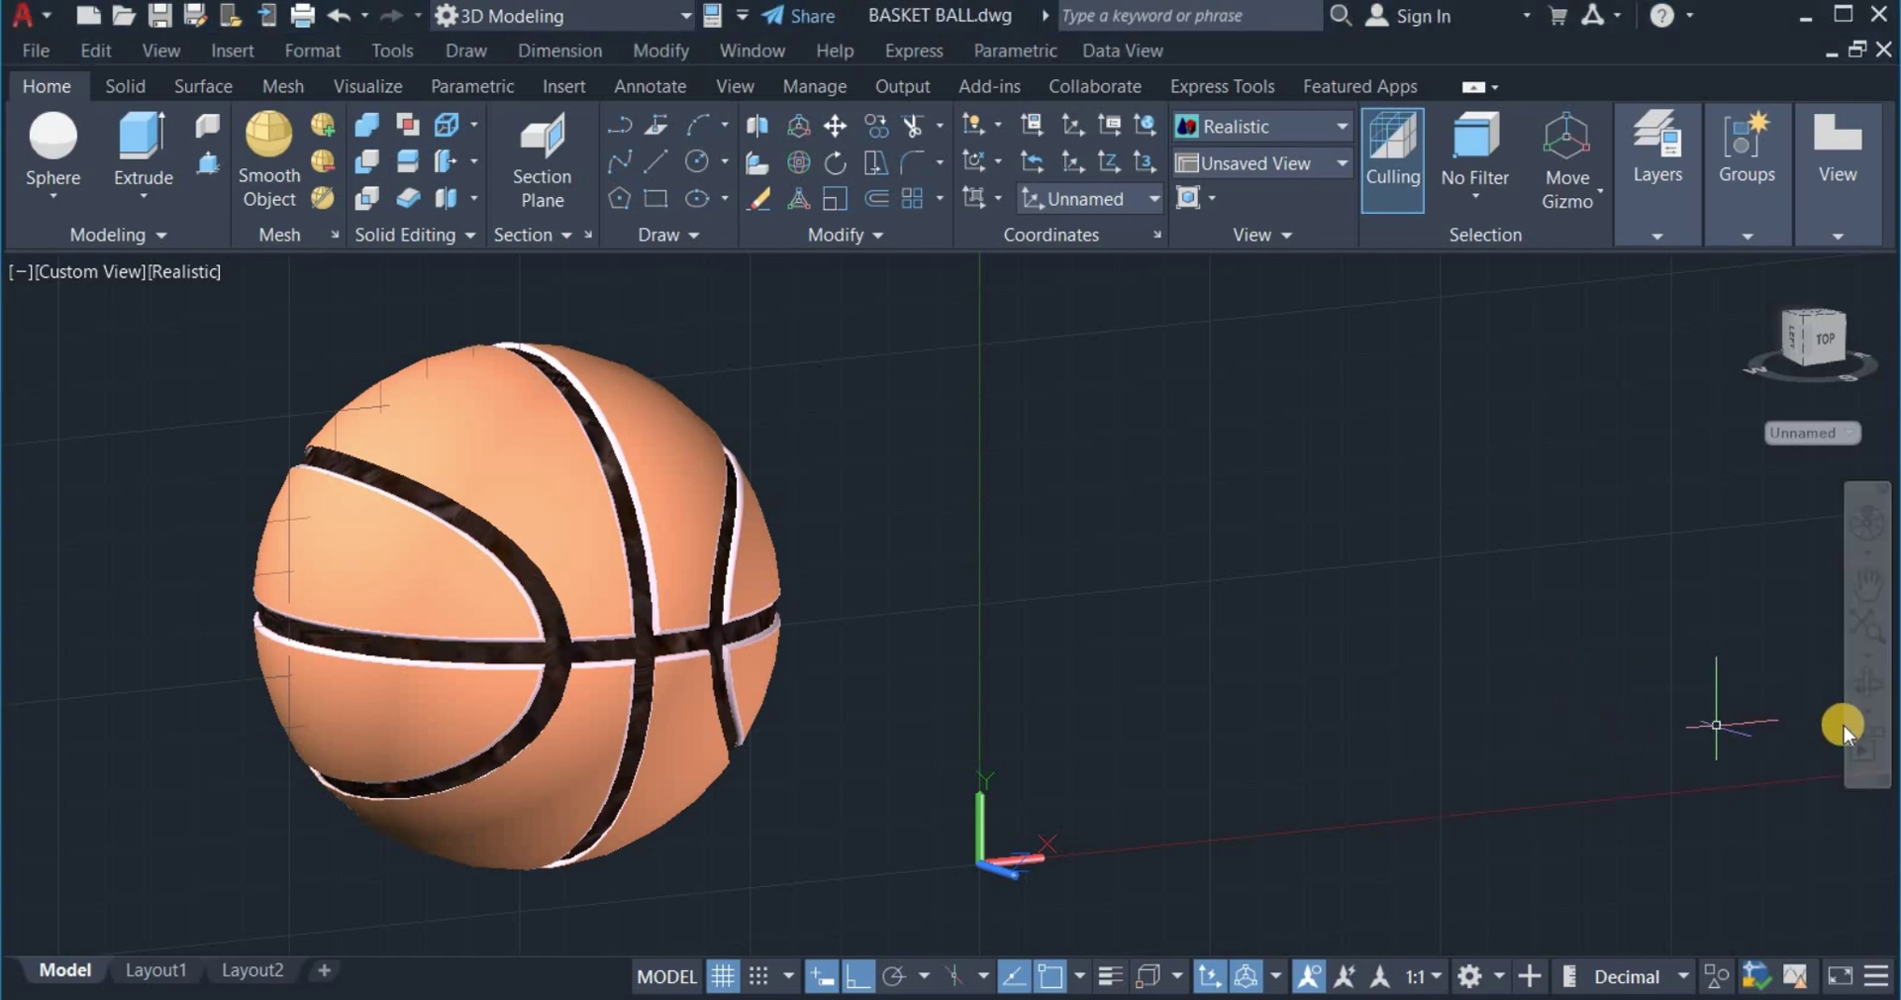
pyautogui.click(1861, 684)
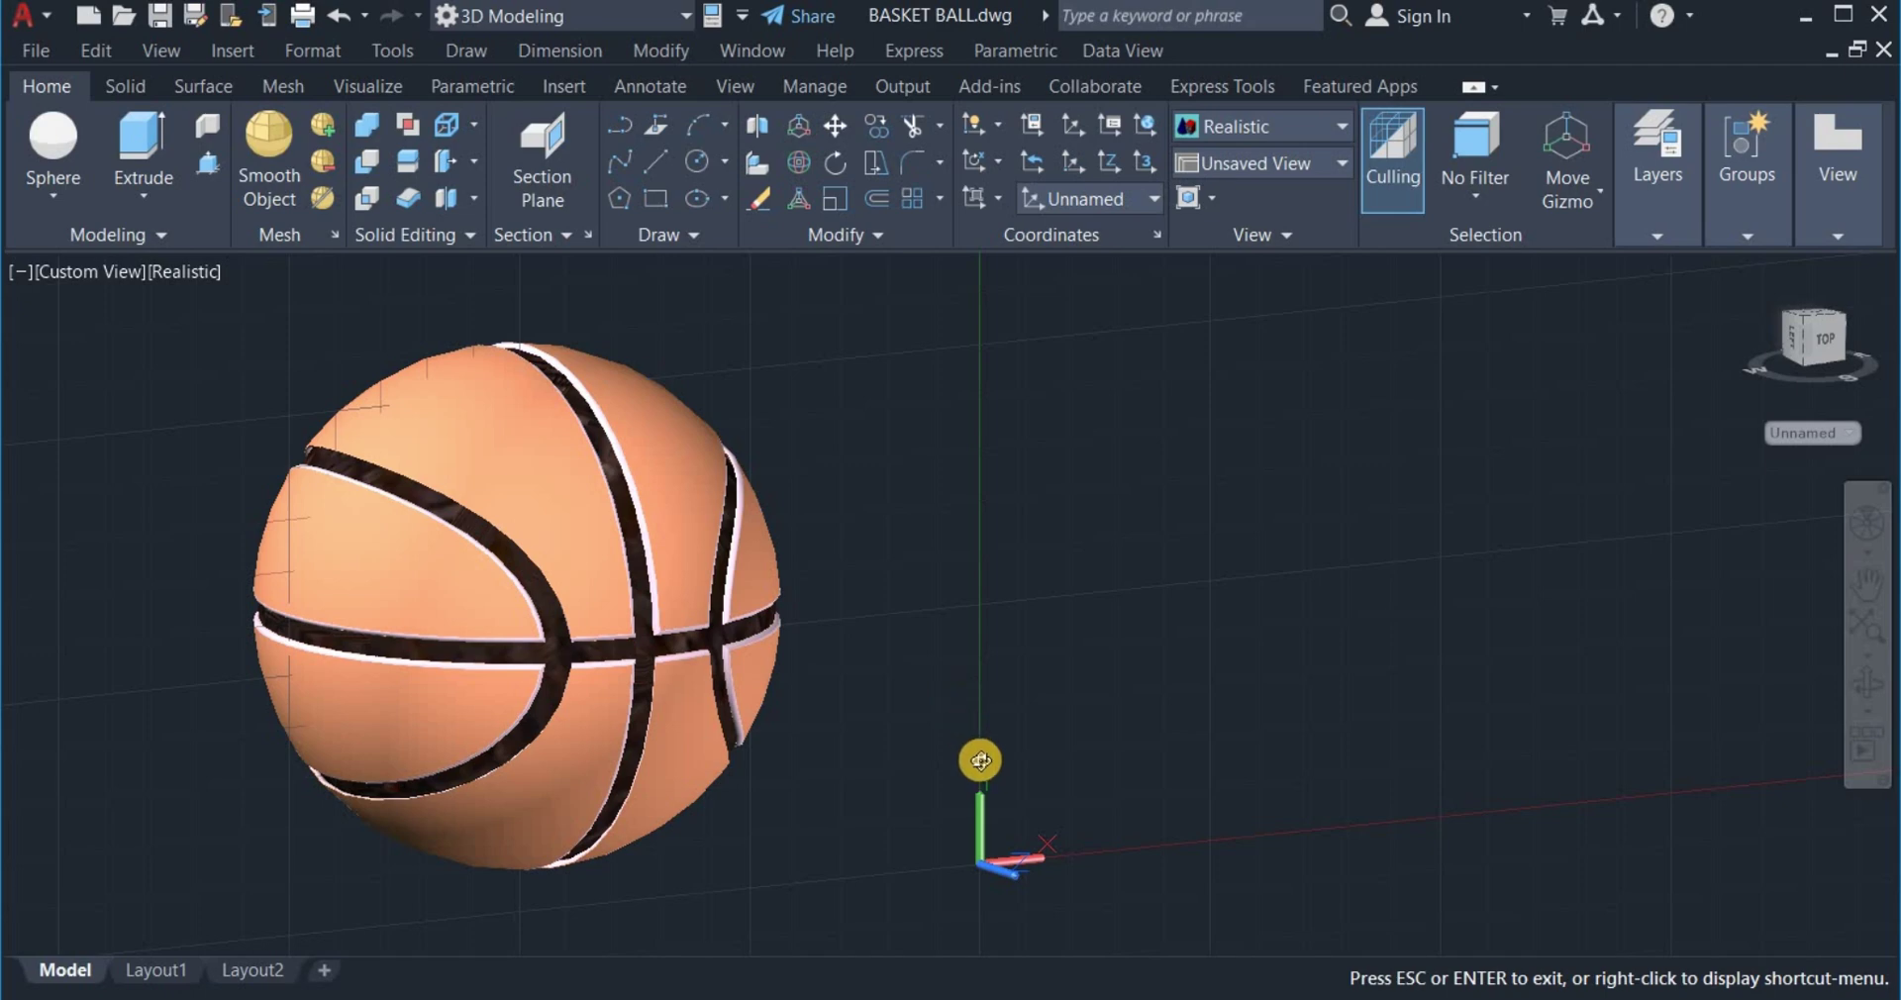
pyautogui.moveTo(993, 764); pyautogui.dragTo(819, 666)
pyautogui.rightClick(866, 612)
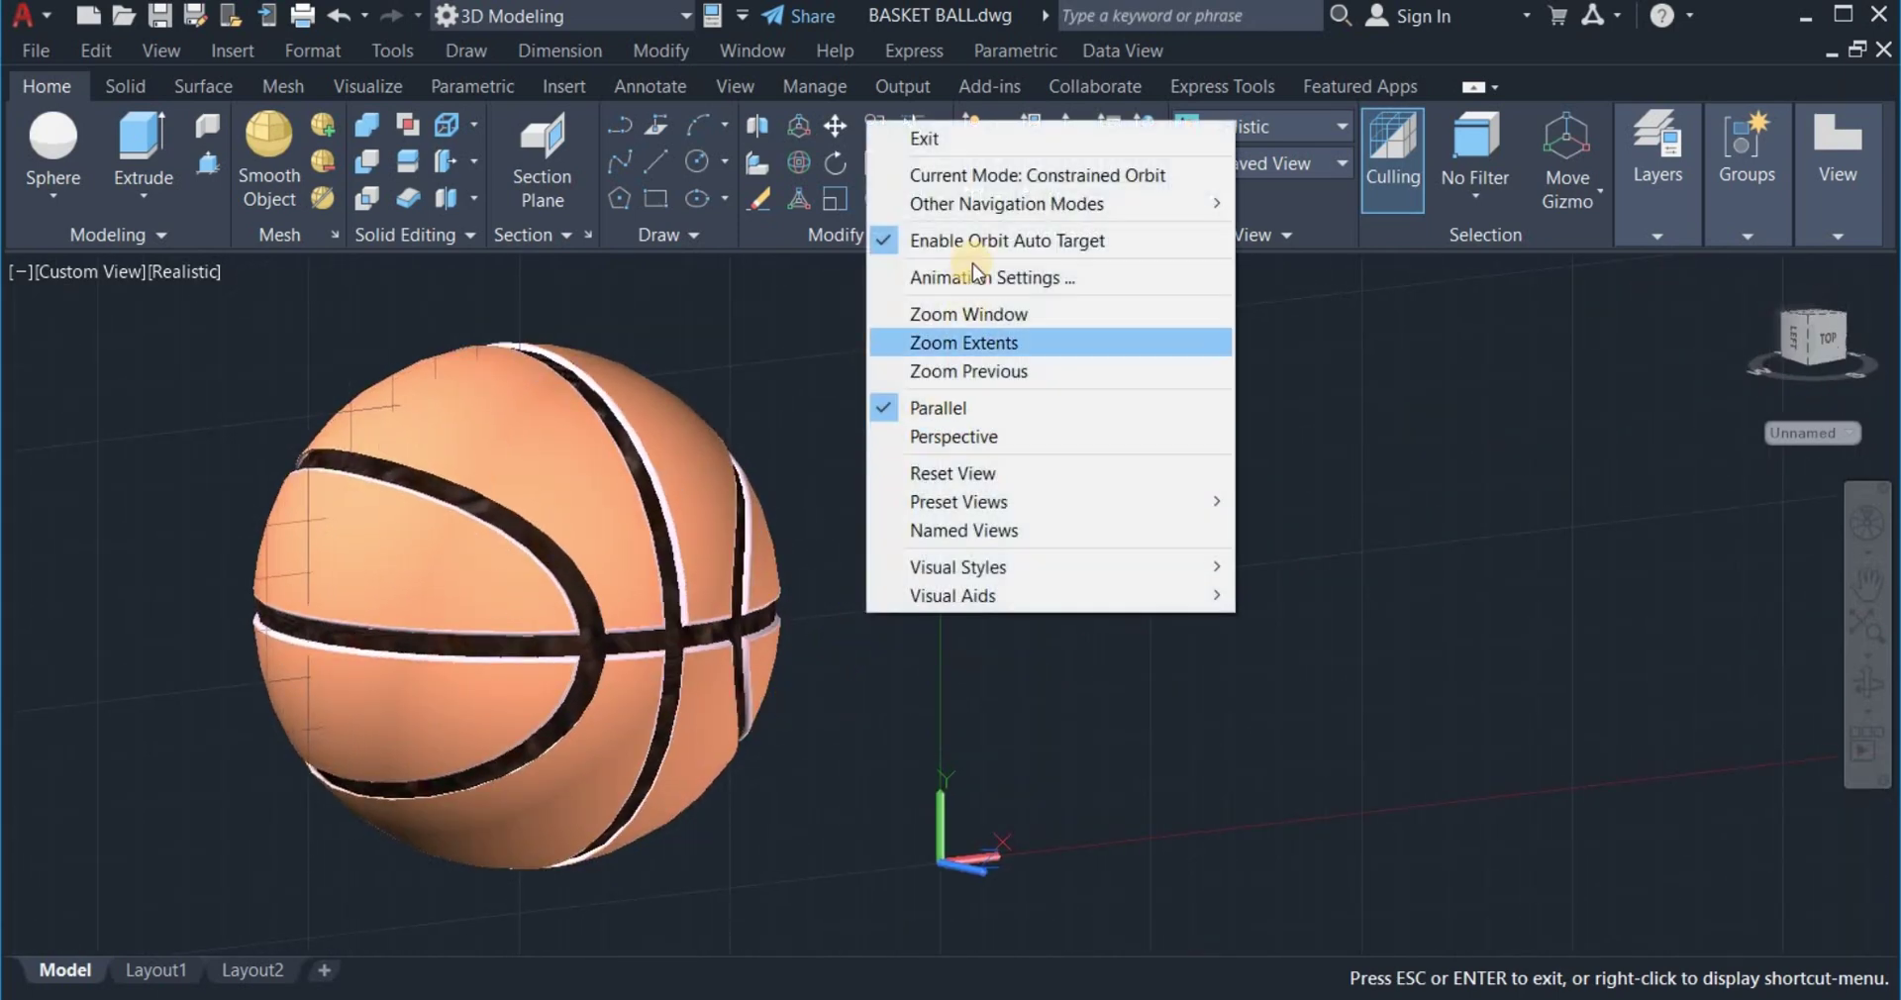
pyautogui.click(983, 139)
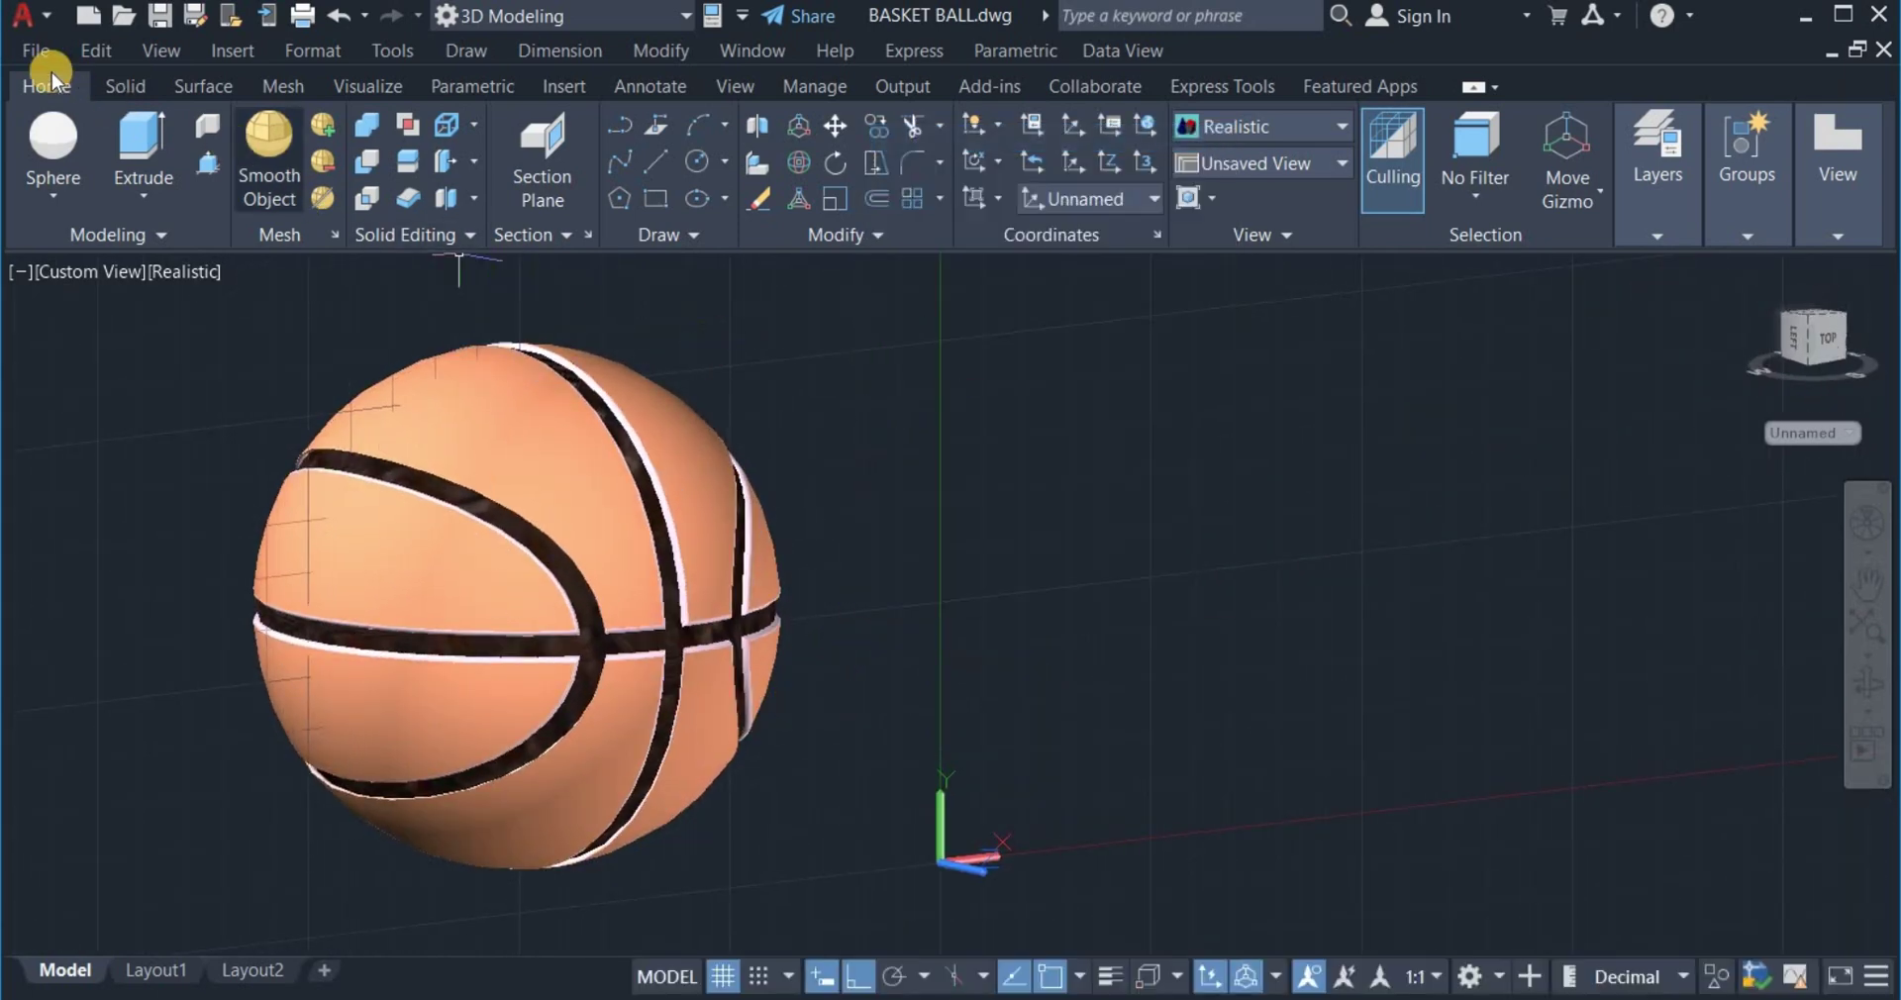
# Create a new drawing from the acadiso template.
pyautogui.click(33, 50)
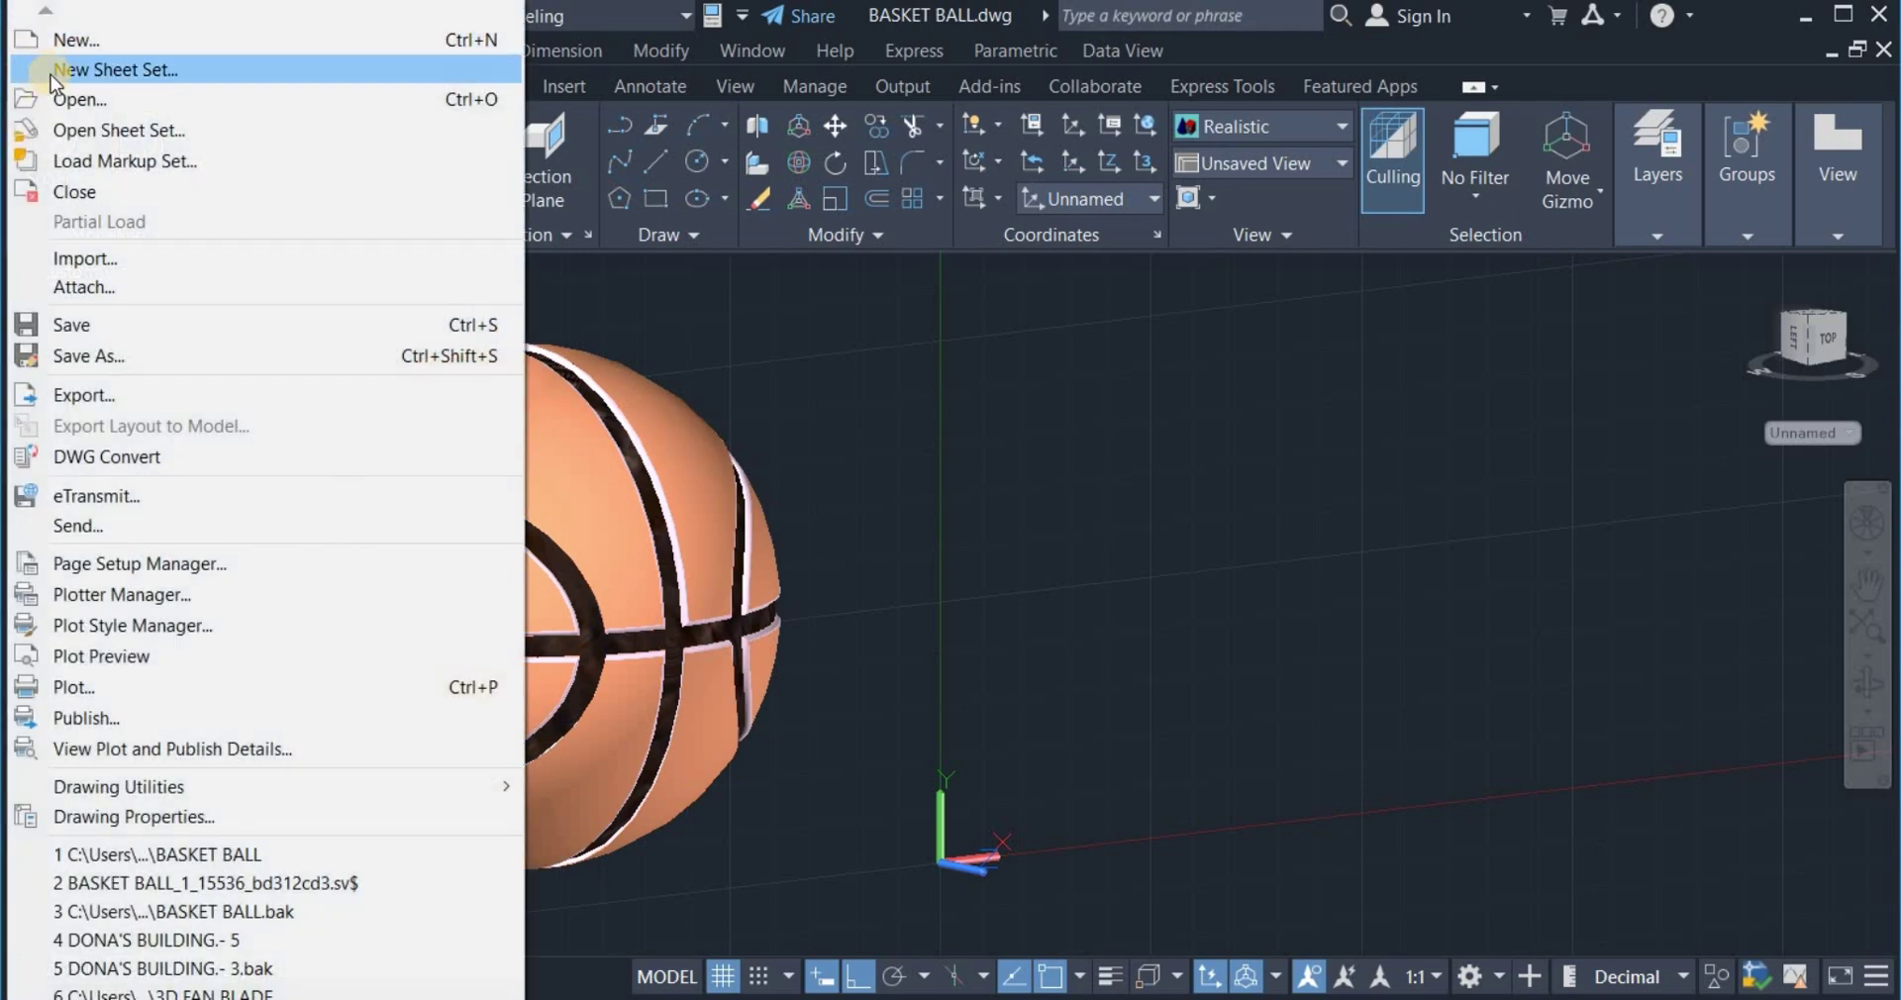
pyautogui.click(79, 46)
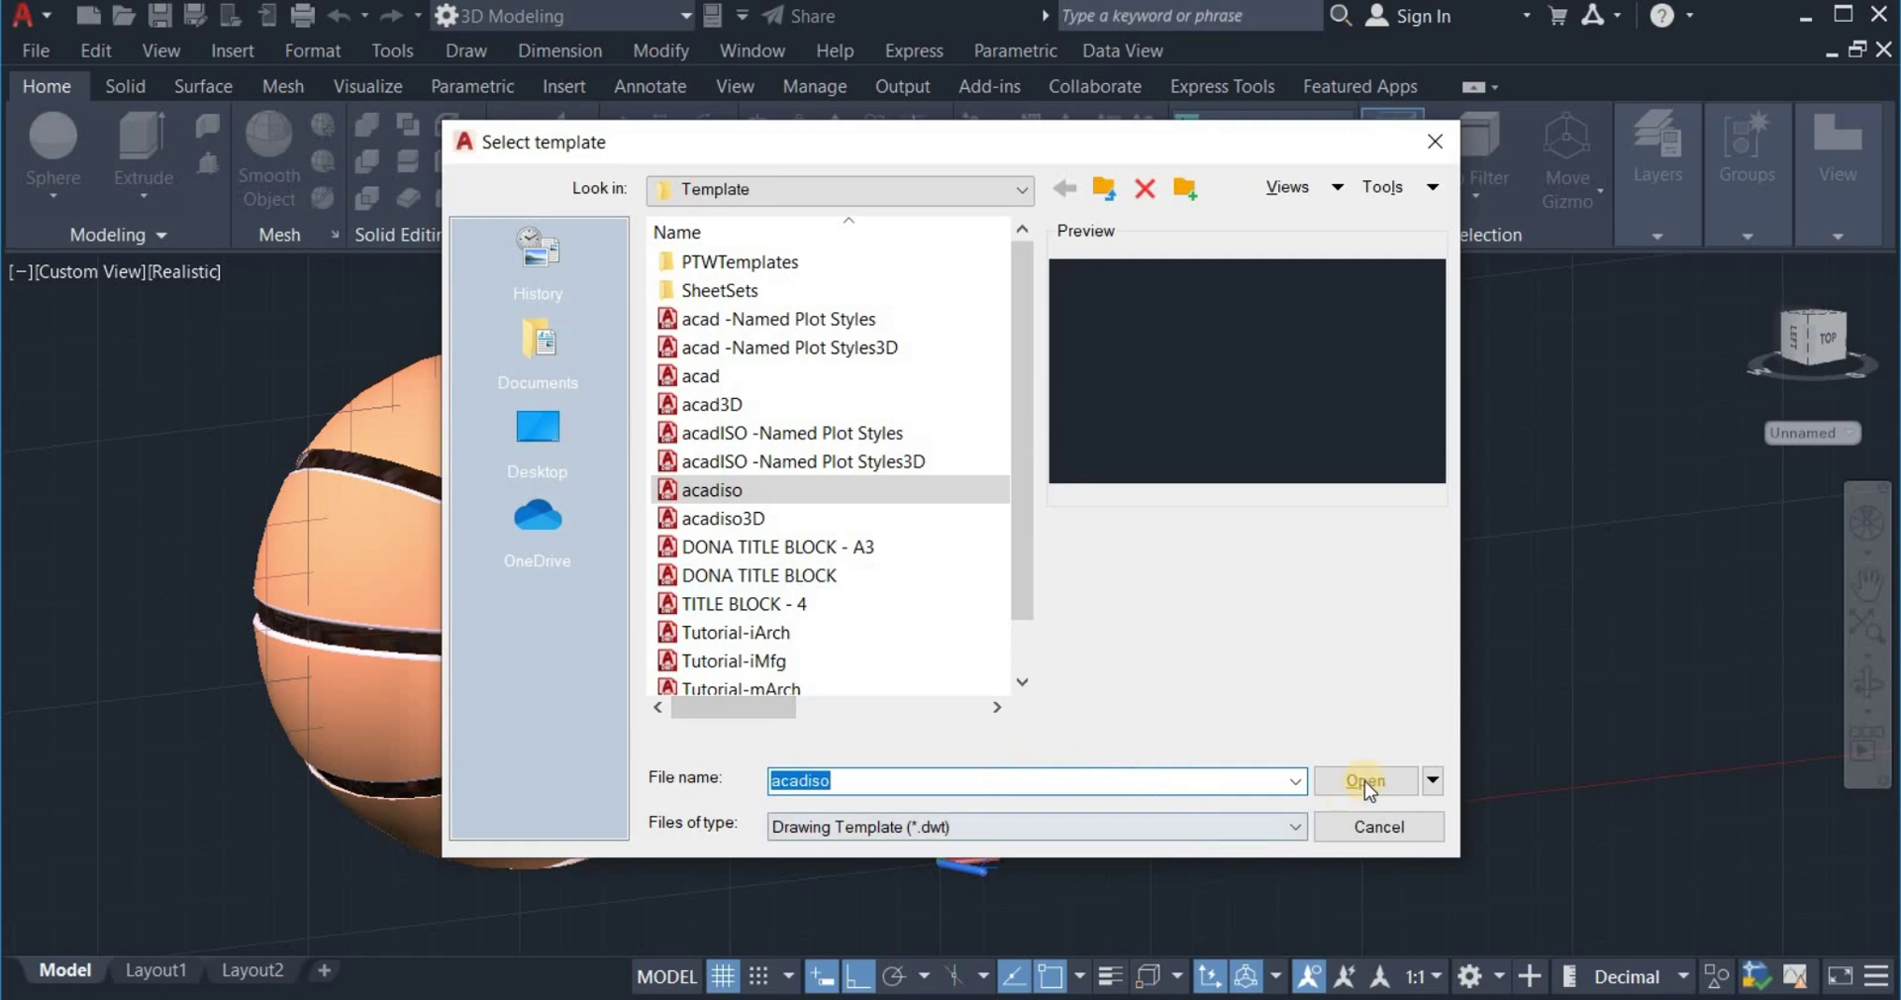
pyautogui.click(1365, 782)
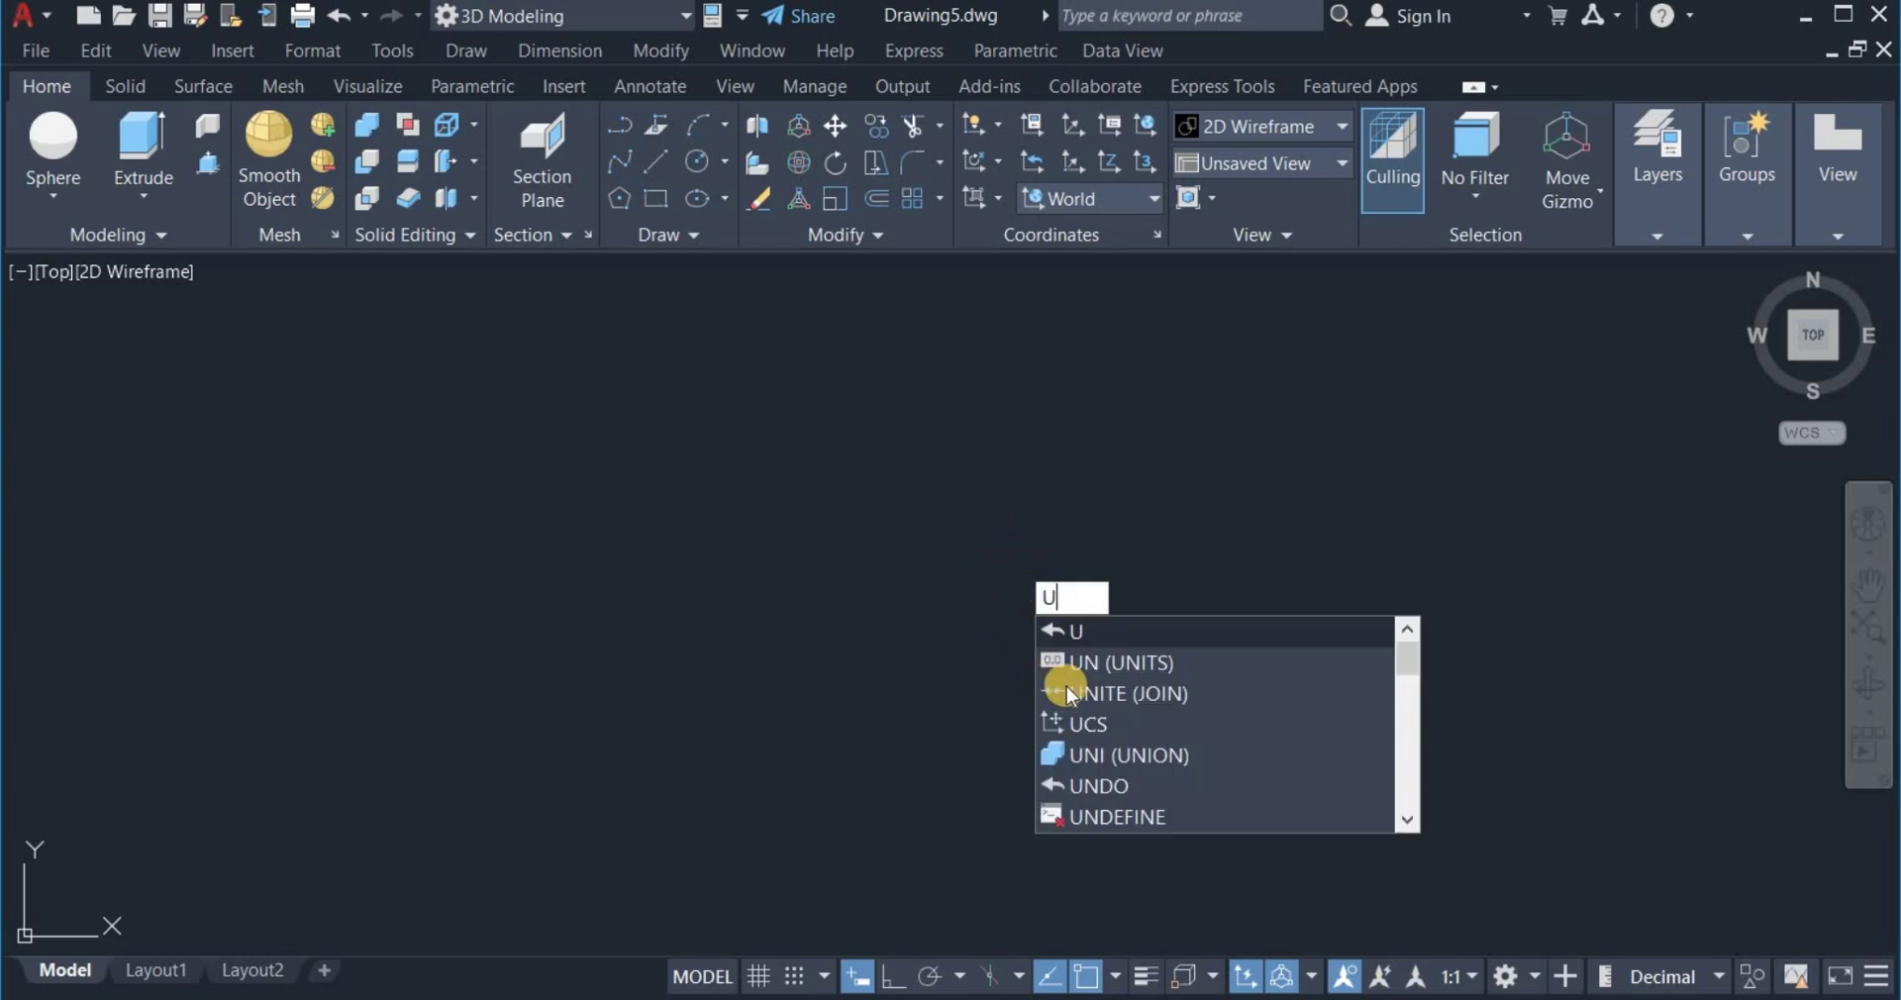
# Configure the drawing units to decimal length with precision 0 and millimetres as the insertion scale.
pyautogui.click(1134, 662)
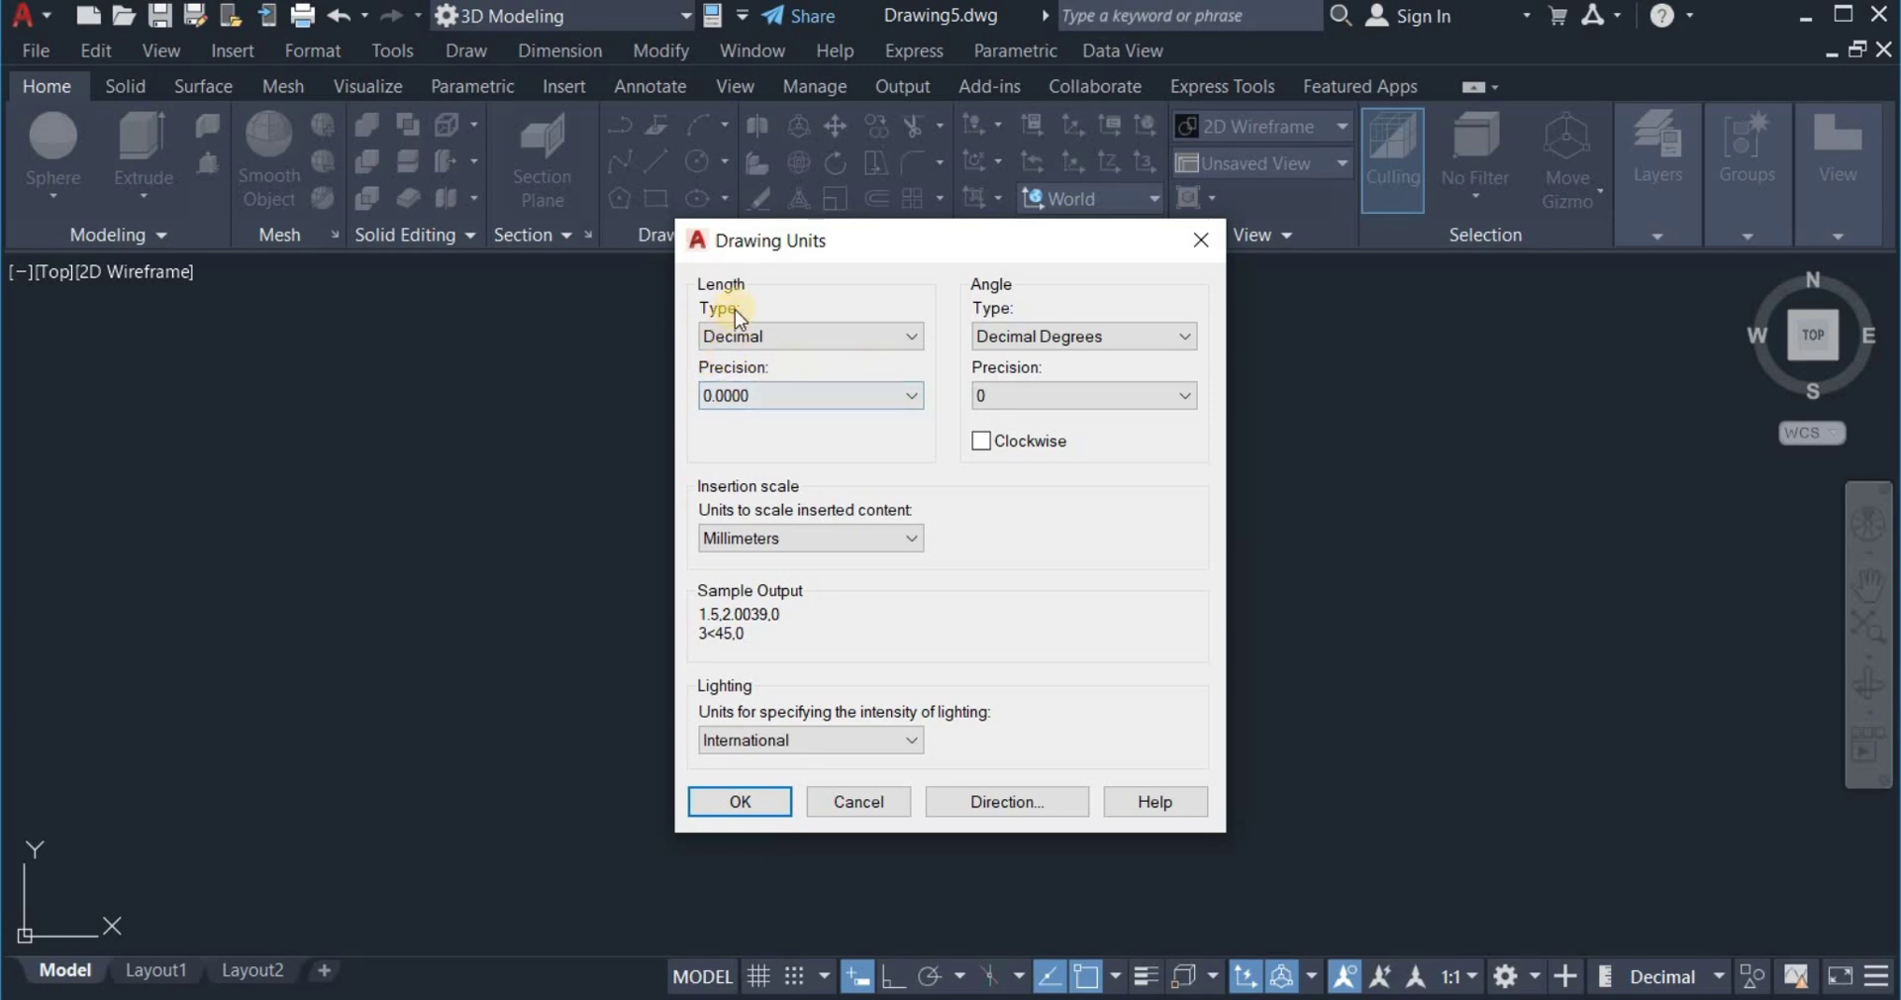
pyautogui.click(904, 338)
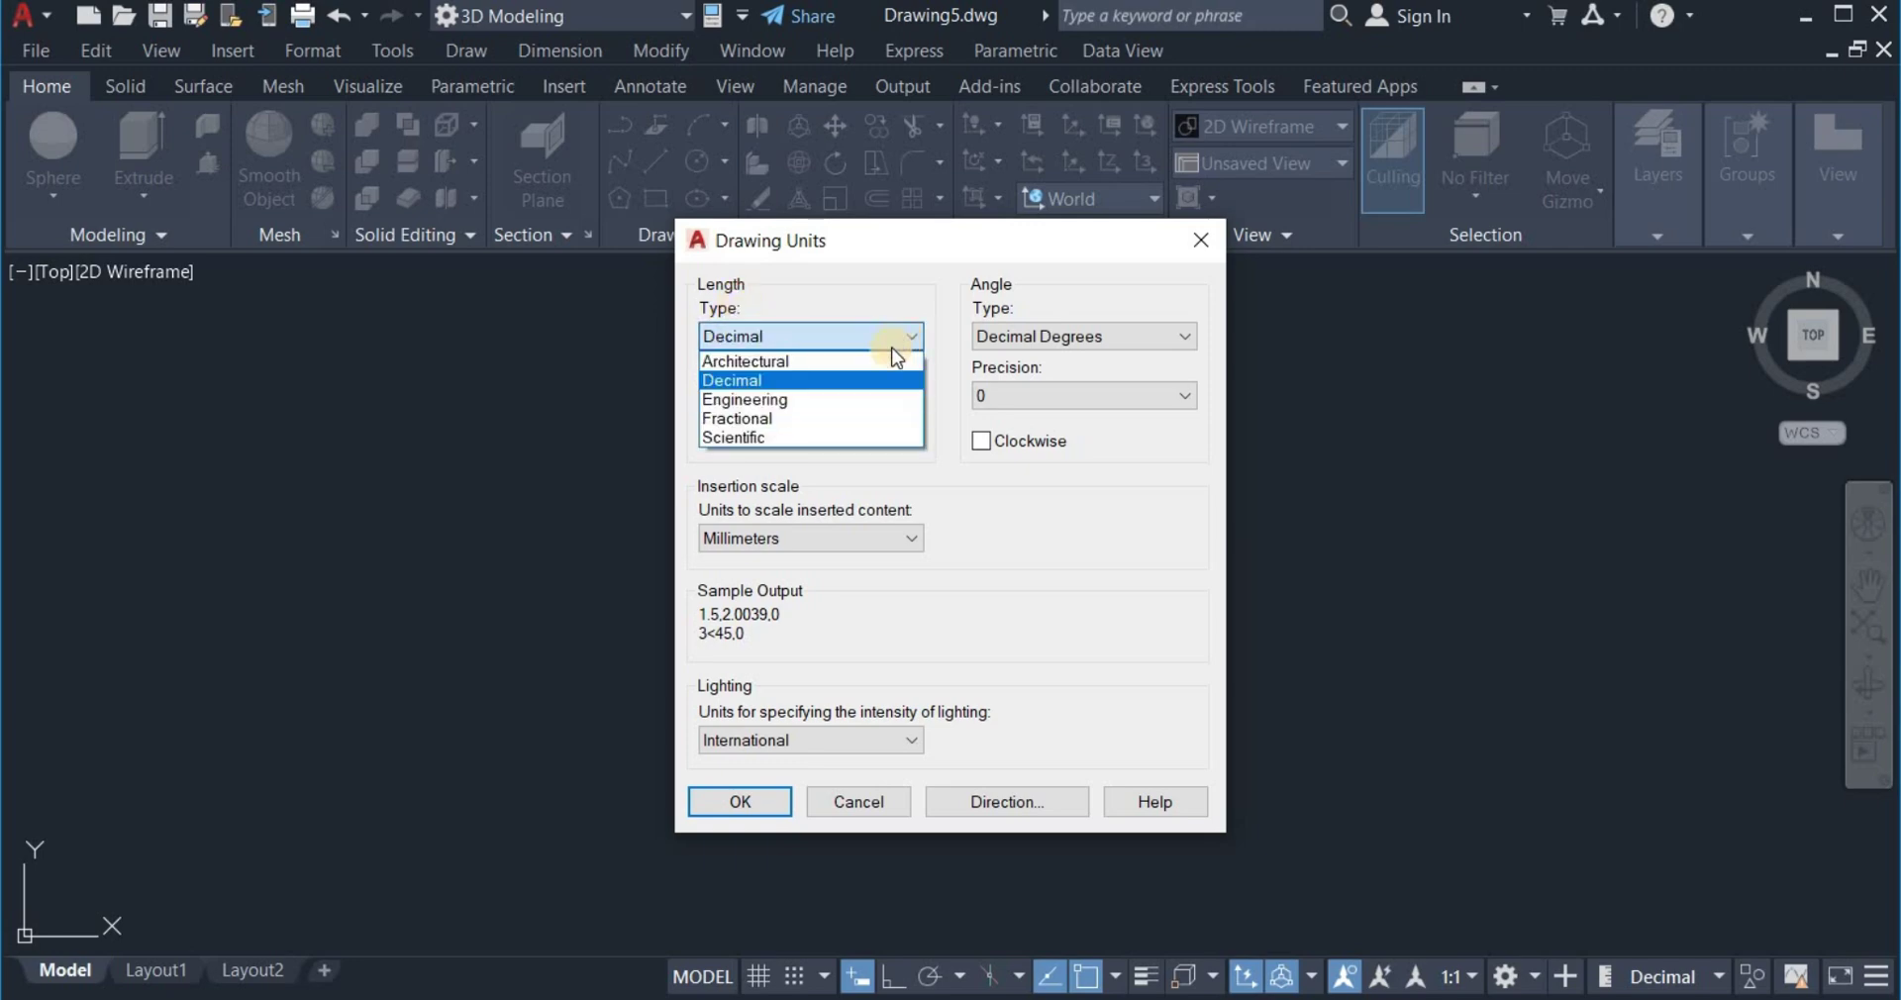
pyautogui.click(838, 383)
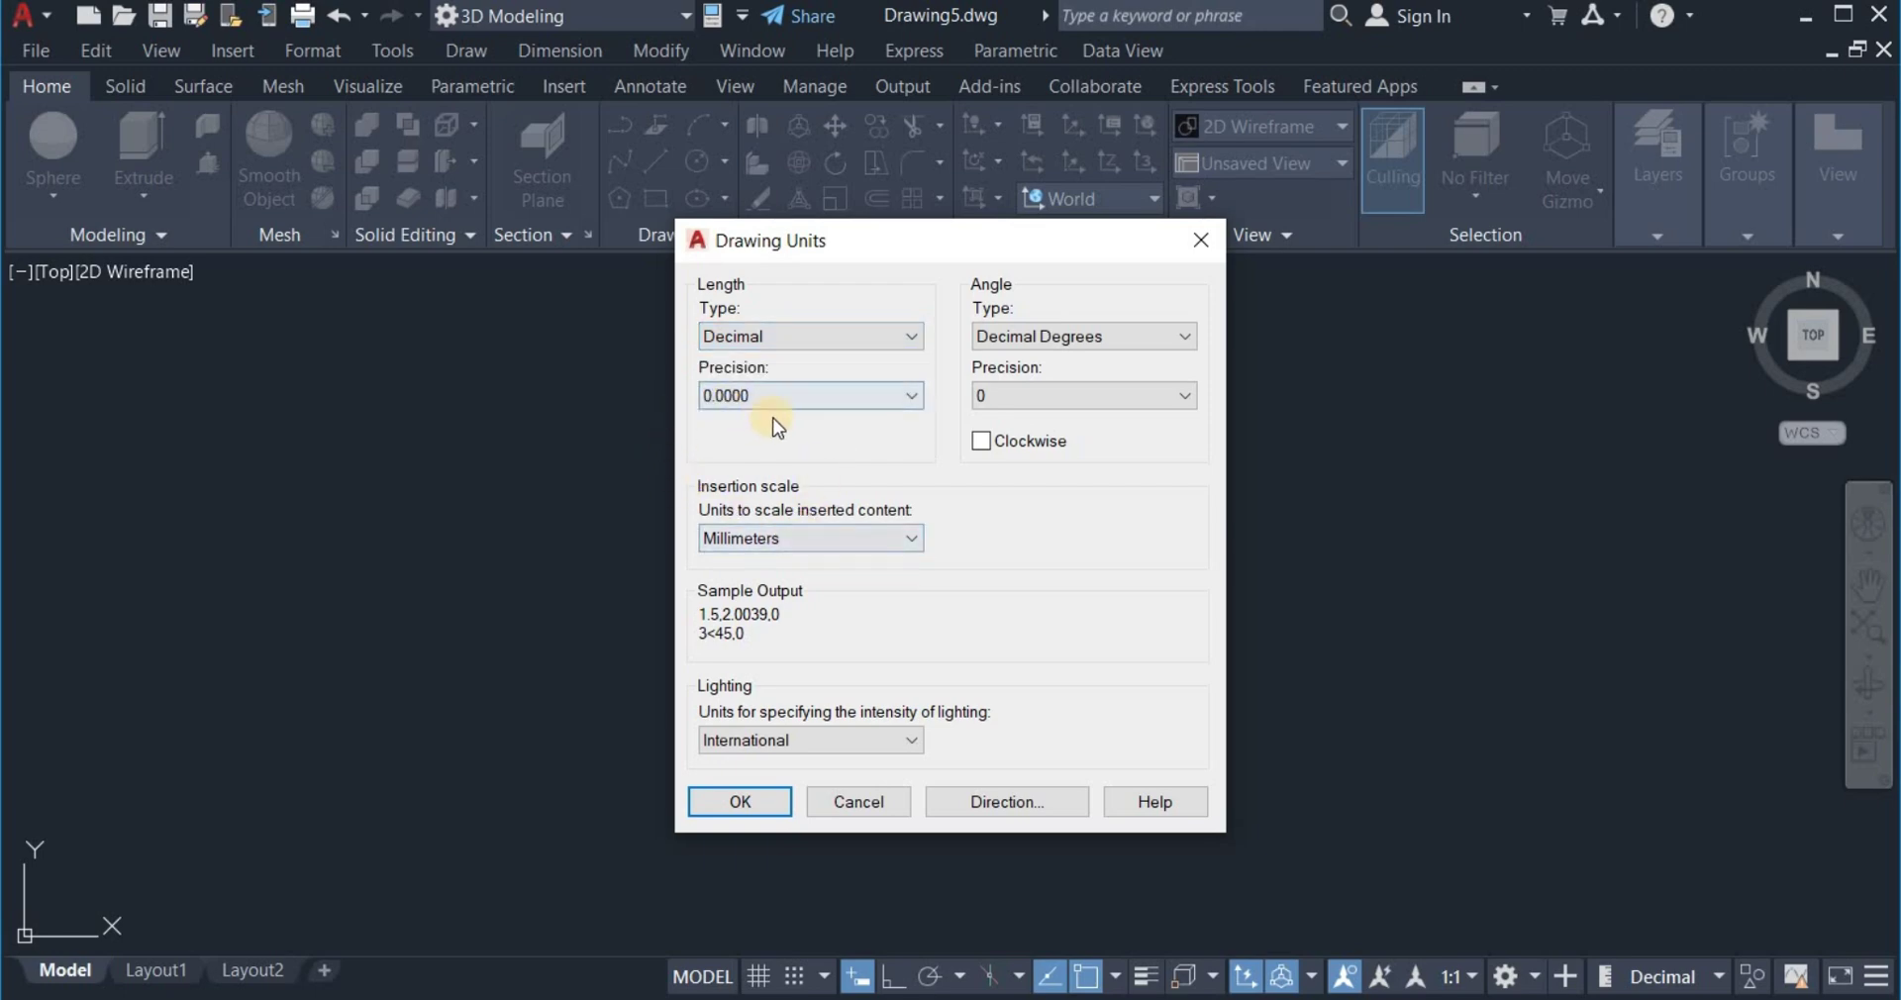
pyautogui.click(912, 391)
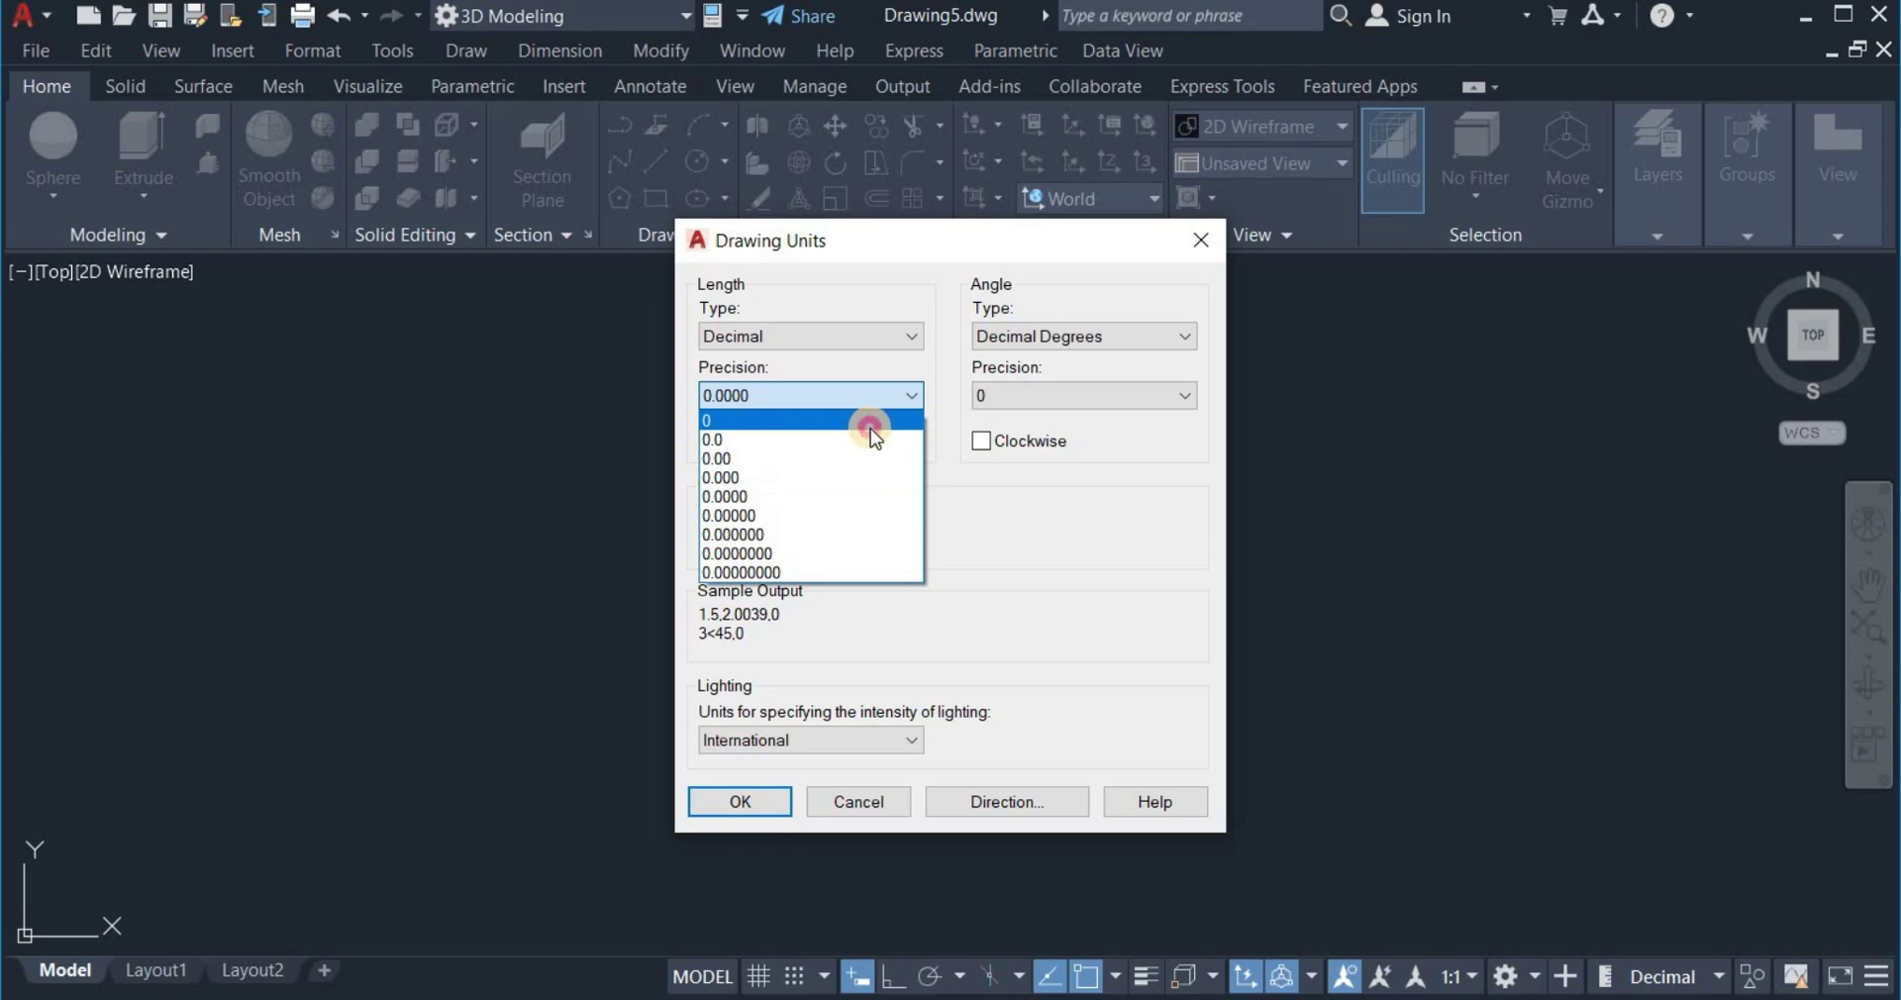
pyautogui.click(871, 425)
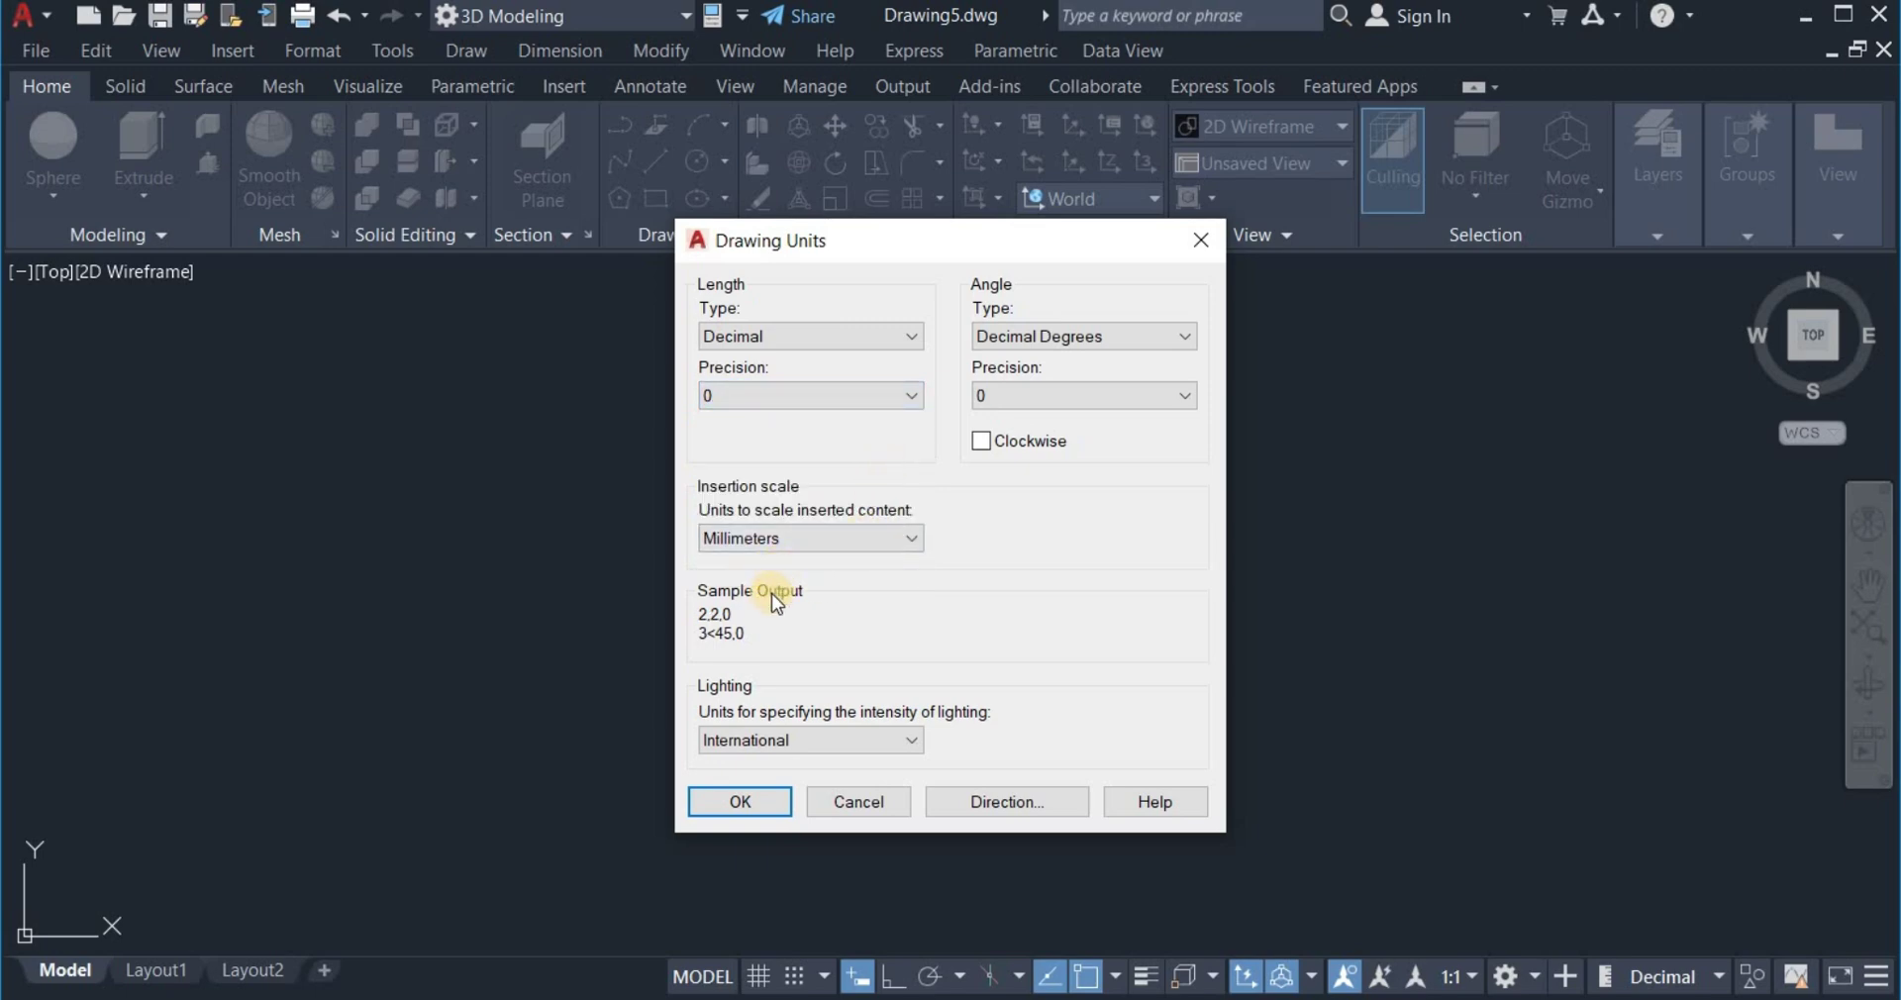
pyautogui.click(907, 551)
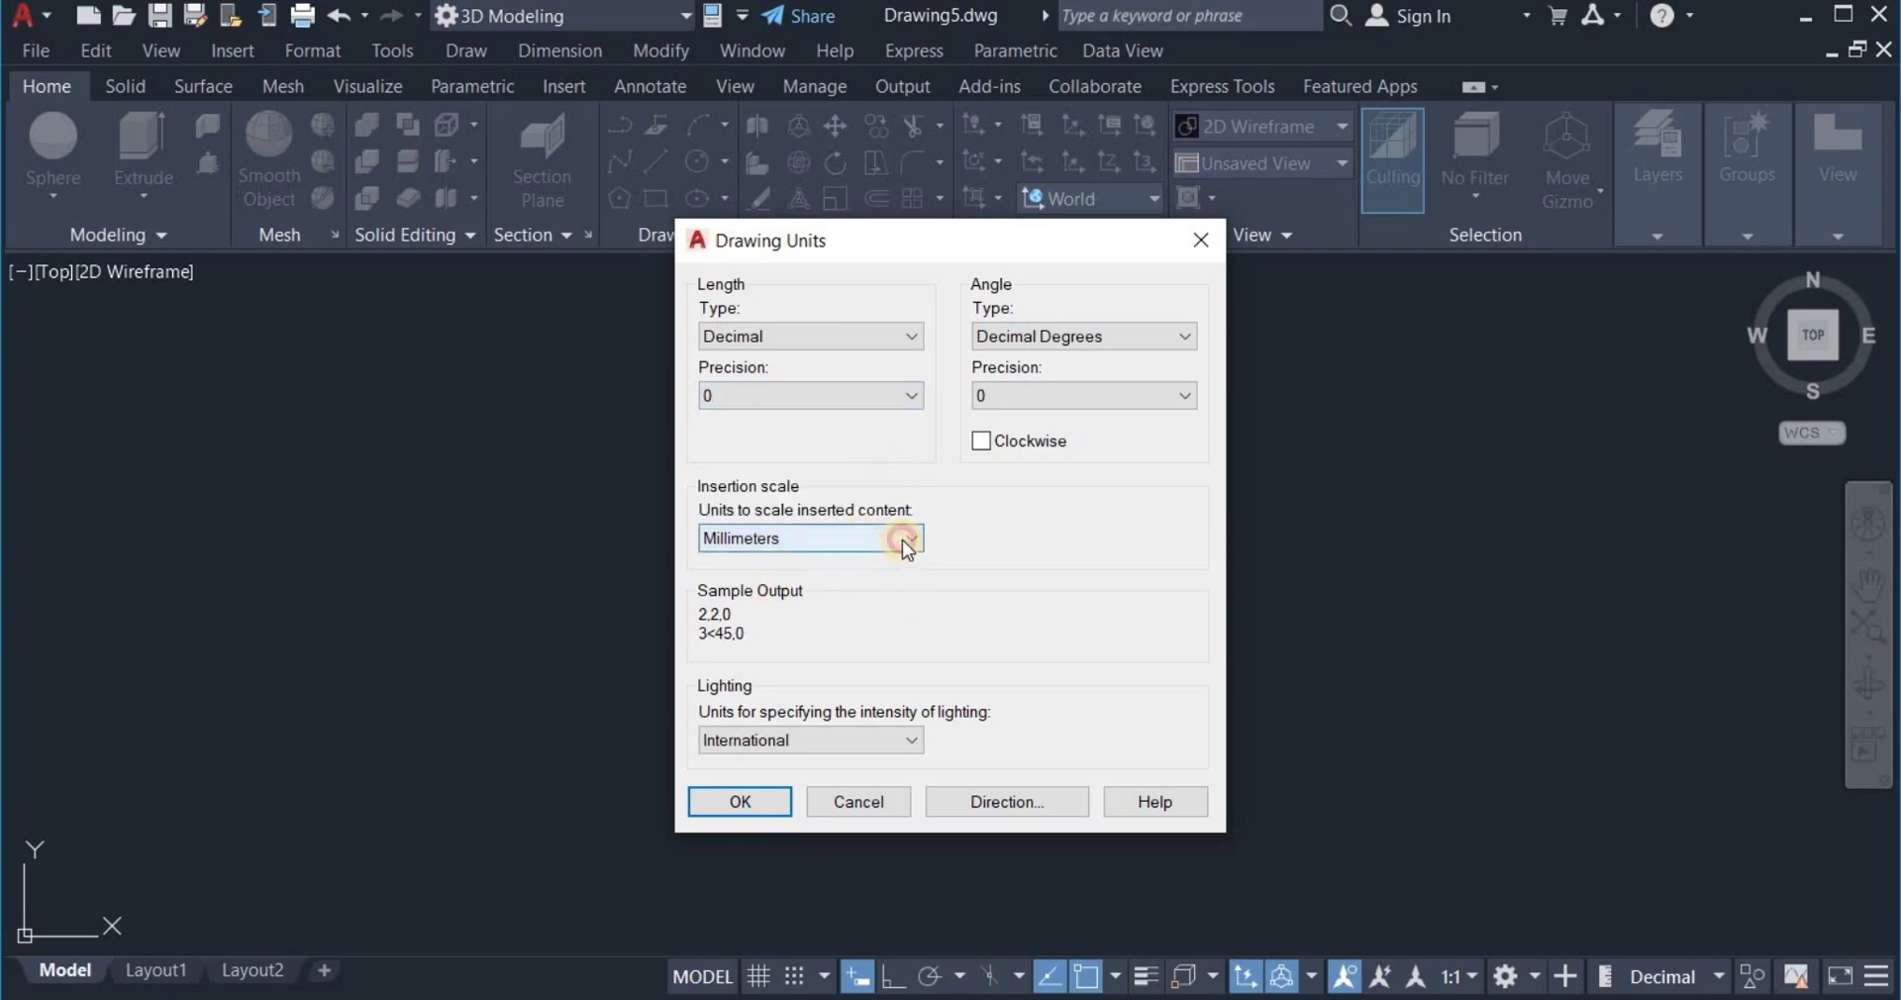
pyautogui.click(858, 659)
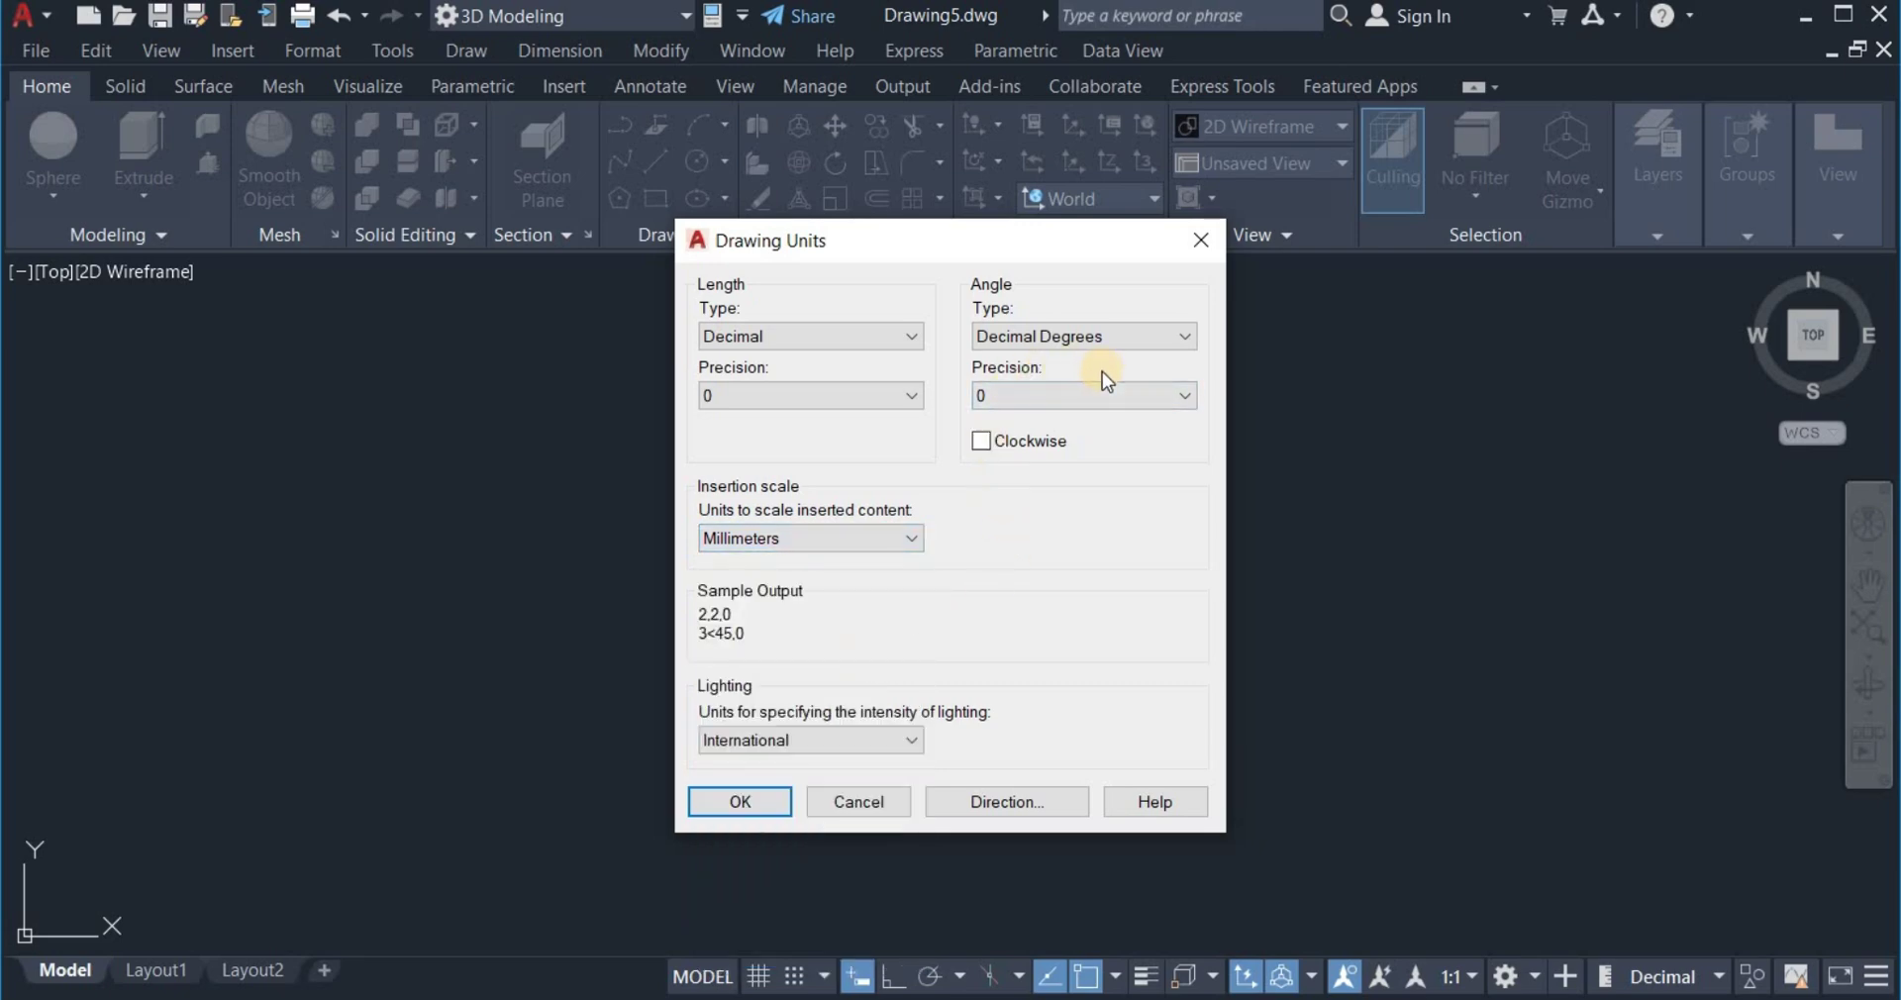
pyautogui.click(755, 802)
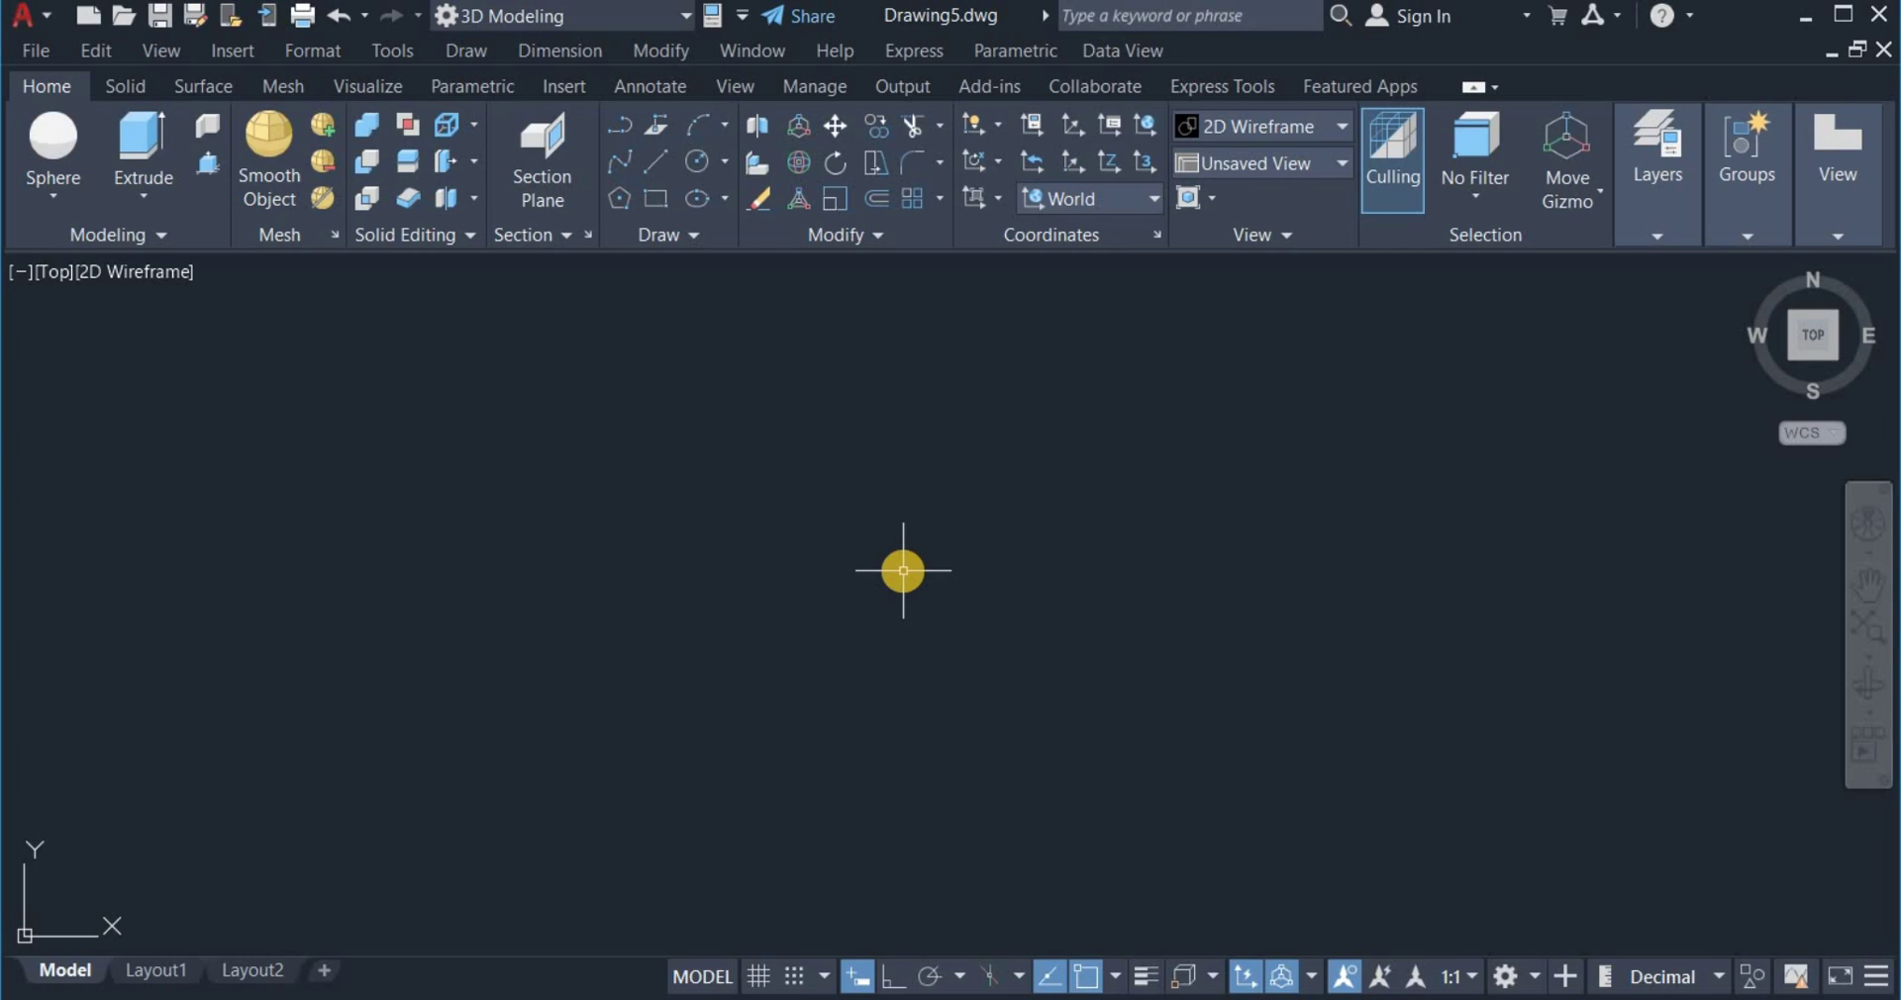
# Keep the 3D Modeling workspace and set the drawing to the Front view.
pyautogui.click(687, 17)
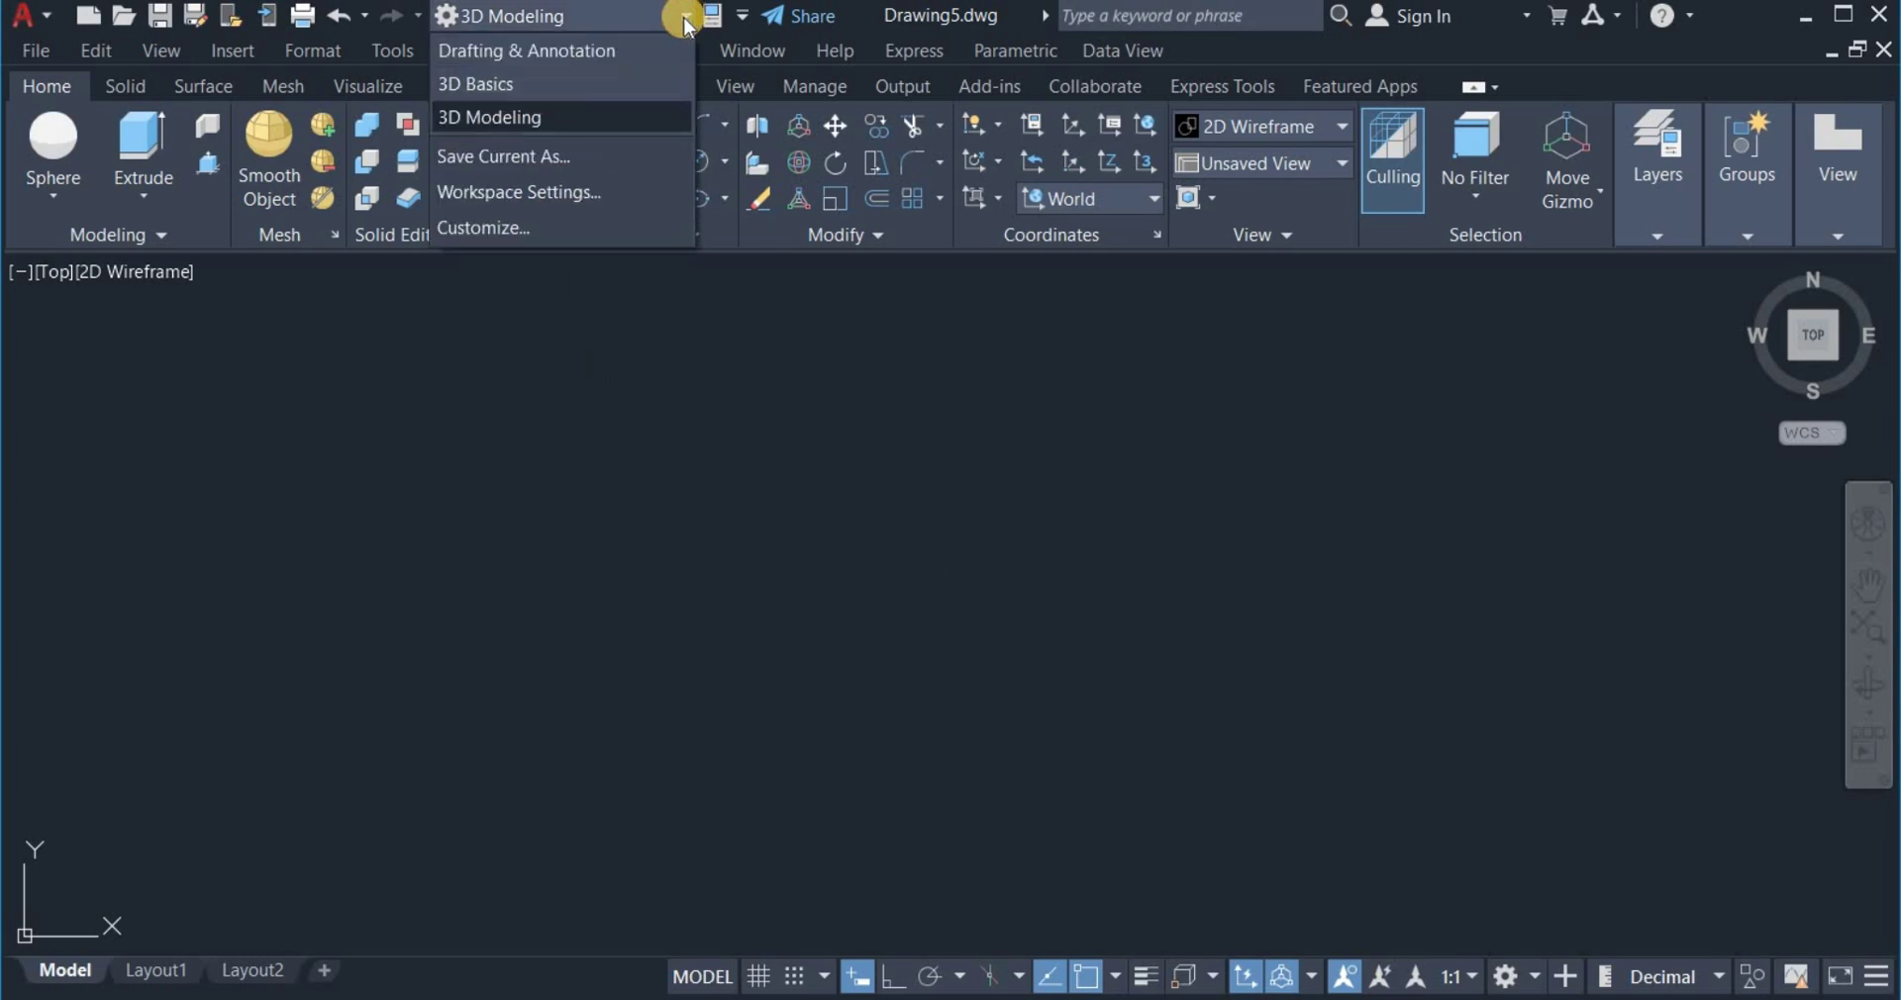
pyautogui.click(612, 122)
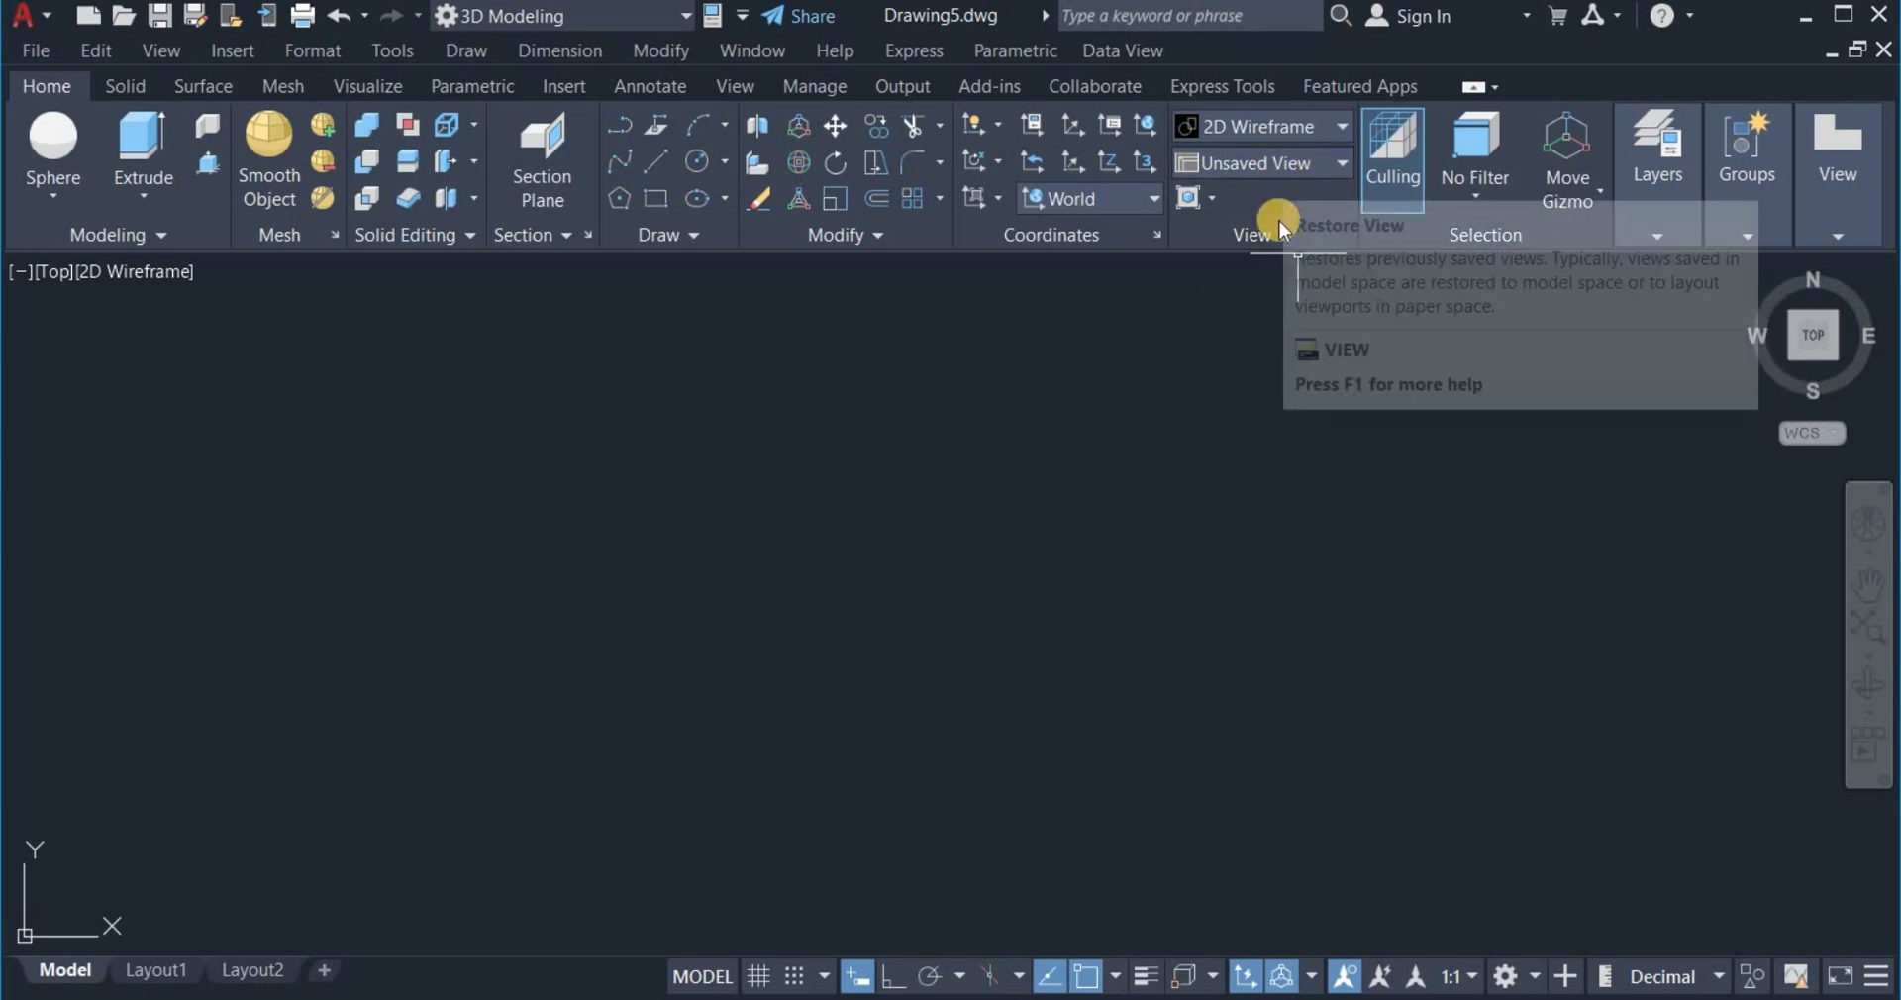
pyautogui.click(1280, 173)
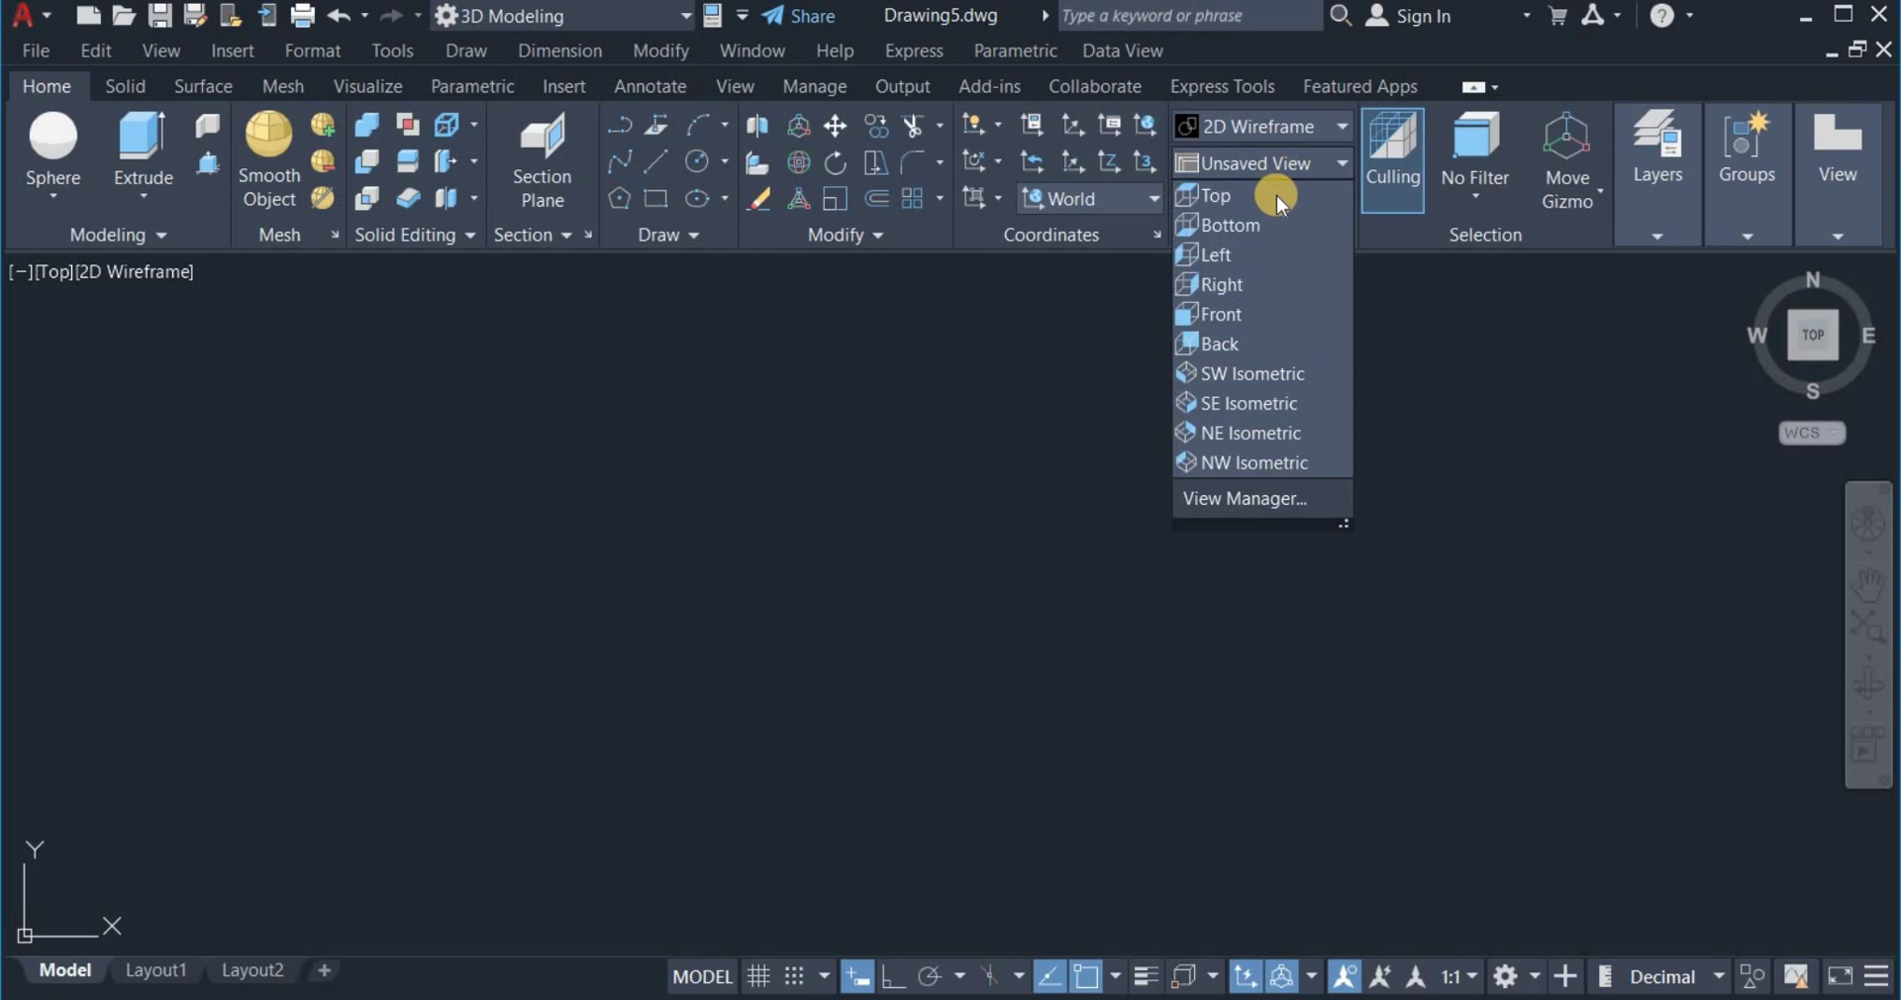
pyautogui.click(1276, 310)
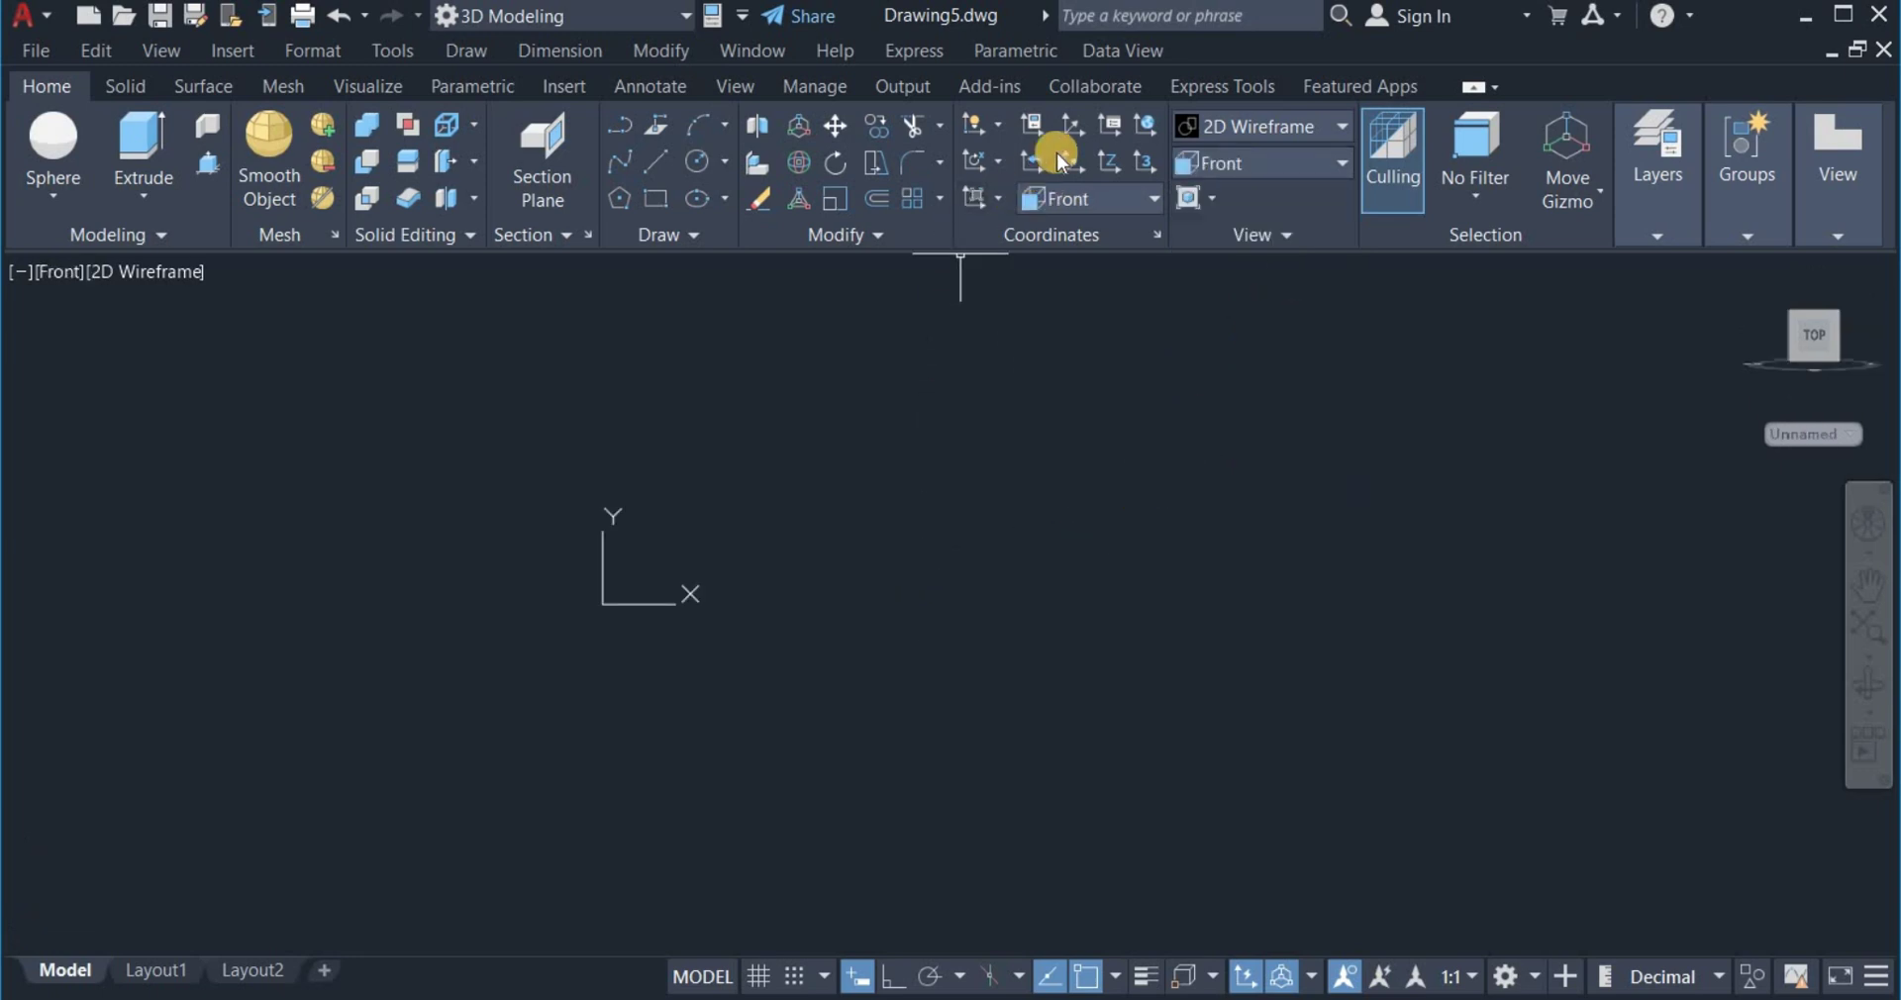
# Move the UCS origin down and to the left, clear of the area for modelling.
pyautogui.click(1074, 132)
pyautogui.click(77, 902)
pyautogui.press('Return')
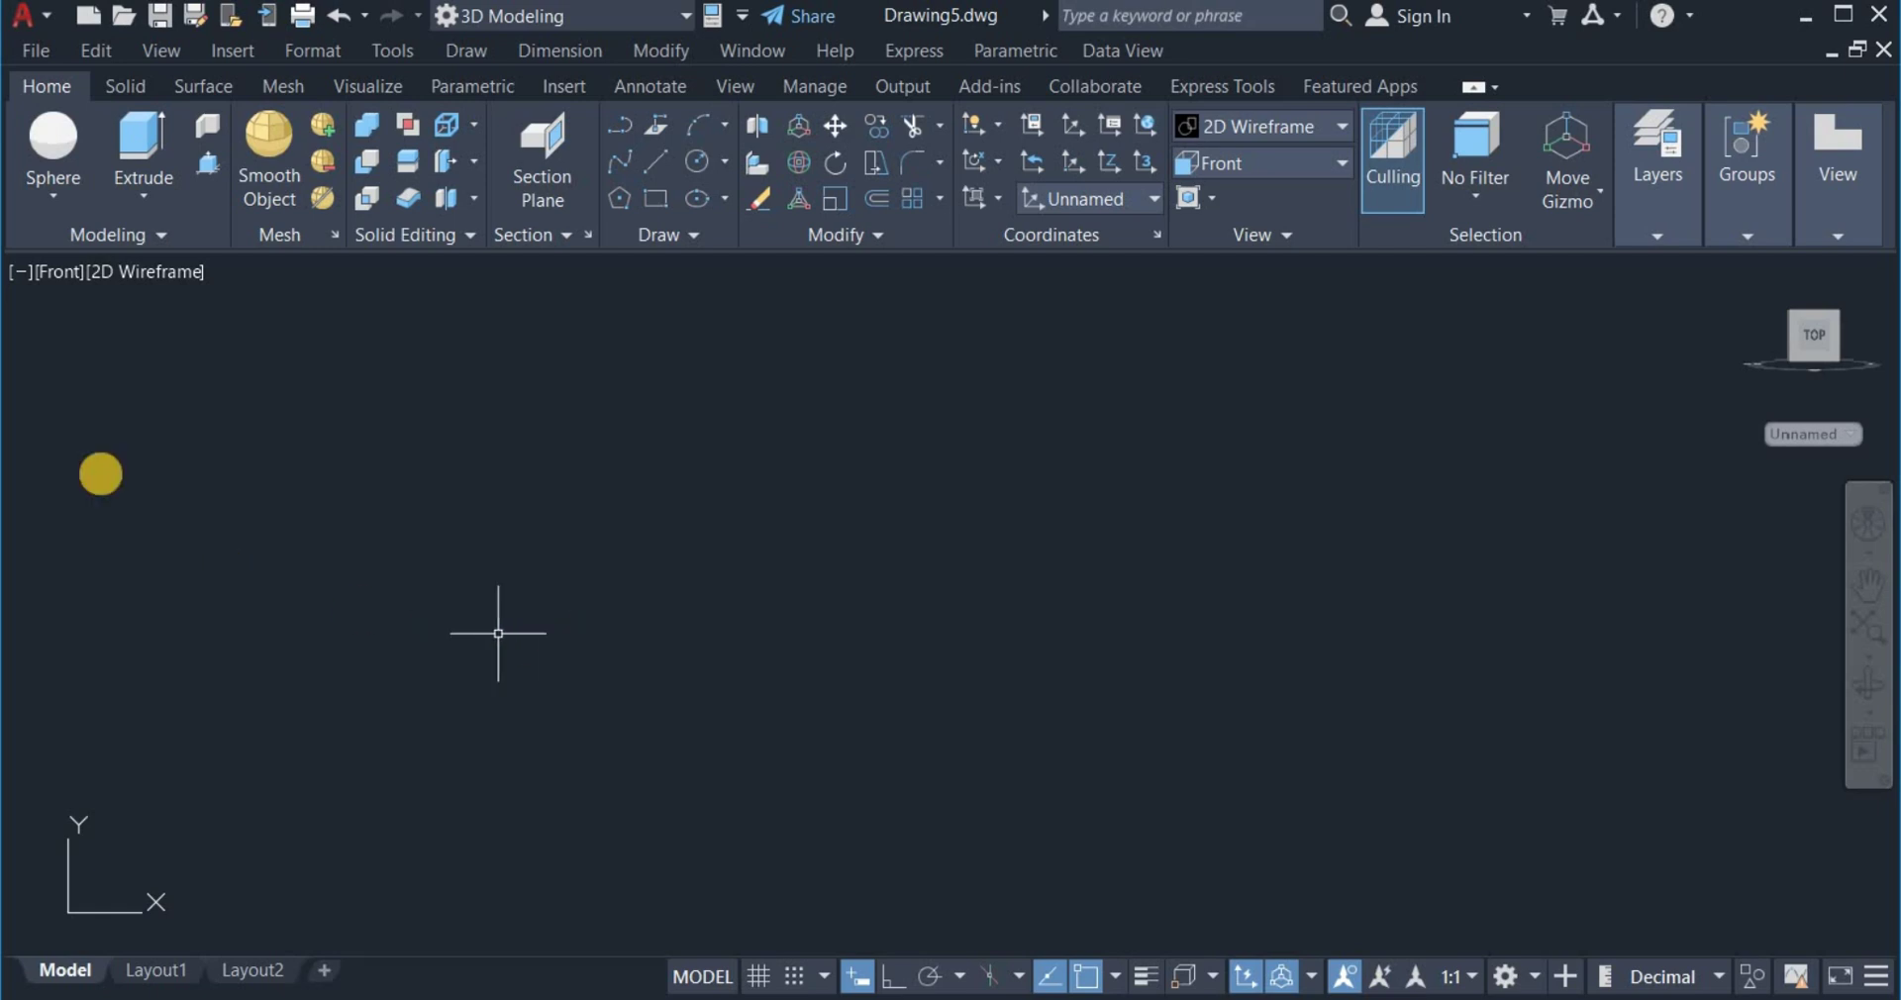
# Create a solid sphere with a diameter of 100 mm near the middle of the drawing area.
pyautogui.click(54, 139)
pyautogui.click(788, 630)
pyautogui.rightClick(955, 639)
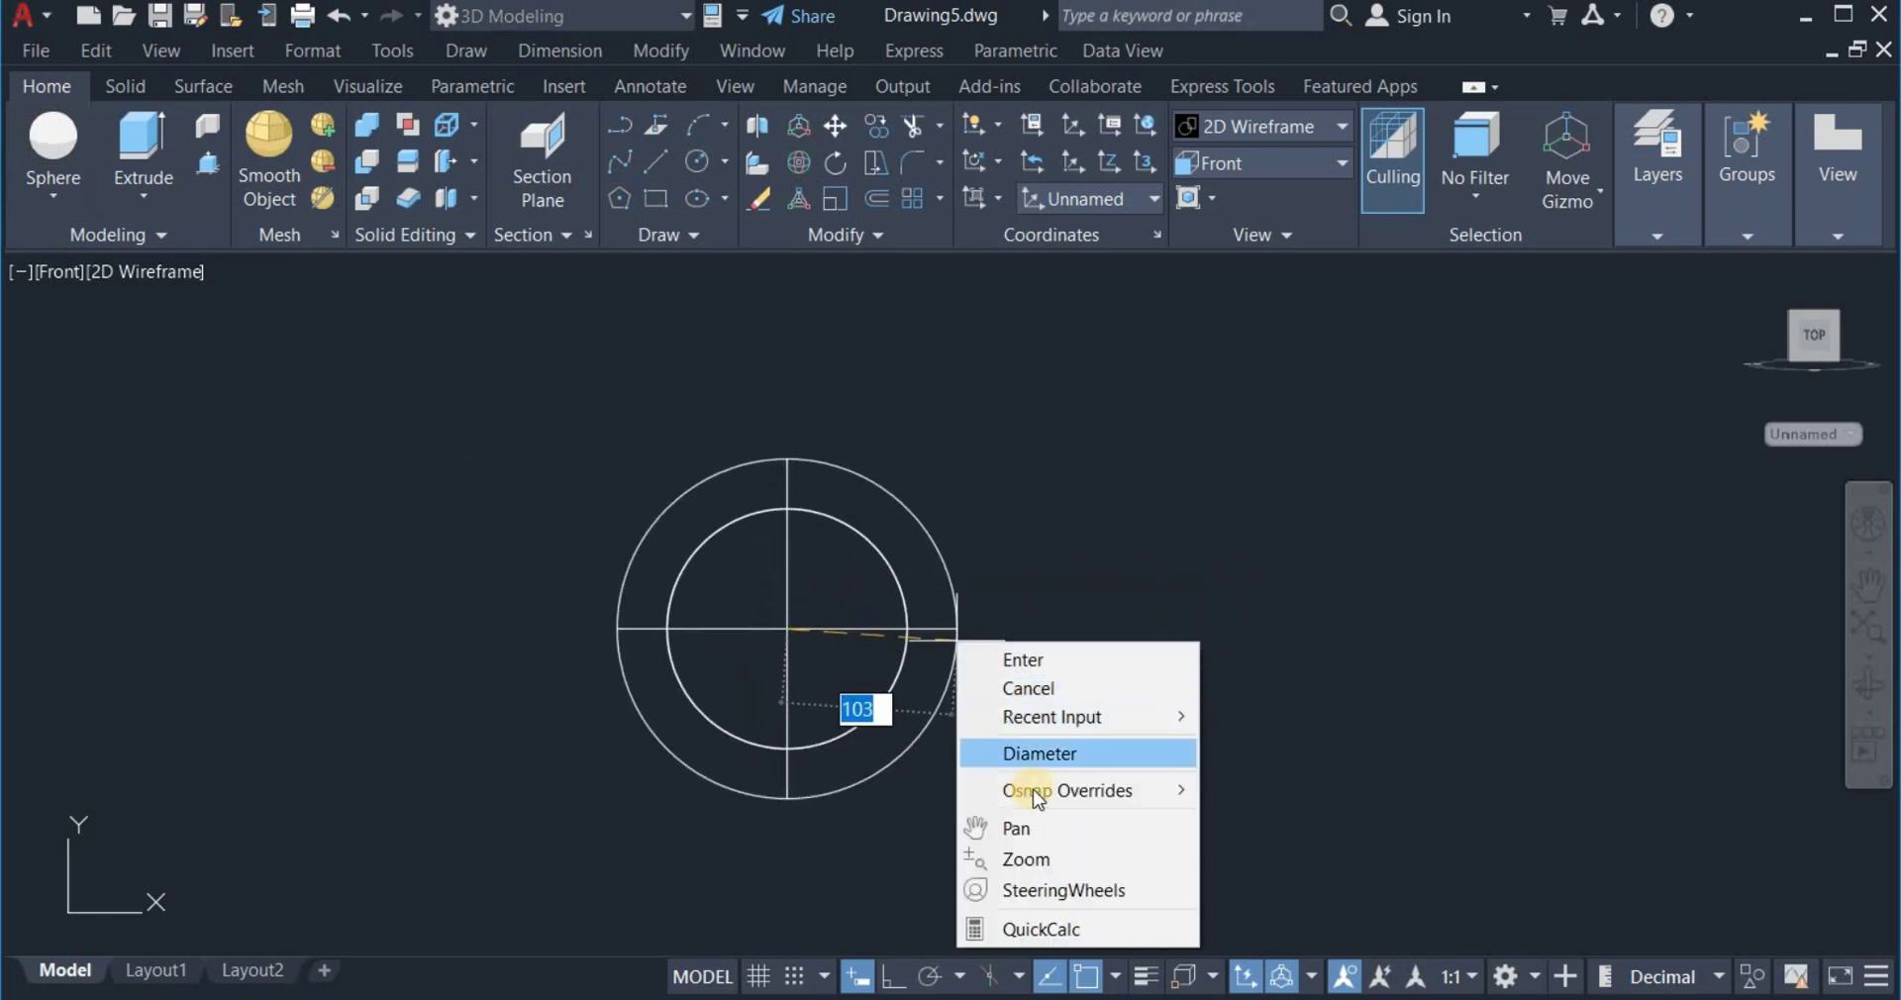
pyautogui.click(1062, 754)
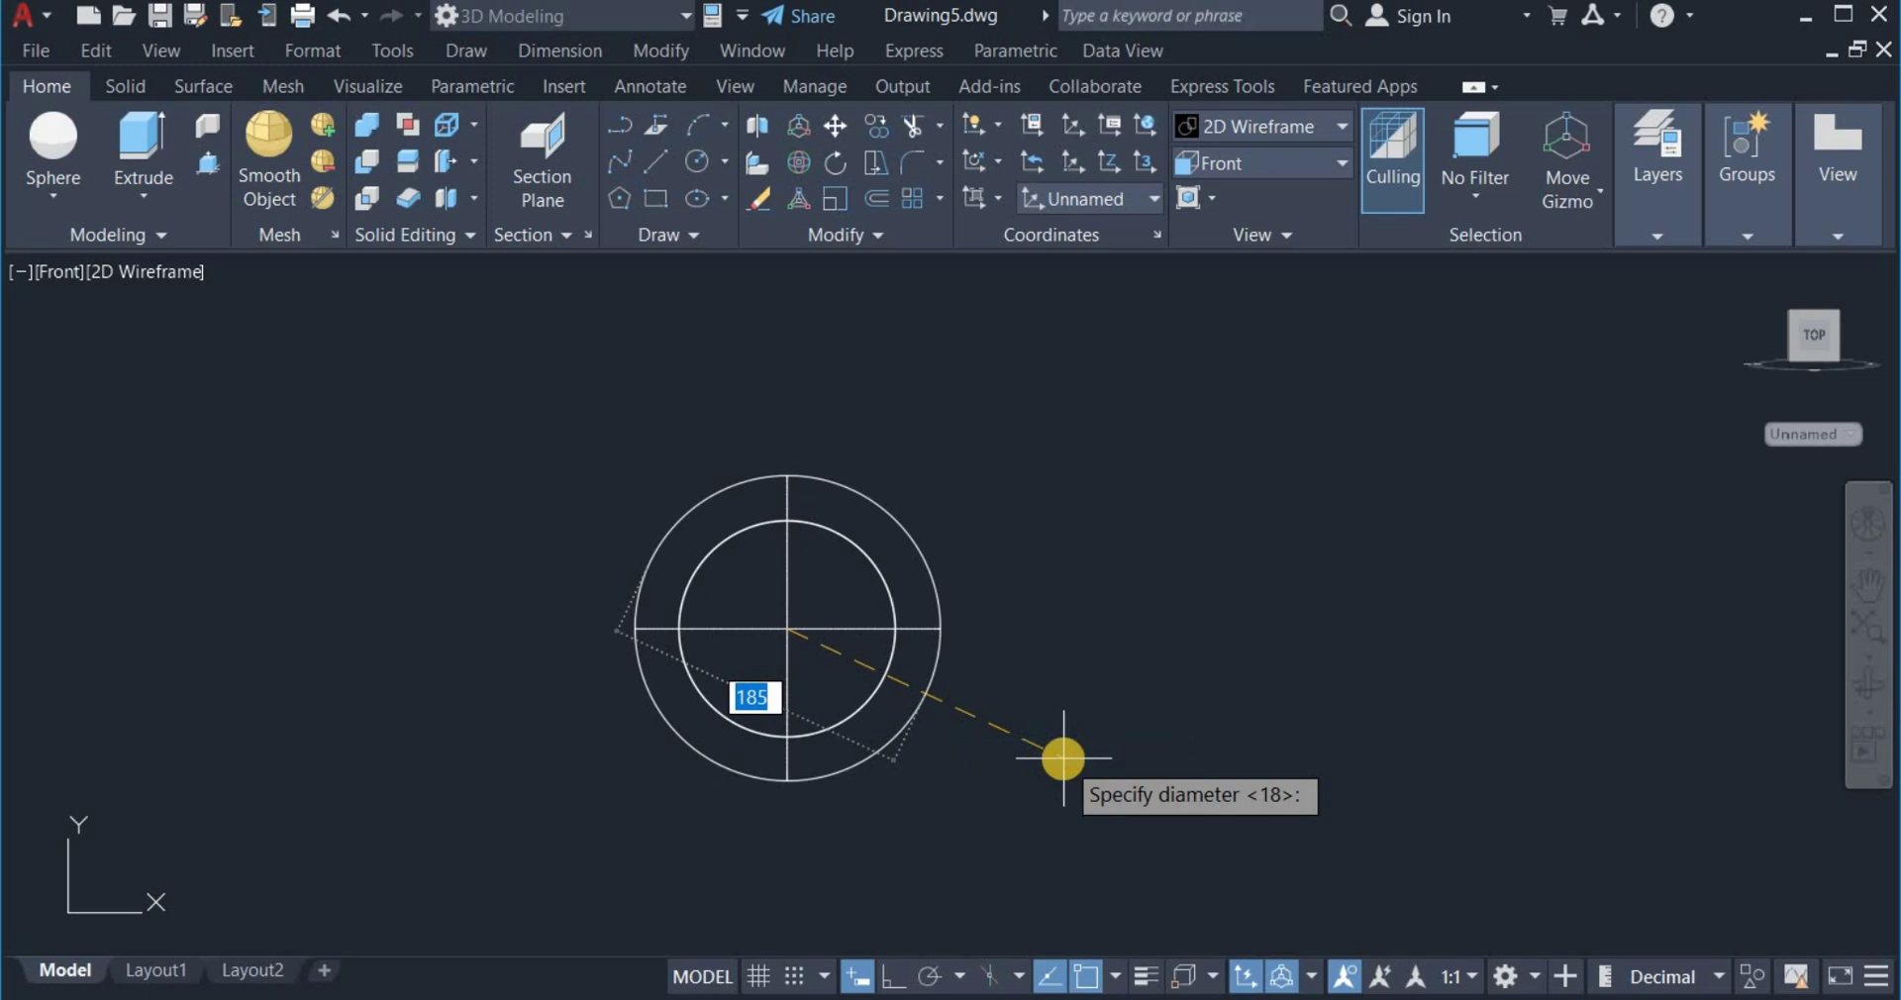
pyautogui.write('100')
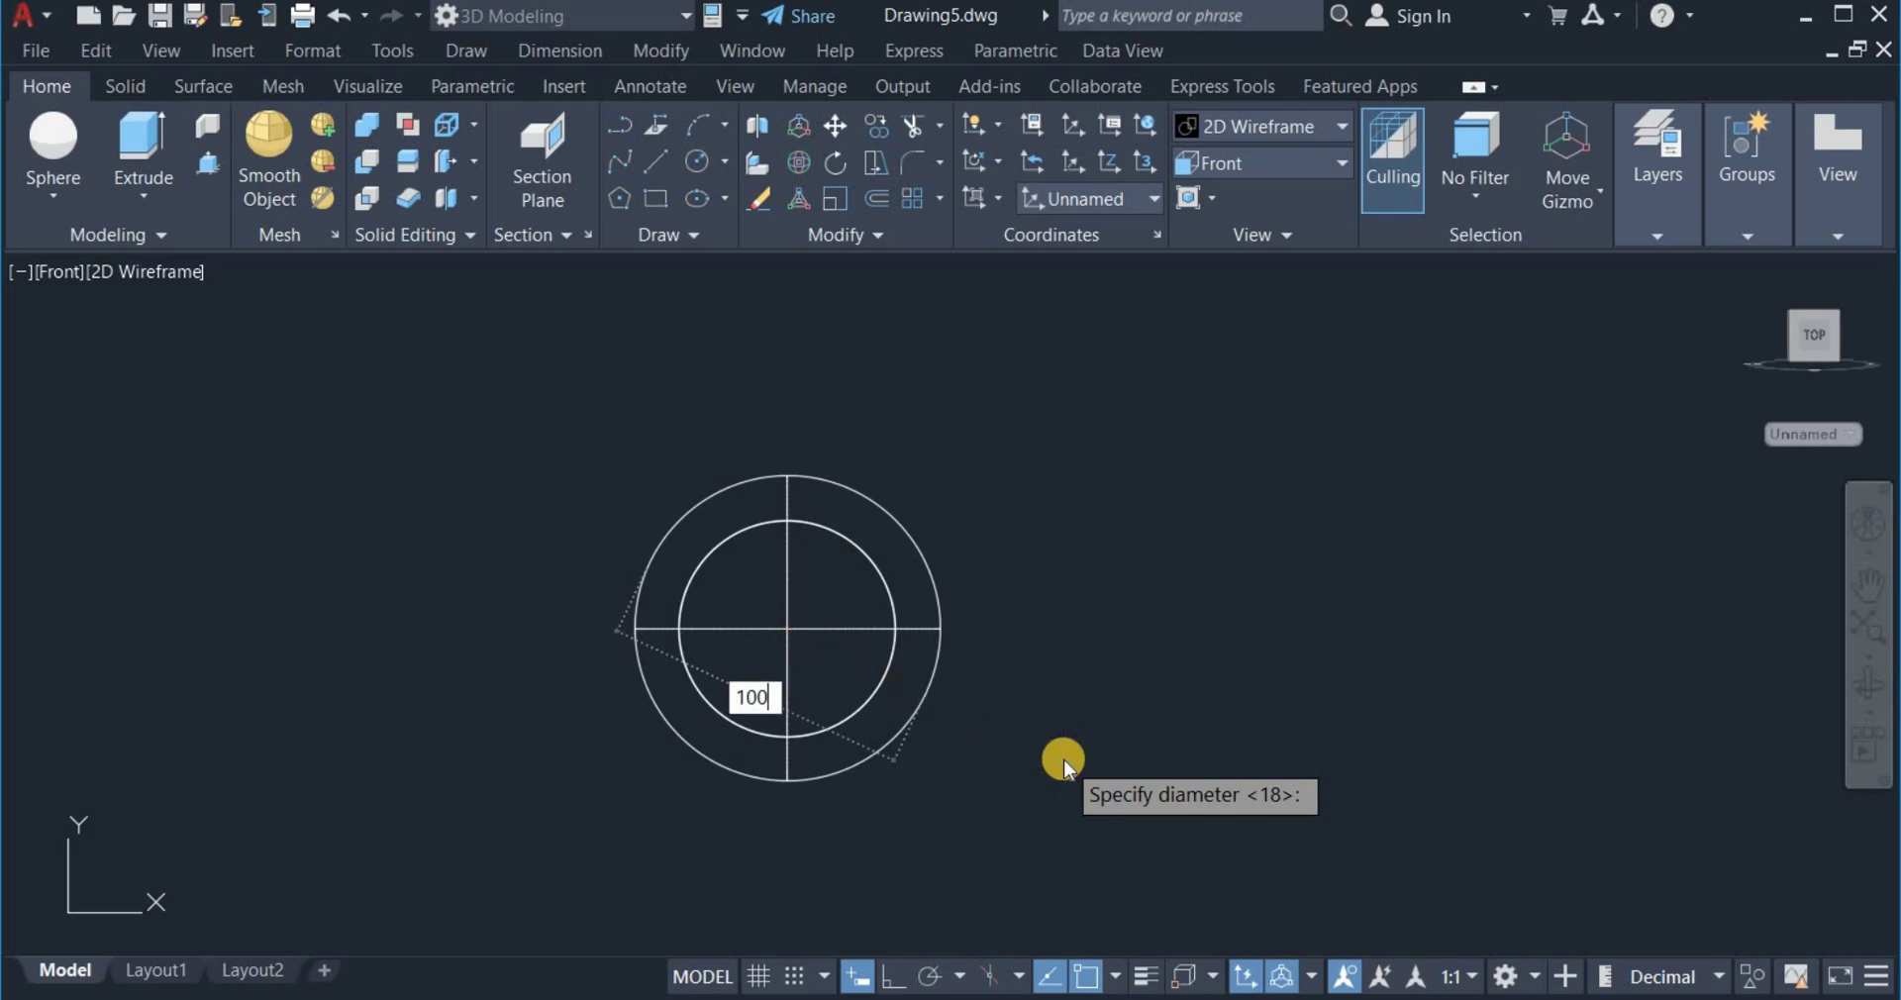
pyautogui.press('Return')
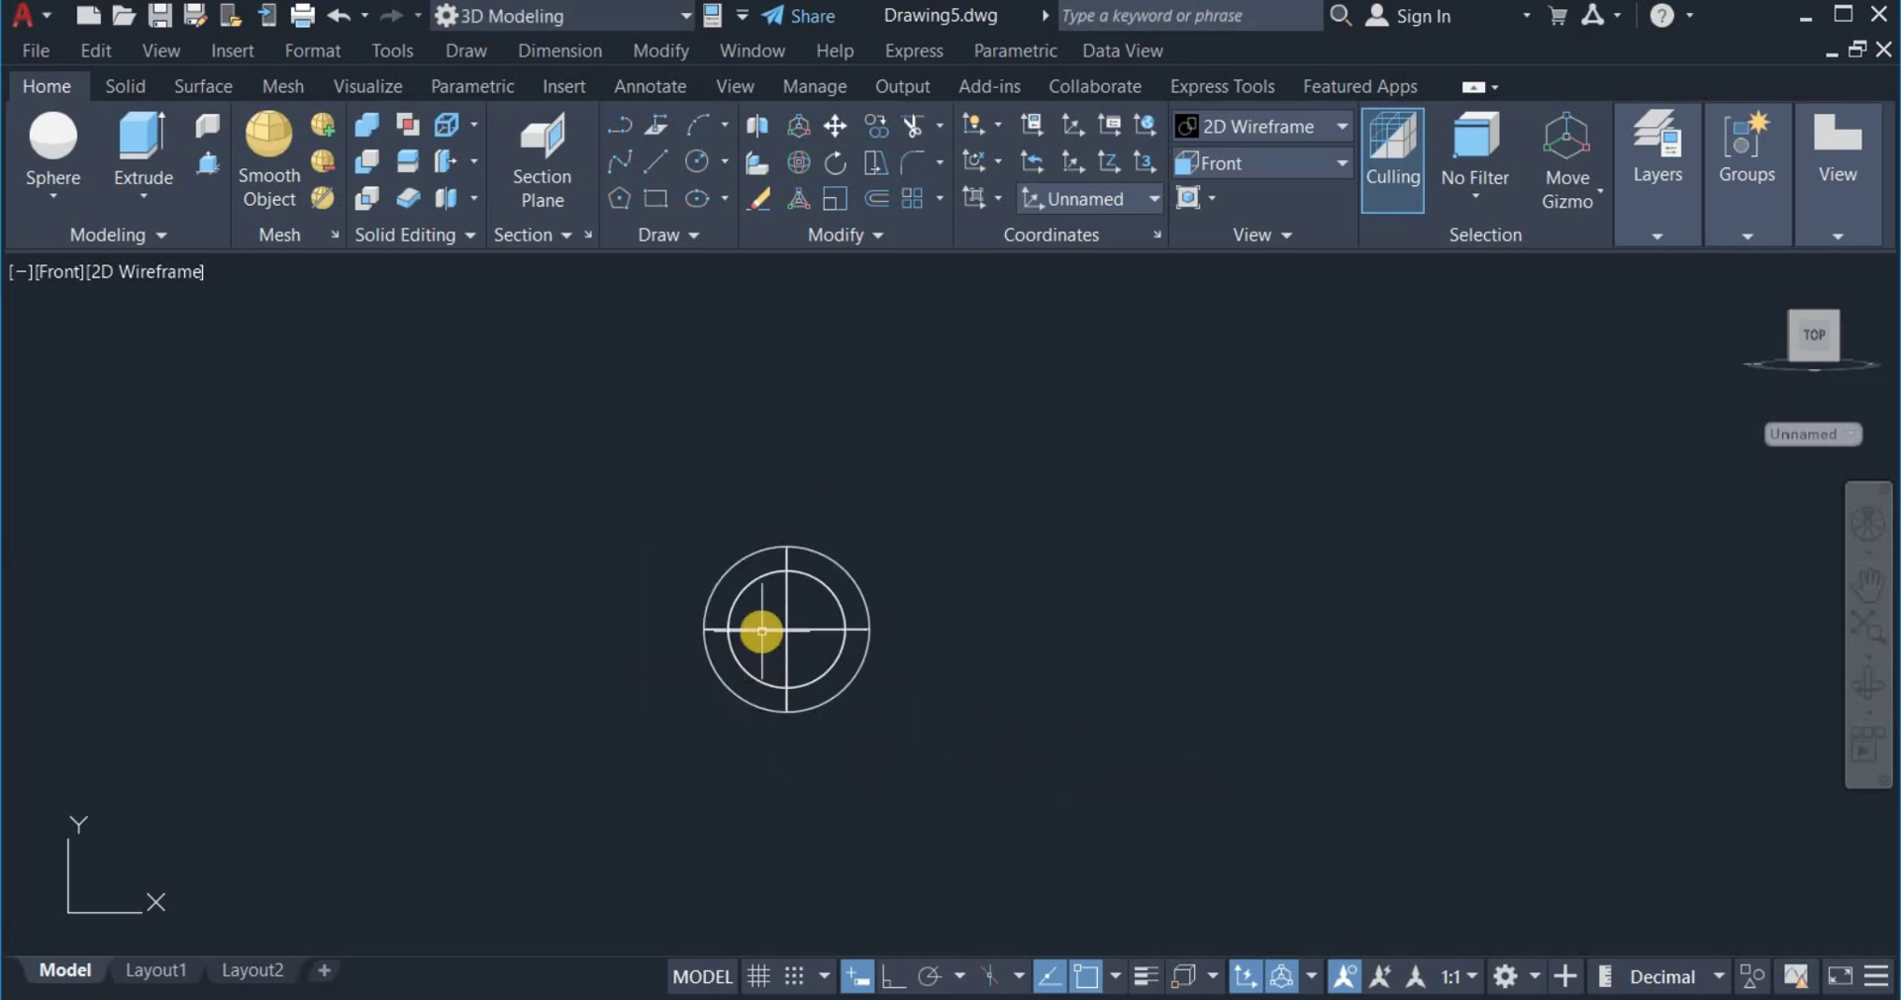
# Create a second sphere with a diameter of 98 mm, centred on the first sphere's centre.
pyautogui.scroll(2, 762, 632)
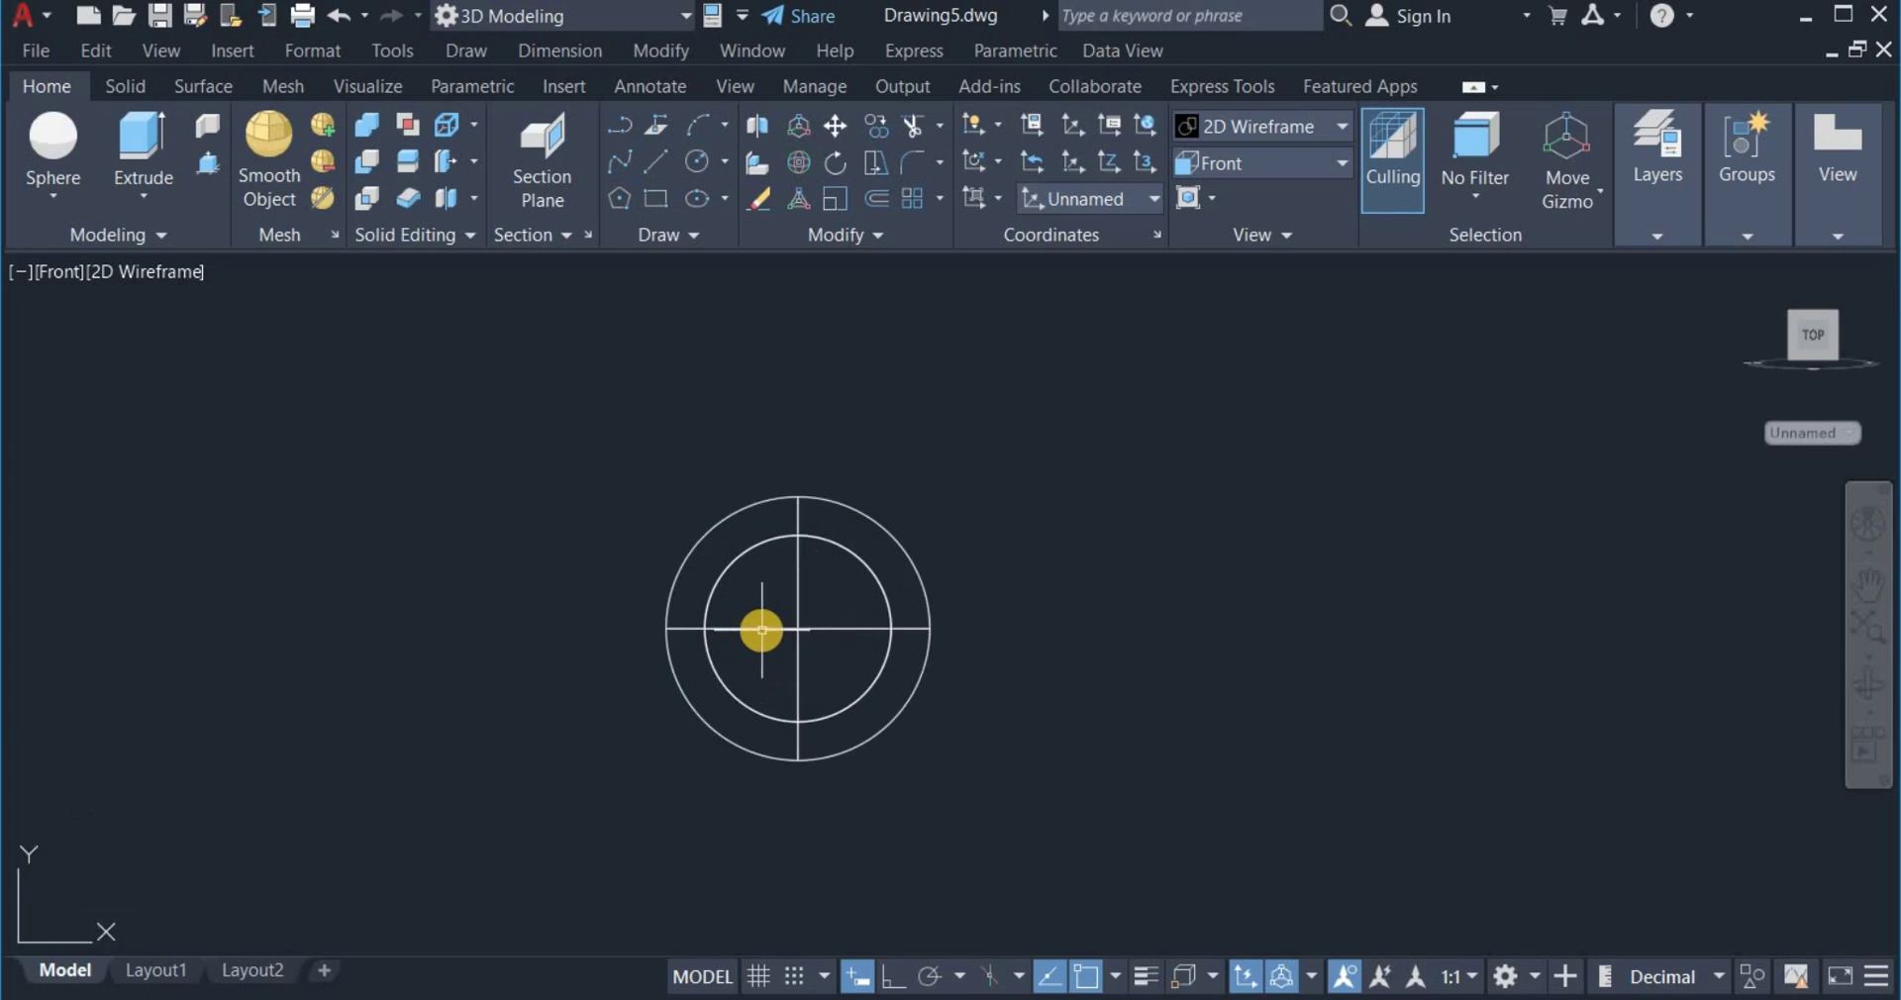
pyautogui.scroll(2, 761, 629)
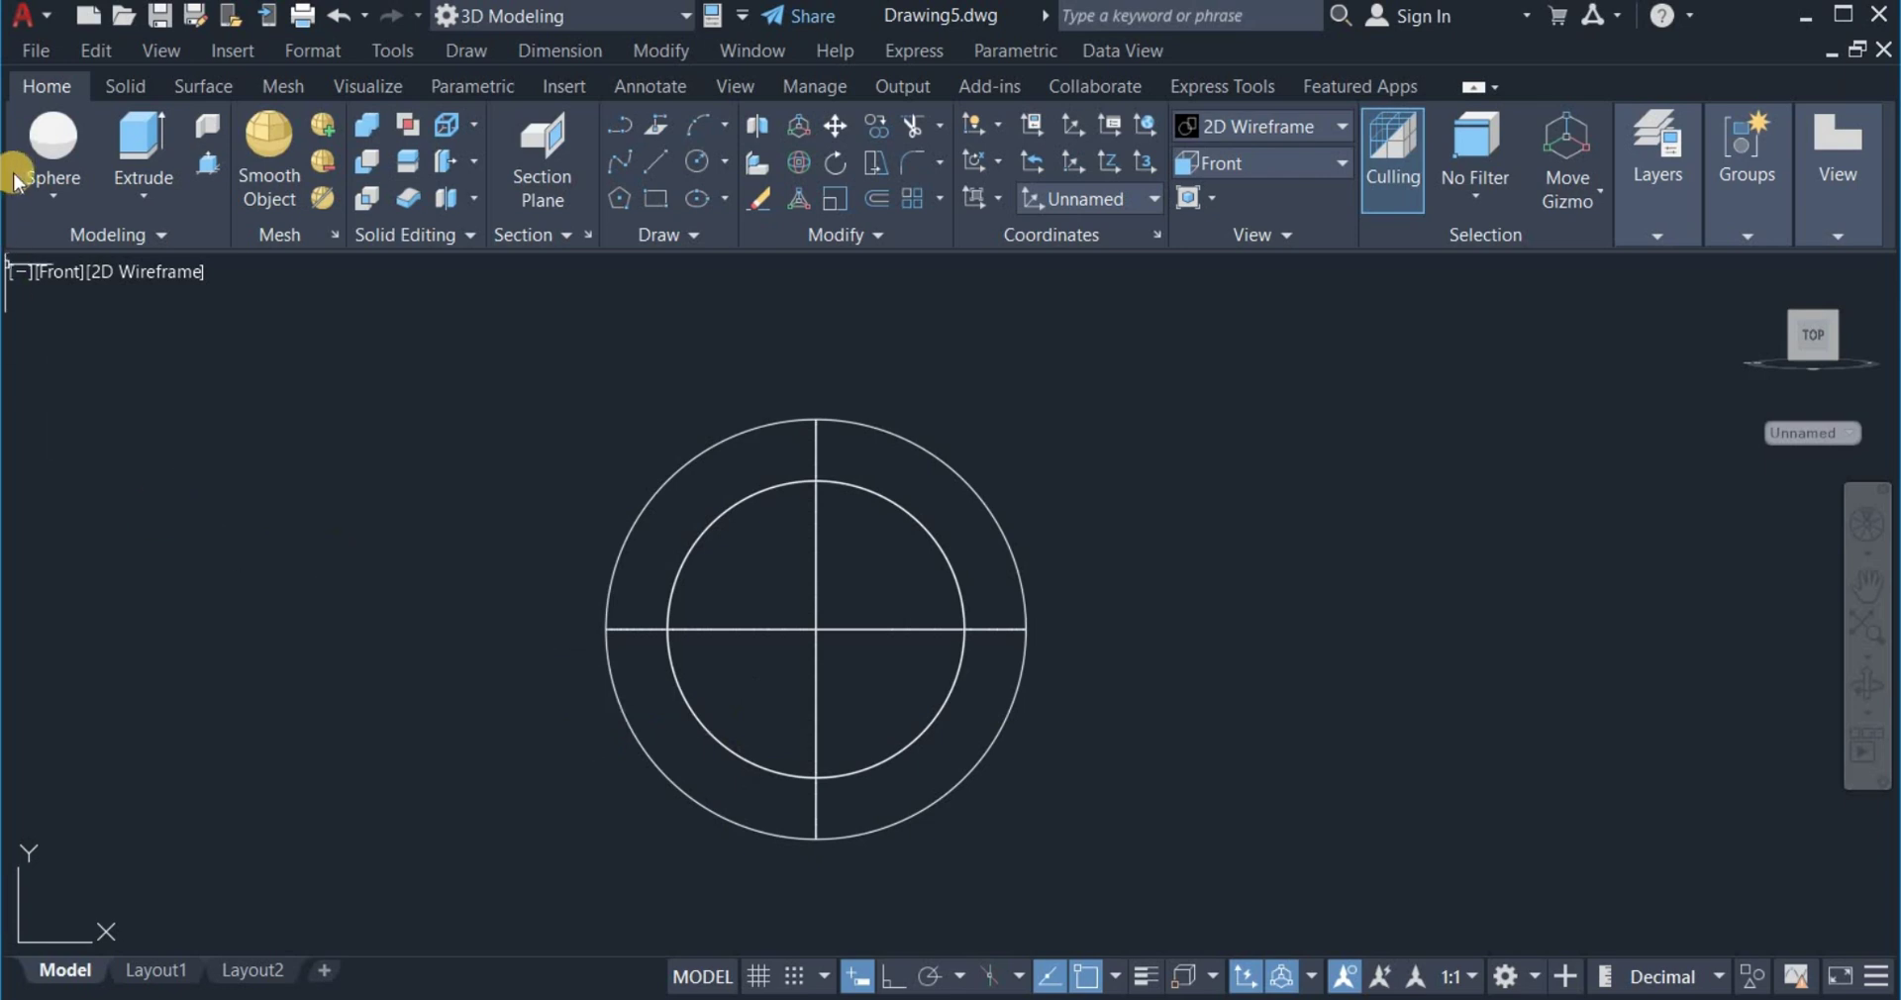
pyautogui.click(51, 132)
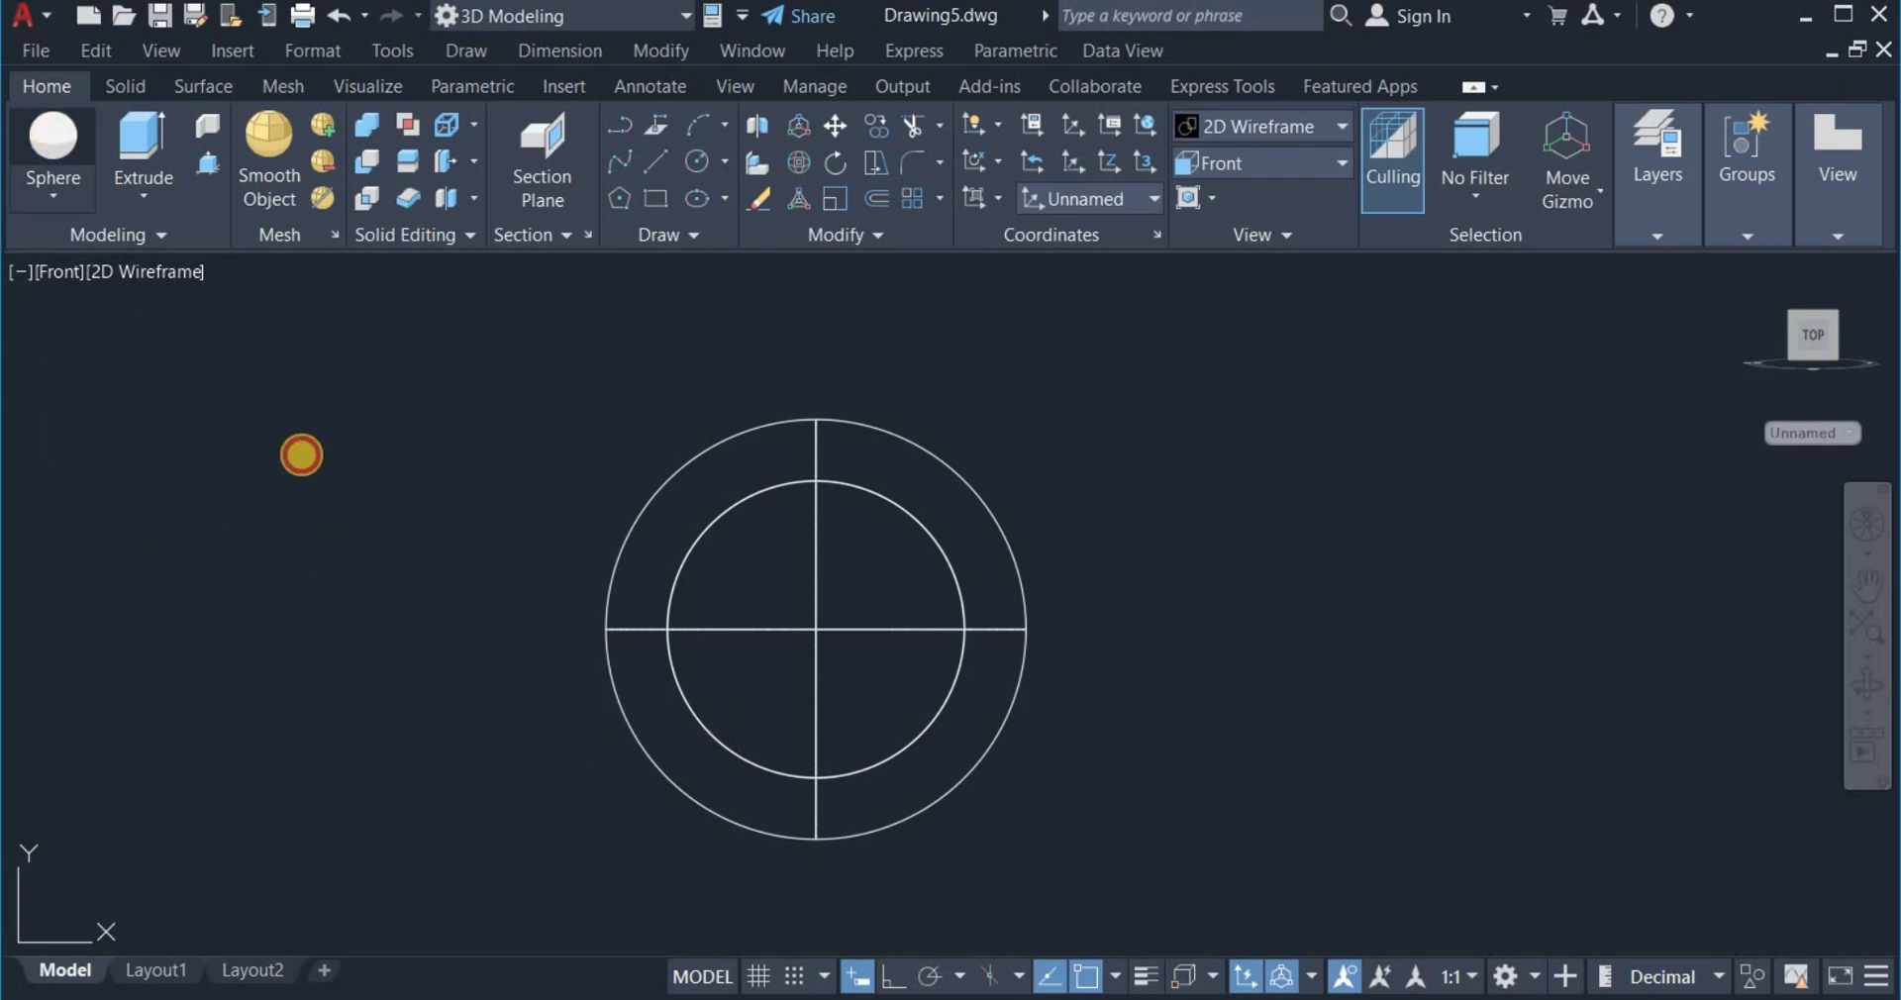
pyautogui.click(818, 629)
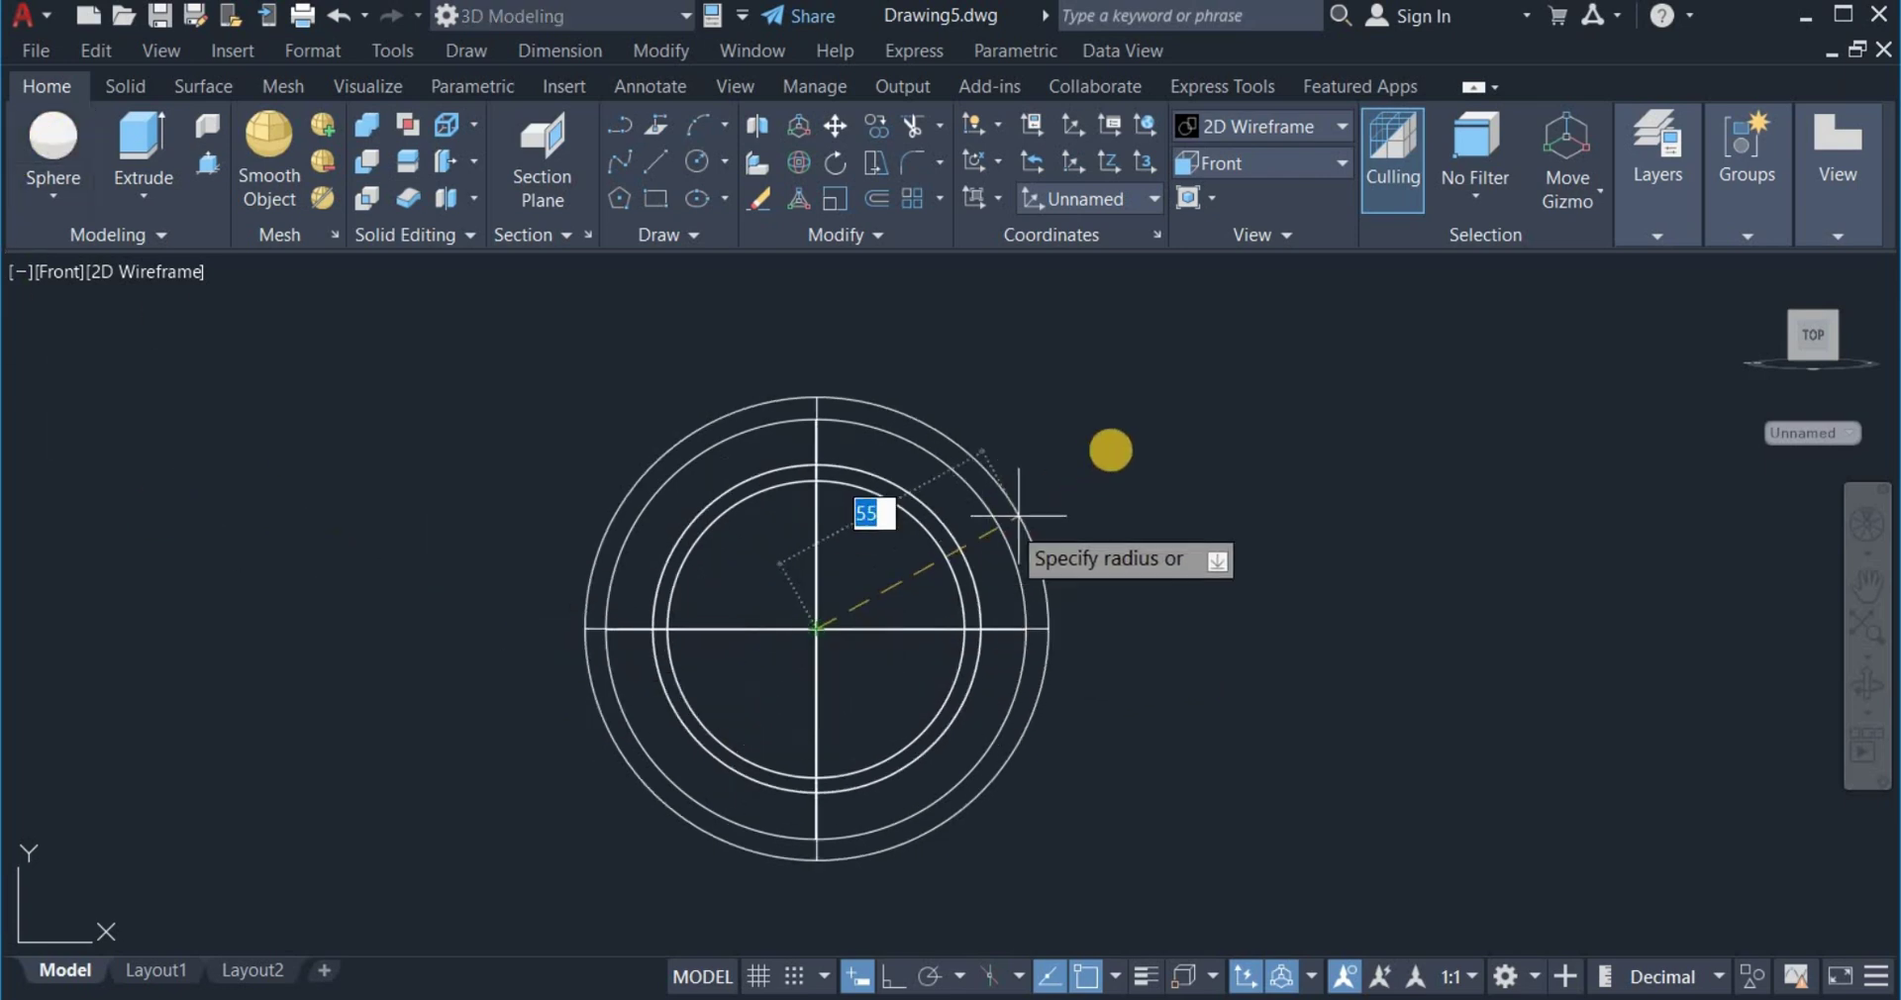
pyautogui.rightClick(1136, 502)
pyautogui.click(1224, 556)
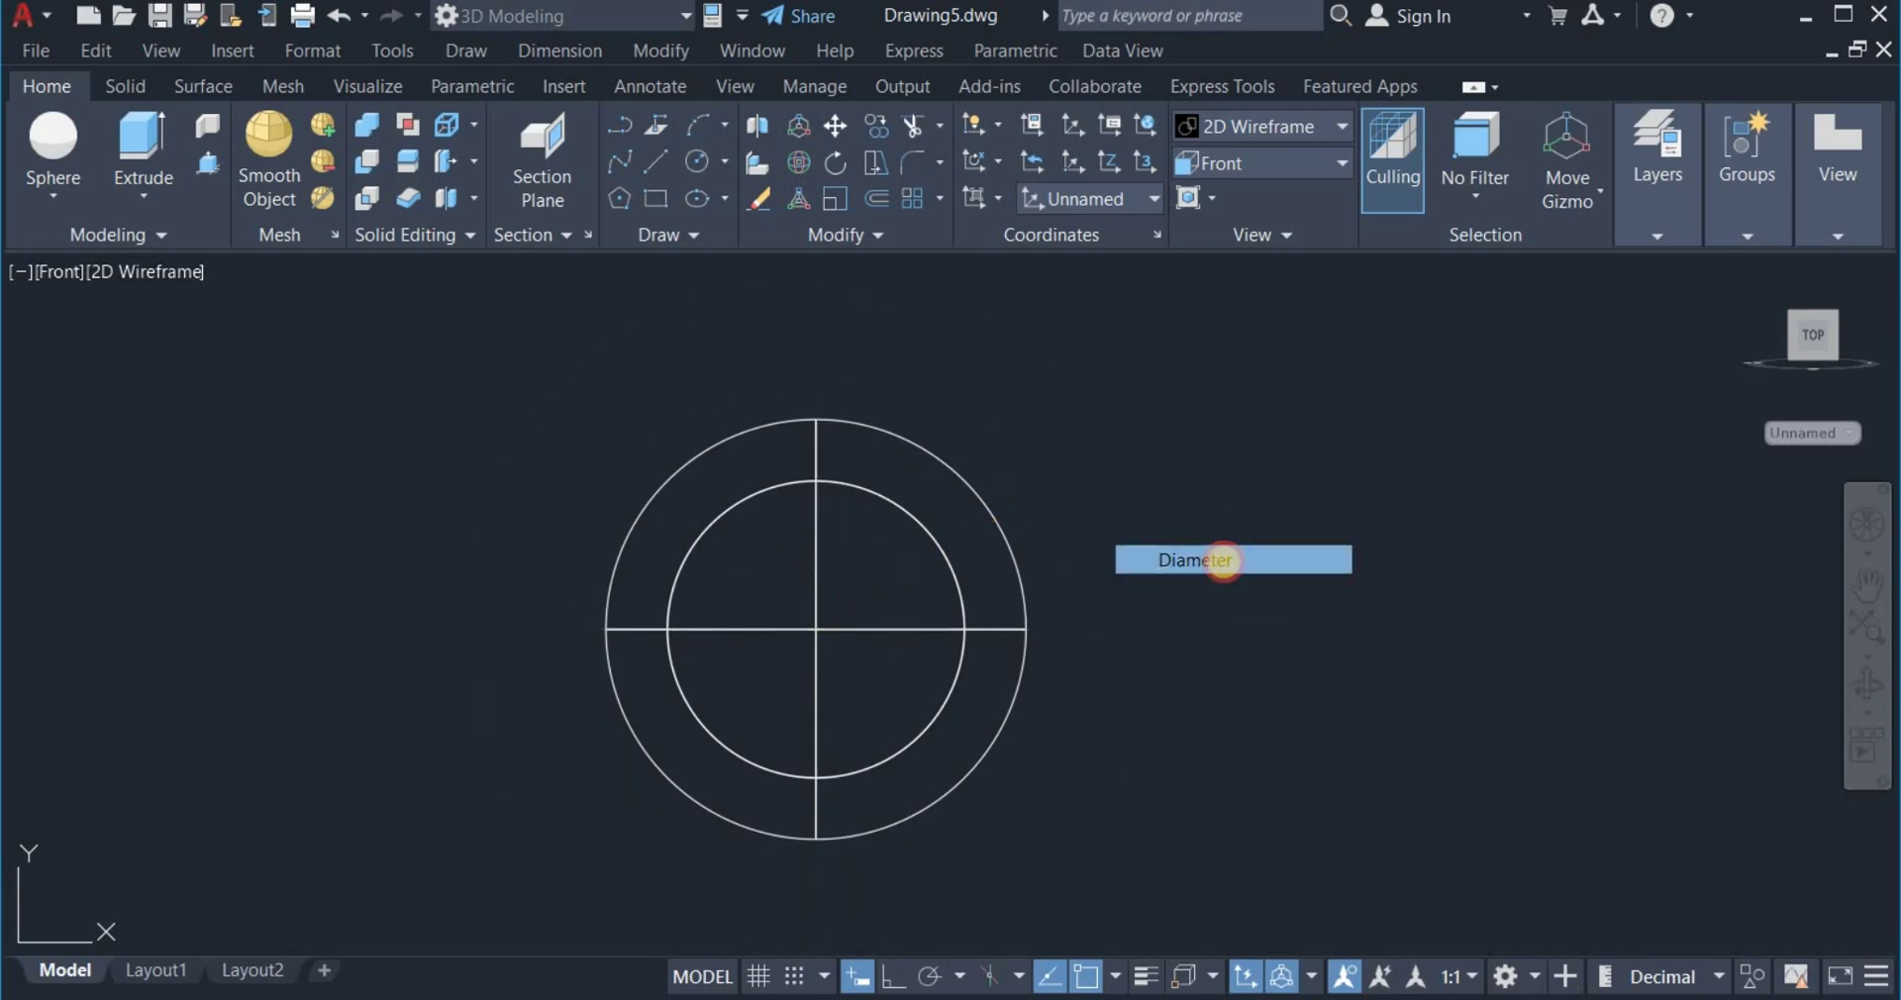
pyautogui.write('98')
pyautogui.press('Return')
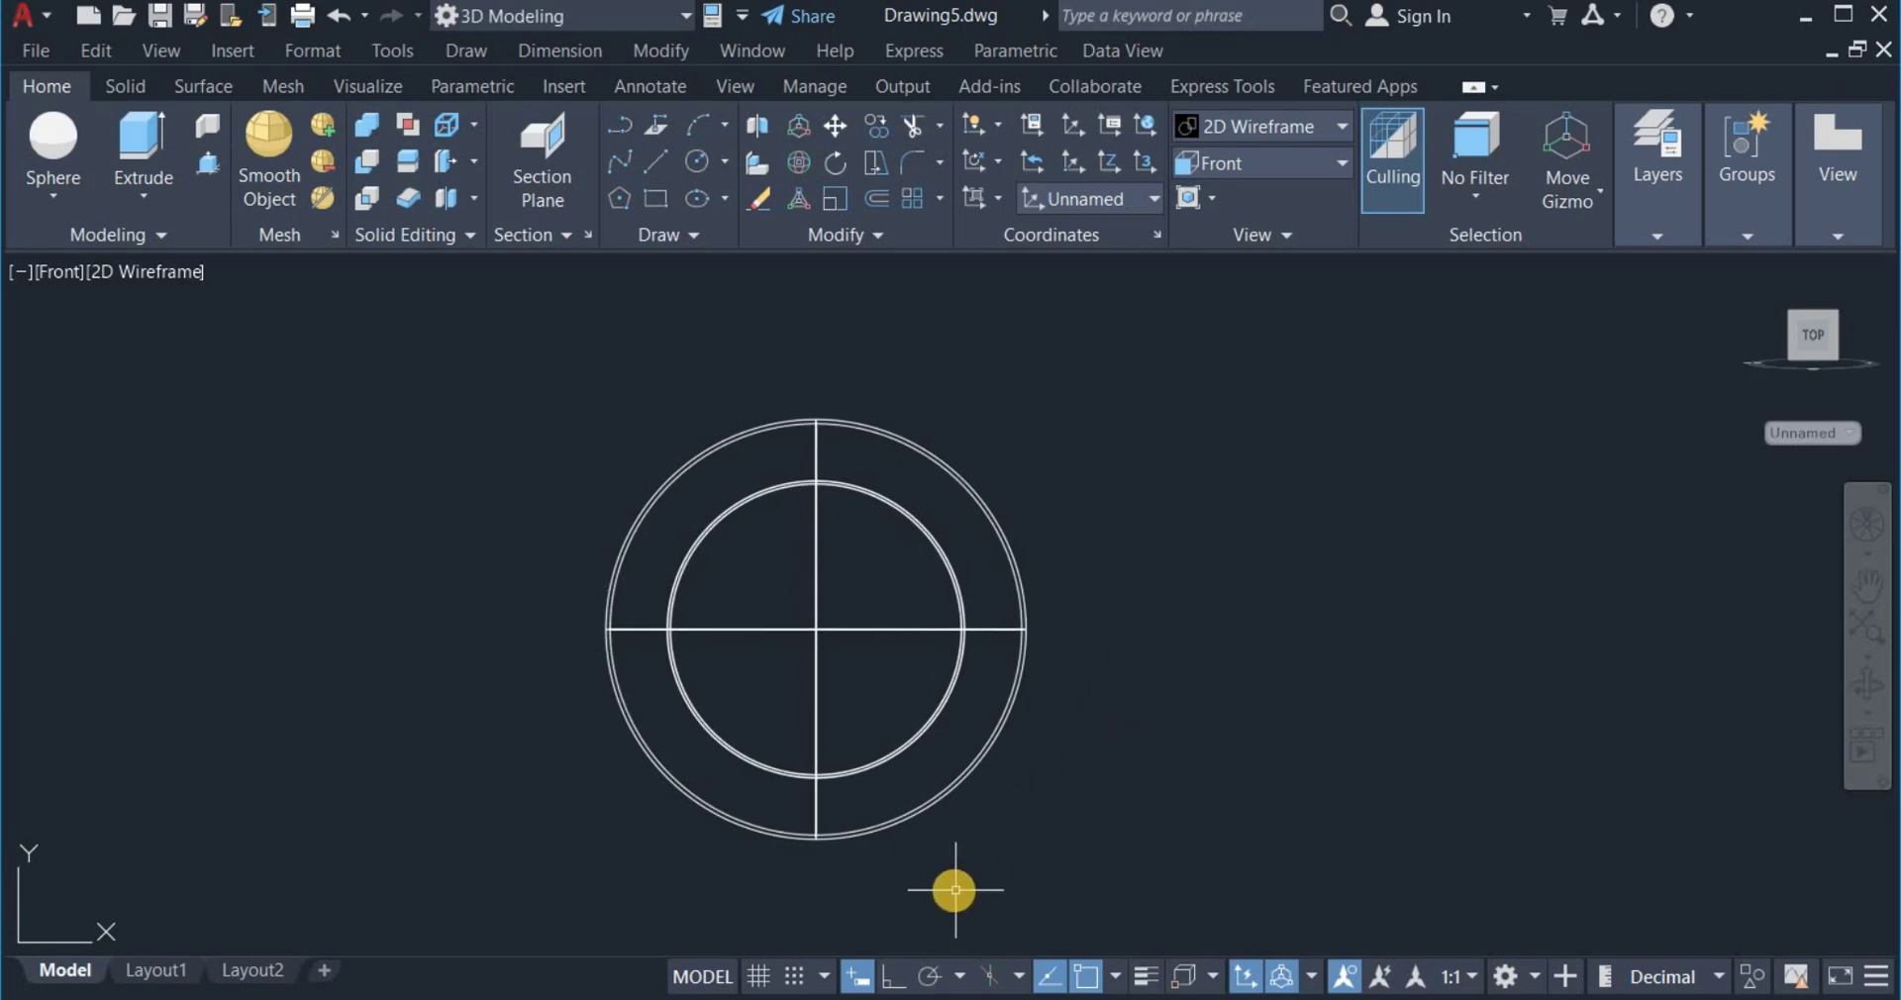
pyautogui.scroll(2, 912, 862)
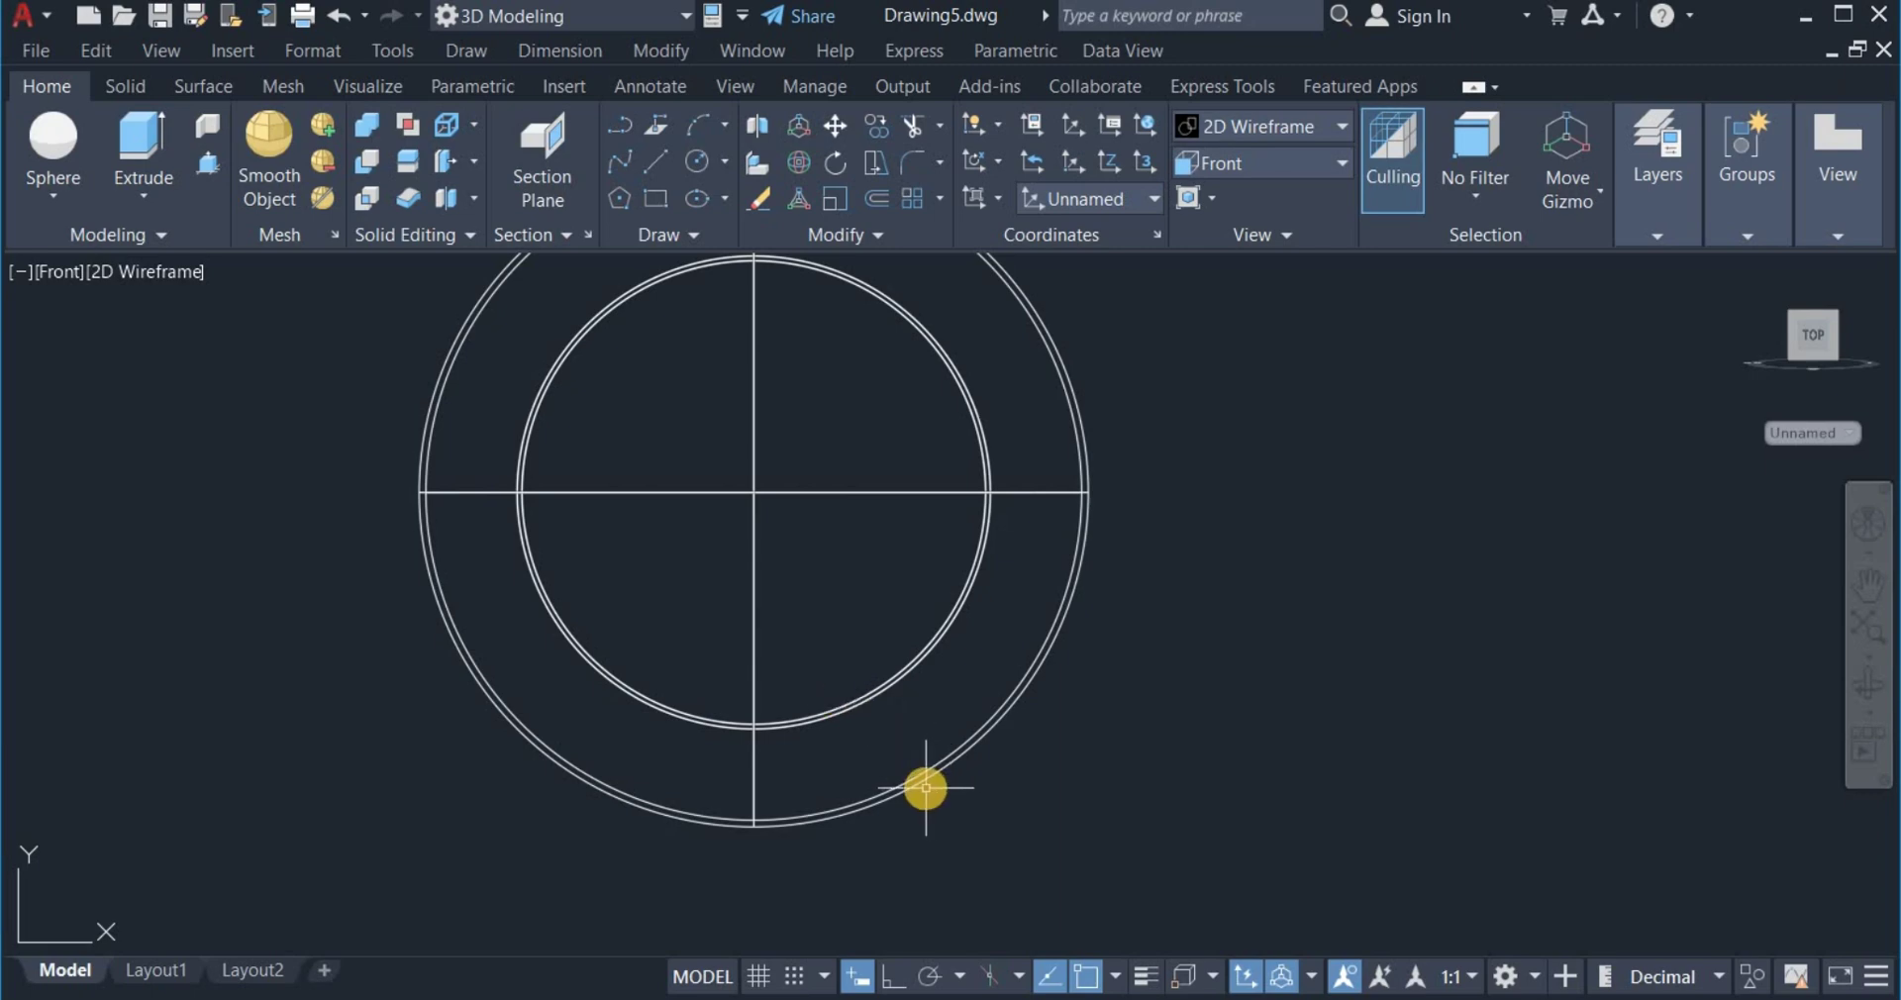
pyautogui.click(367, 165)
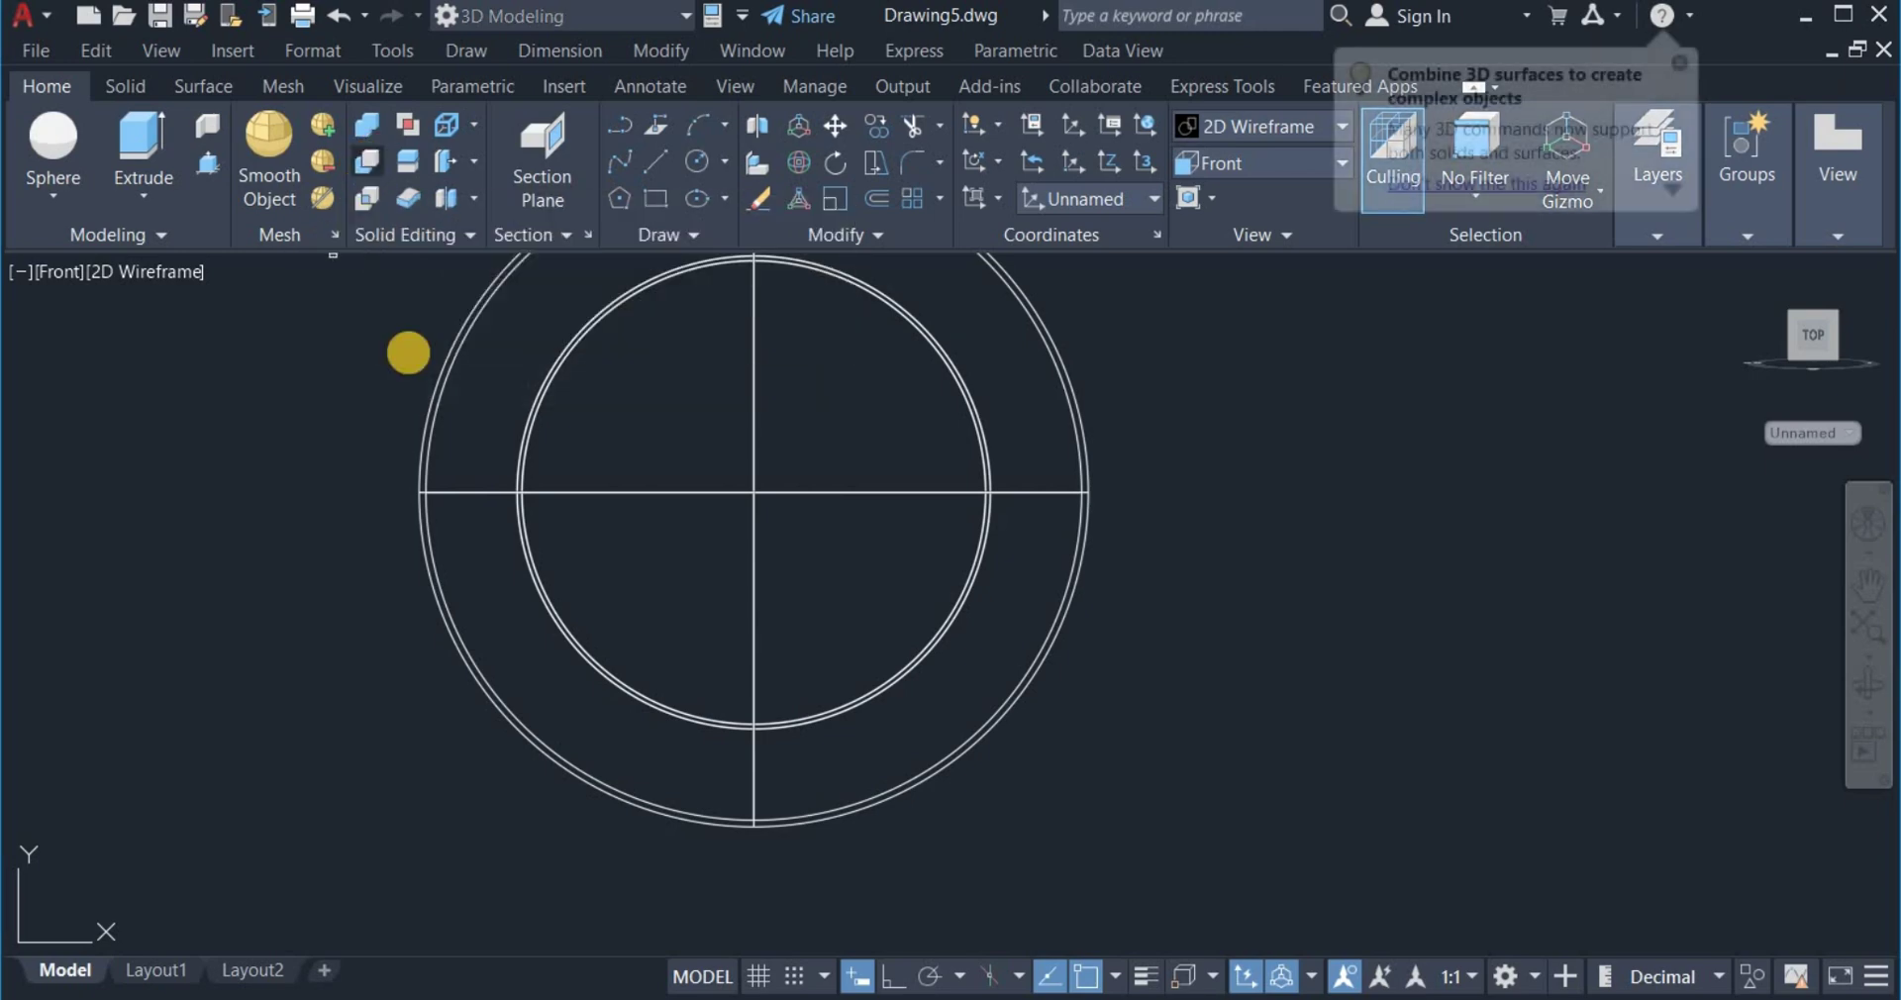
pyautogui.scroll(3, 868, 826)
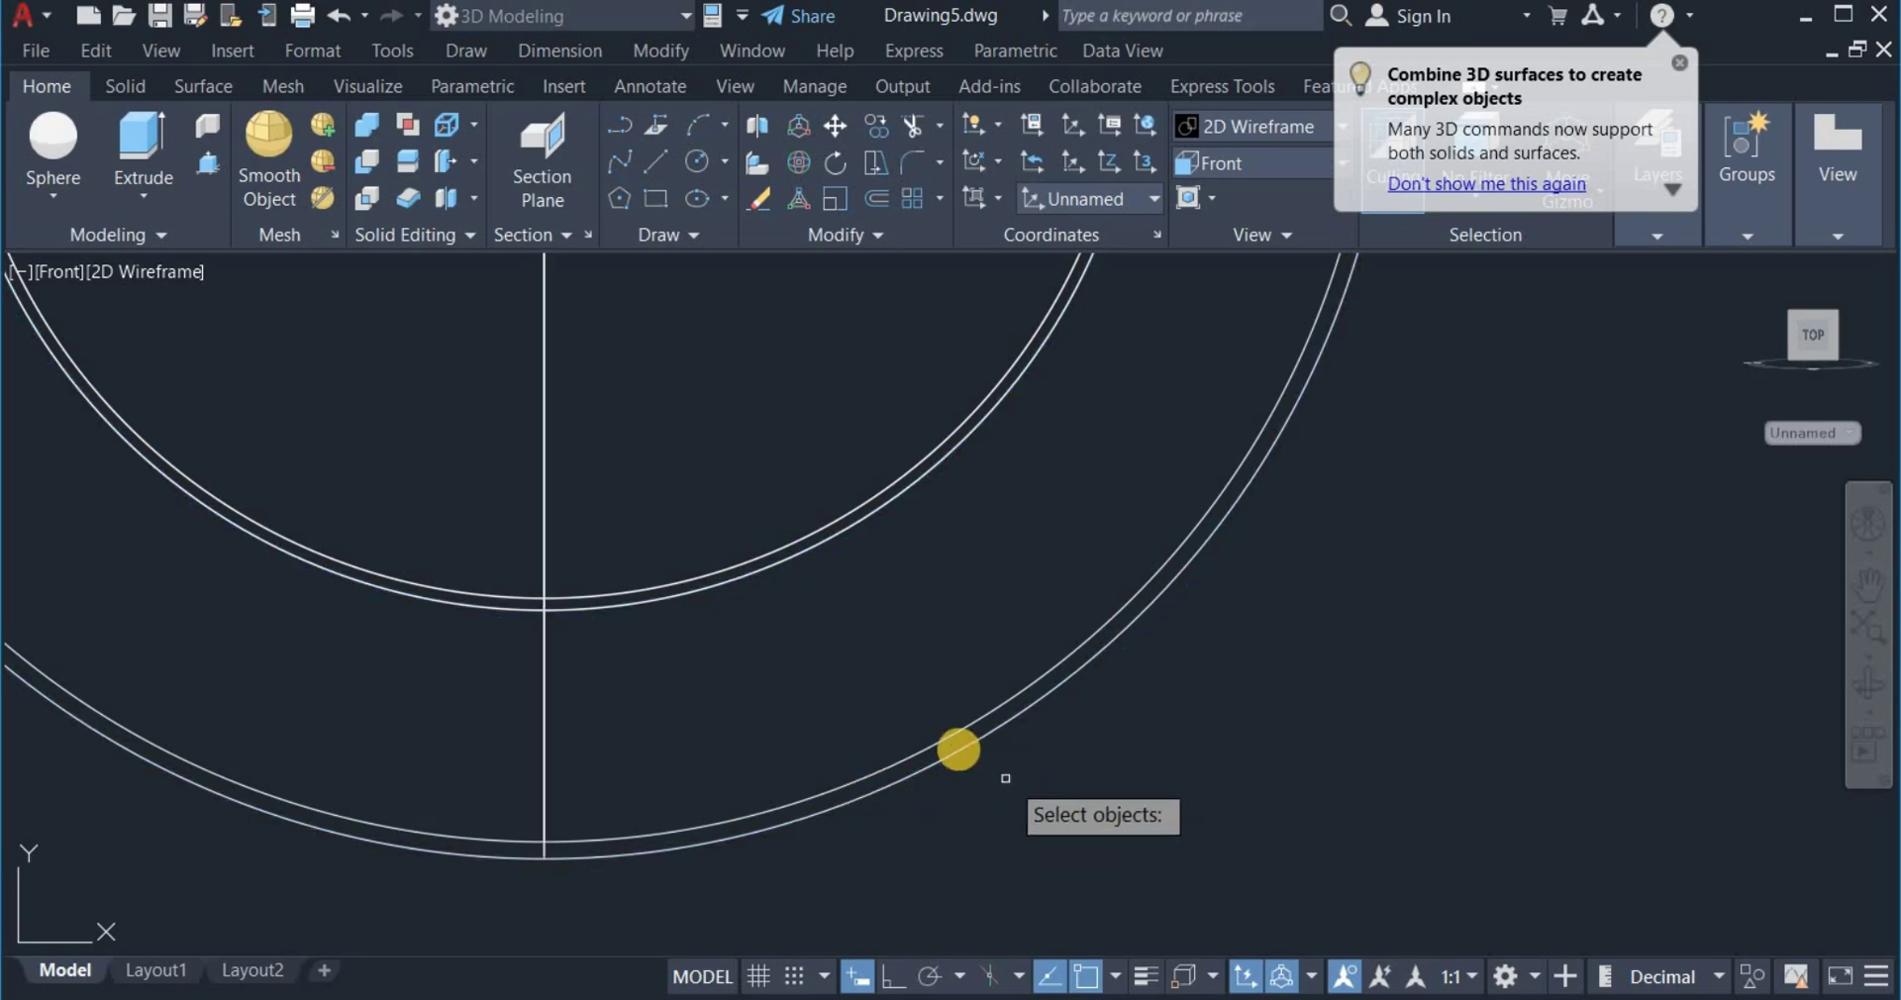
pyautogui.press('Escape')
pyautogui.scroll(-3, 1103, 741)
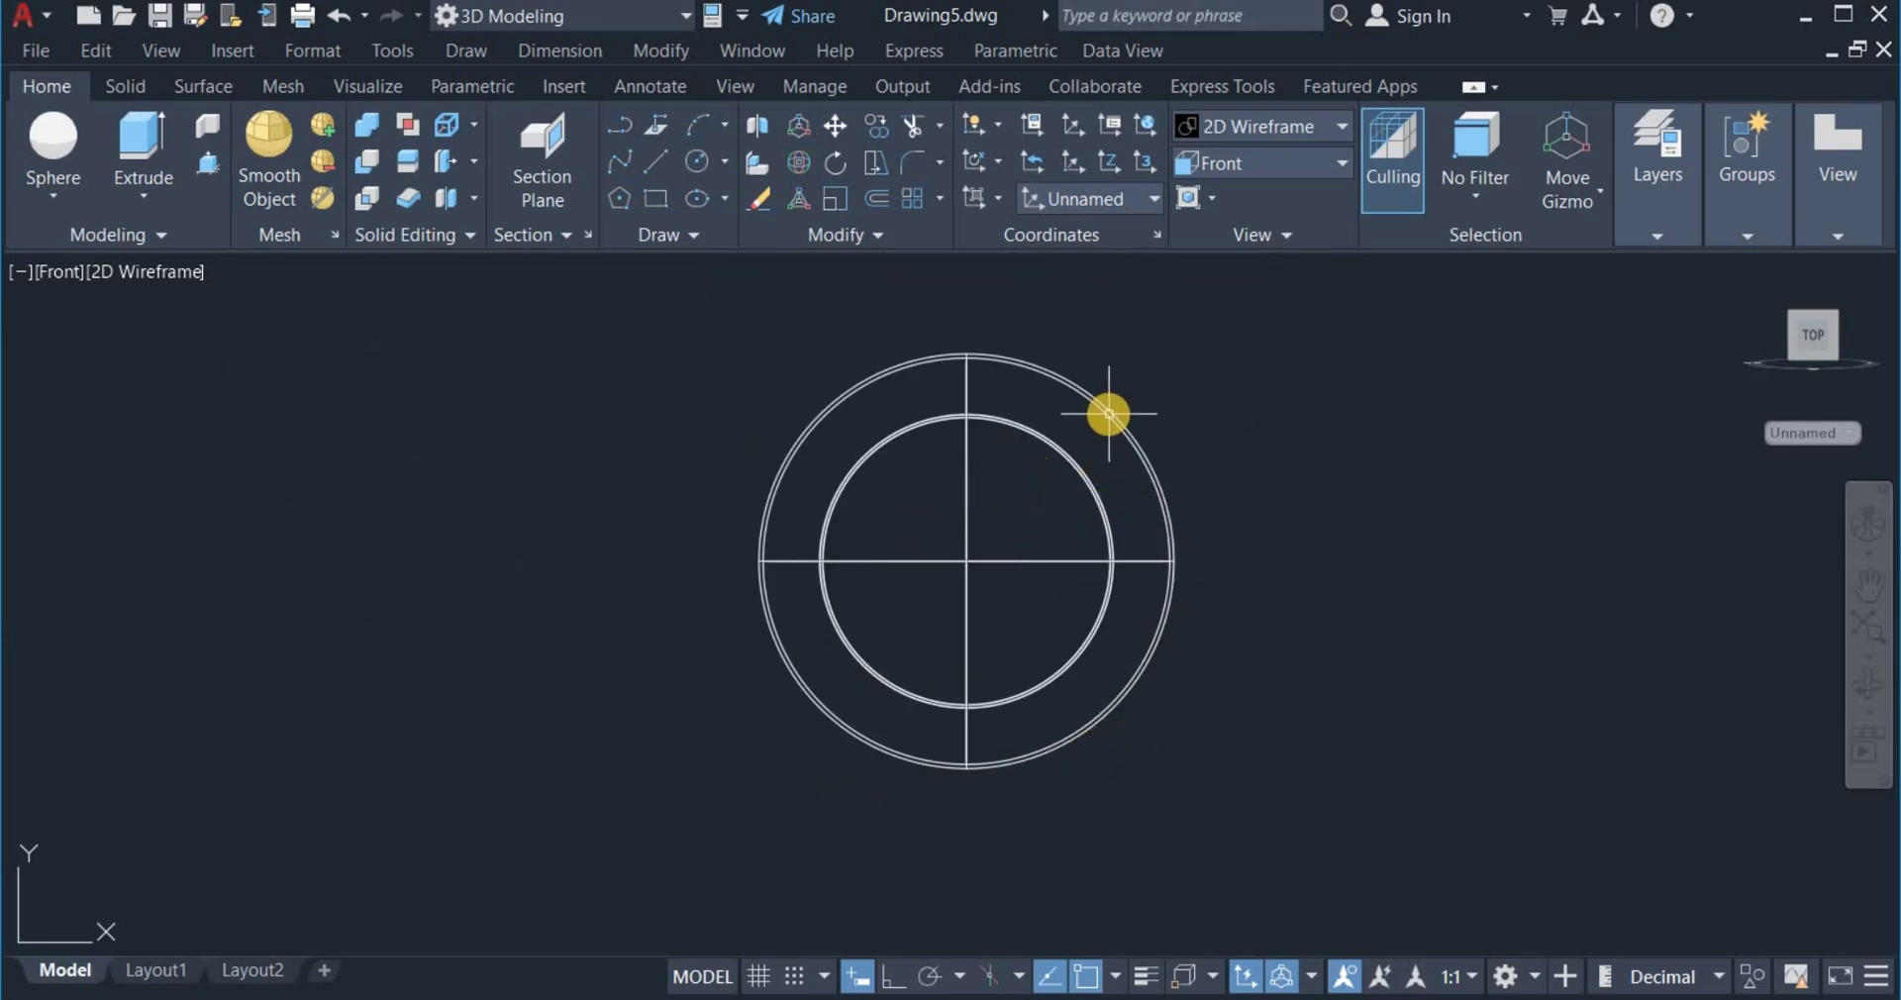
# Create a solid sphere with a diameter of 98 mm, clear of and to the right of the first pair of spheres.
pyautogui.rightClick(1253, 448)
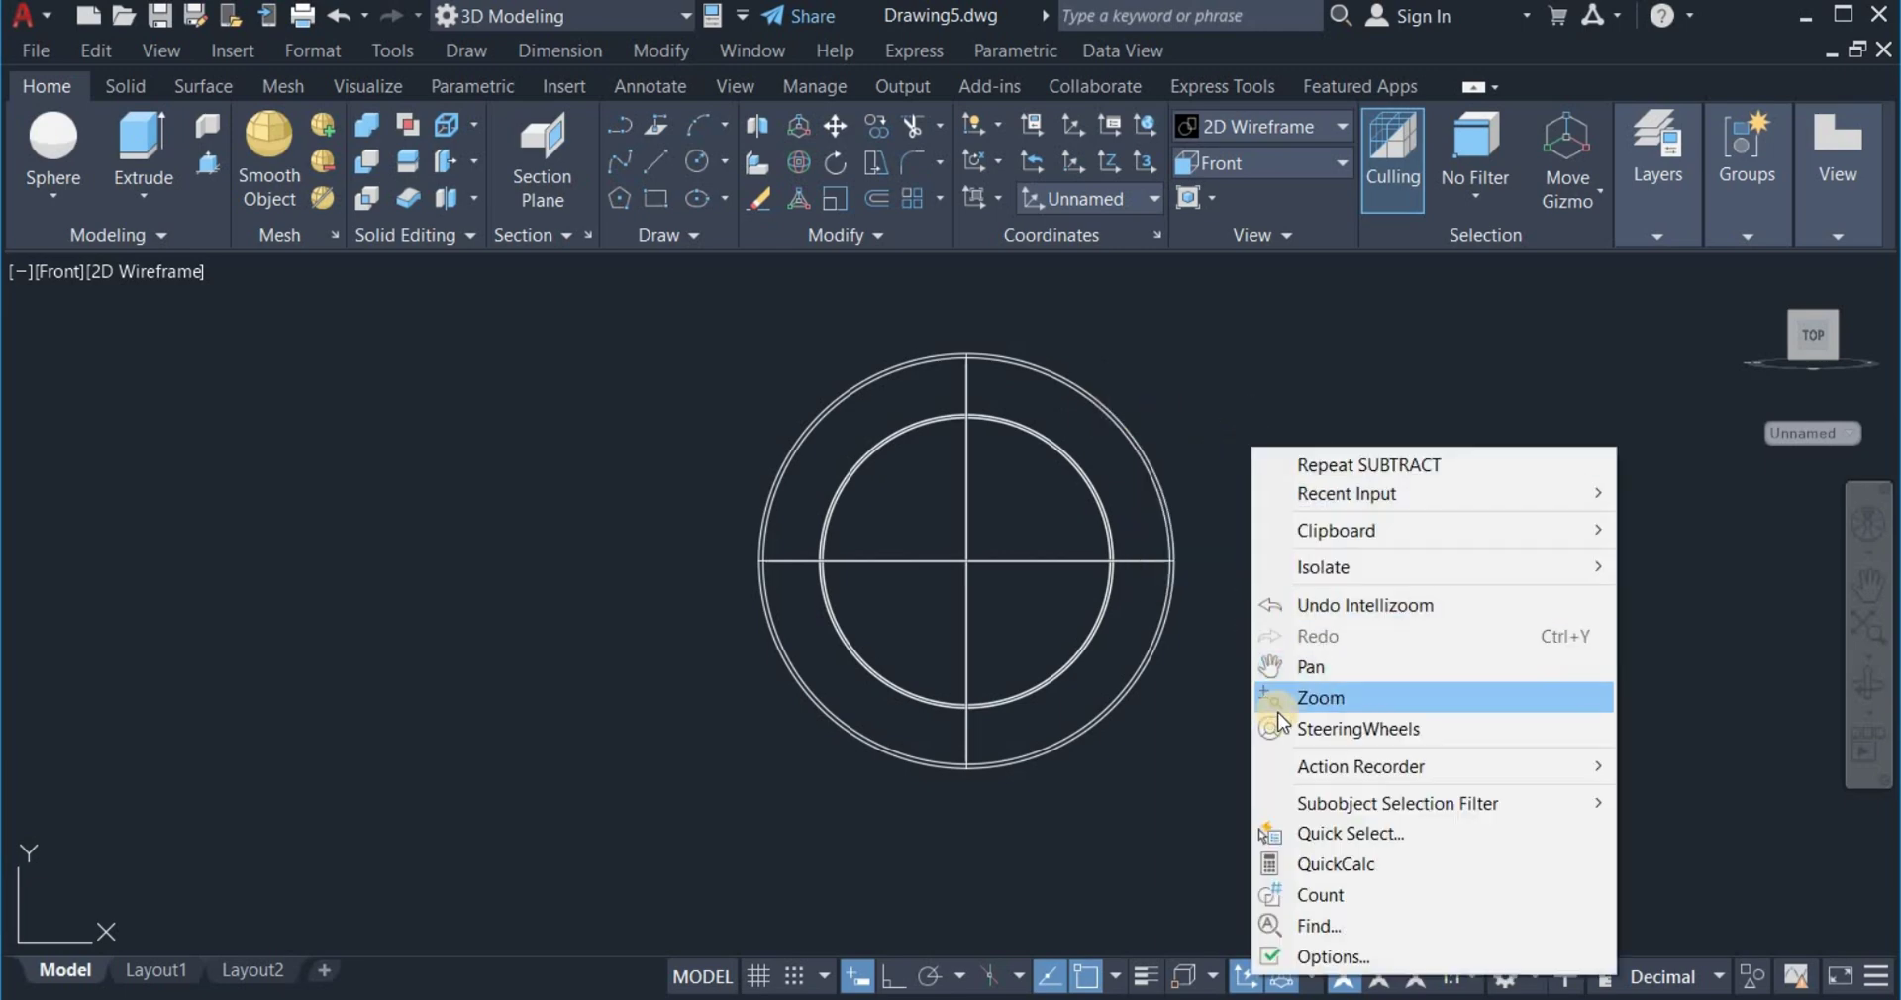
pyautogui.click(1331, 669)
pyautogui.moveTo(1341, 673)
pyautogui.mouseDown()
pyautogui.moveTo(1057, 690)
pyautogui.moveTo(1031, 643)
pyautogui.mouseUp()
pyautogui.rightClick(1032, 641)
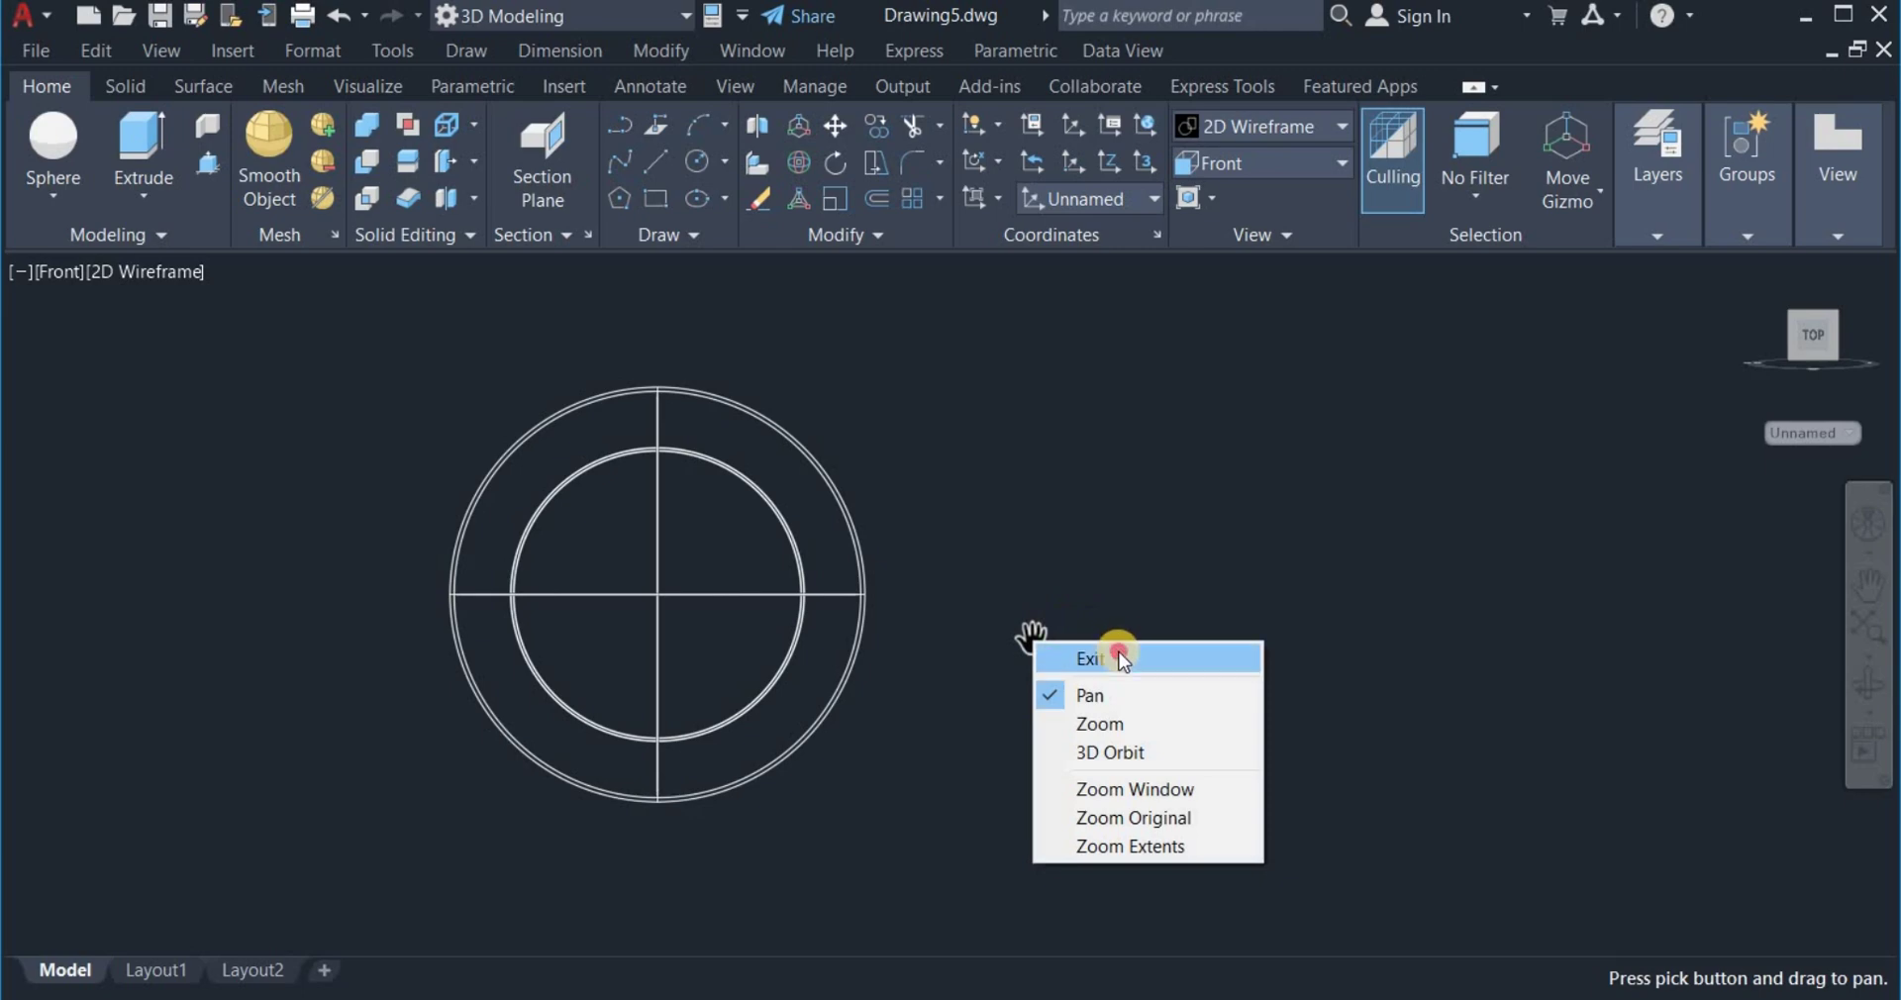
pyautogui.click(1119, 649)
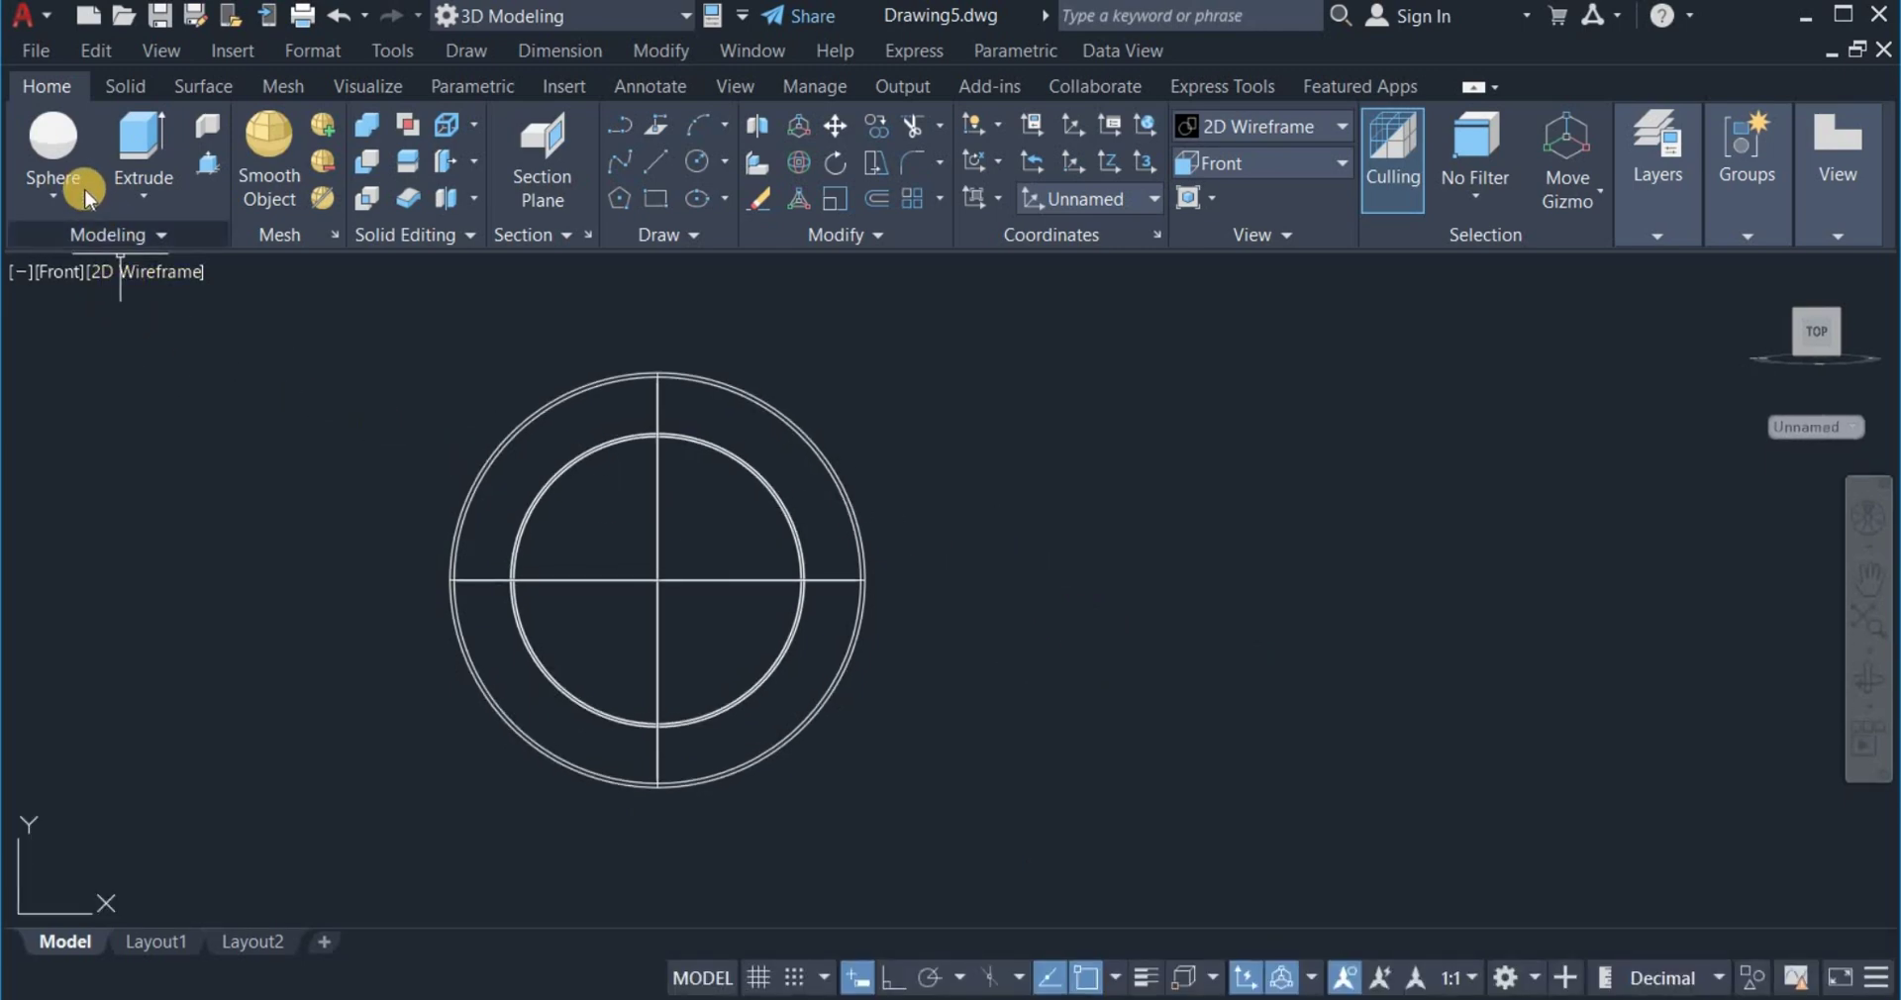
pyautogui.click(49, 147)
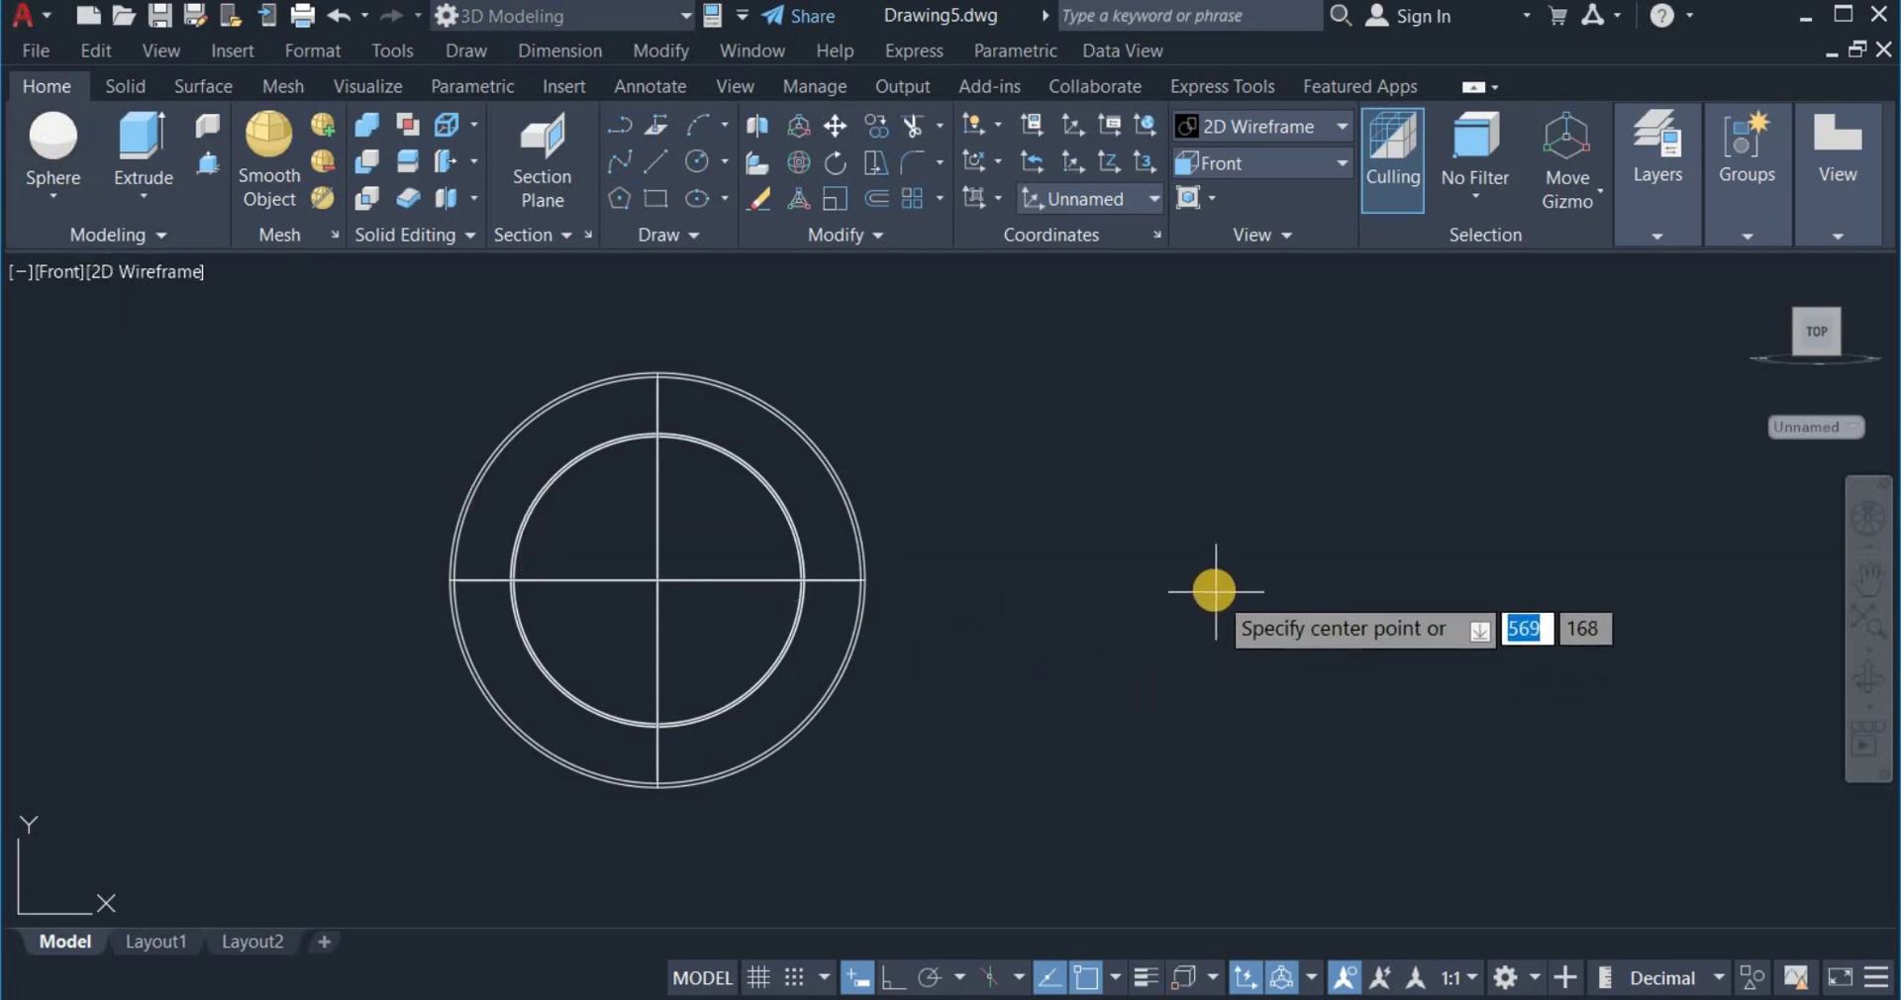
pyautogui.click(1246, 586)
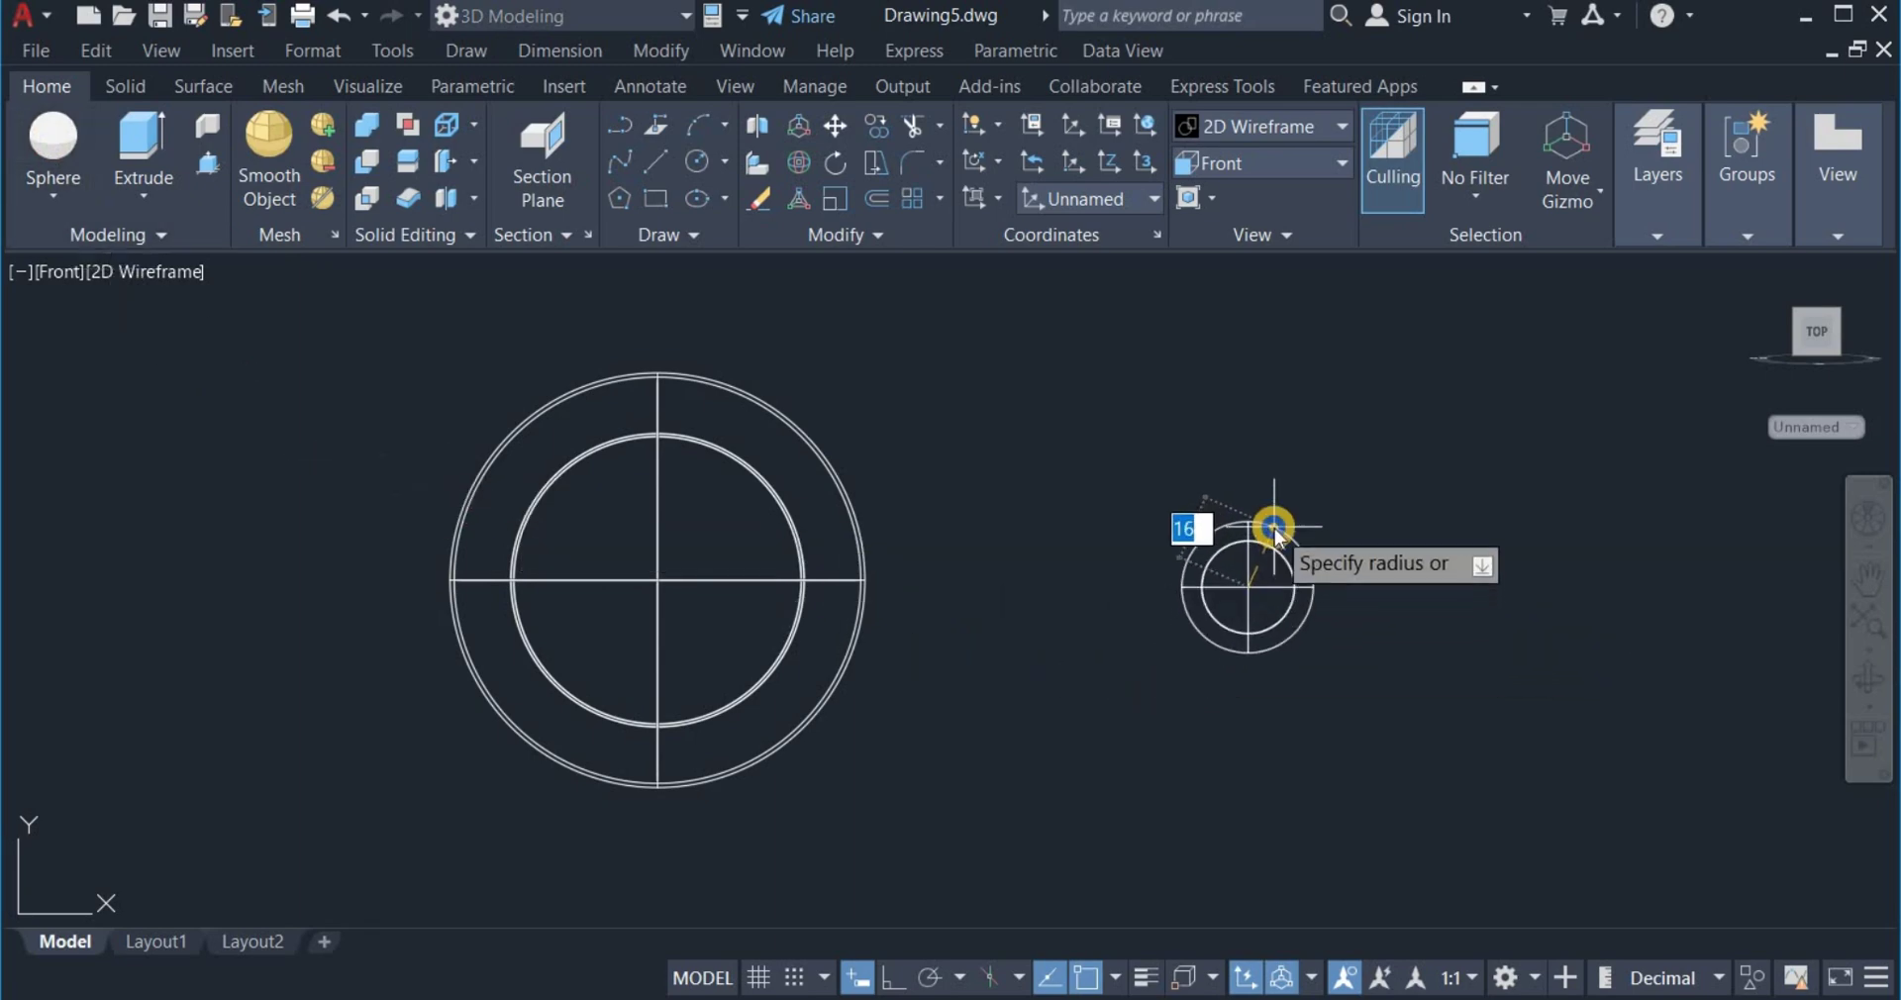
pyautogui.rightClick(1274, 527)
pyautogui.click(1386, 637)
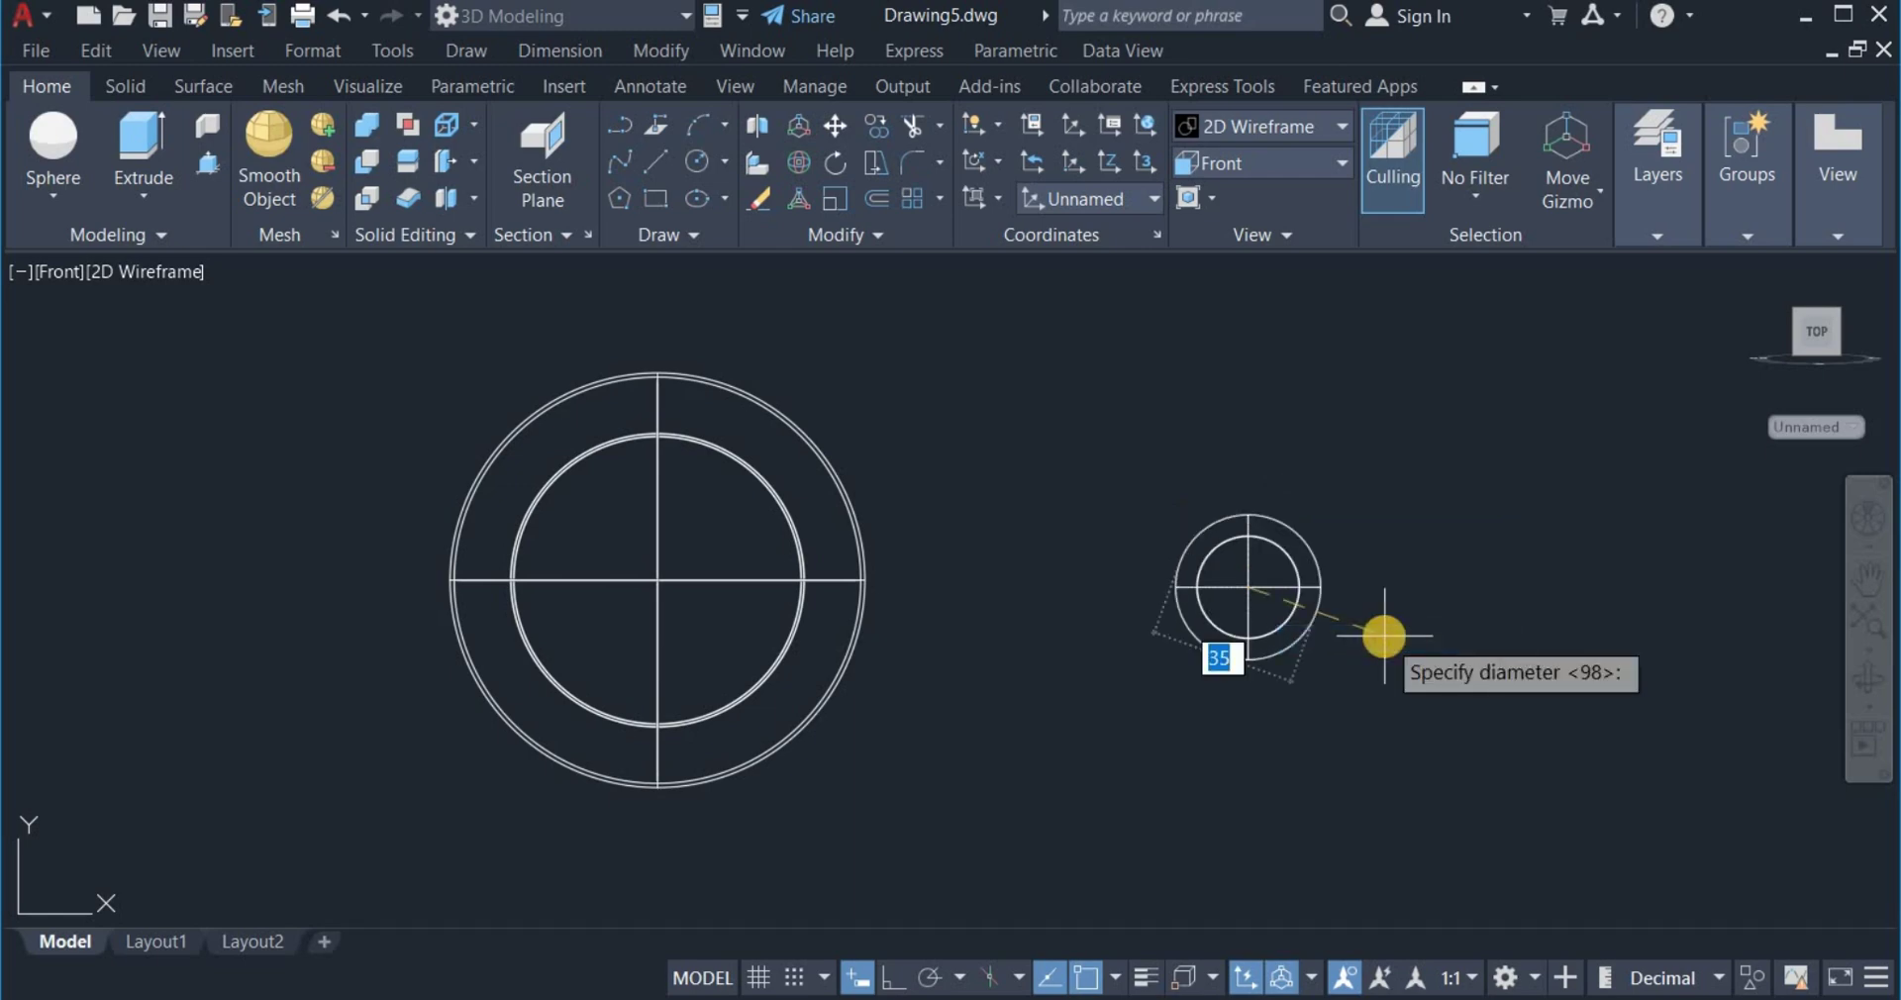
pyautogui.write('98')
pyautogui.press('Return')
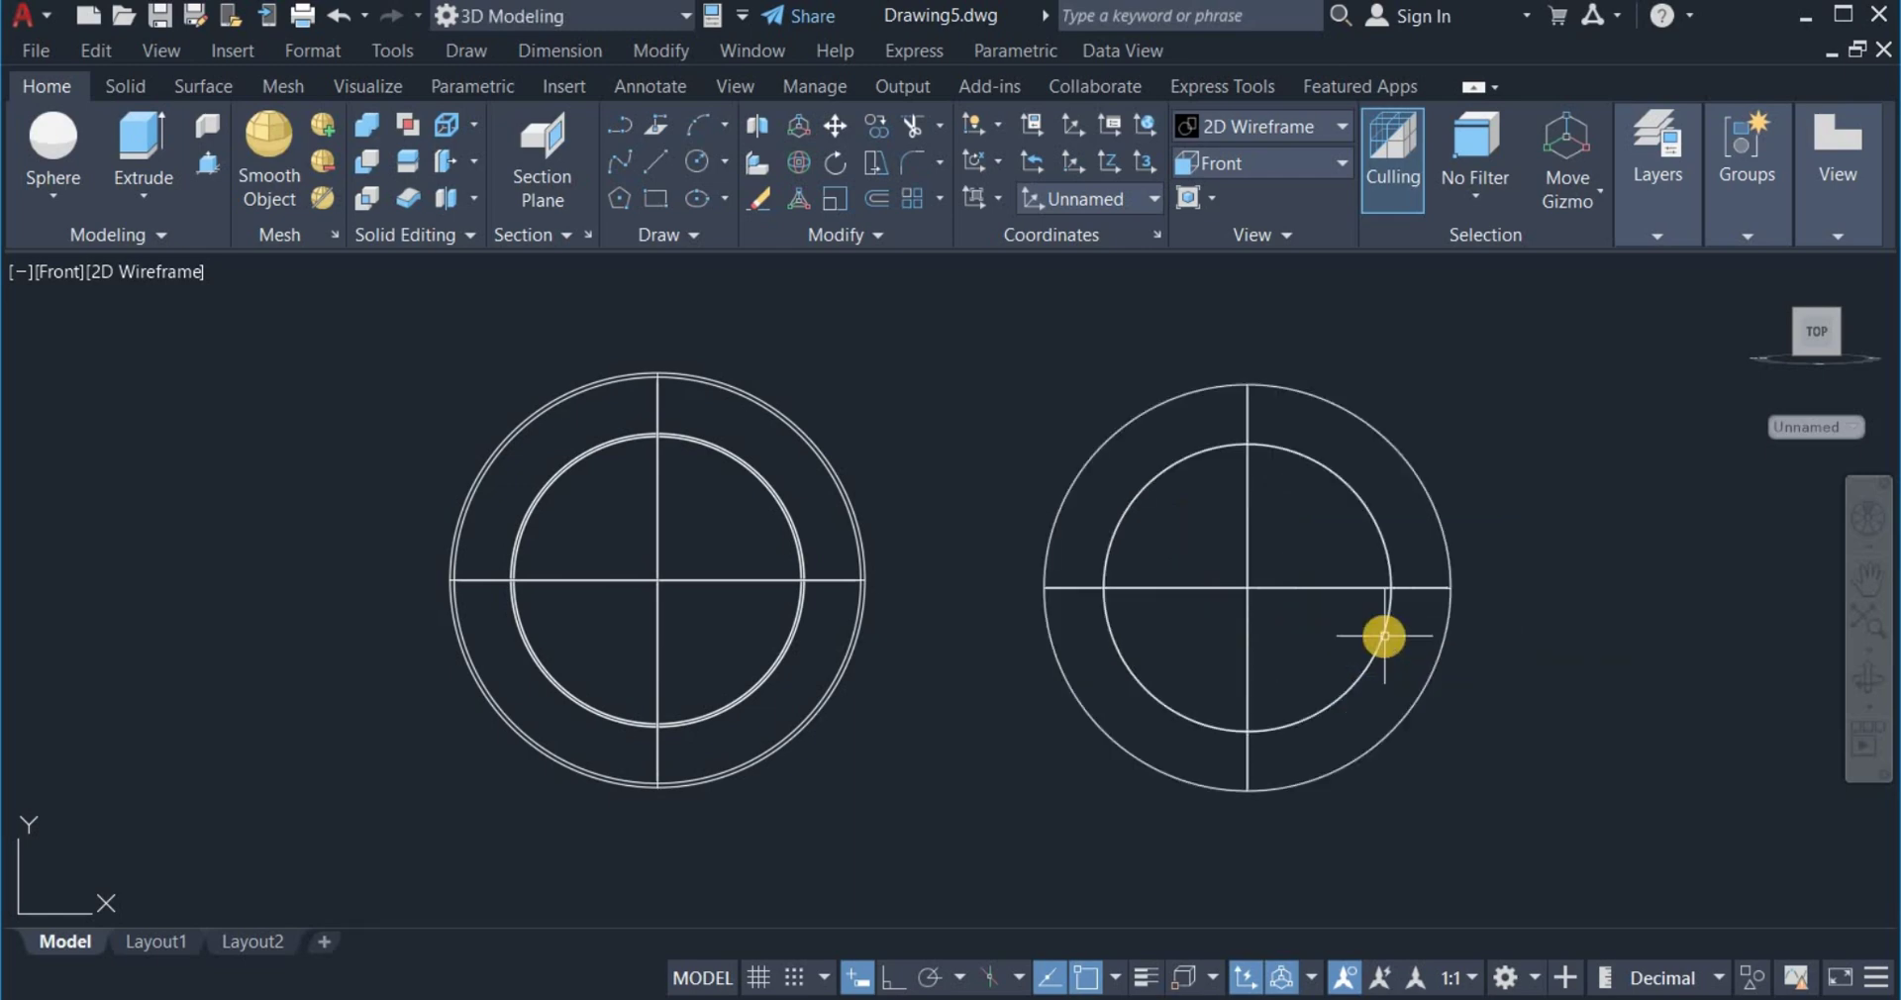
# Create a slightly smaller sphere by diameter, centred on the centre of the new 98 mm sphere.
pyautogui.rightClick(940, 398)
pyautogui.click(1054, 412)
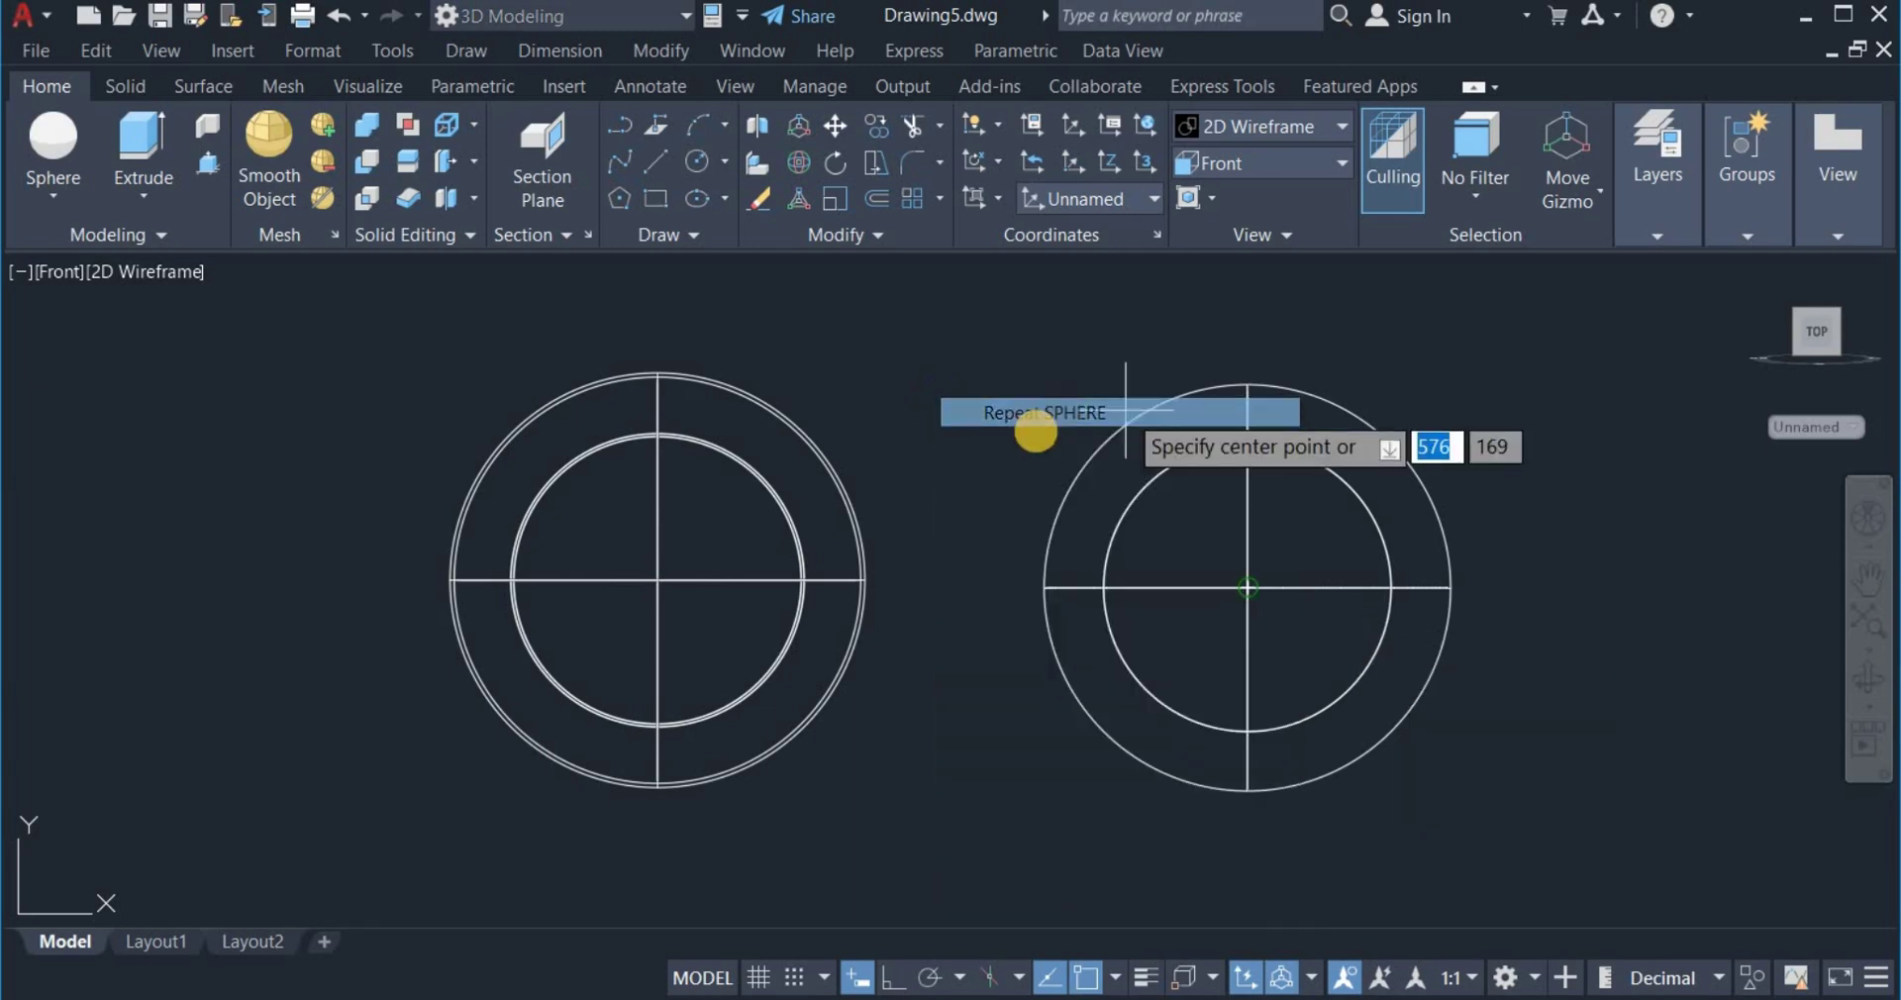
pyautogui.click(1250, 584)
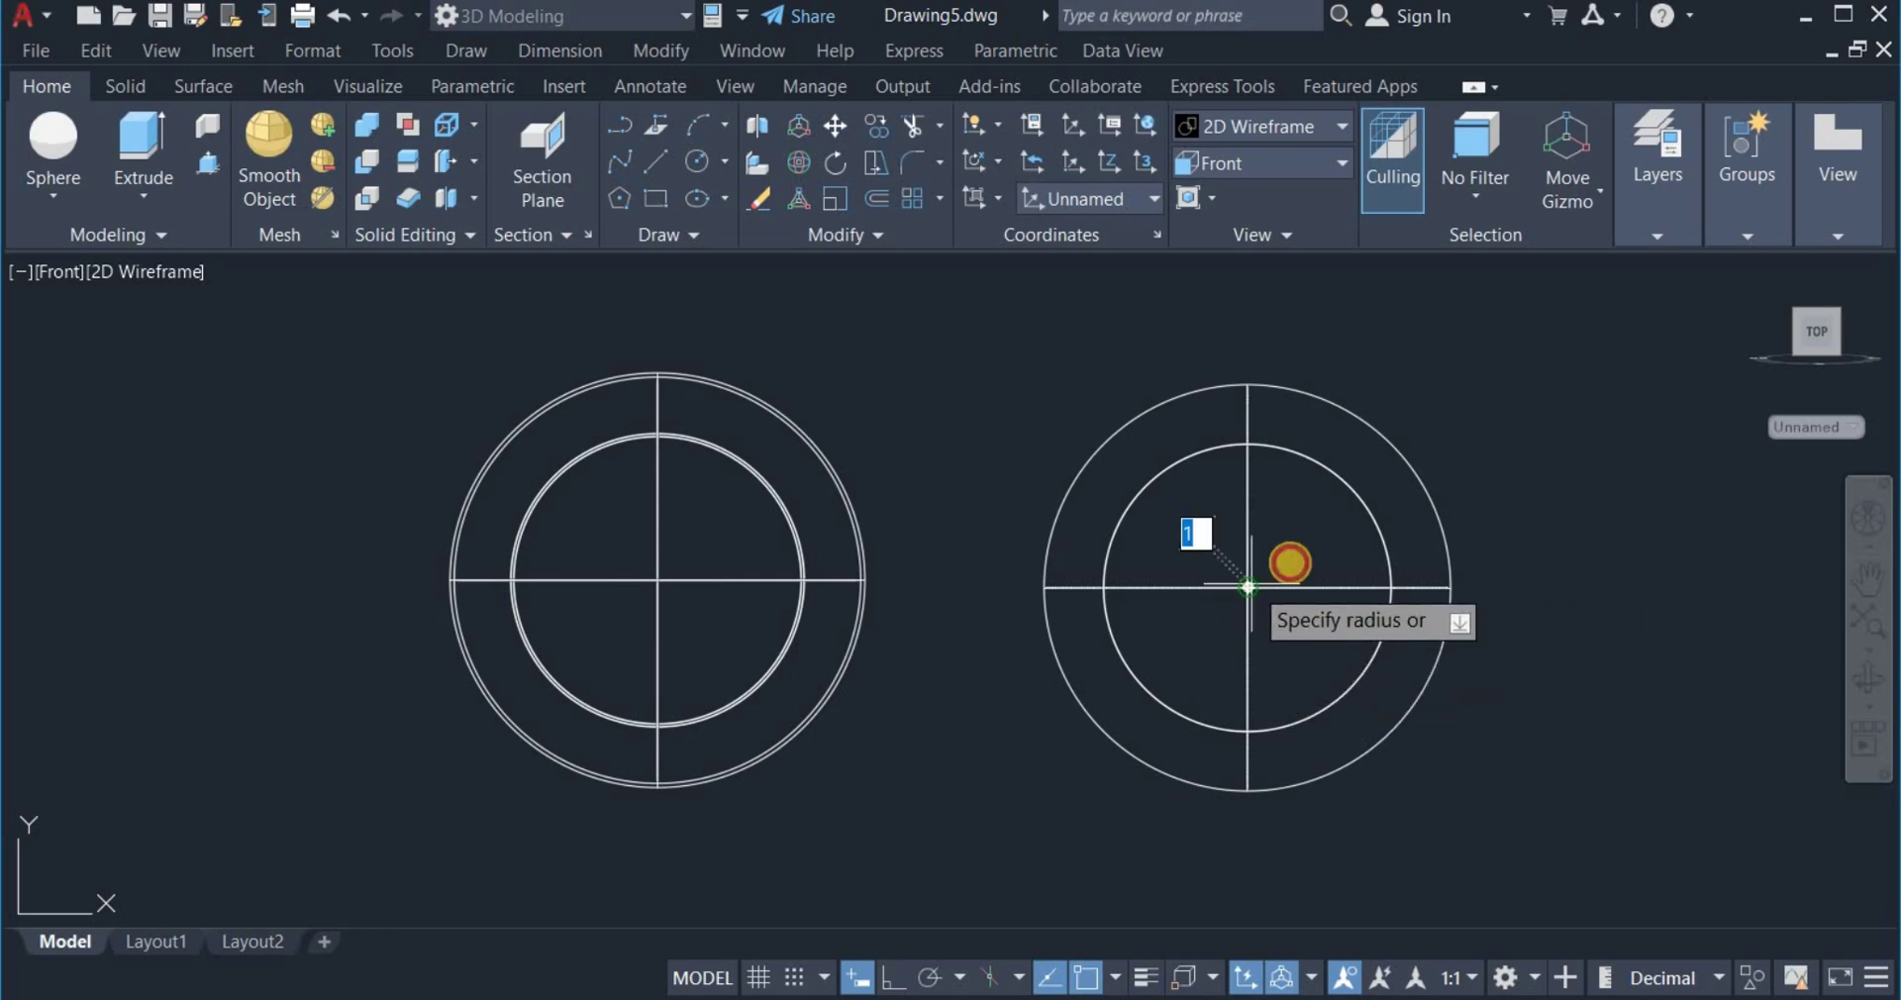
pyautogui.rightClick(1309, 553)
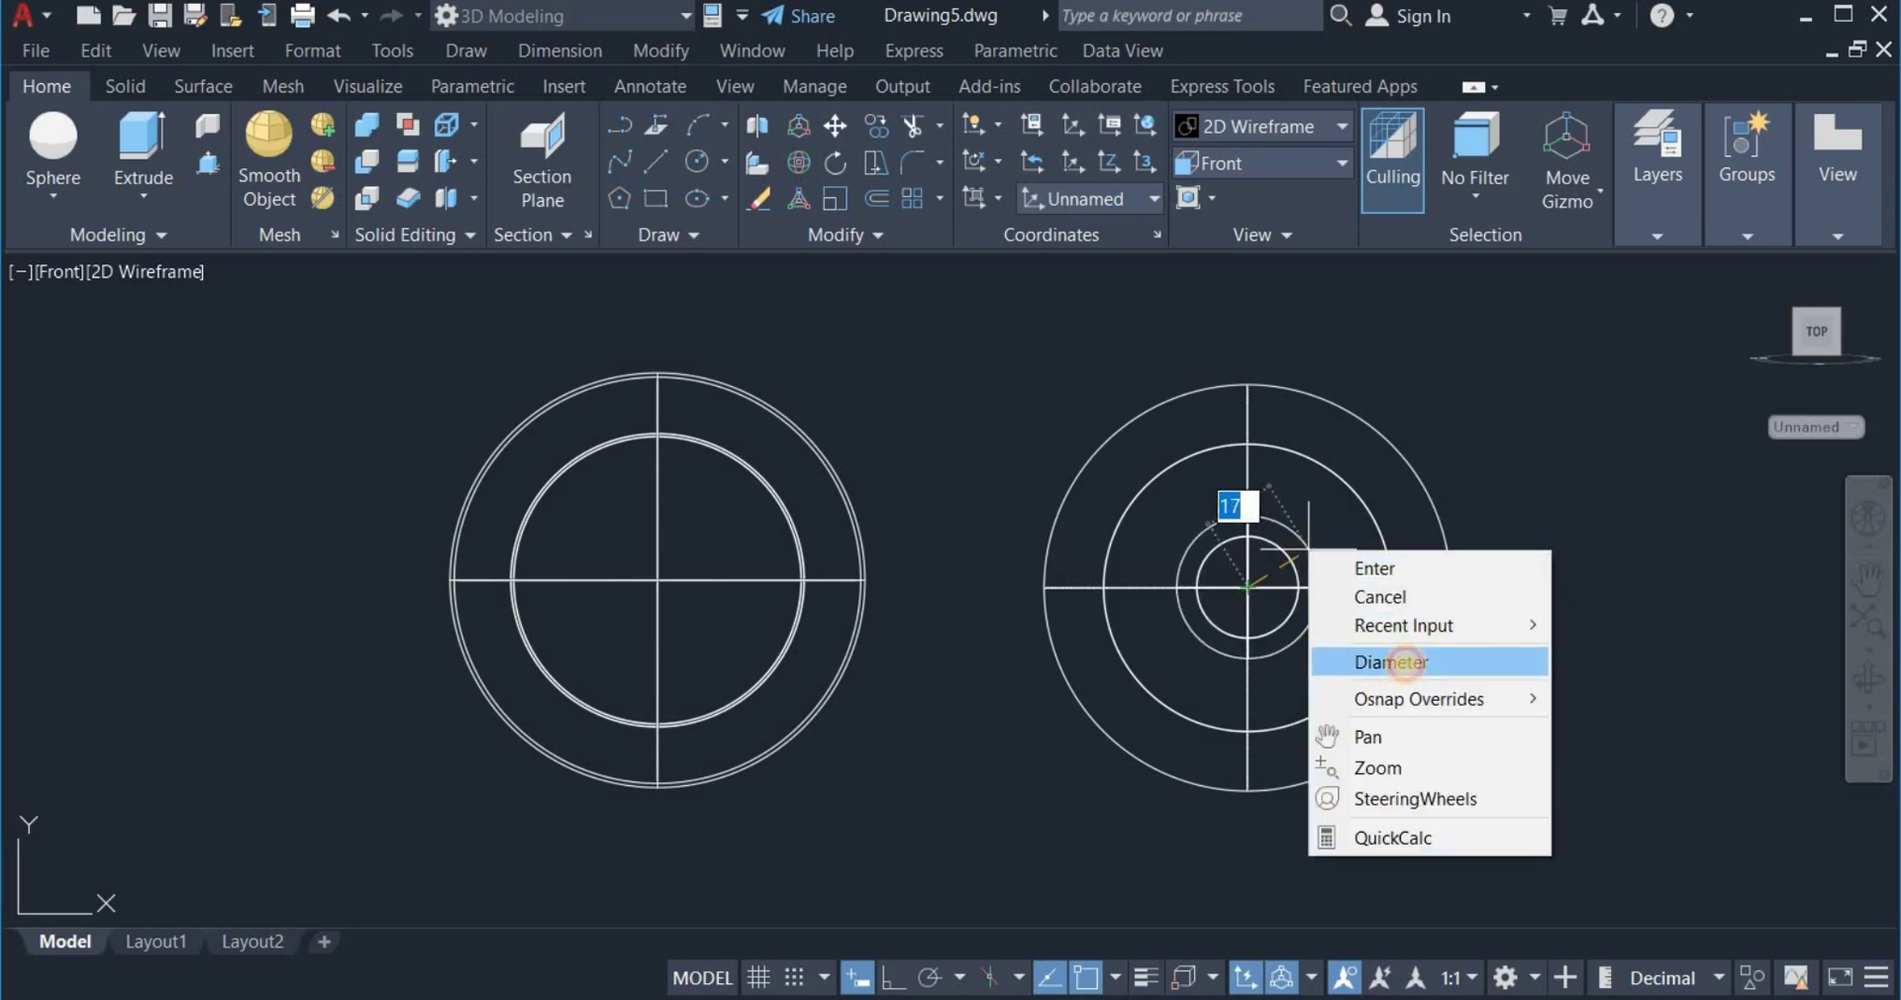
pyautogui.click(1392, 662)
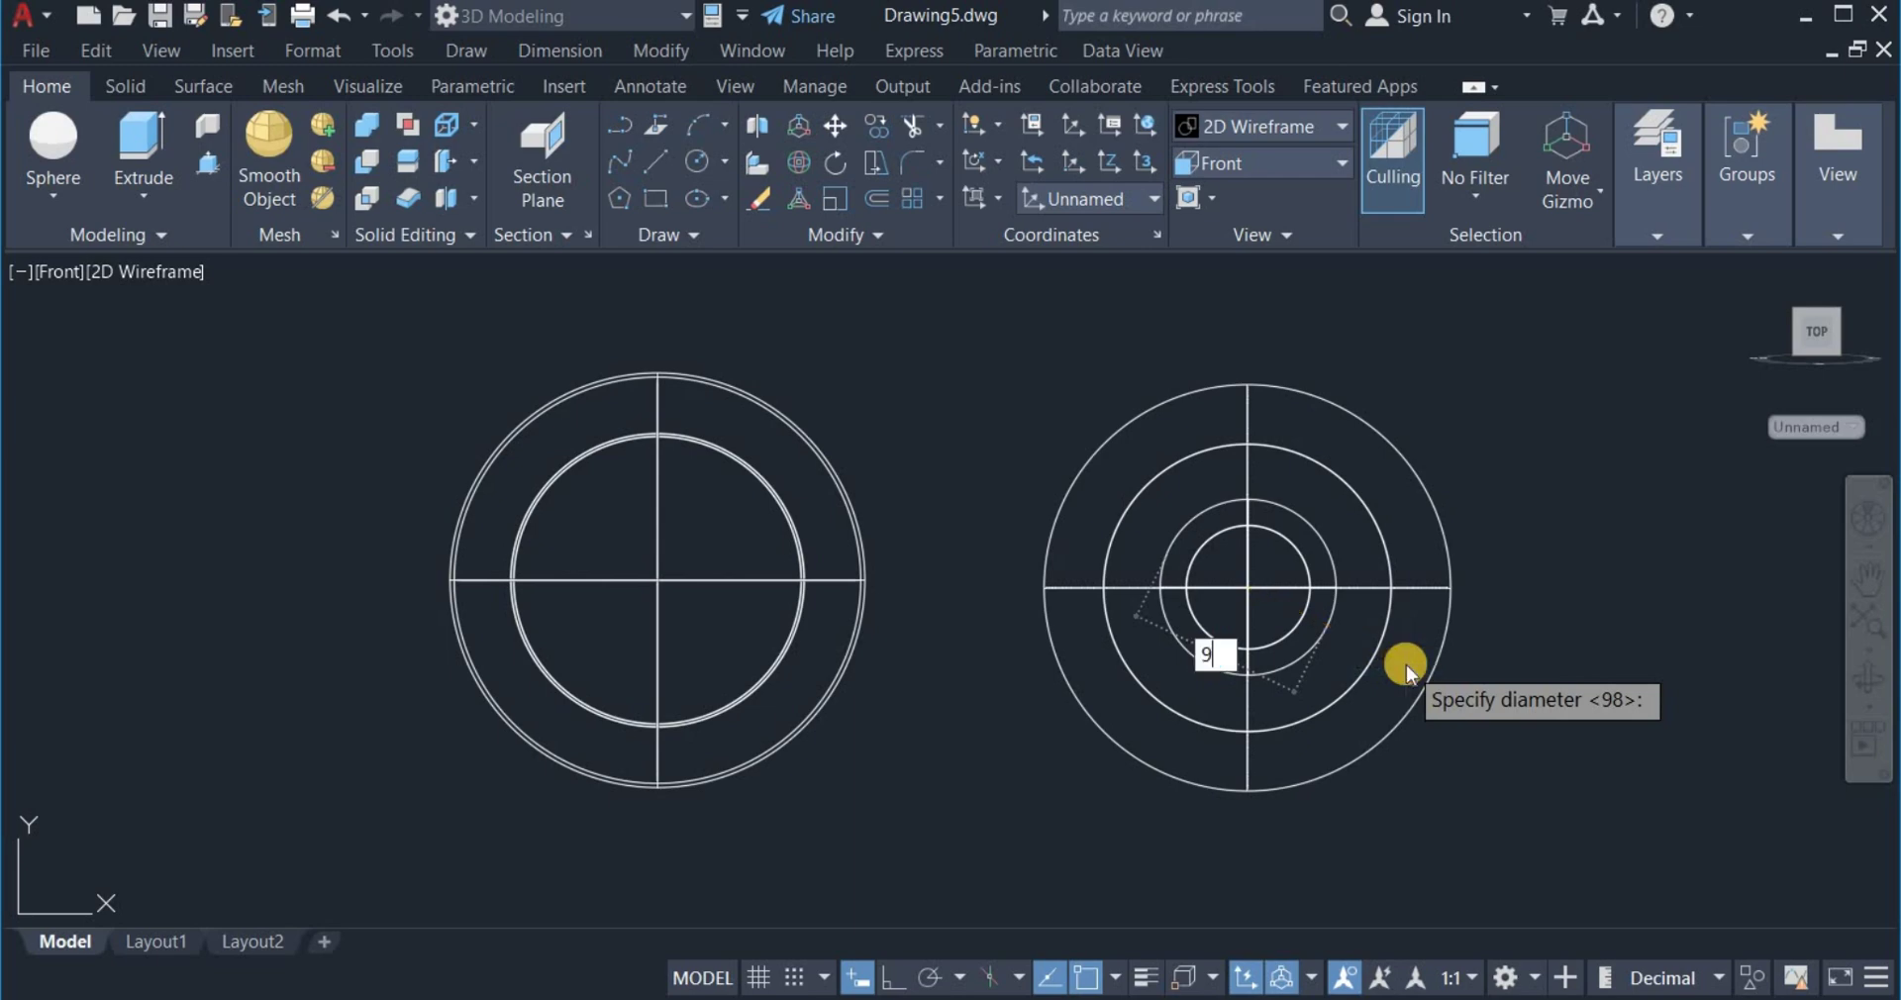
pyautogui.press('Return')
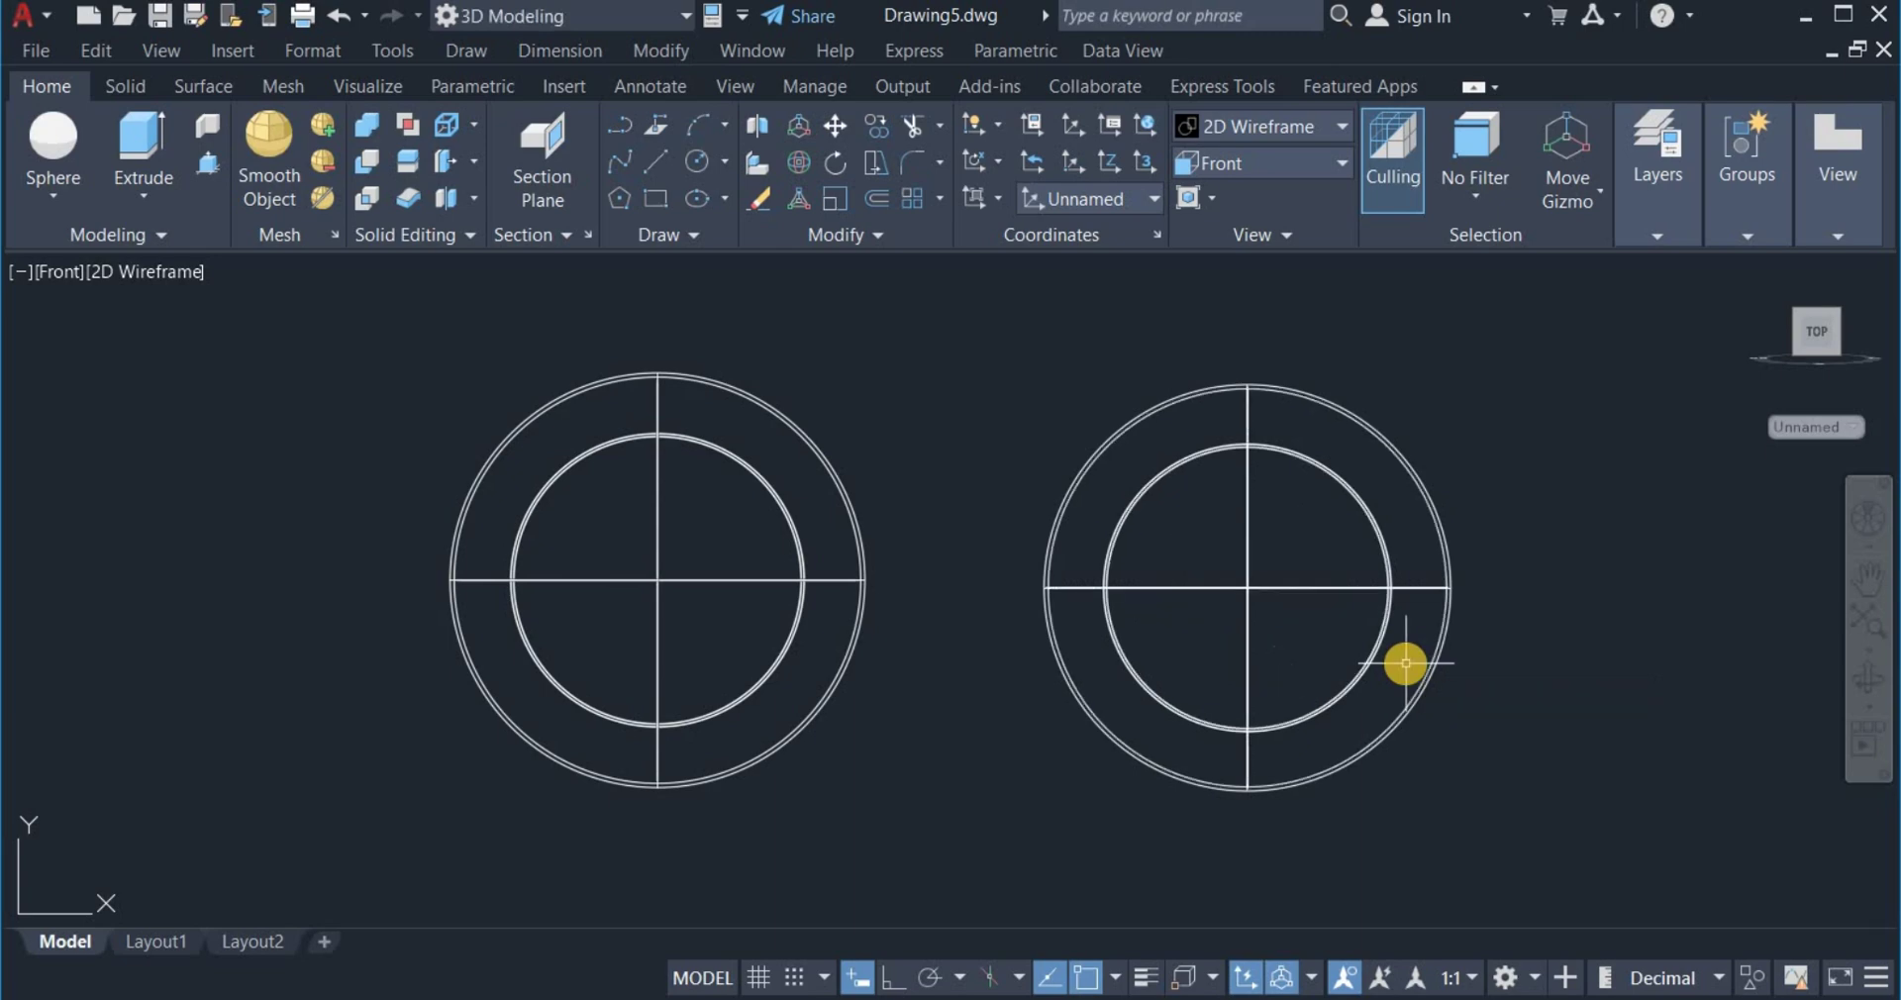
# Subtract the inner sphere from the outer 98 mm sphere of the second pair to hollow it.
pyautogui.scroll(3, 1337, 789)
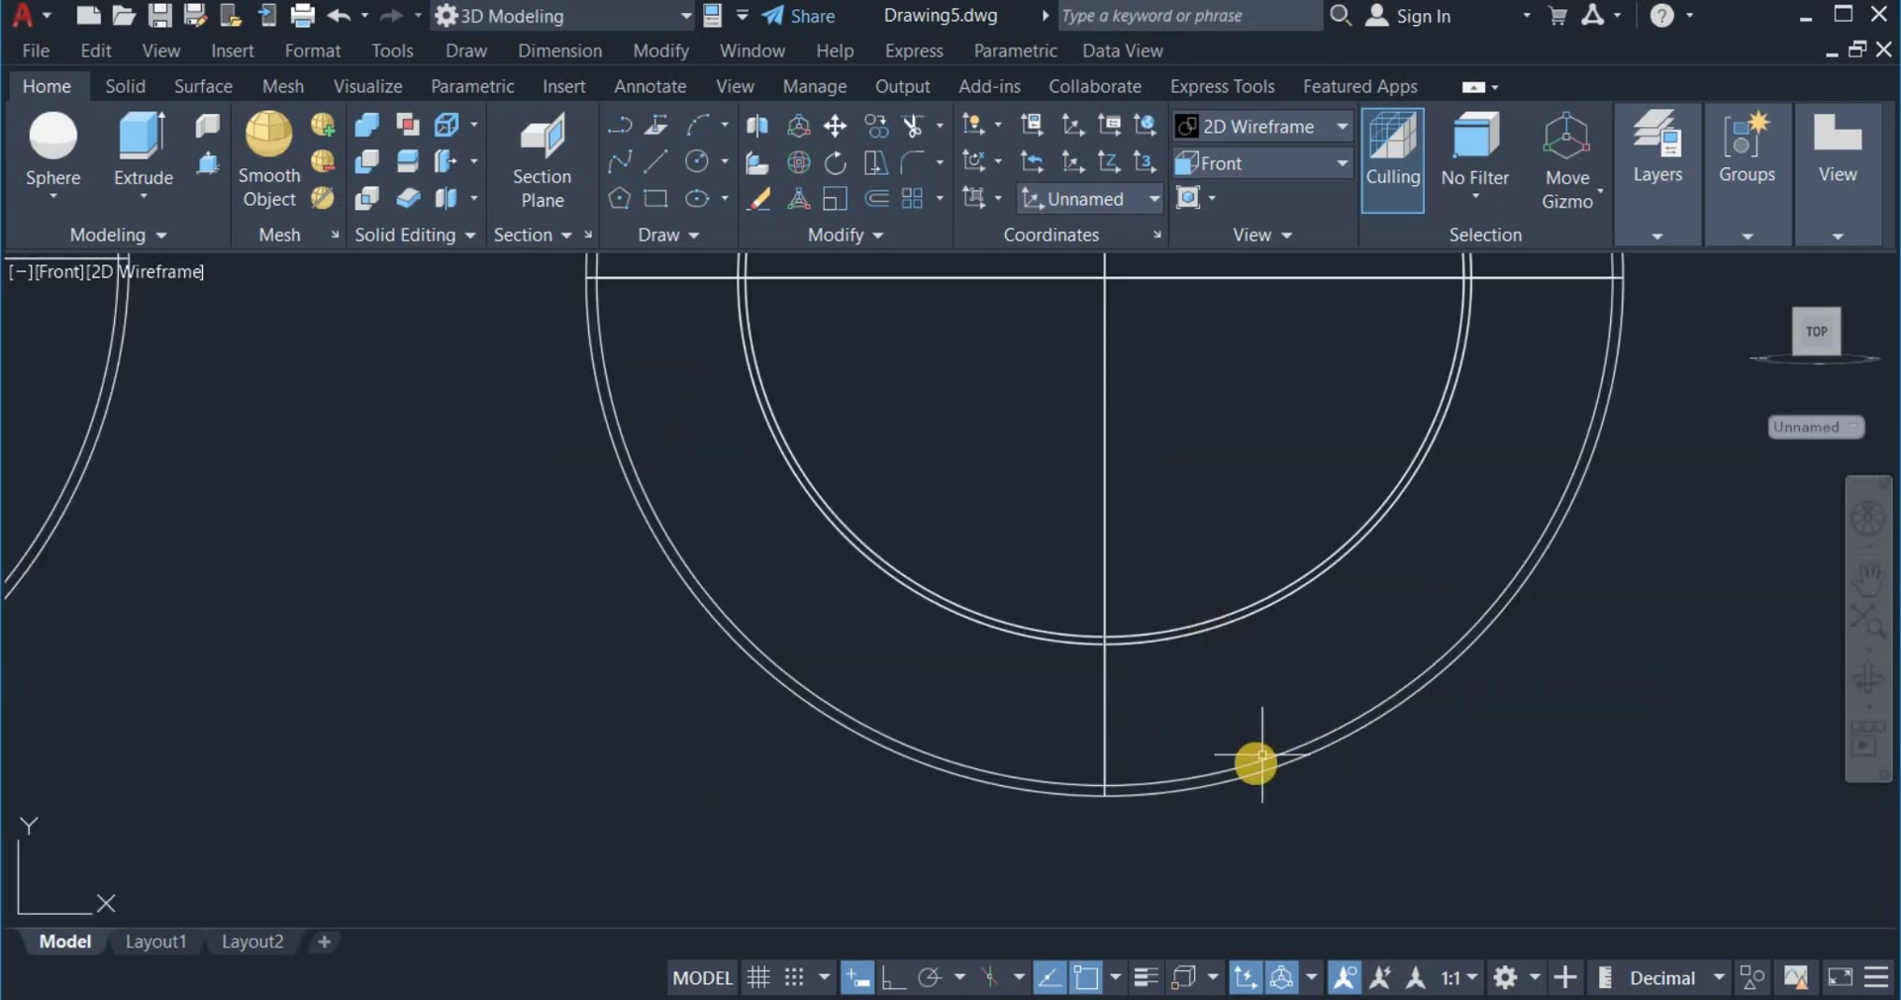
pyautogui.click(371, 162)
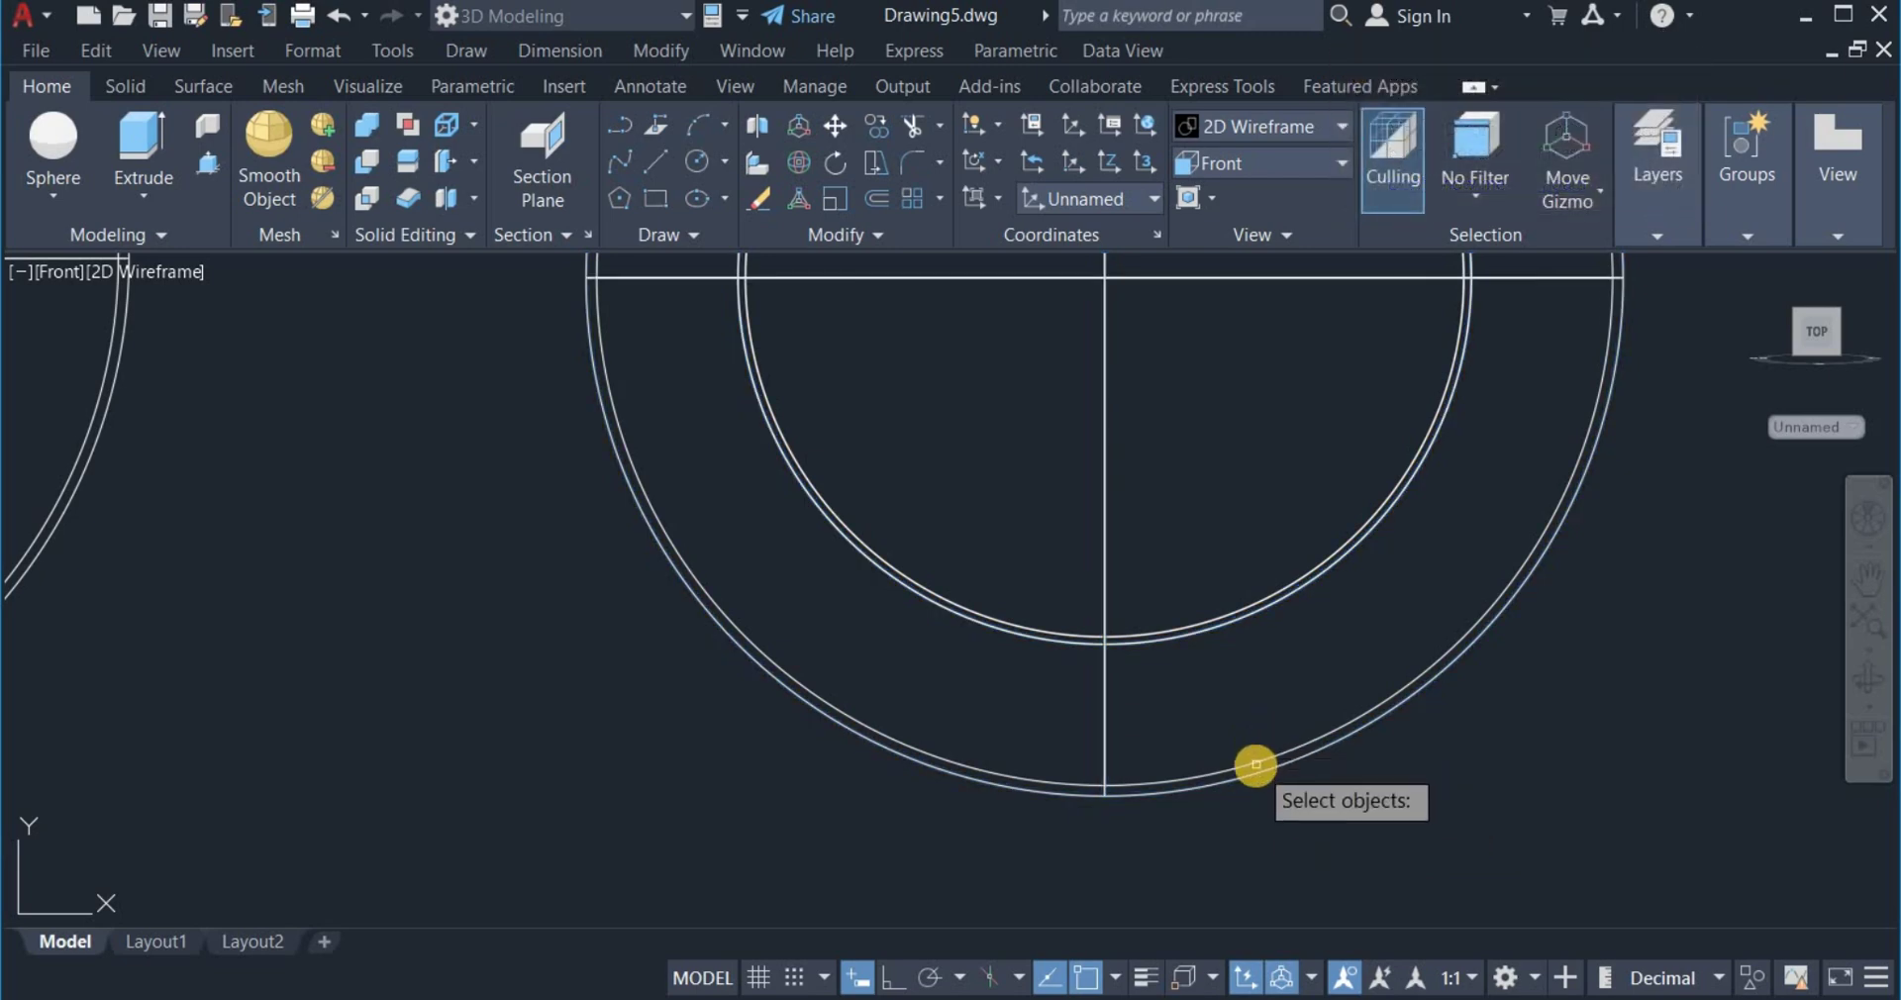
pyautogui.press('Escape')
# Draw a vertical rectangle 6 mm wide and 110 mm tall to the left of the first pair of spheres.
pyautogui.scroll(-2, 1336, 806)
pyautogui.scroll(-2, 1335, 806)
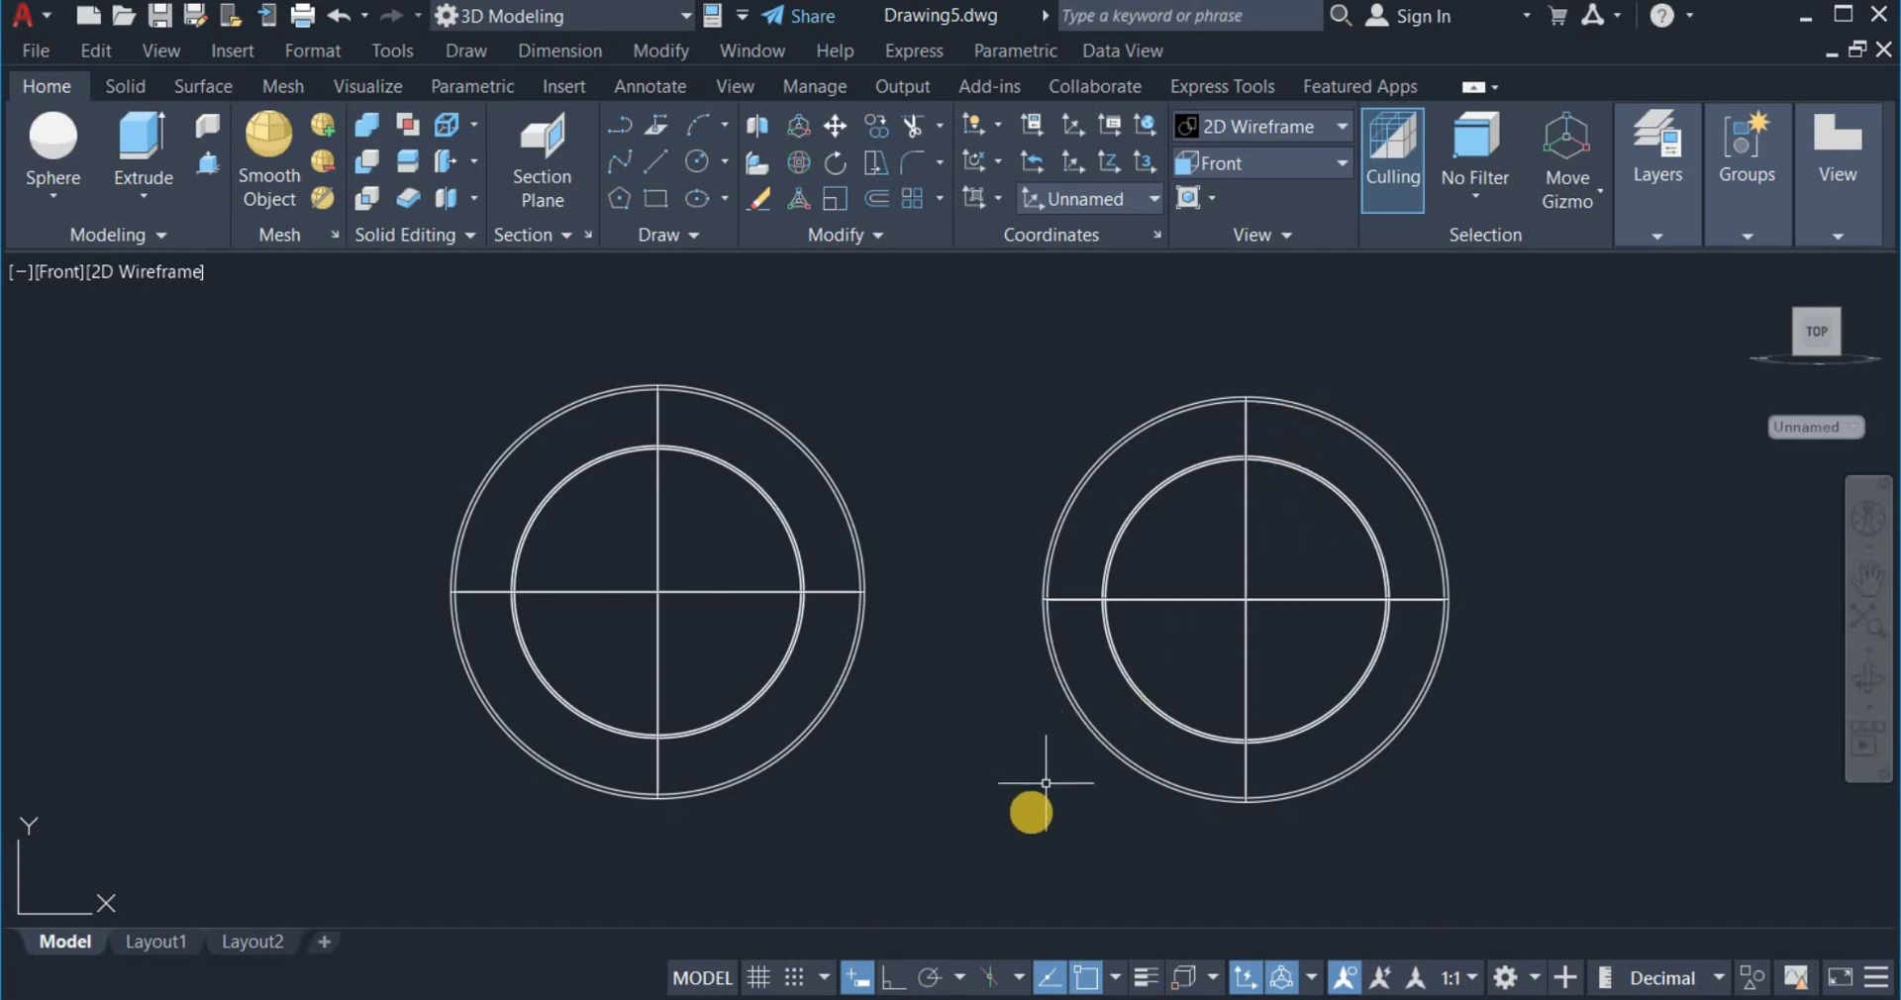
pyautogui.rightClick(1041, 615)
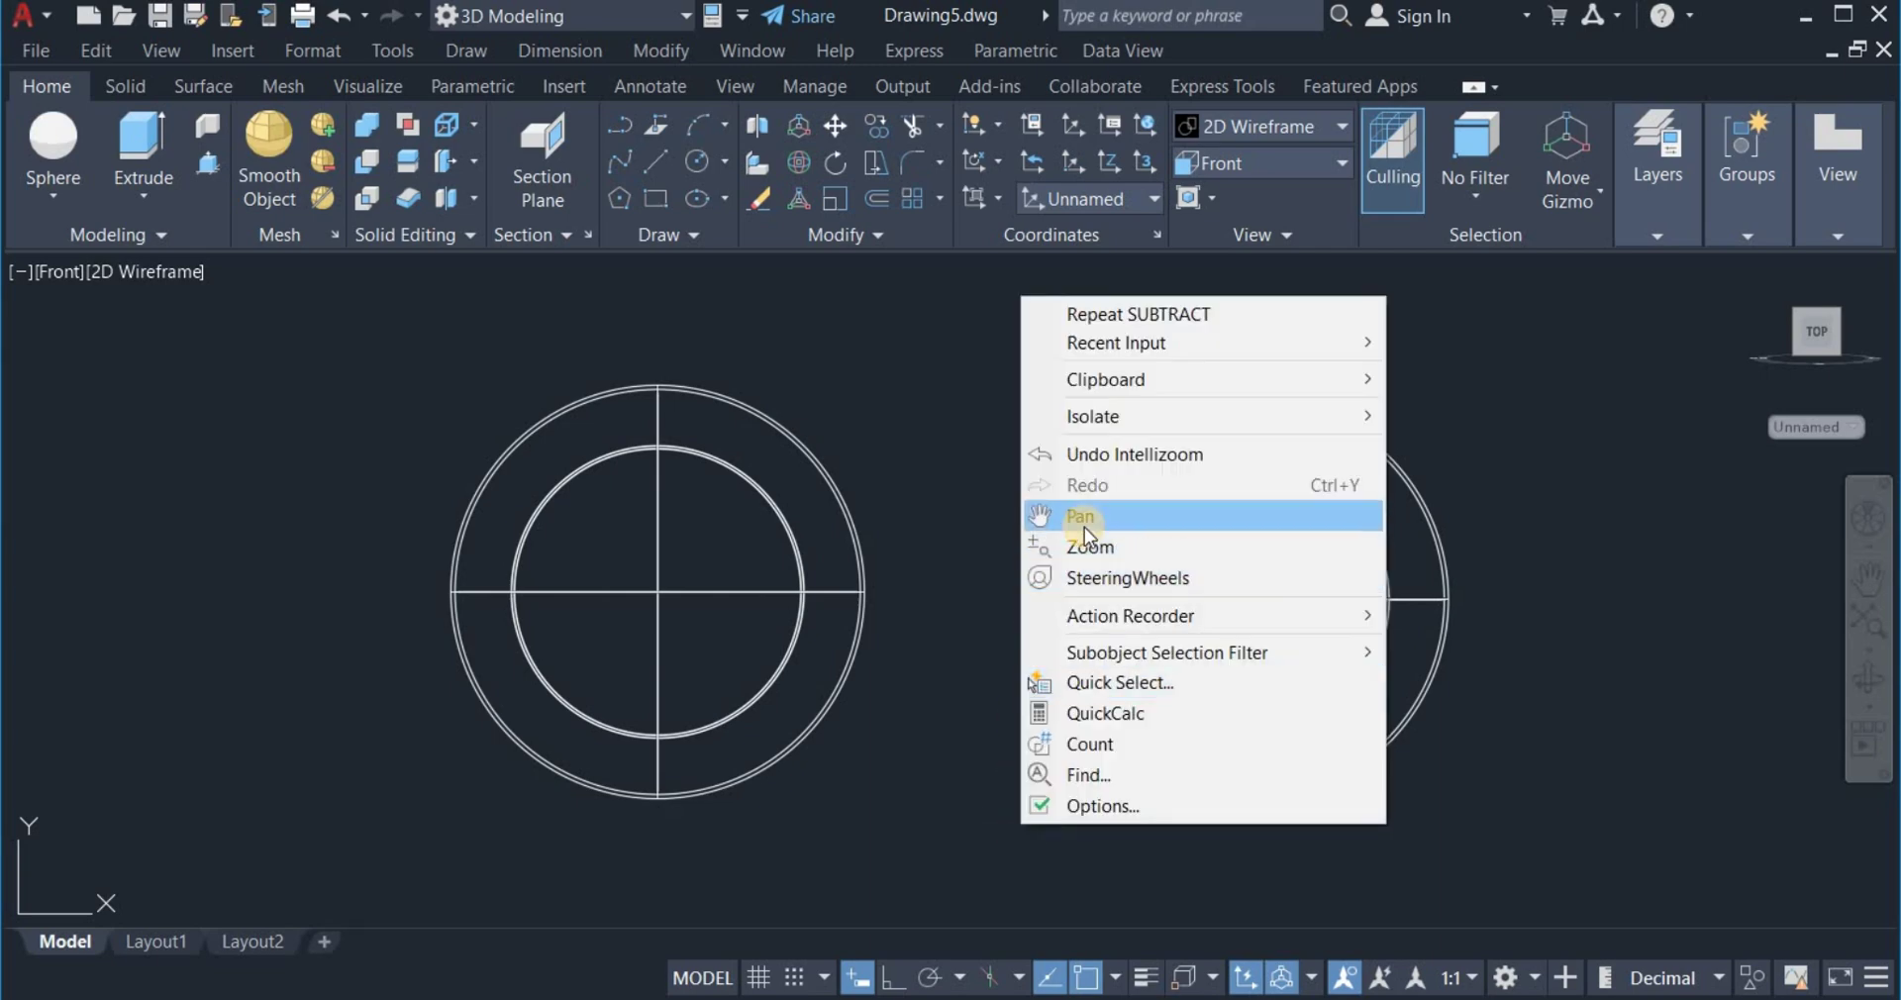
pyautogui.click(1084, 520)
pyautogui.moveTo(838, 742)
pyautogui.mouseDown()
pyautogui.moveTo(924, 715)
pyautogui.moveTo(945, 748)
pyautogui.mouseUp()
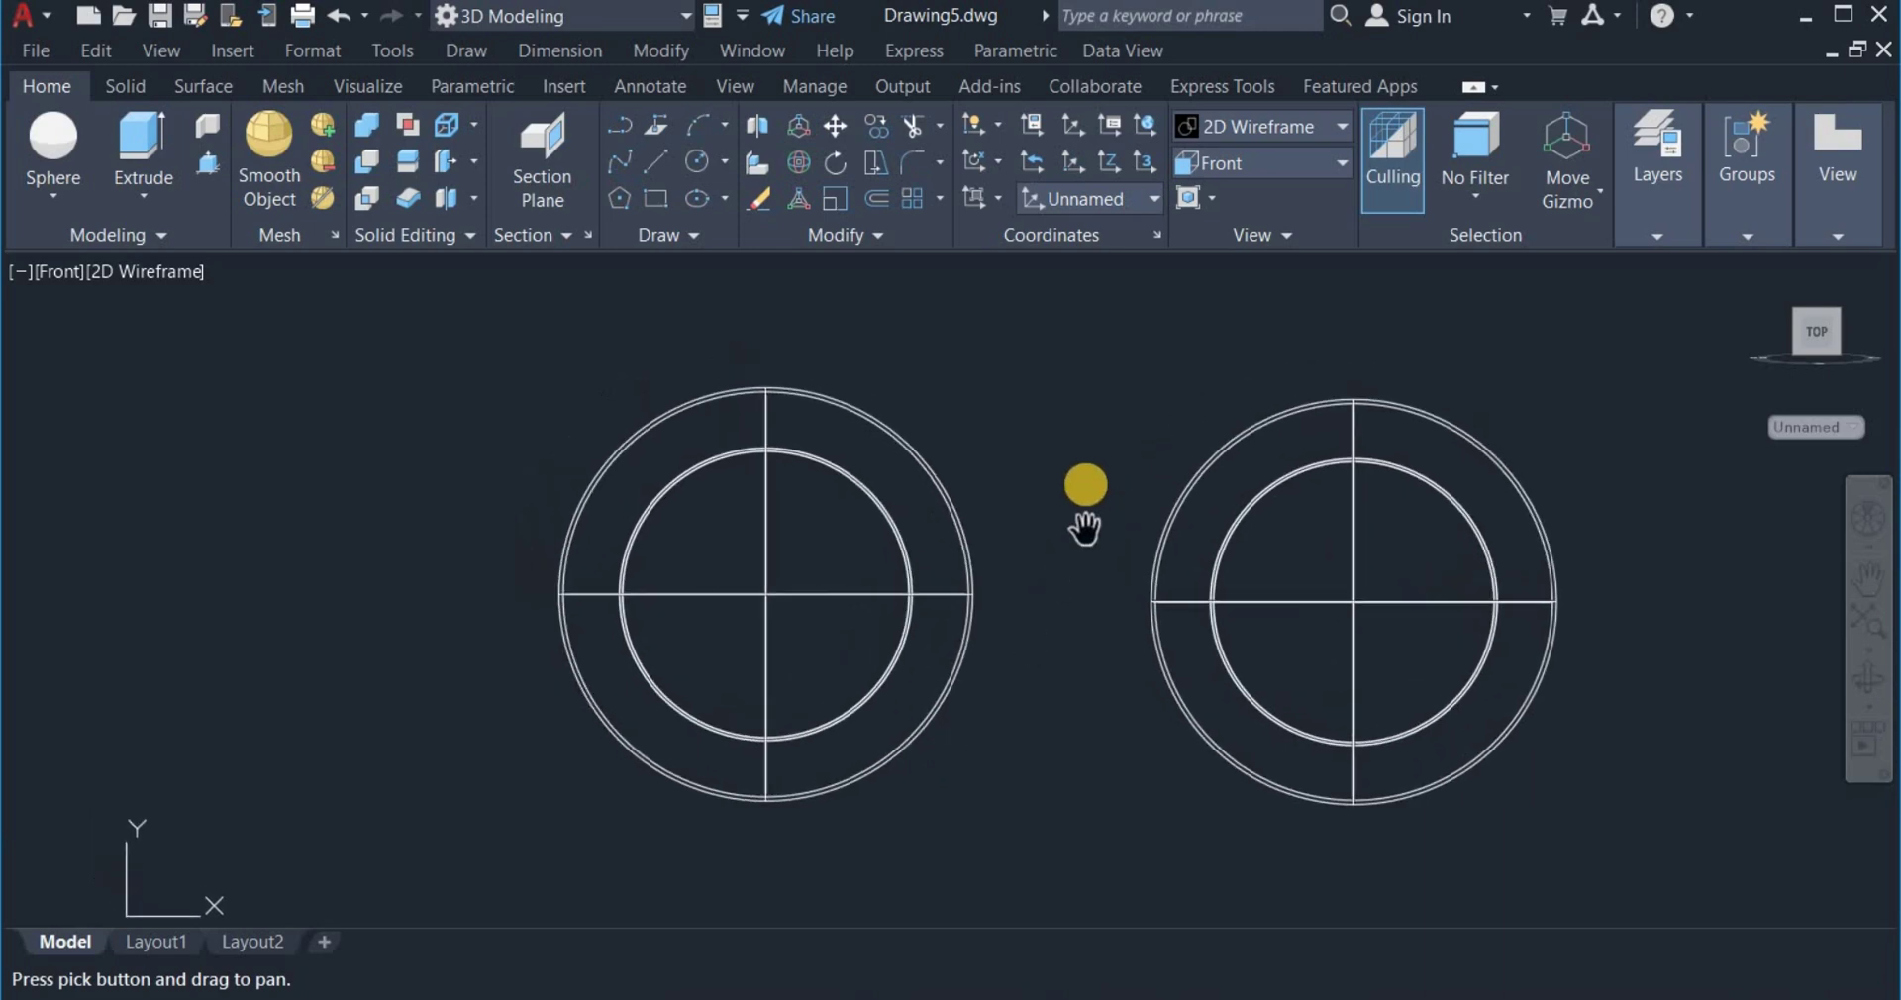
pyautogui.rightClick(1089, 488)
pyautogui.click(1103, 502)
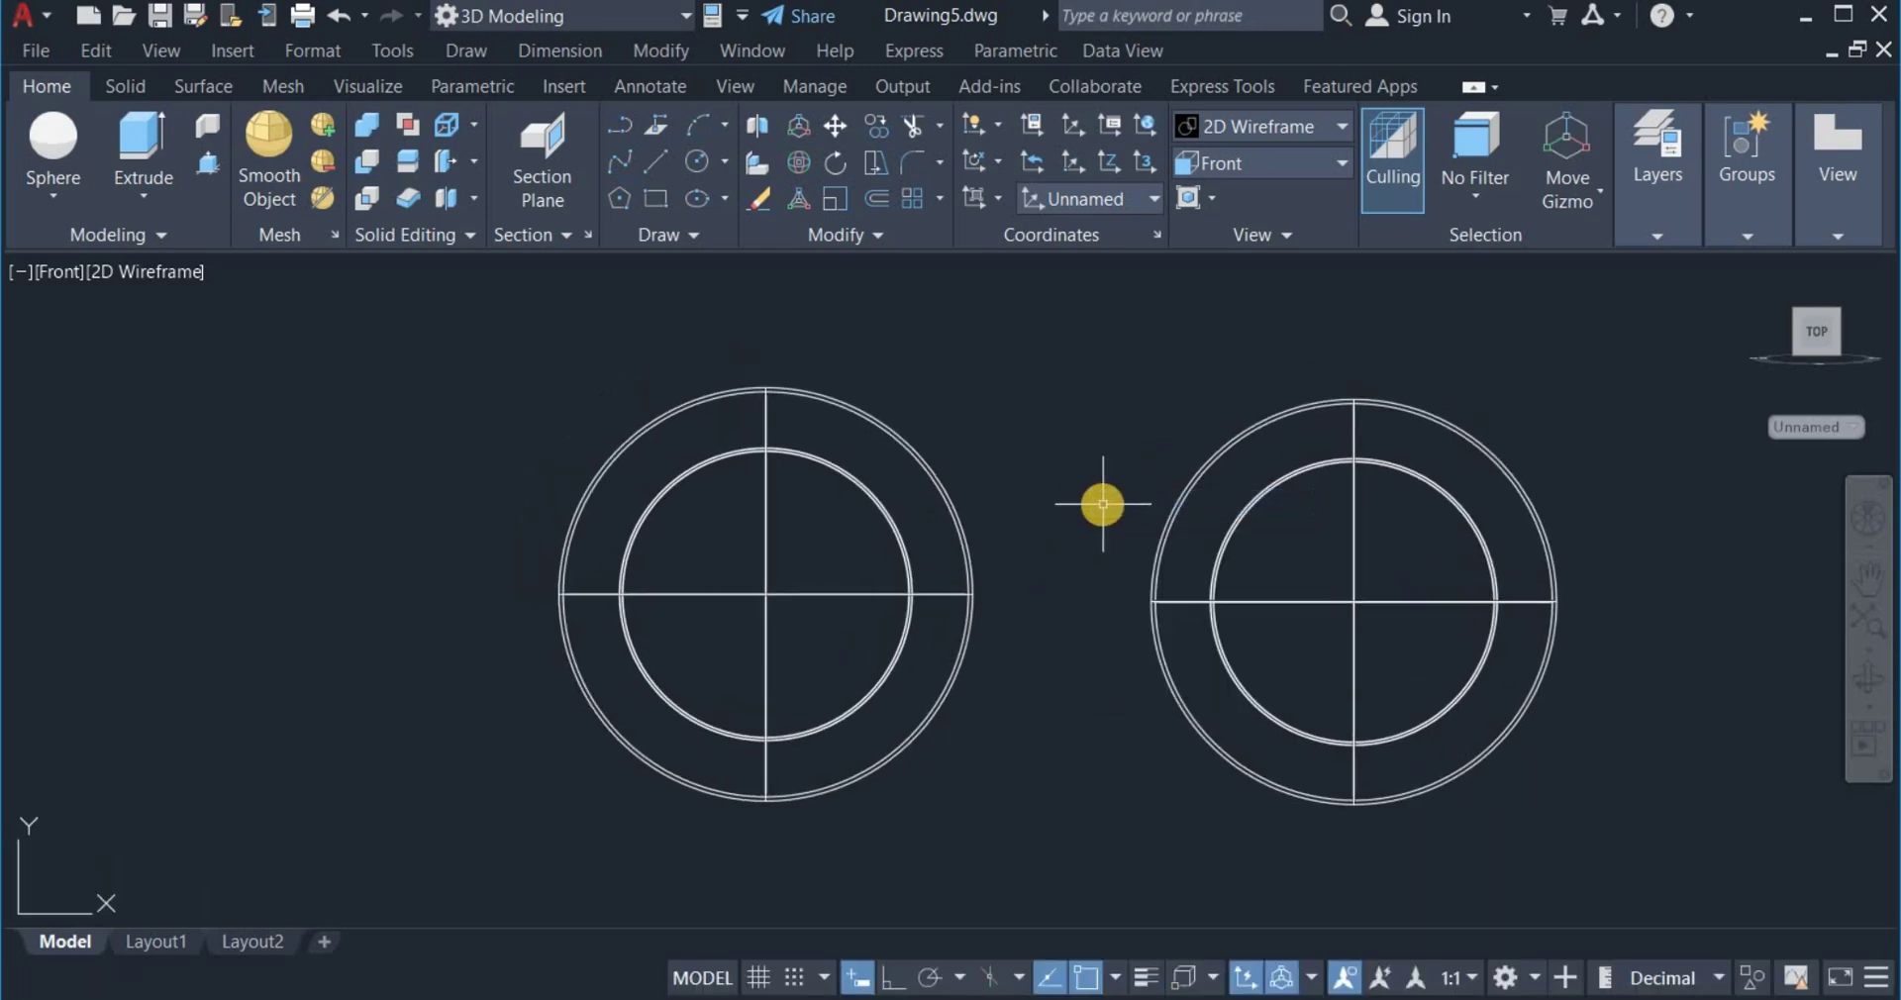
pyautogui.click(657, 195)
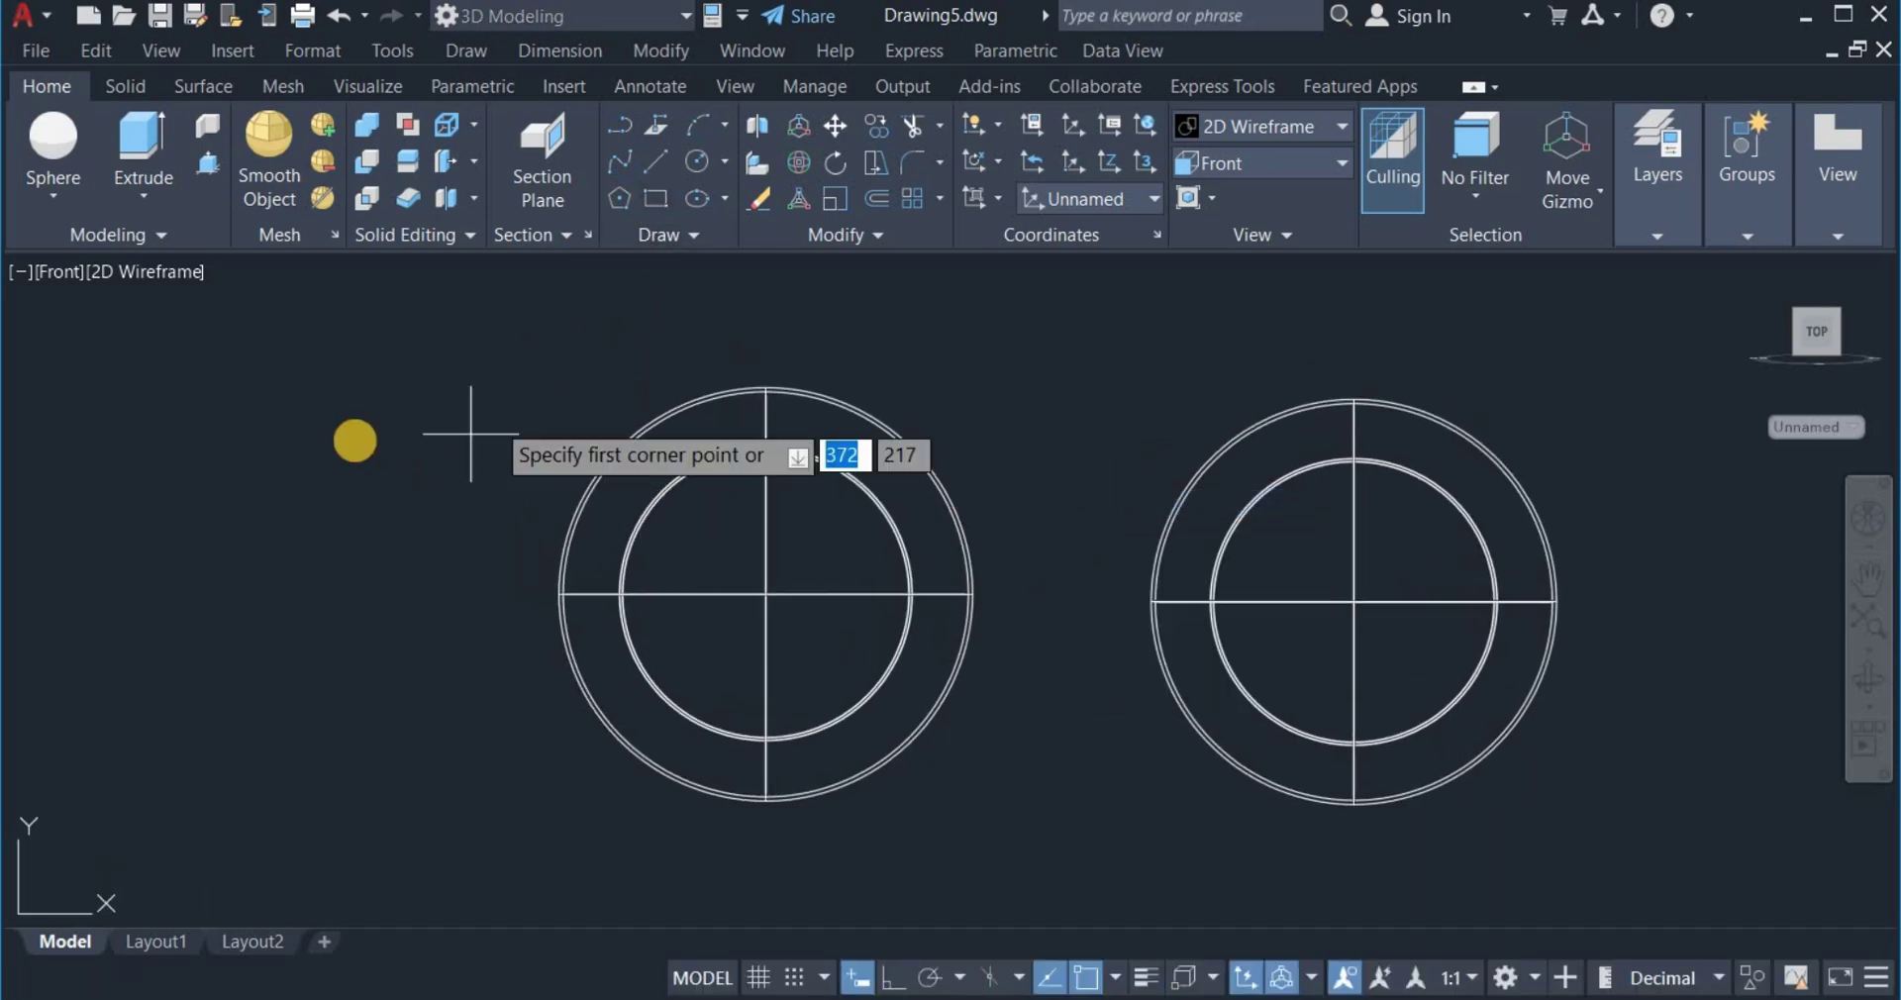
pyautogui.click(315, 381)
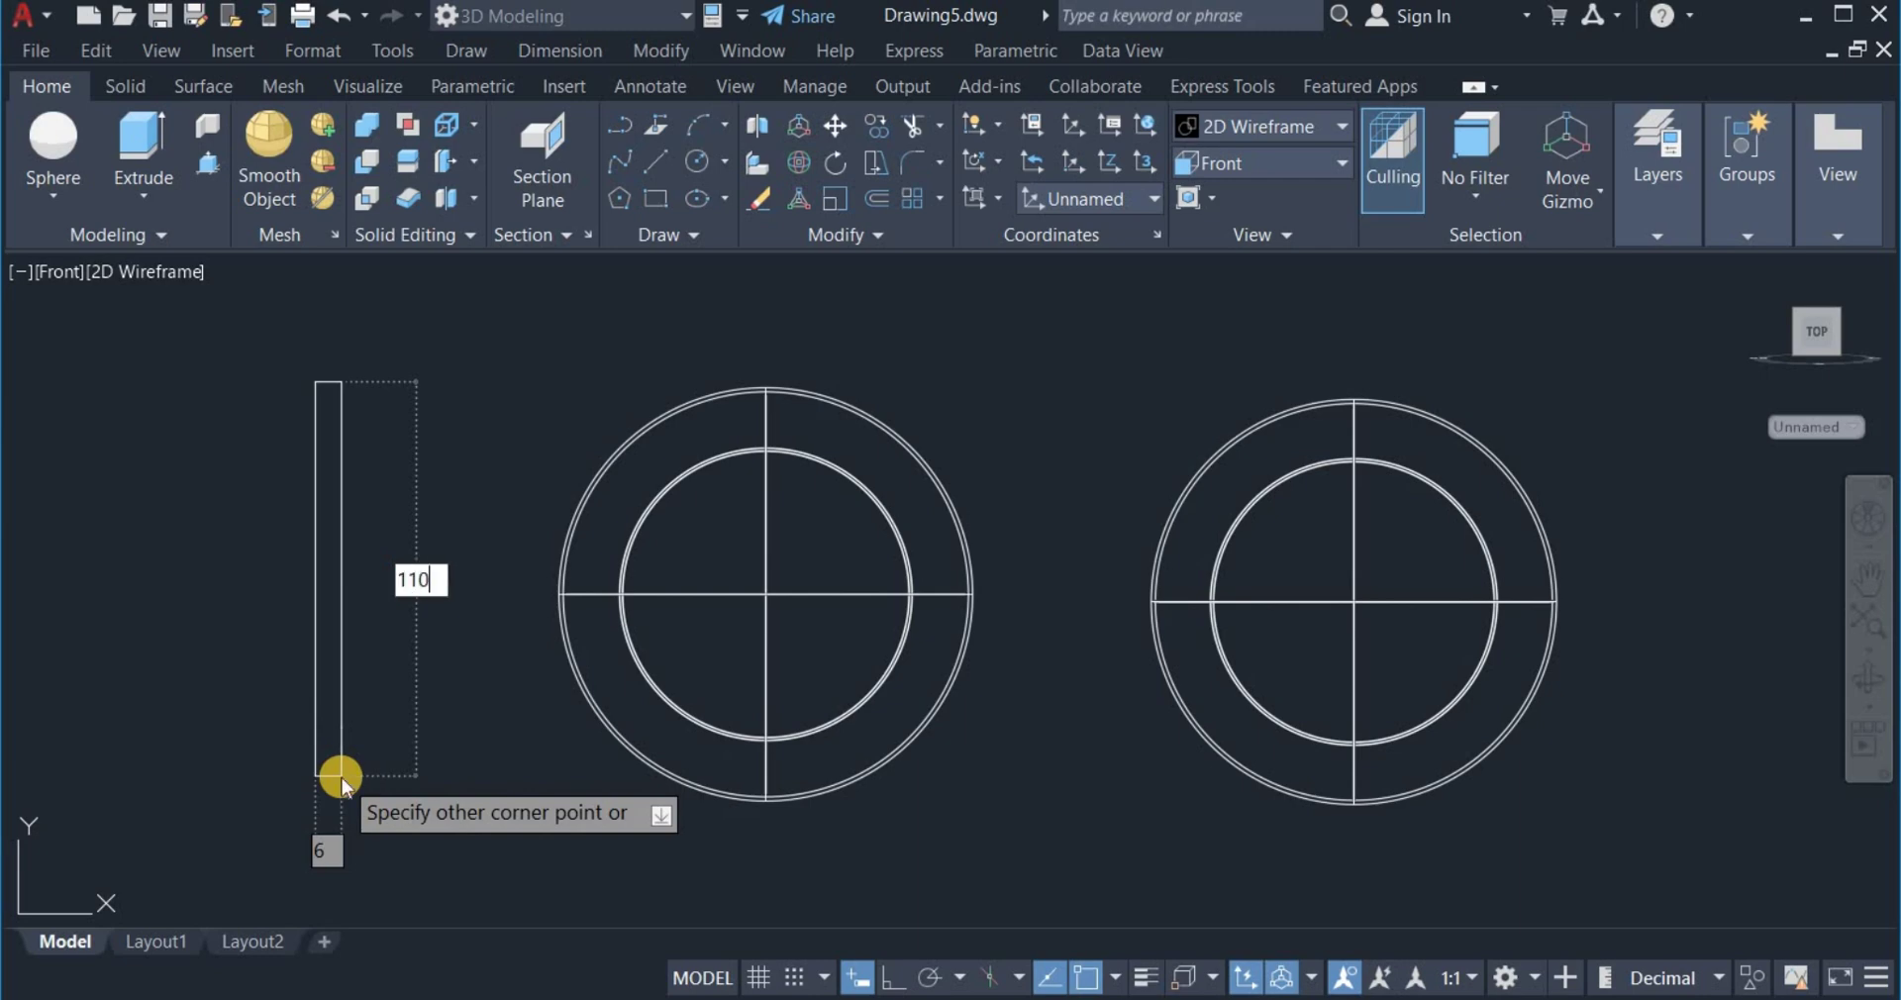
pyautogui.write('110')
pyautogui.press('Return')
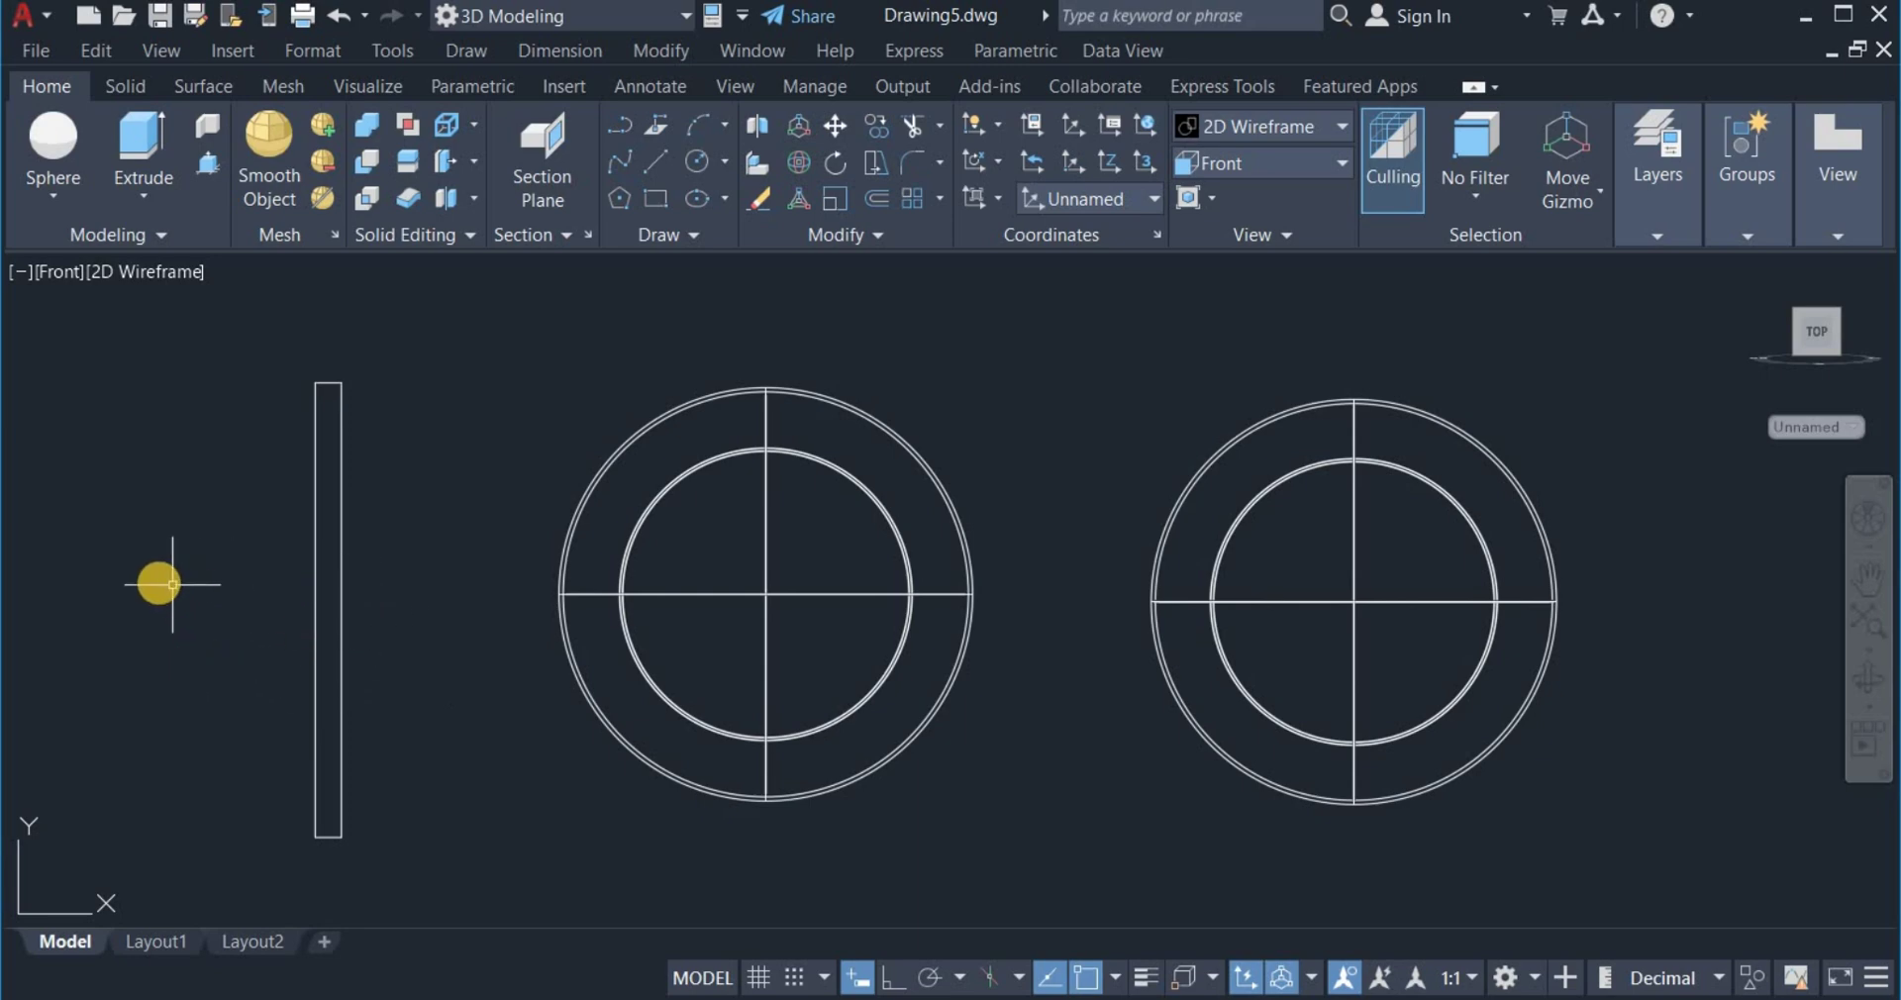
# Rotate a copy of the rectangle 90 degrees about its centre with Ortho on, keeping the original to form a cross.
pyautogui.click(302, 492)
pyautogui.click(235, 479)
pyautogui.rightClick(477, 406)
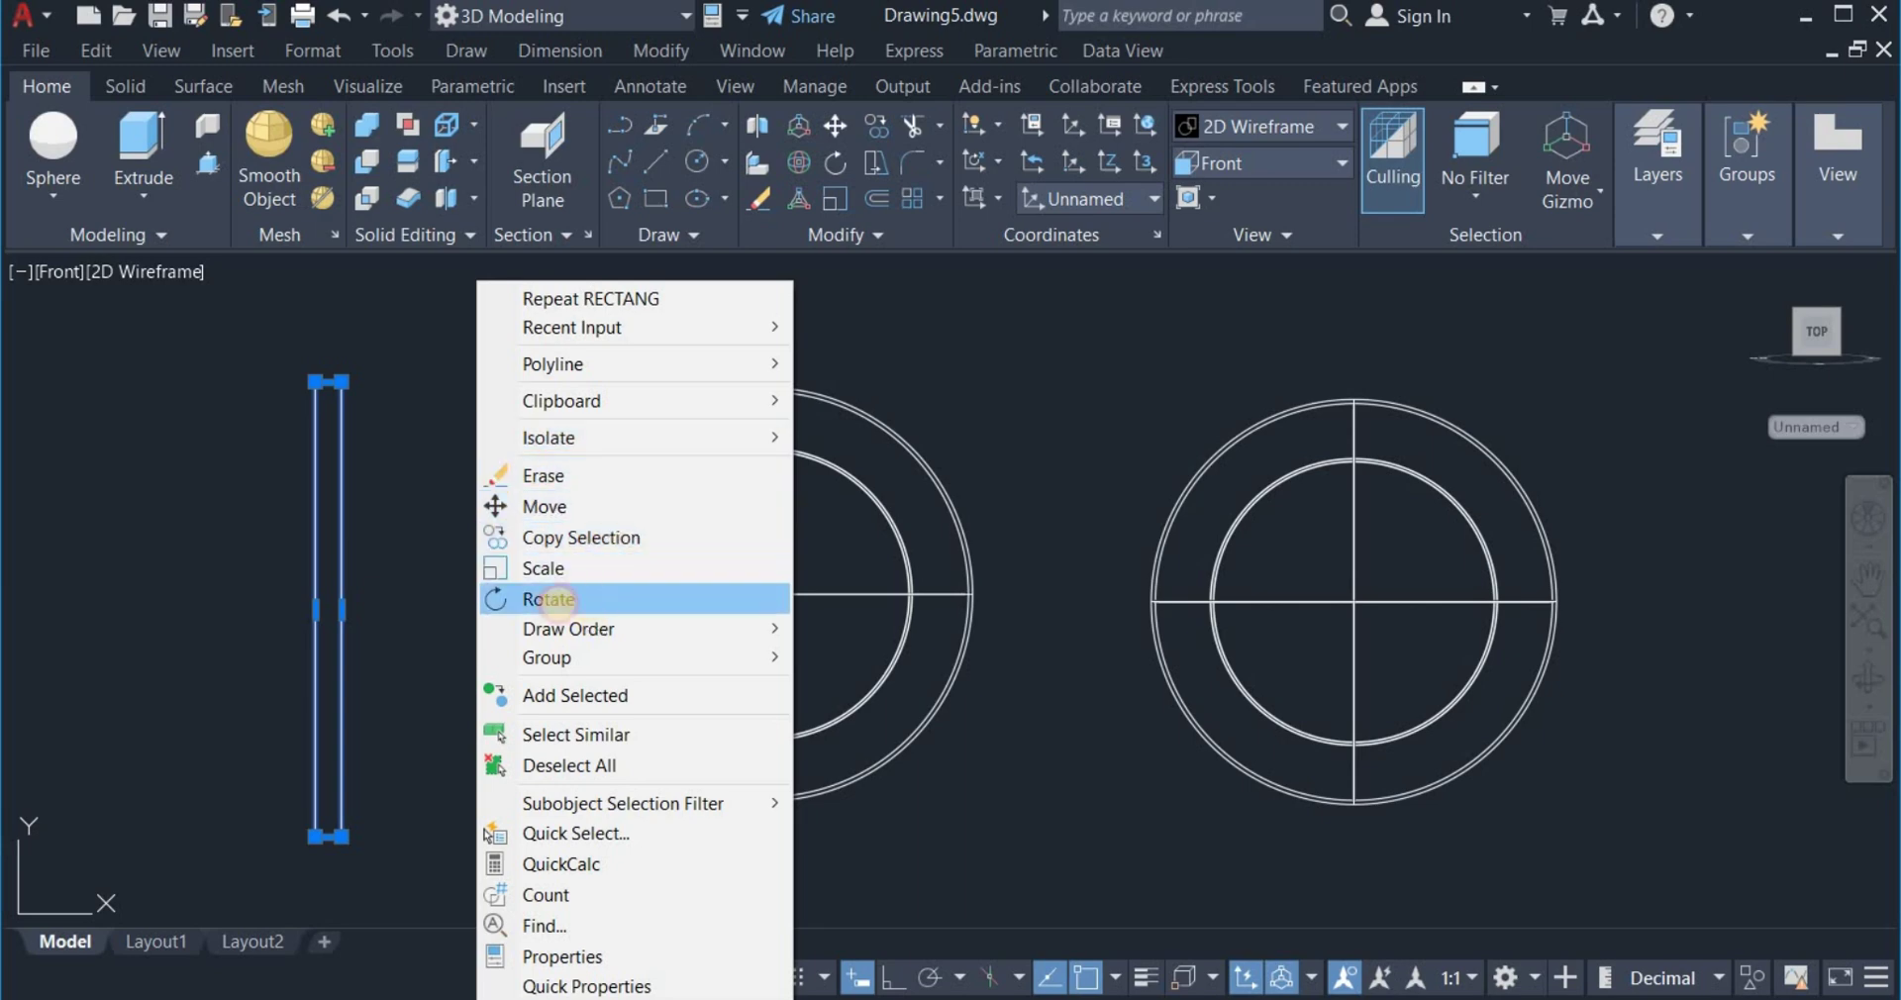
pyautogui.click(588, 598)
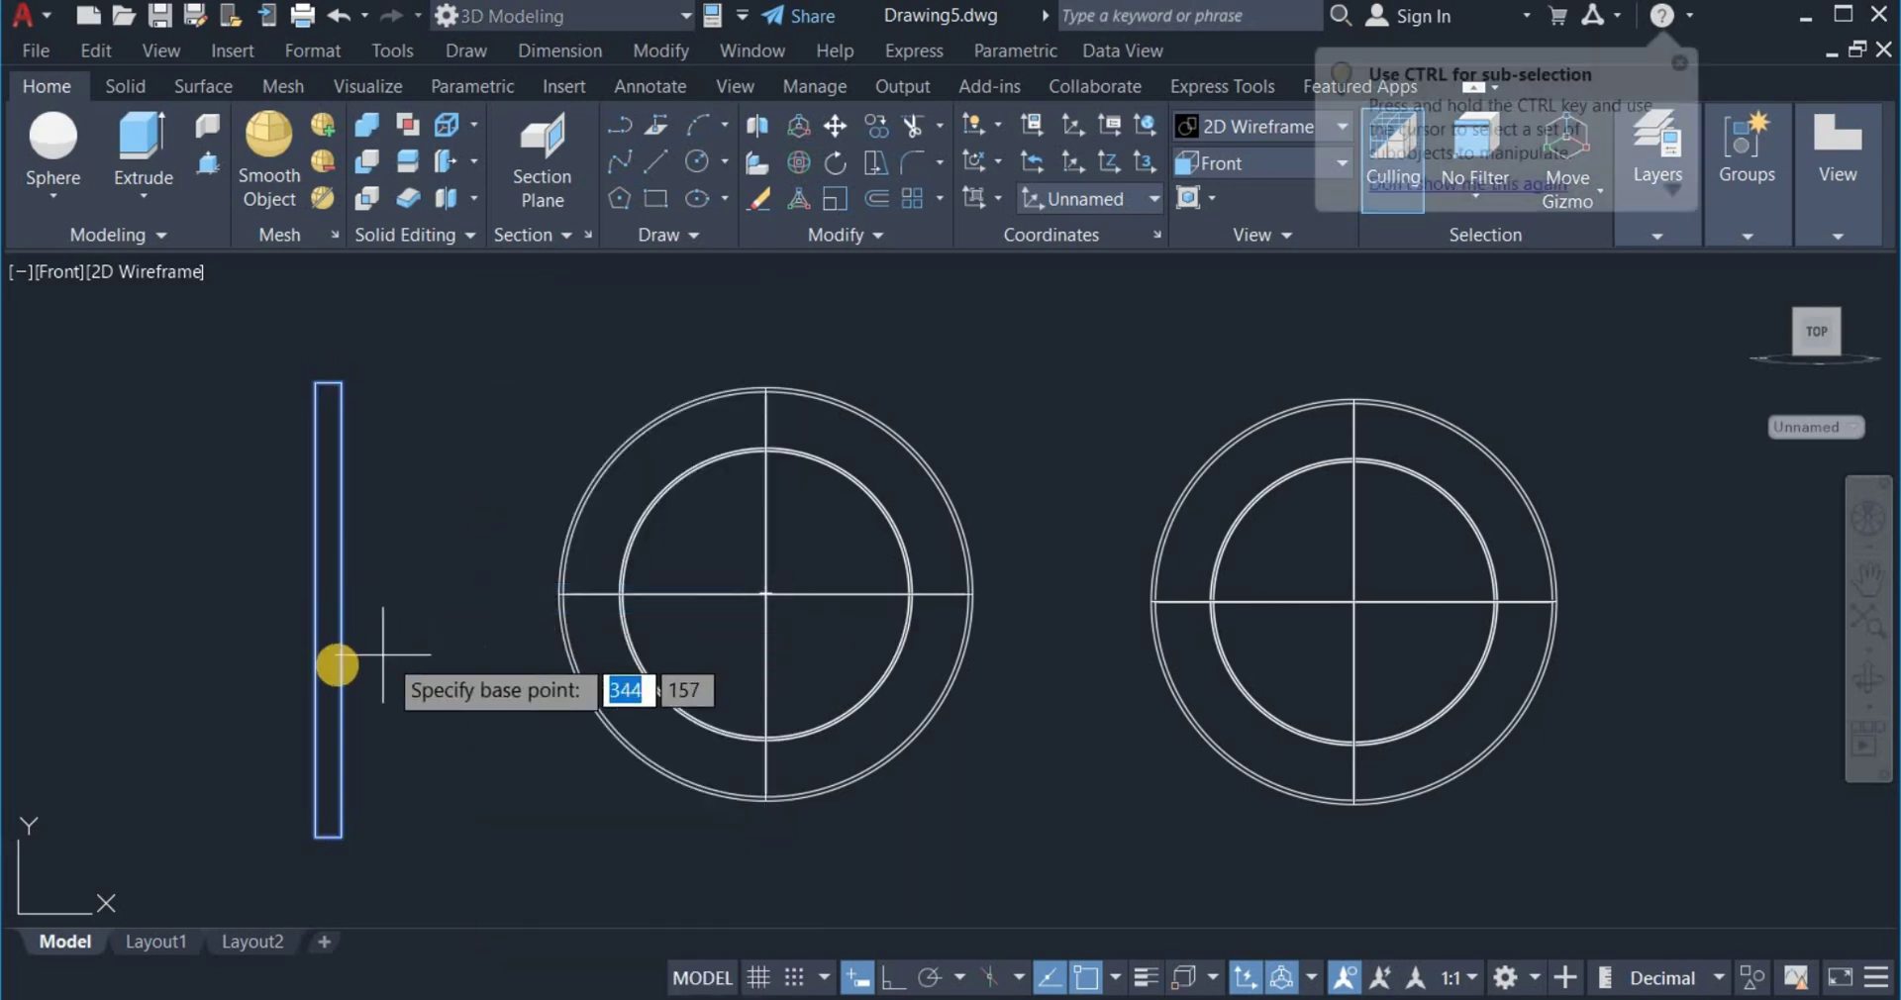
pyautogui.click(327, 611)
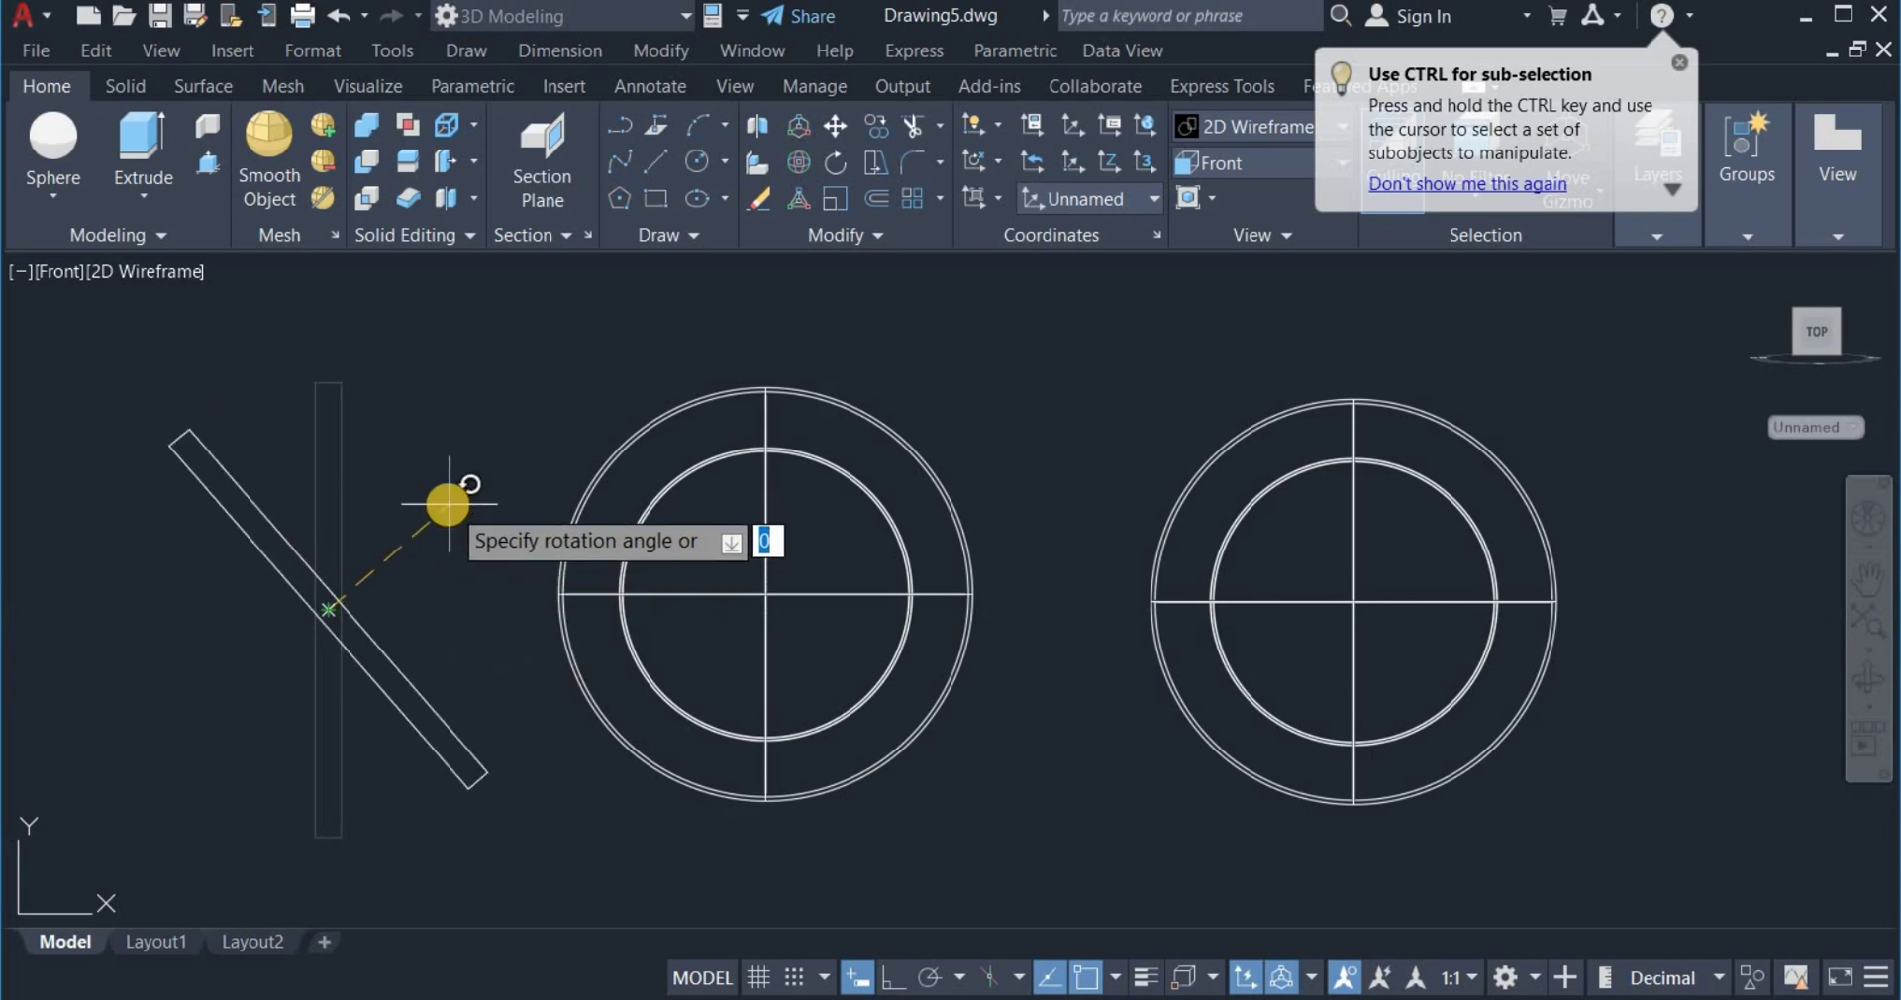
pyautogui.rightClick(449, 504)
pyautogui.click(515, 612)
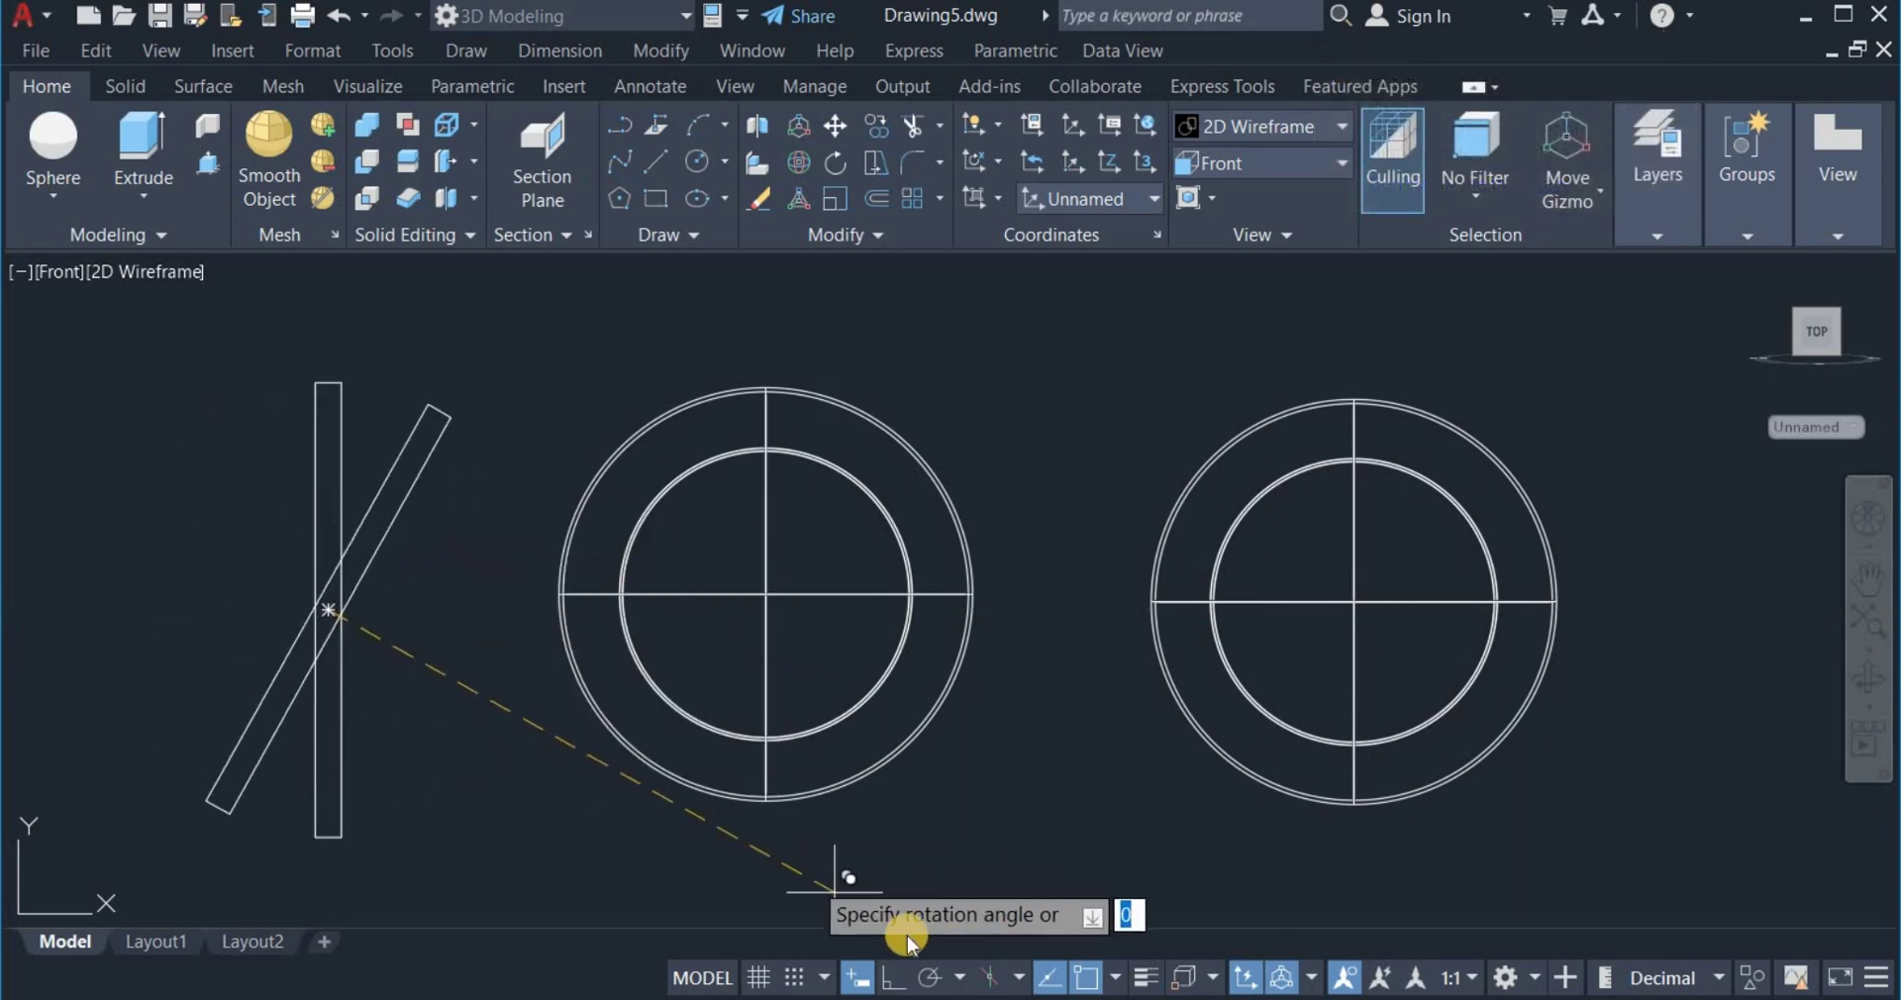
pyautogui.click(888, 979)
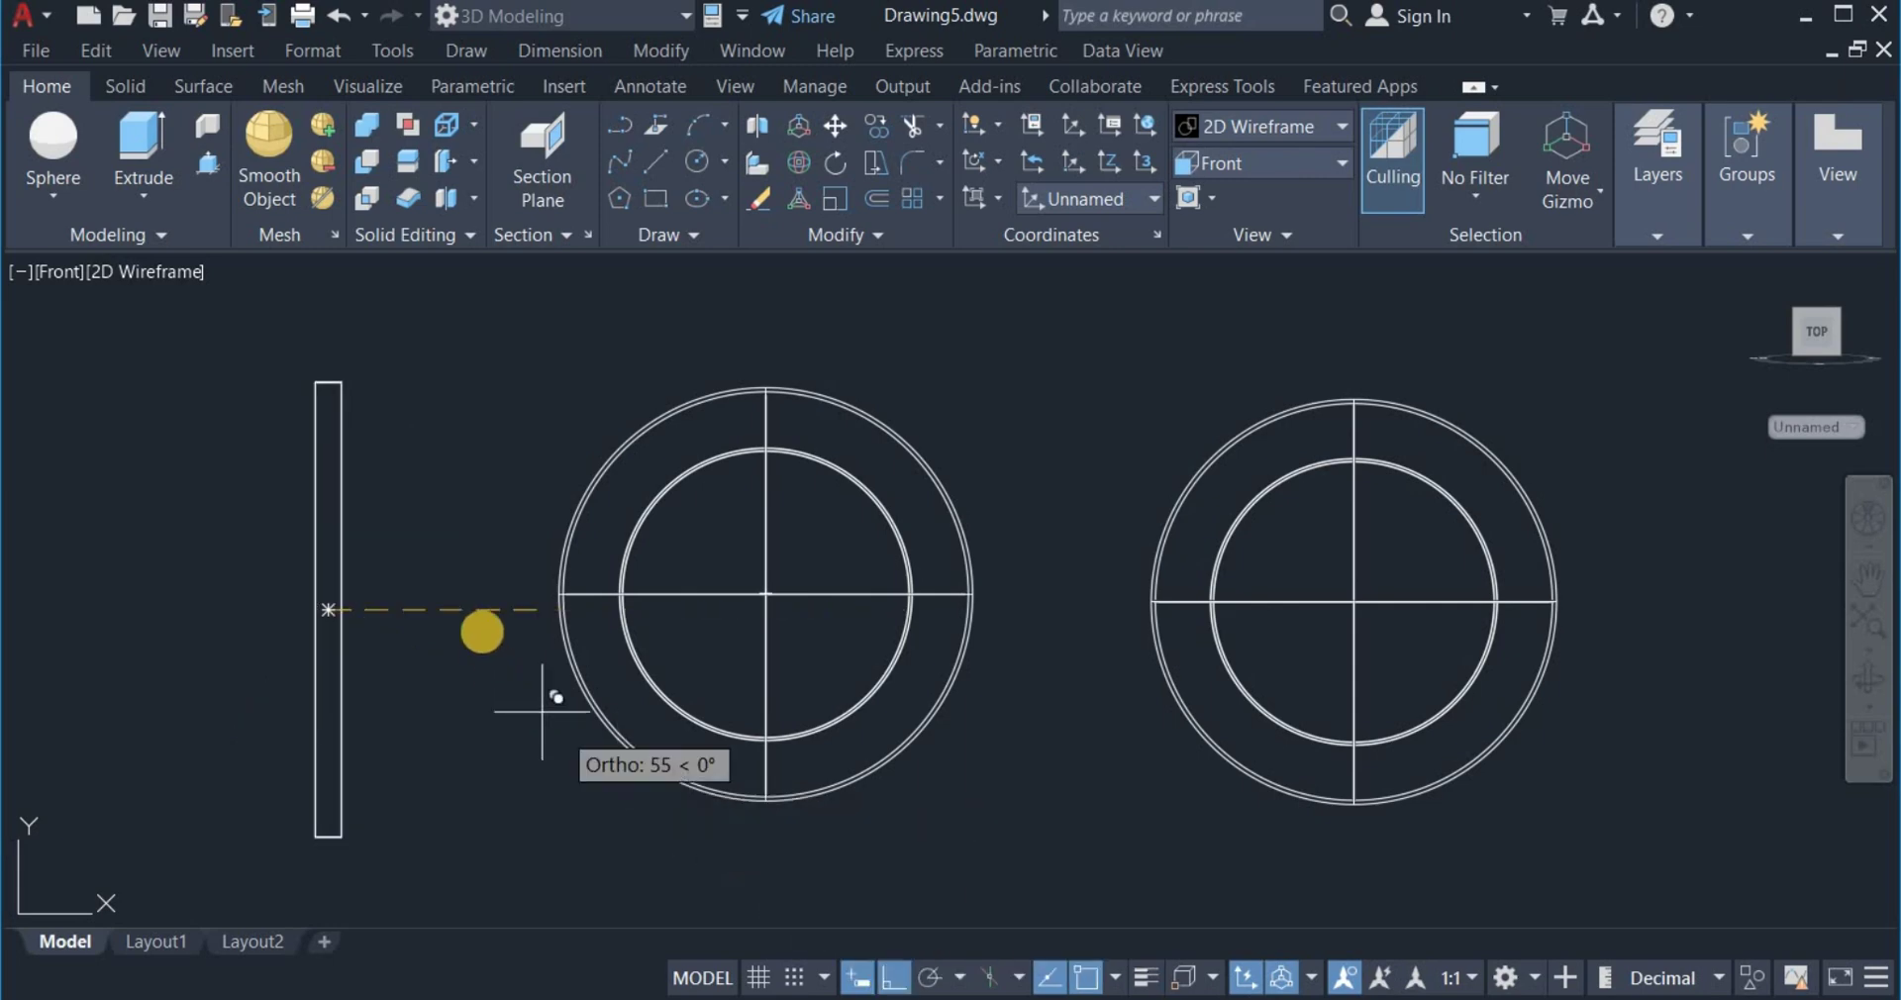
pyautogui.click(244, 503)
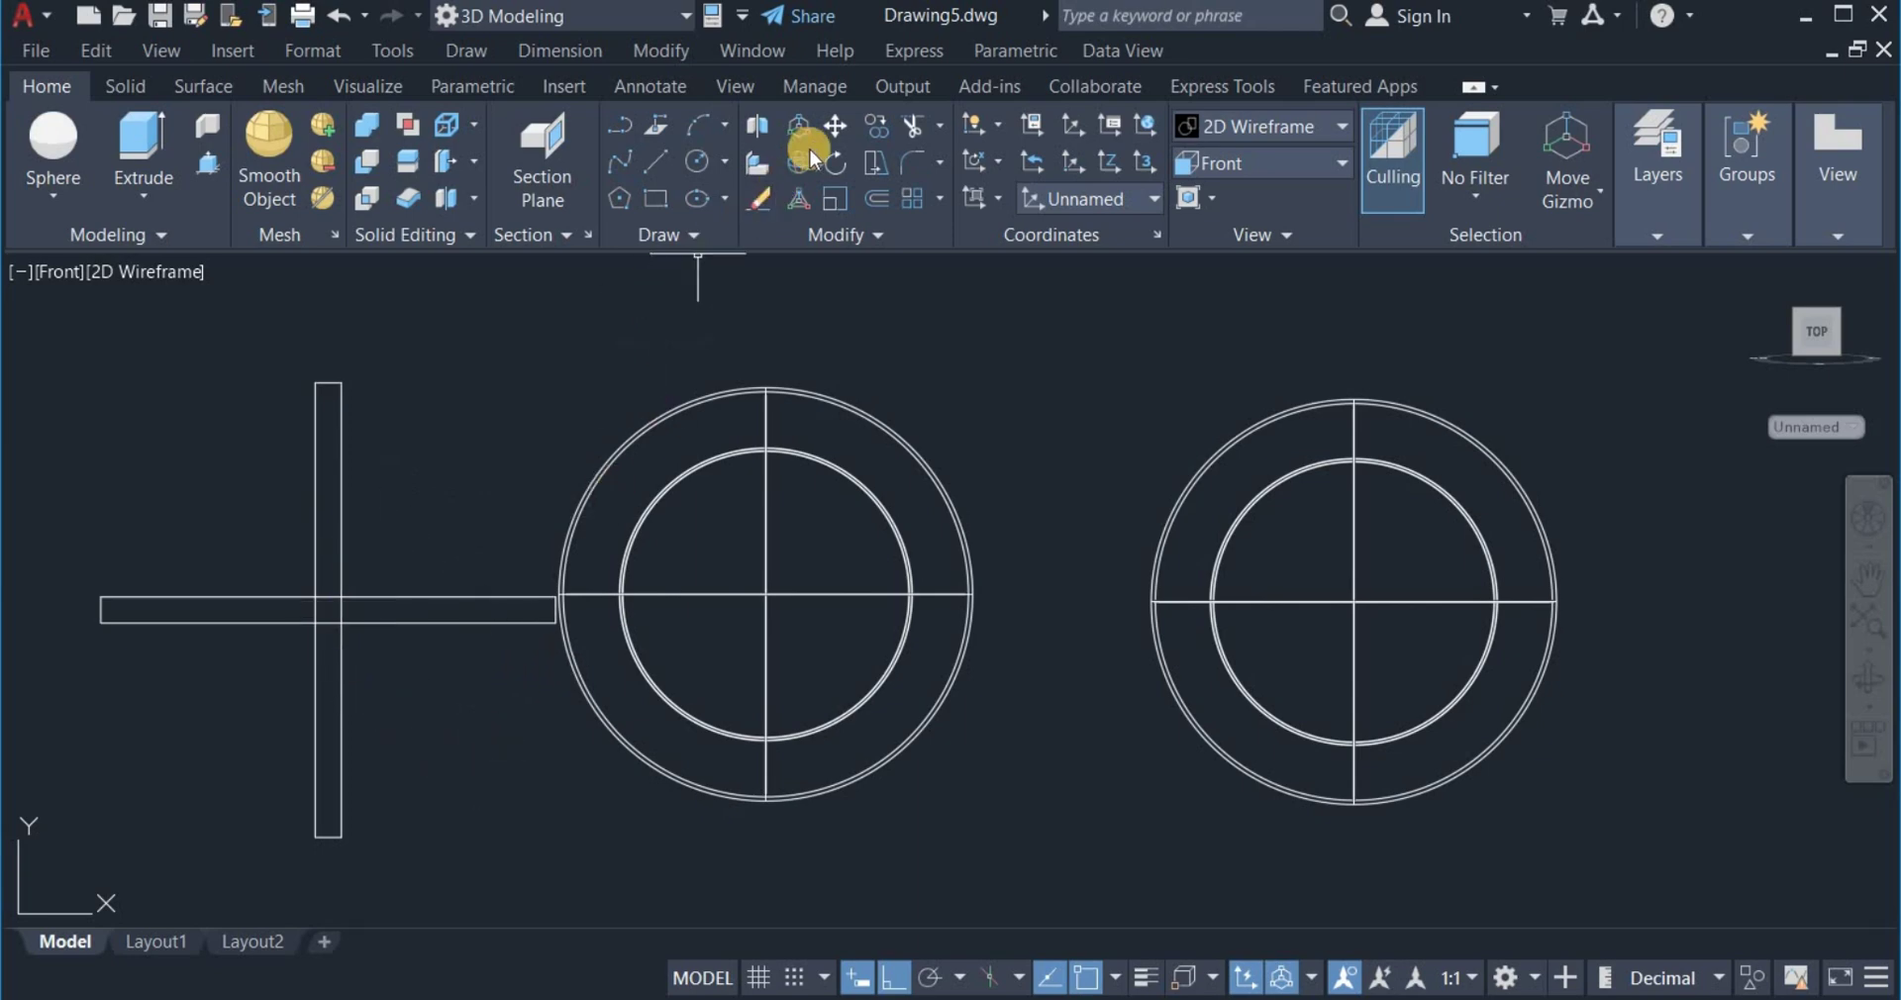
# Move both crossed rectangles from their common centre point to the centre of the first pair of spheres.
pyautogui.click(838, 125)
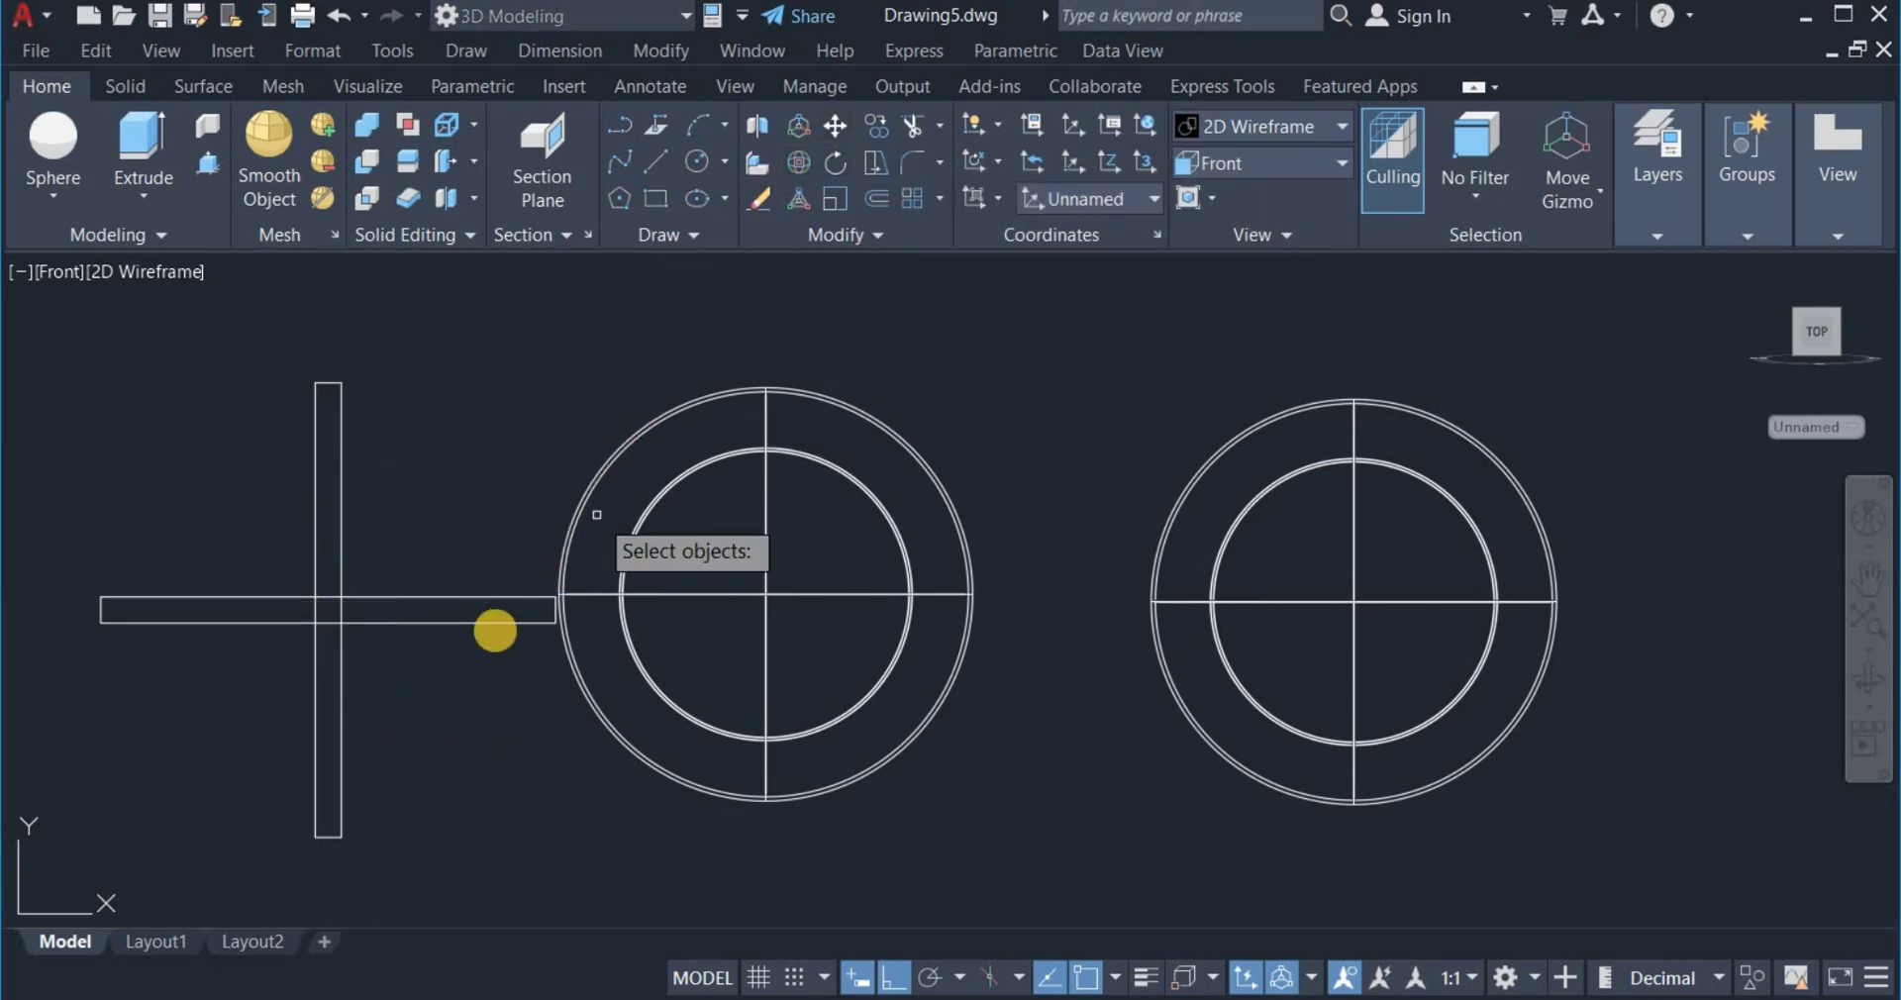
pyautogui.click(427, 669)
pyautogui.click(191, 527)
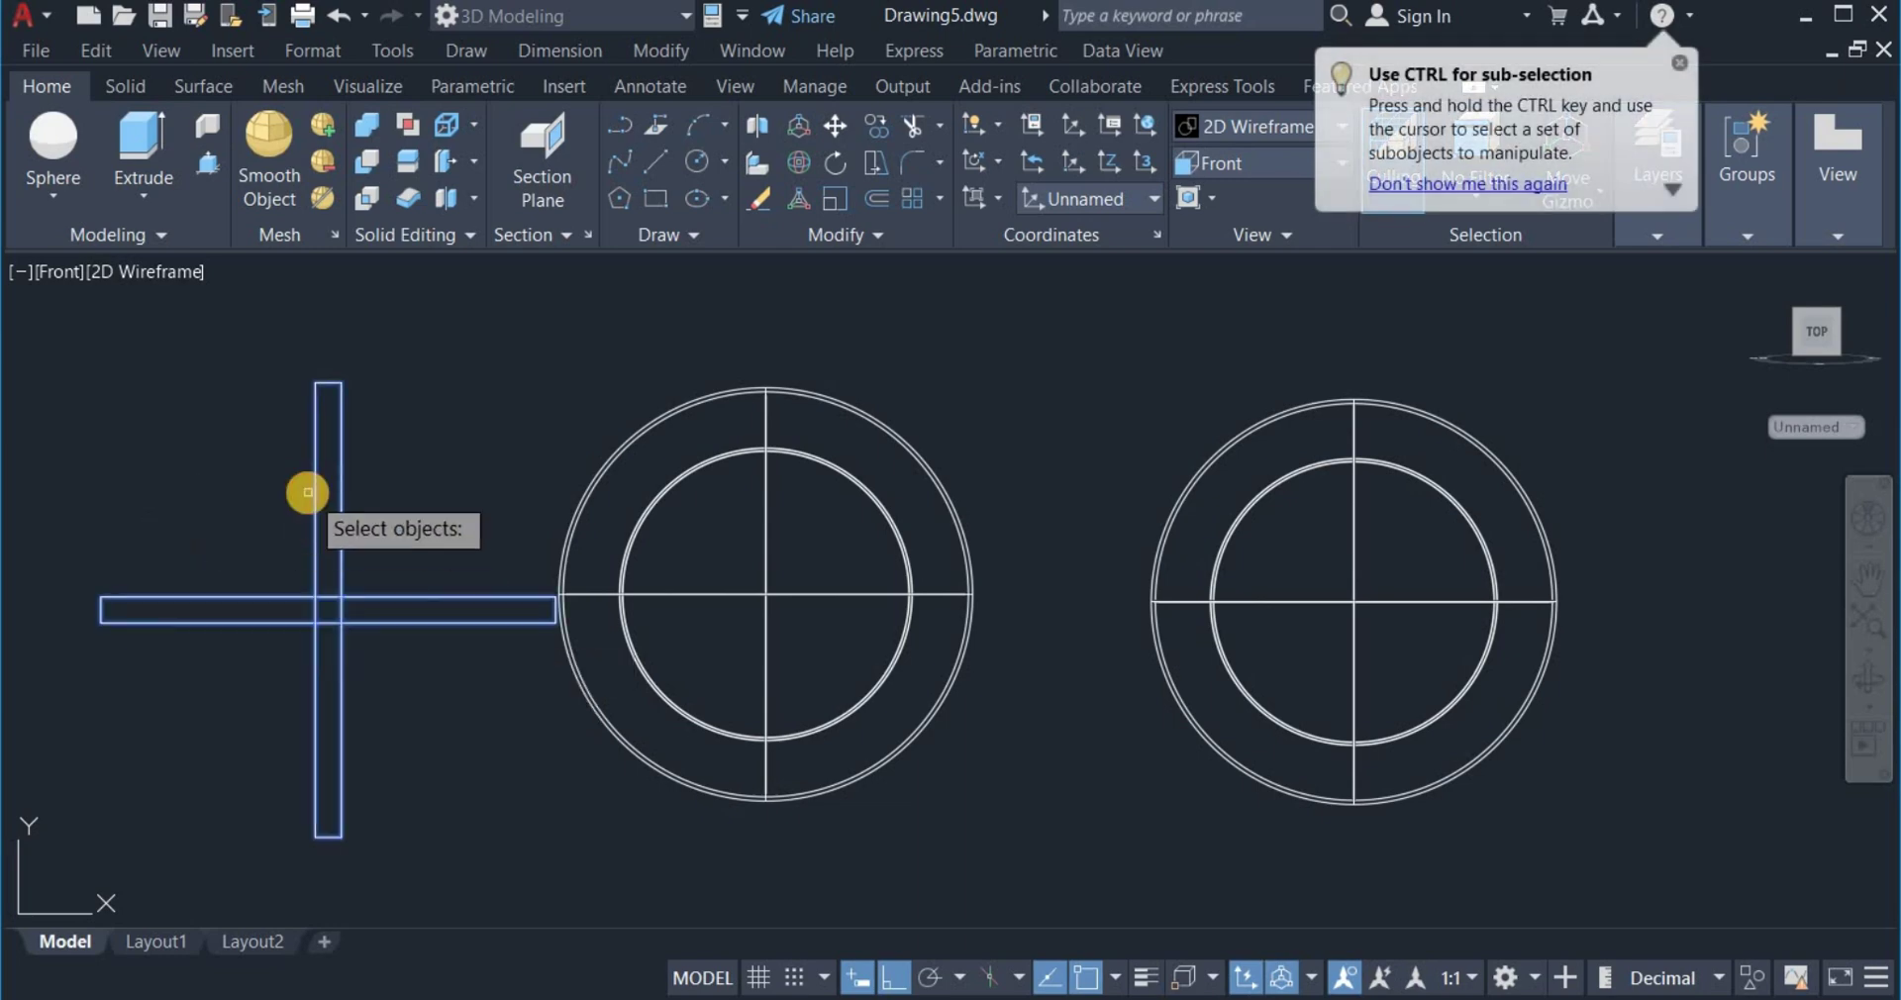
pyautogui.press('Return')
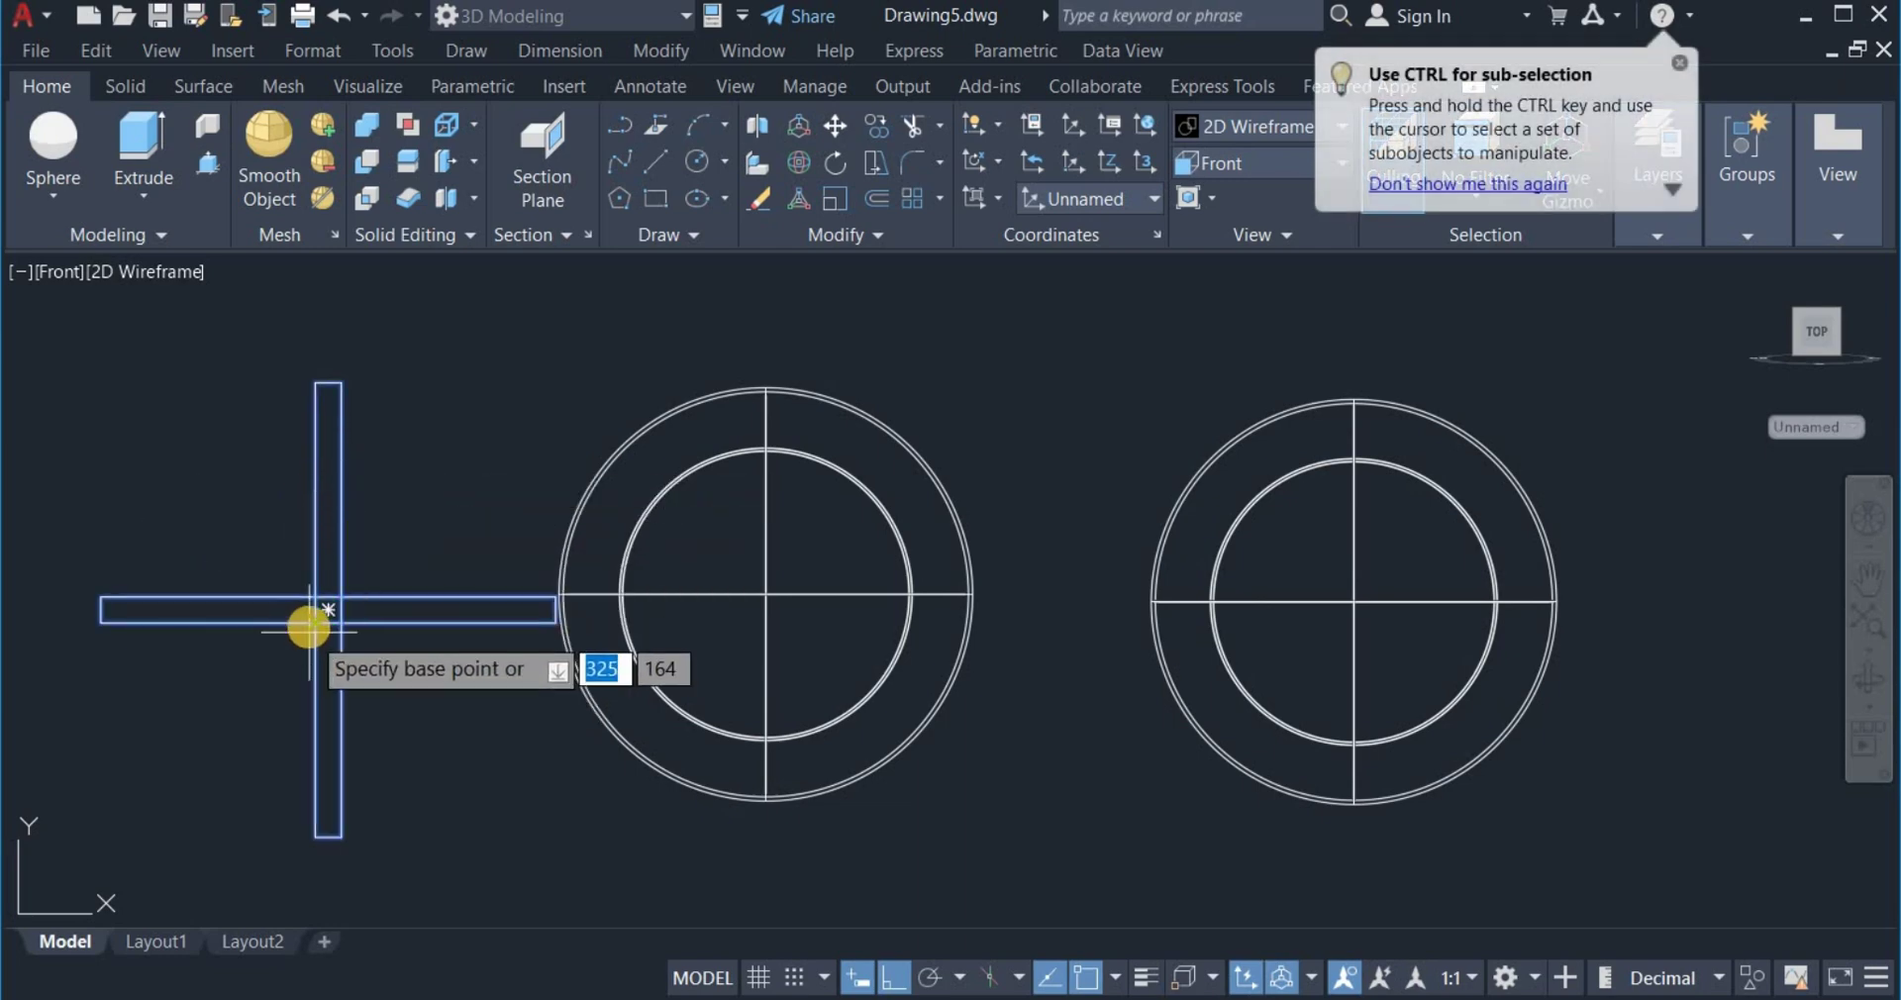
pyautogui.scroll(4, 311, 620)
pyautogui.click(356, 595)
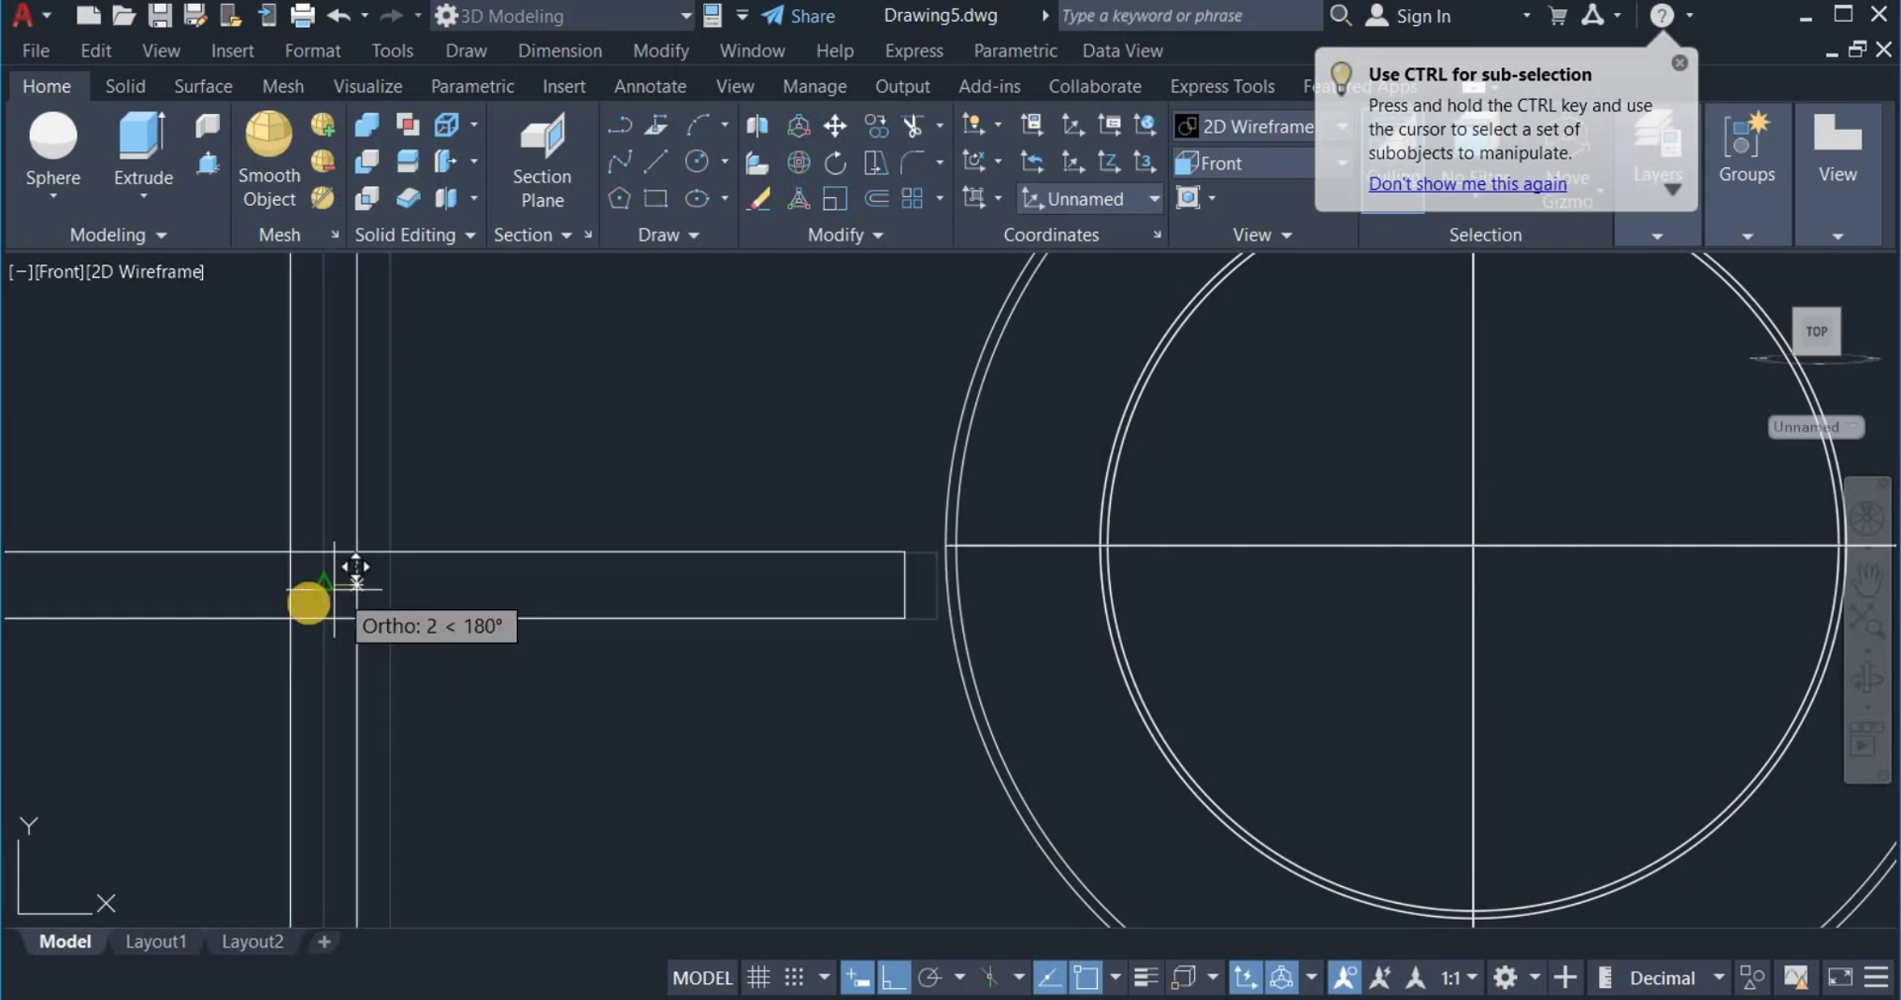
pyautogui.scroll(-4, 311, 594)
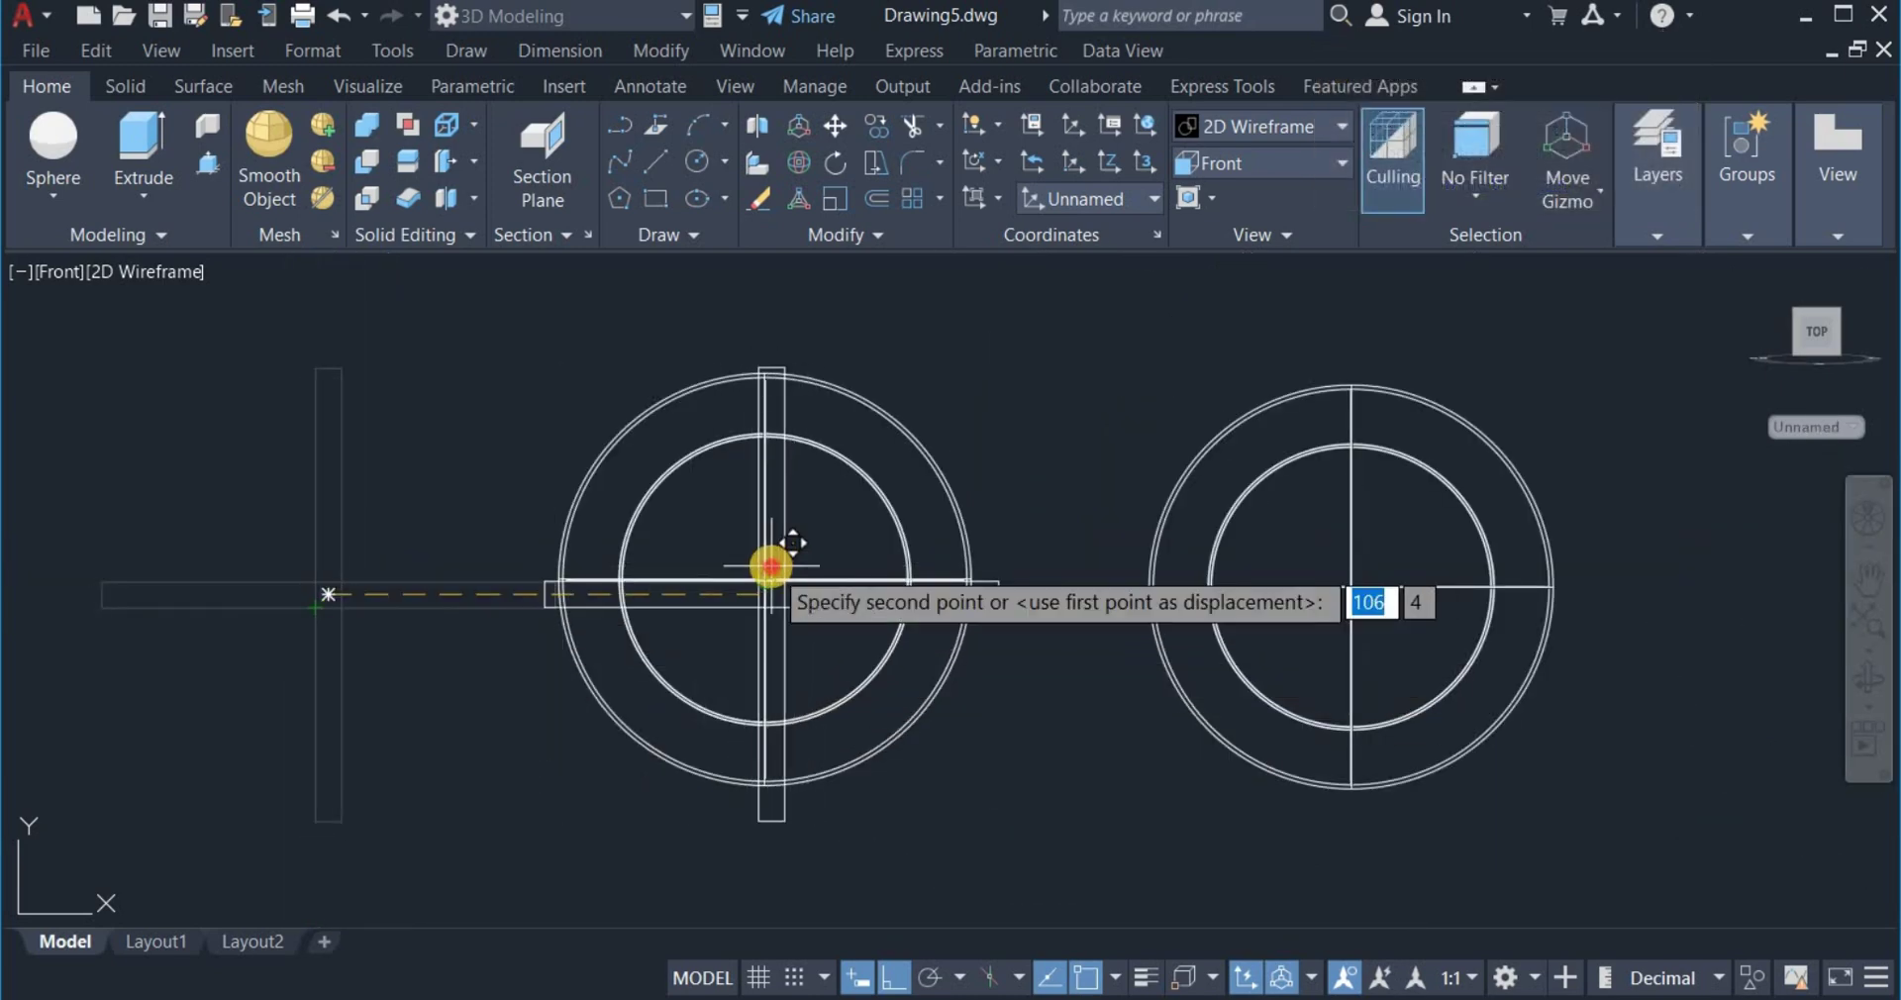
pyautogui.click(772, 566)
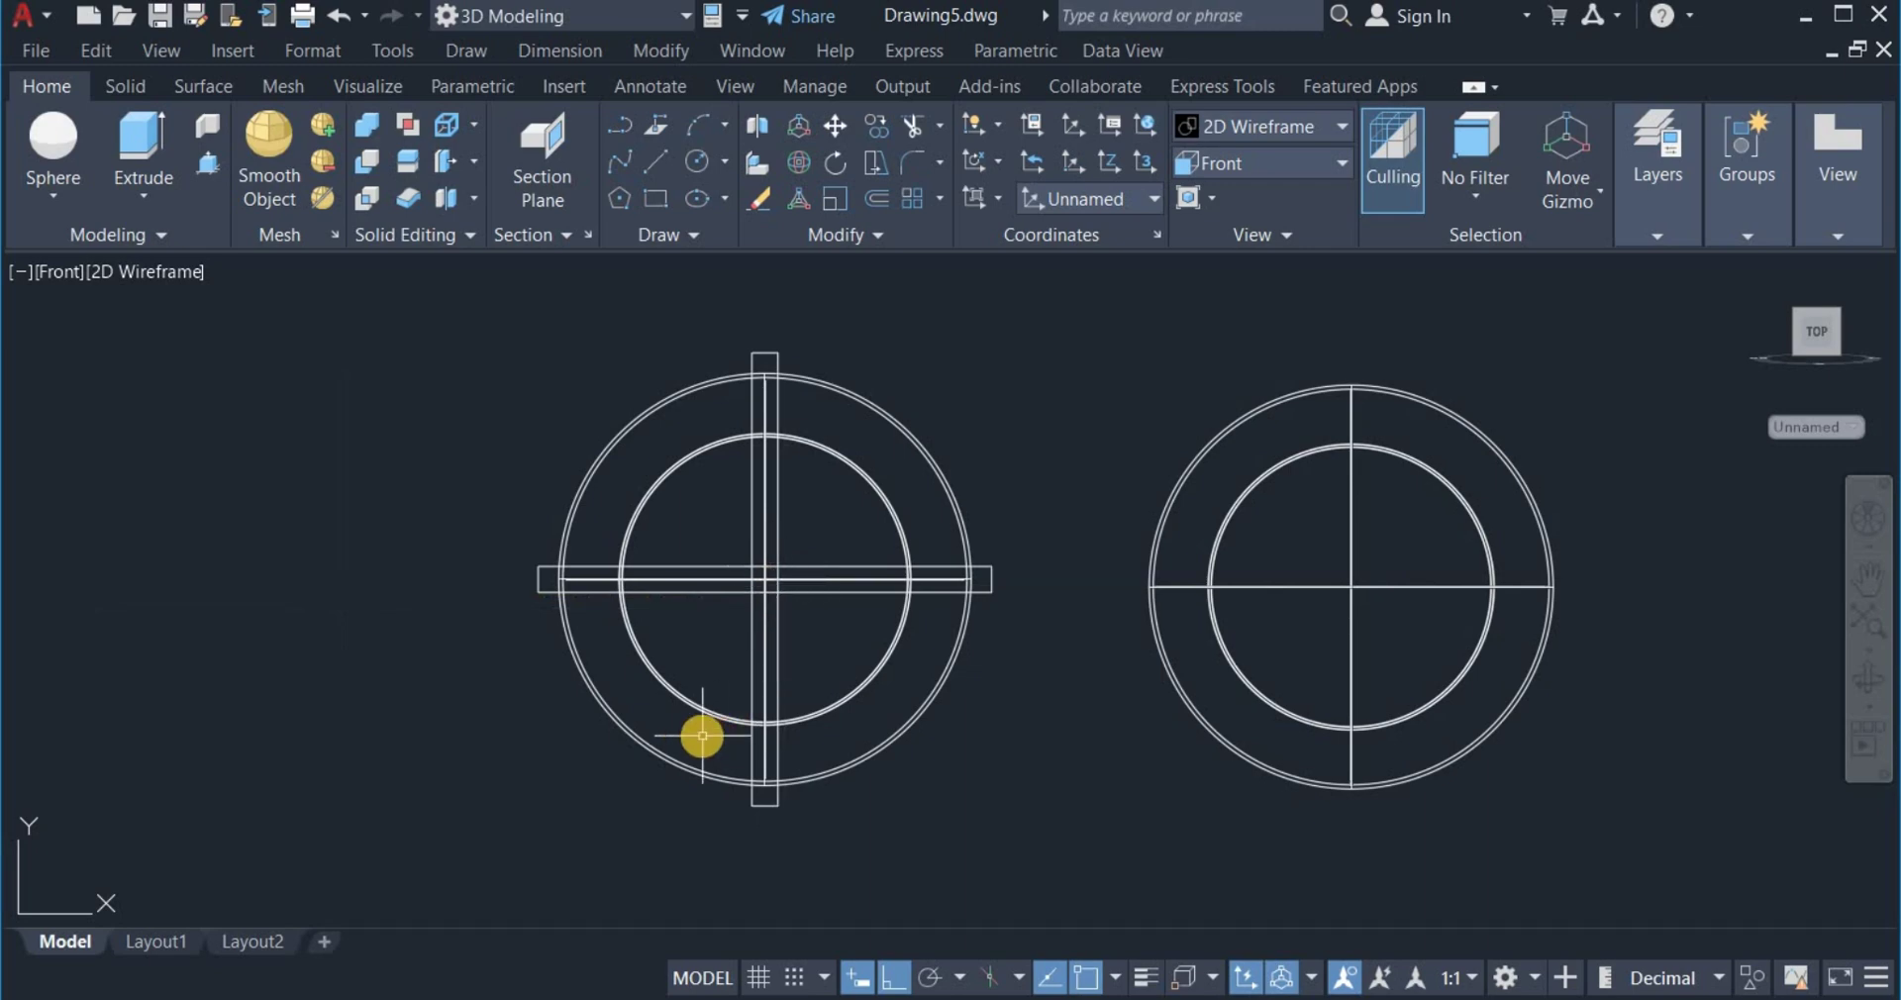
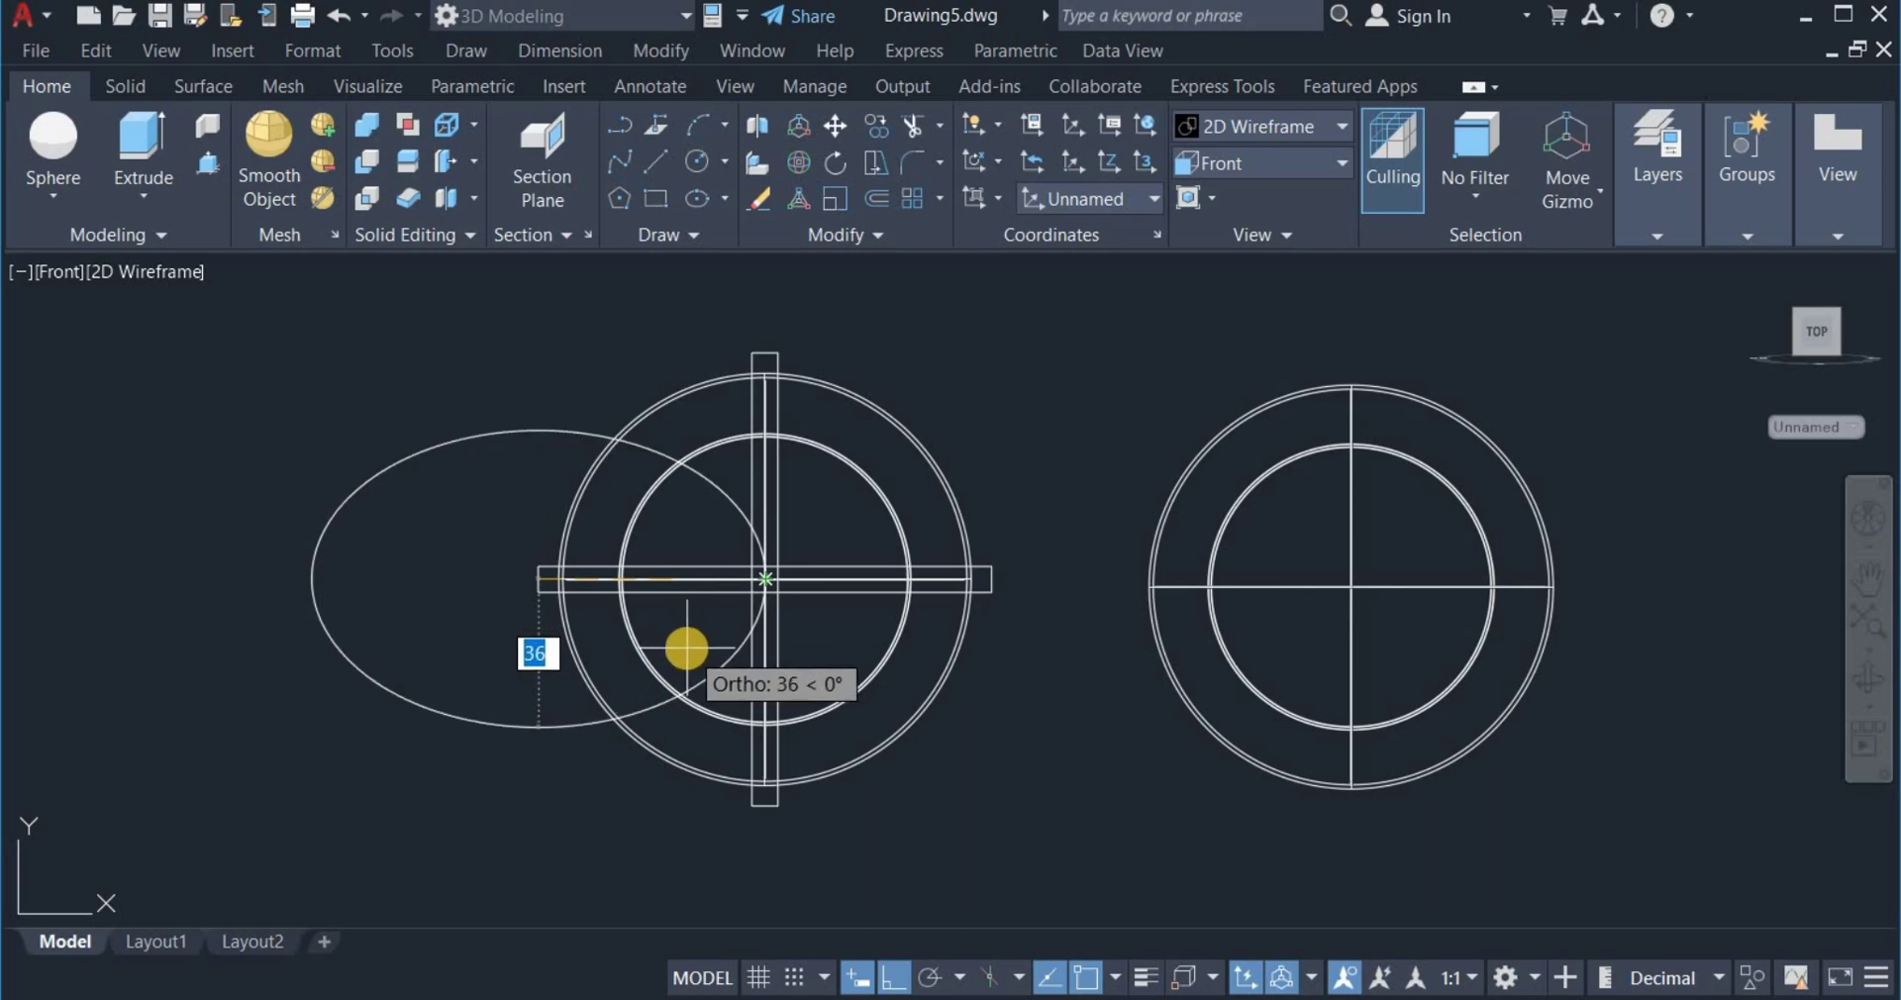
# Draw an ellipse centred on the horizontal rectangle's left end, reaching the sphere centre, with a vertical half-axis of about 36 mm.
pyautogui.click(684, 646)
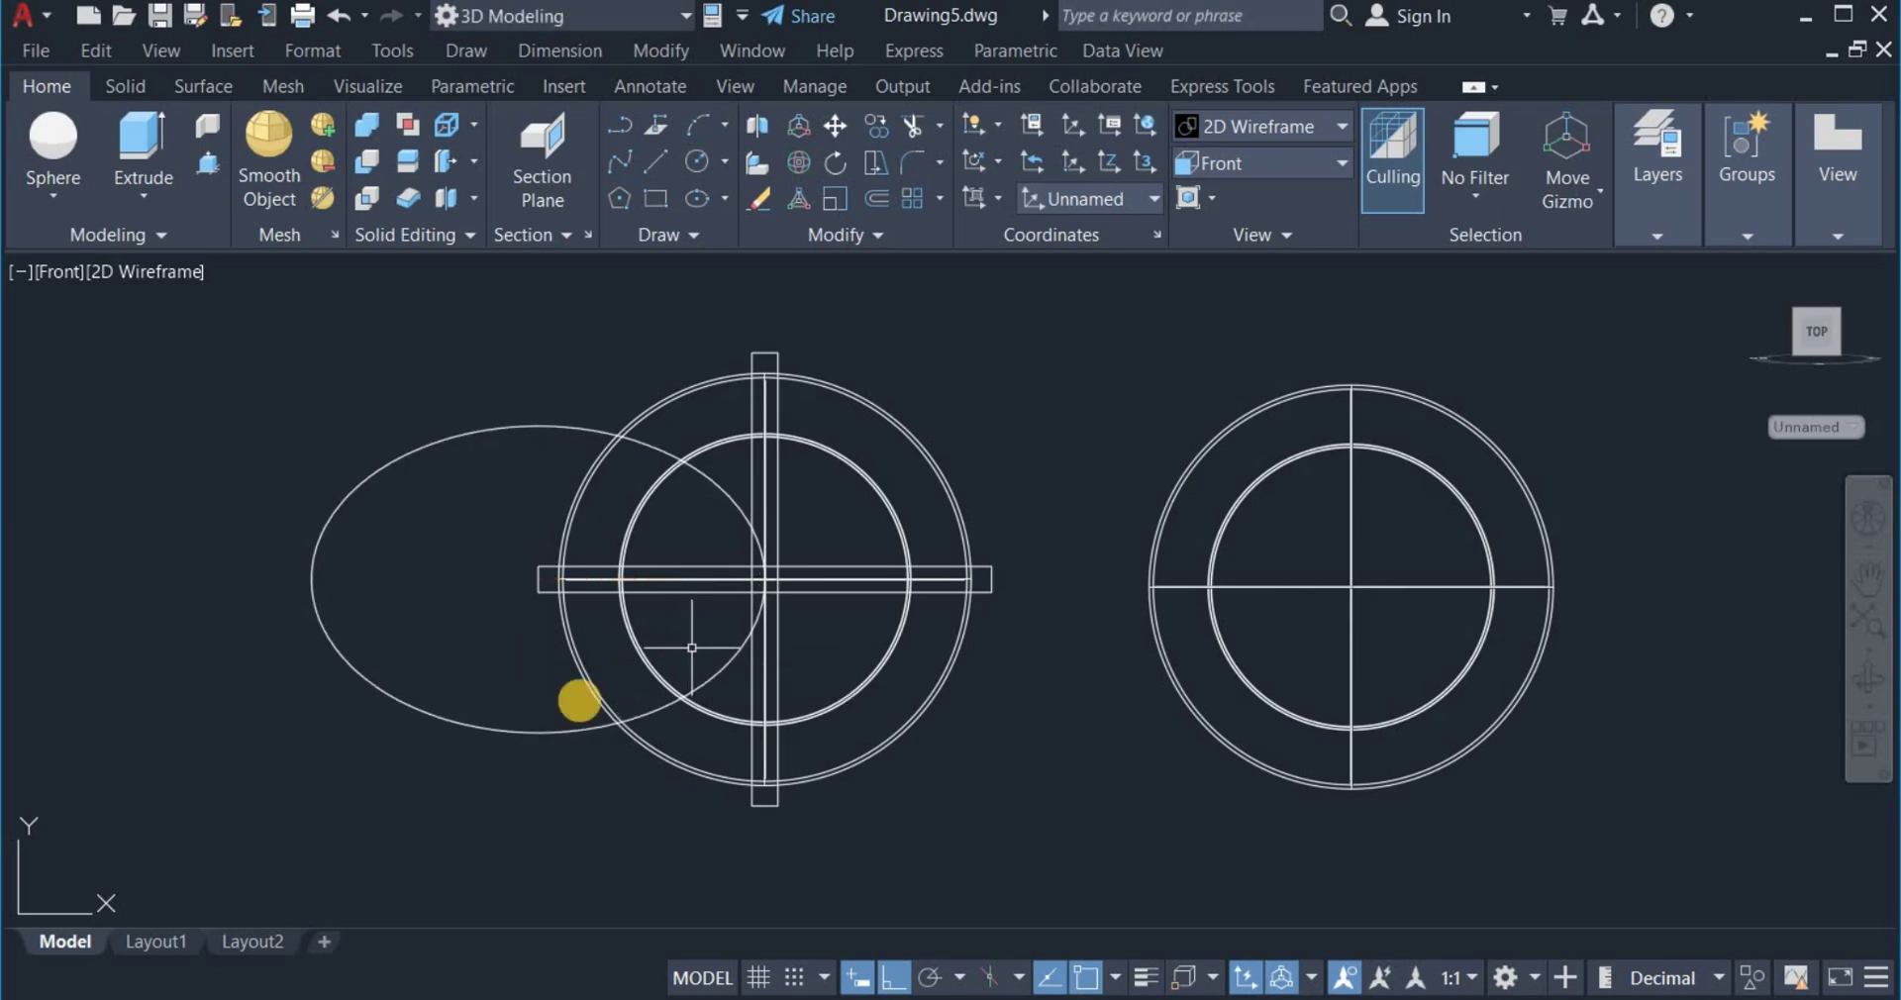
# Move the ellipse 15 mm horizontally to the left, away from the centre of the first pair of spheres.
pyautogui.click(836, 127)
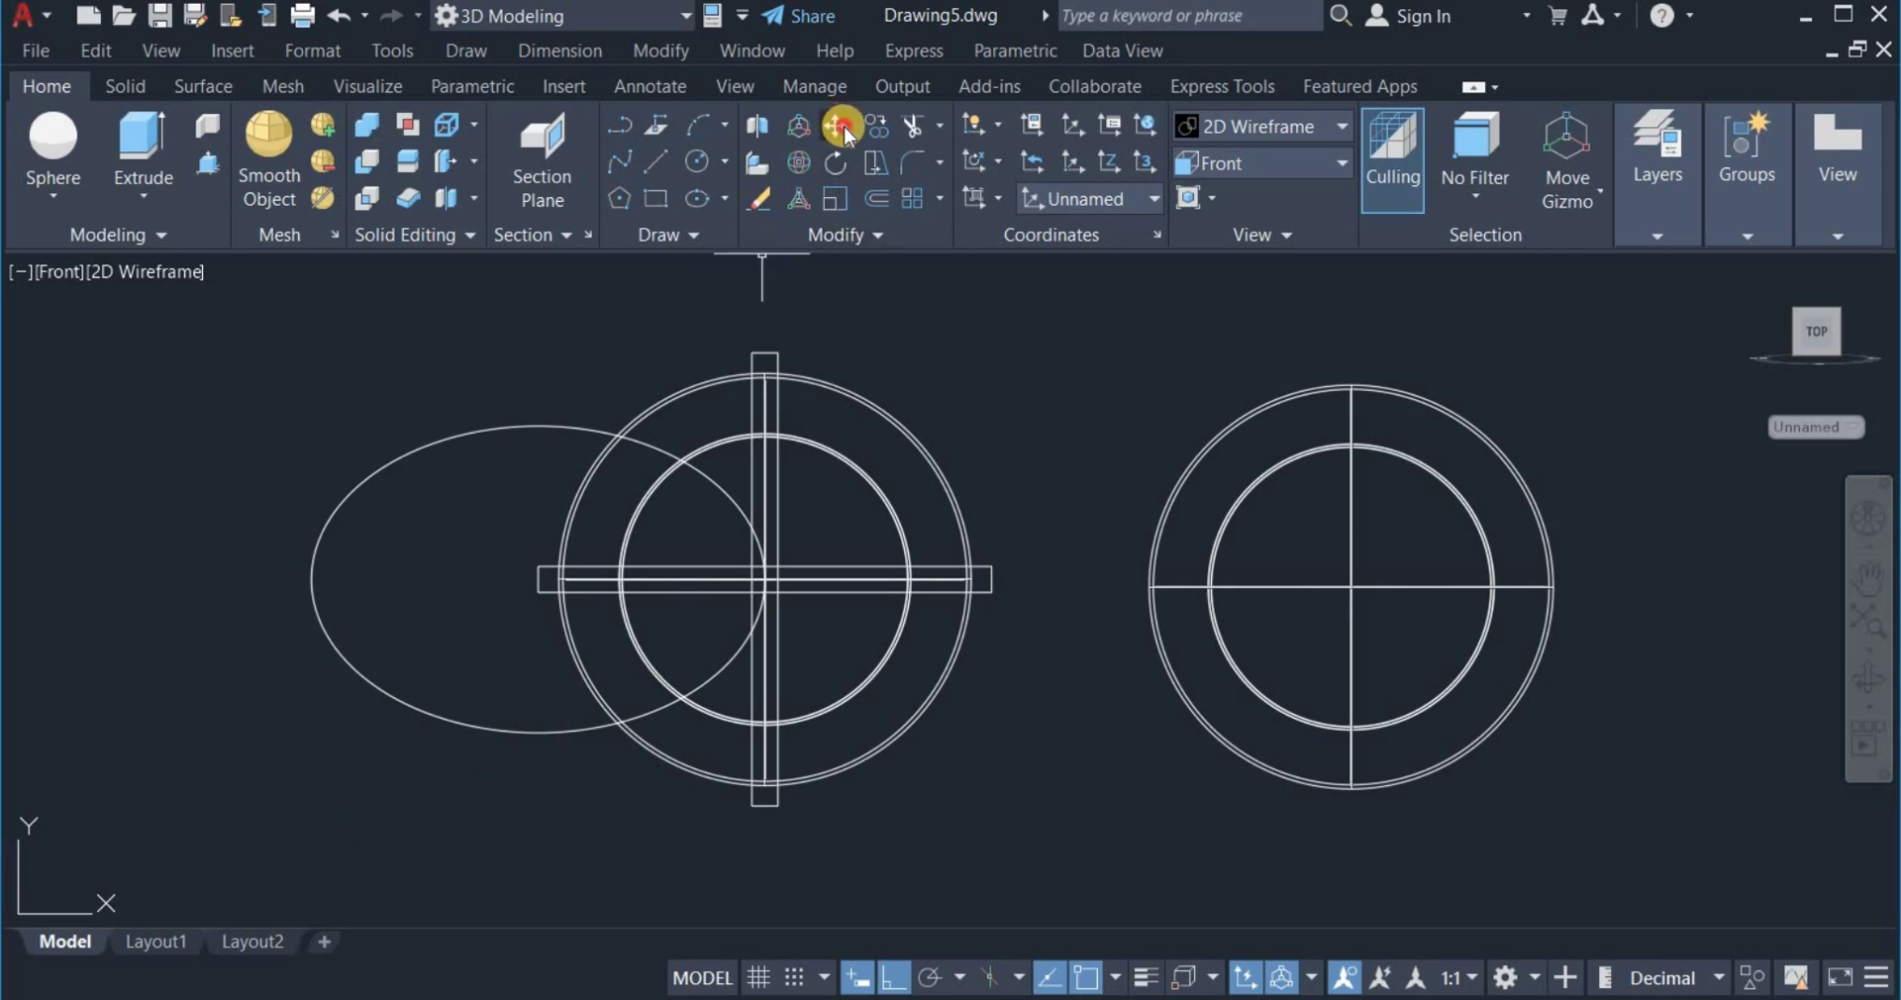
pyautogui.click(481, 465)
pyautogui.click(397, 416)
pyautogui.press('Return')
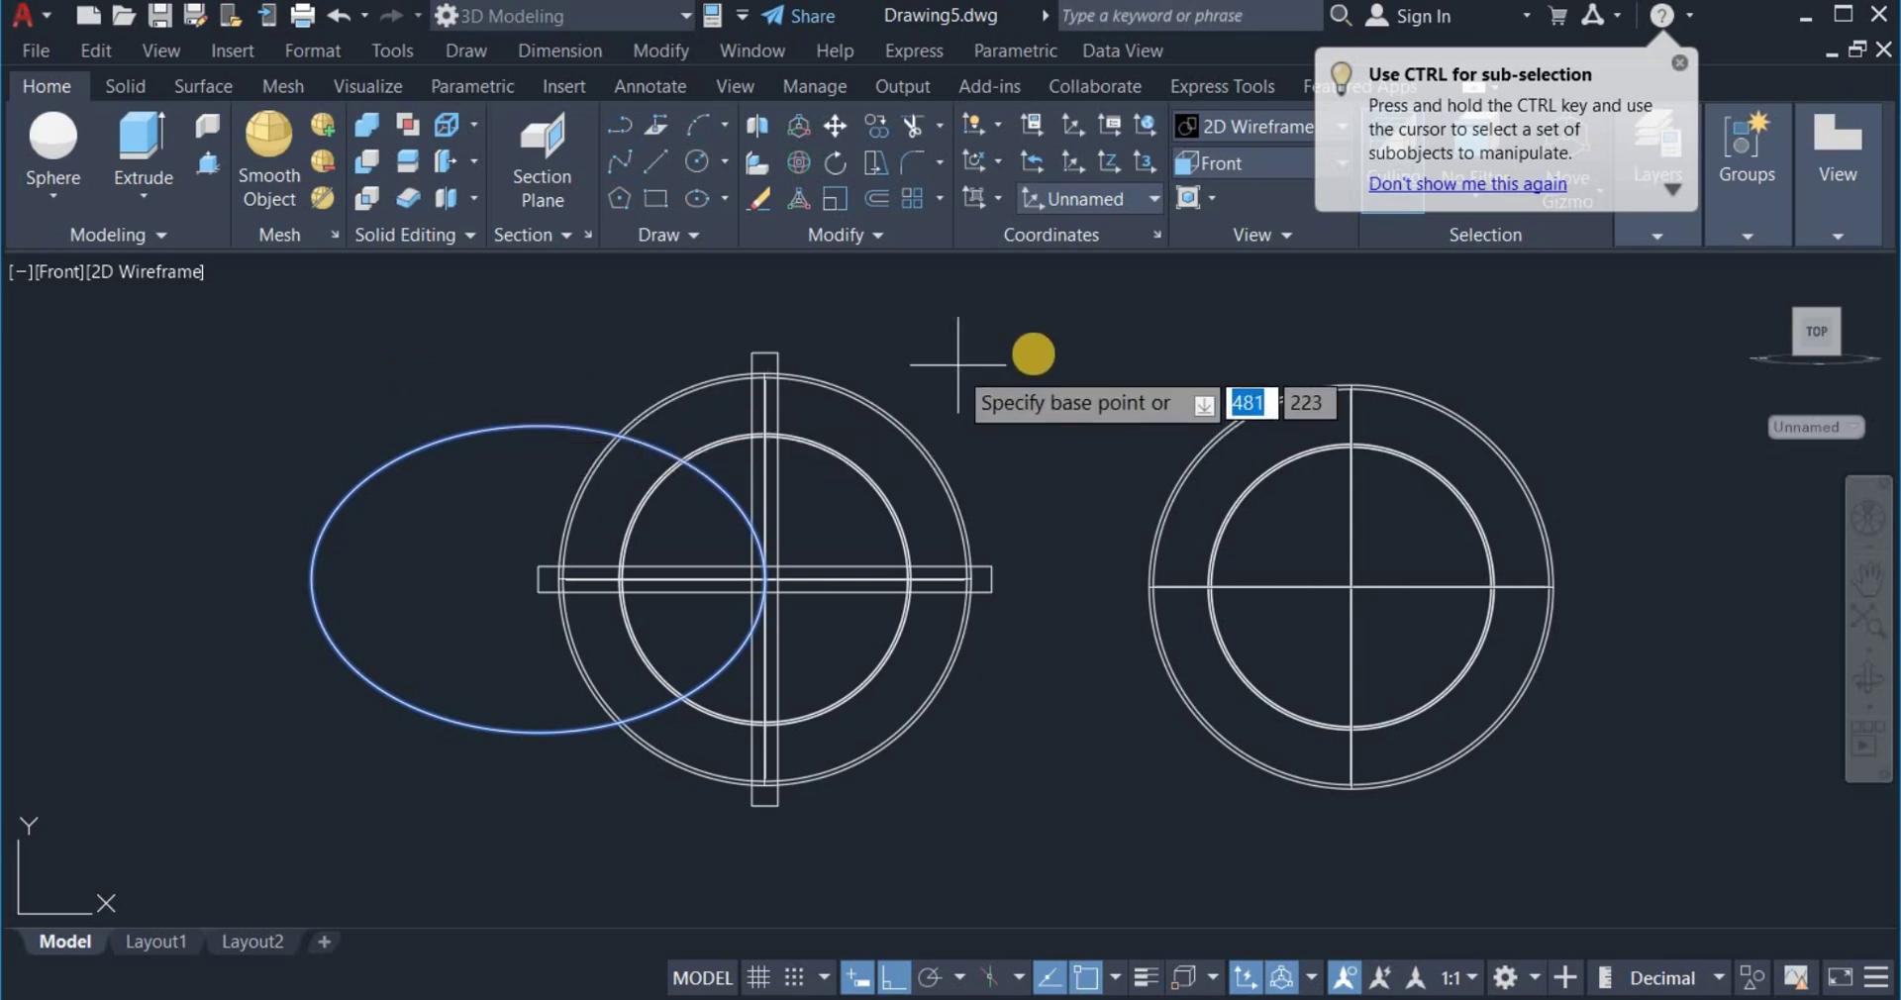
pyautogui.click(1063, 335)
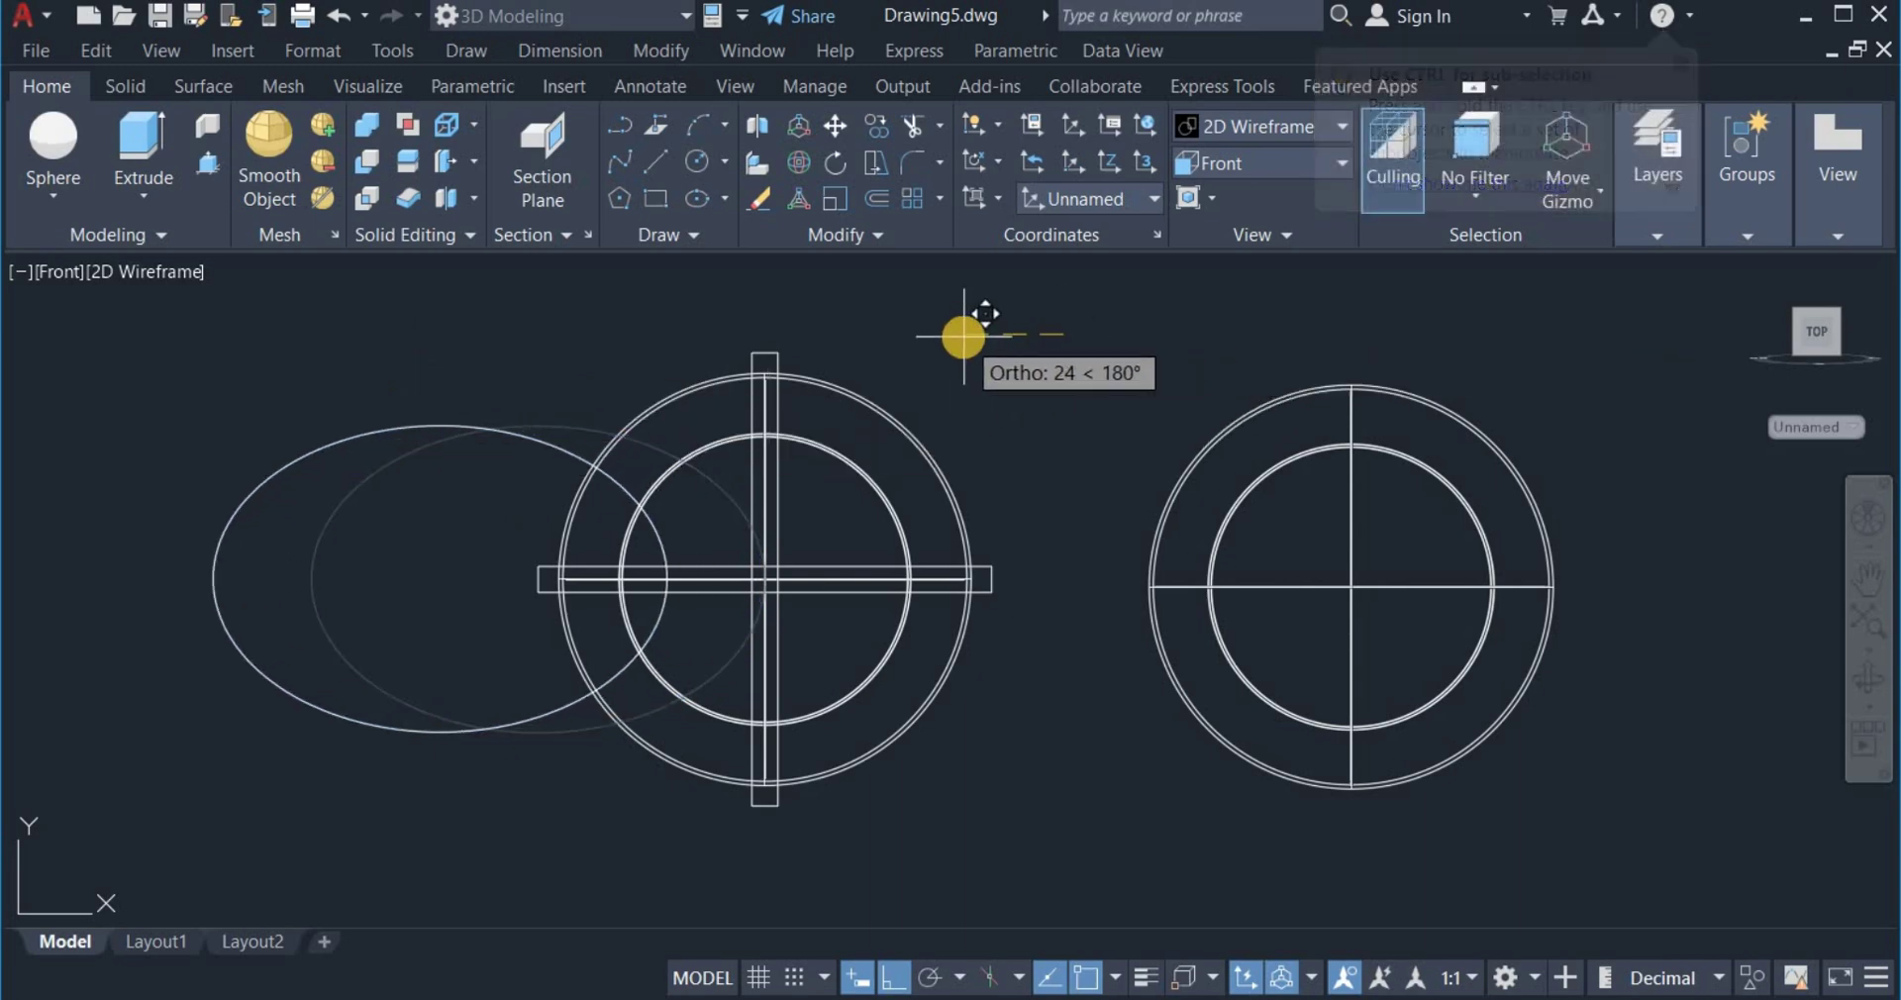
pyautogui.write('15')
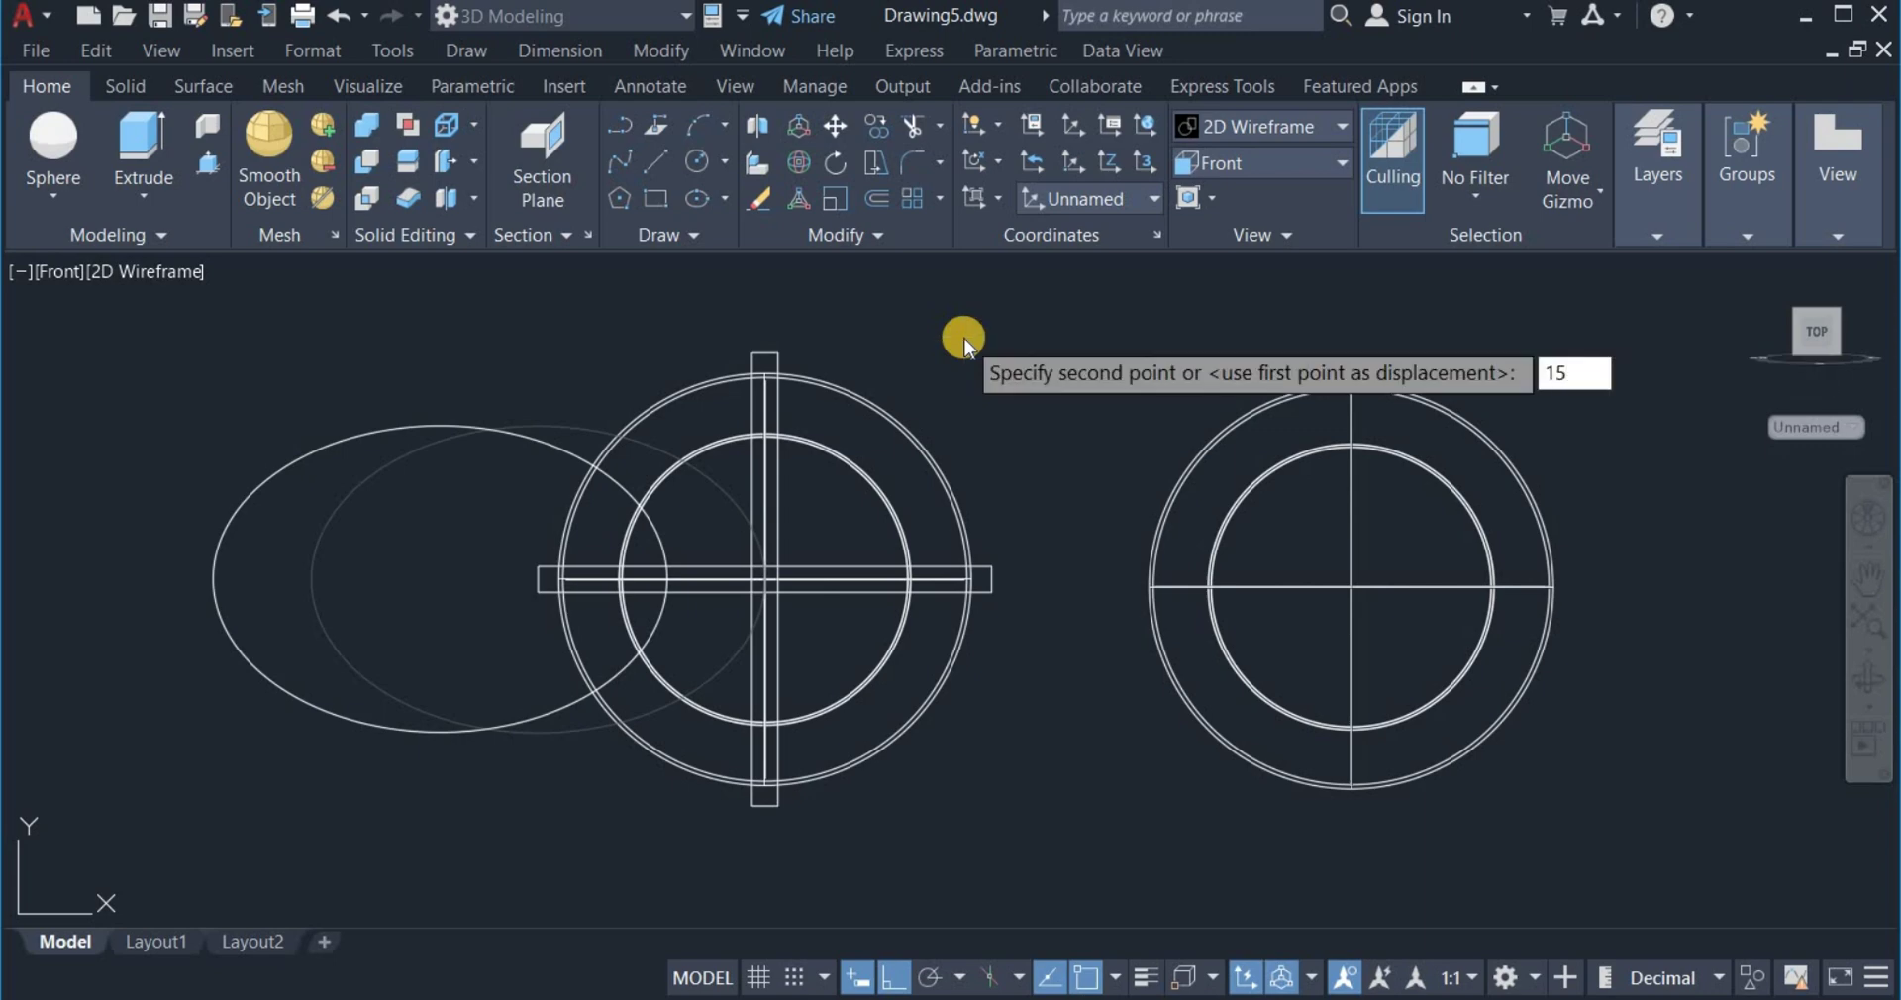
pyautogui.press('Return')
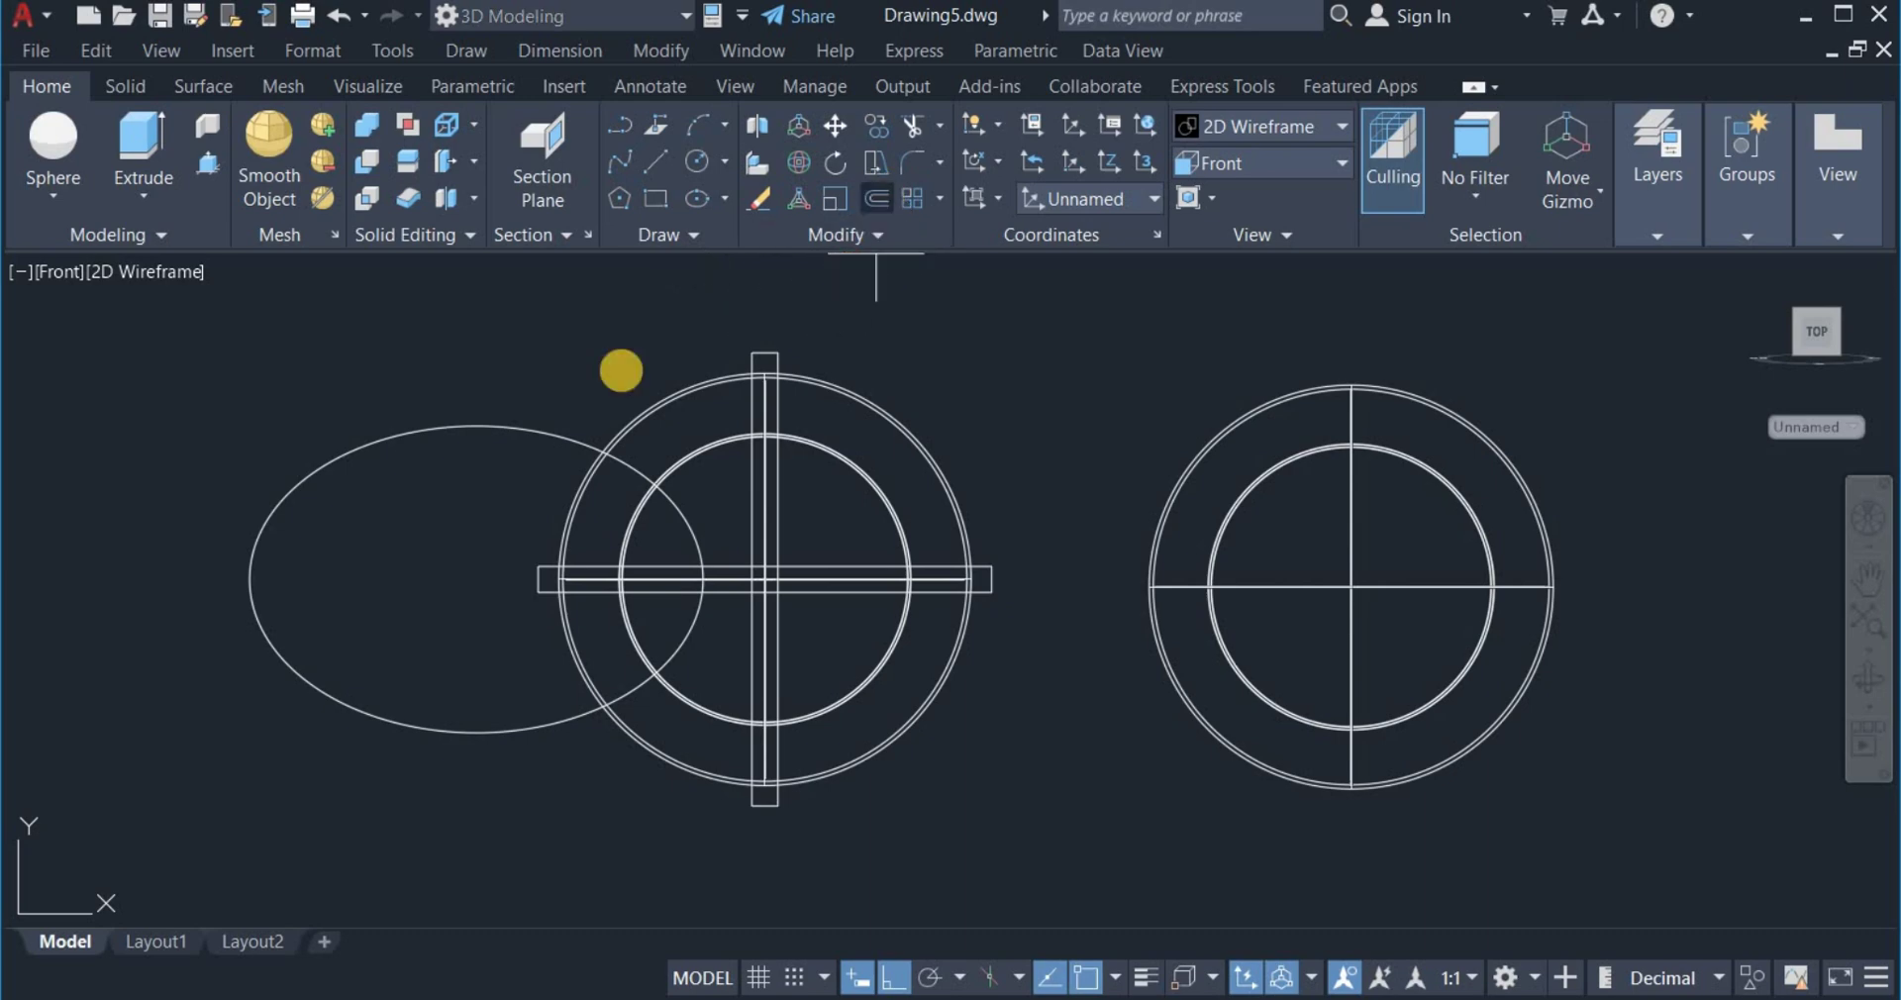
# Offset the ellipse inward by about 4 mm to form a narrow elliptical band.
pyautogui.rightClick(551, 347)
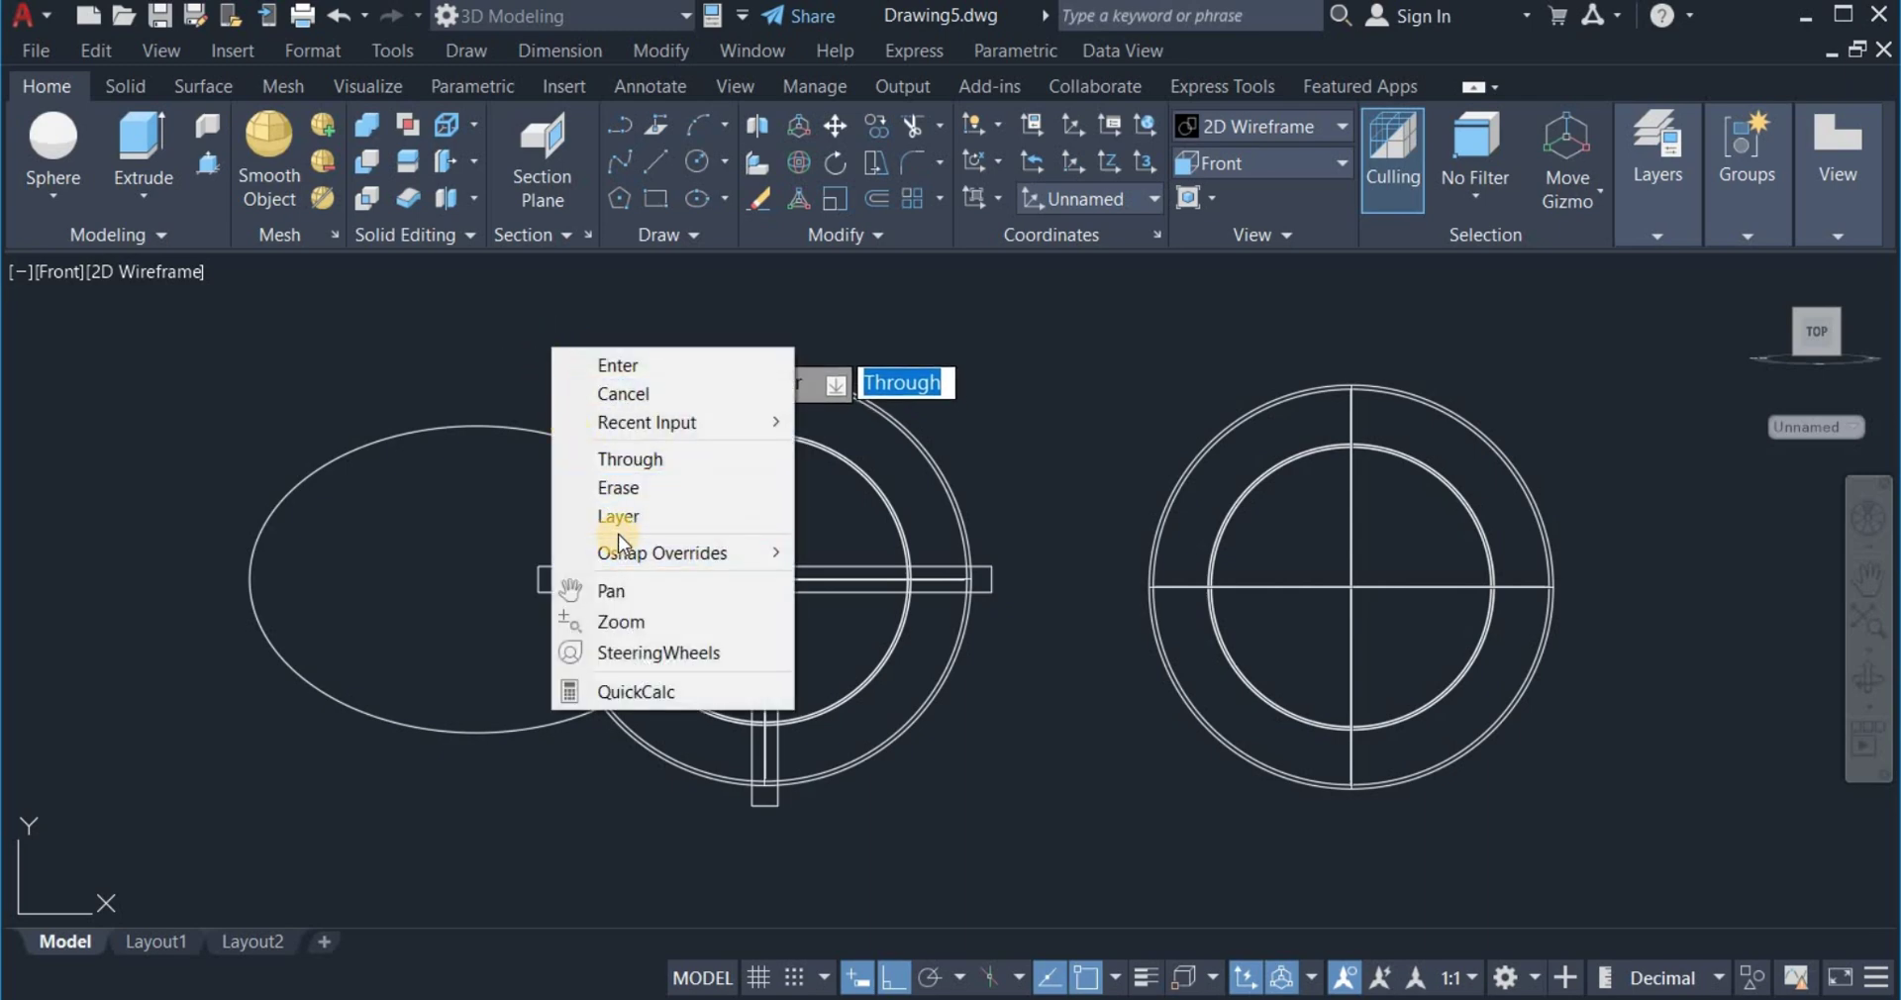
pyautogui.press('Escape')
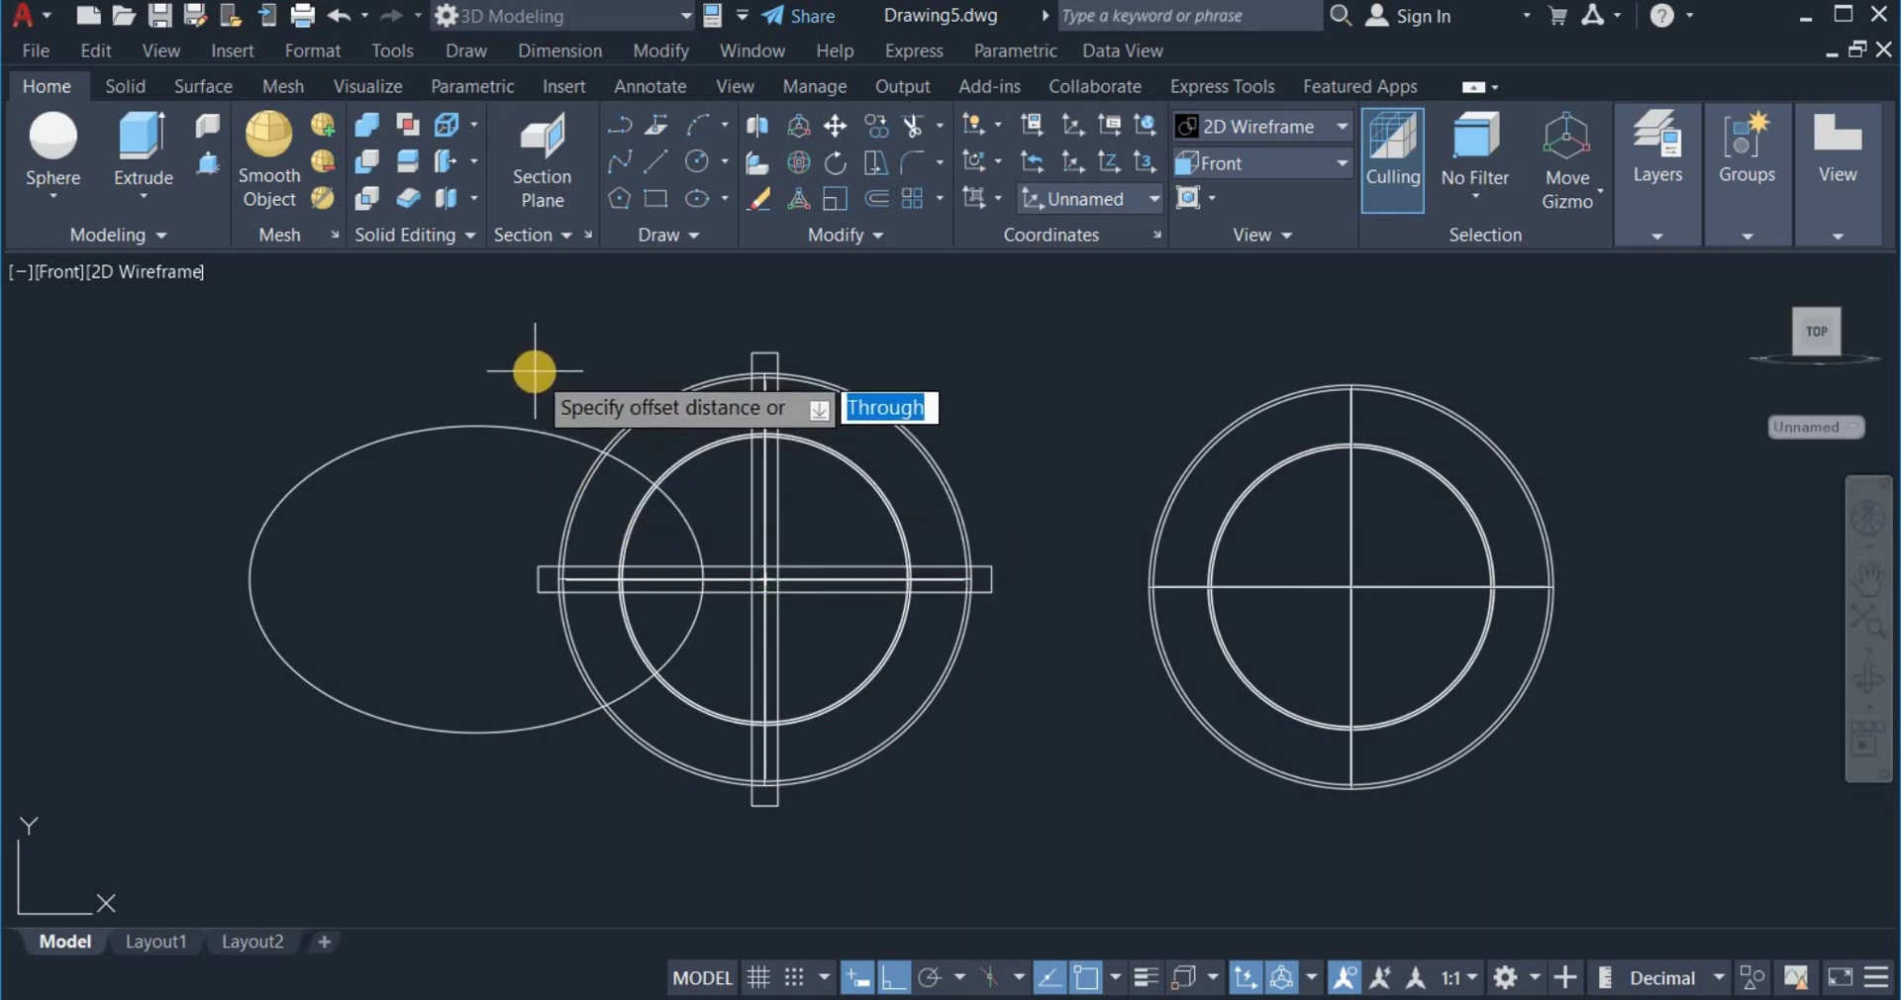
pyautogui.press('Return')
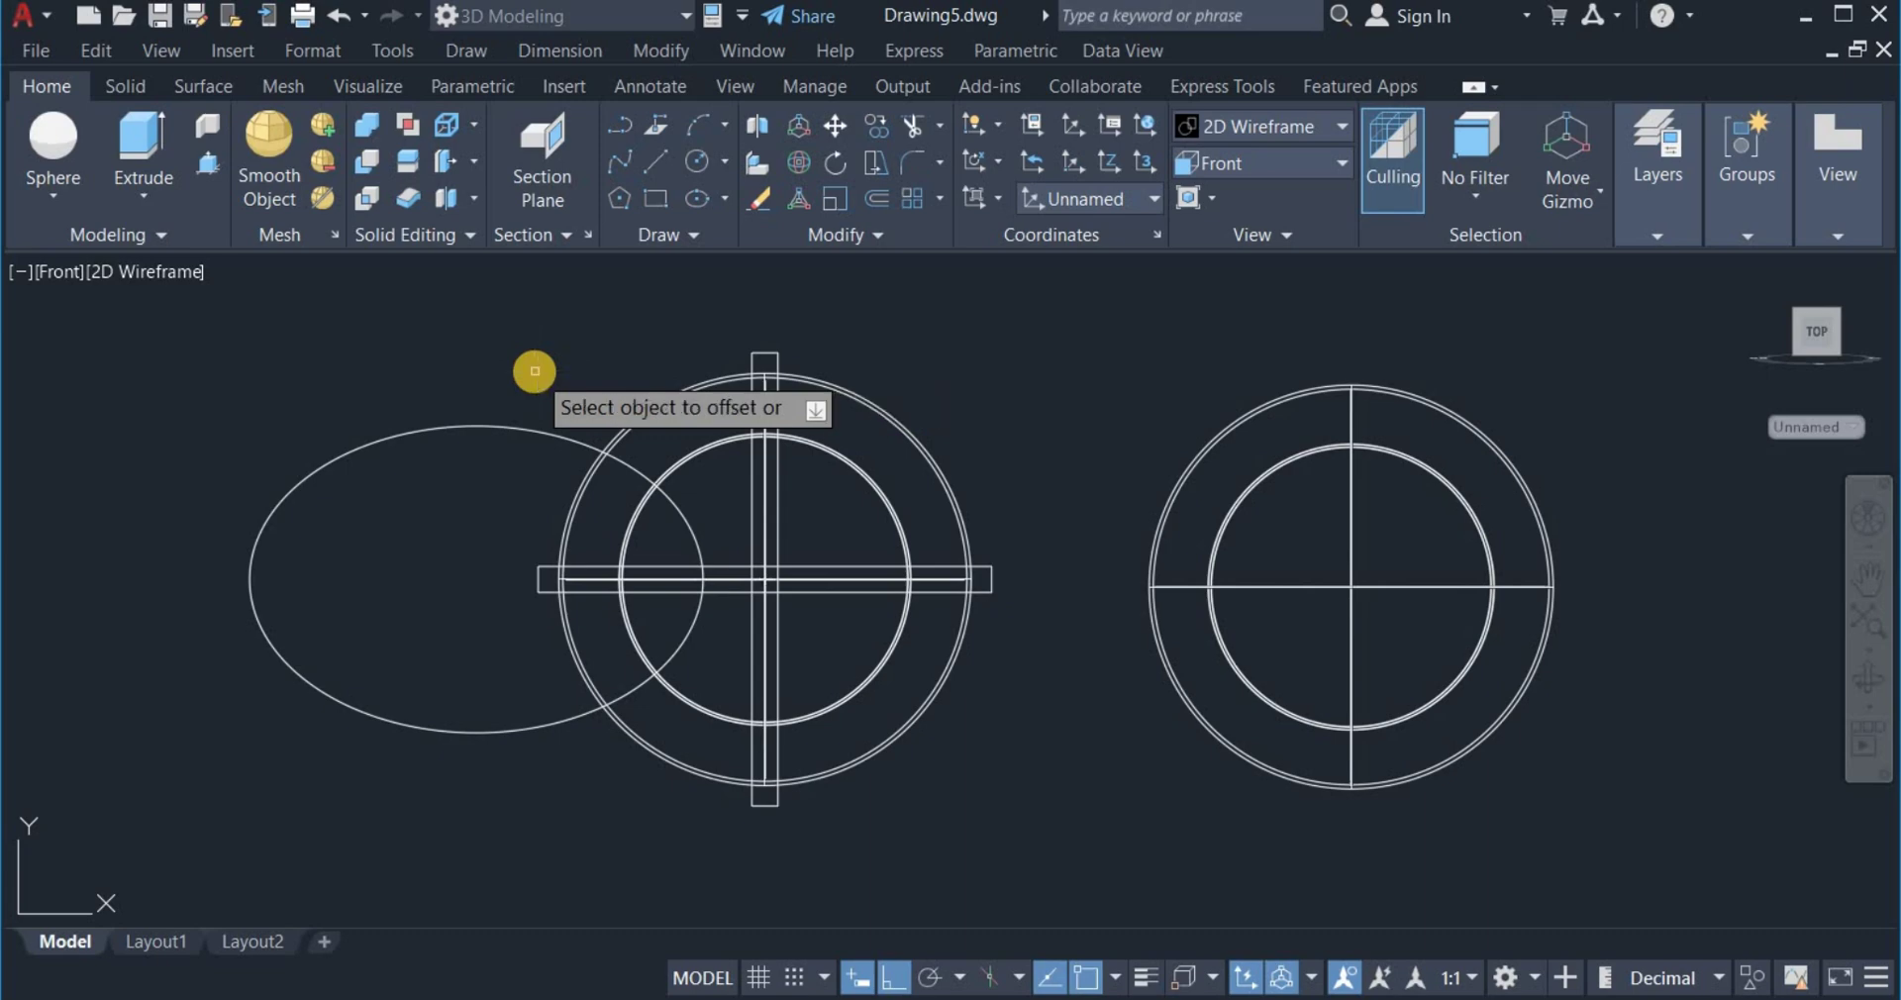
pyautogui.click(505, 428)
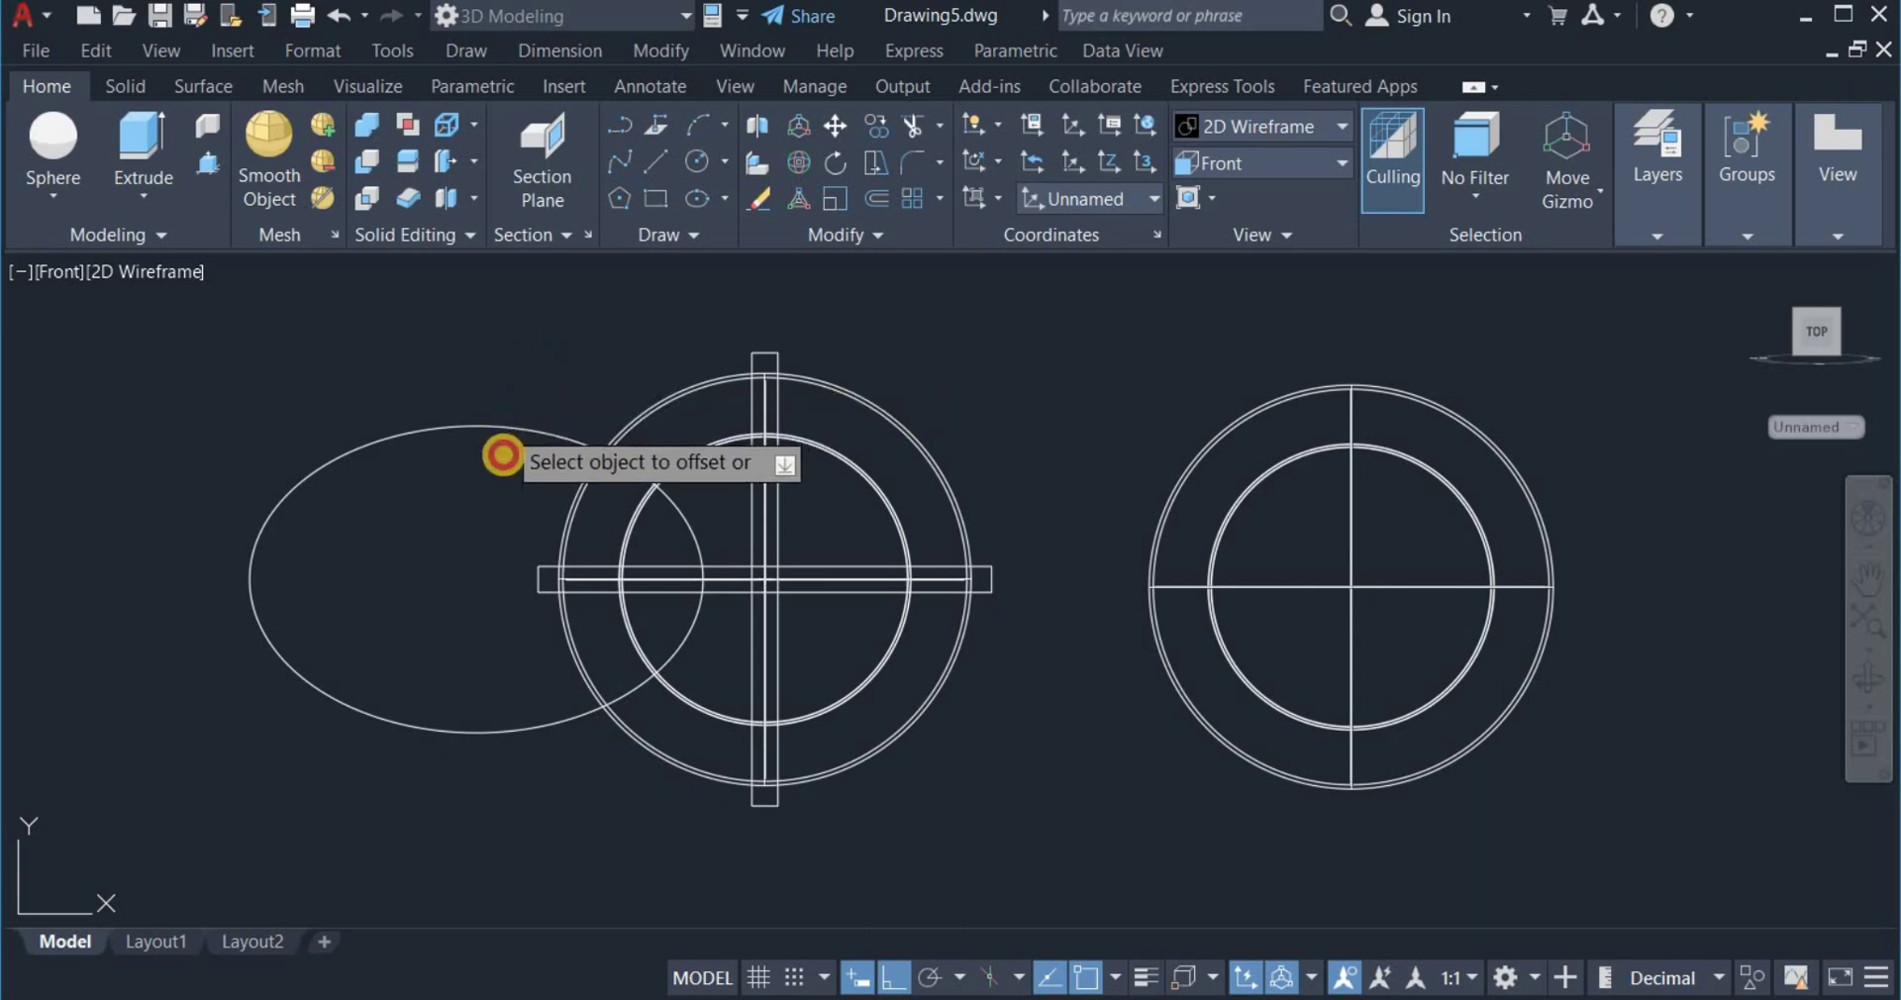
pyautogui.click(496, 479)
pyautogui.rightClick(529, 316)
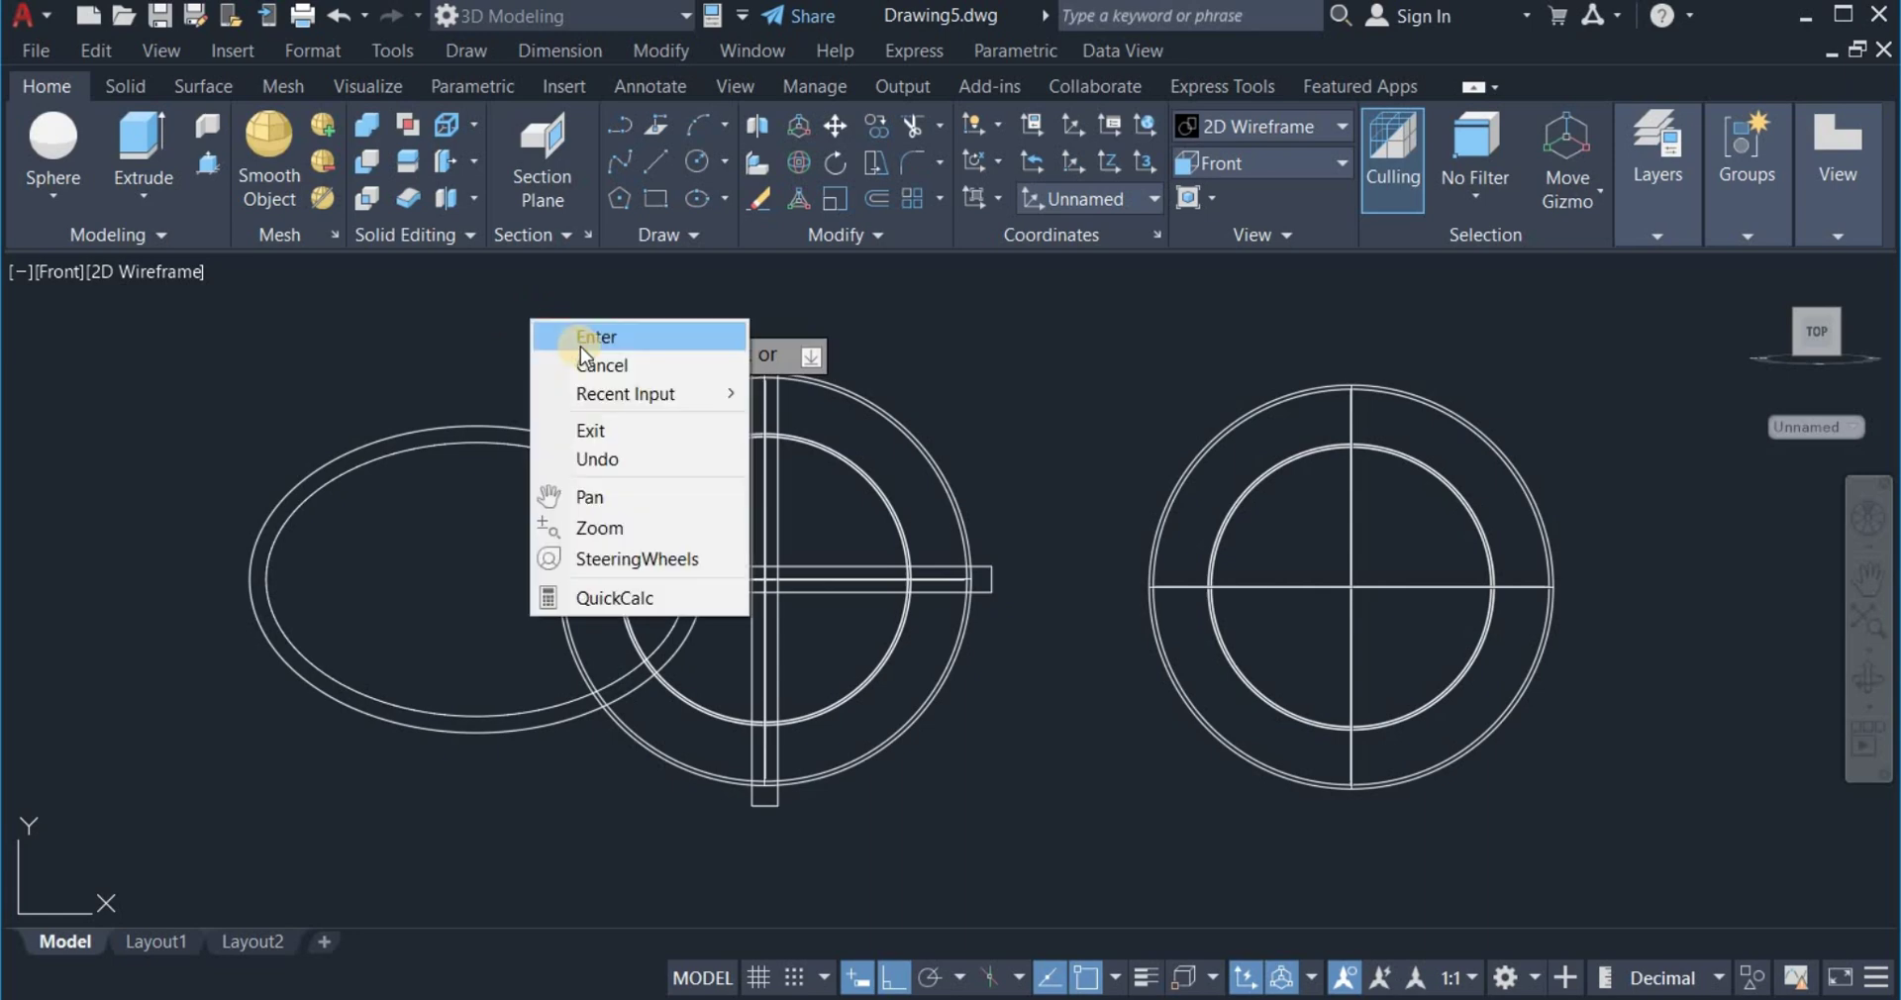
pyautogui.click(576, 332)
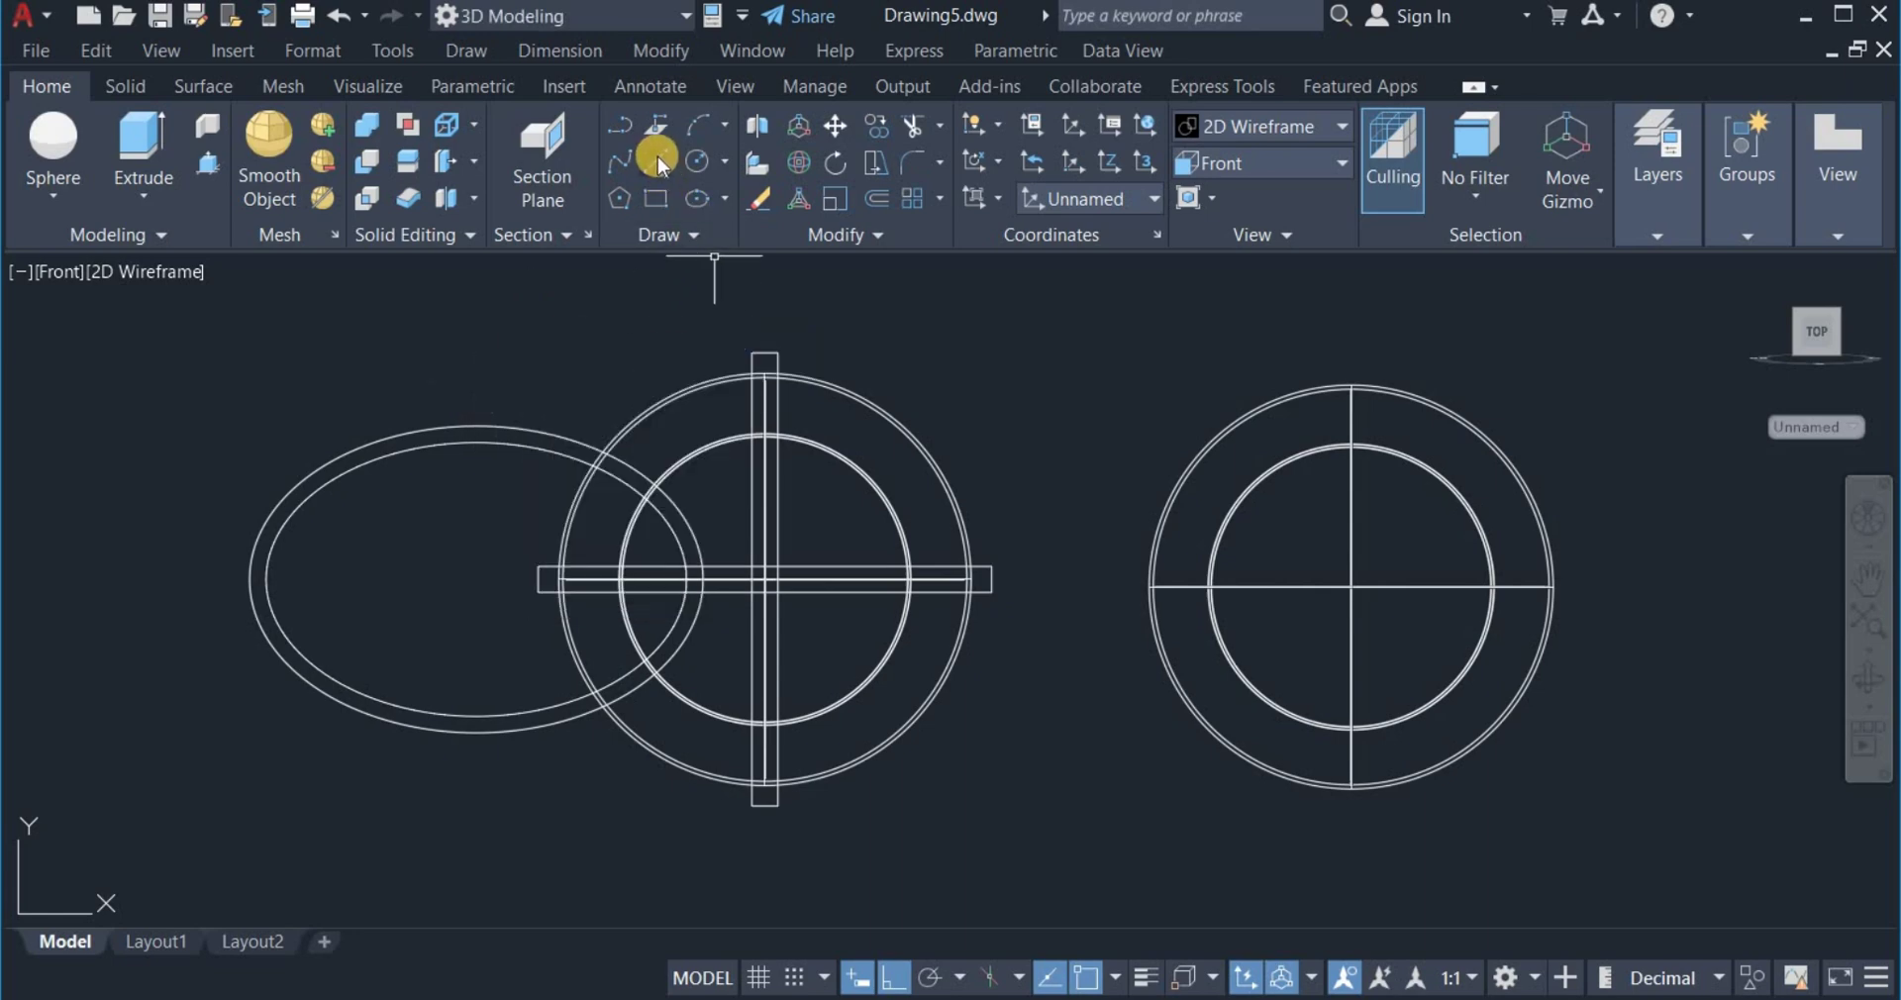
# Draw a vertical line about 100 mm long through both ellipses, just left of the horizontal rectangle's left end.
pyautogui.click(656, 158)
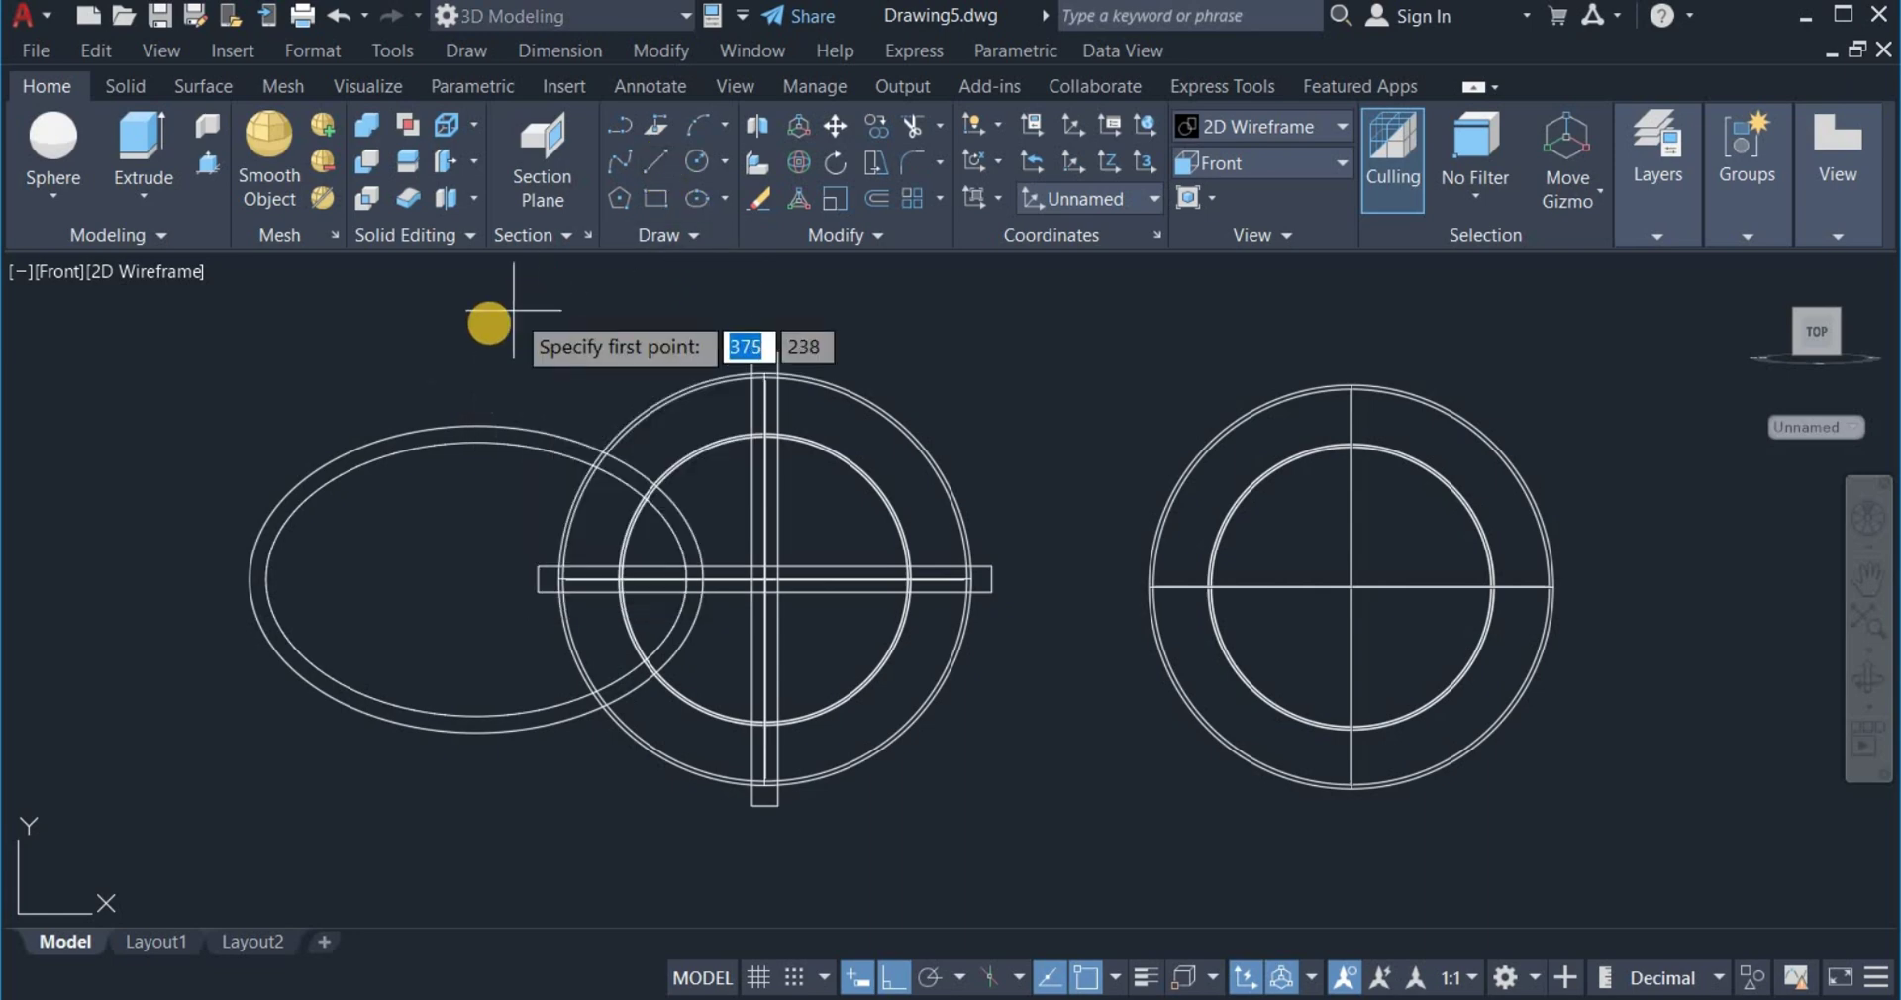
pyautogui.click(509, 390)
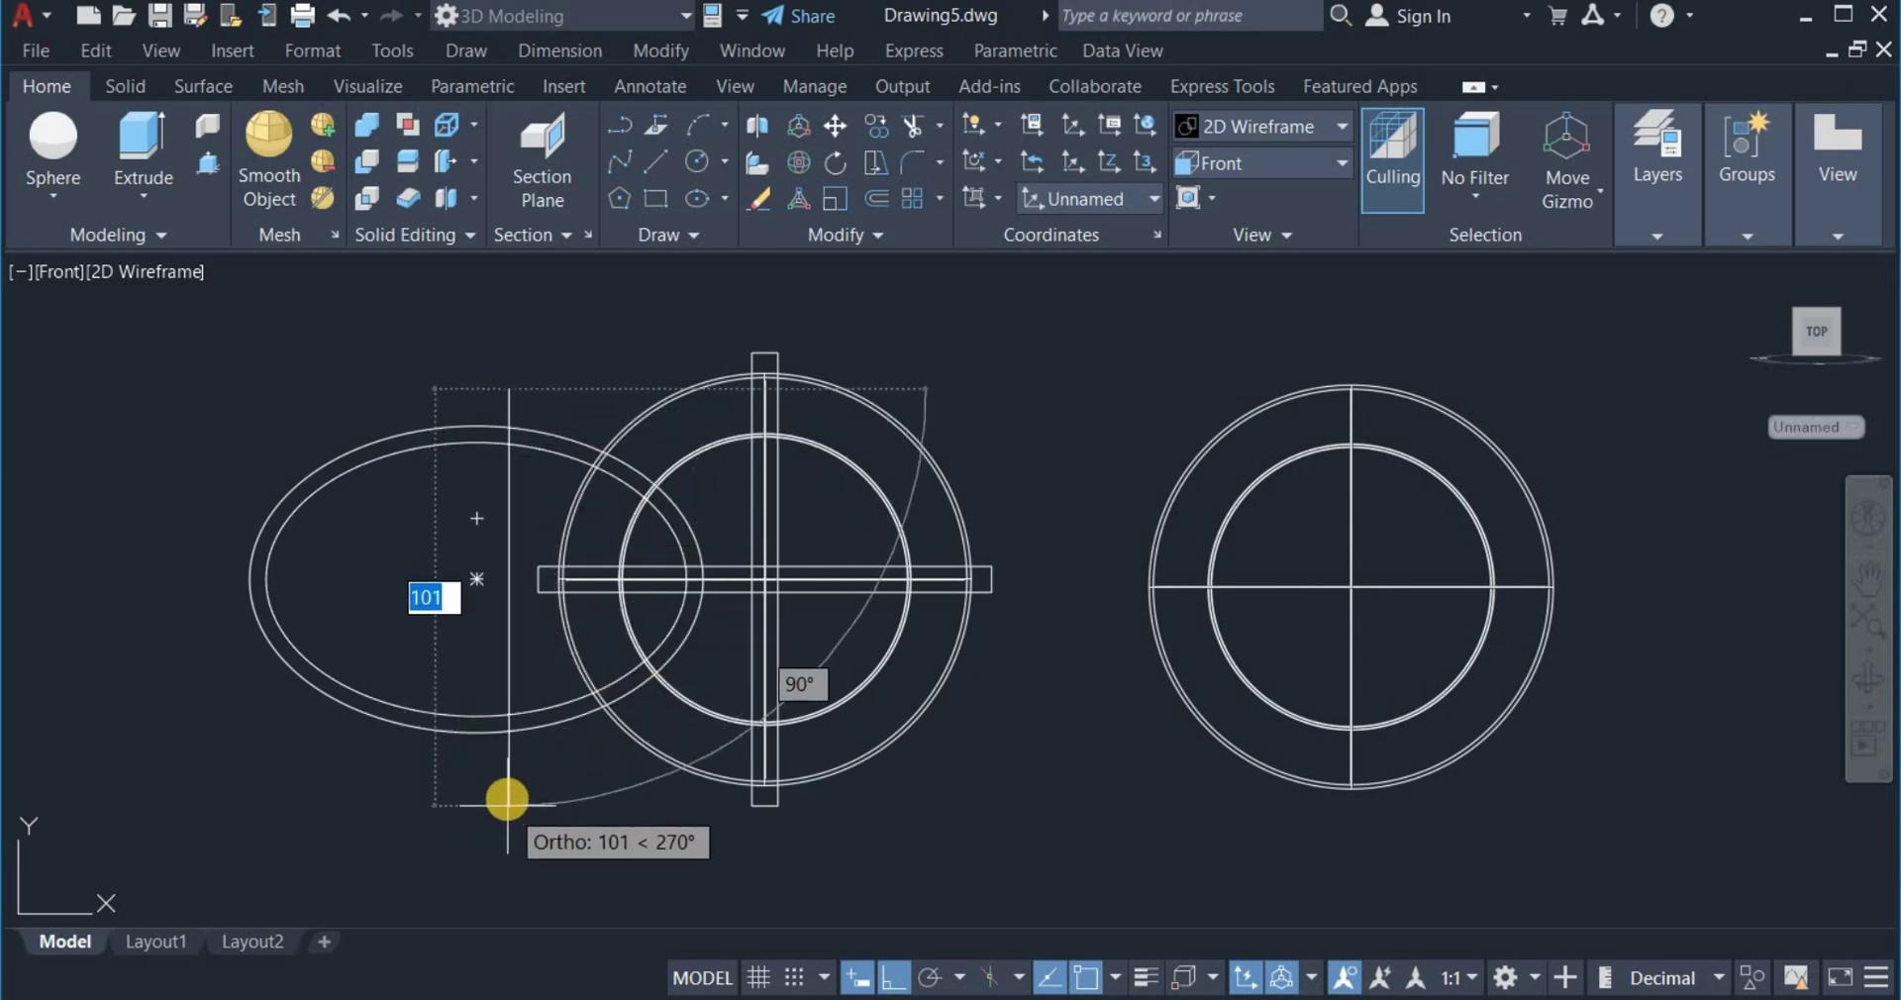
pyautogui.click(507, 798)
pyautogui.rightClick(514, 795)
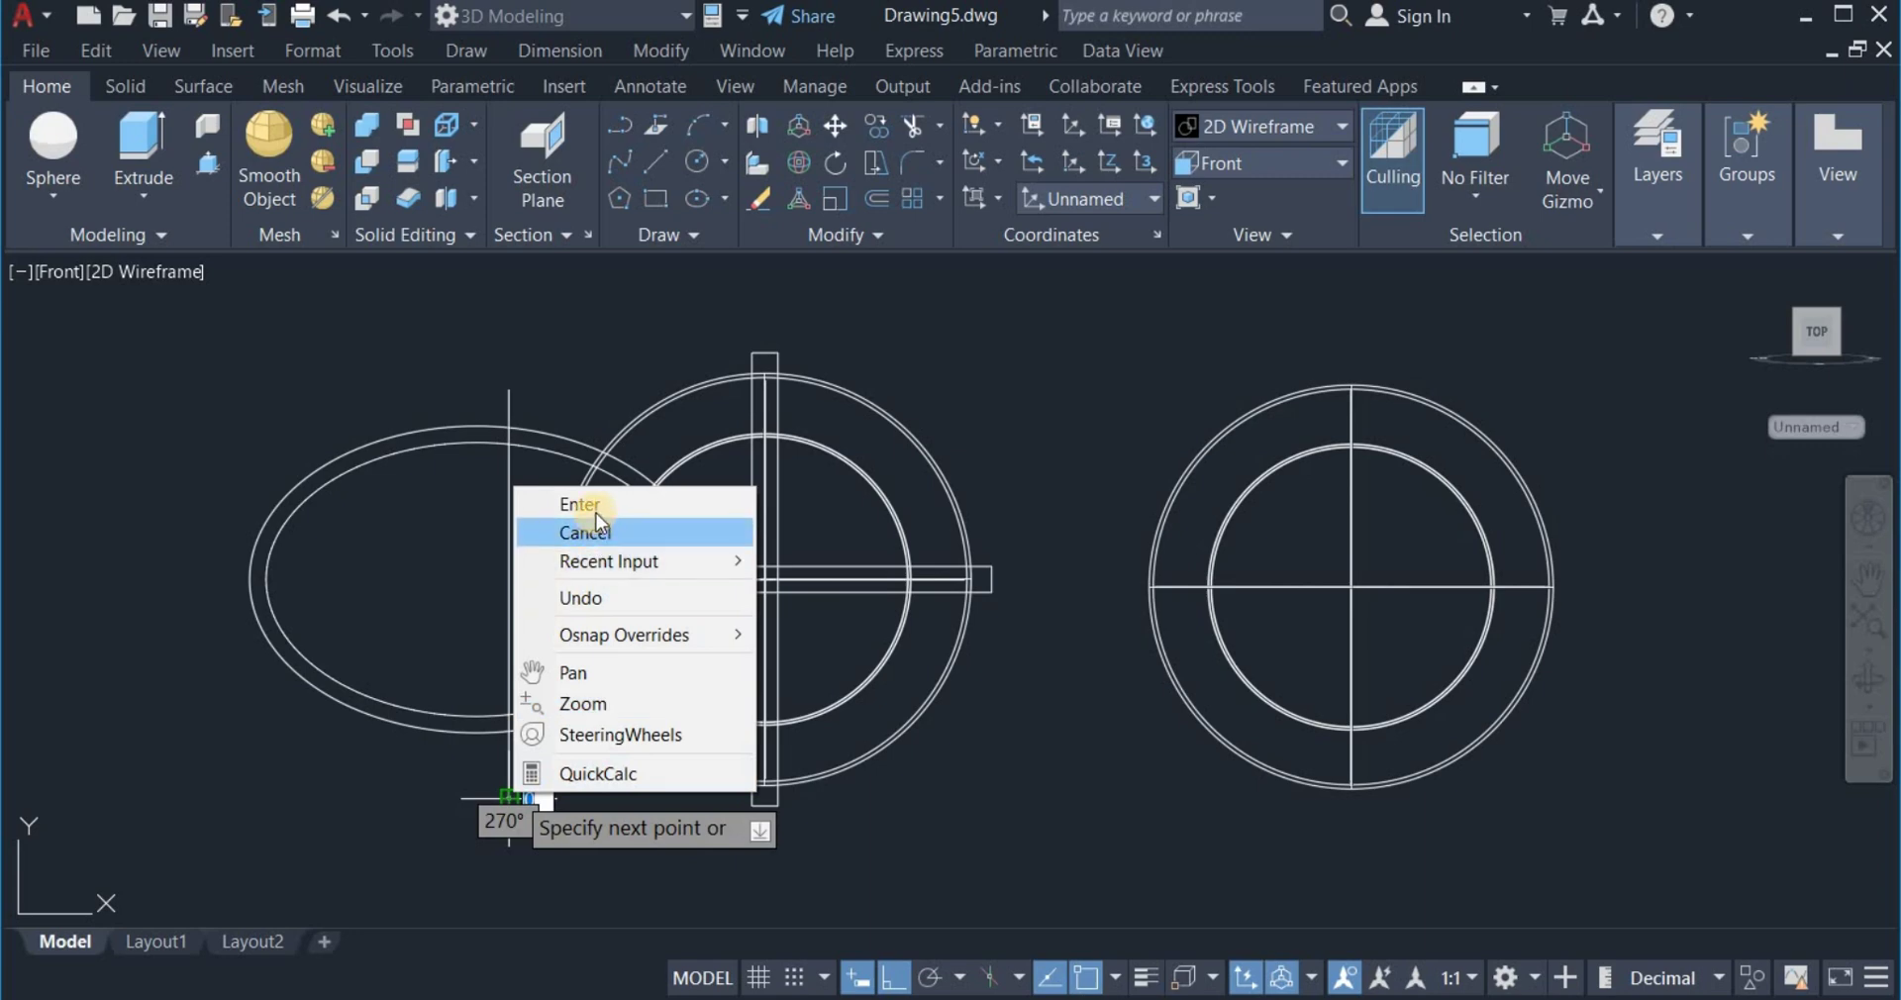
pyautogui.click(592, 505)
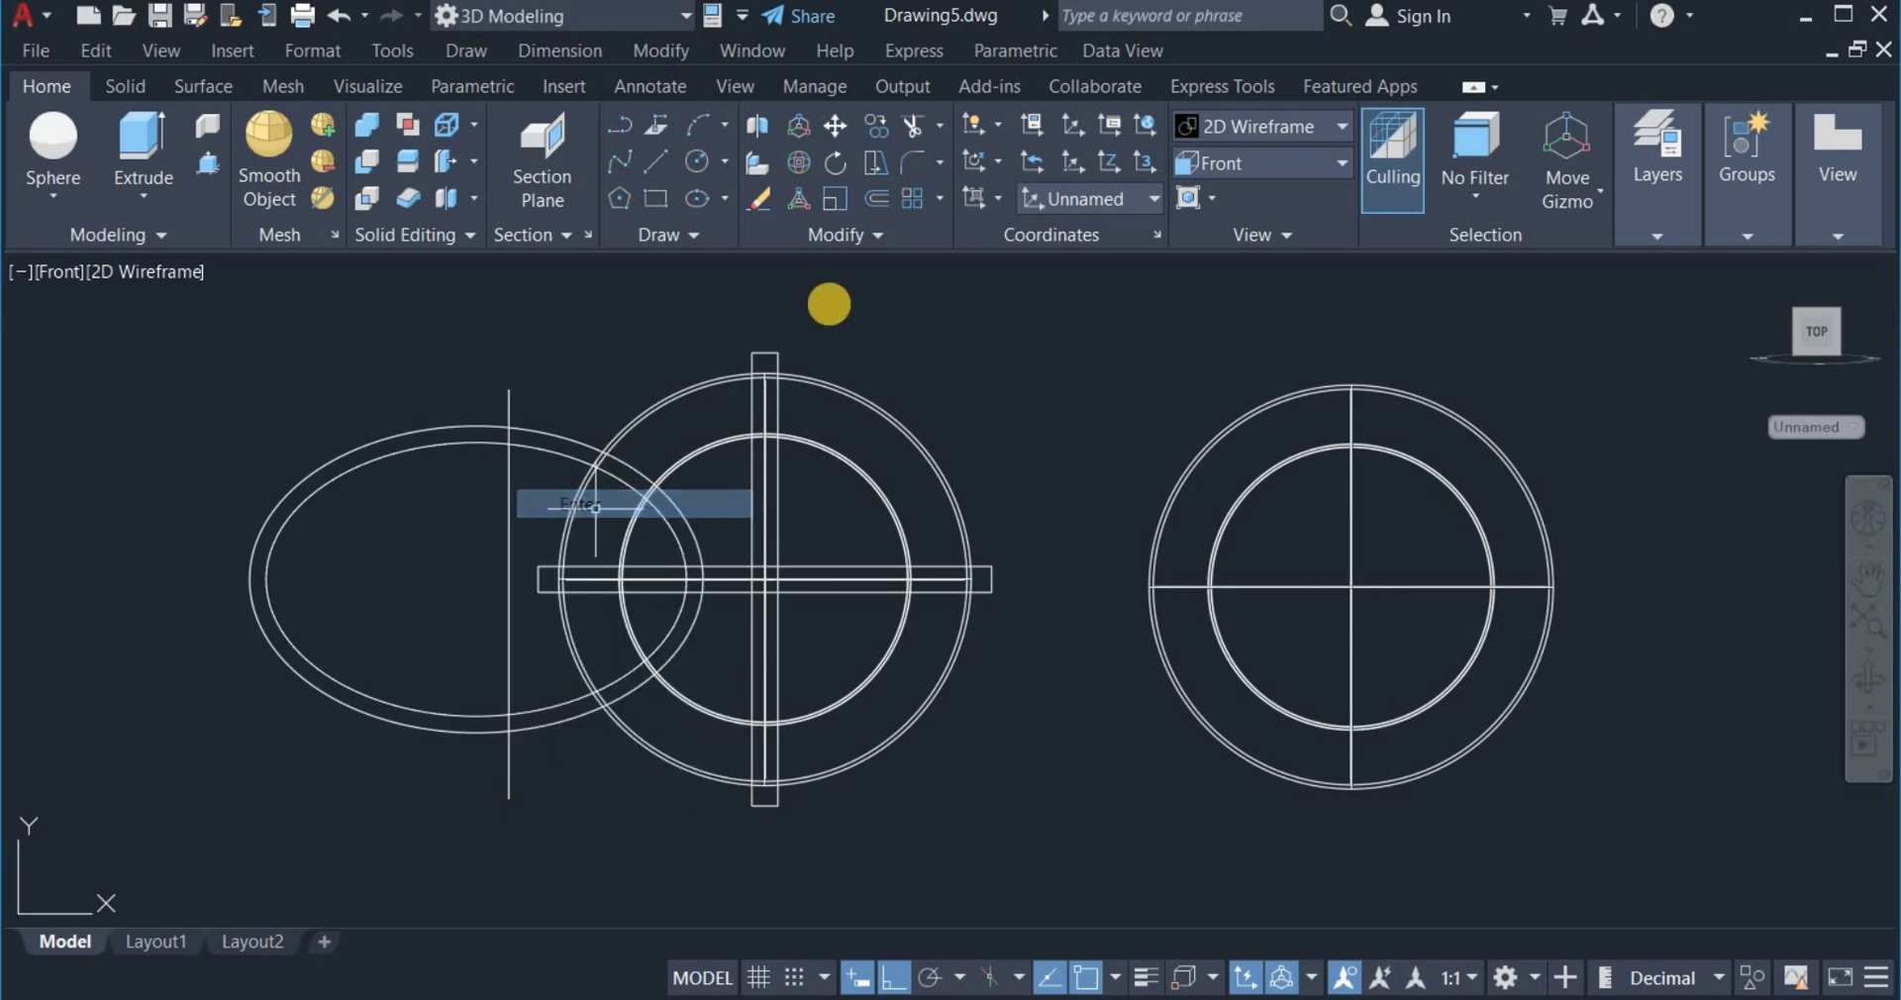
# Trim both ellipses to the left of the vertical line and cut out the line's portion inside the inner ellipse.
pyautogui.click(906, 121)
pyautogui.click(336, 458)
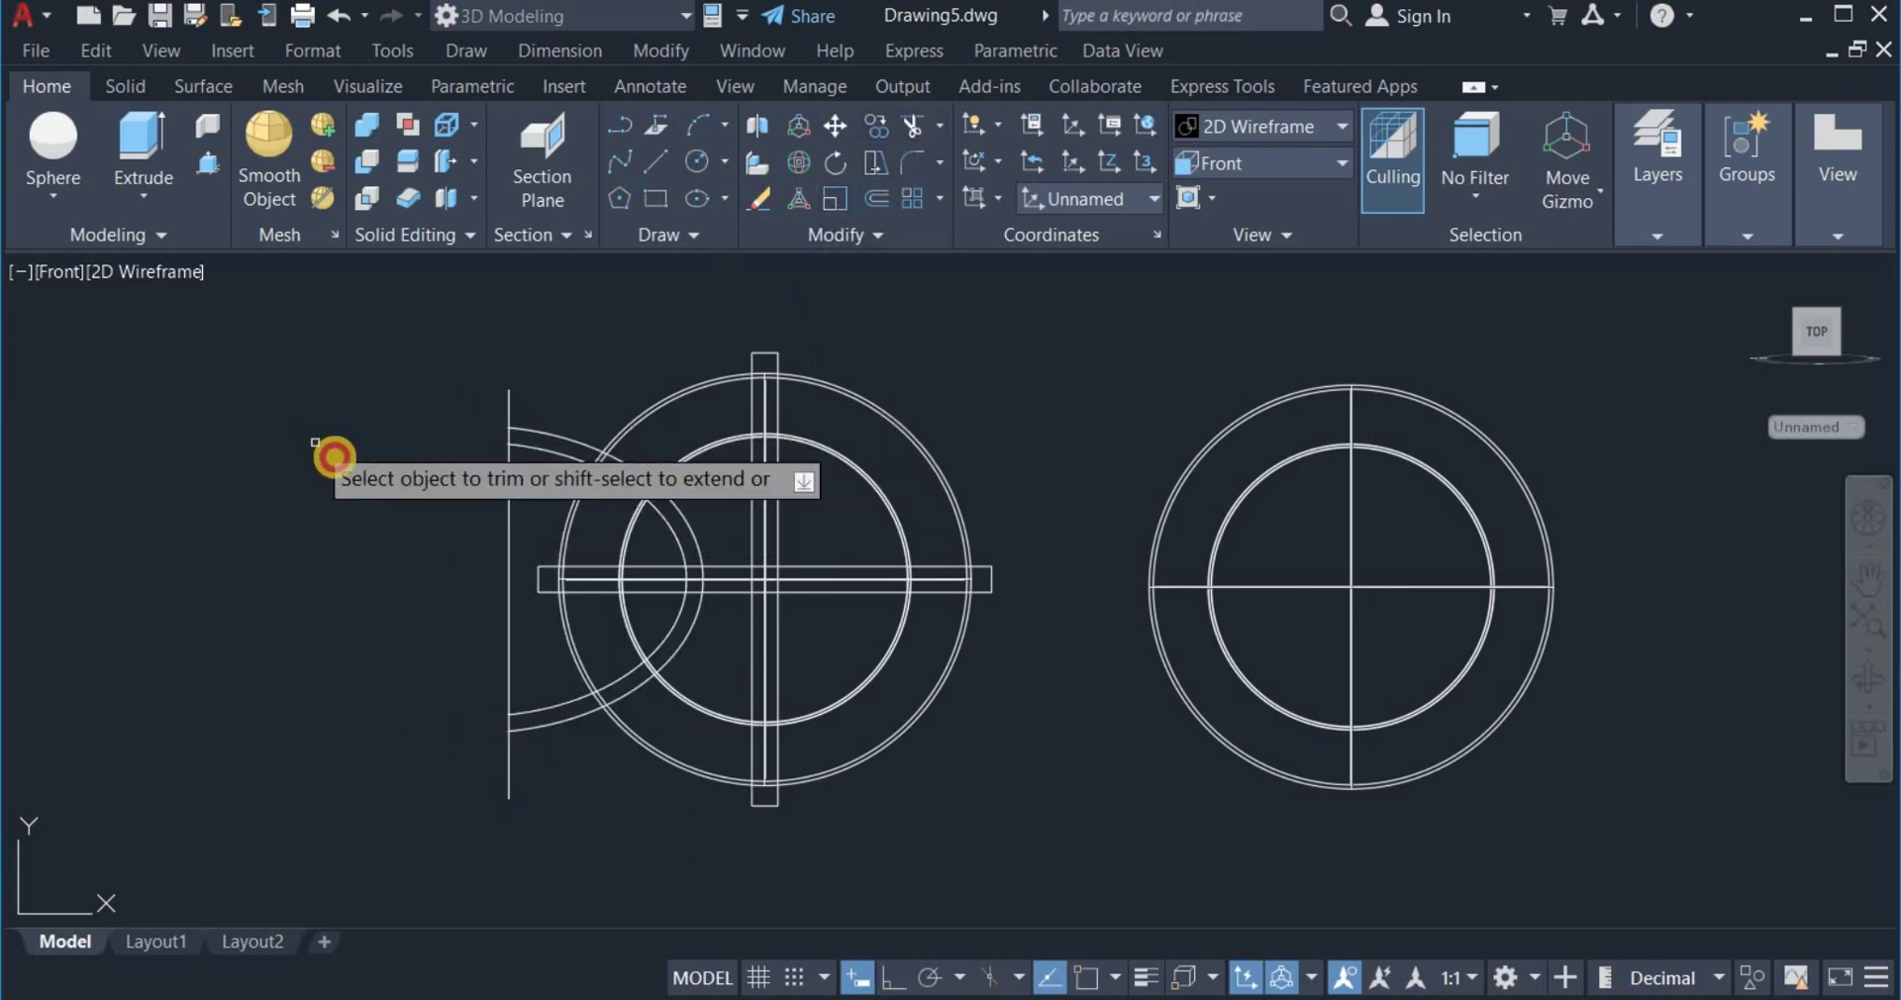
pyautogui.click(509, 485)
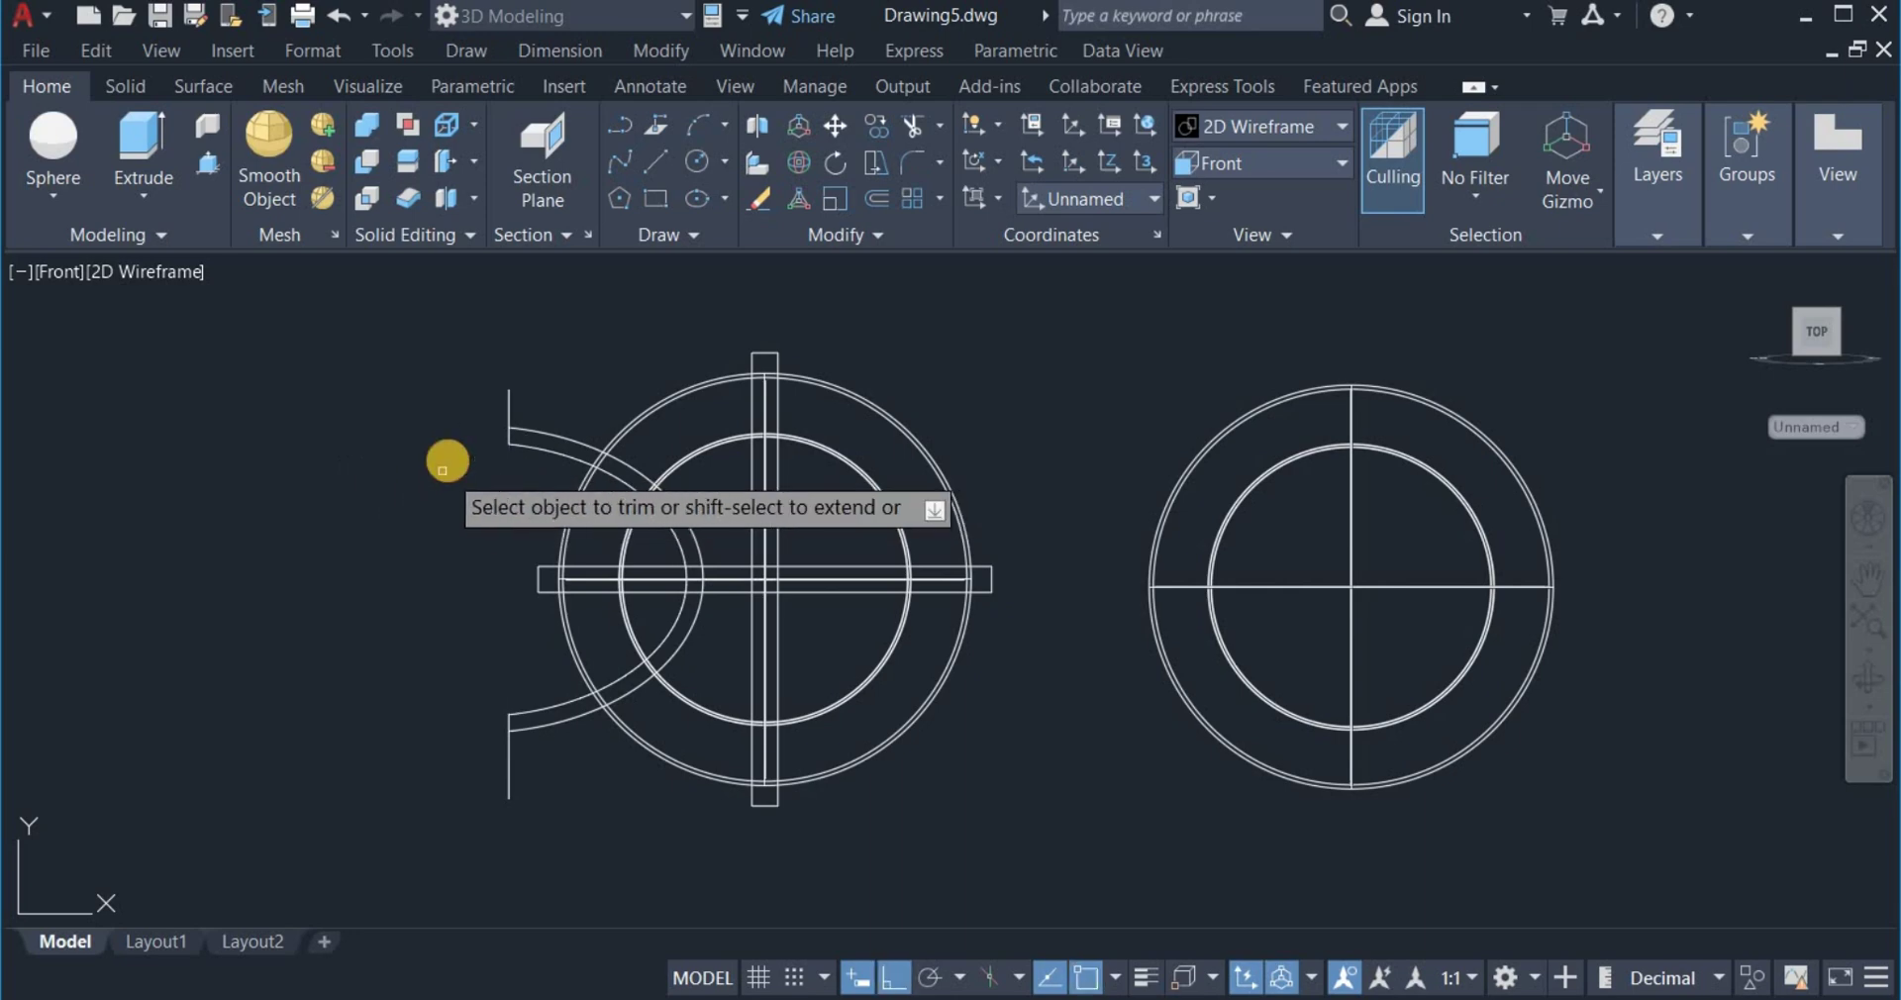
pyautogui.rightClick(420, 429)
pyautogui.click(440, 449)
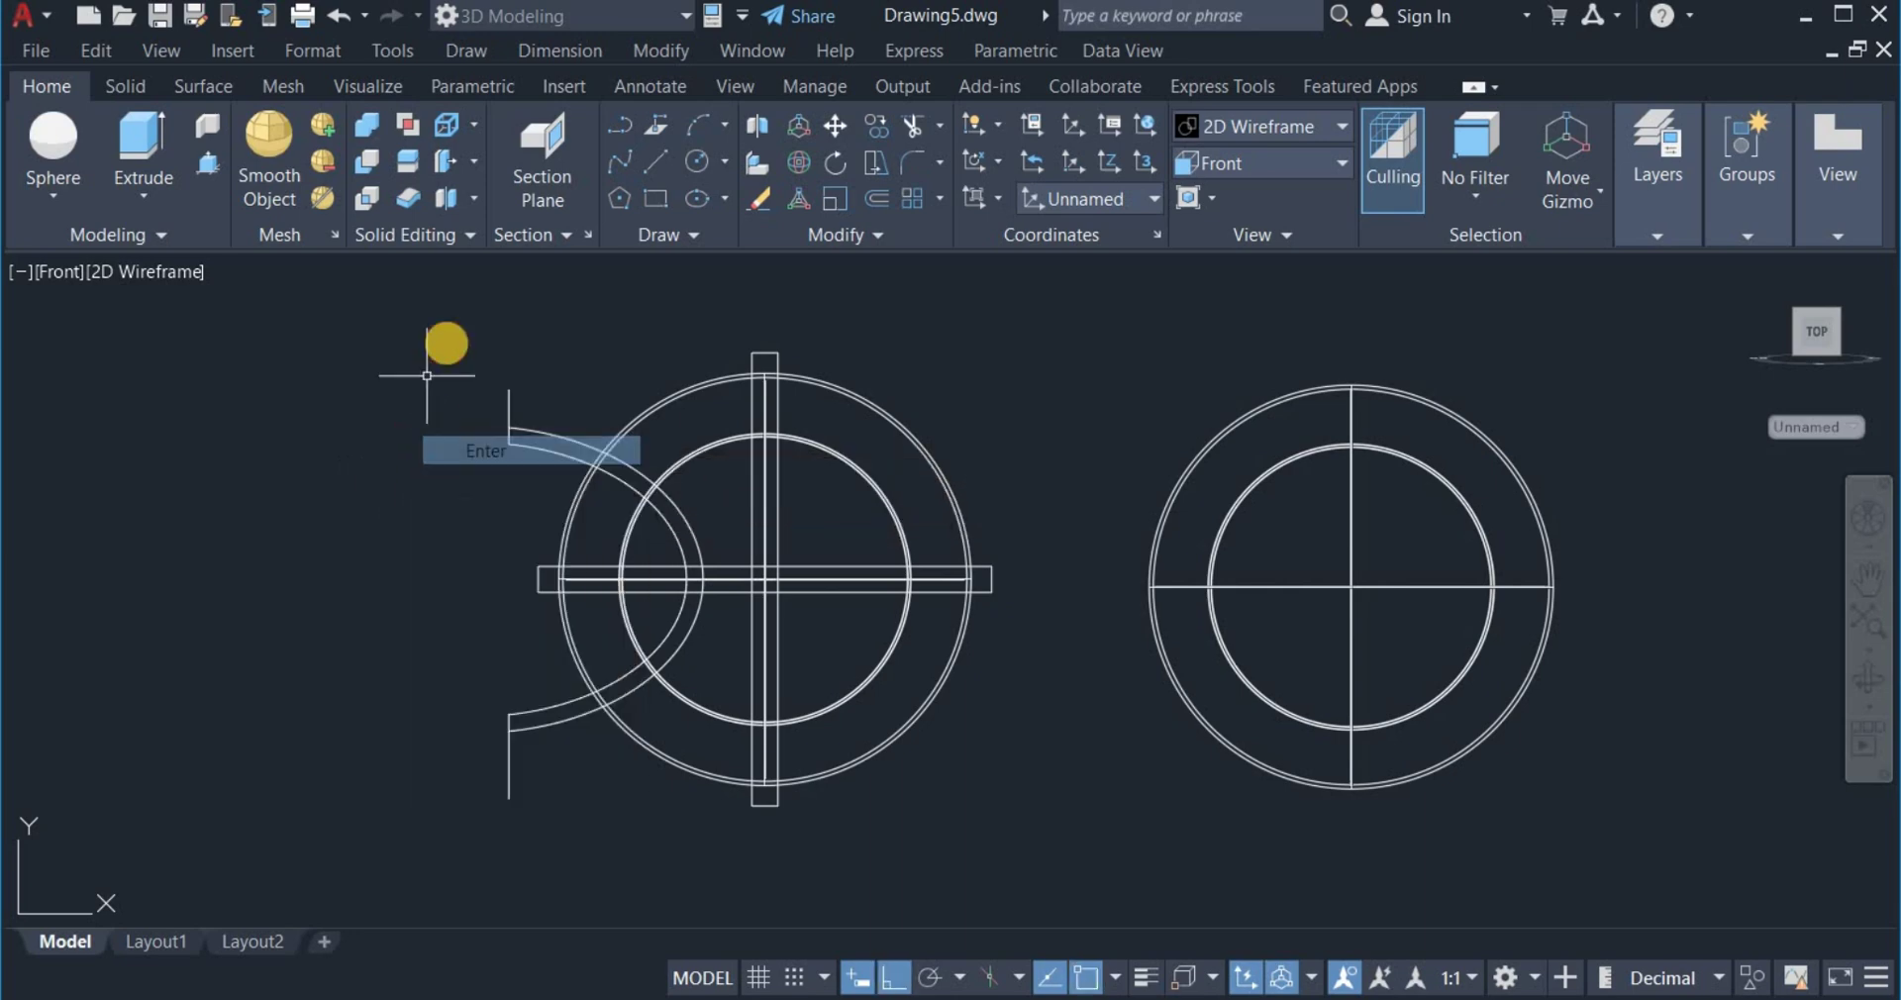
# Erase the two leftover pieces of the vertical line at the ends of the elliptical arcs.
pyautogui.click(448, 342)
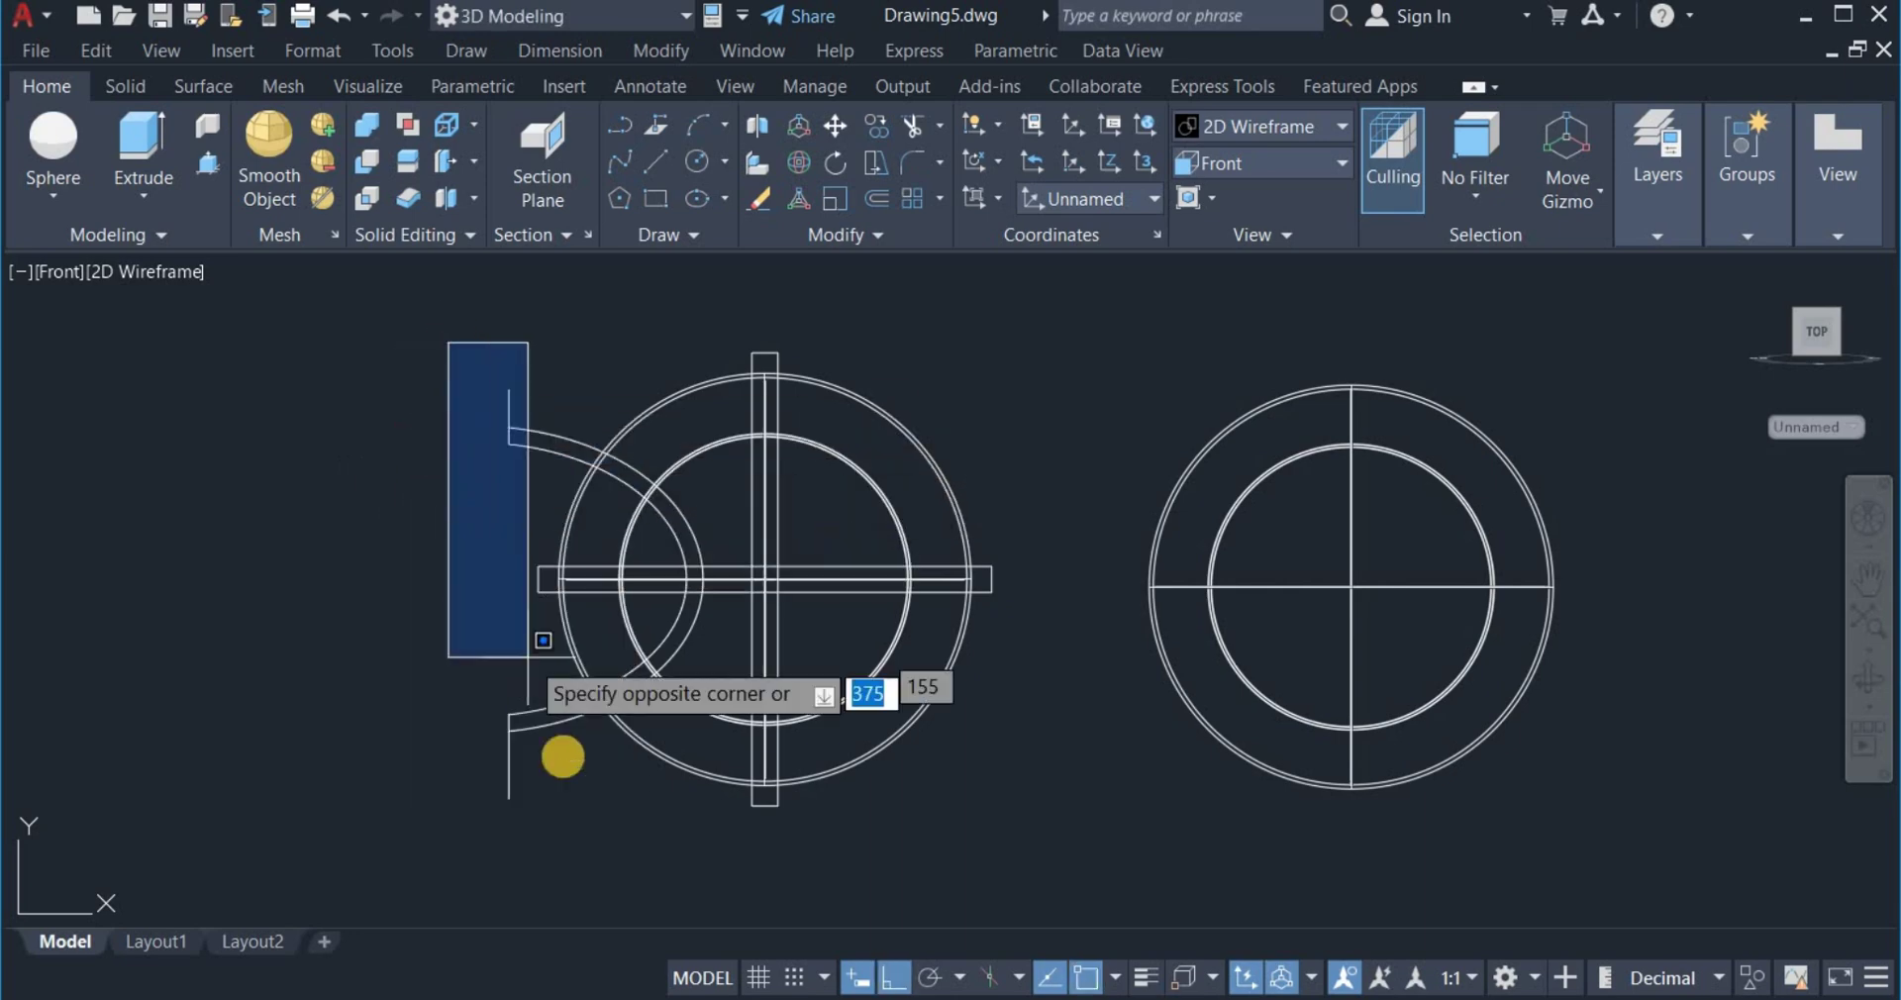
pyautogui.click(552, 845)
pyautogui.rightClick(551, 842)
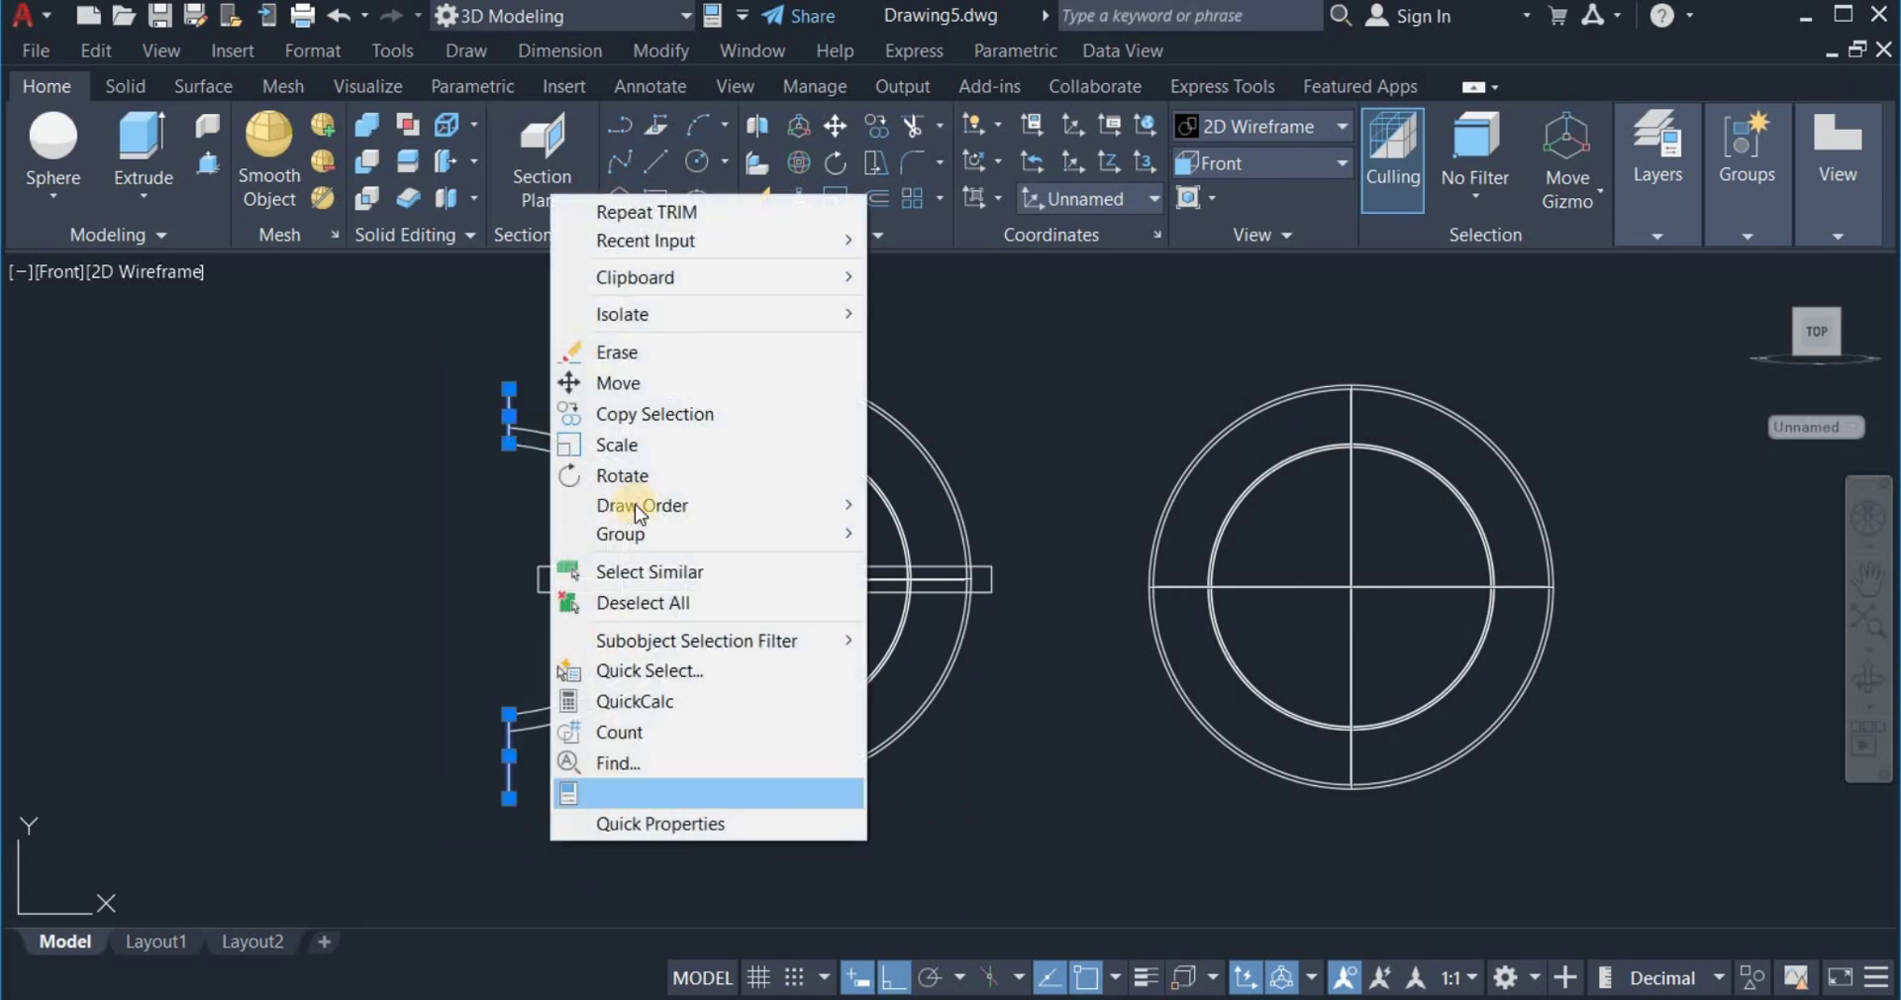
pyautogui.click(633, 352)
# Close the upper end of the elliptical band with a short vertical line between the two arc endpoints.
pyautogui.scroll(5, 511, 436)
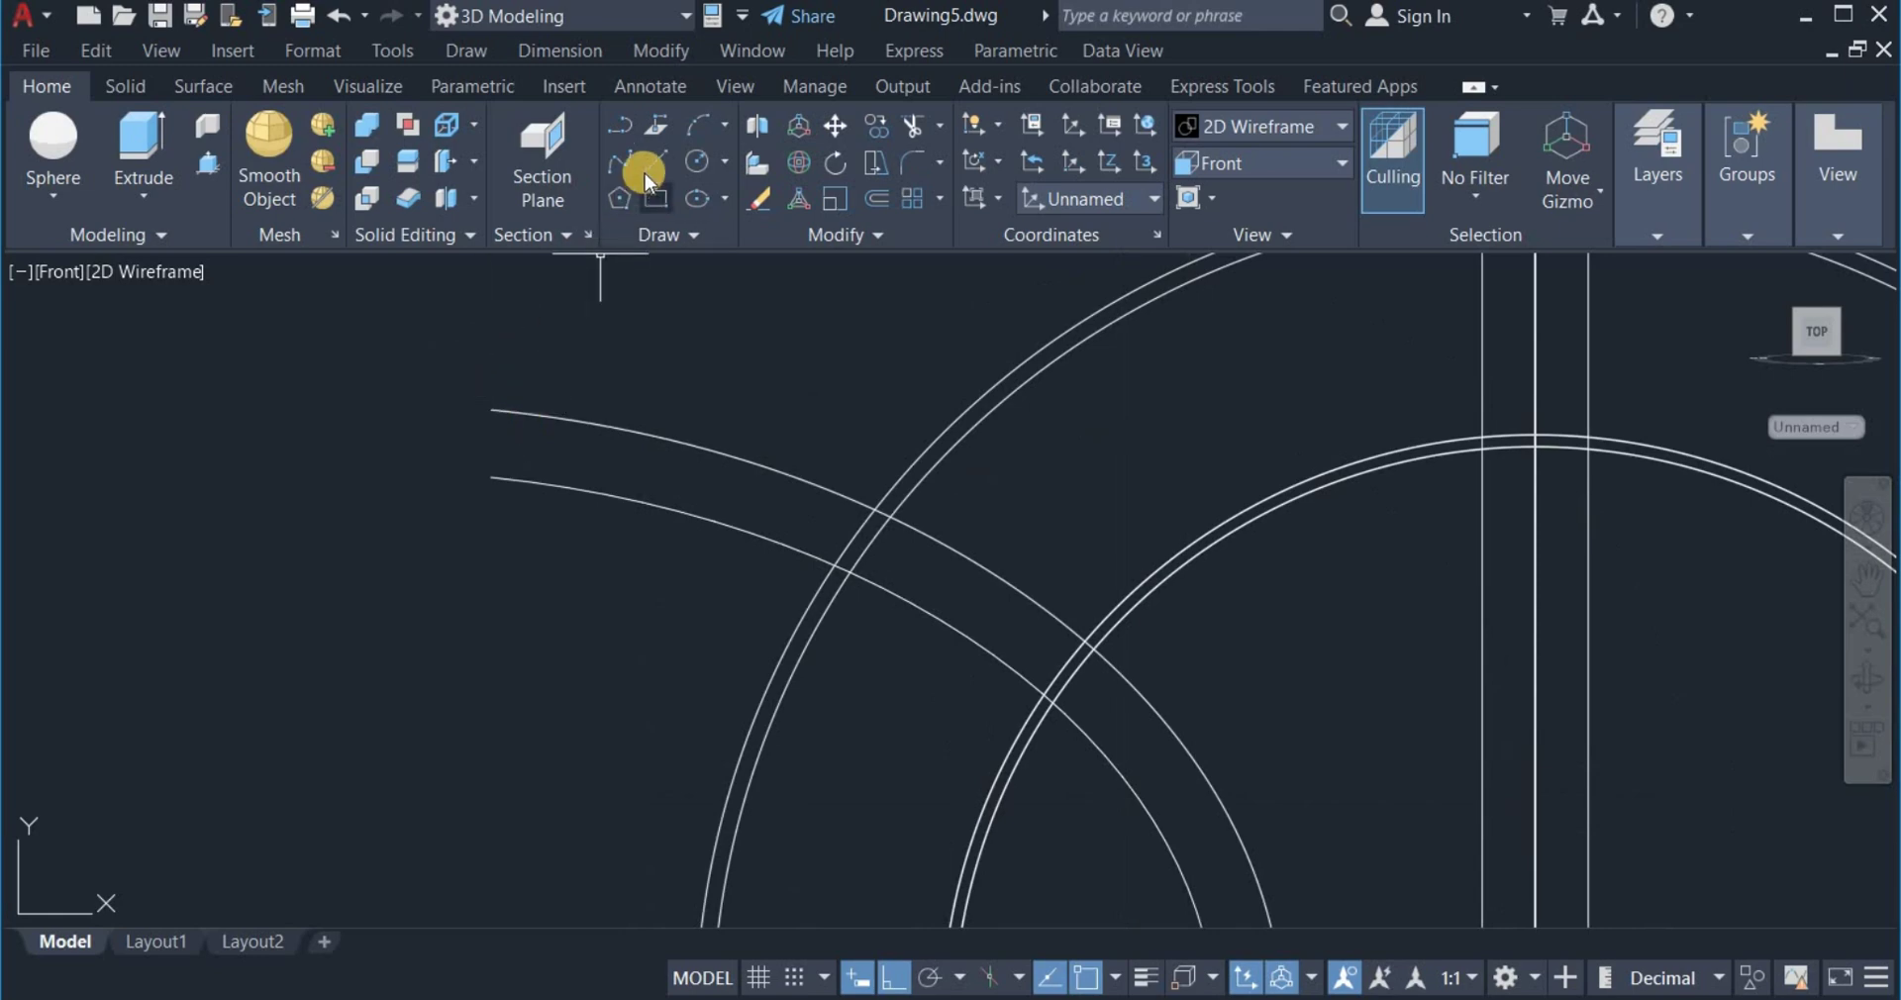
pyautogui.click(654, 163)
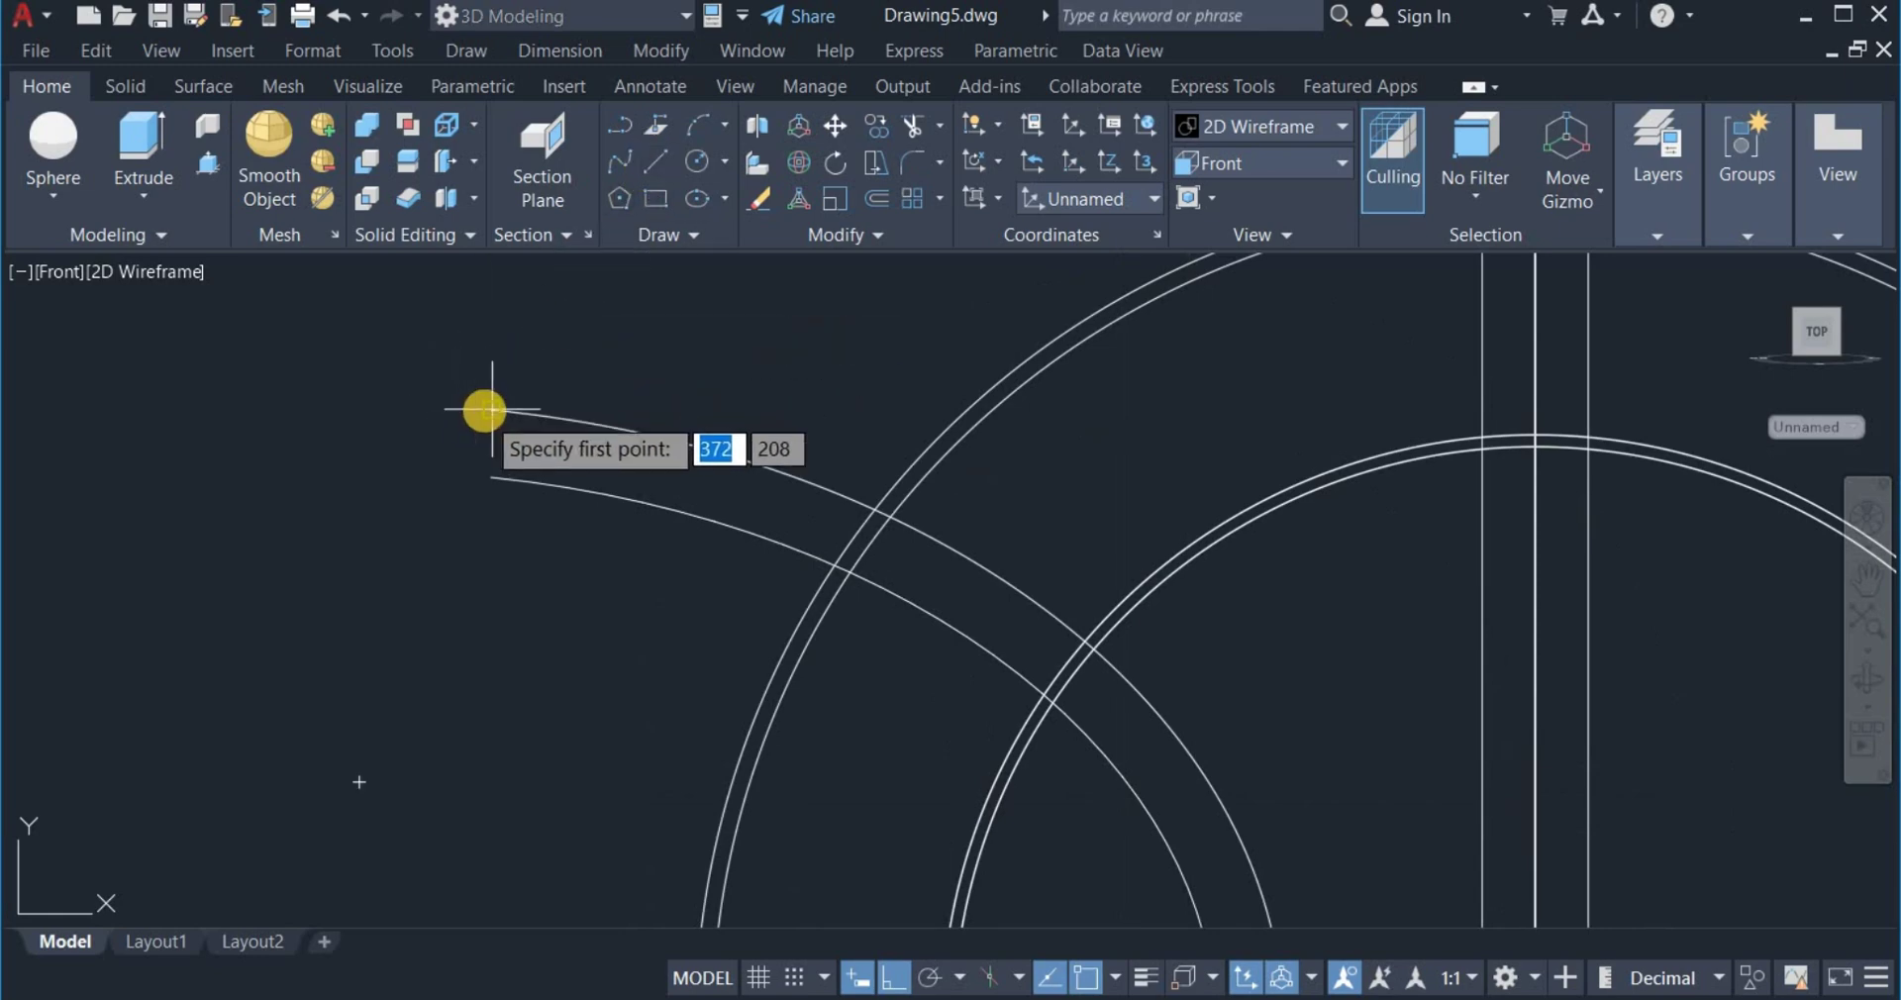
pyautogui.click(463, 418)
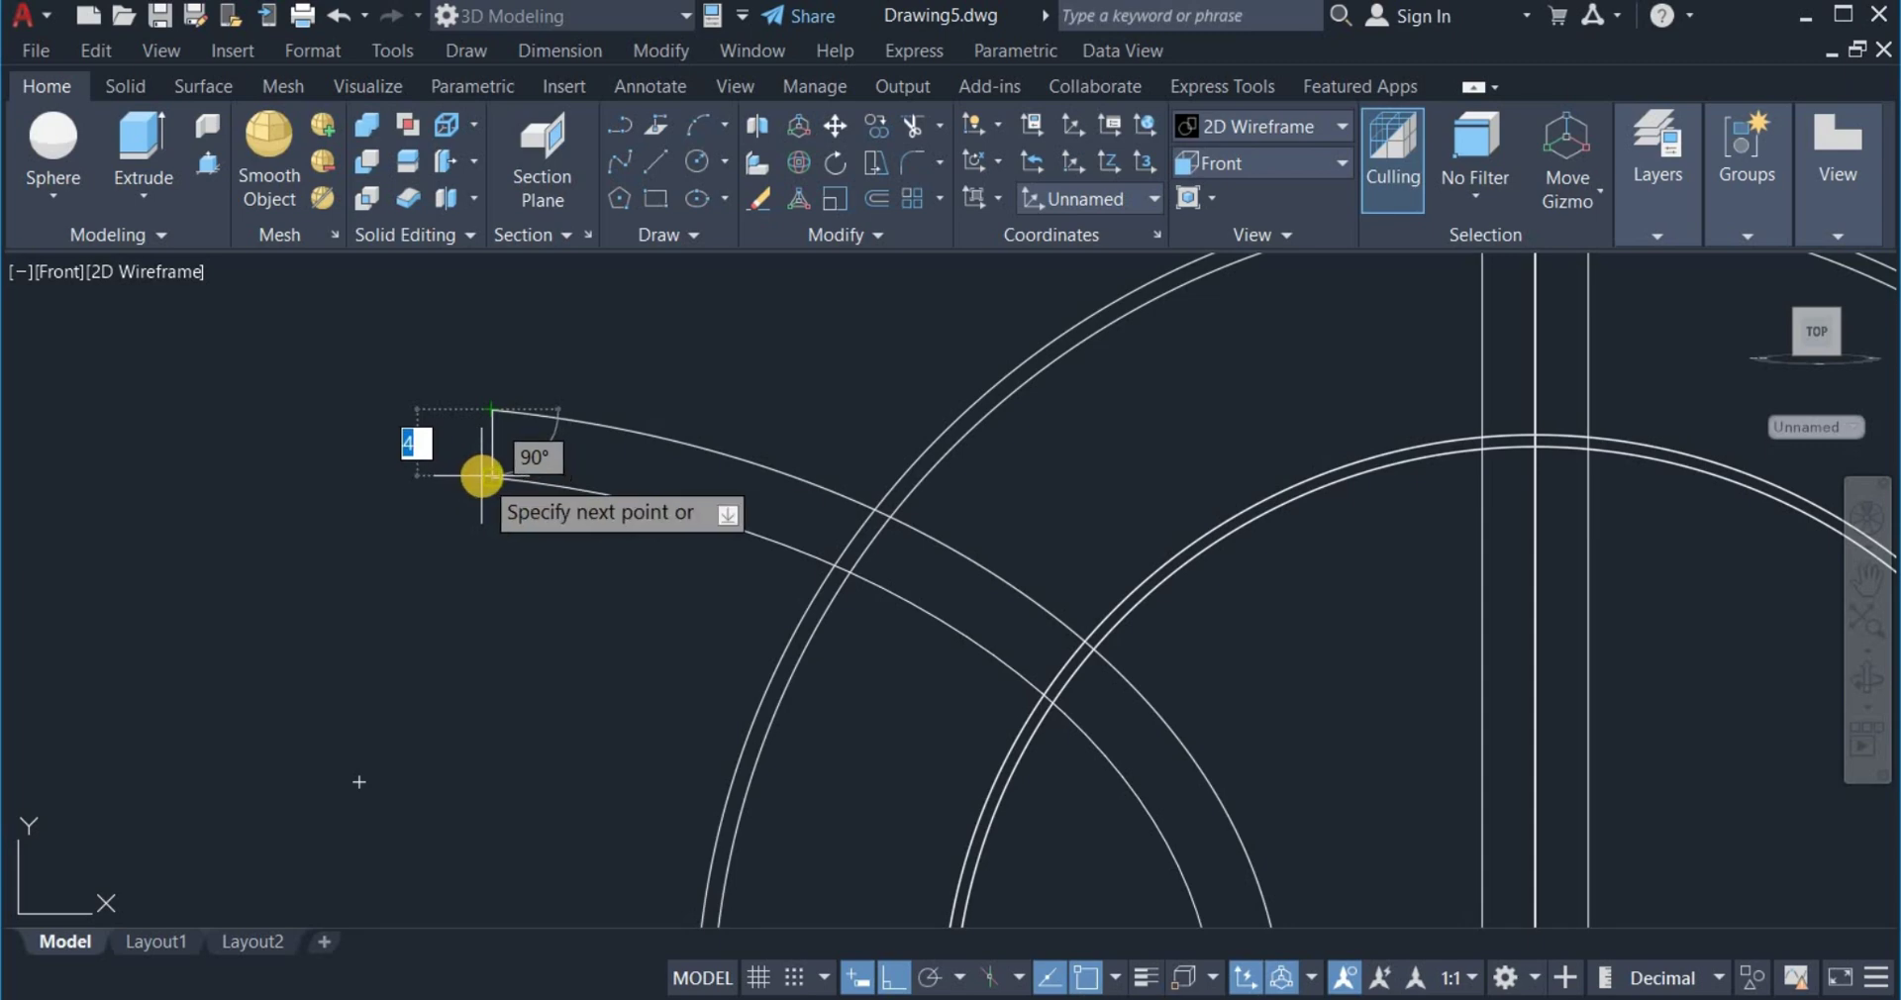
pyautogui.click(481, 478)
pyautogui.rightClick(564, 346)
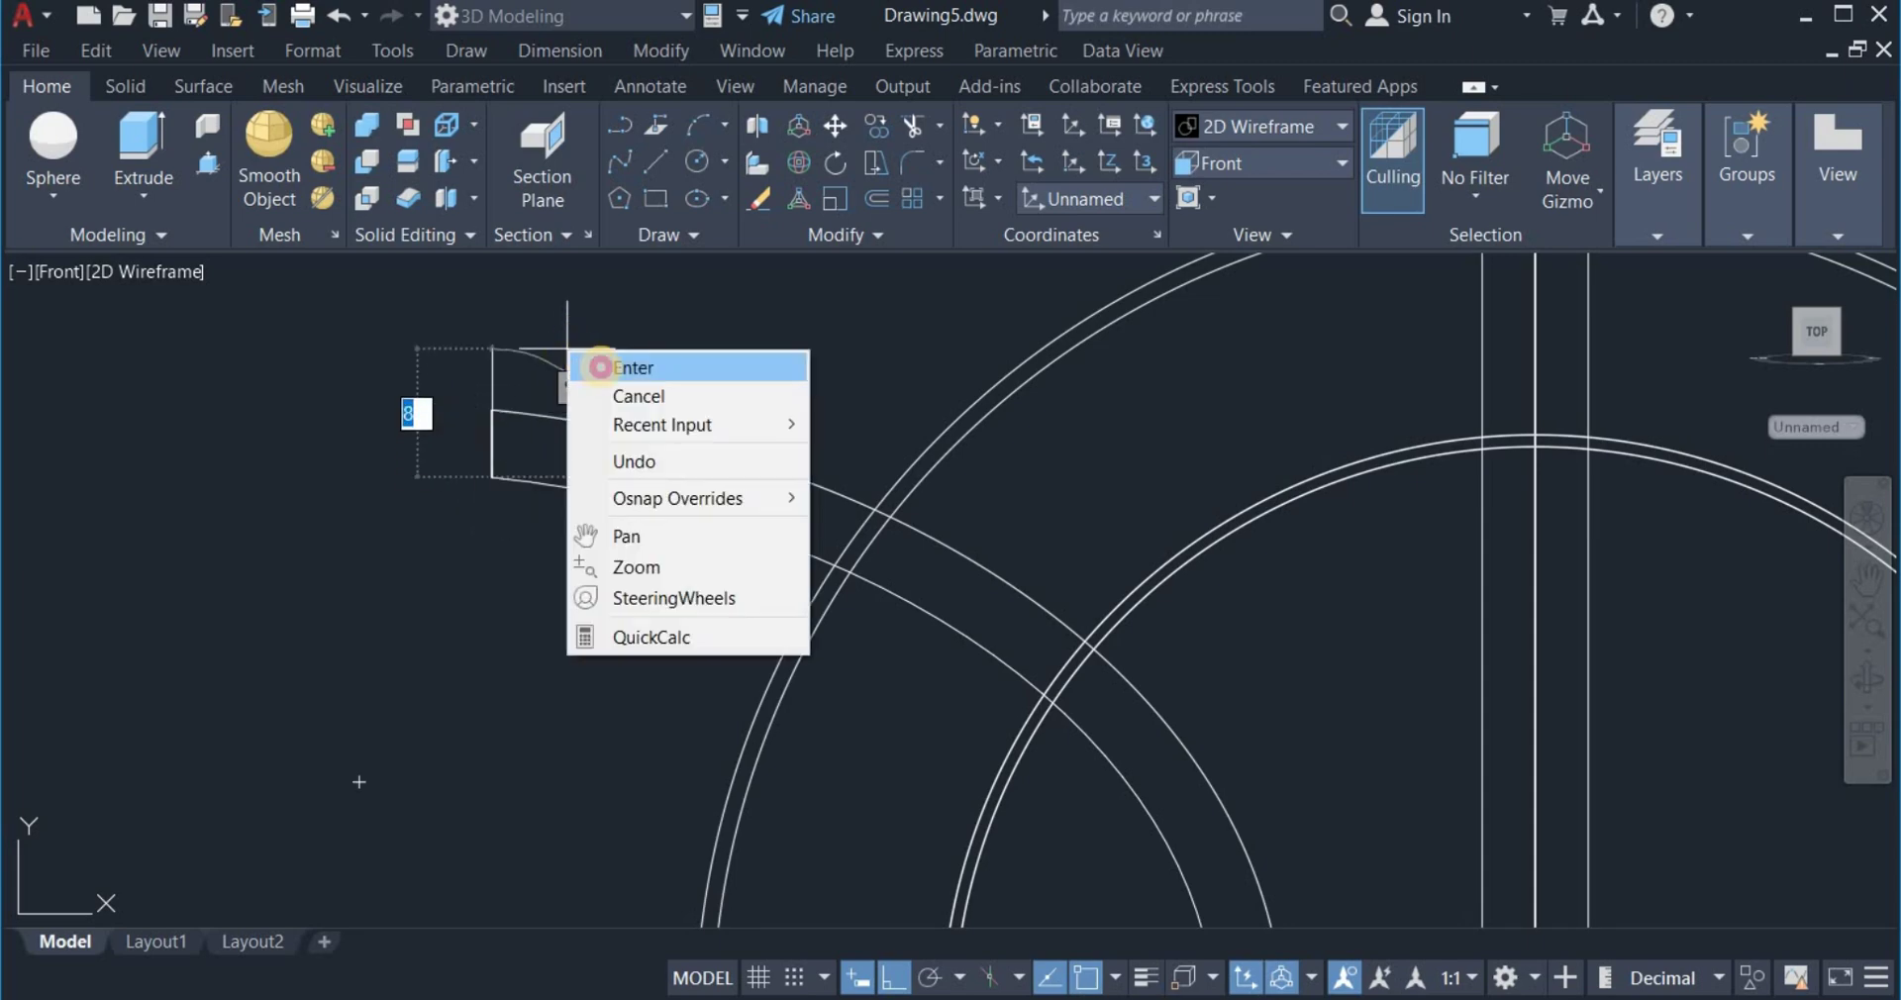
pyautogui.click(594, 360)
# Close the lower end of the elliptical band with a short vertical line between the two arc endpoints.
pyautogui.scroll(-4, 601, 342)
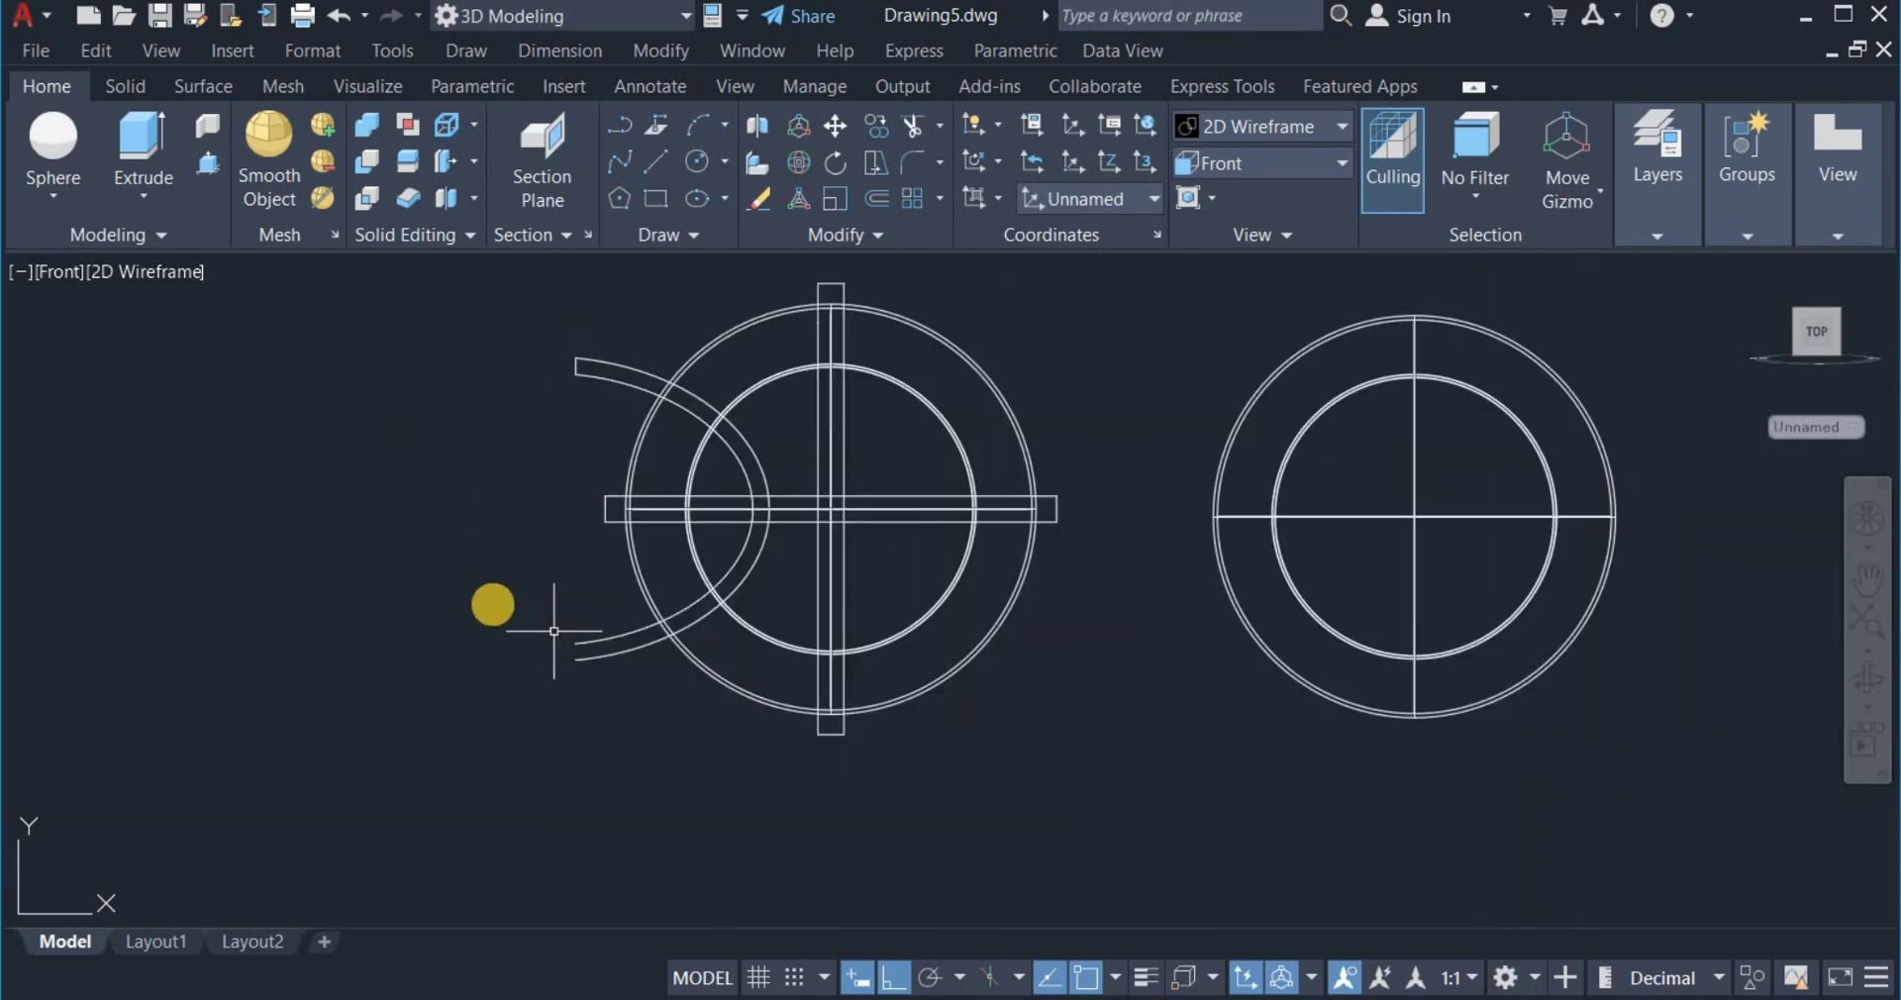
pyautogui.rightClick(513, 495)
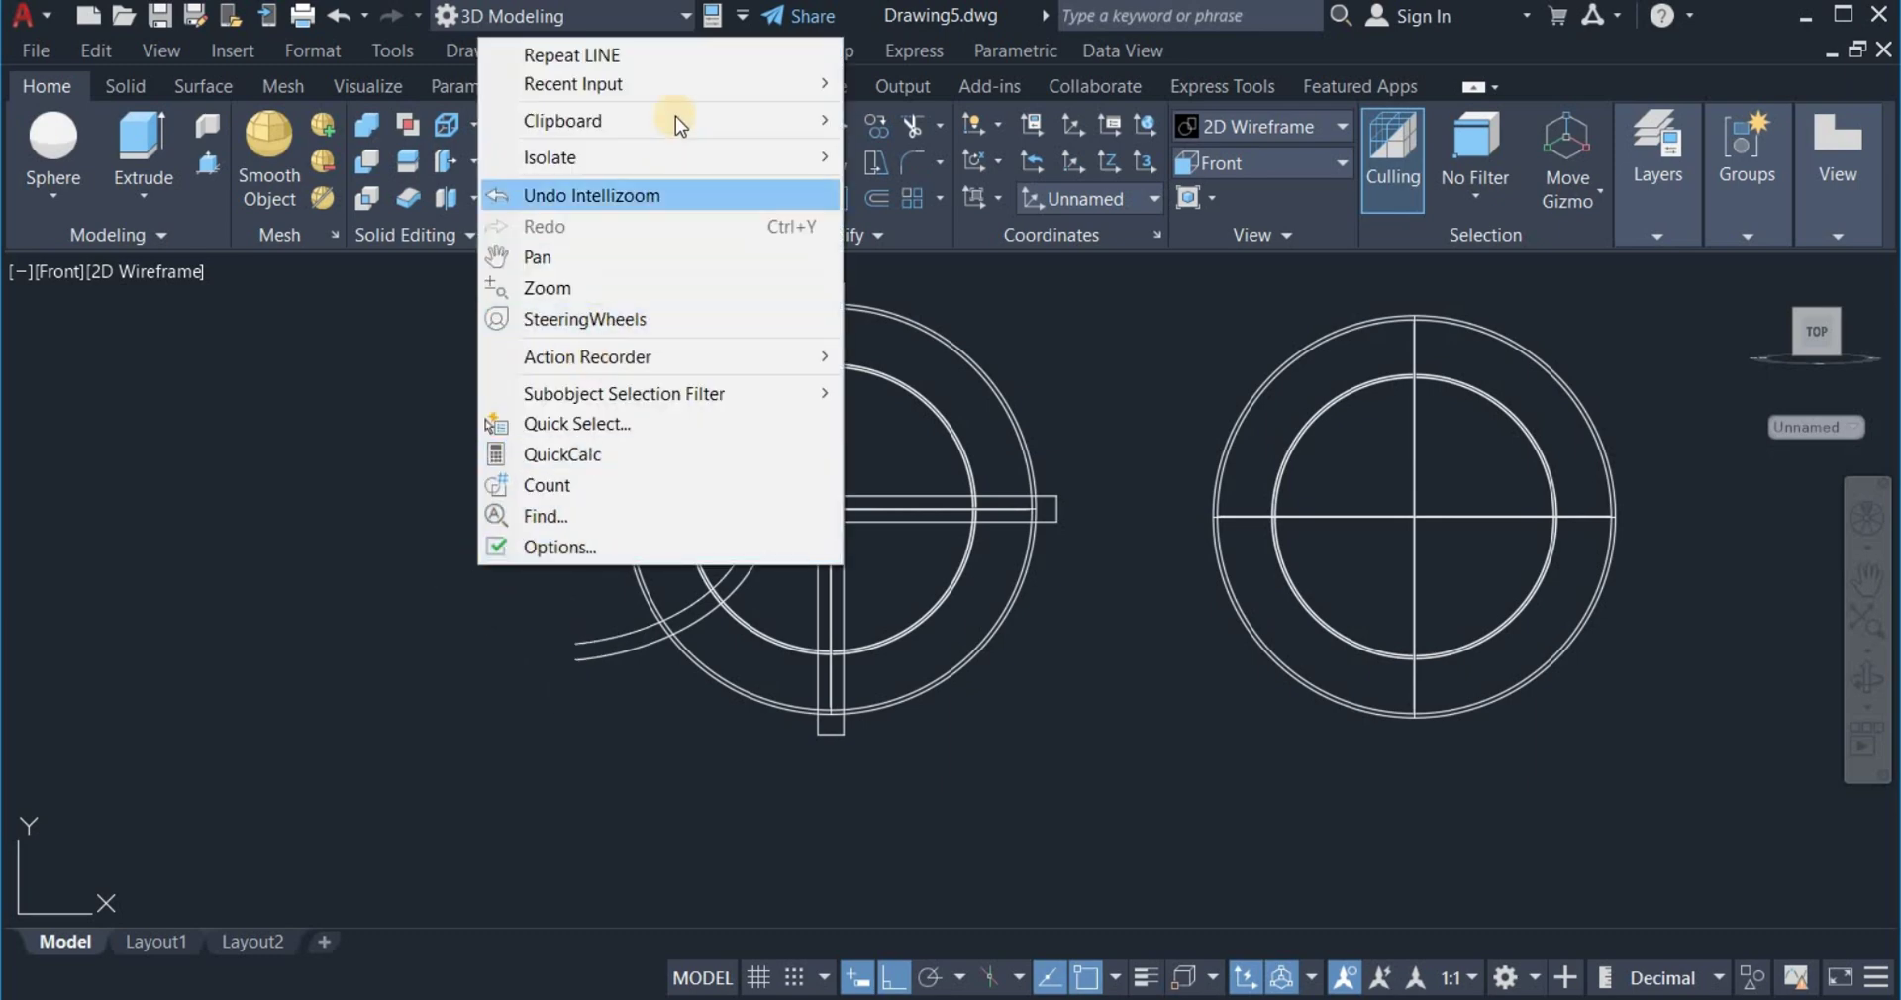
pyautogui.click(687, 56)
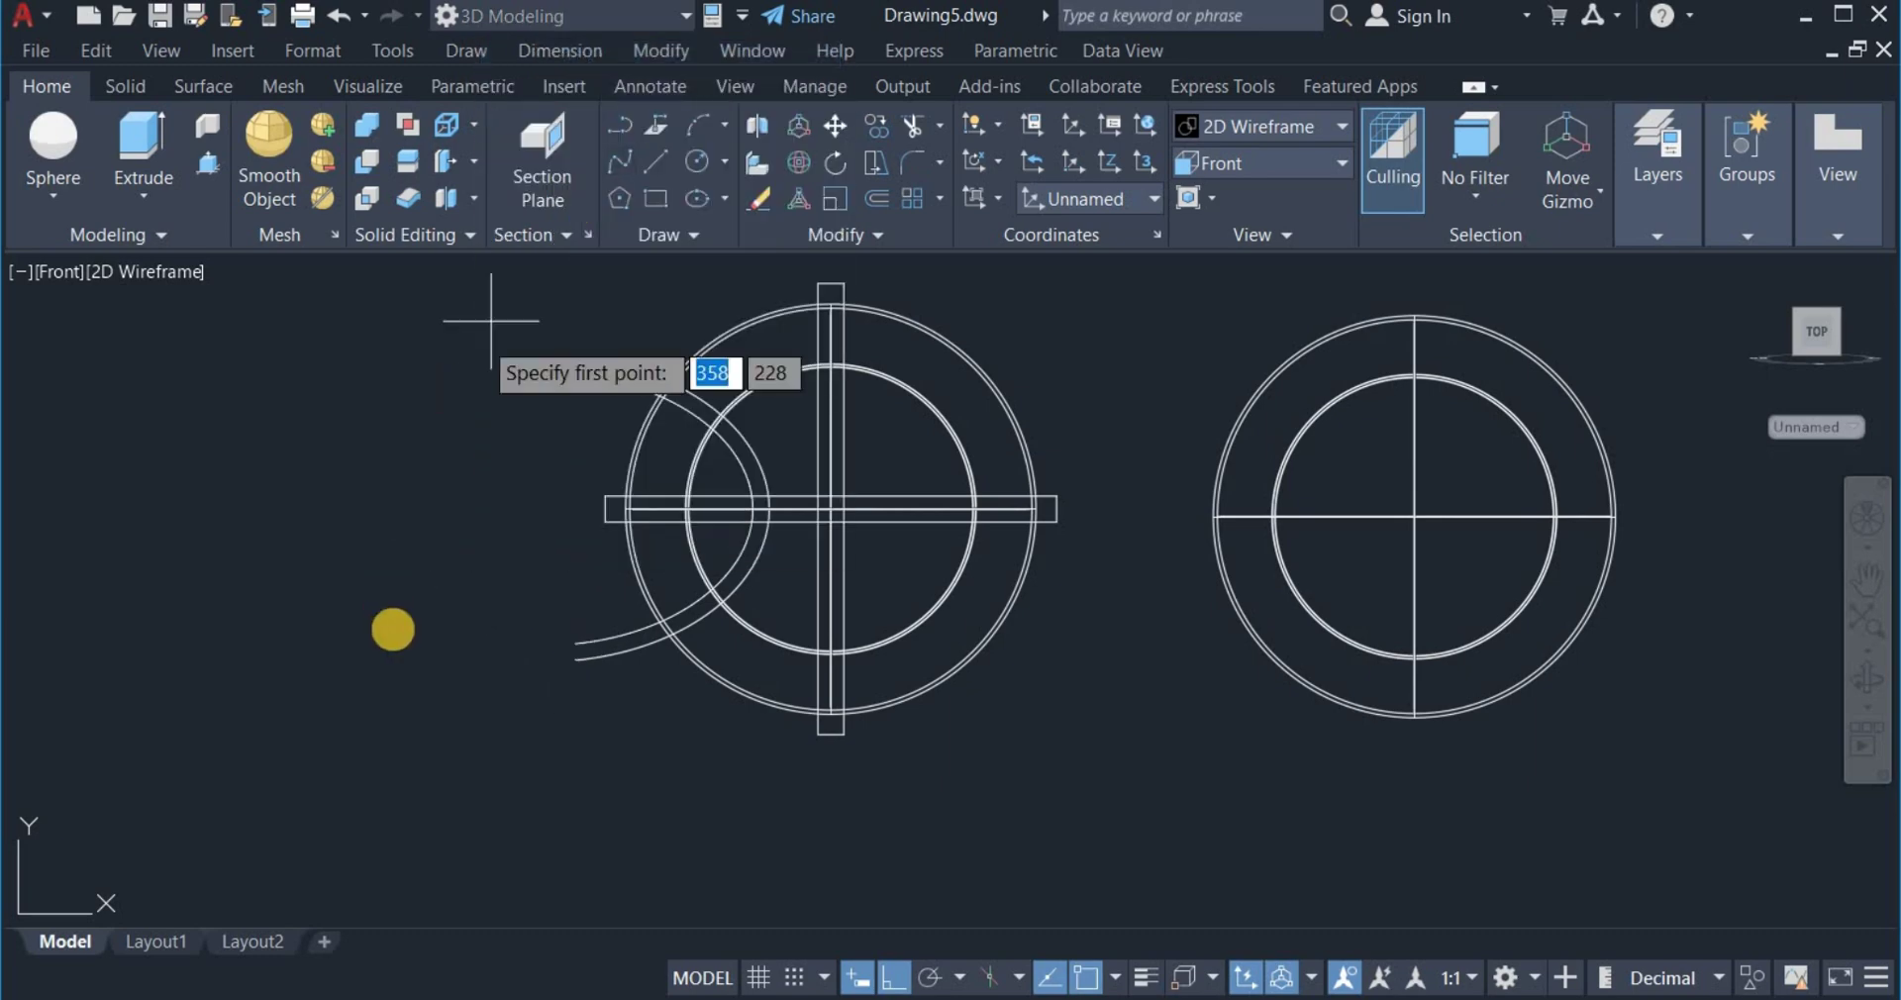
pyautogui.scroll(4, 559, 643)
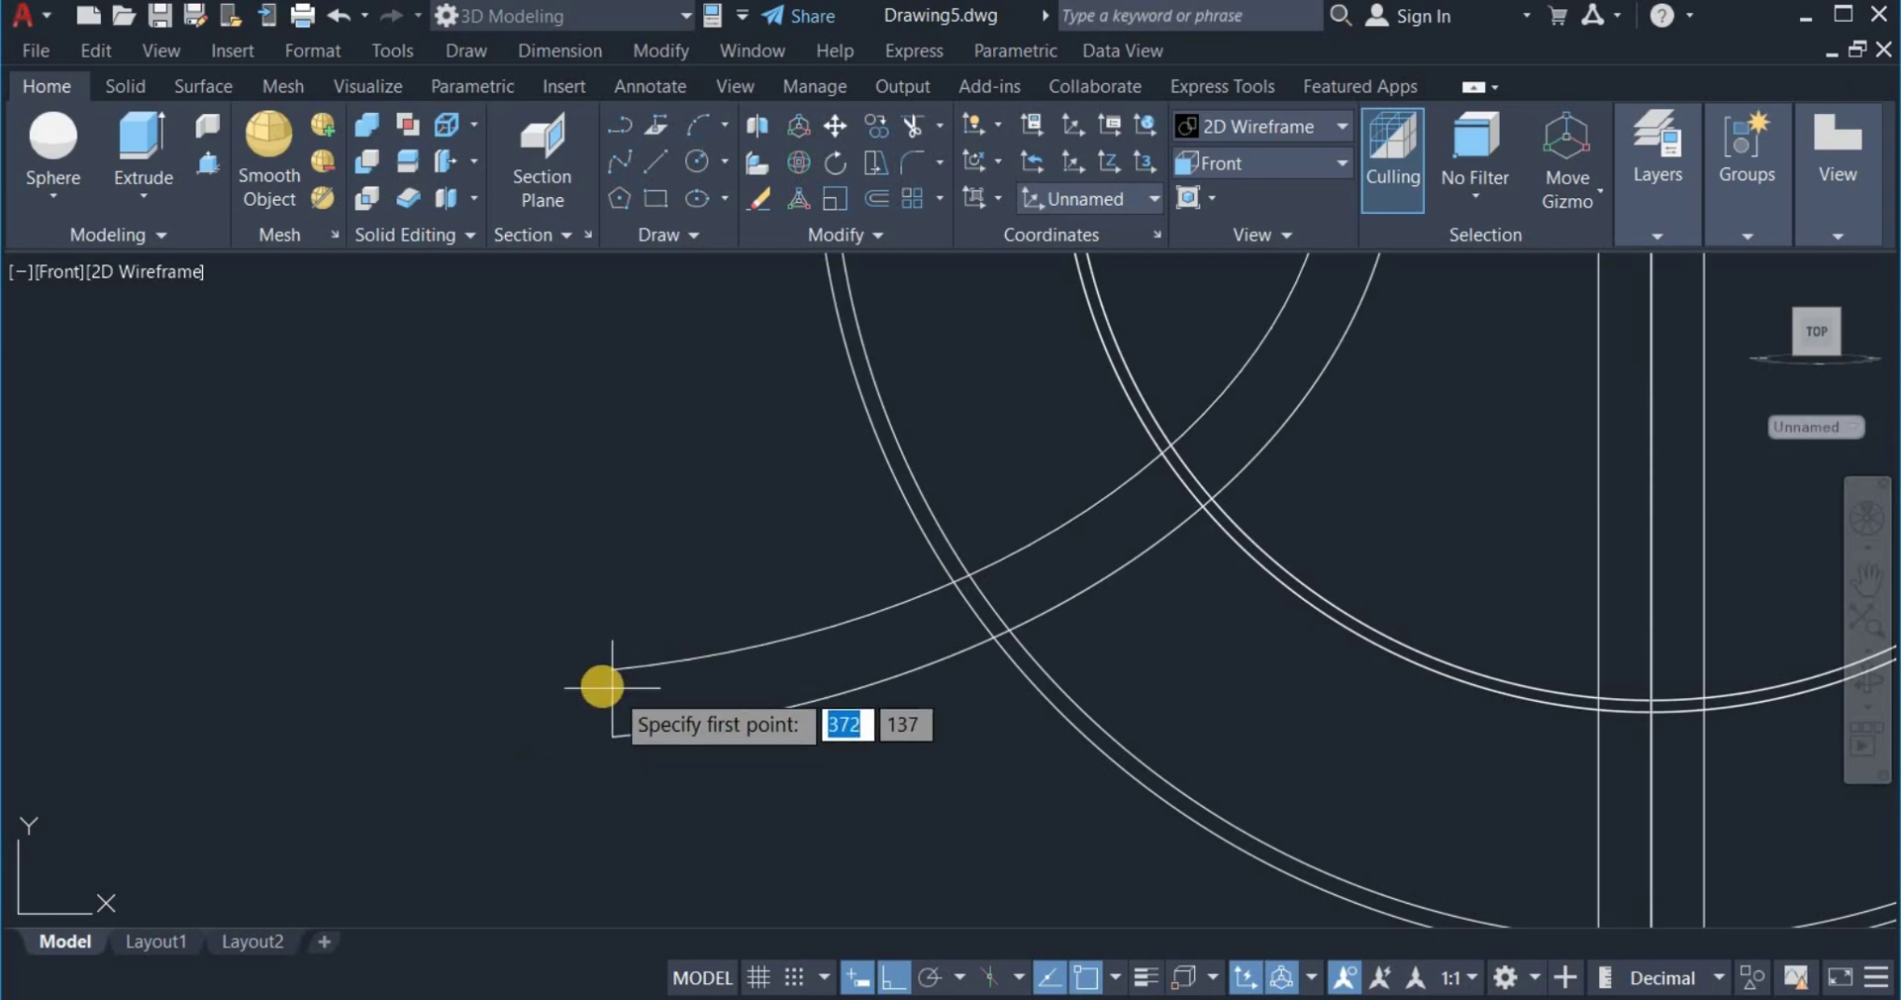
pyautogui.click(605, 671)
pyautogui.click(612, 737)
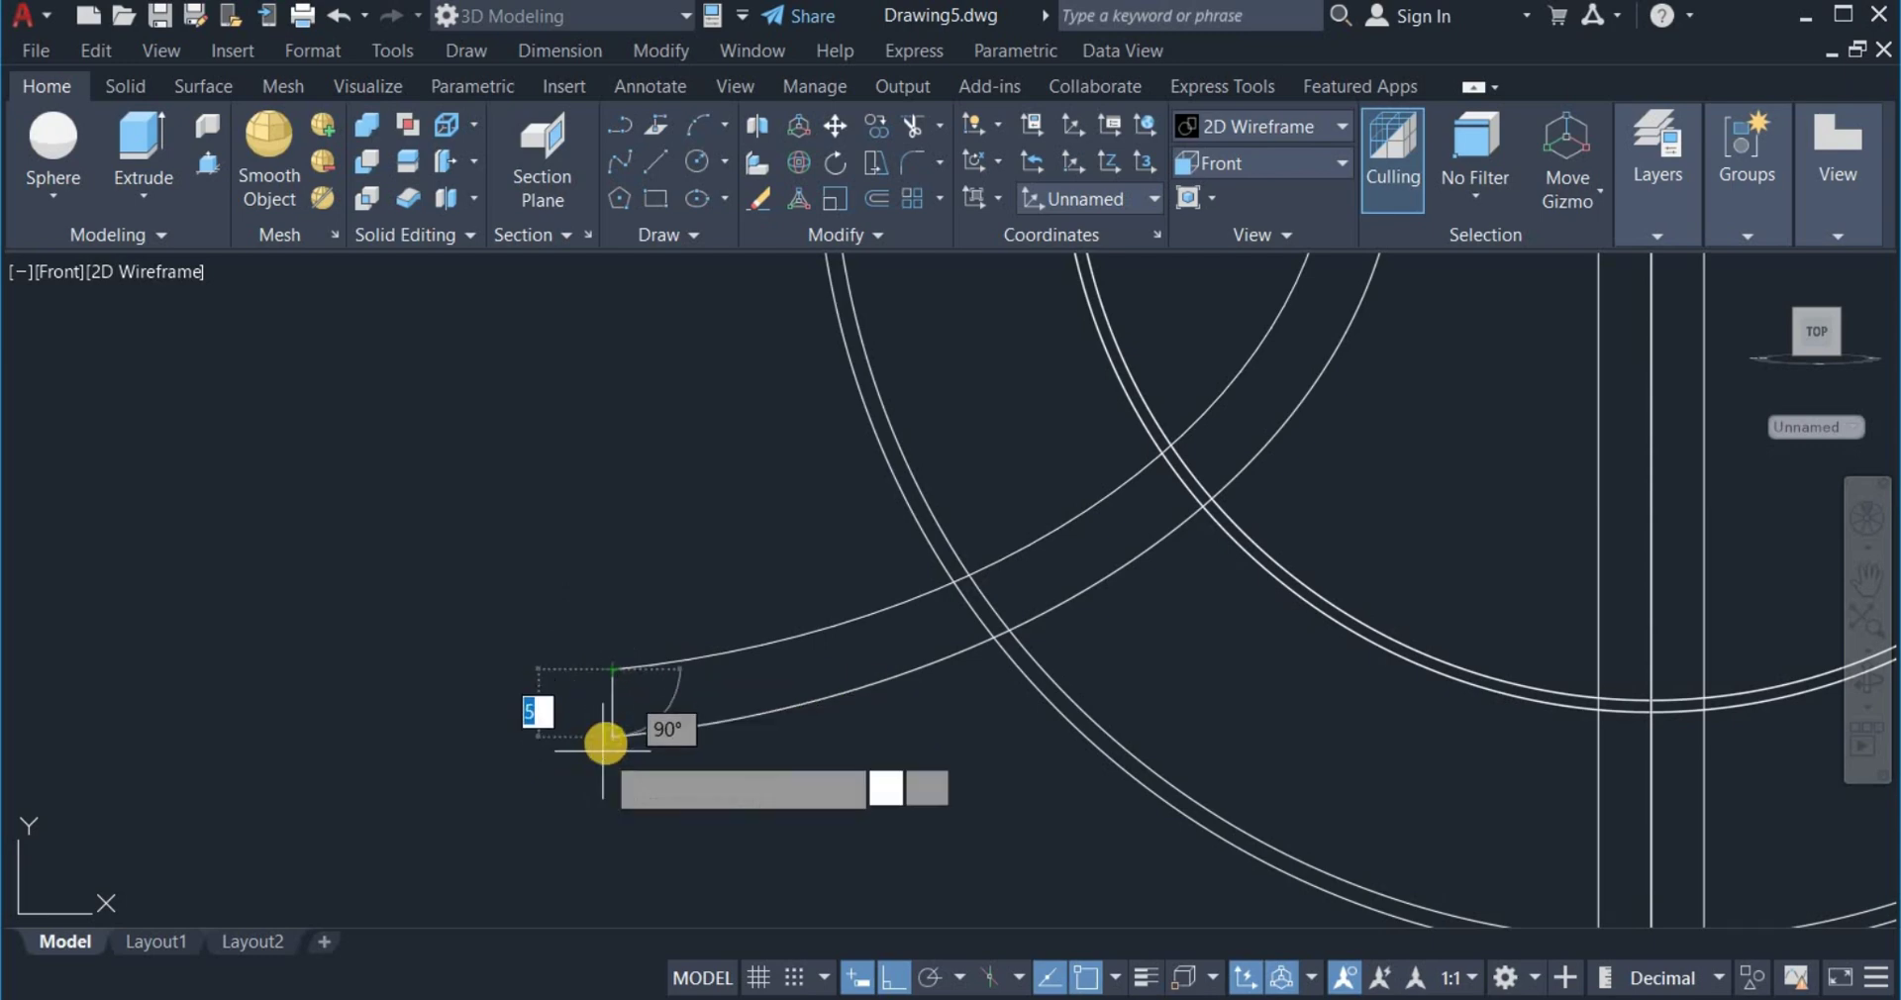
pyautogui.rightClick(600, 585)
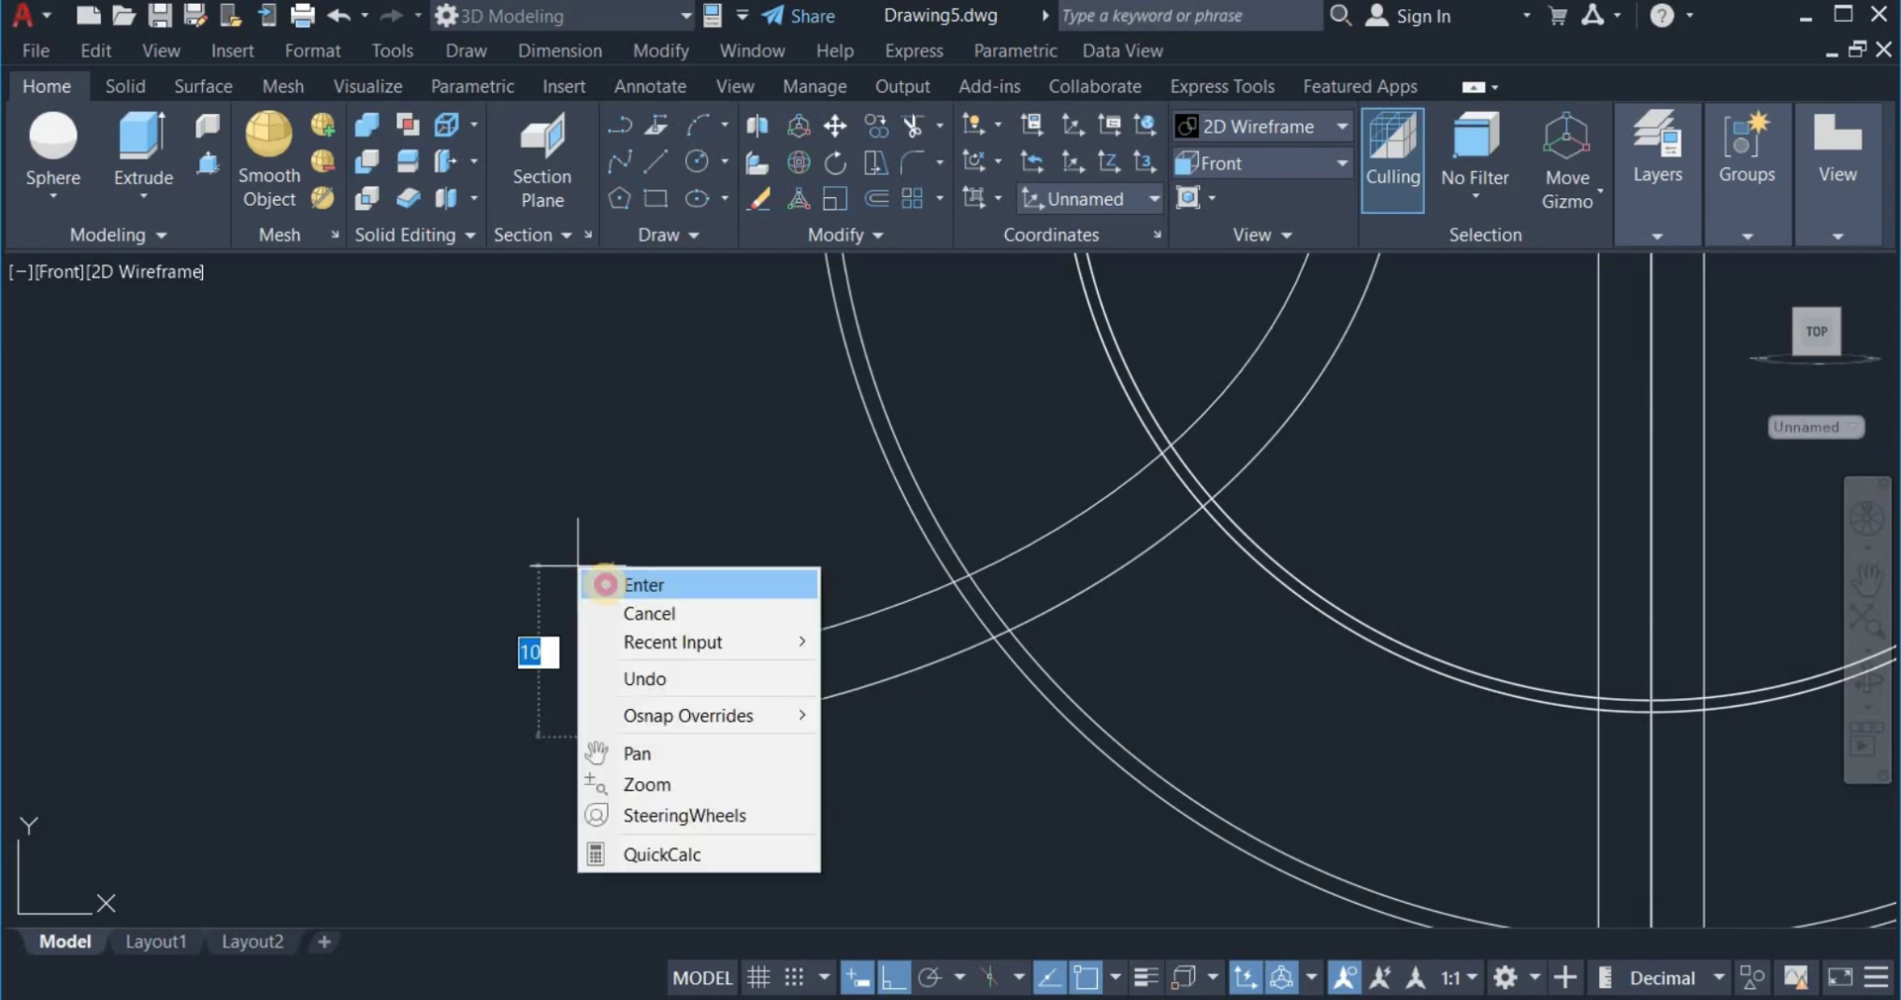
pyautogui.click(624, 591)
# Join the two elliptical arcs and both short end lines into one closed profile.
pyautogui.scroll(-4, 625, 642)
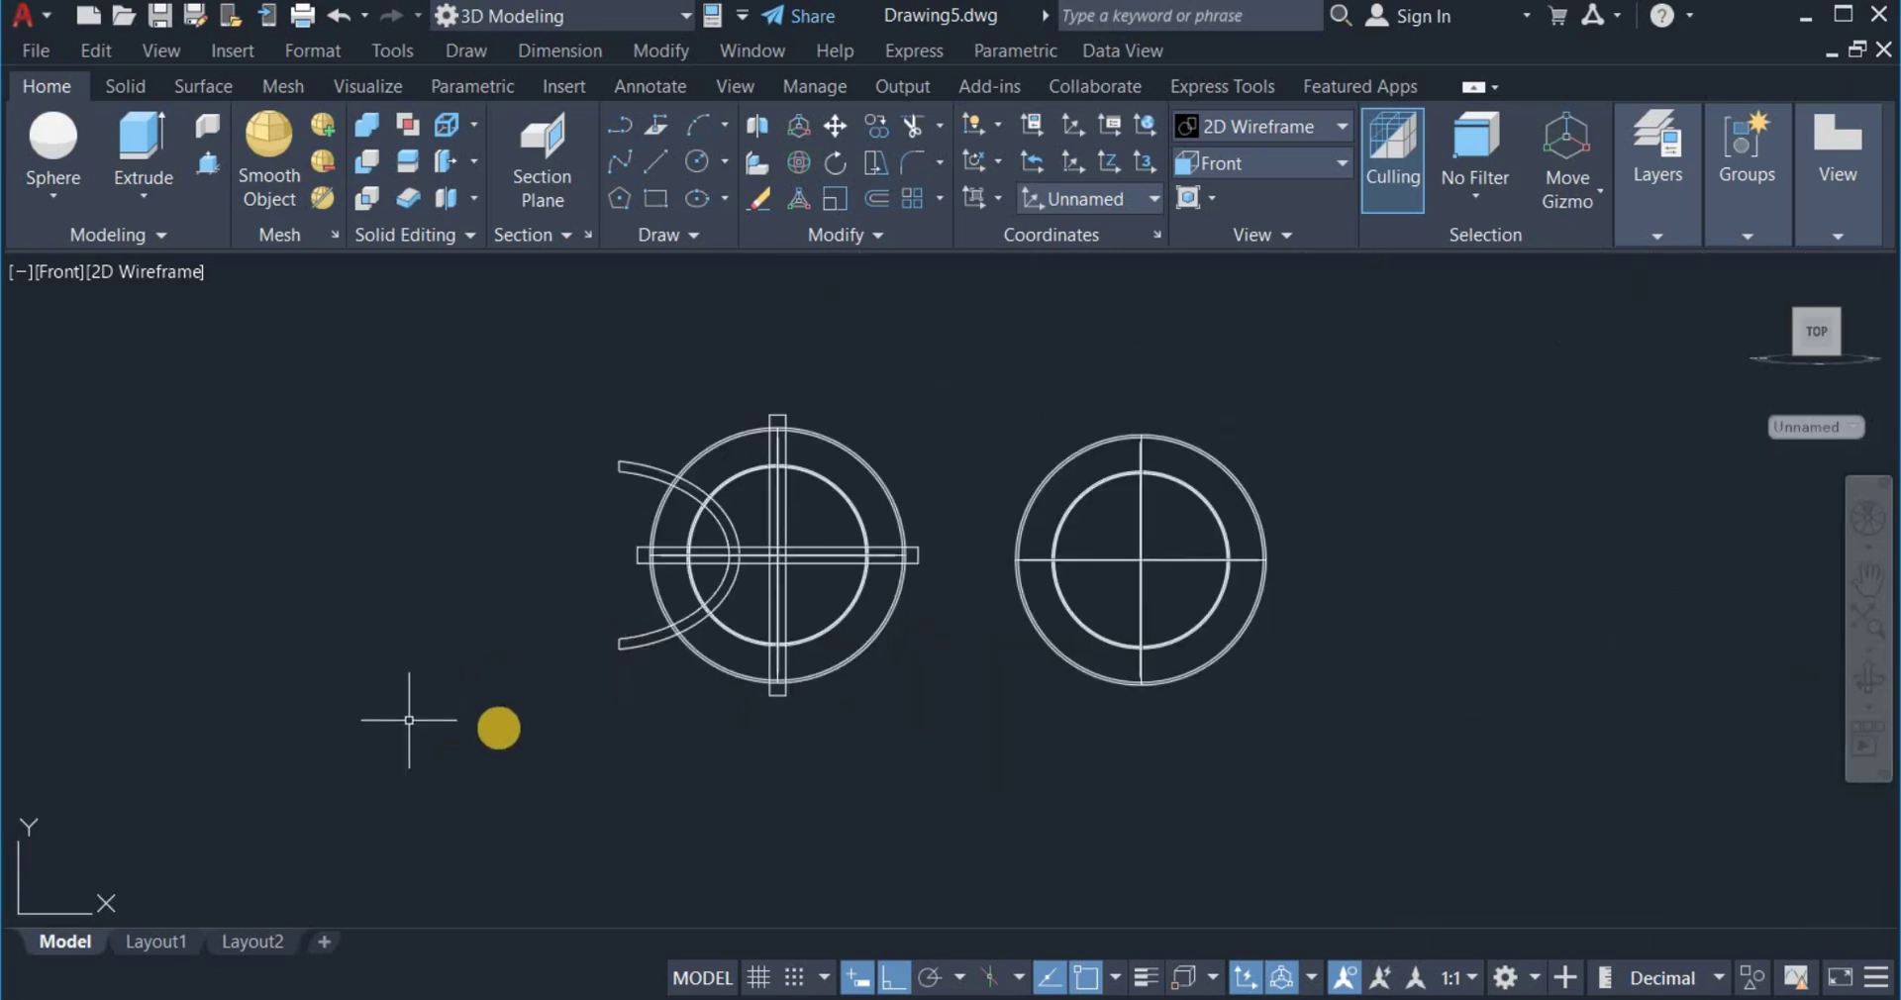
pyautogui.click(827, 238)
pyautogui.click(878, 301)
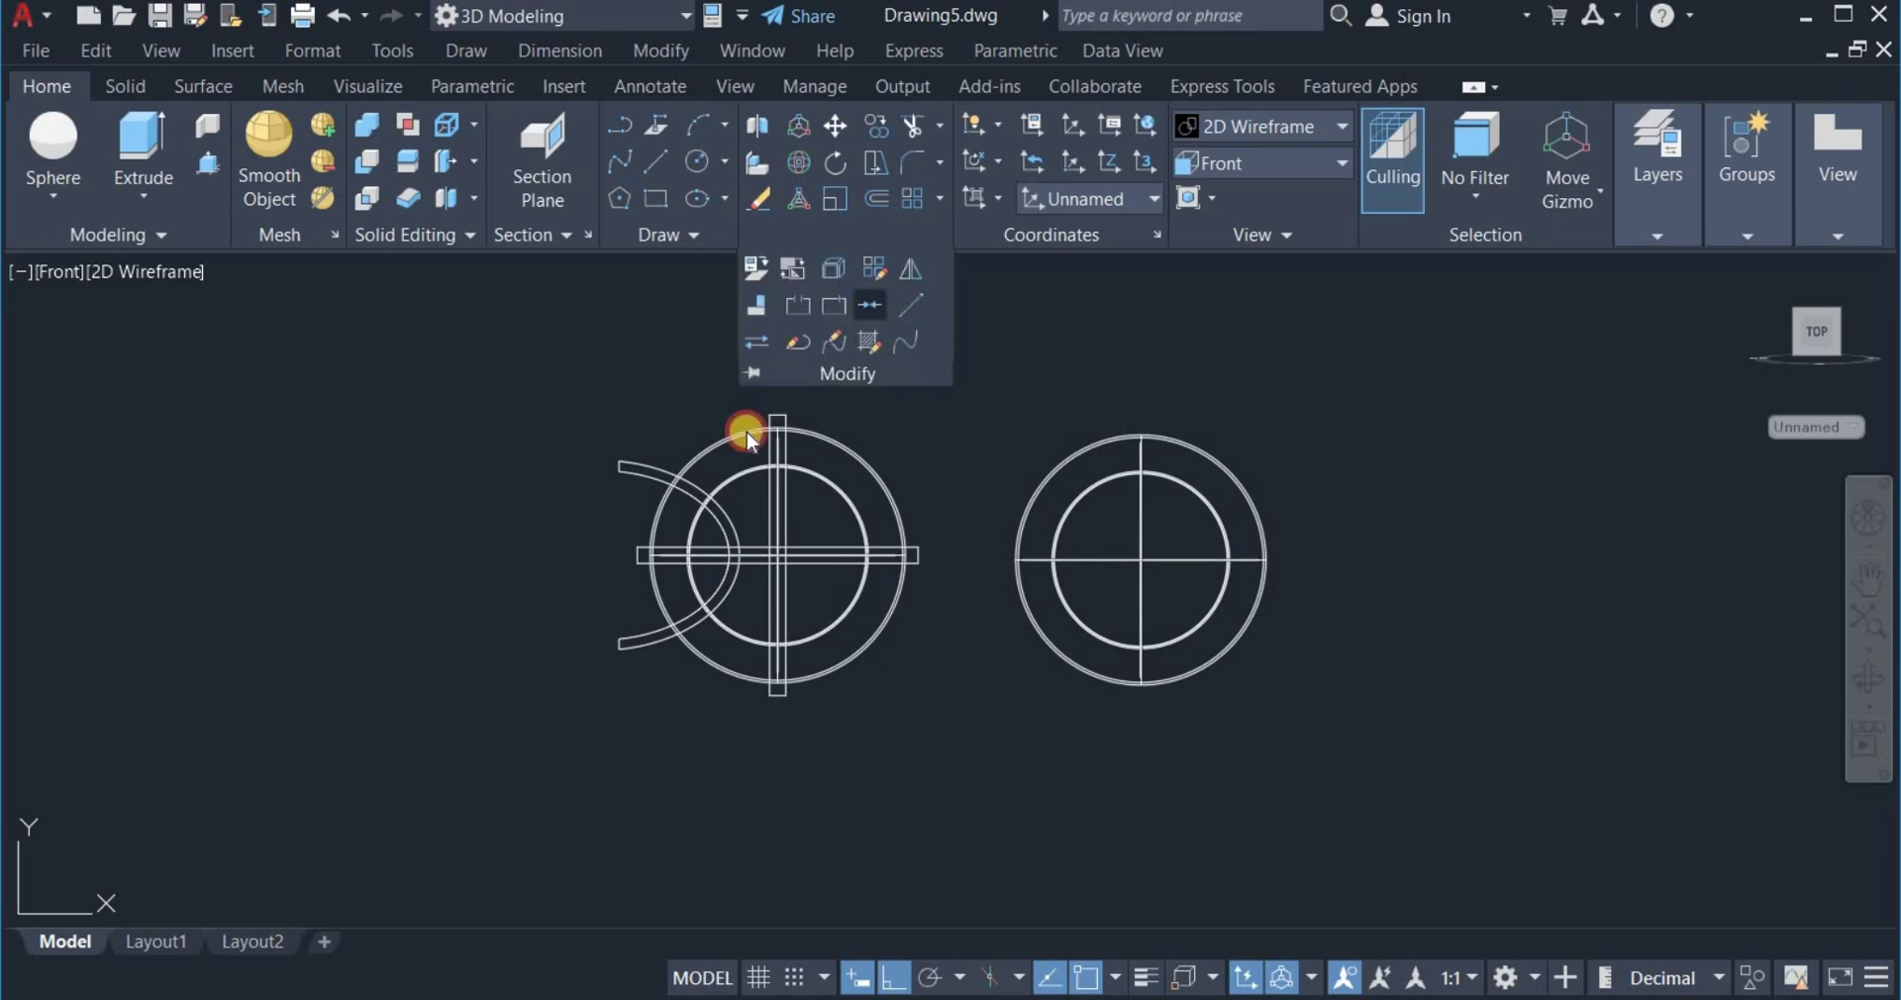
pyautogui.click(637, 490)
pyautogui.click(594, 406)
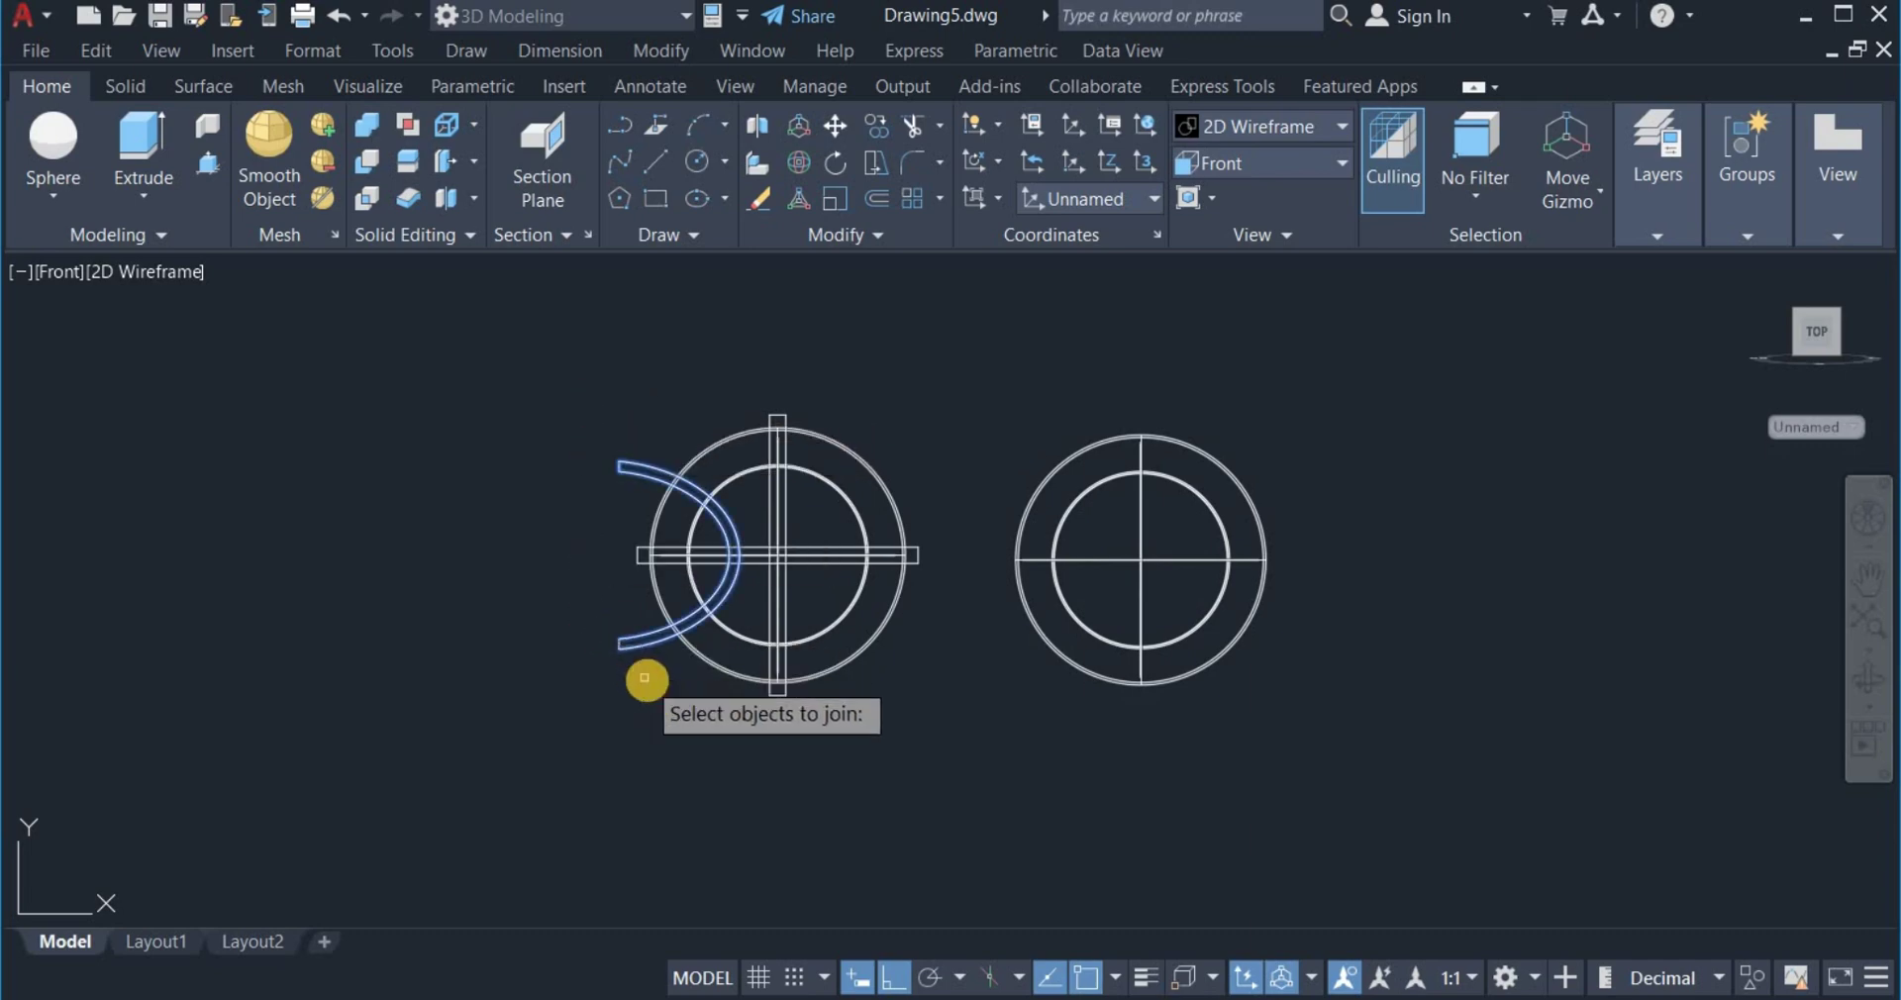
pyautogui.click(639, 676)
pyautogui.click(483, 666)
pyautogui.press('Return')
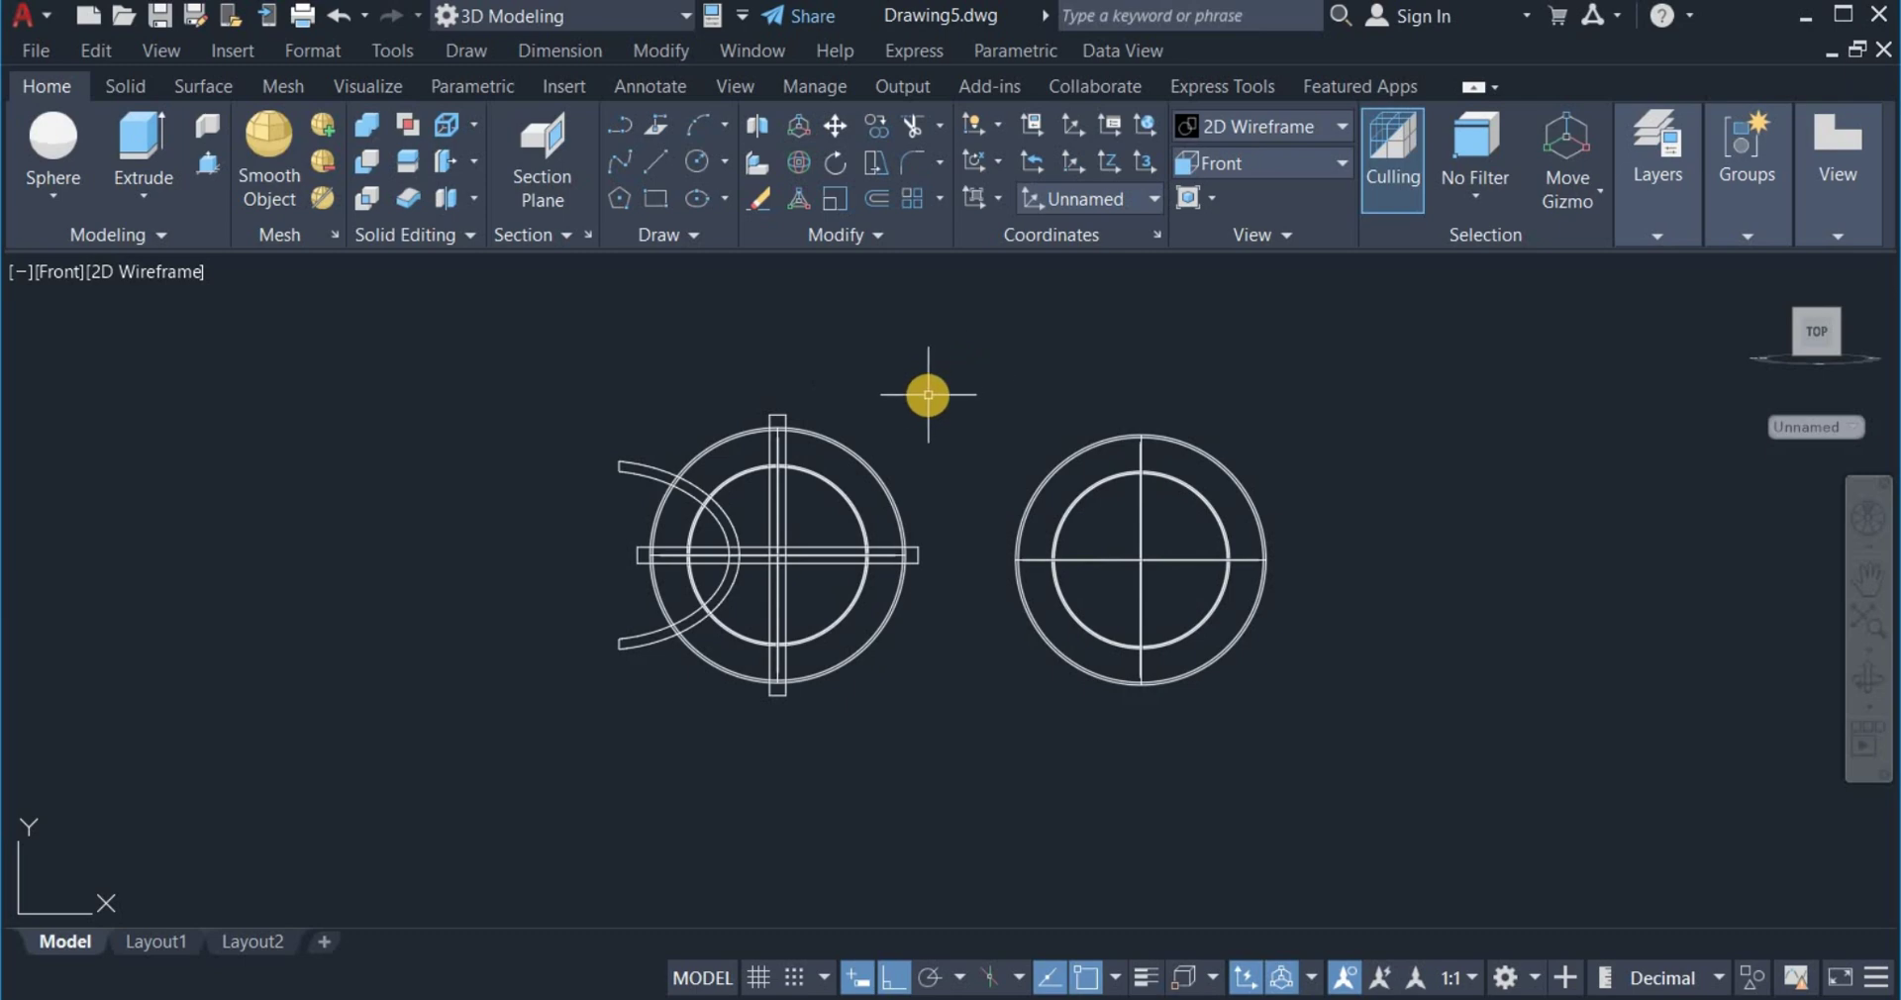
pyautogui.scroll(2, 927, 395)
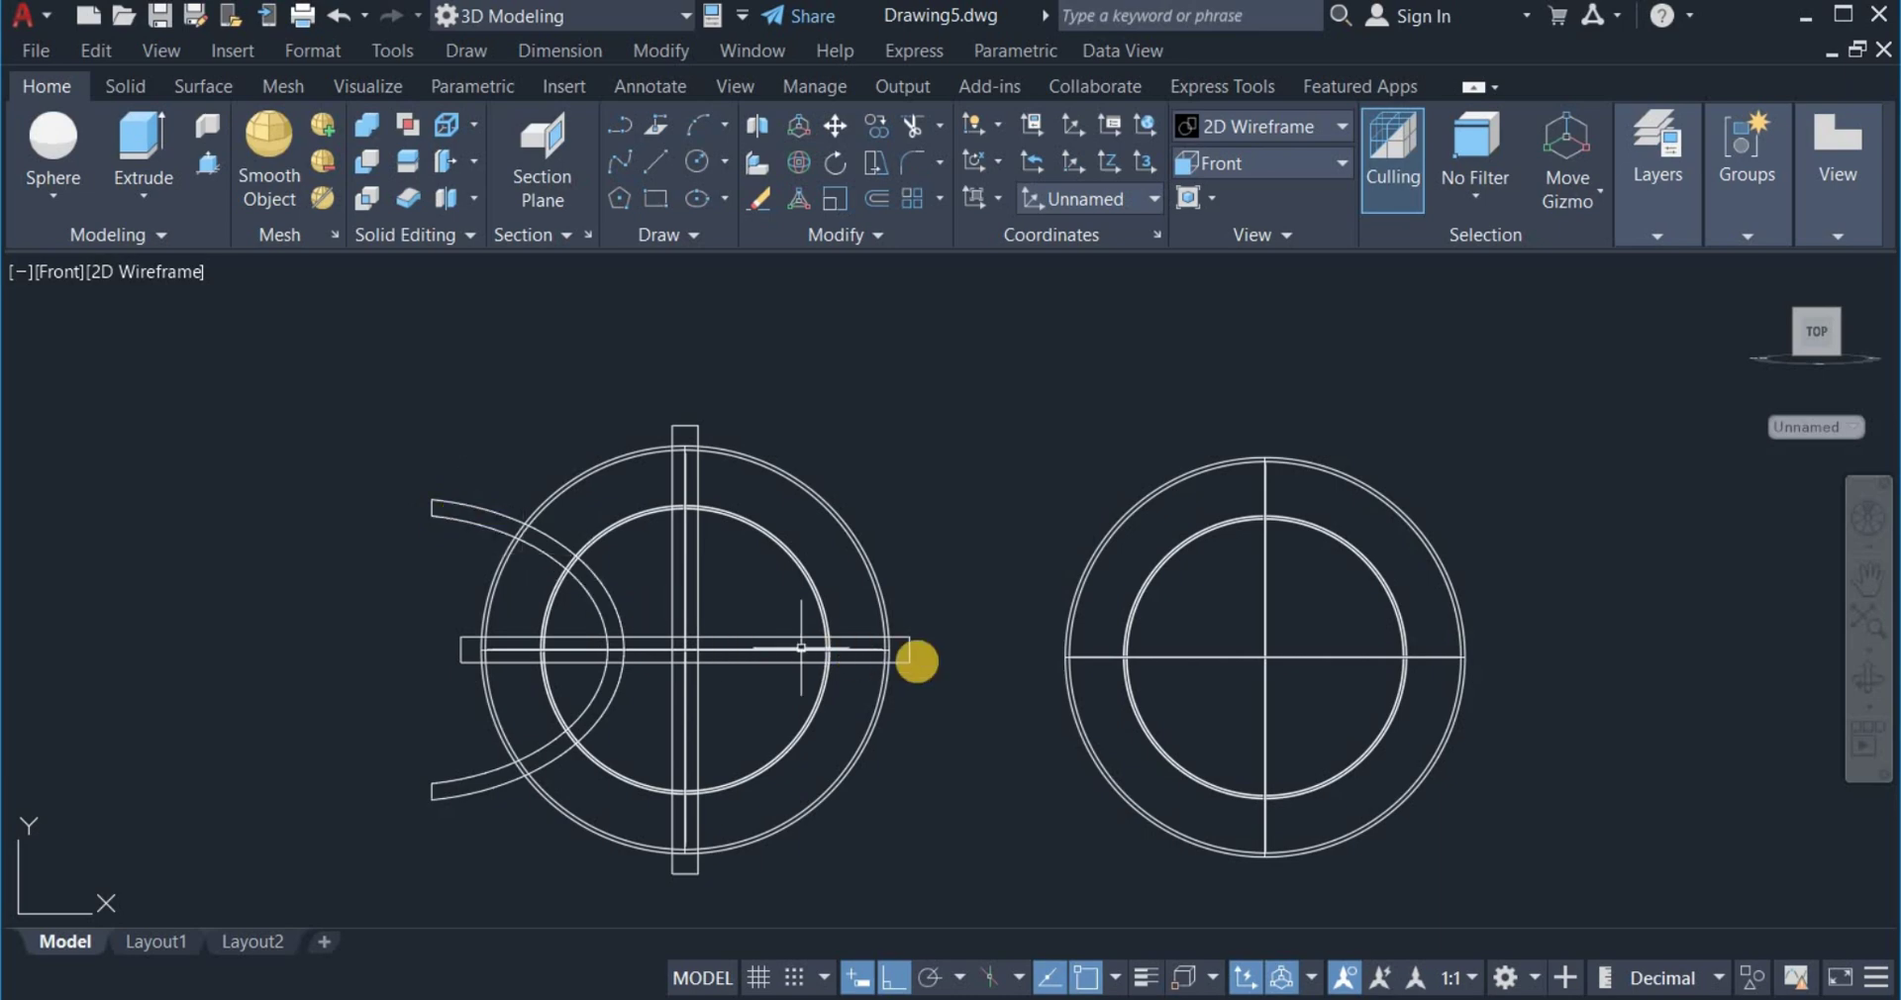
# Mirror the closed elliptical band across the vertical axis through the ball's centre, keeping the original band.
pyautogui.click(812, 238)
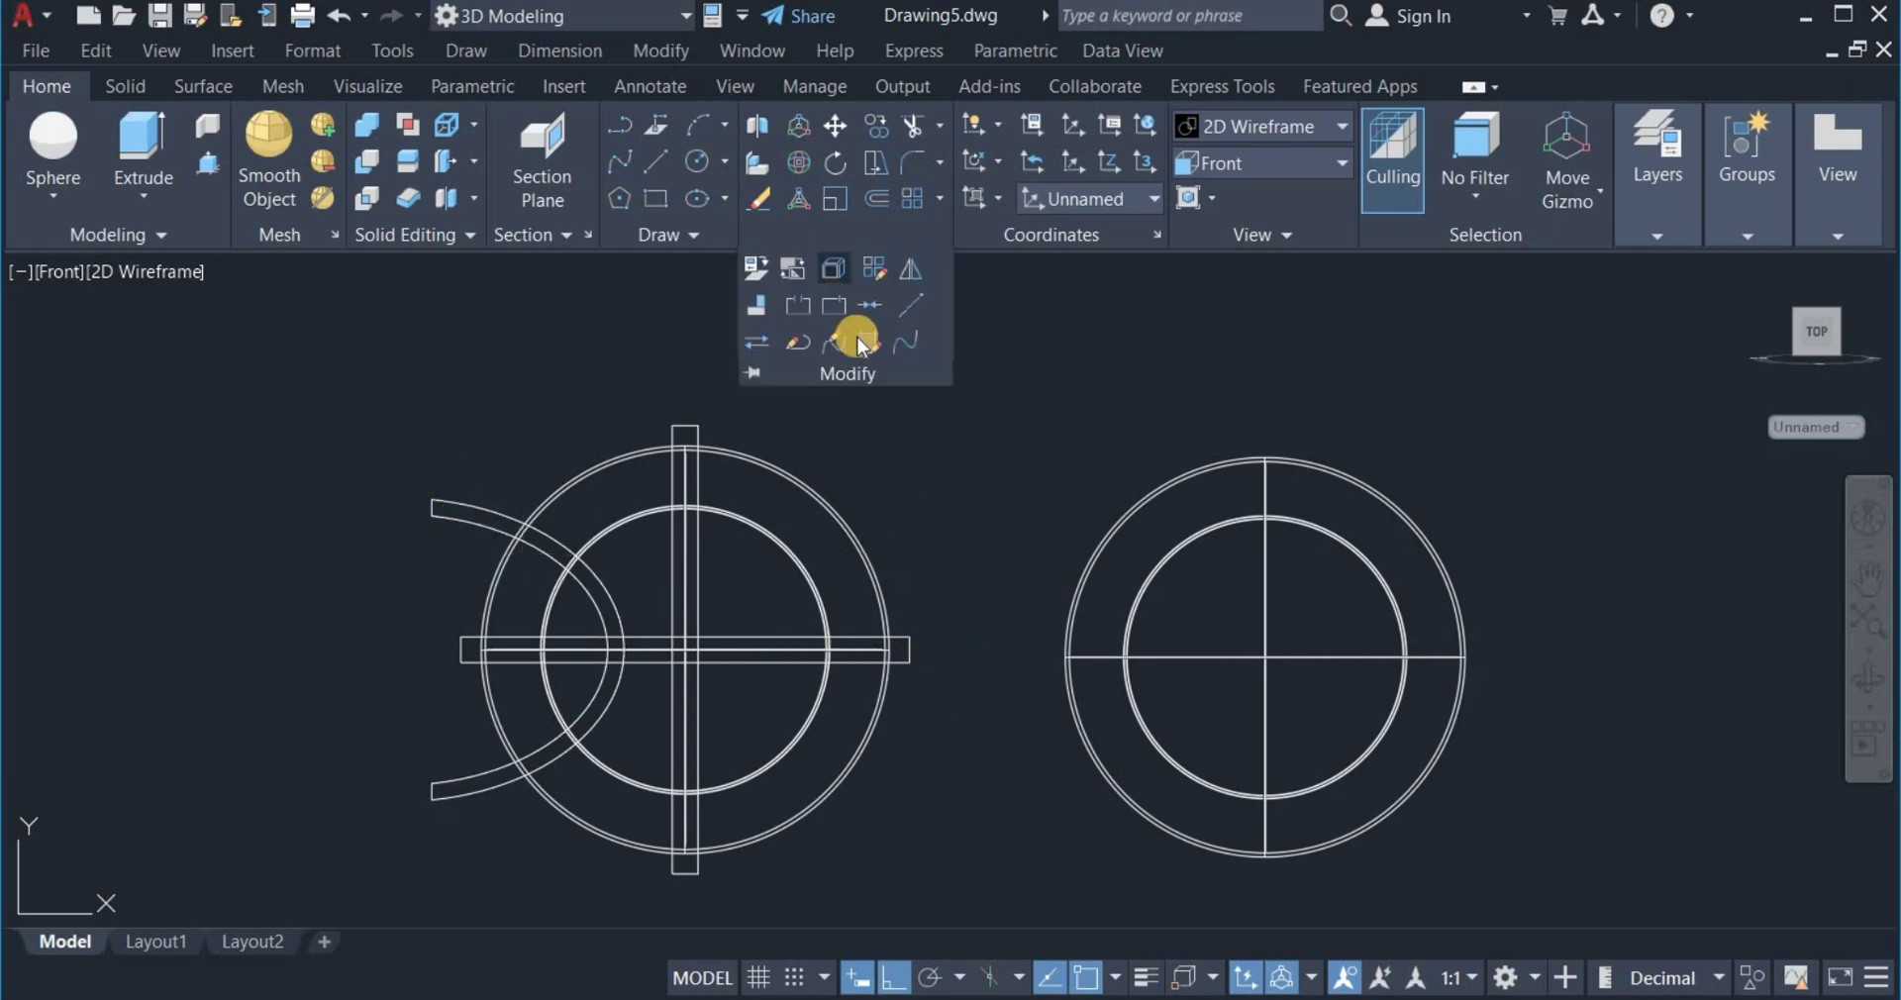
pyautogui.click(909, 267)
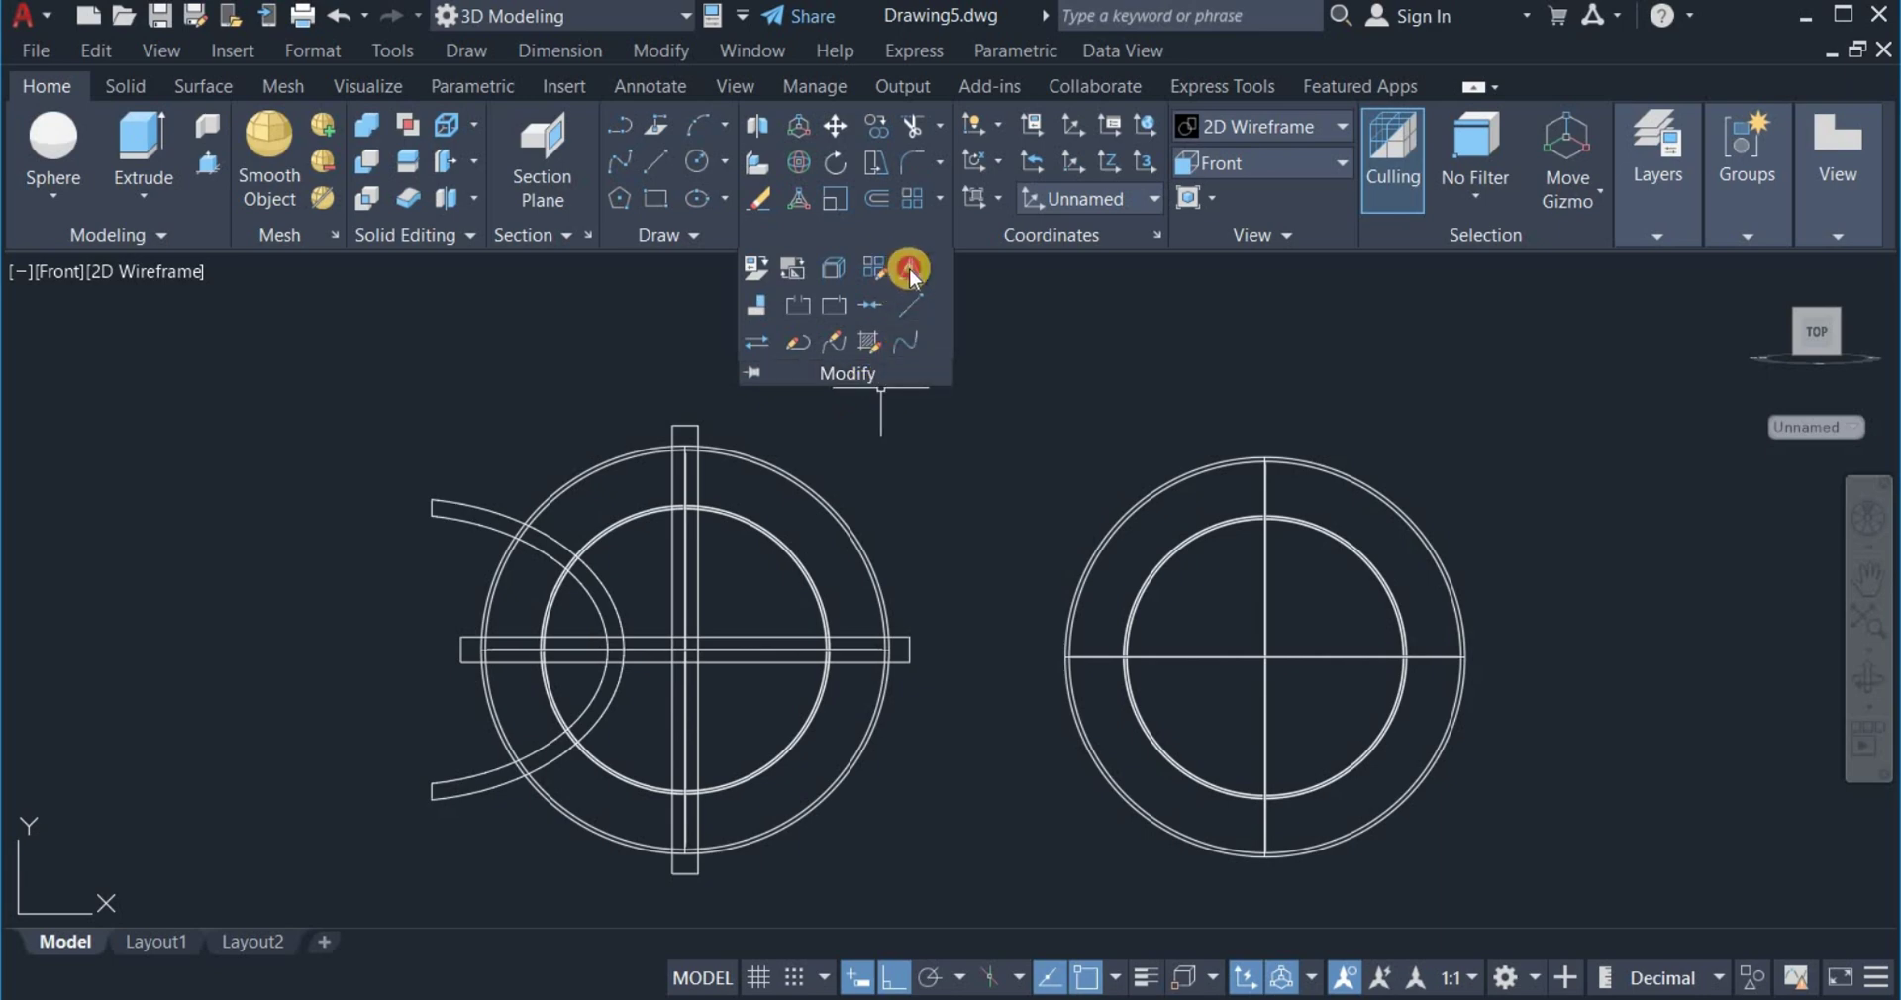
pyautogui.click(477, 509)
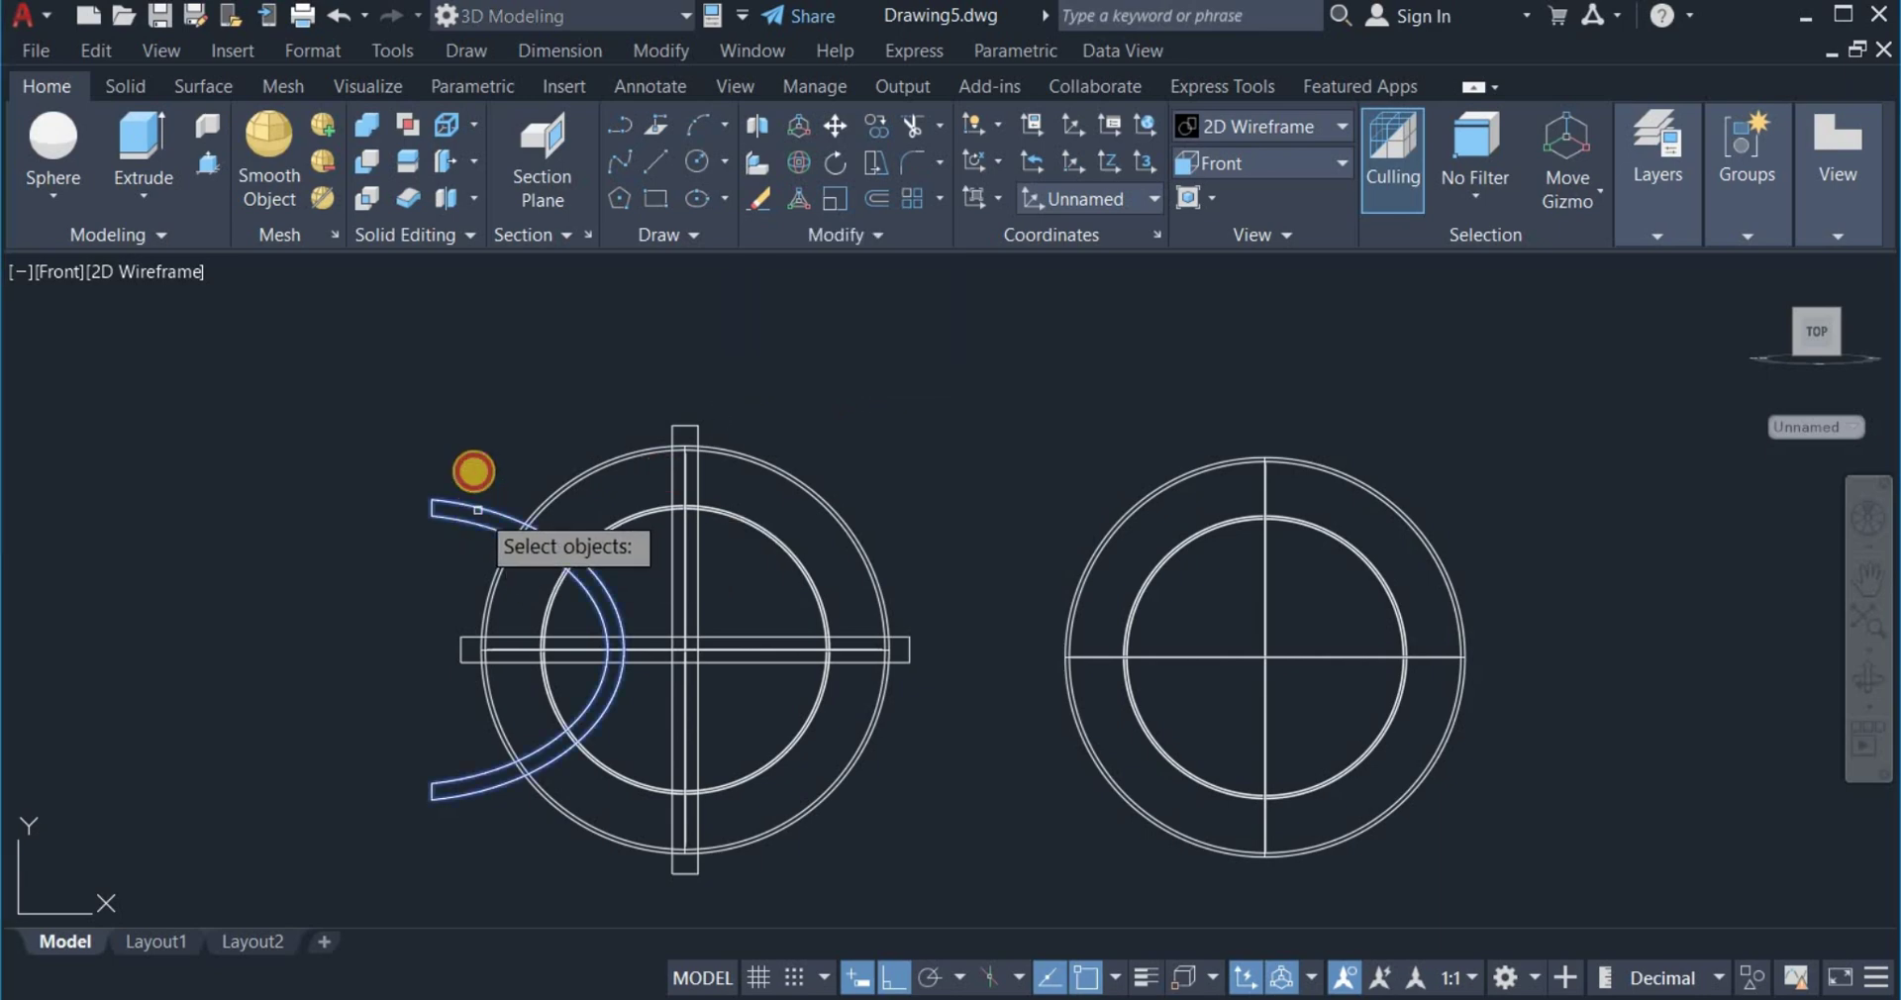
pyautogui.press('Return')
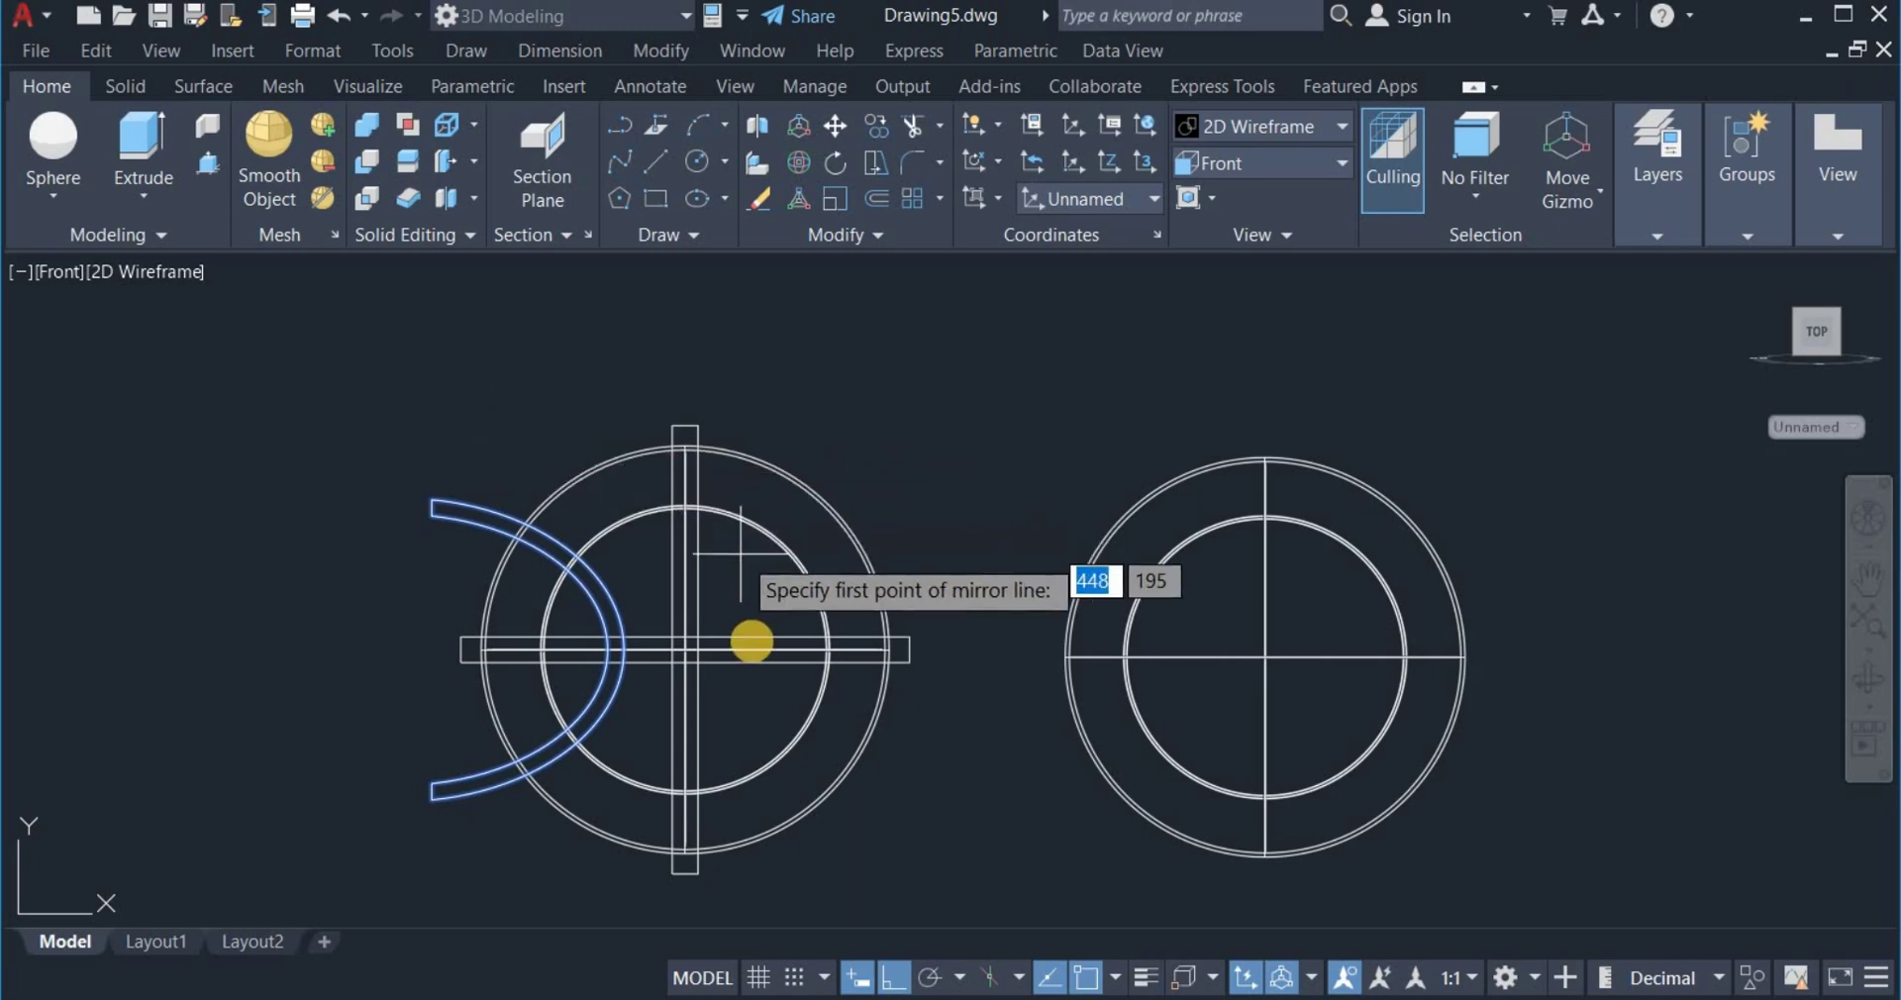
pyautogui.click(685, 654)
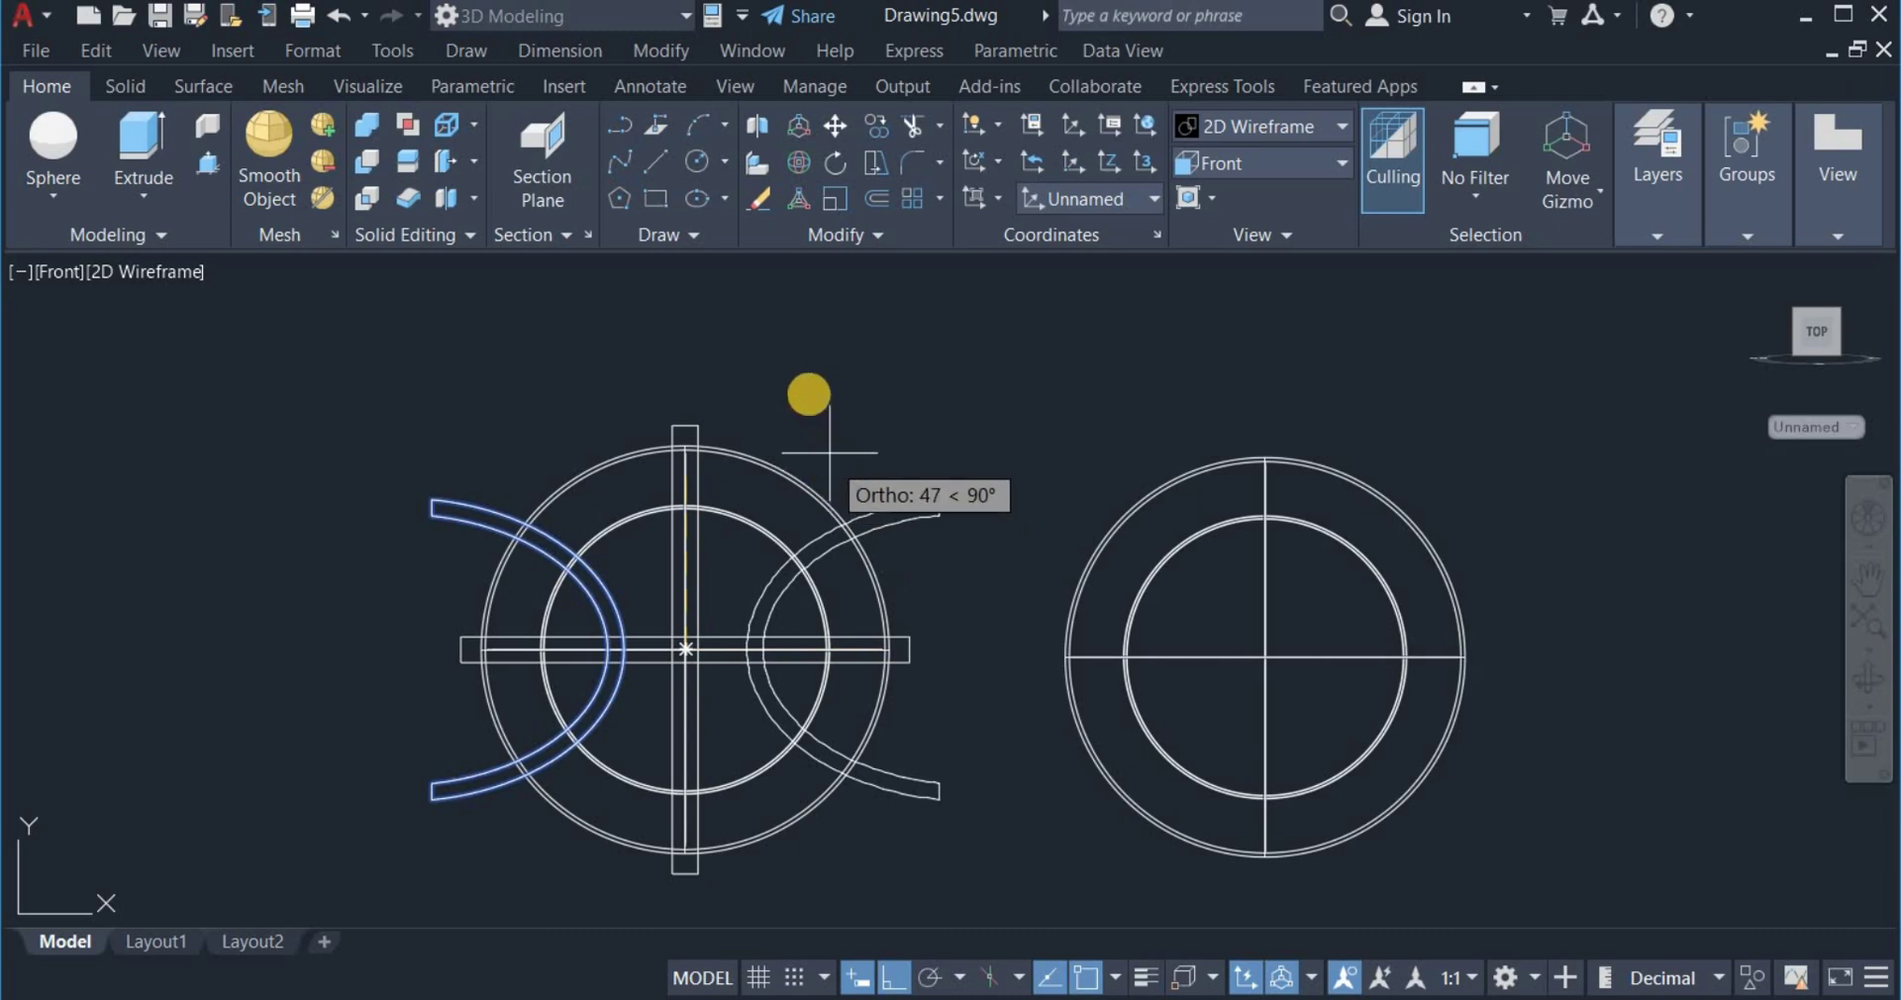
pyautogui.click(800, 363)
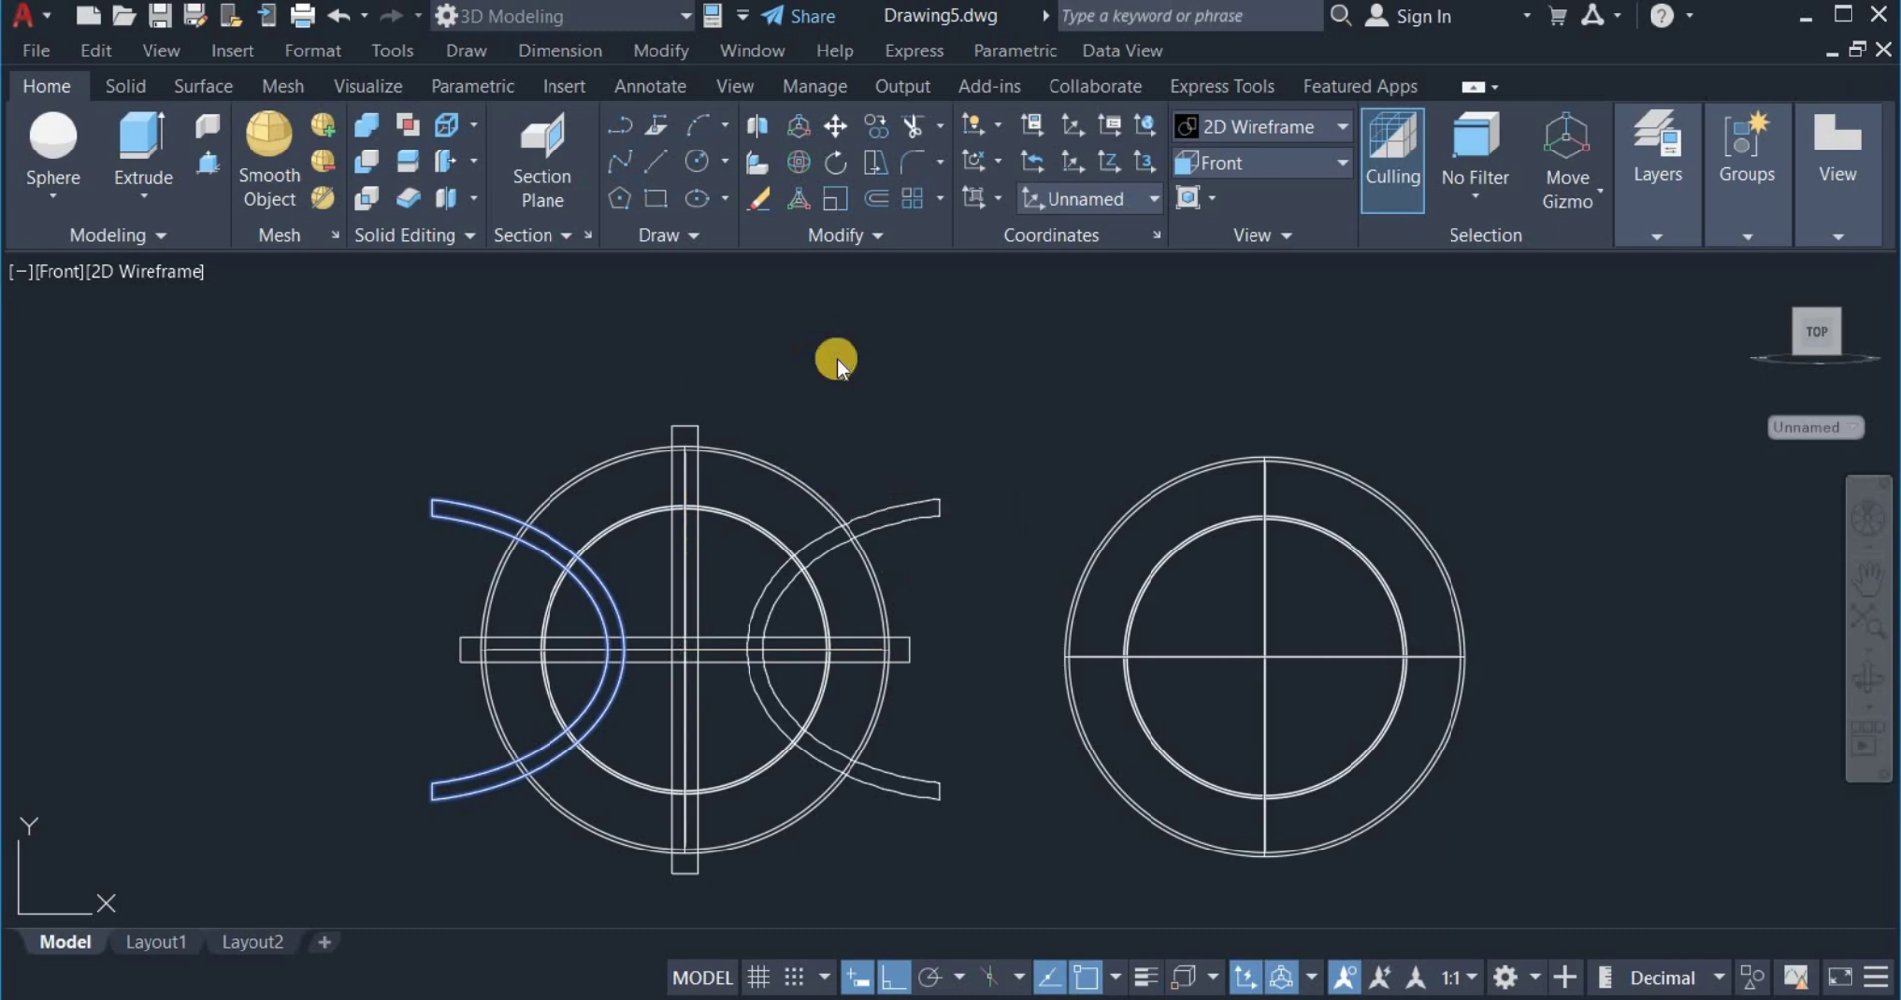
pyautogui.rightClick(807, 360)
pyautogui.click(809, 364)
# In the SE Isometric view, draw a guide line about 89 mm long from the banded ball's centre along +Z.
pyautogui.scroll(-2, 809, 362)
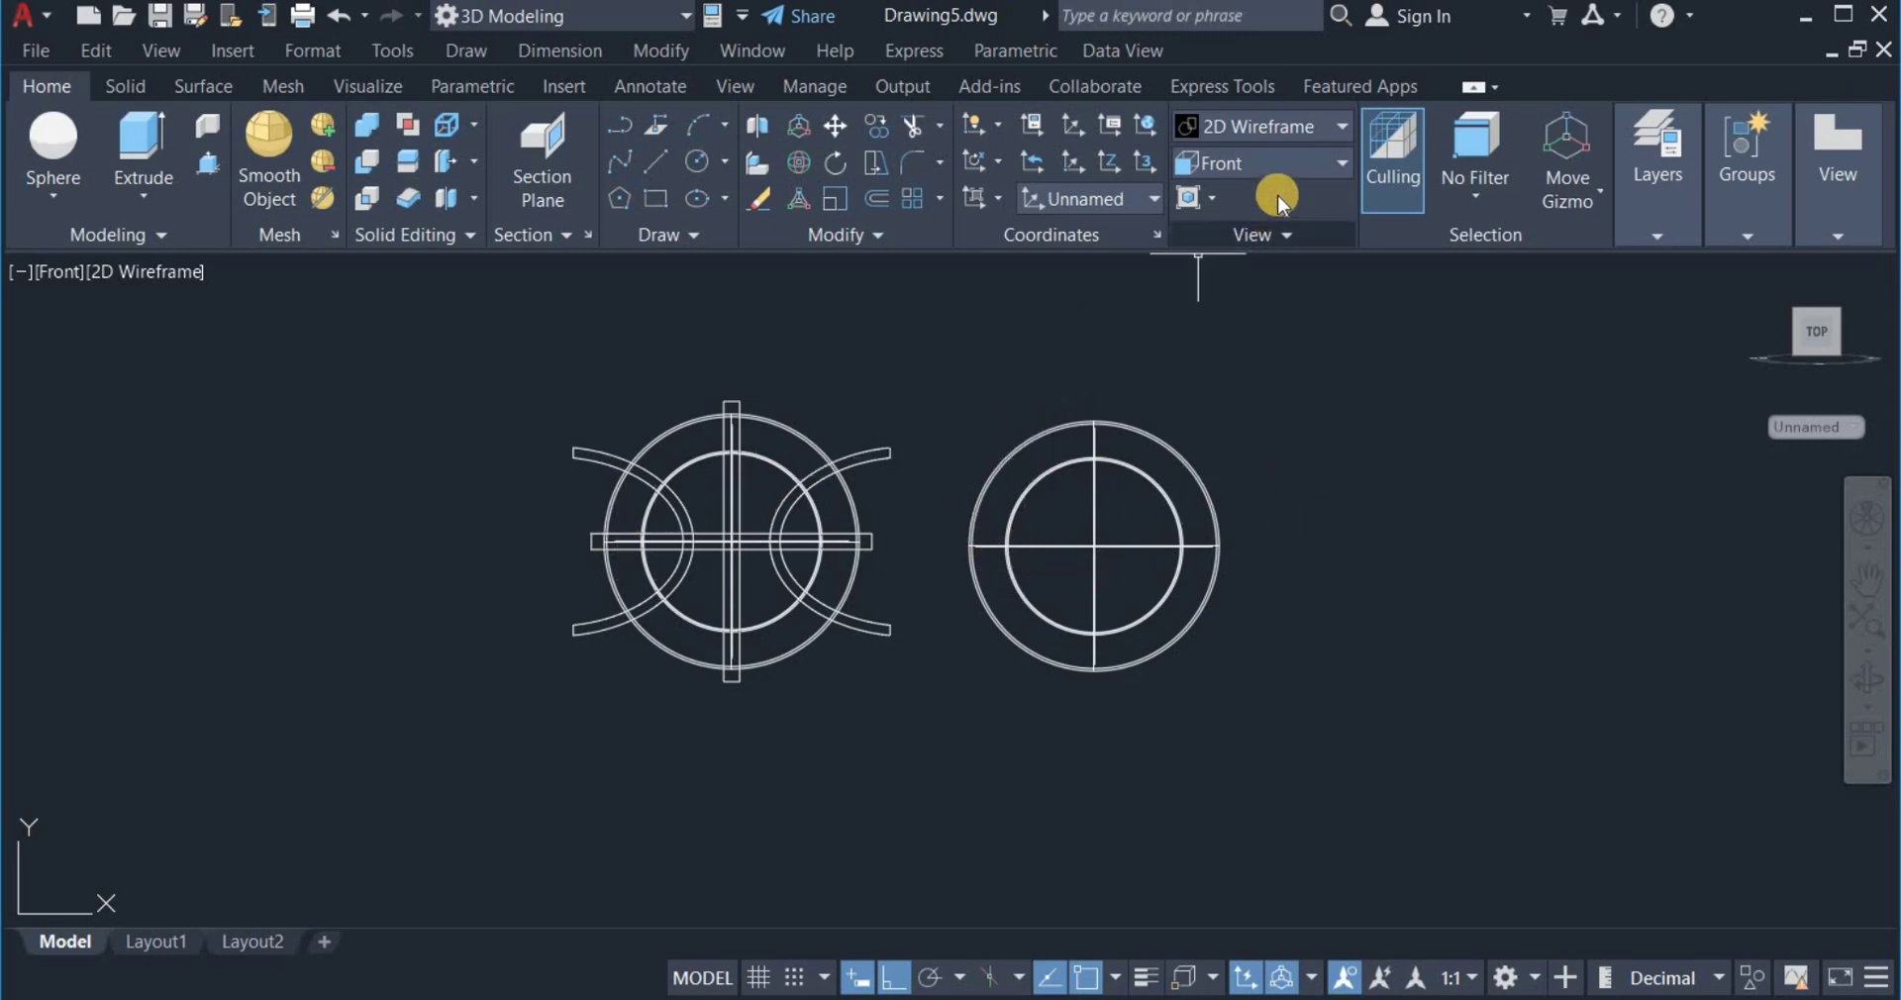
pyautogui.click(1315, 169)
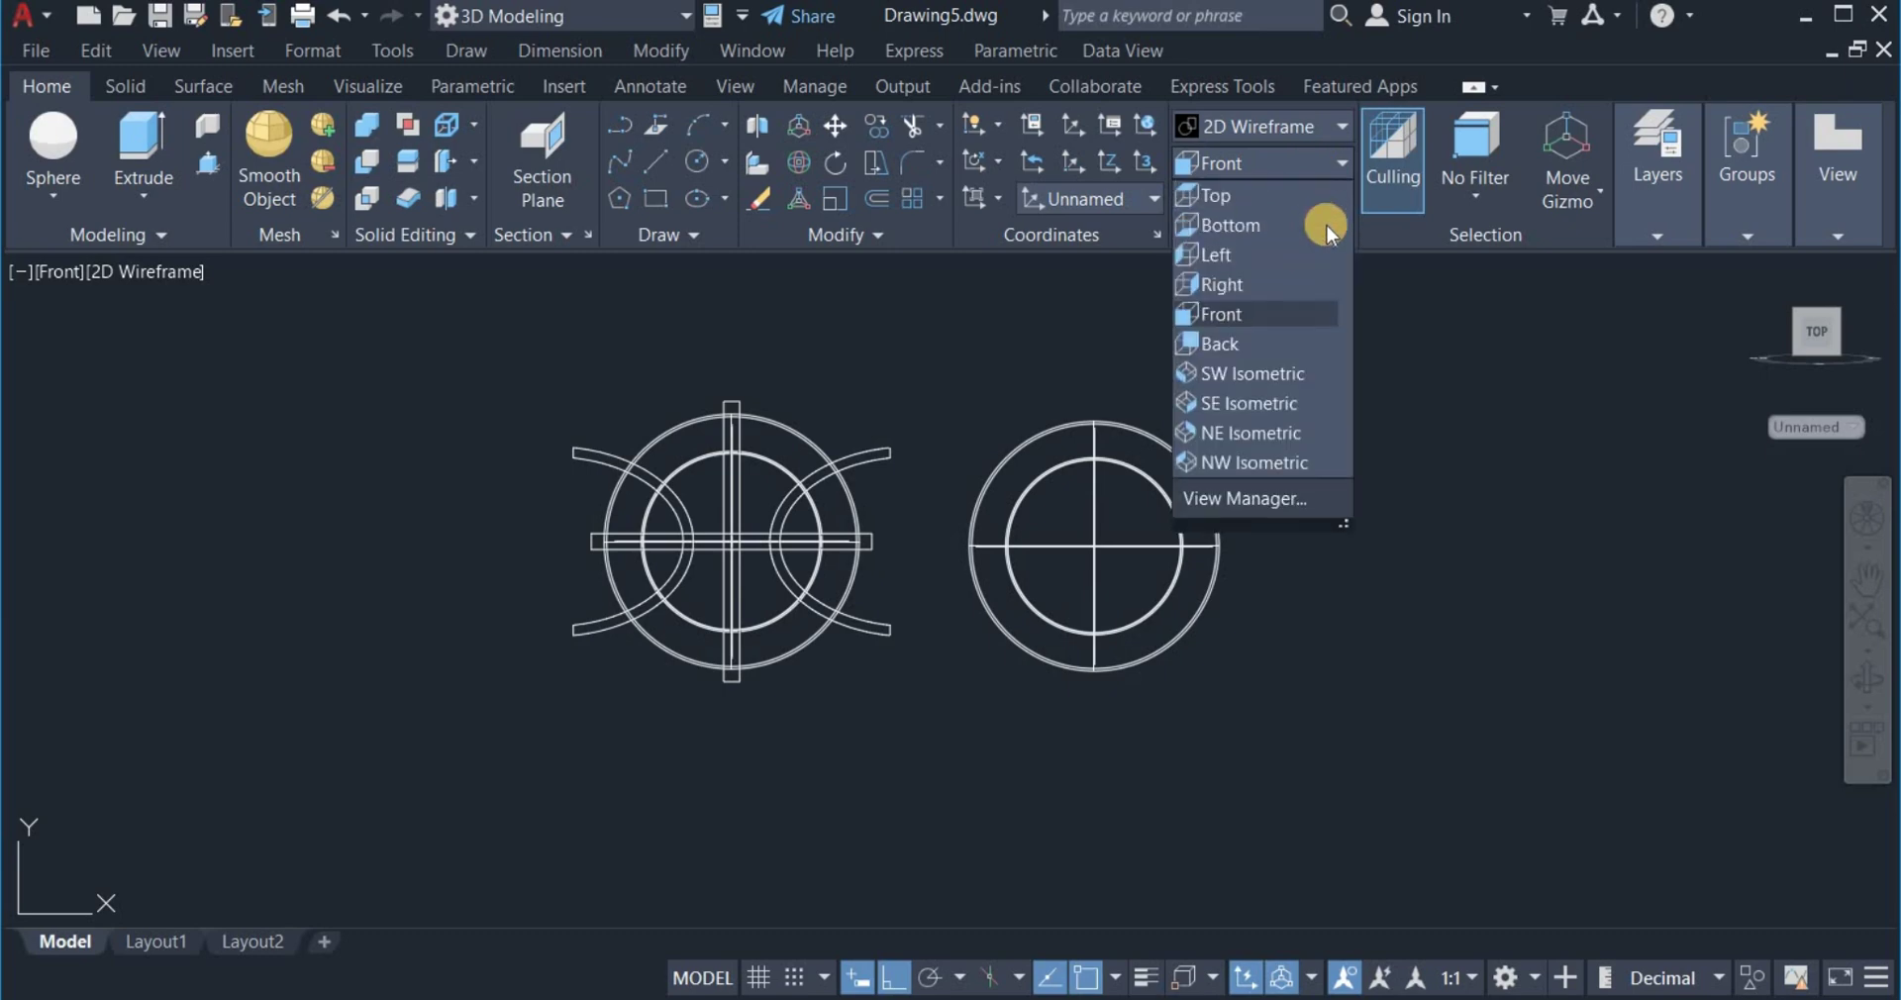
pyautogui.click(1290, 413)
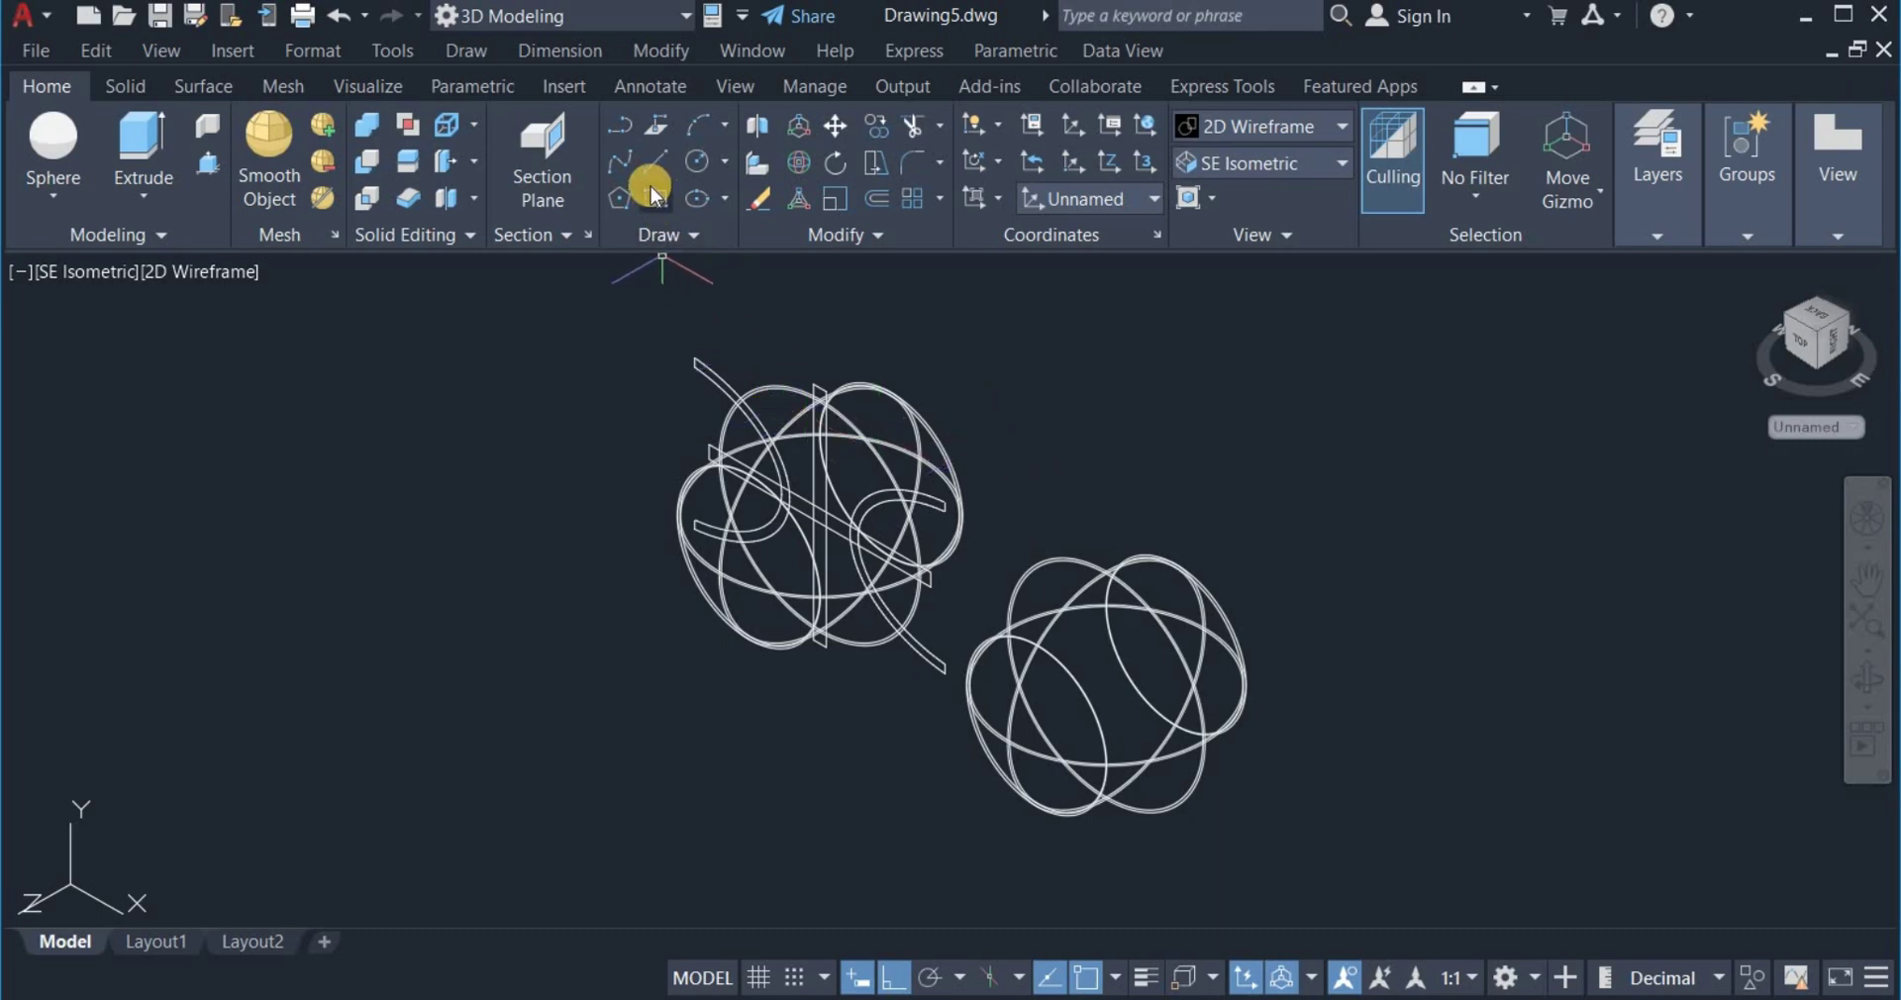
pyautogui.click(651, 165)
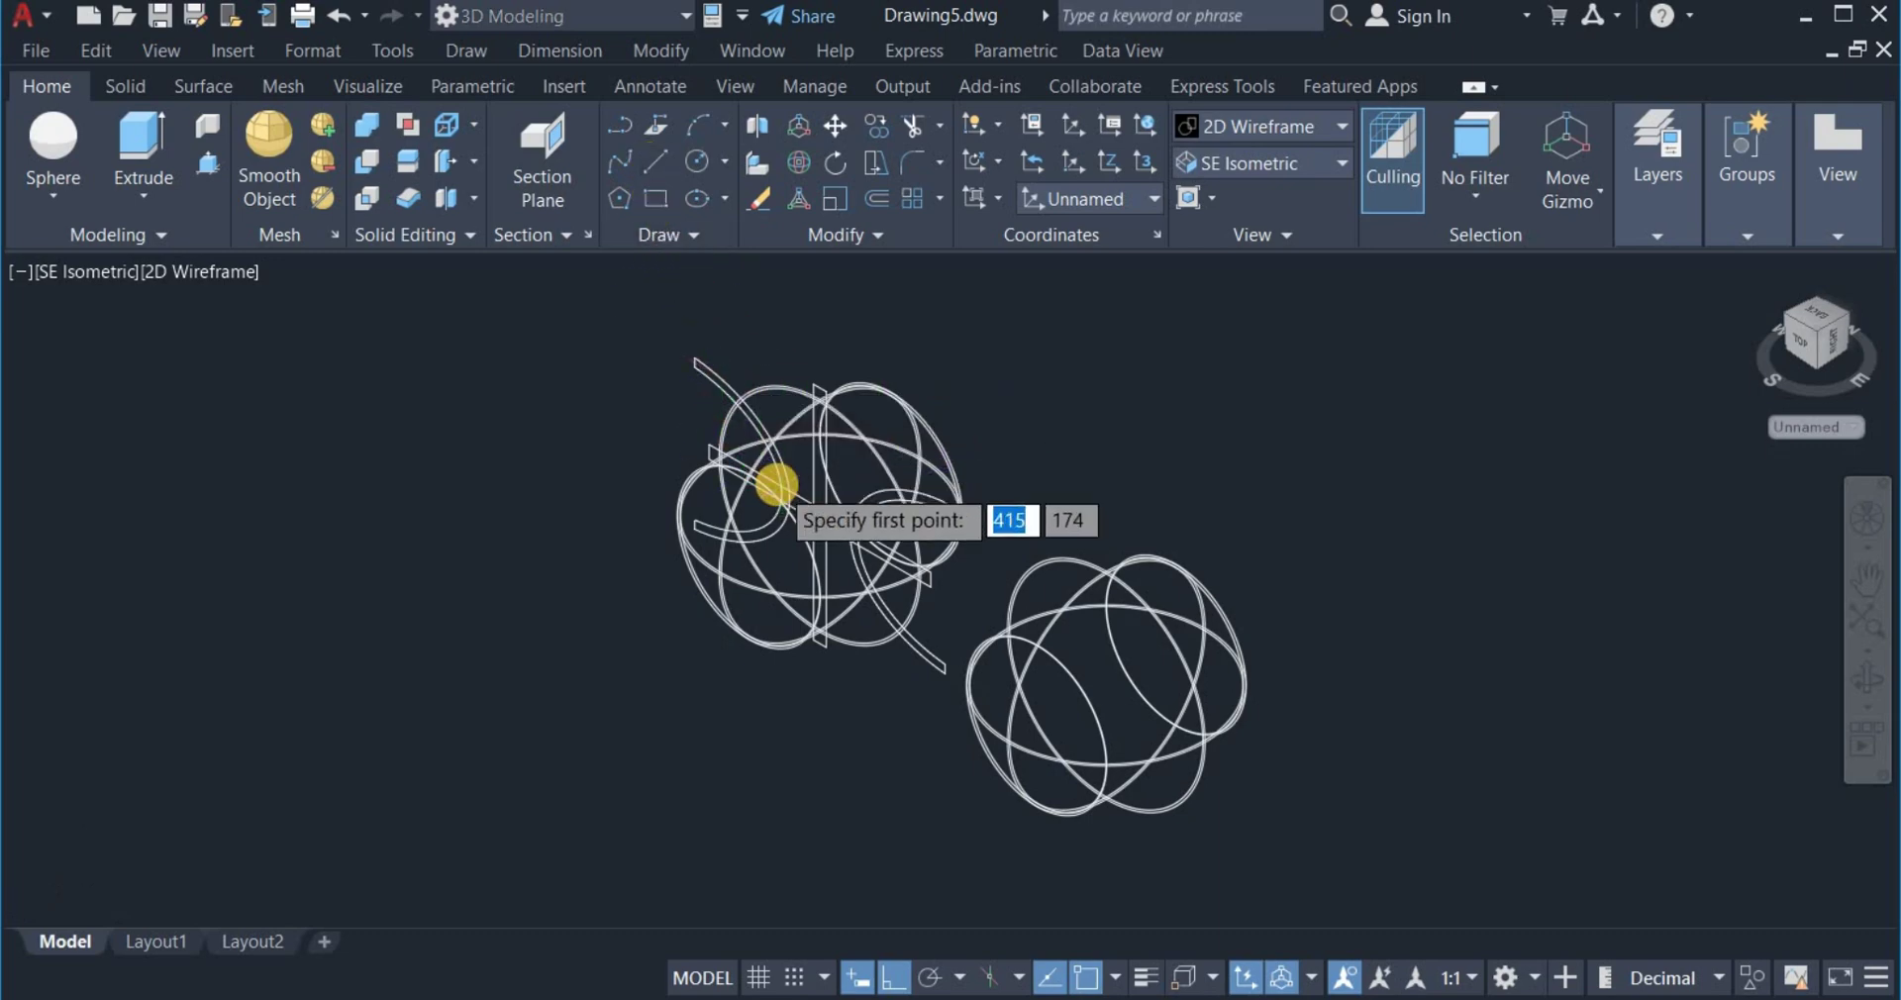
pyautogui.scroll(4, 772, 480)
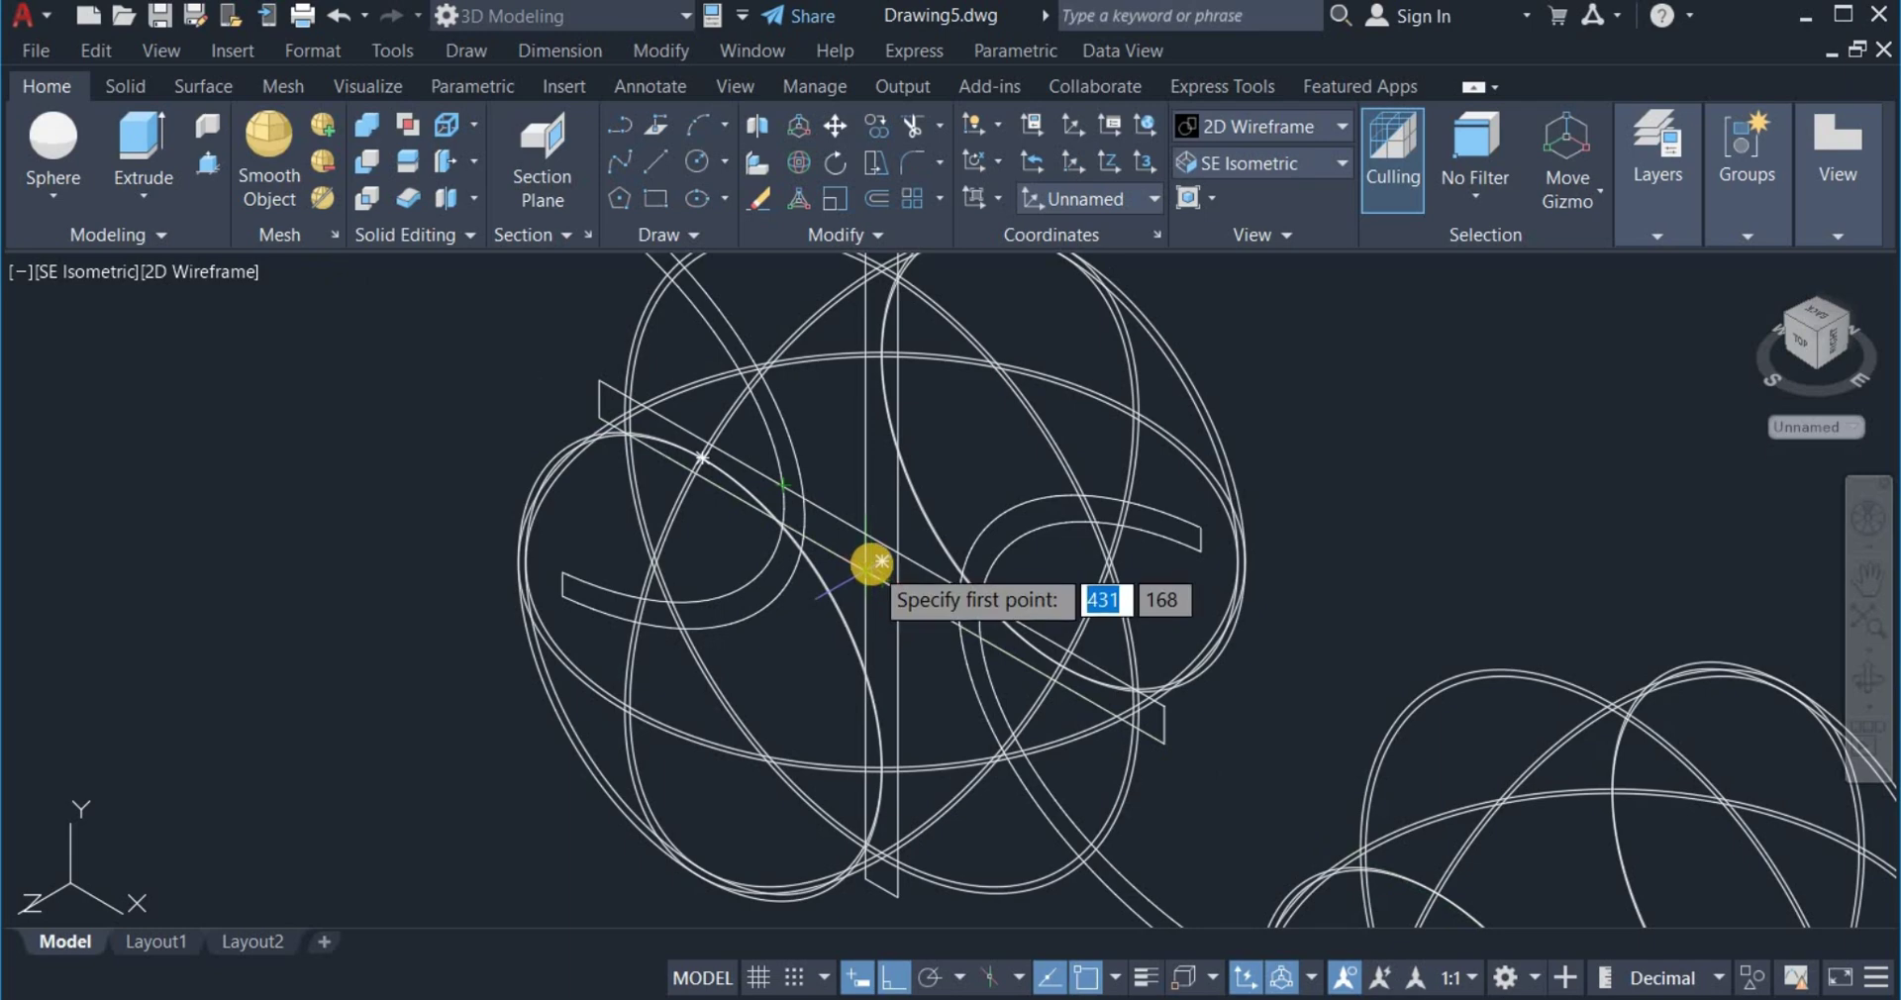
pyautogui.scroll(4, 871, 564)
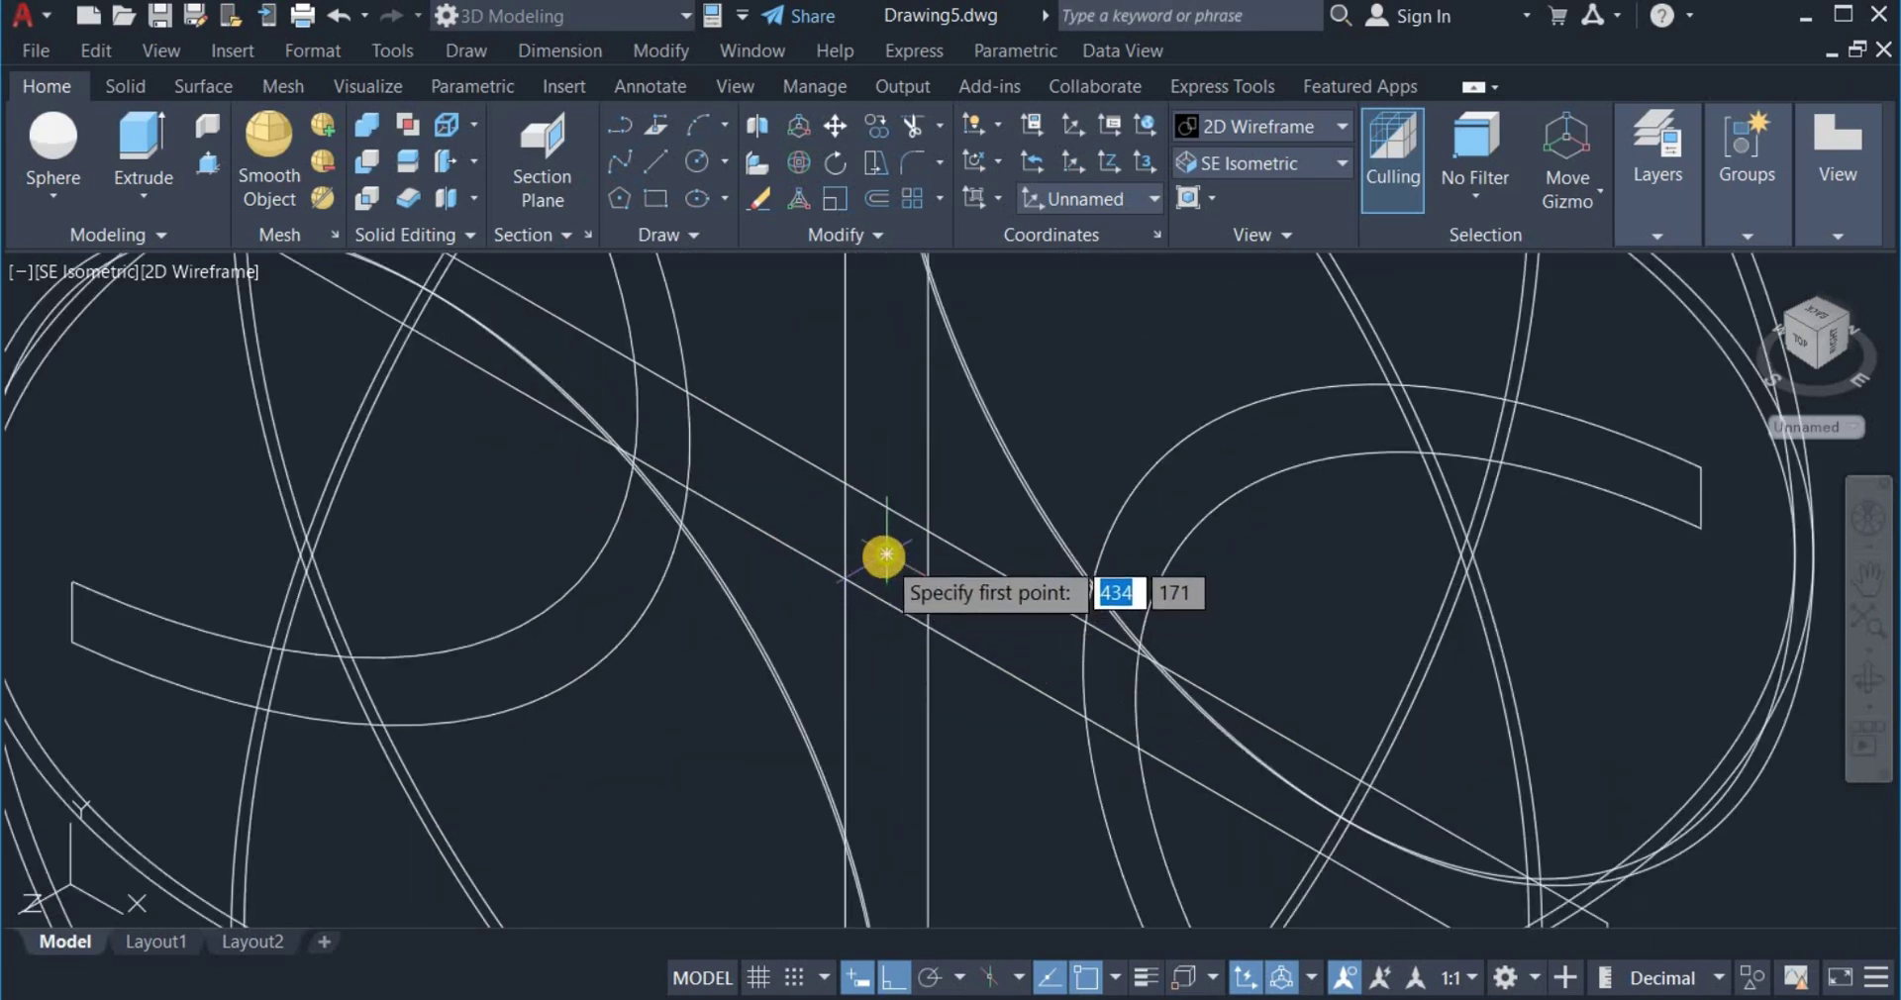
pyautogui.click(884, 554)
pyautogui.scroll(-5, 886, 549)
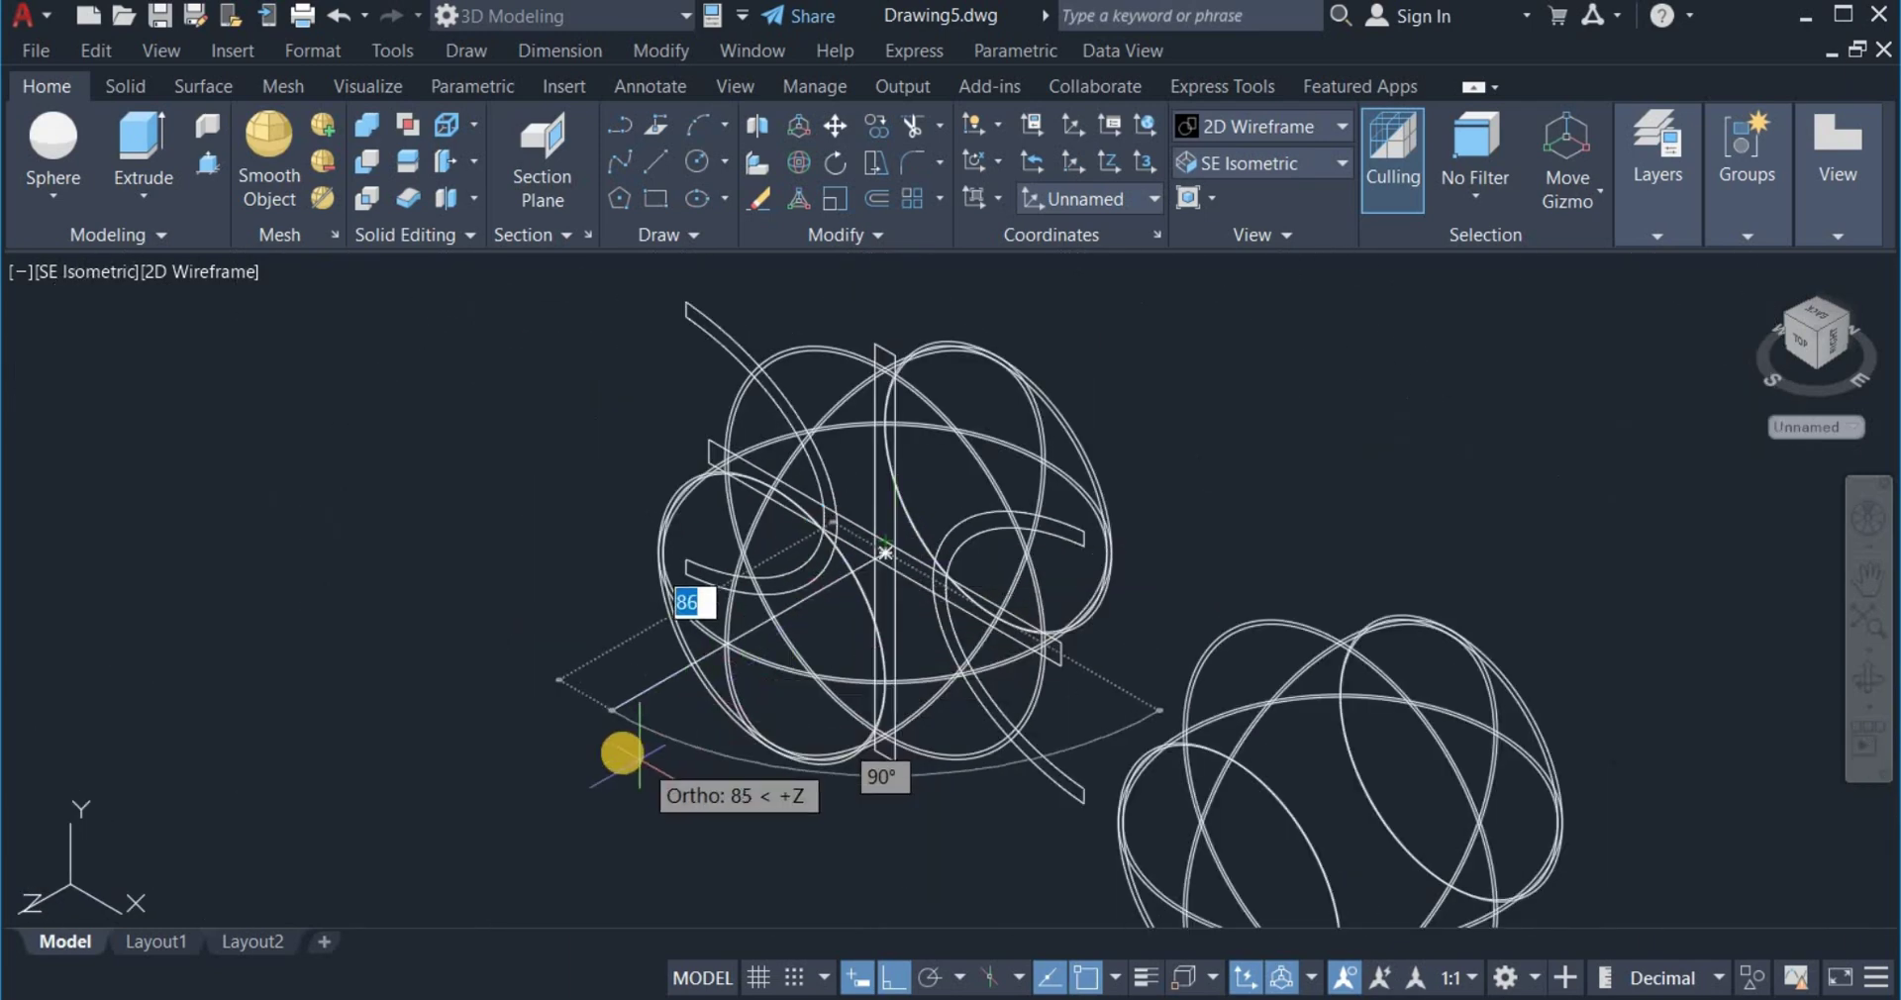
pyautogui.click(621, 744)
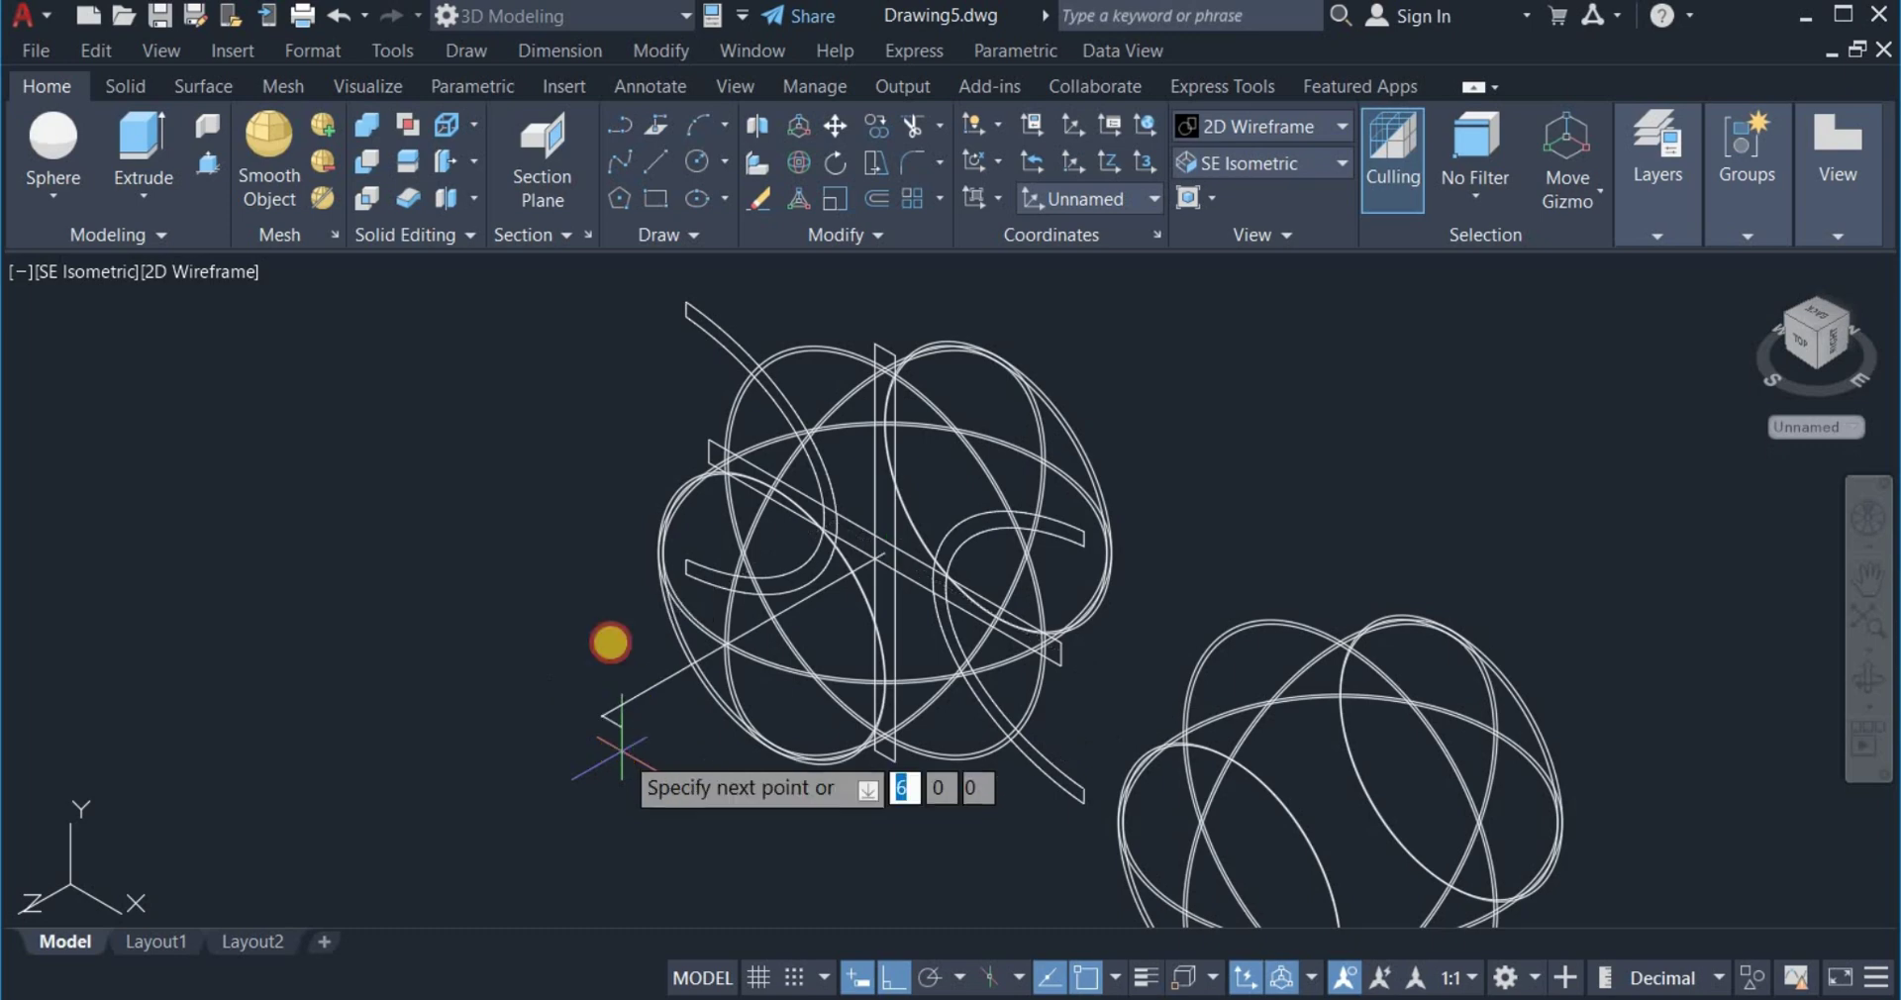
pyautogui.rightClick(582, 594)
pyautogui.click(606, 602)
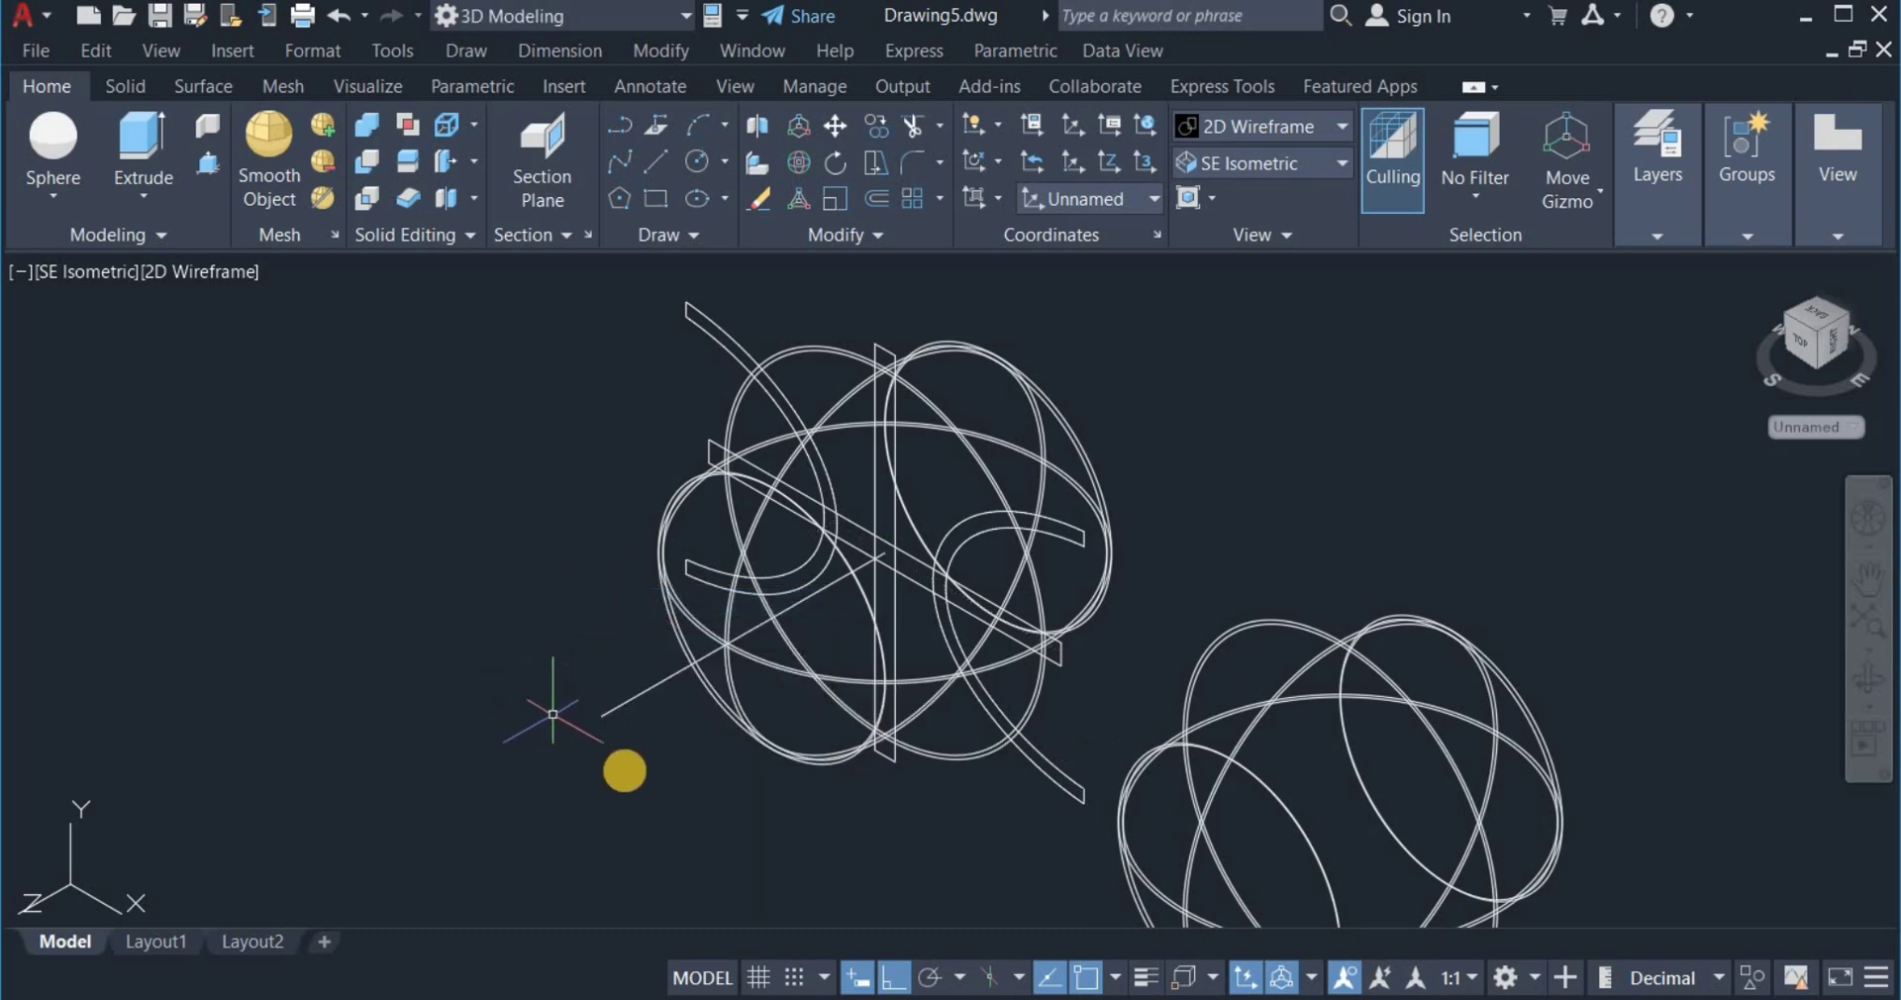
# Move both elliptical bands and both crossed rectangles from the ball's centre to the outer end of the guide line.
pyautogui.click(828, 129)
pyautogui.click(1056, 789)
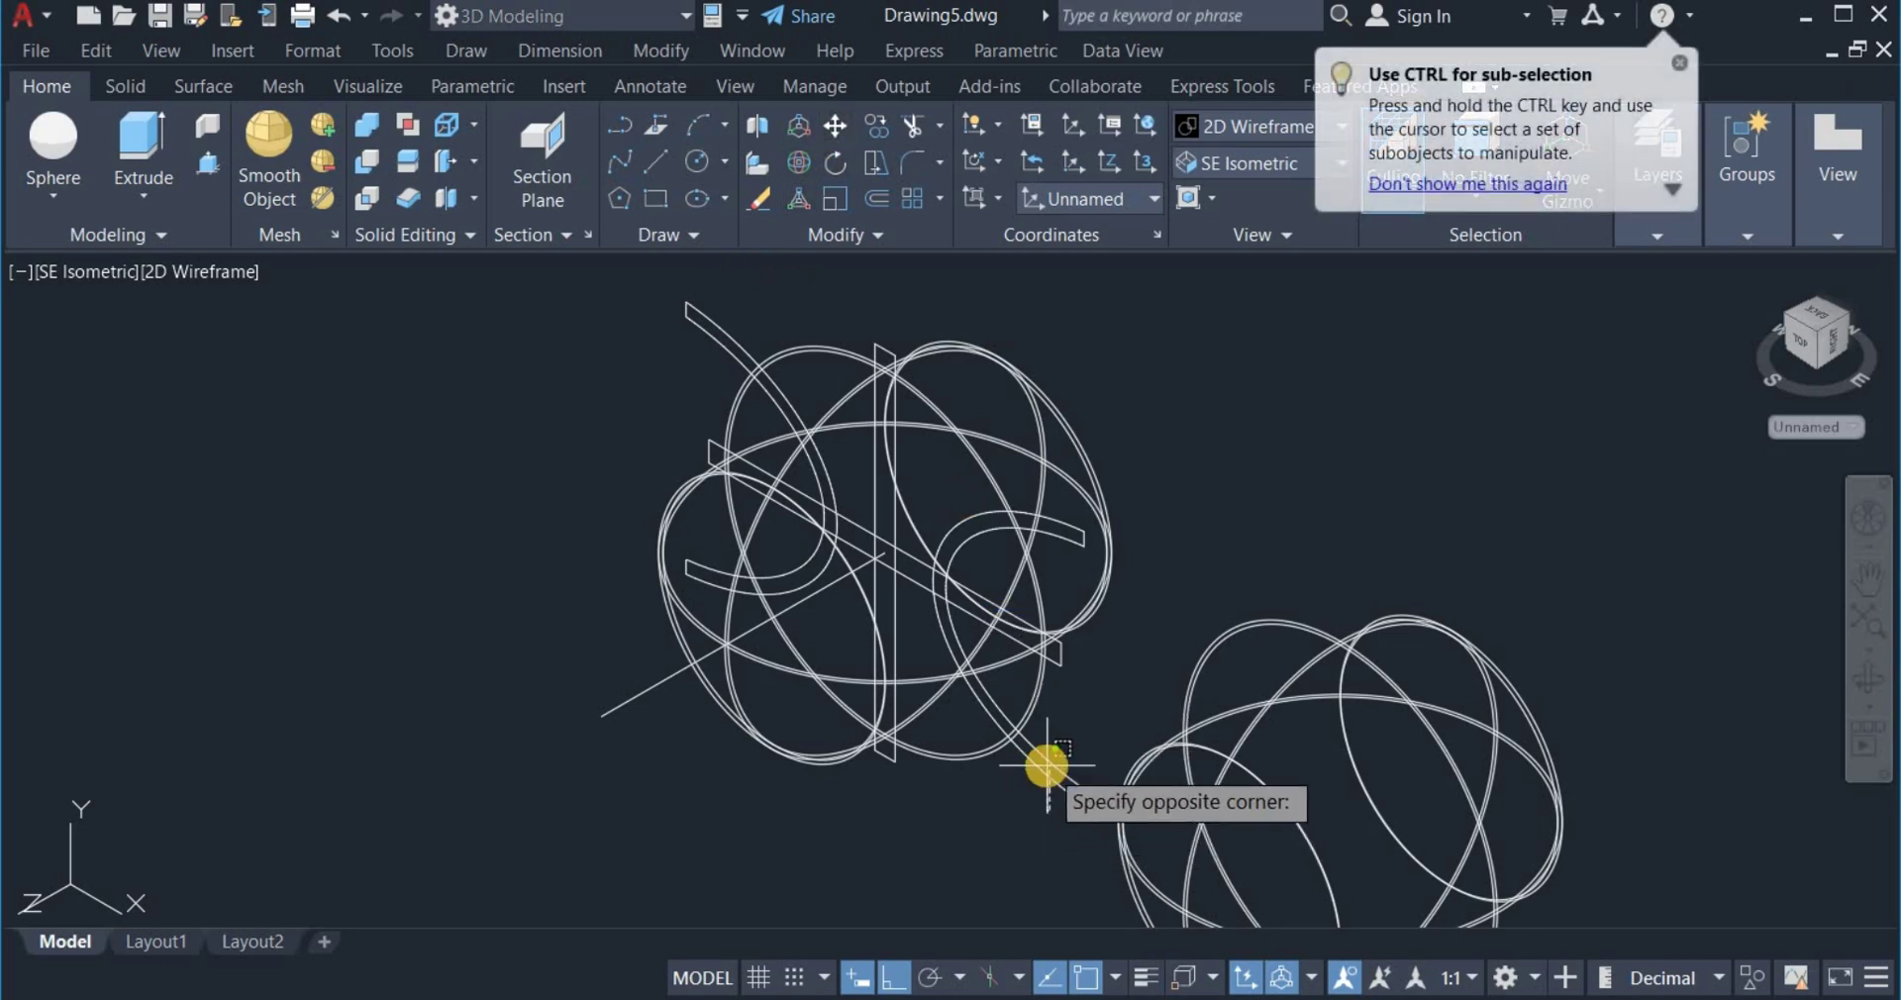
pyautogui.click(1053, 758)
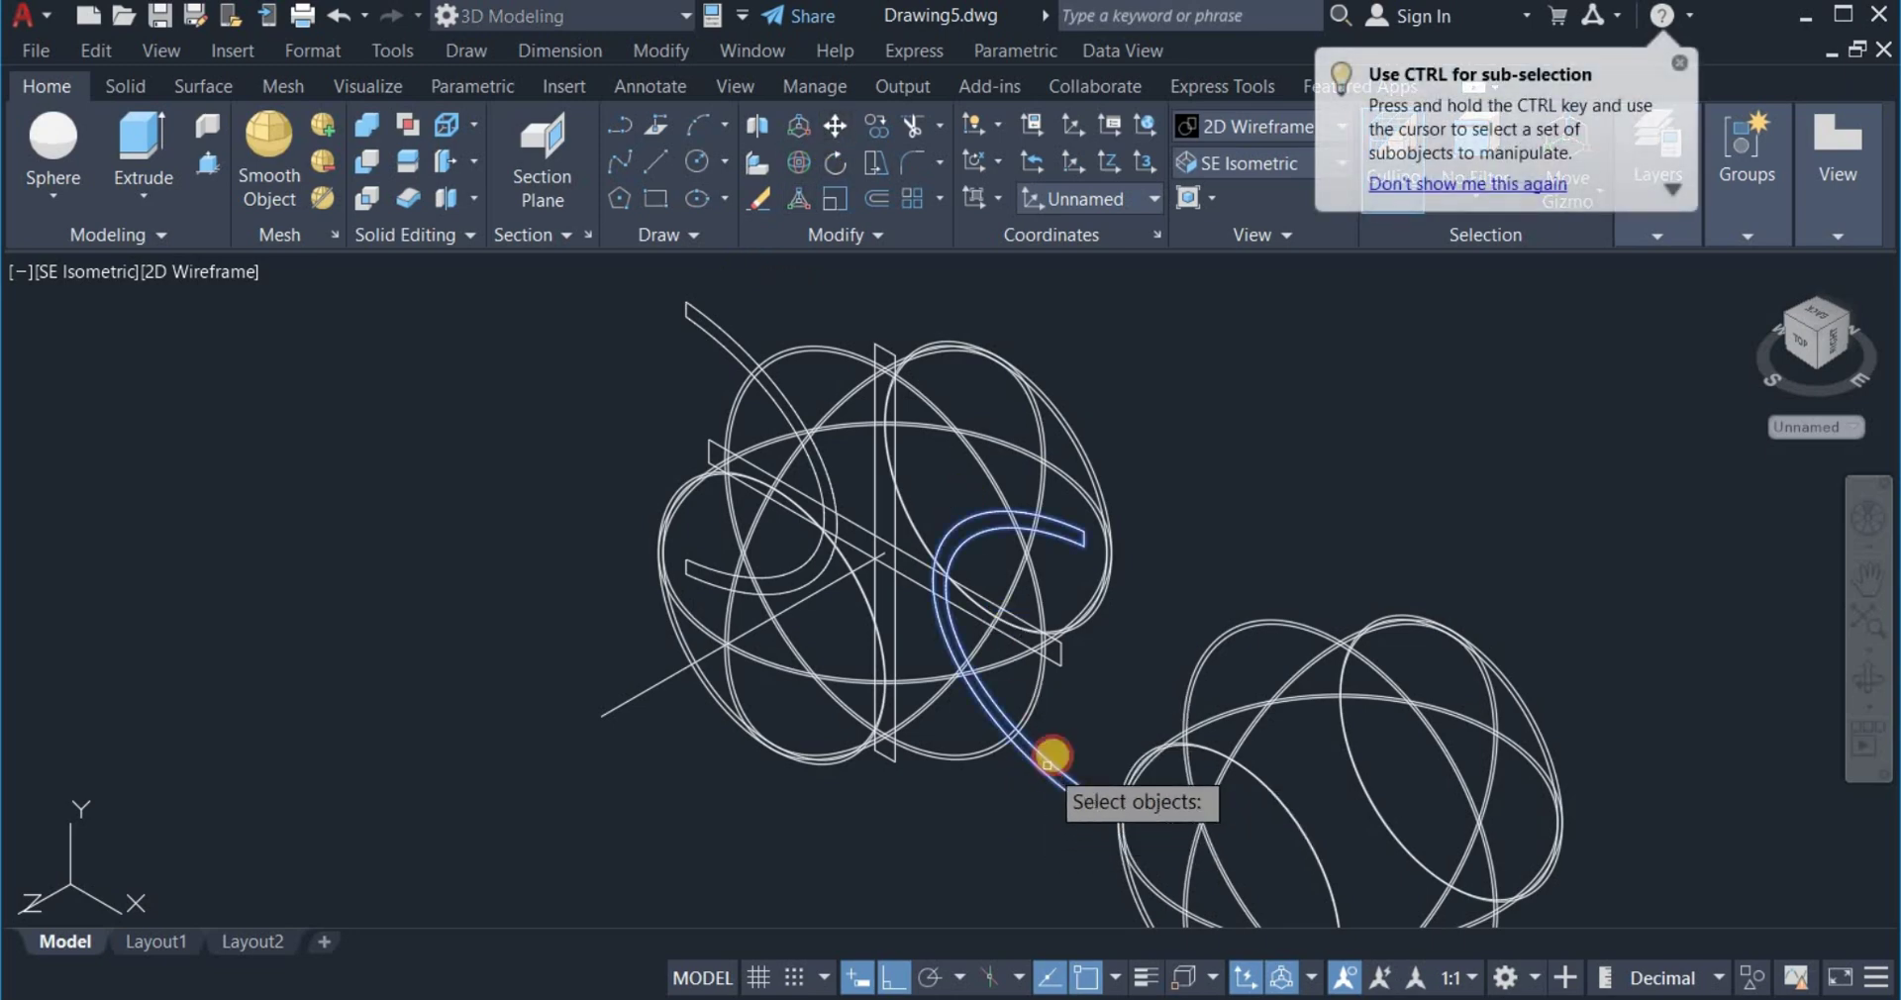
pyautogui.click(830, 474)
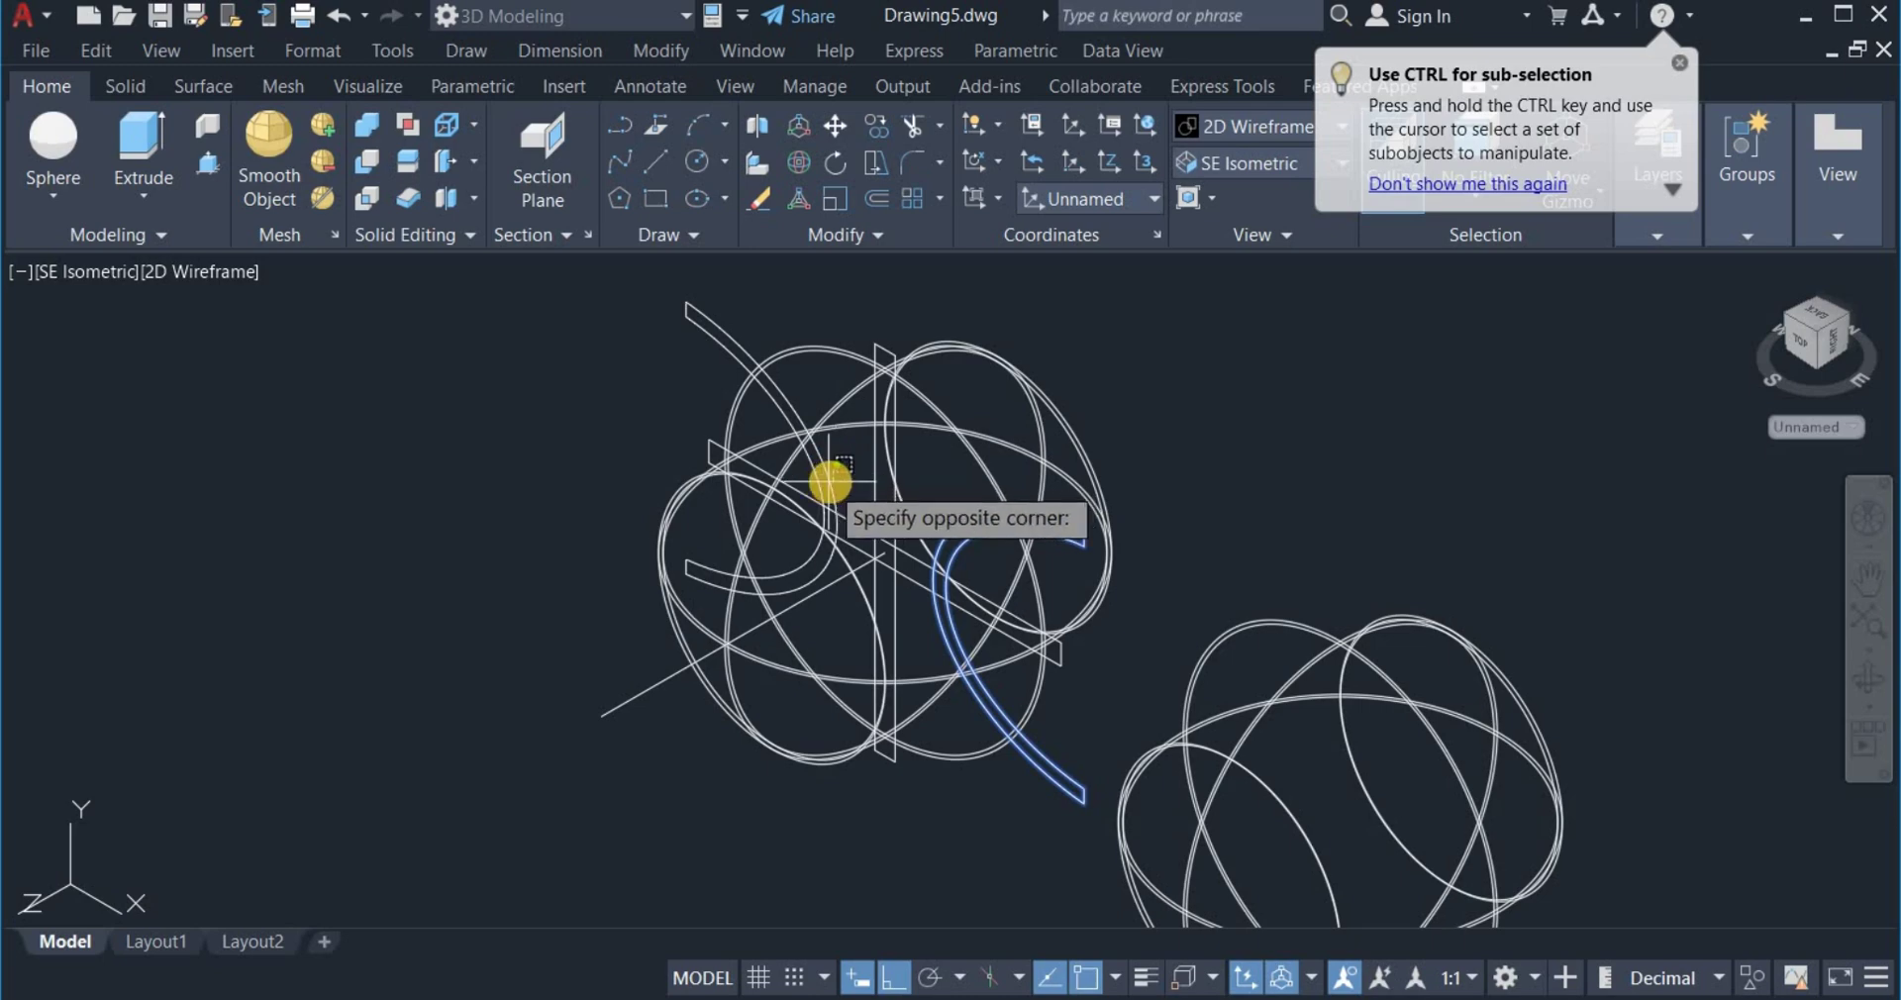
pyautogui.click(835, 492)
pyautogui.scroll(4, 897, 554)
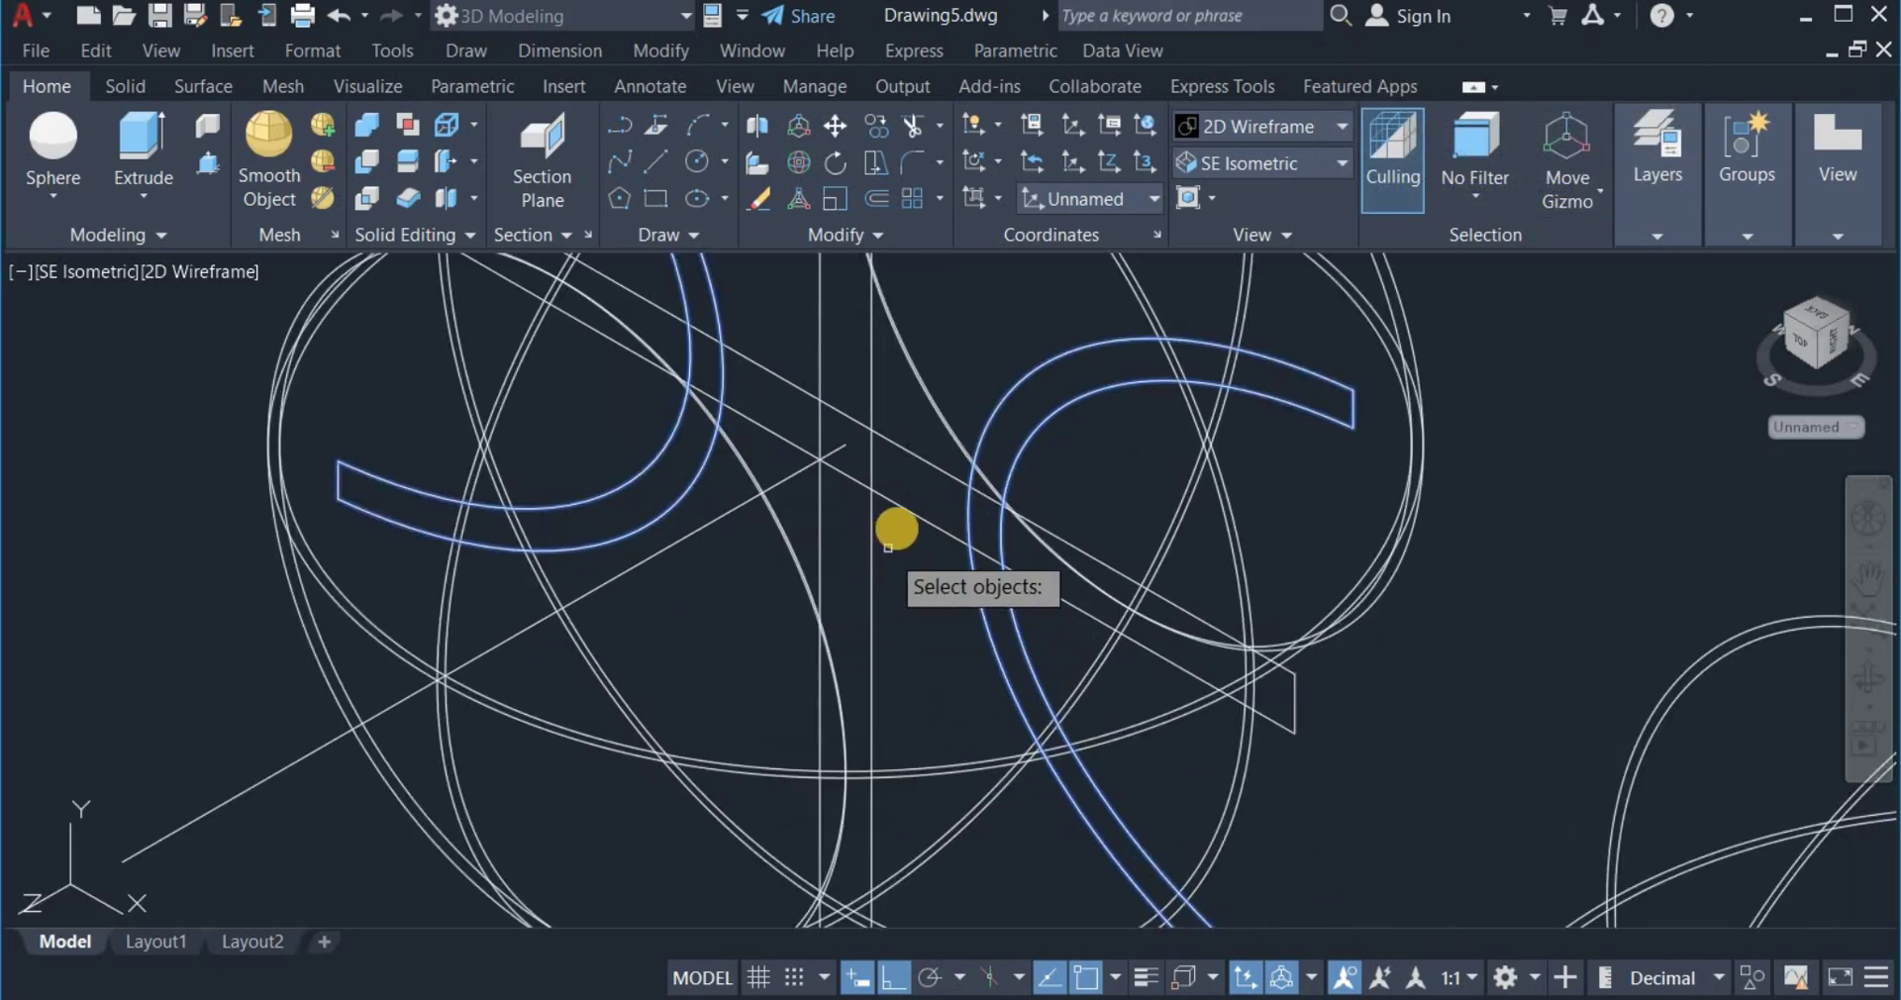
pyautogui.click(891, 514)
pyautogui.click(869, 500)
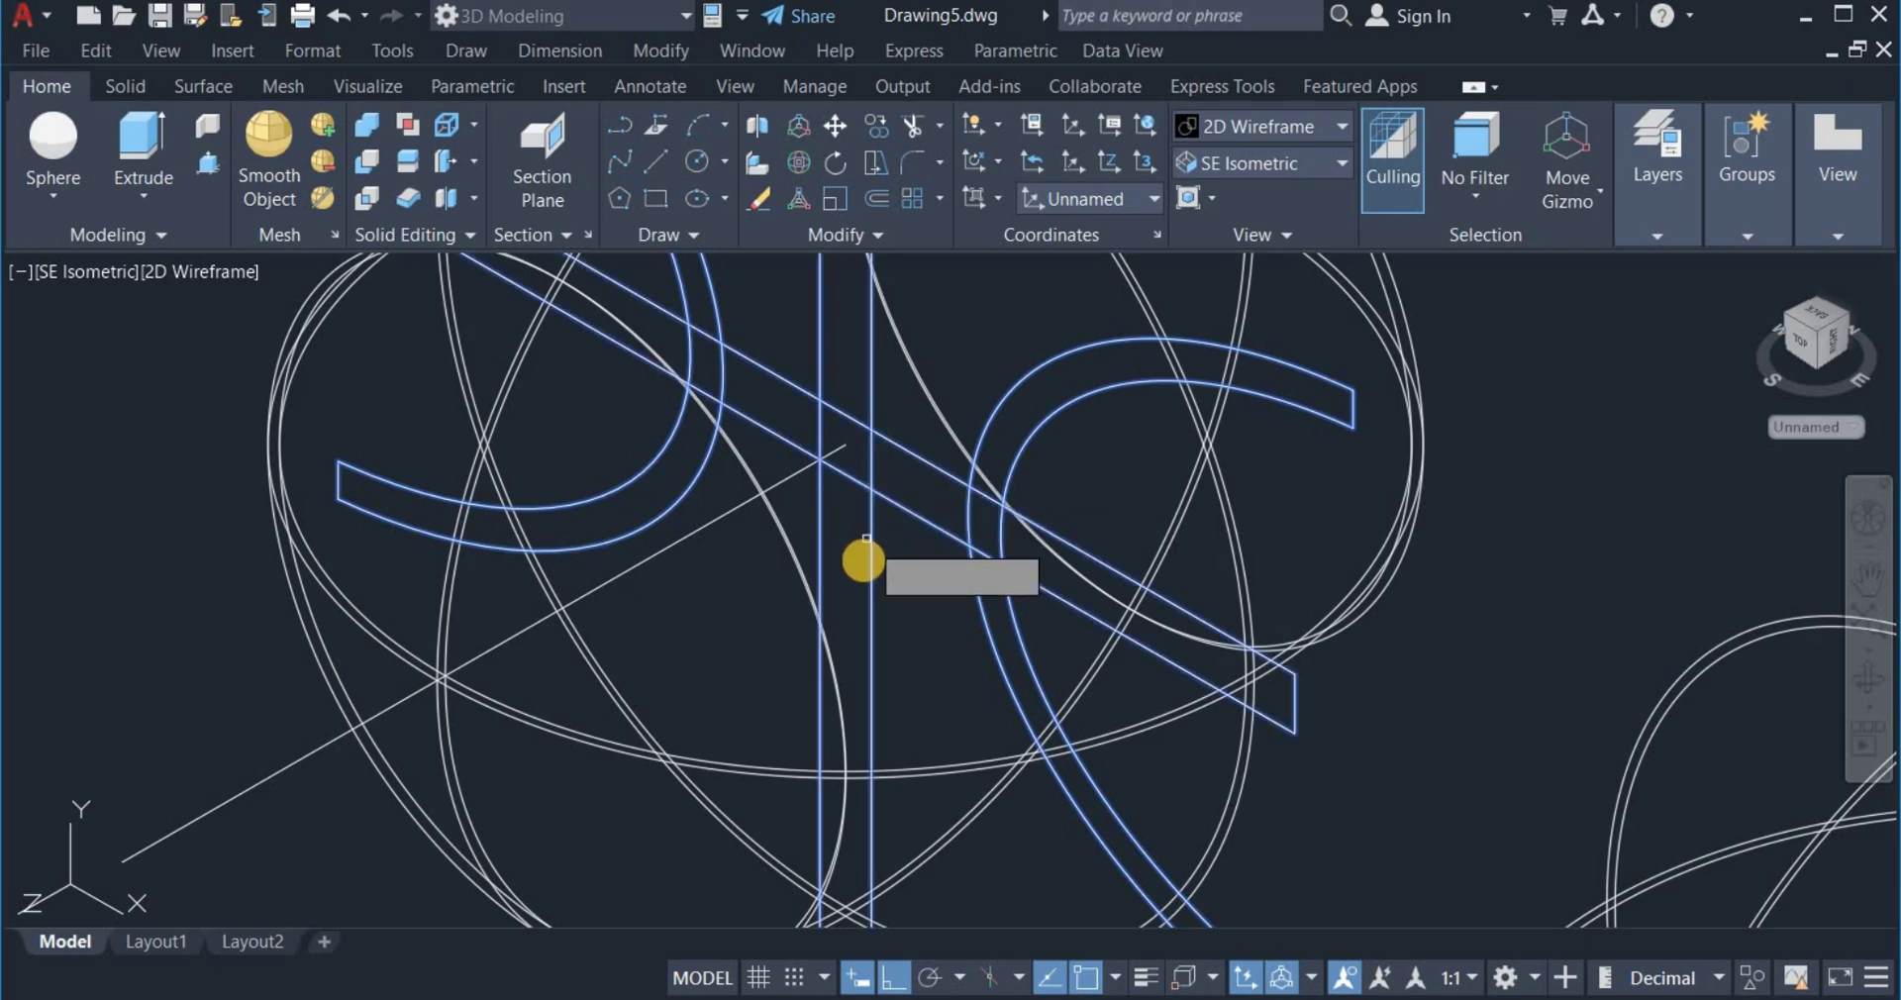
pyautogui.press('Return')
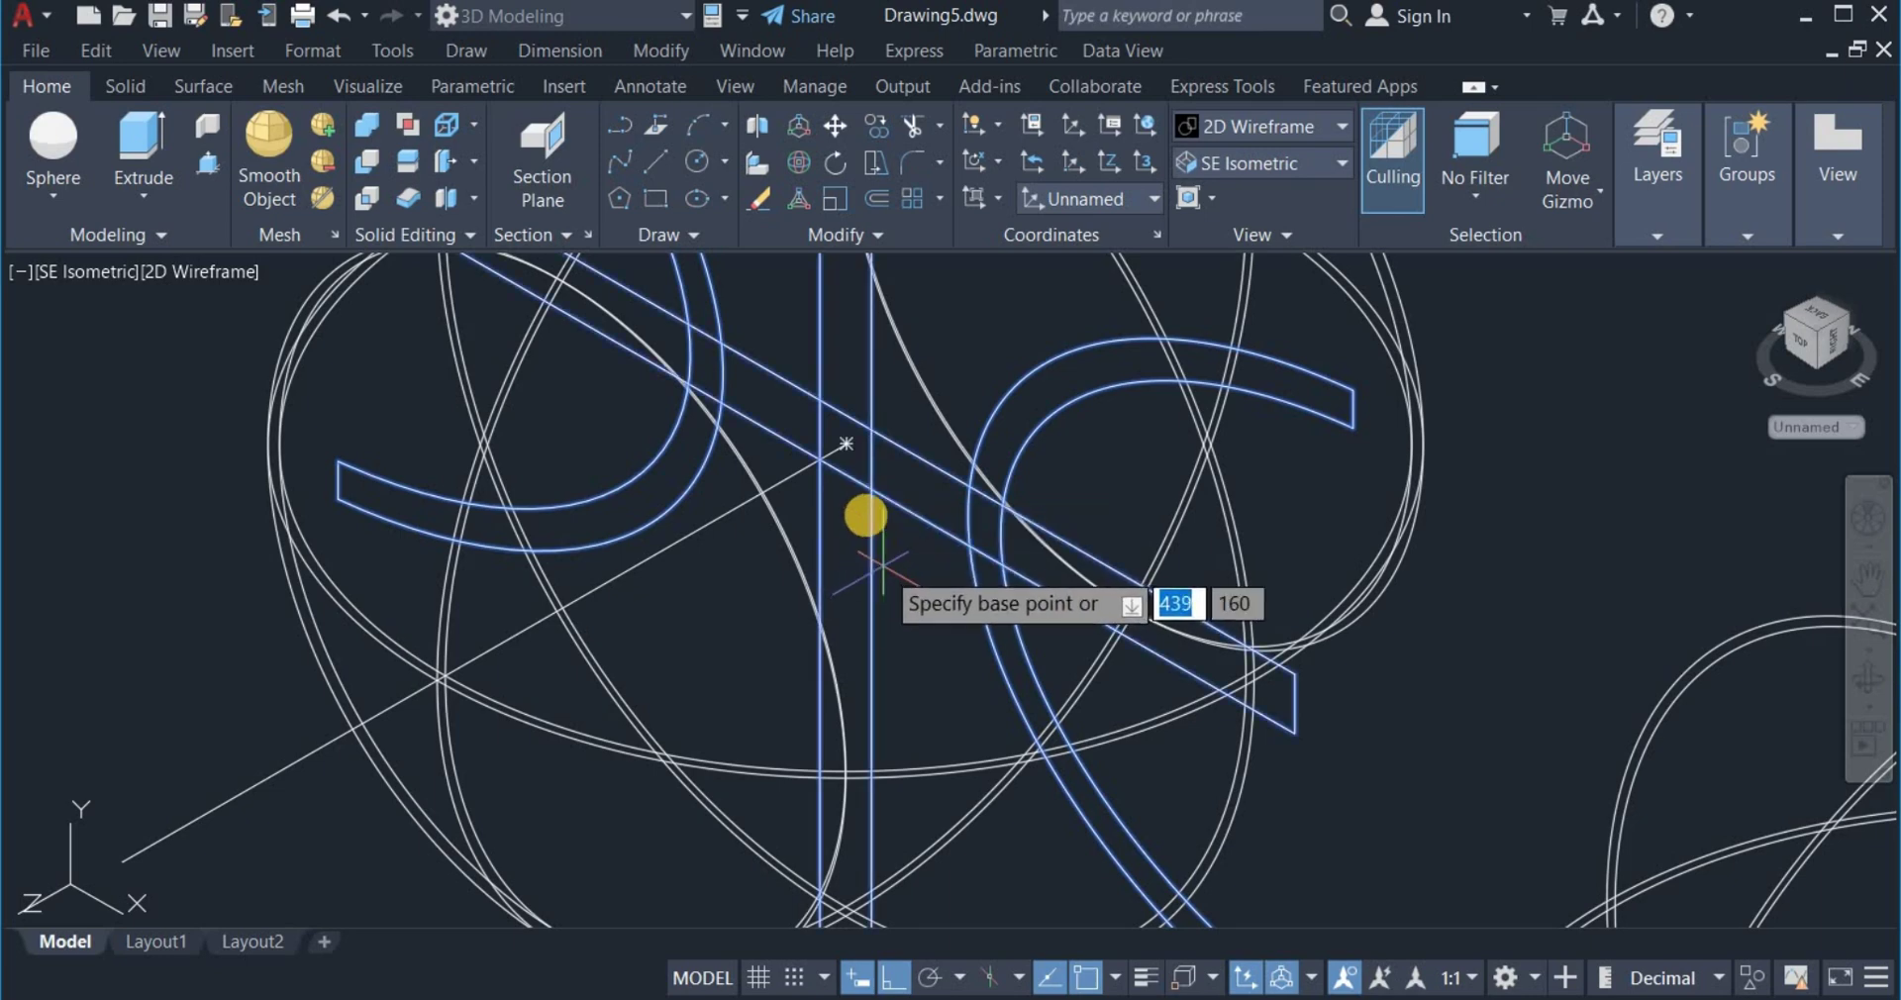
pyautogui.click(848, 452)
pyautogui.scroll(-4, 848, 458)
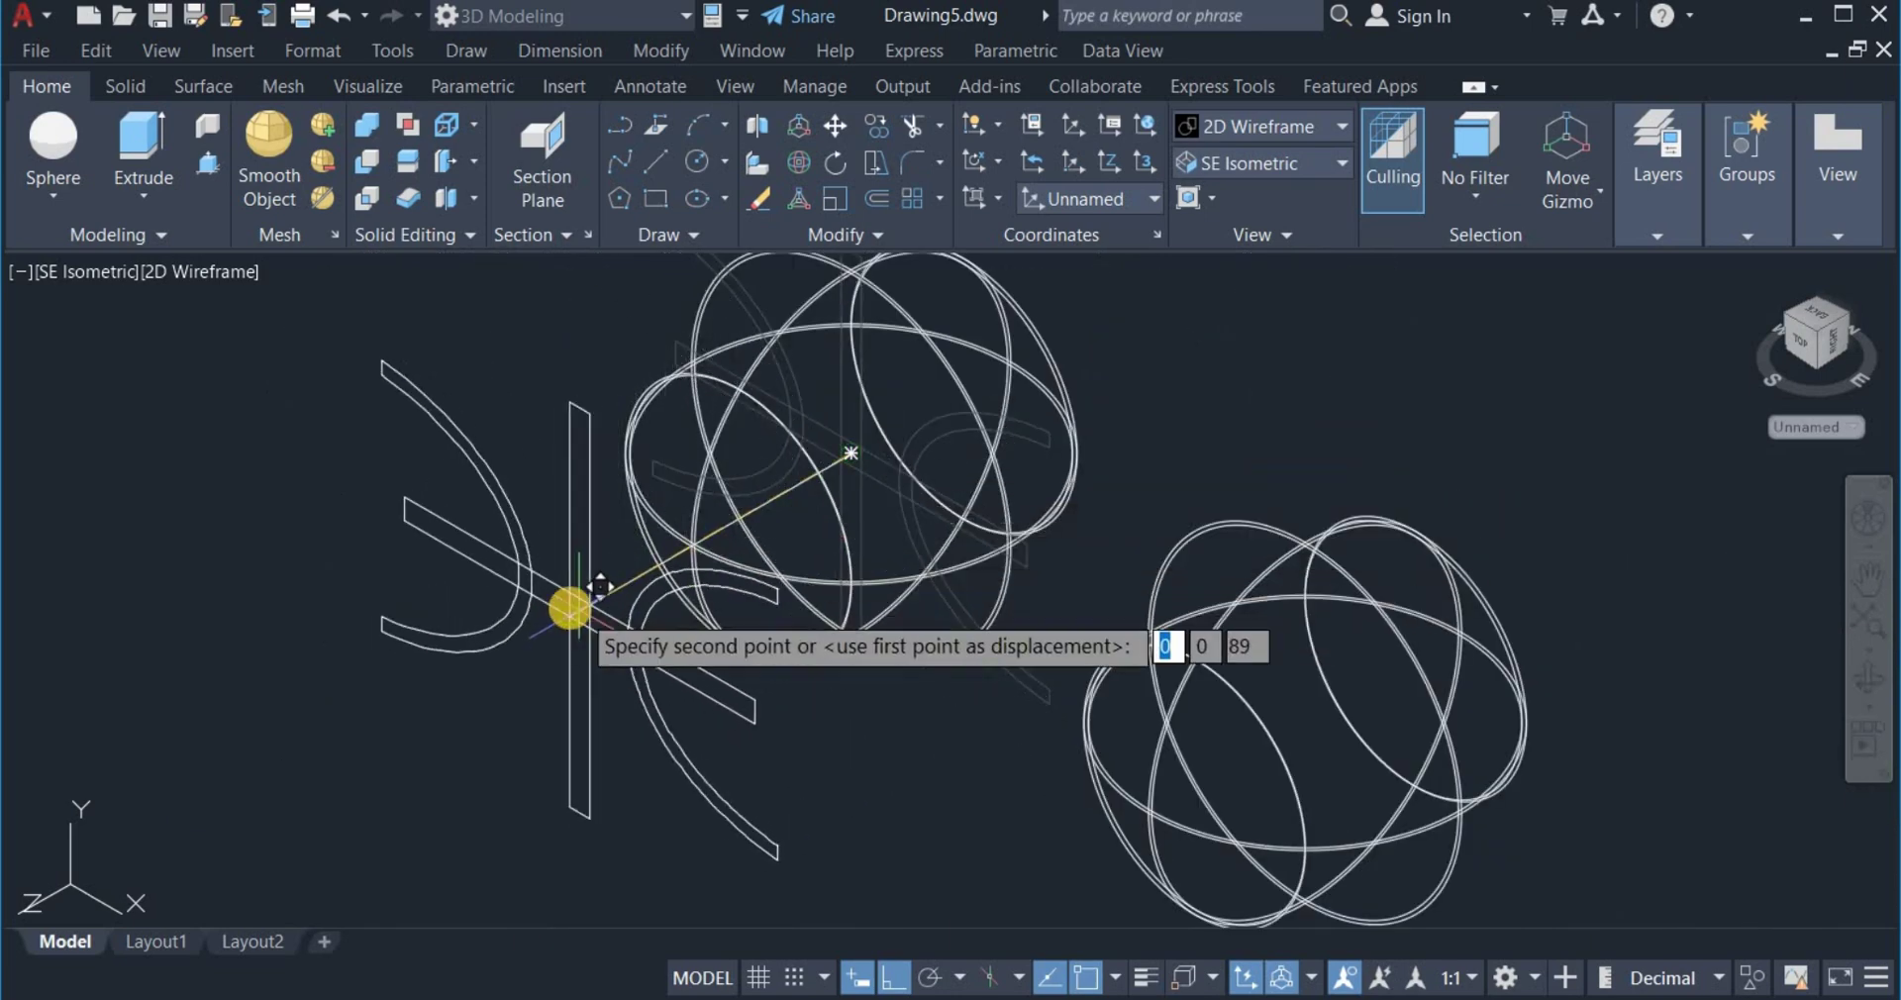
pyautogui.scroll(5, 614, 594)
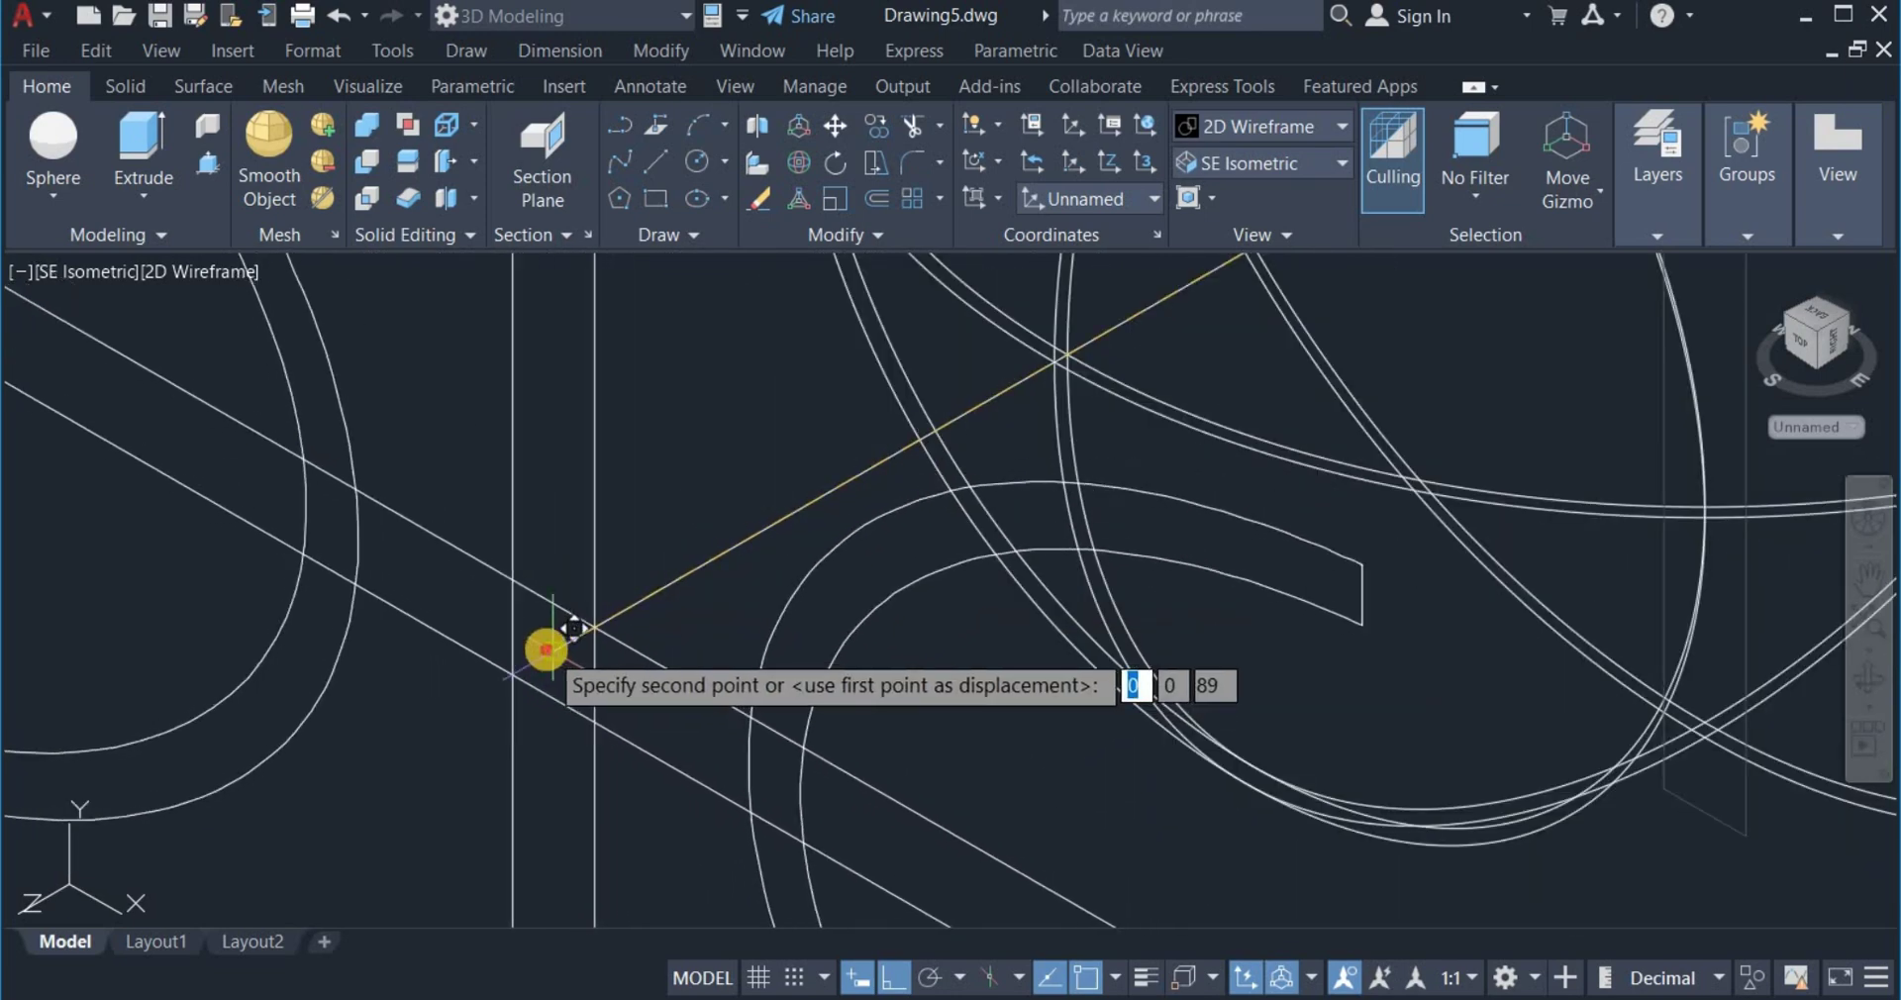
pyautogui.click(508, 692)
# Set the visual style to Shades of Gray.
pyautogui.scroll(-5, 509, 698)
pyautogui.scroll(-3, 507, 710)
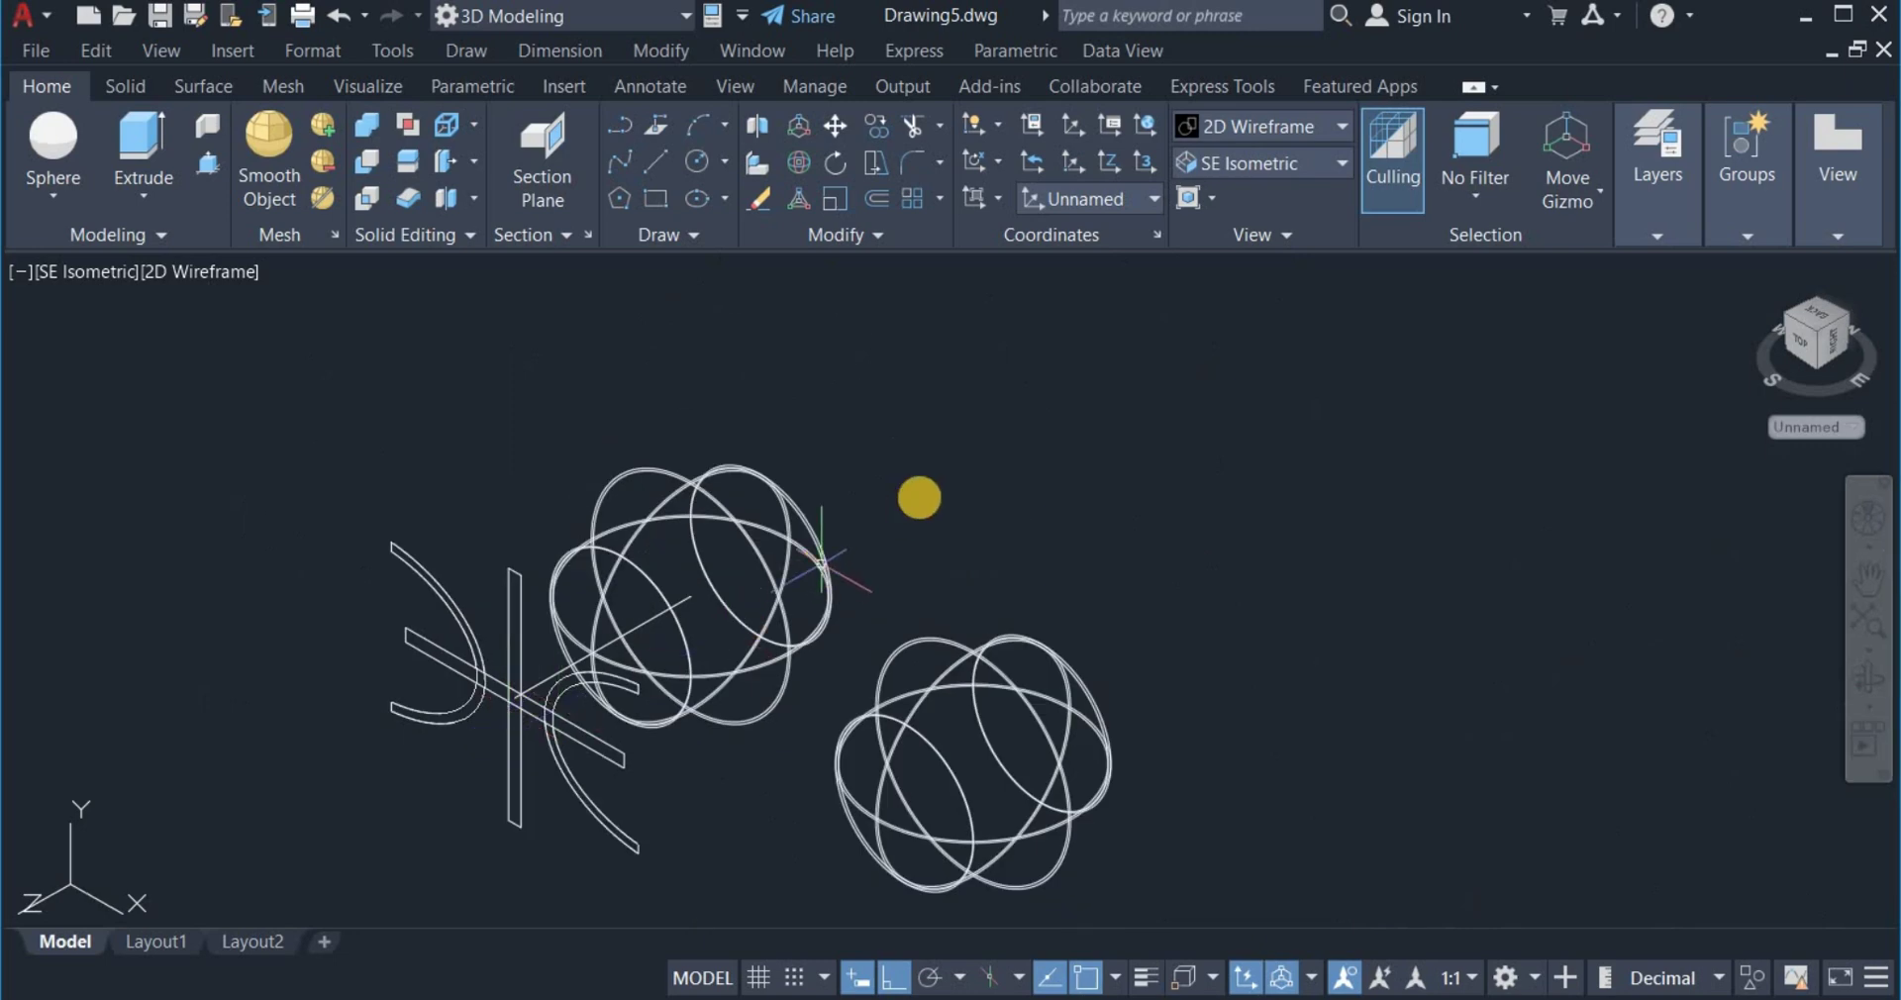
pyautogui.click(1251, 126)
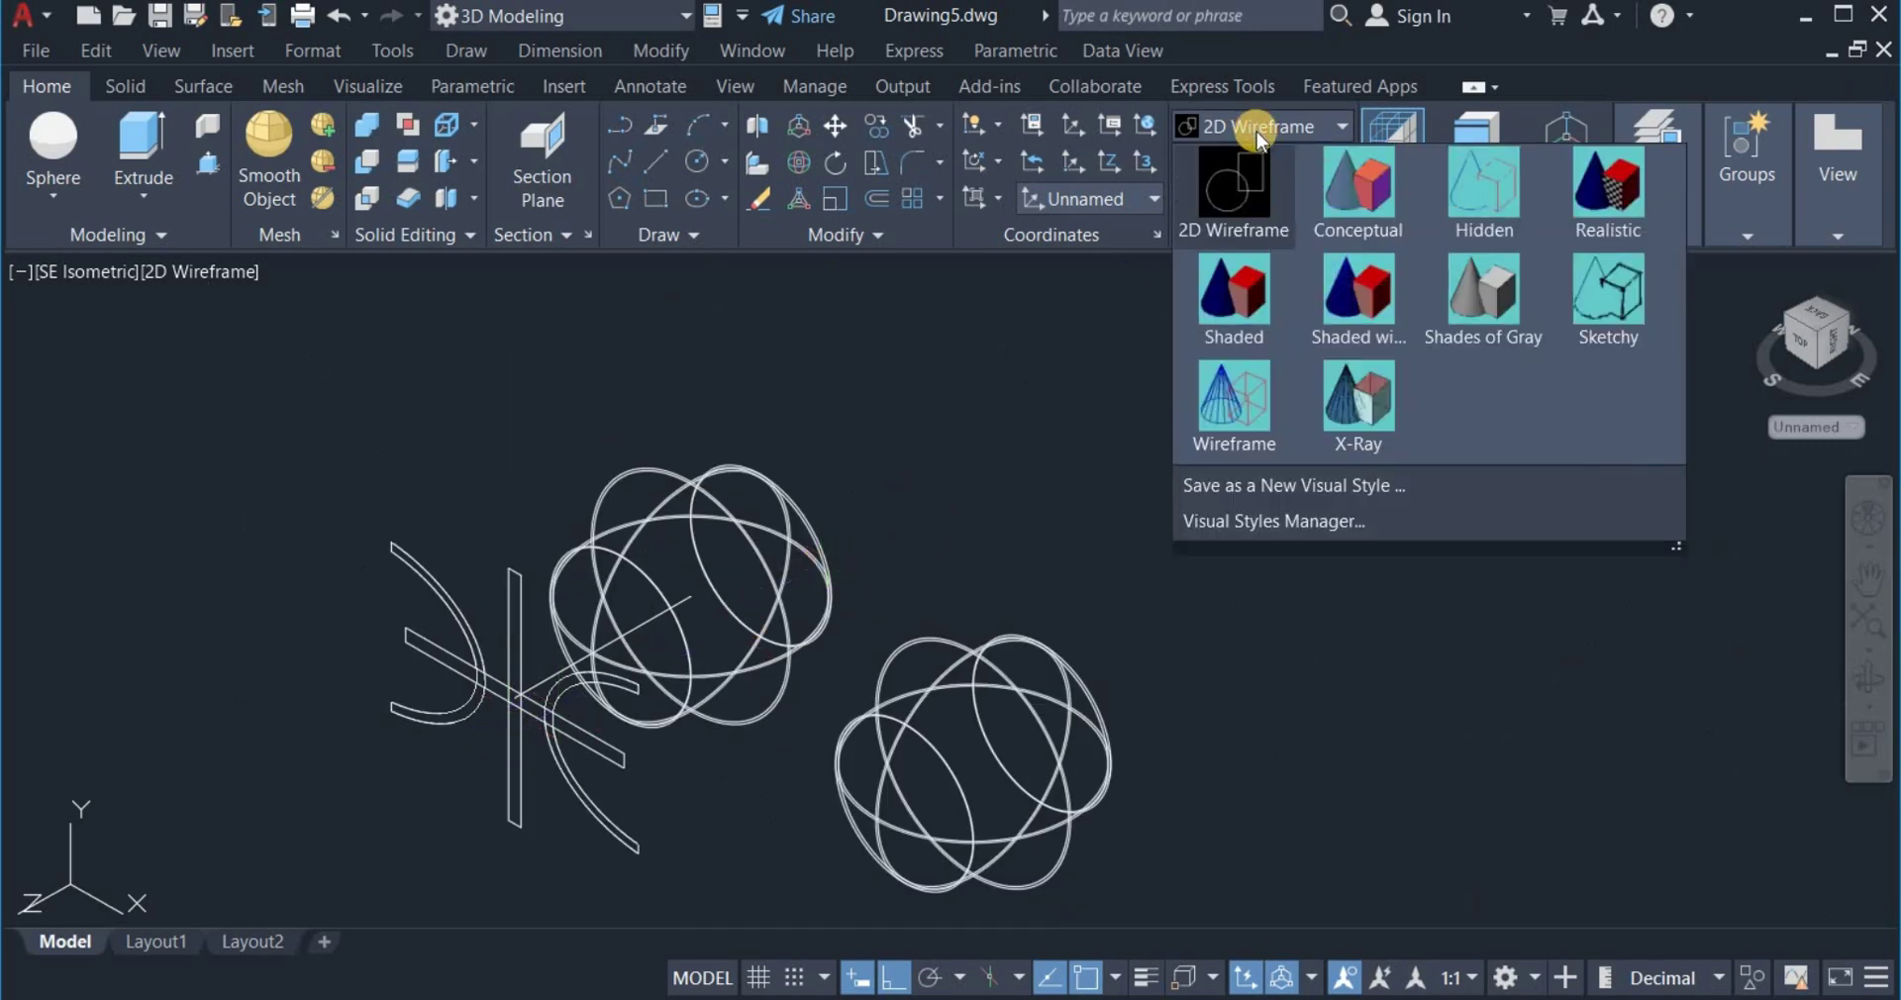
pyautogui.click(1483, 305)
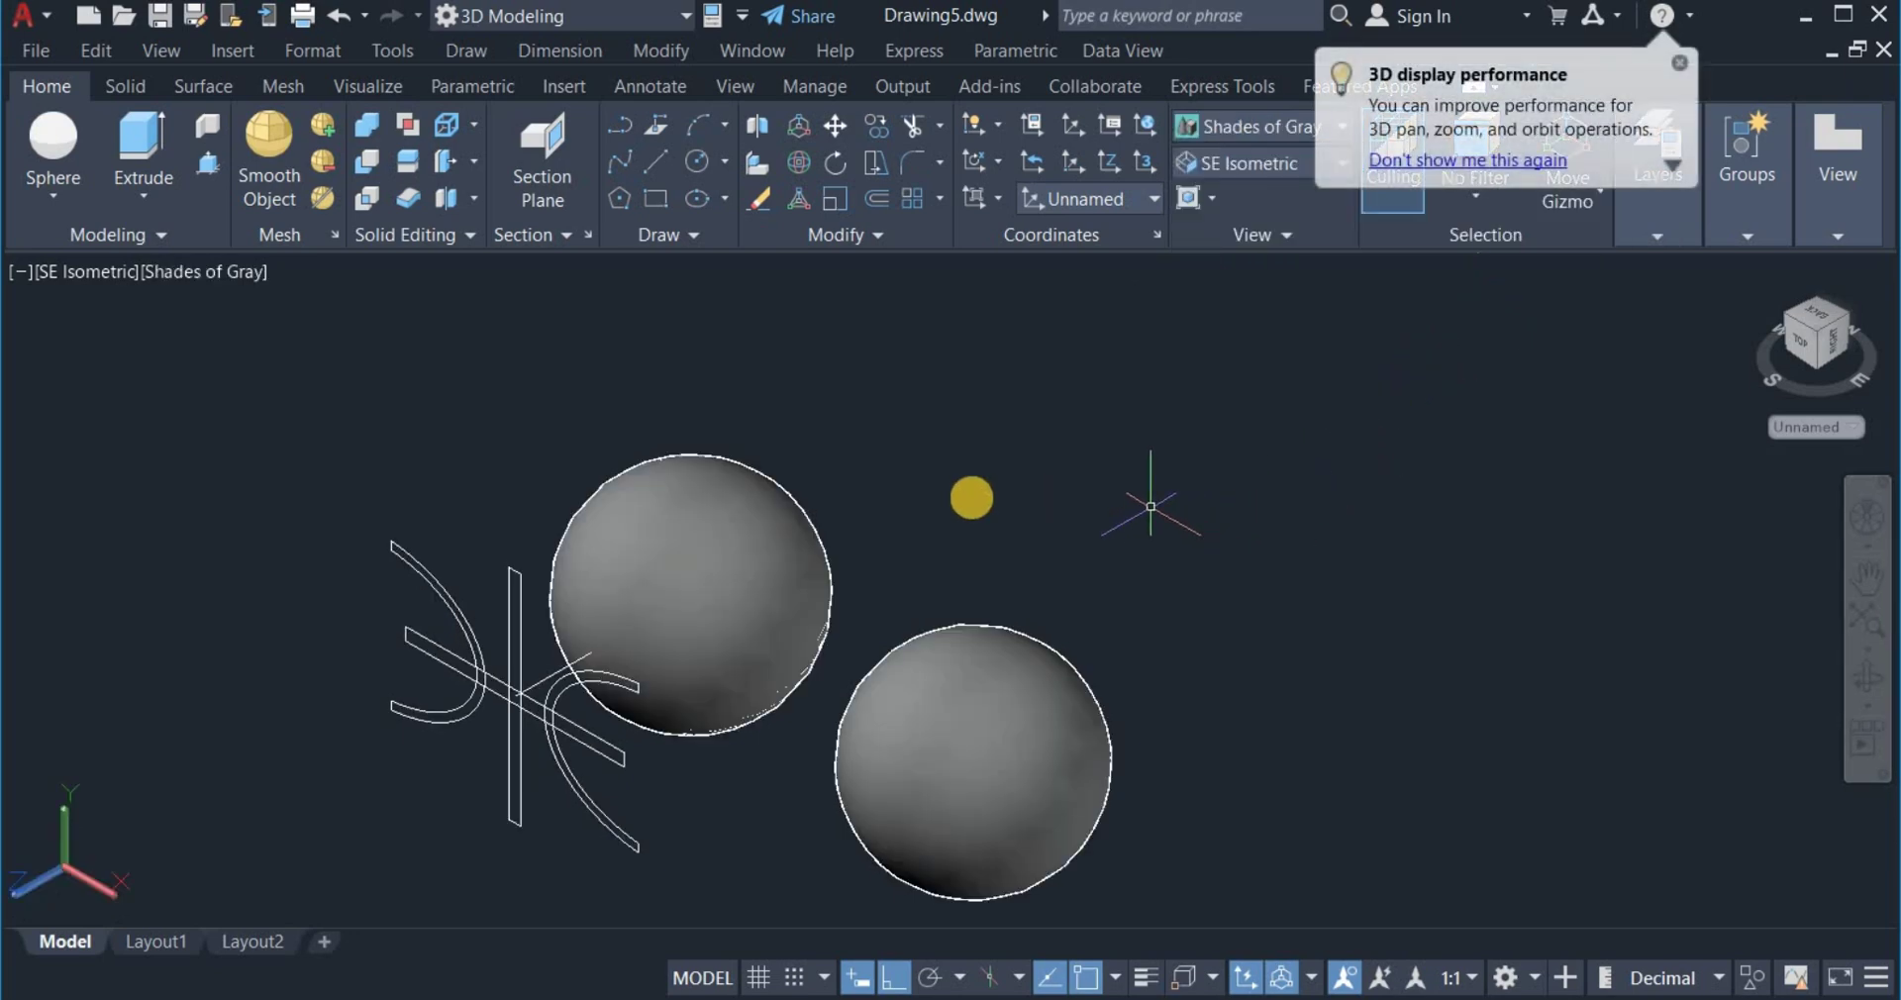
# Extrude both rectangles and both elliptical bands about 200 mm so they pass completely through the ball.
pyautogui.click(142, 149)
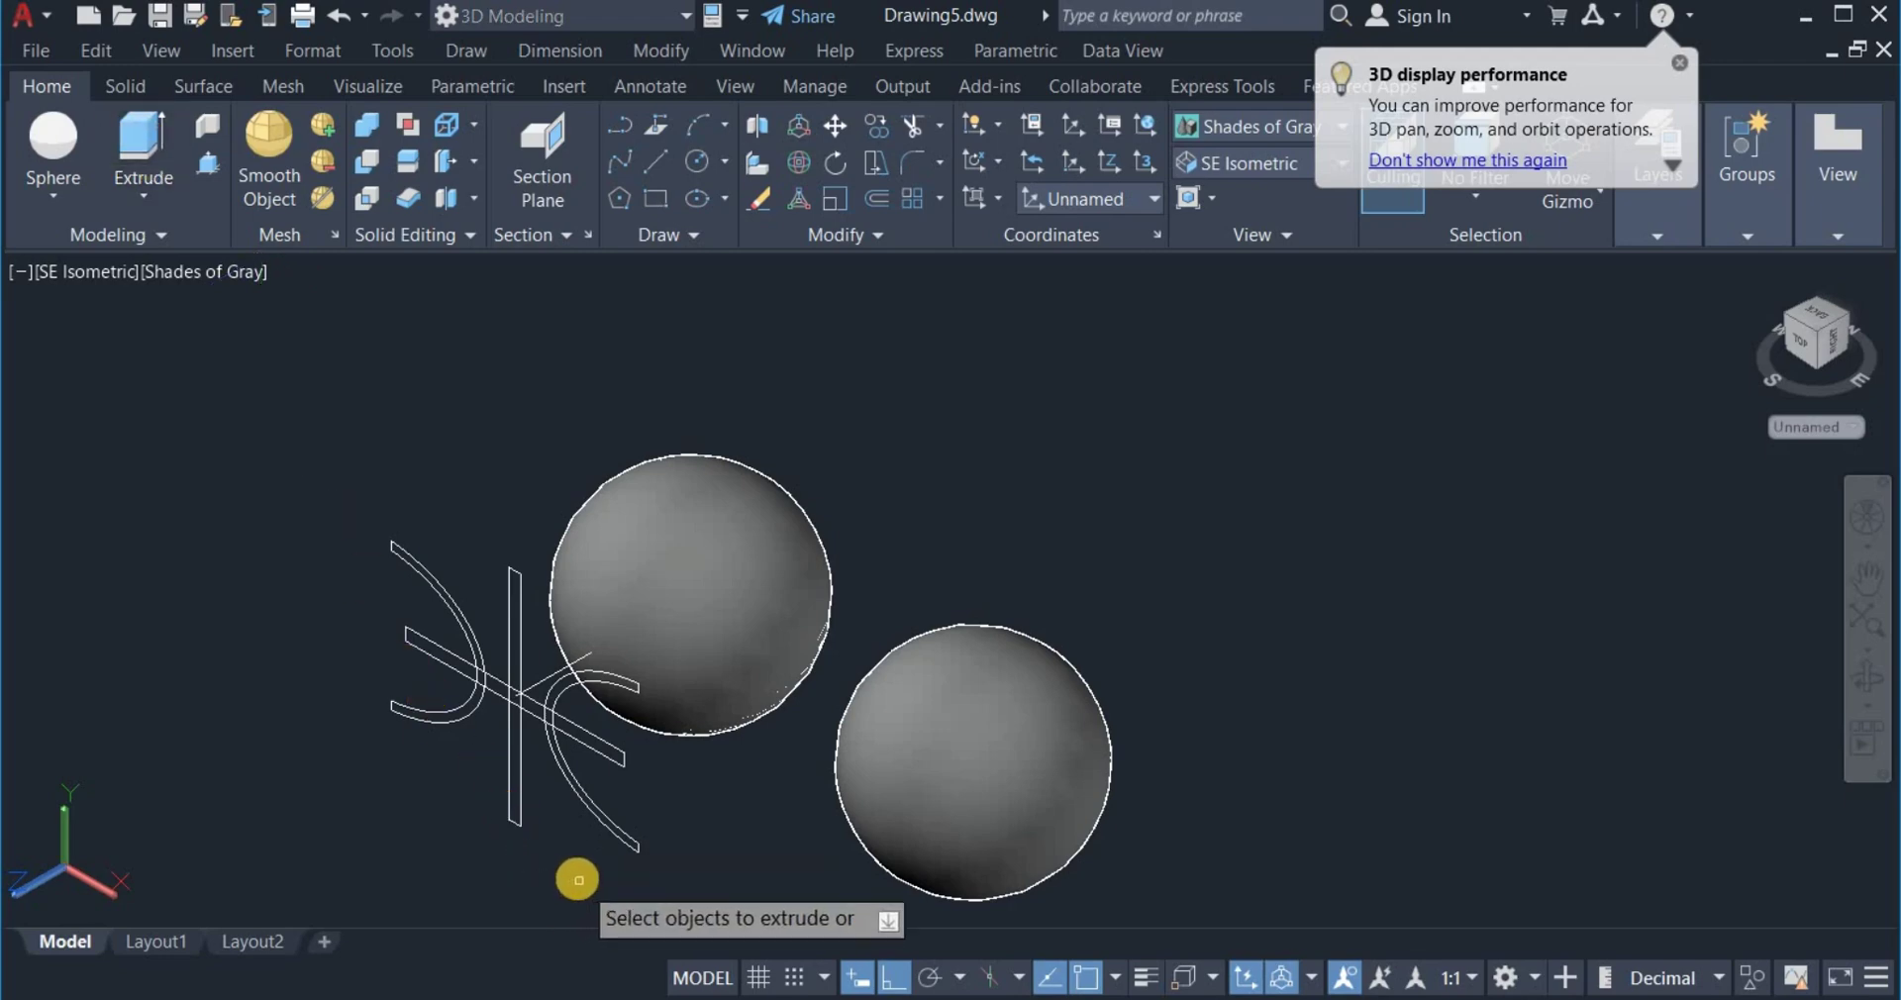
pyautogui.click(666, 863)
pyautogui.click(426, 755)
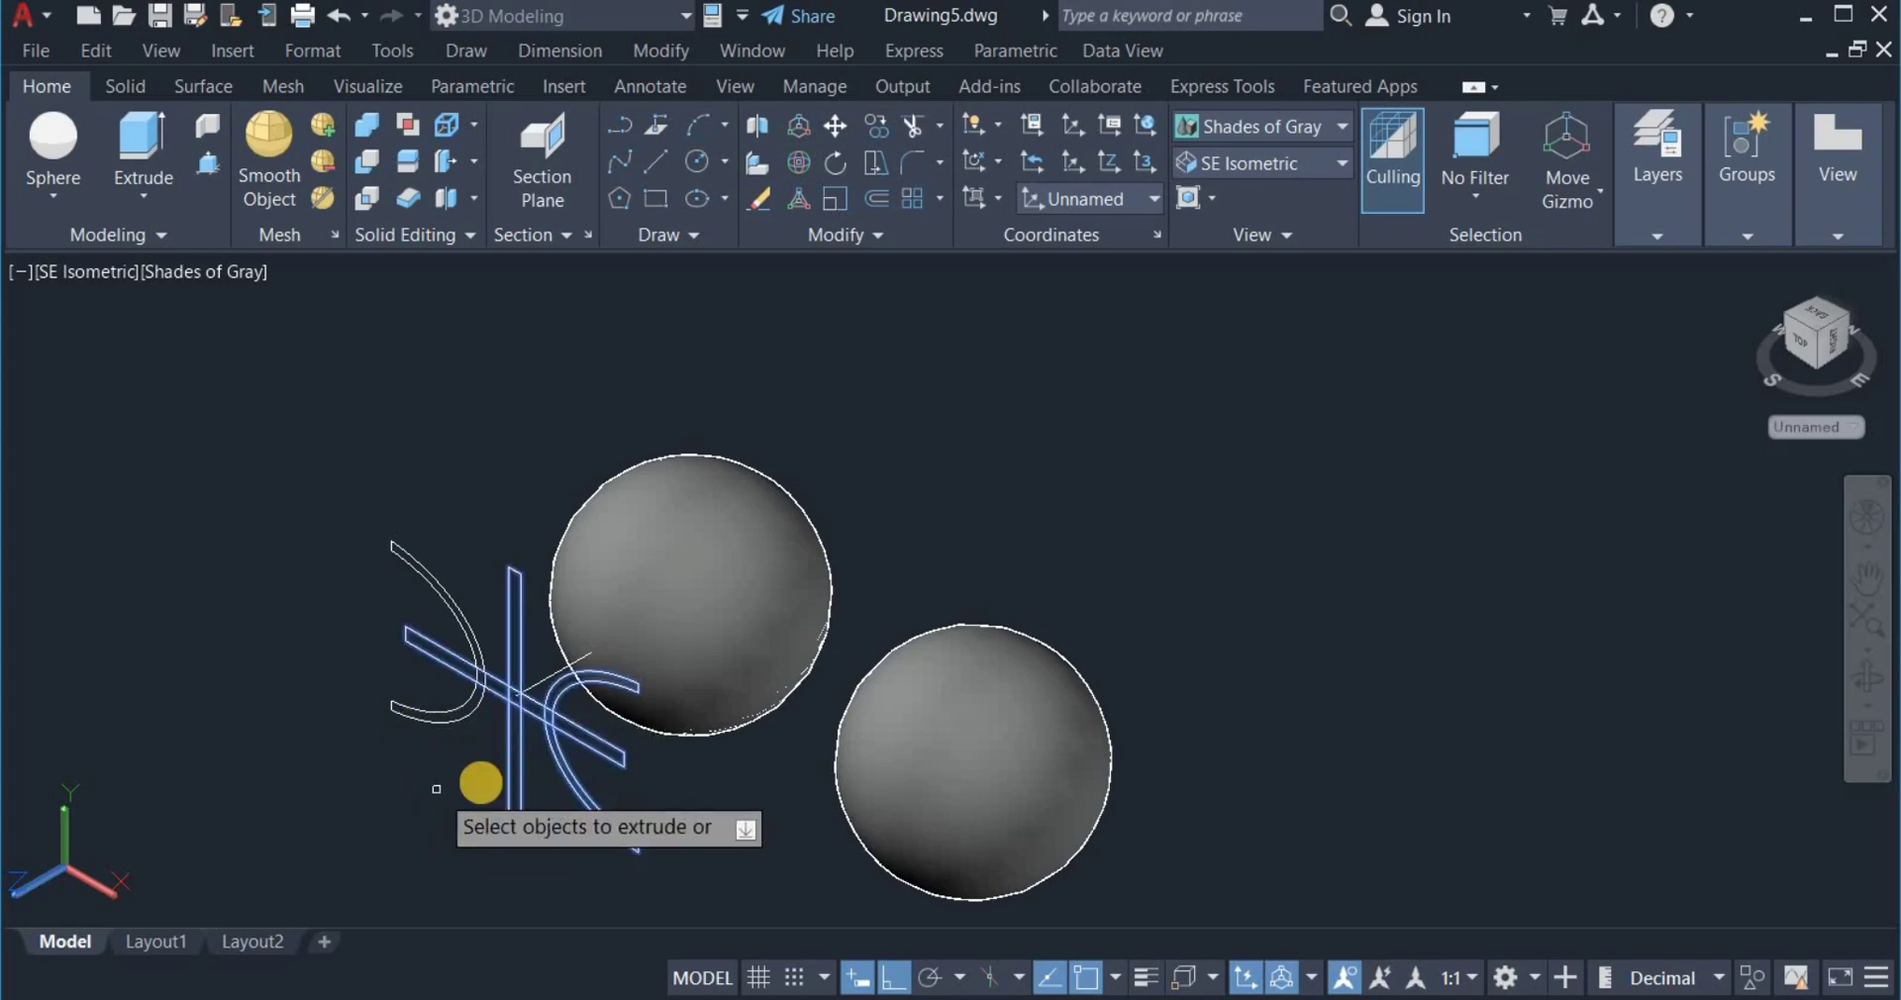
pyautogui.click(458, 758)
pyautogui.click(371, 681)
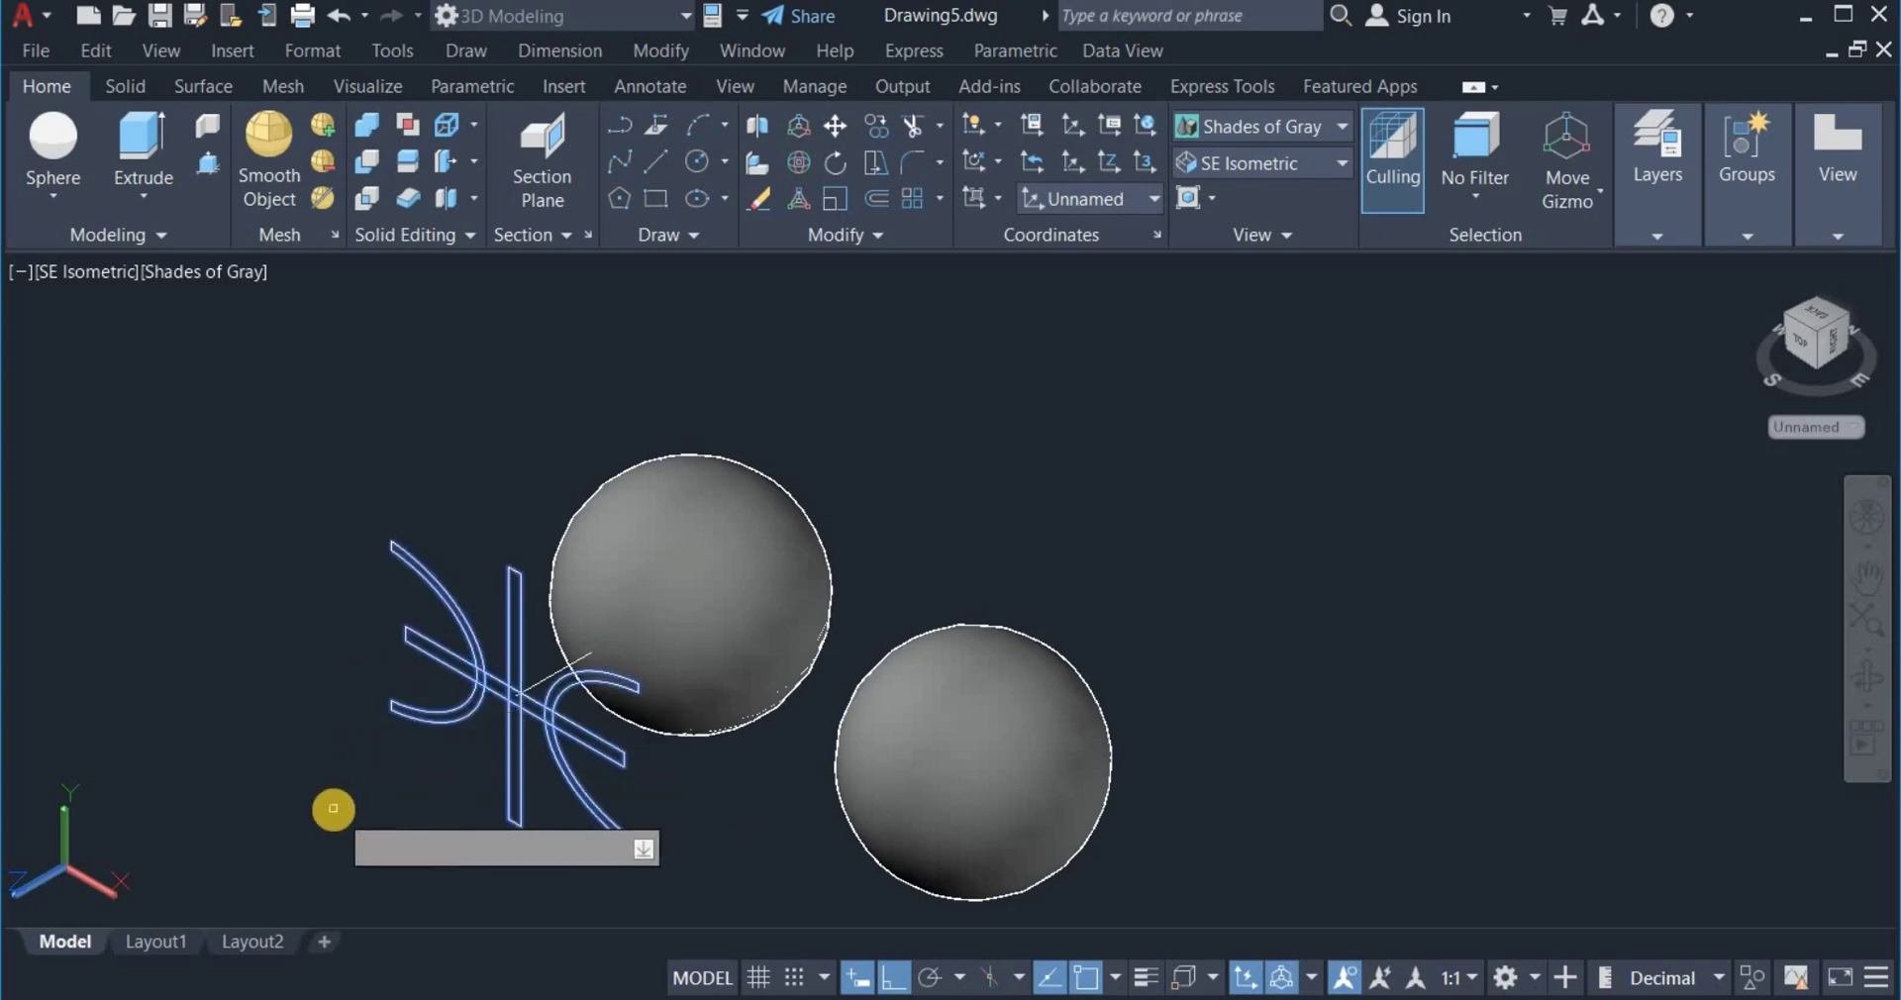
pyautogui.rightClick(383, 836)
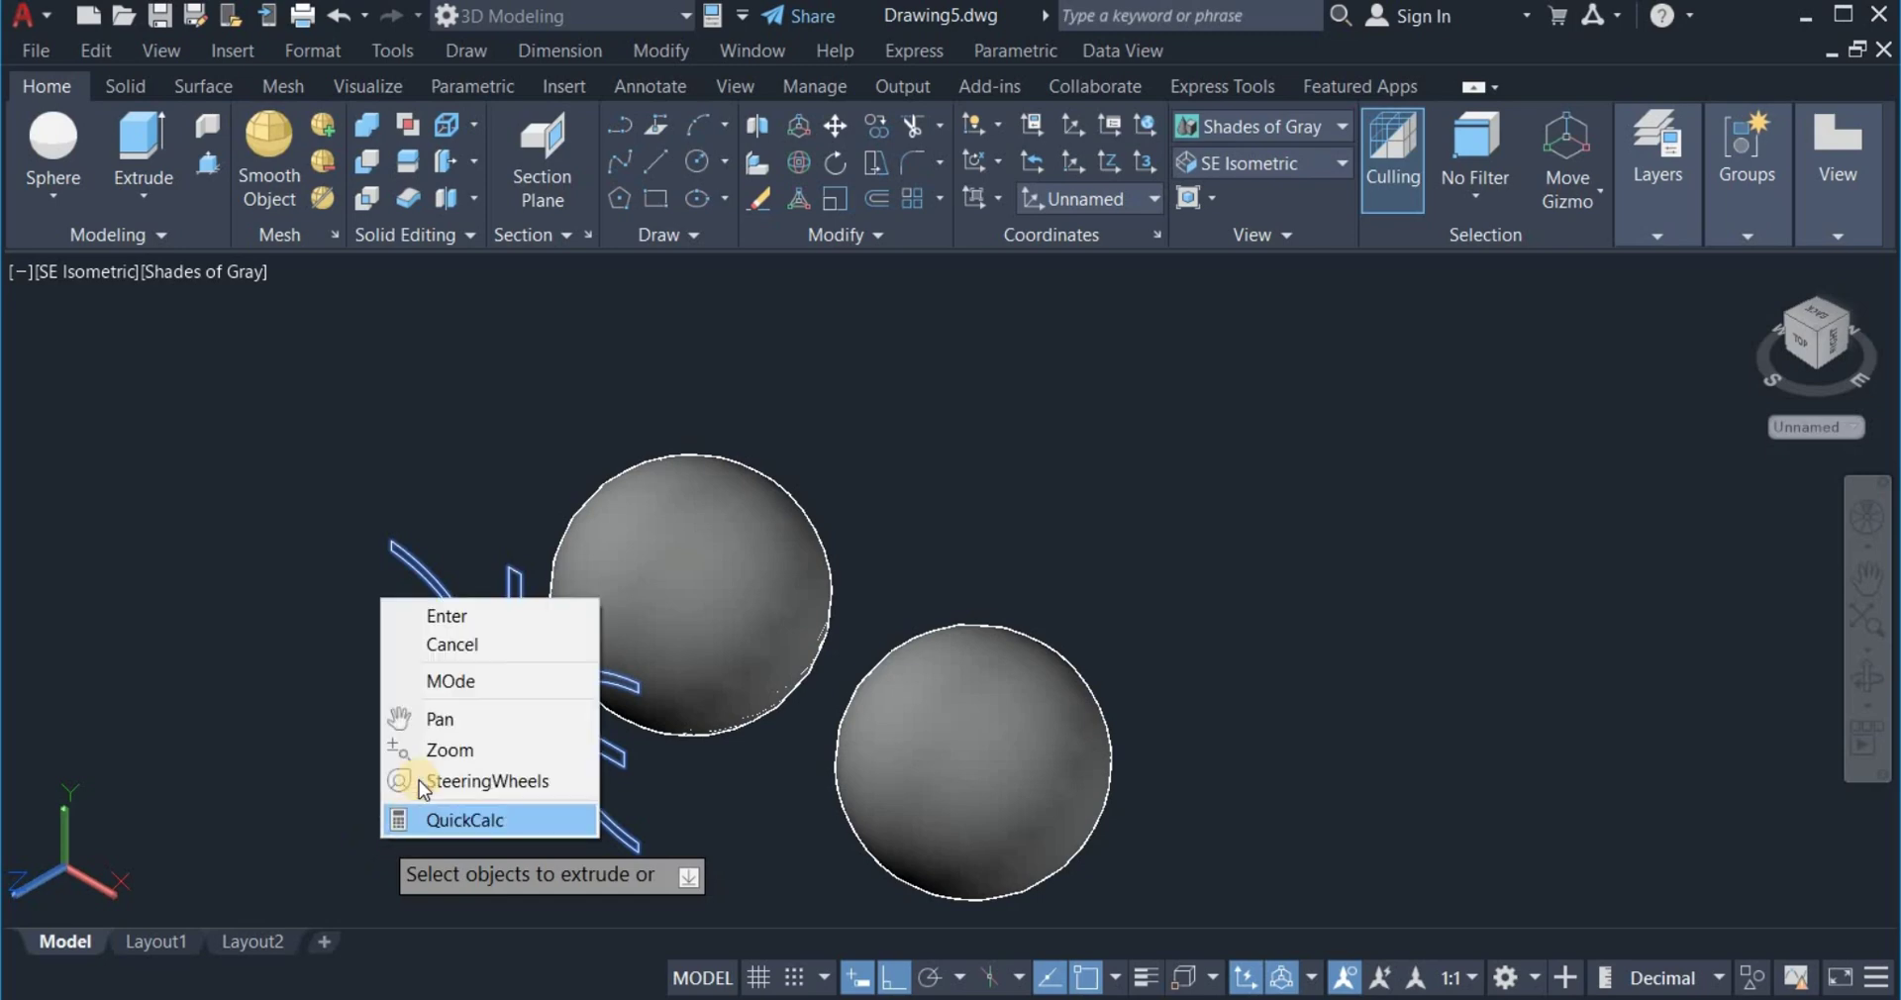
pyautogui.click(440, 619)
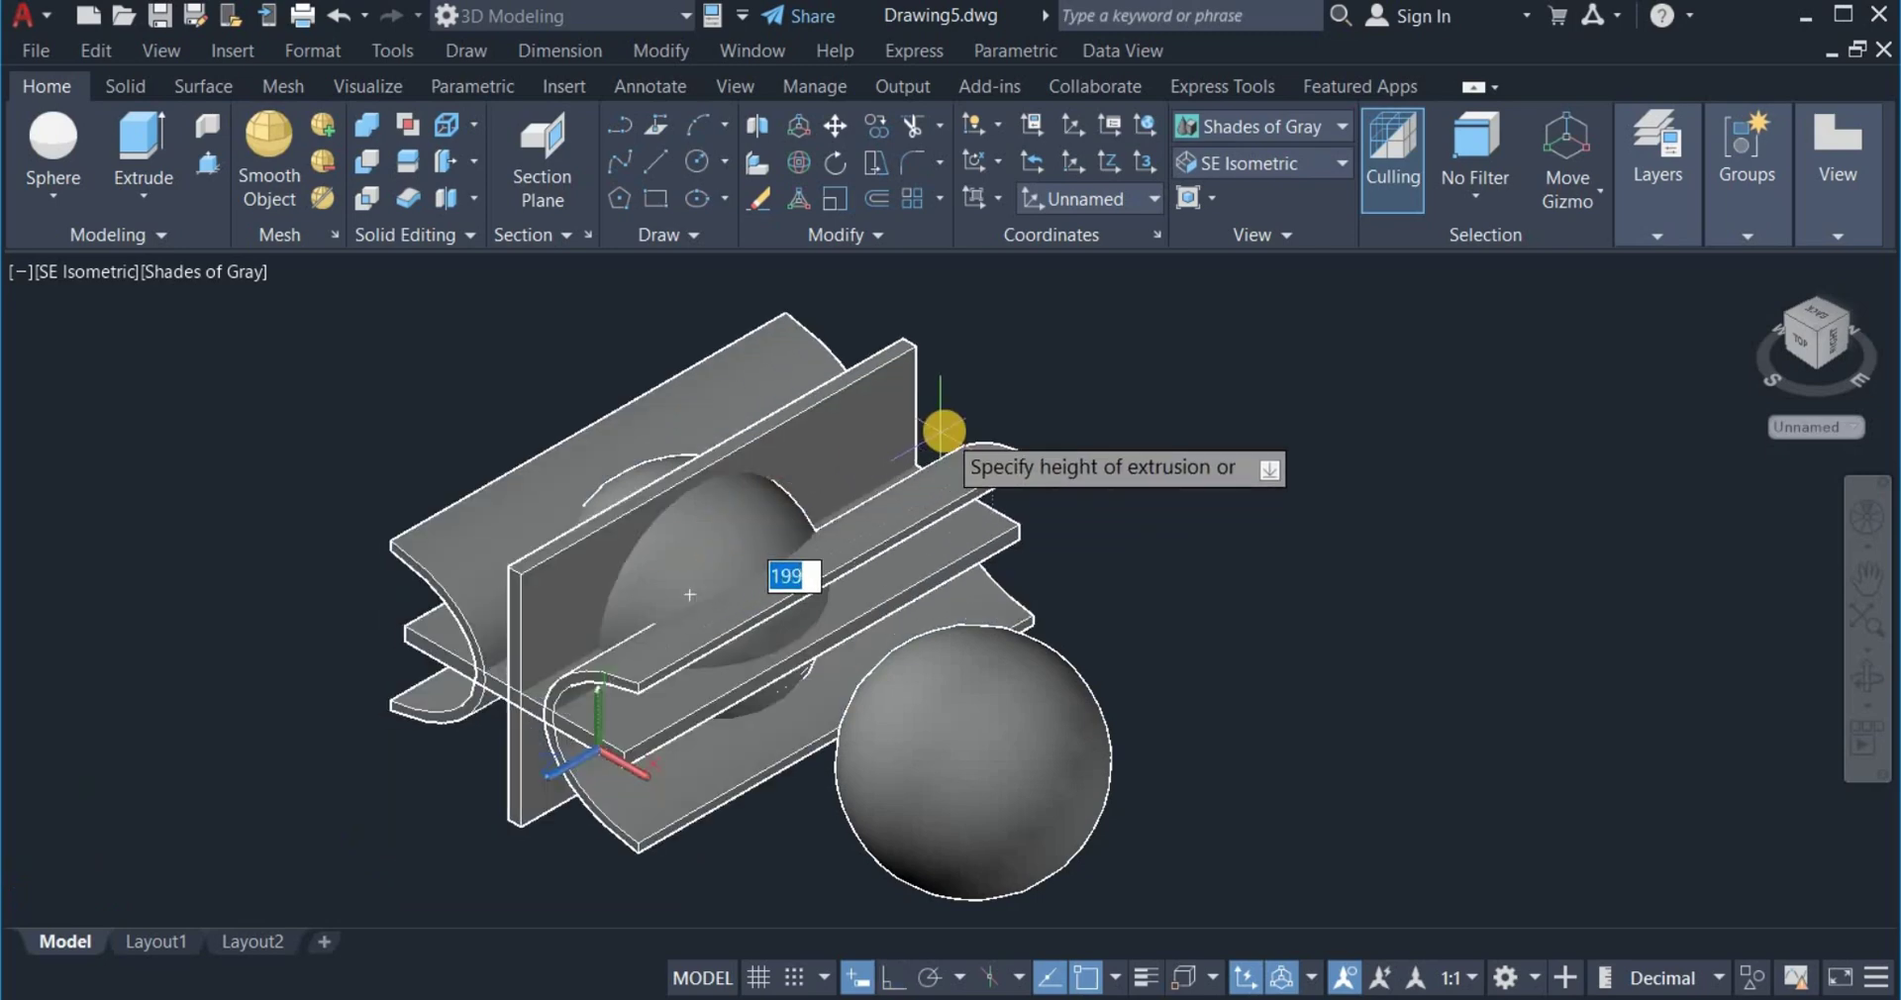
pyautogui.press('Escape')
pyautogui.click(973, 423)
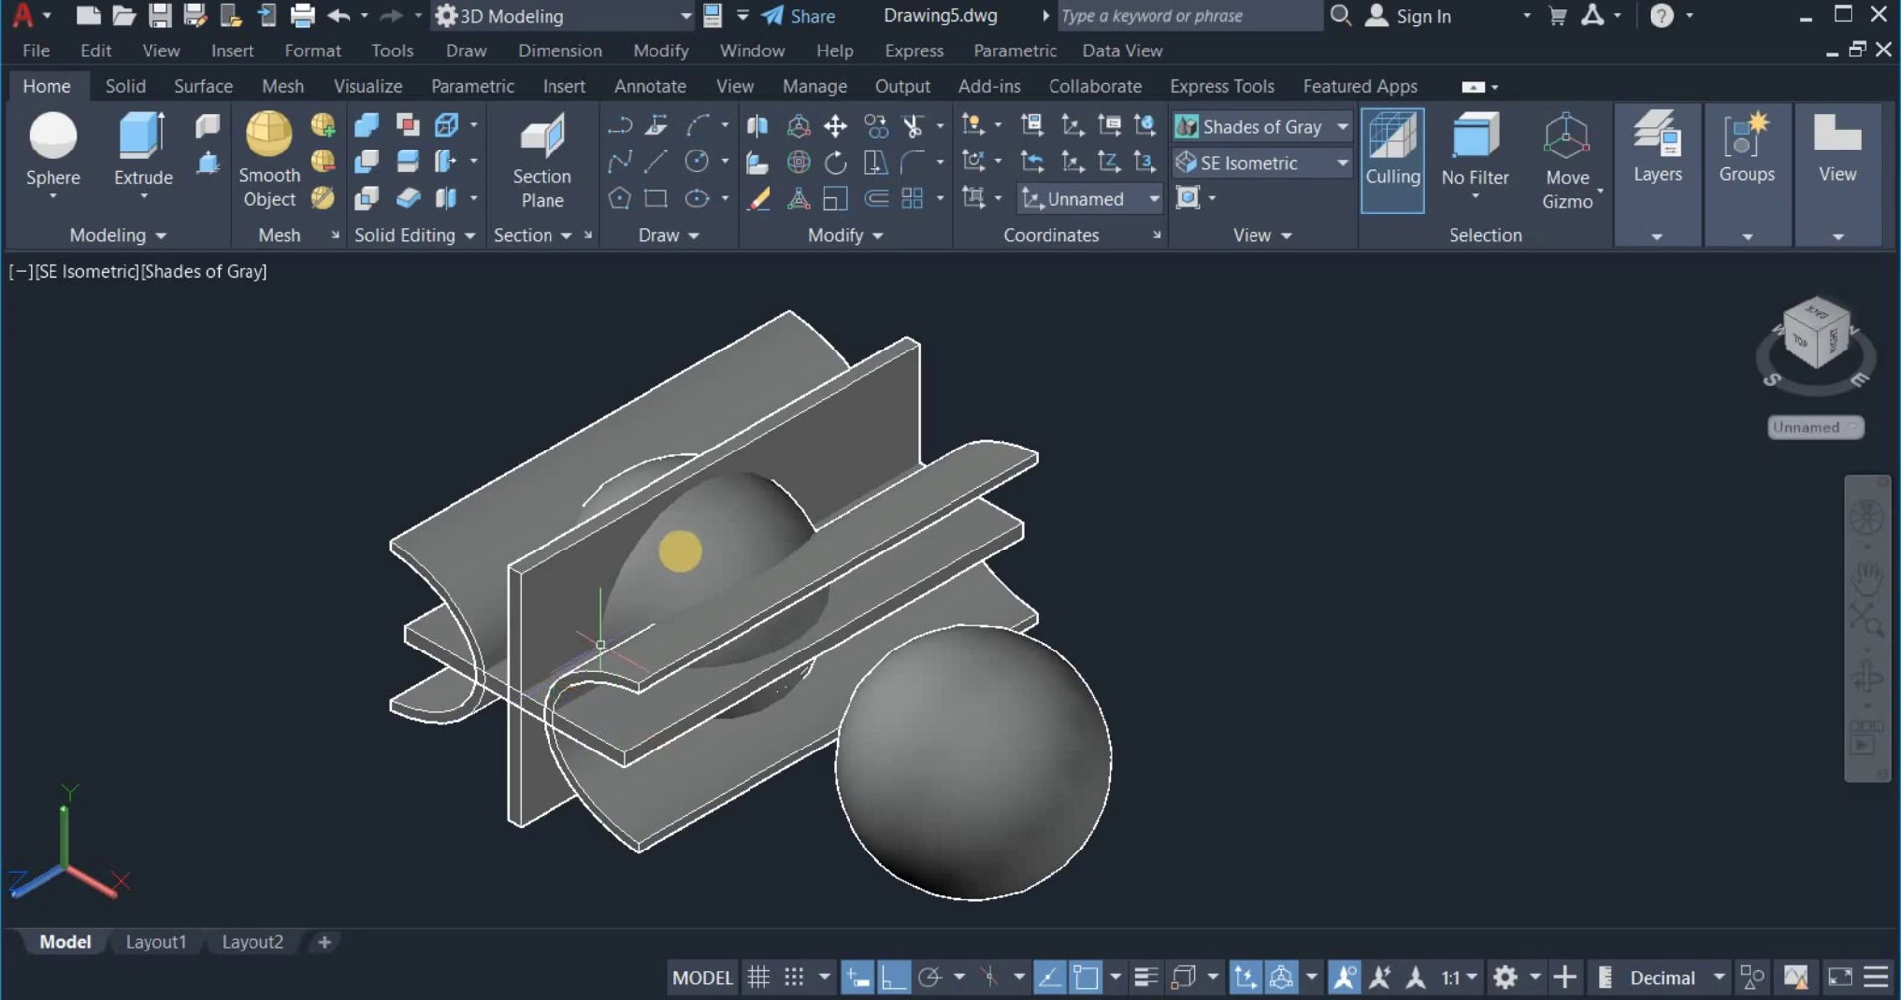
# Subtract both extruded rectangles and both extruded elliptical bands from the hollow ball they pass through.
pyautogui.click(373, 158)
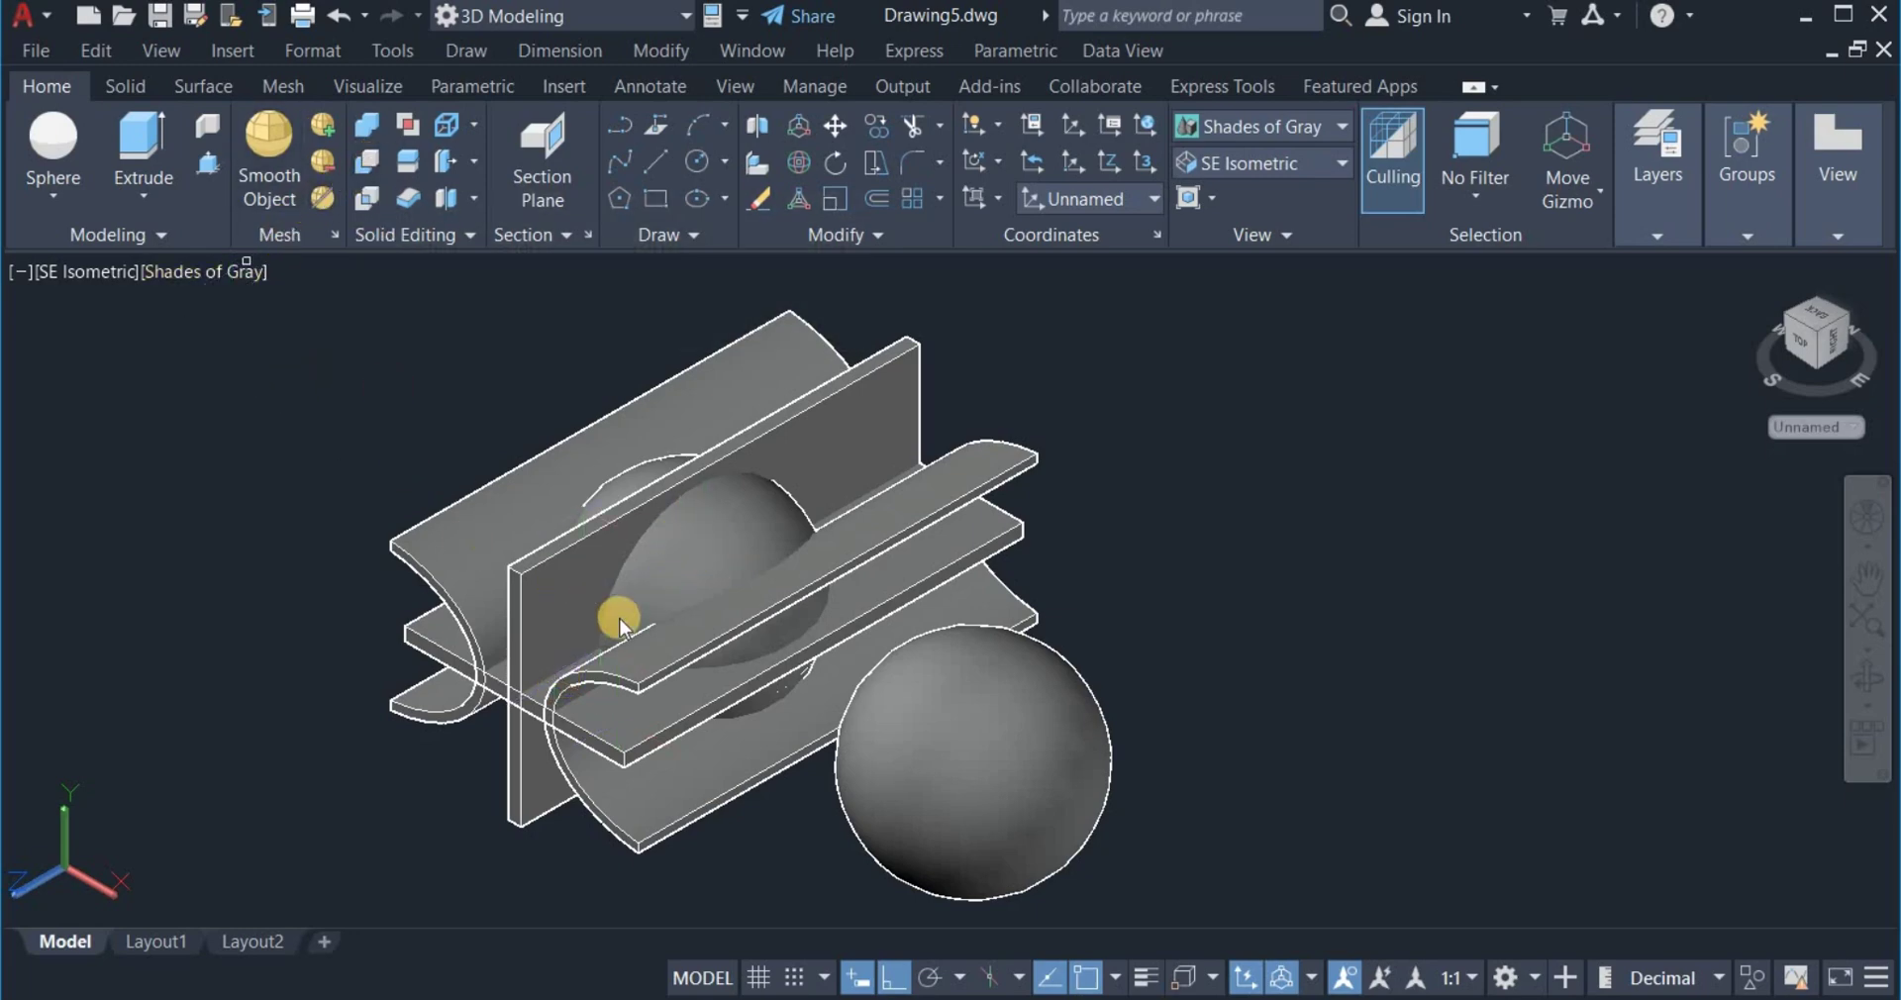
pyautogui.click(707, 555)
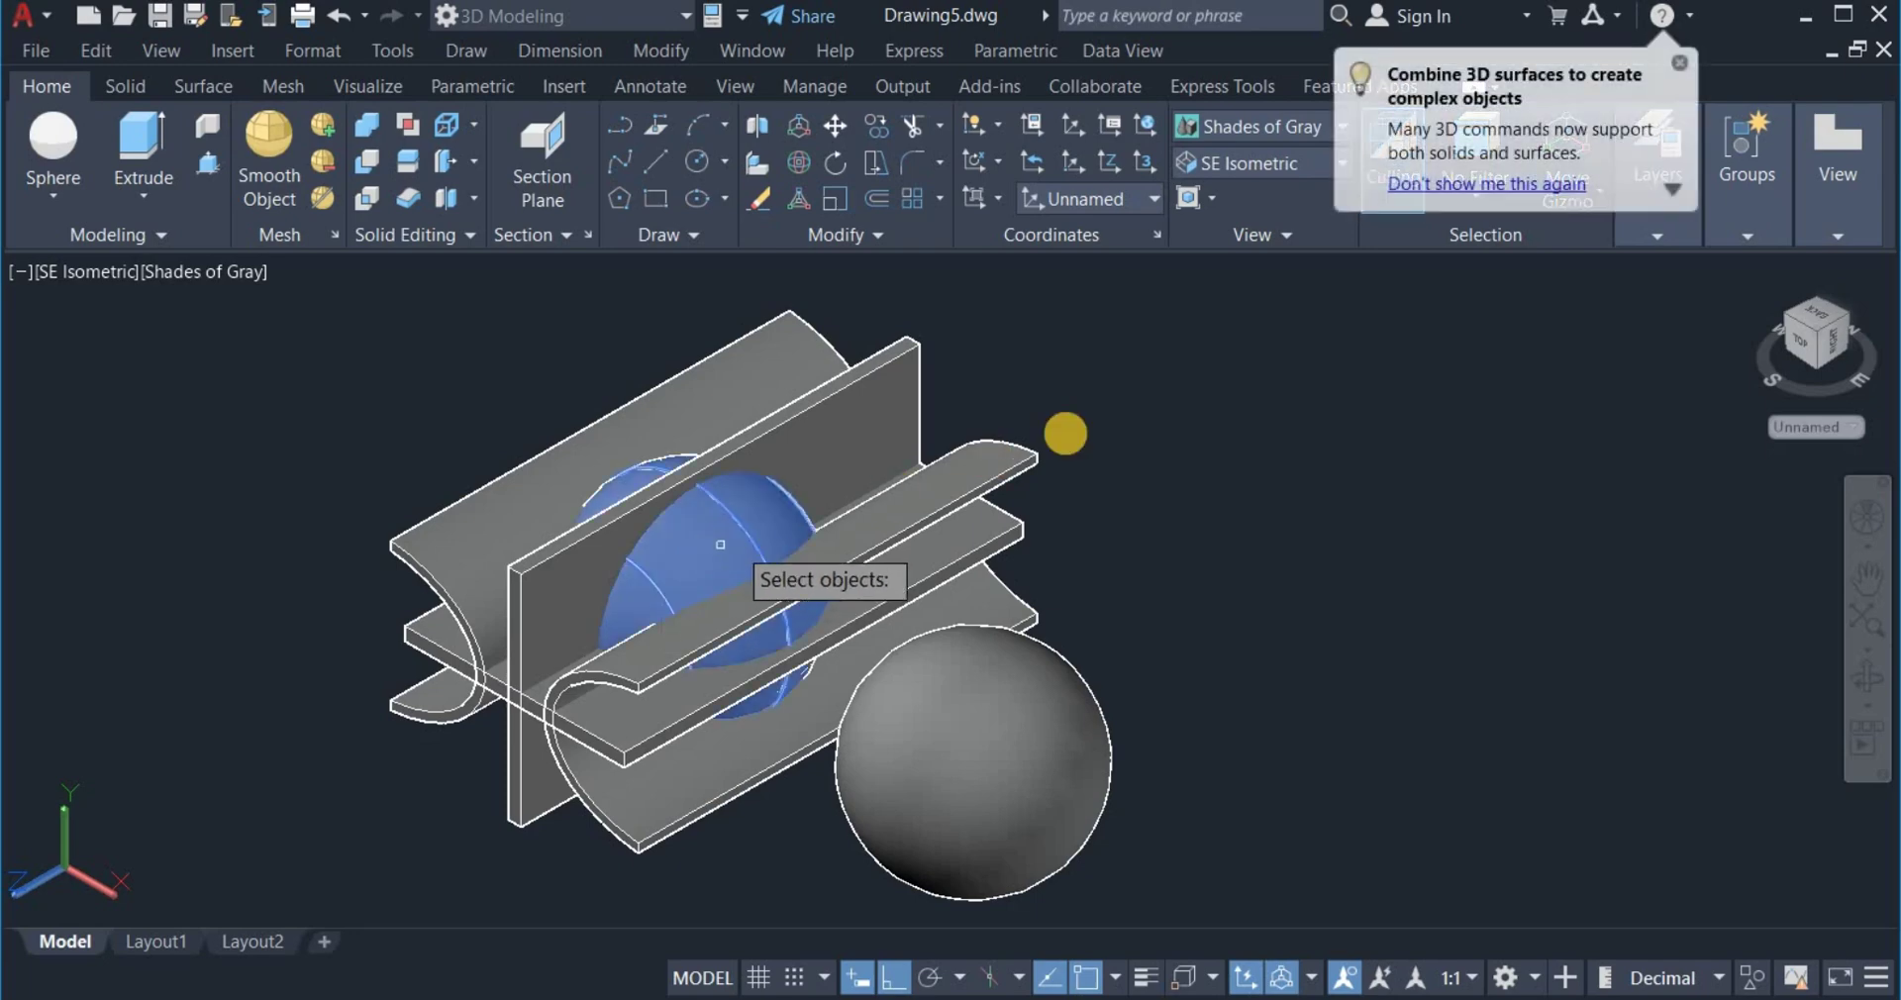
pyautogui.press('Return')
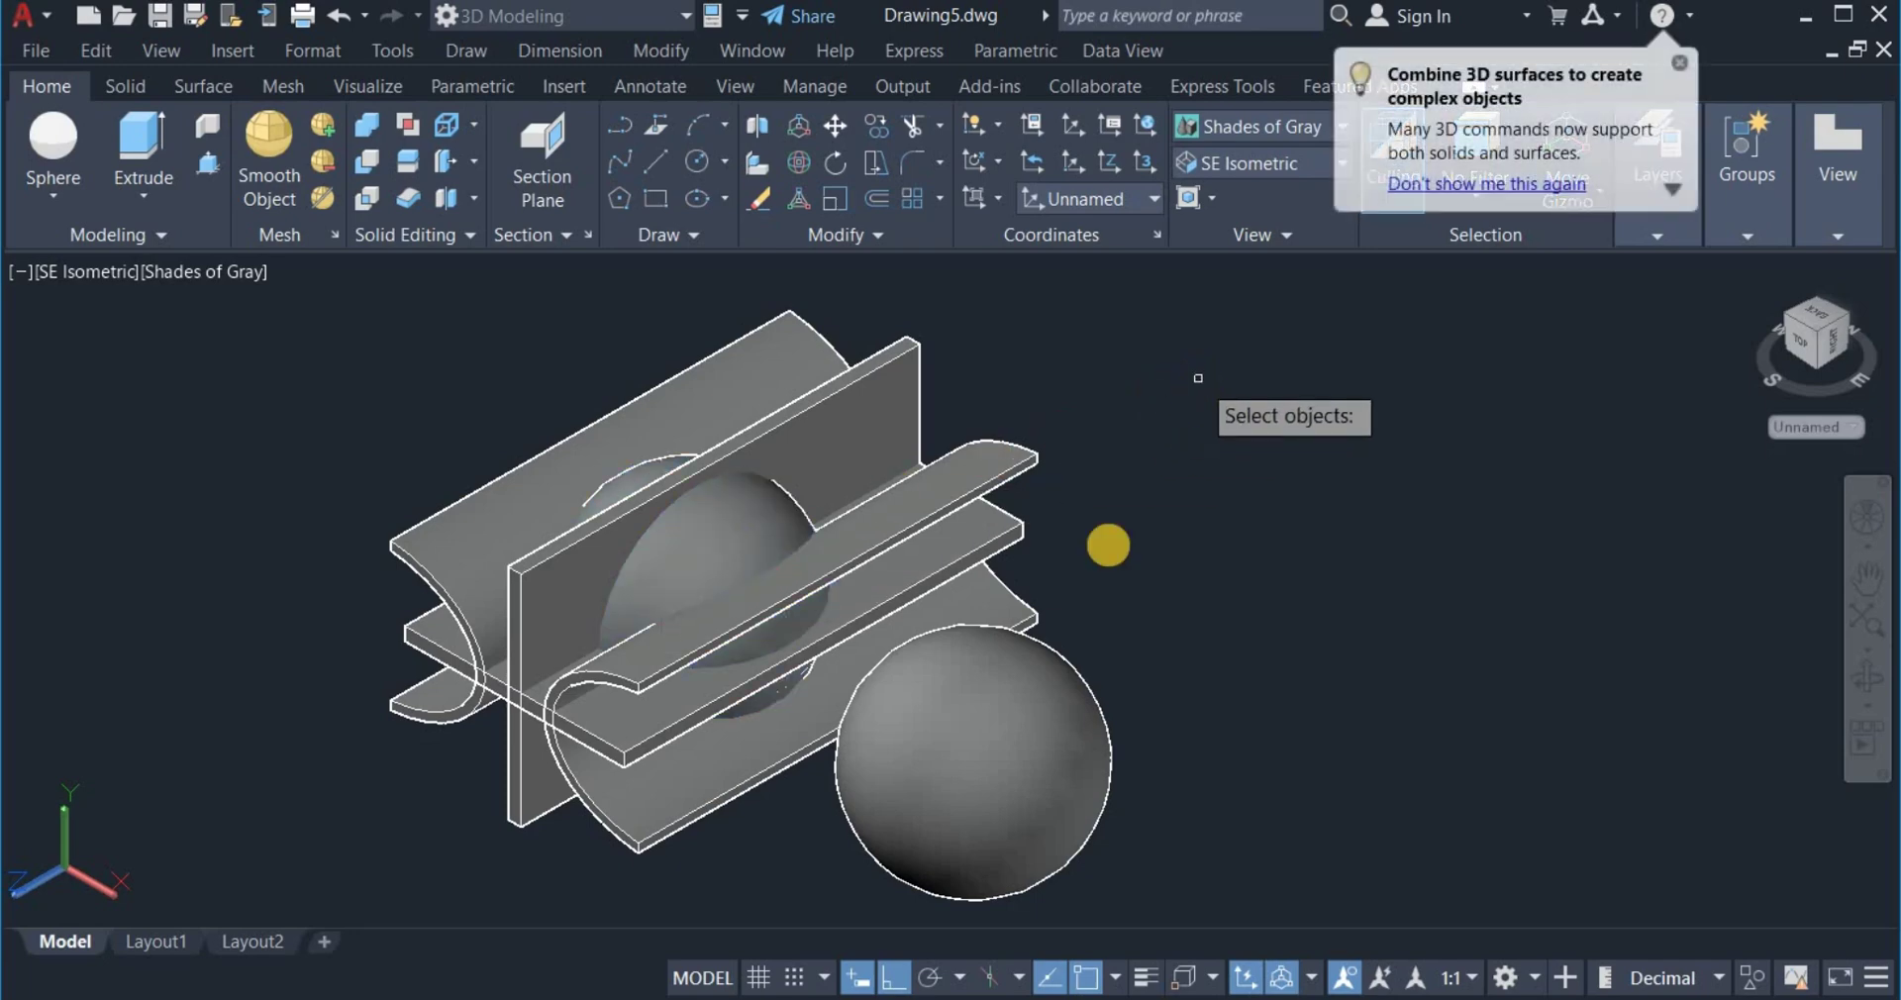
pyautogui.click(651, 864)
pyautogui.click(469, 750)
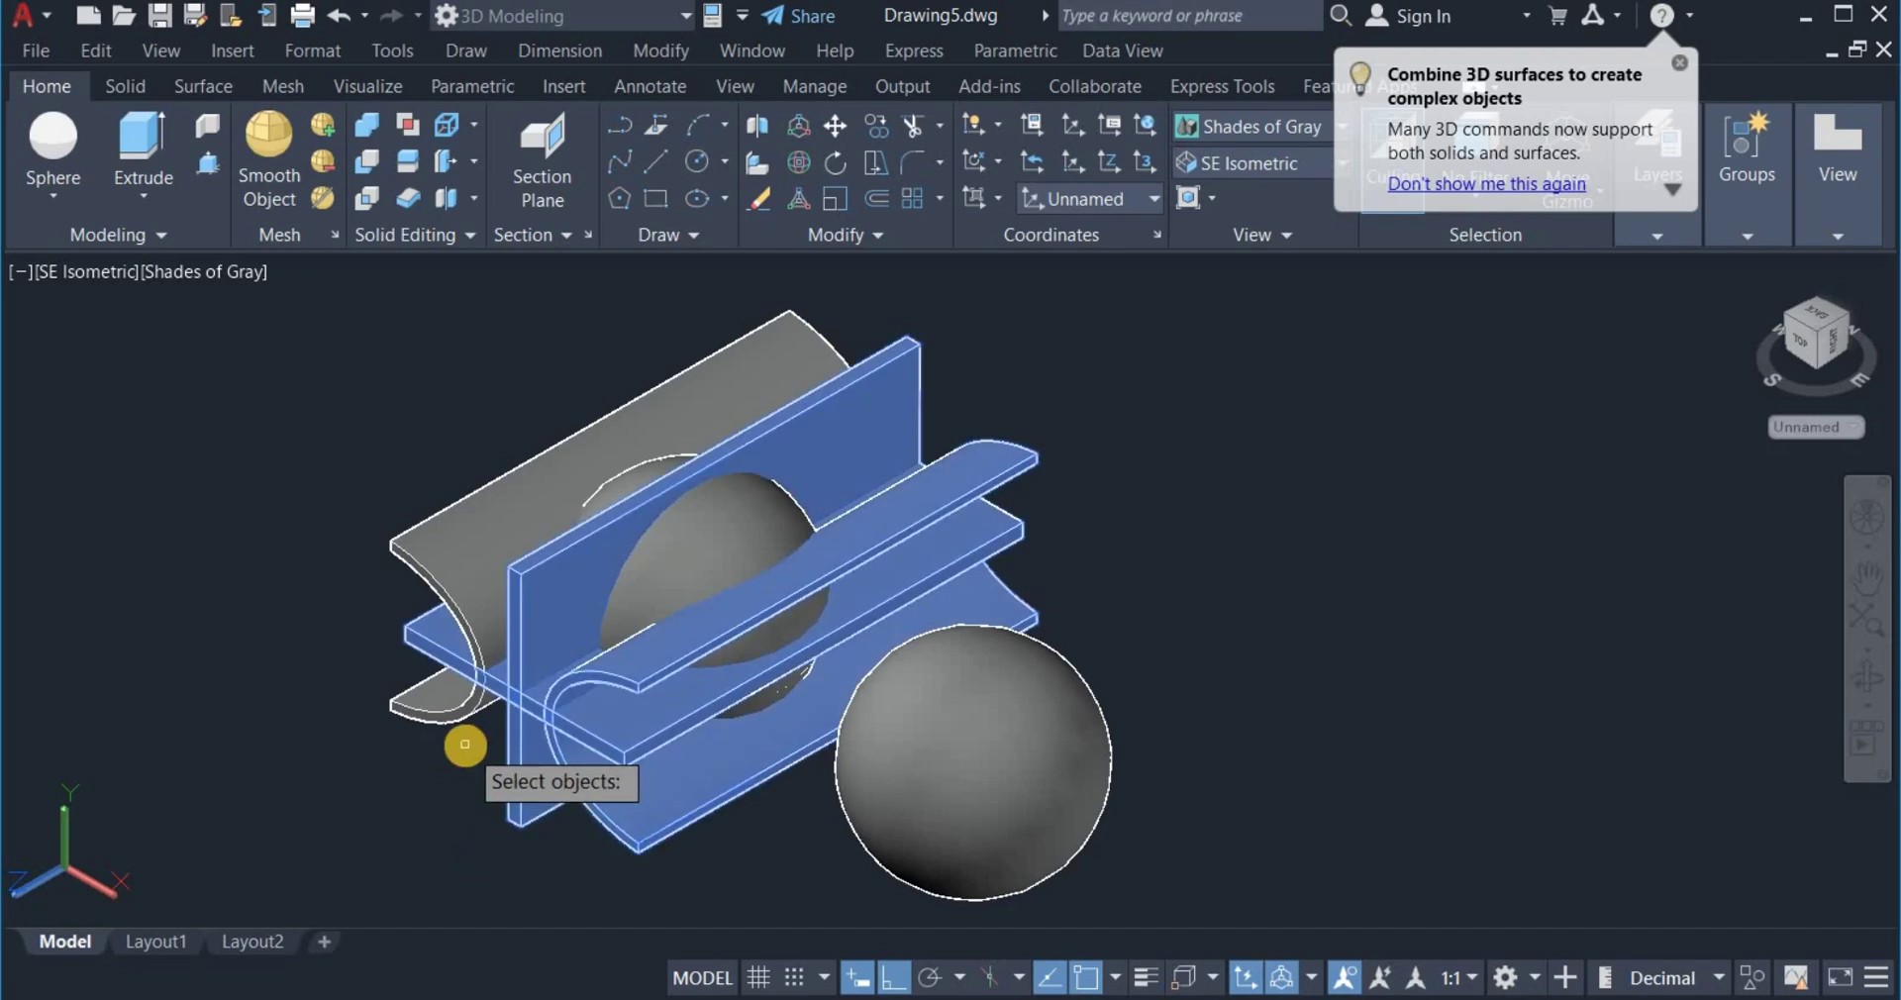
pyautogui.click(465, 741)
pyautogui.click(375, 678)
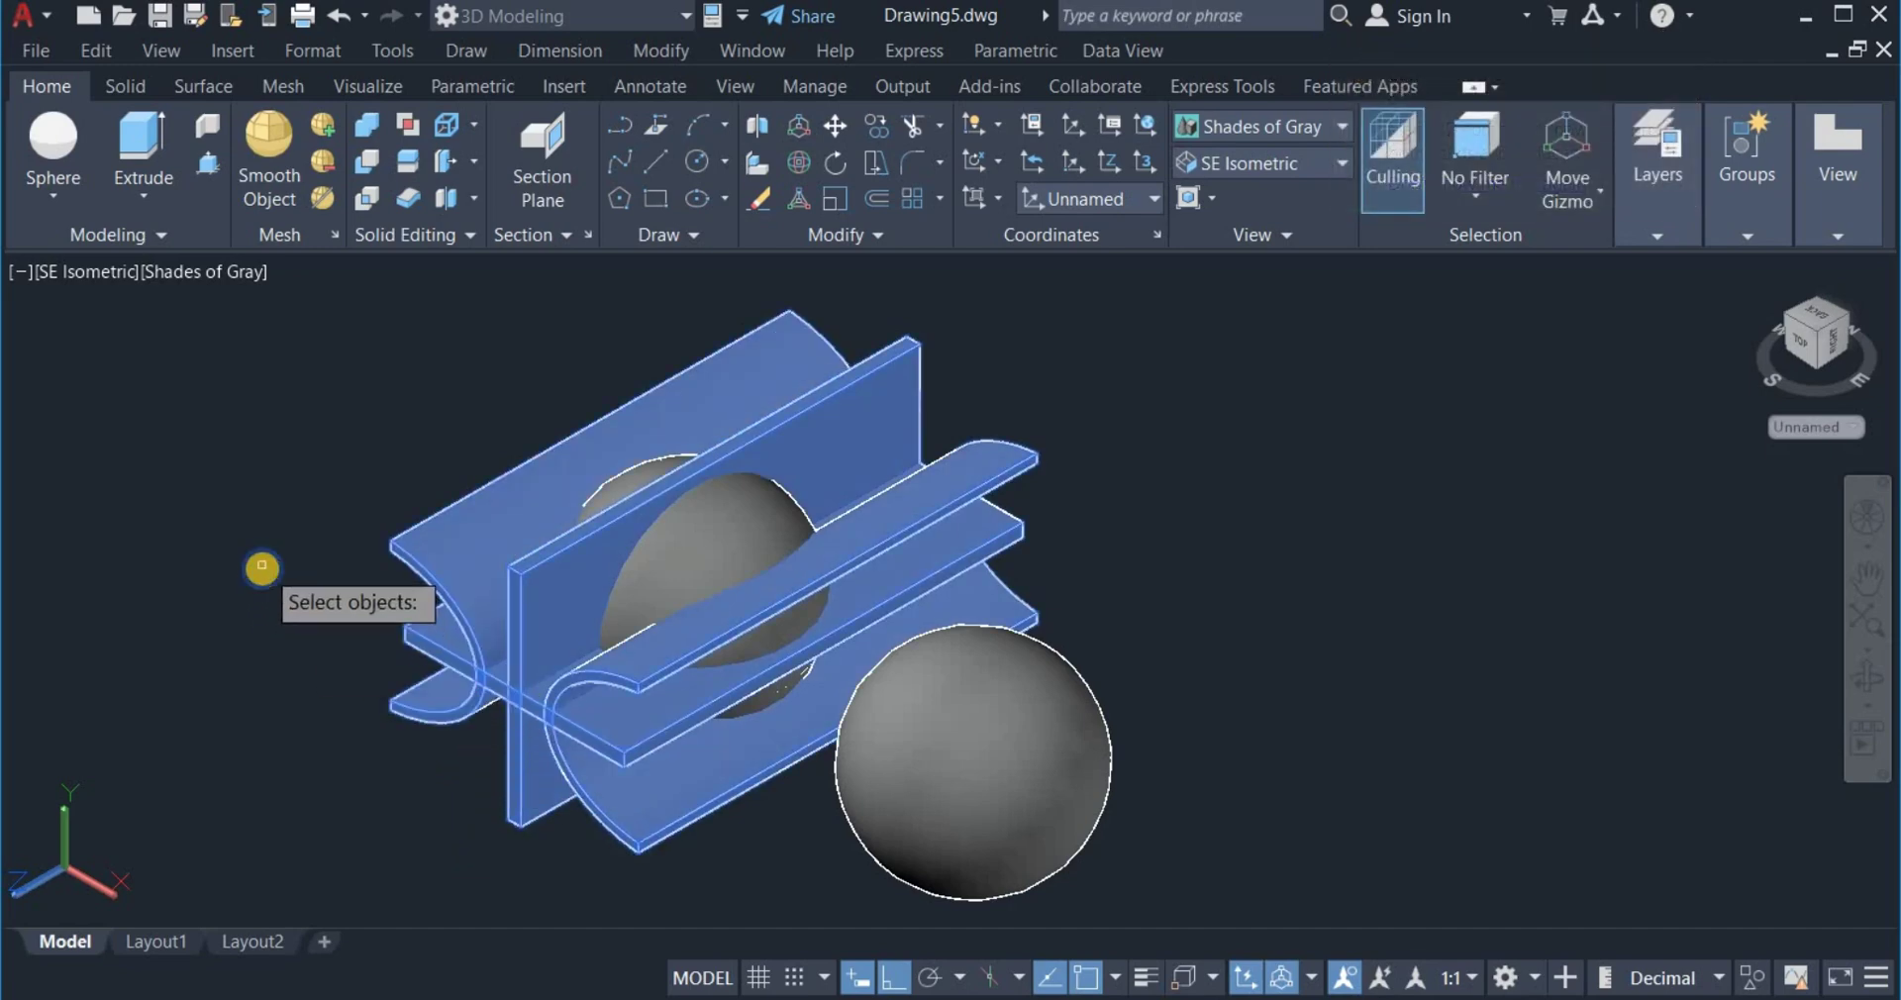
pyautogui.press('Return')
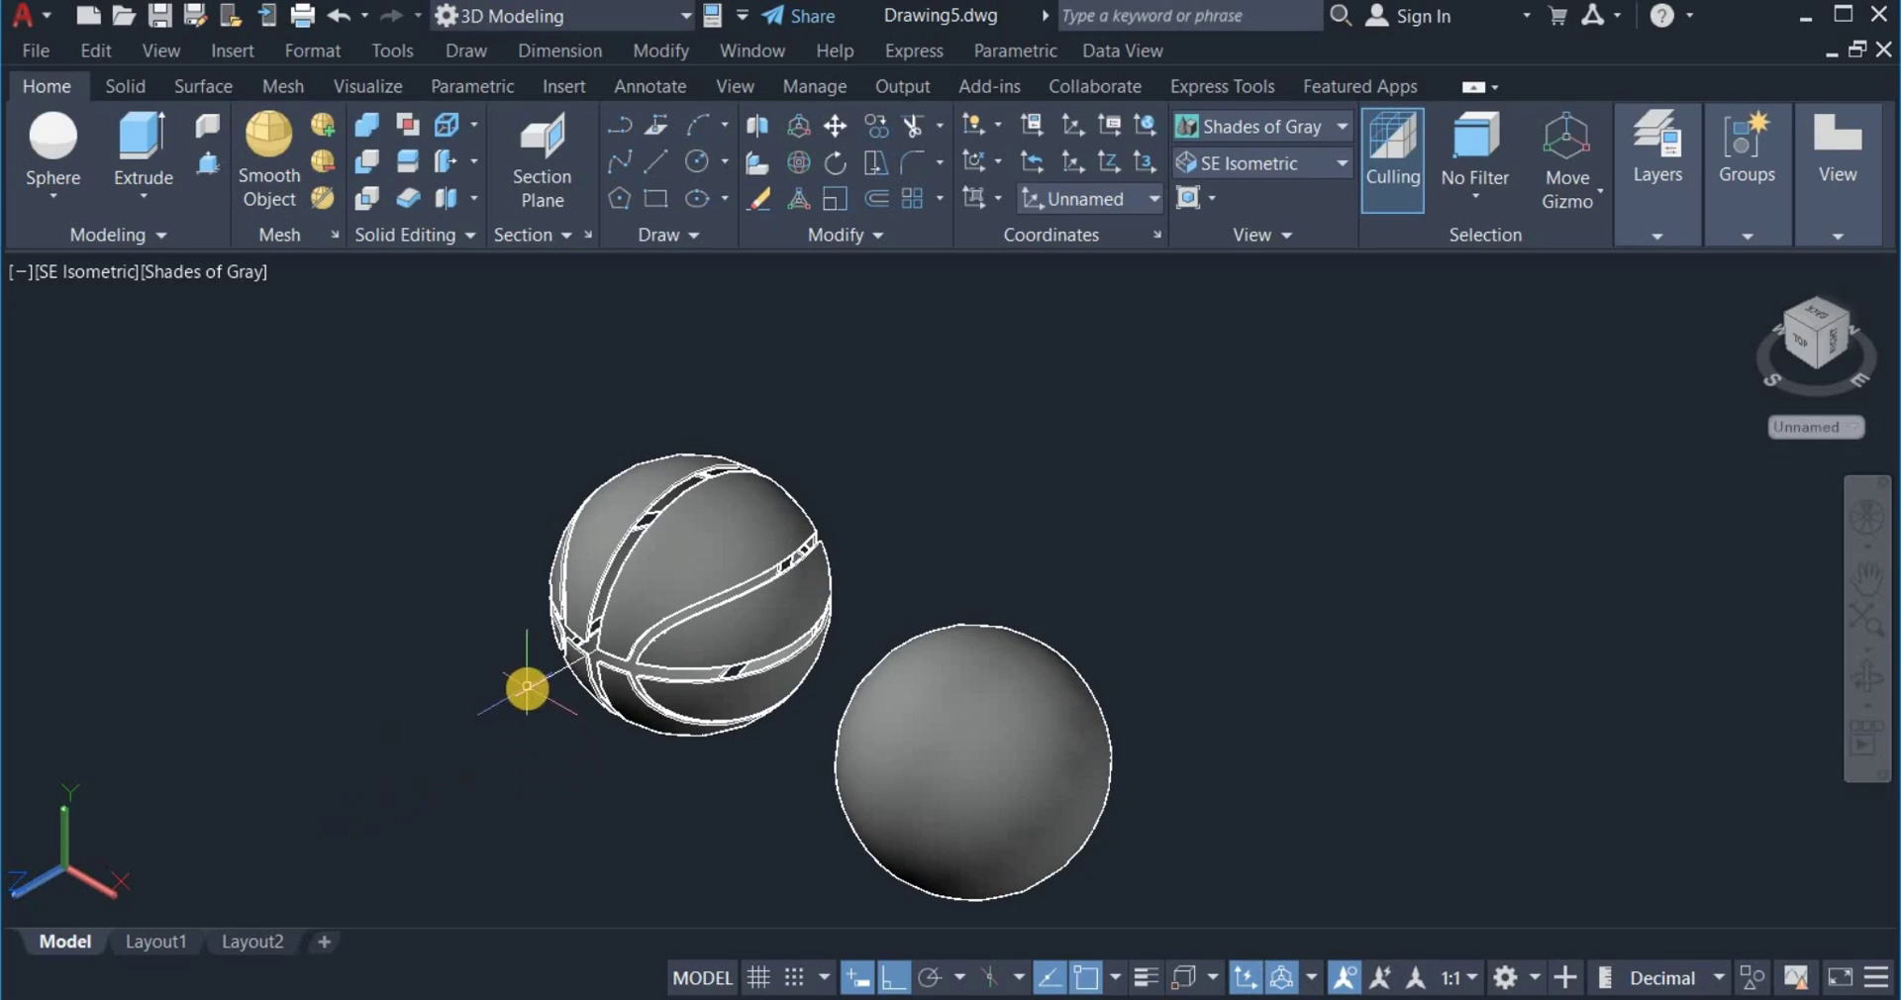
# Erase the guide line running out from the seamed ball's centre.
pyautogui.rightClick(306, 635)
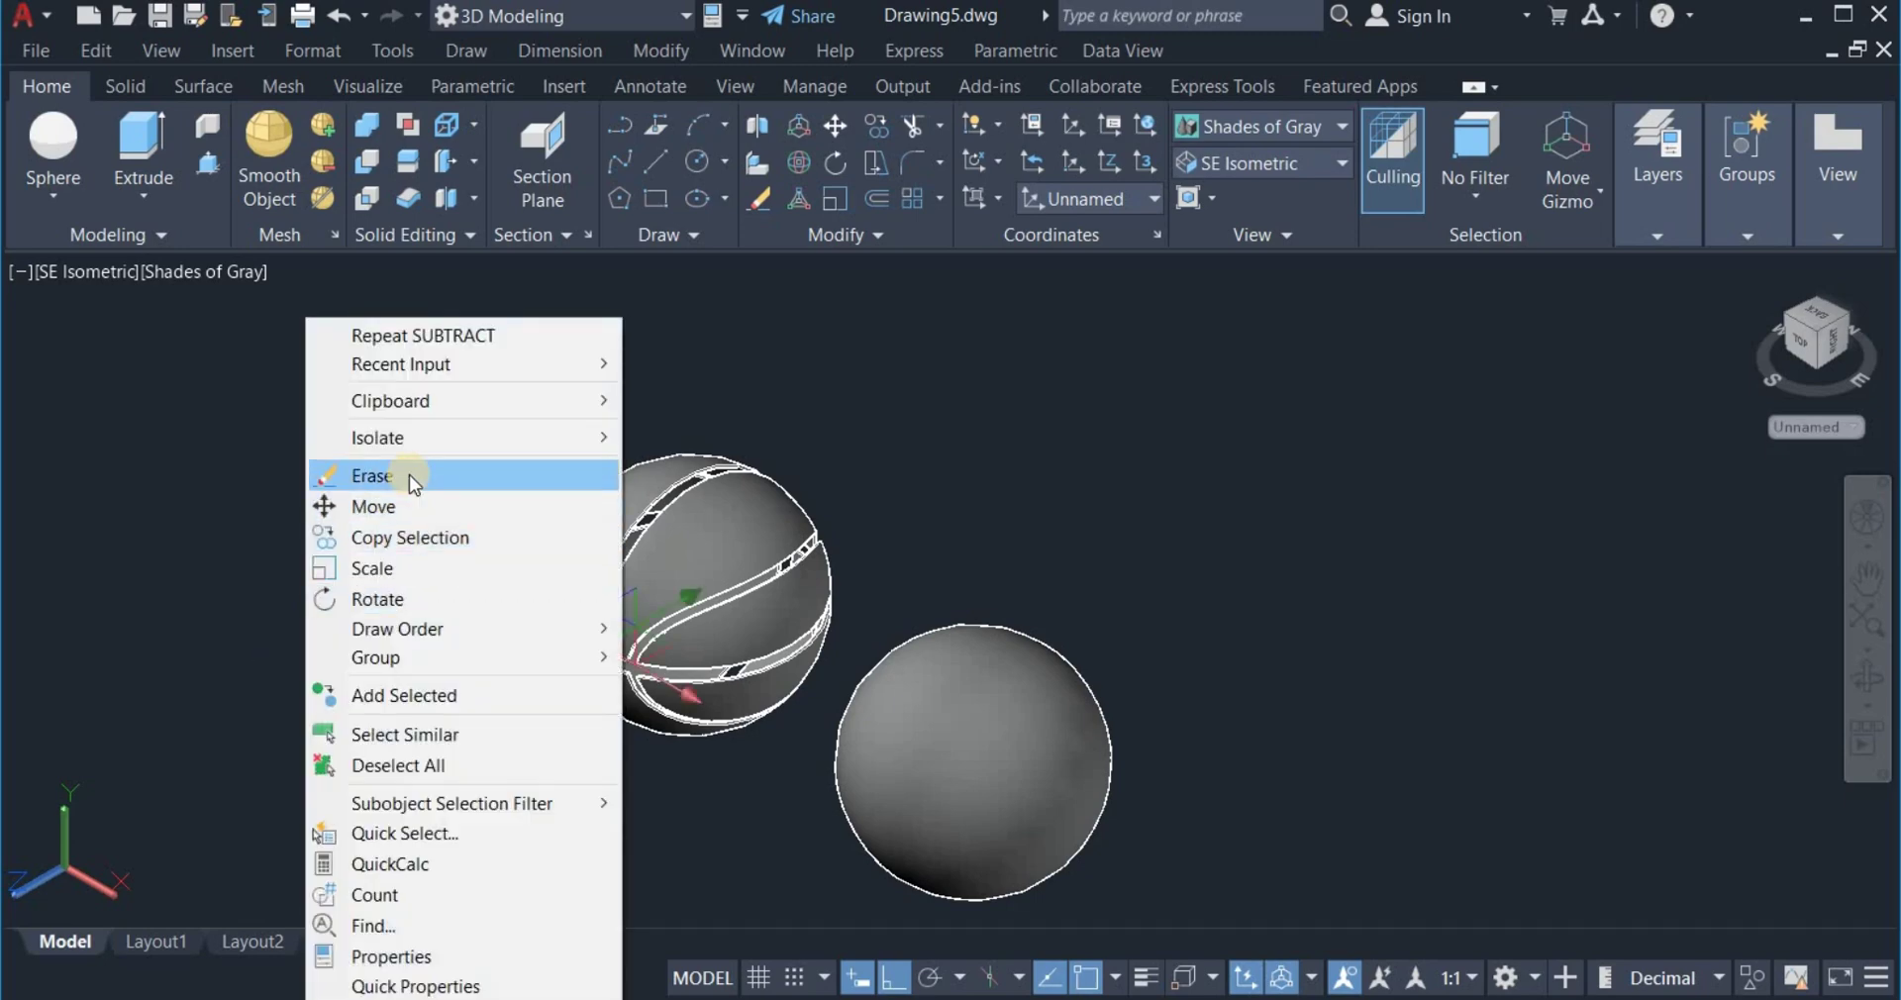
pyautogui.click(382, 476)
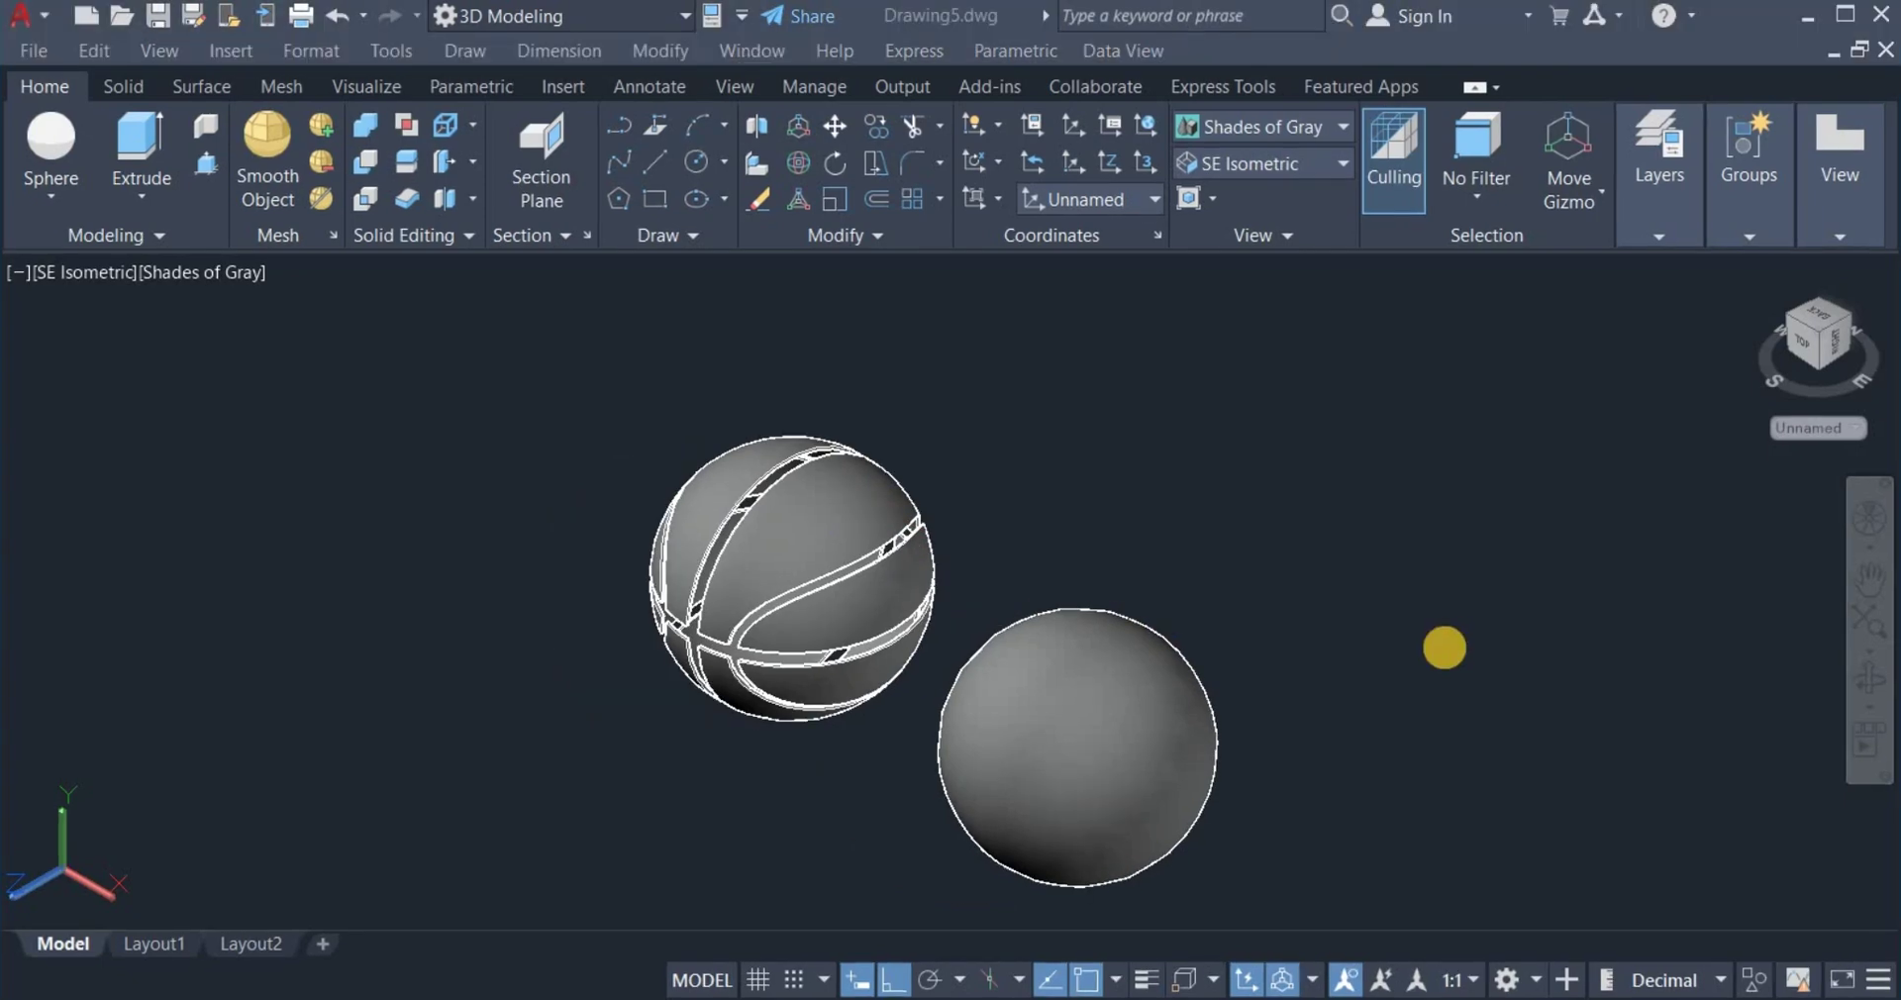
pyautogui.rightClick(1444, 648)
pyautogui.press('Escape')
pyautogui.click(1444, 648)
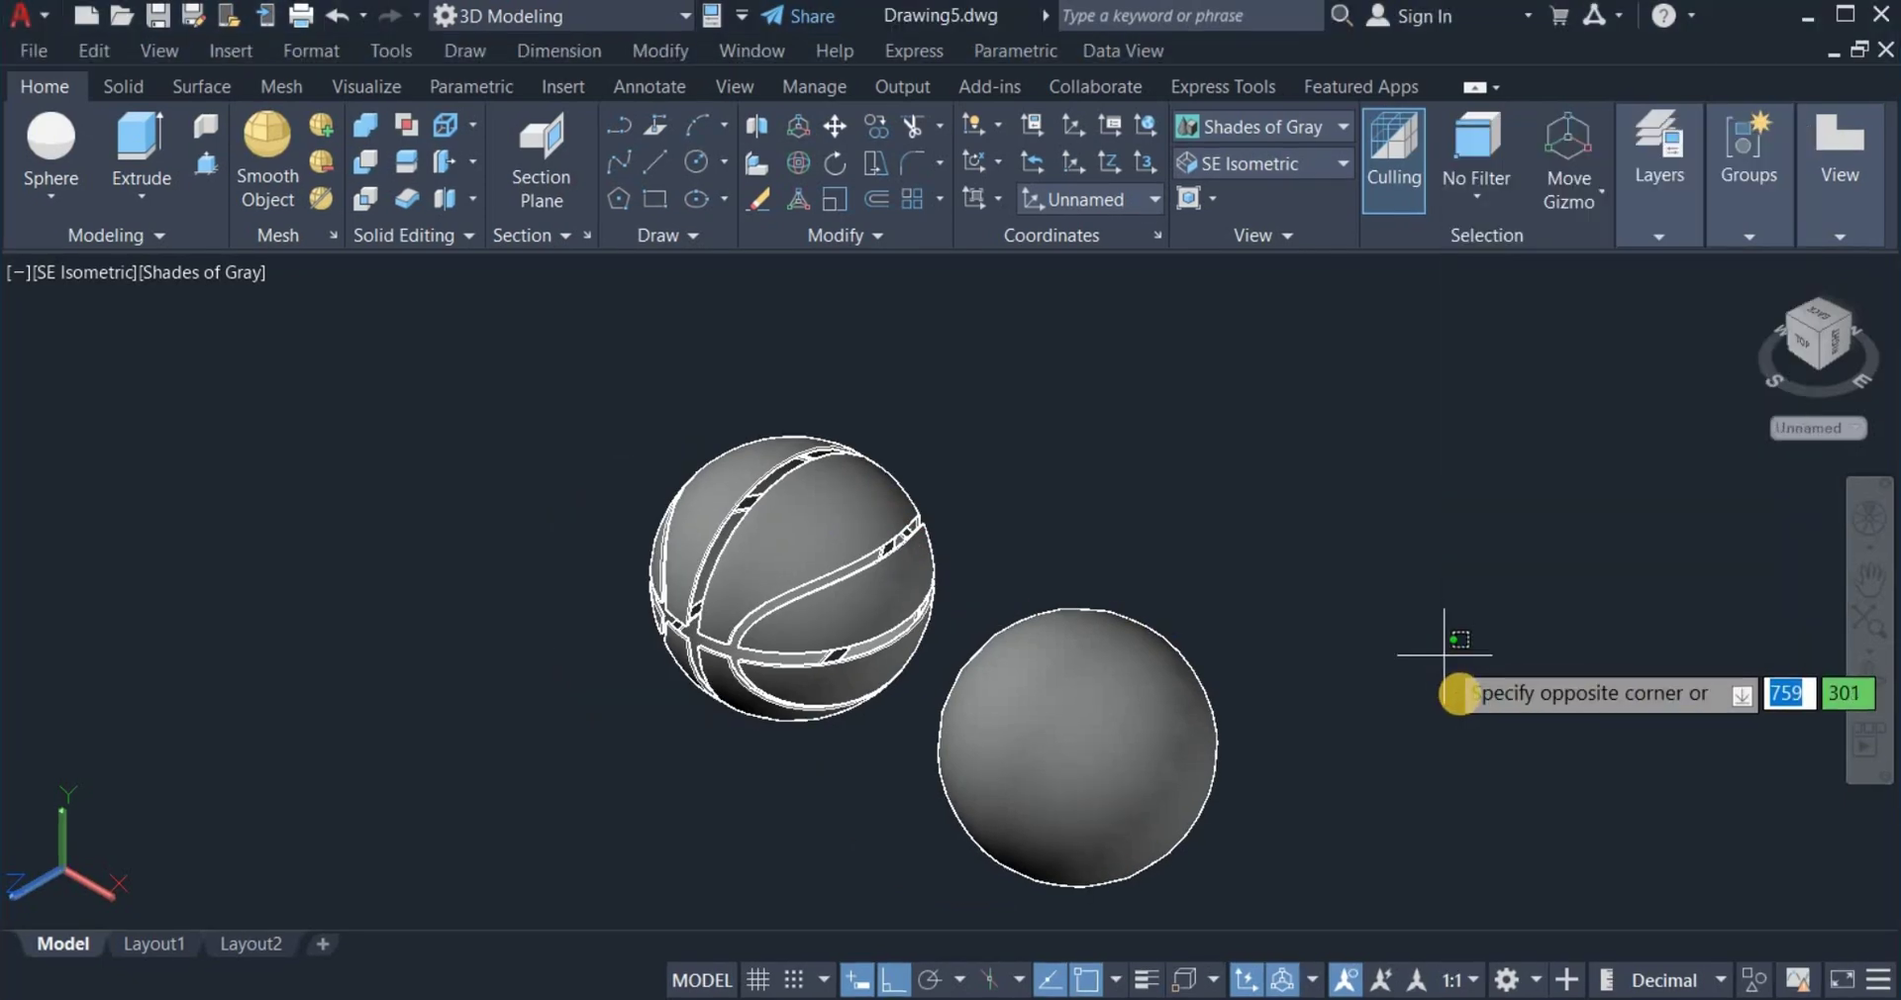
pyautogui.click(1459, 693)
pyautogui.click(1428, 651)
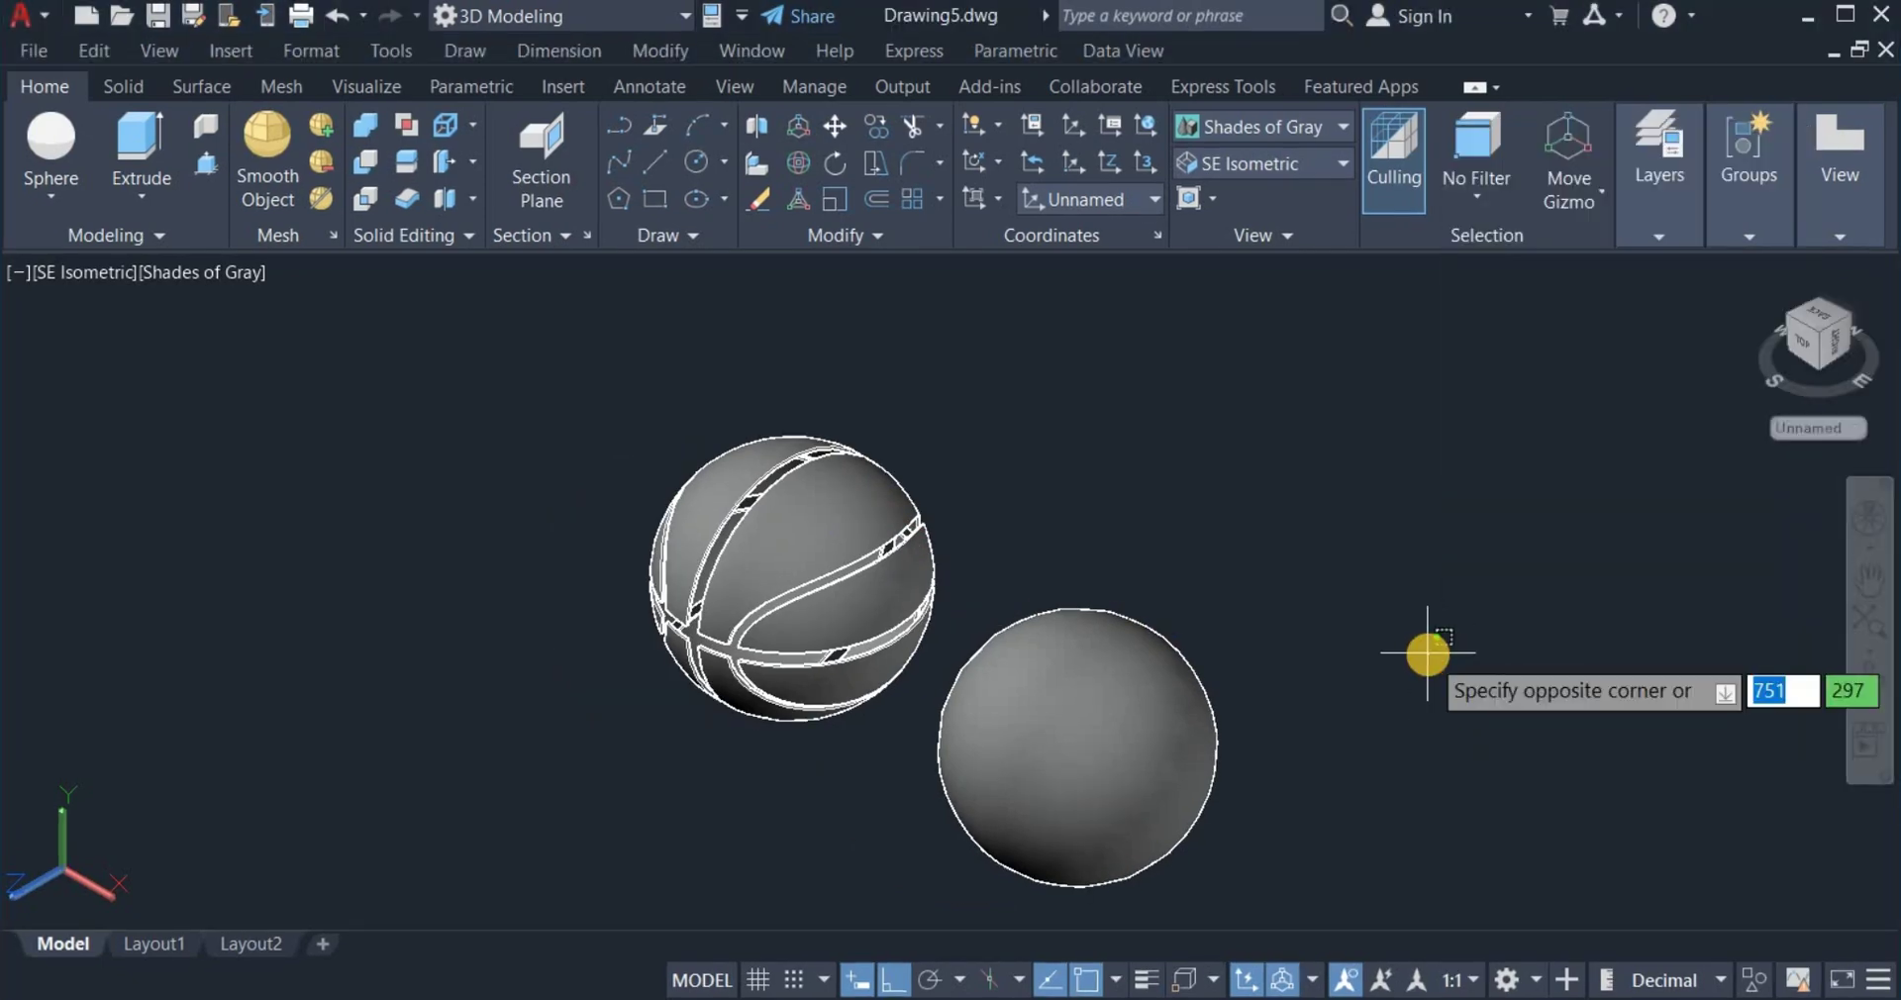
pyautogui.click(1426, 654)
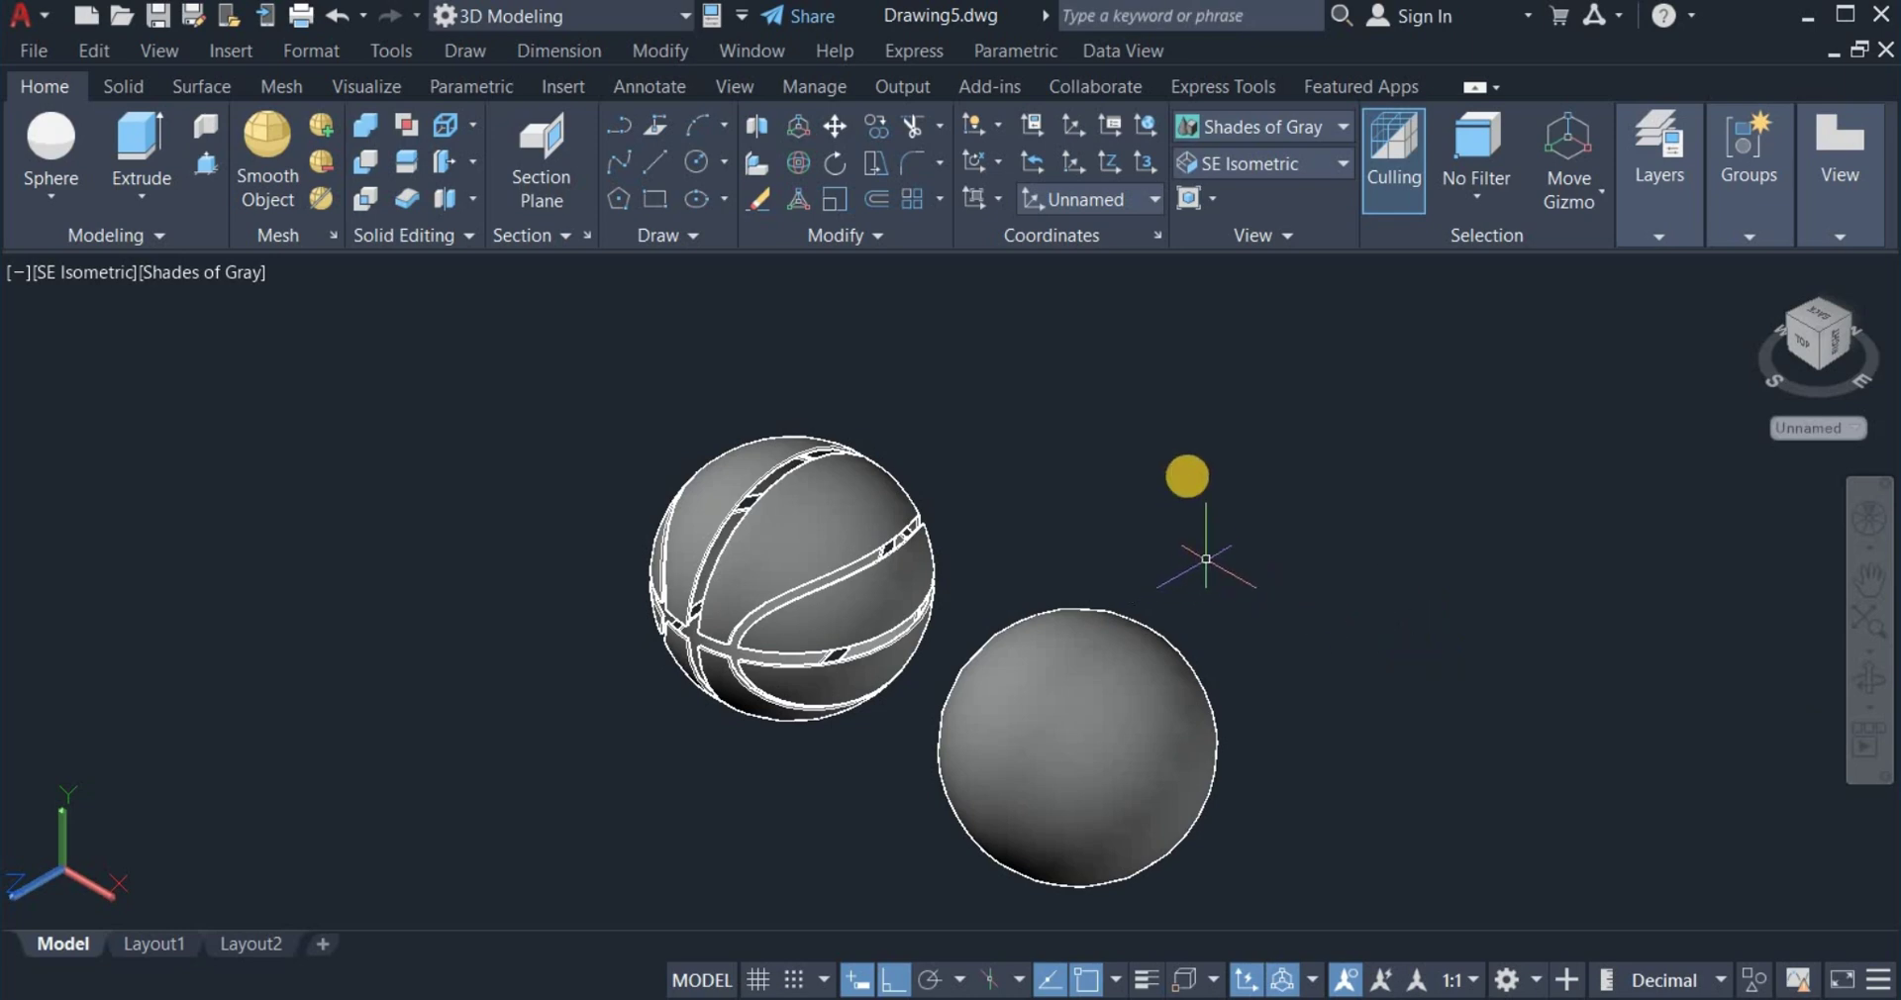
# In the 2D Wireframe visual style, move the plain sphere from its centre to the centre of the seamed ball.
pyautogui.click(1238, 133)
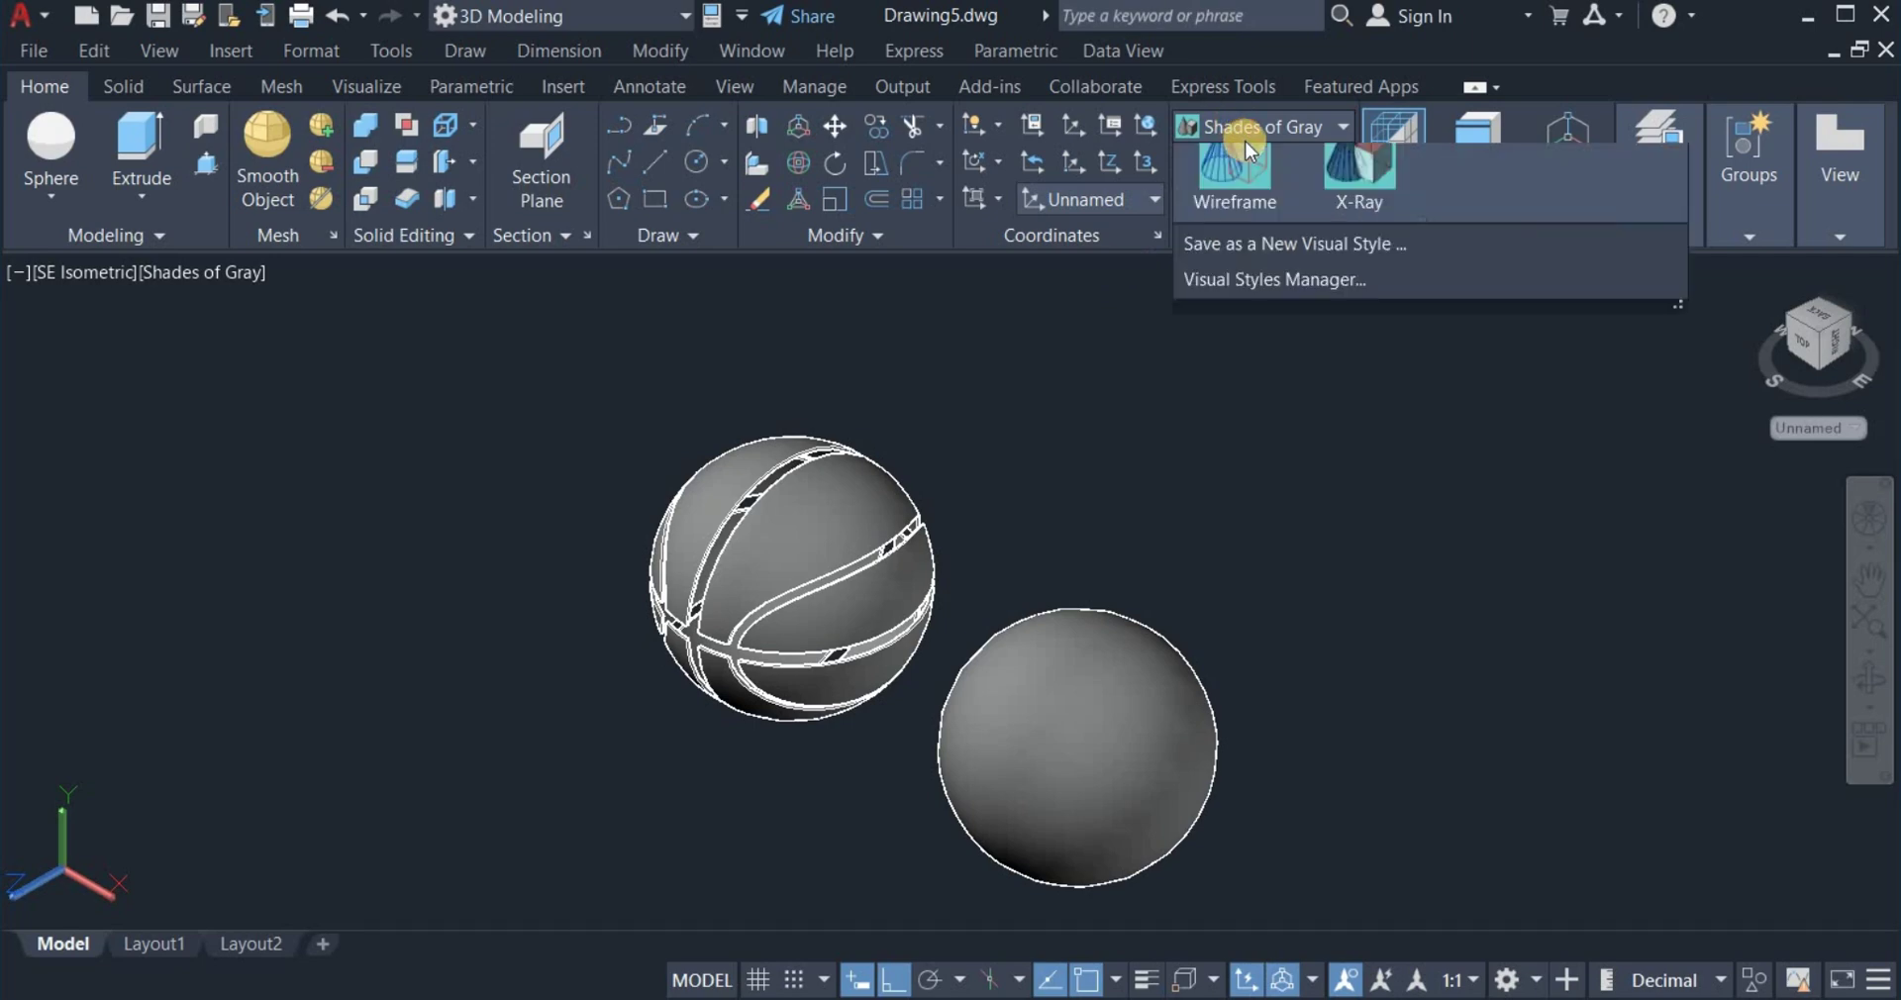
pyautogui.click(1237, 188)
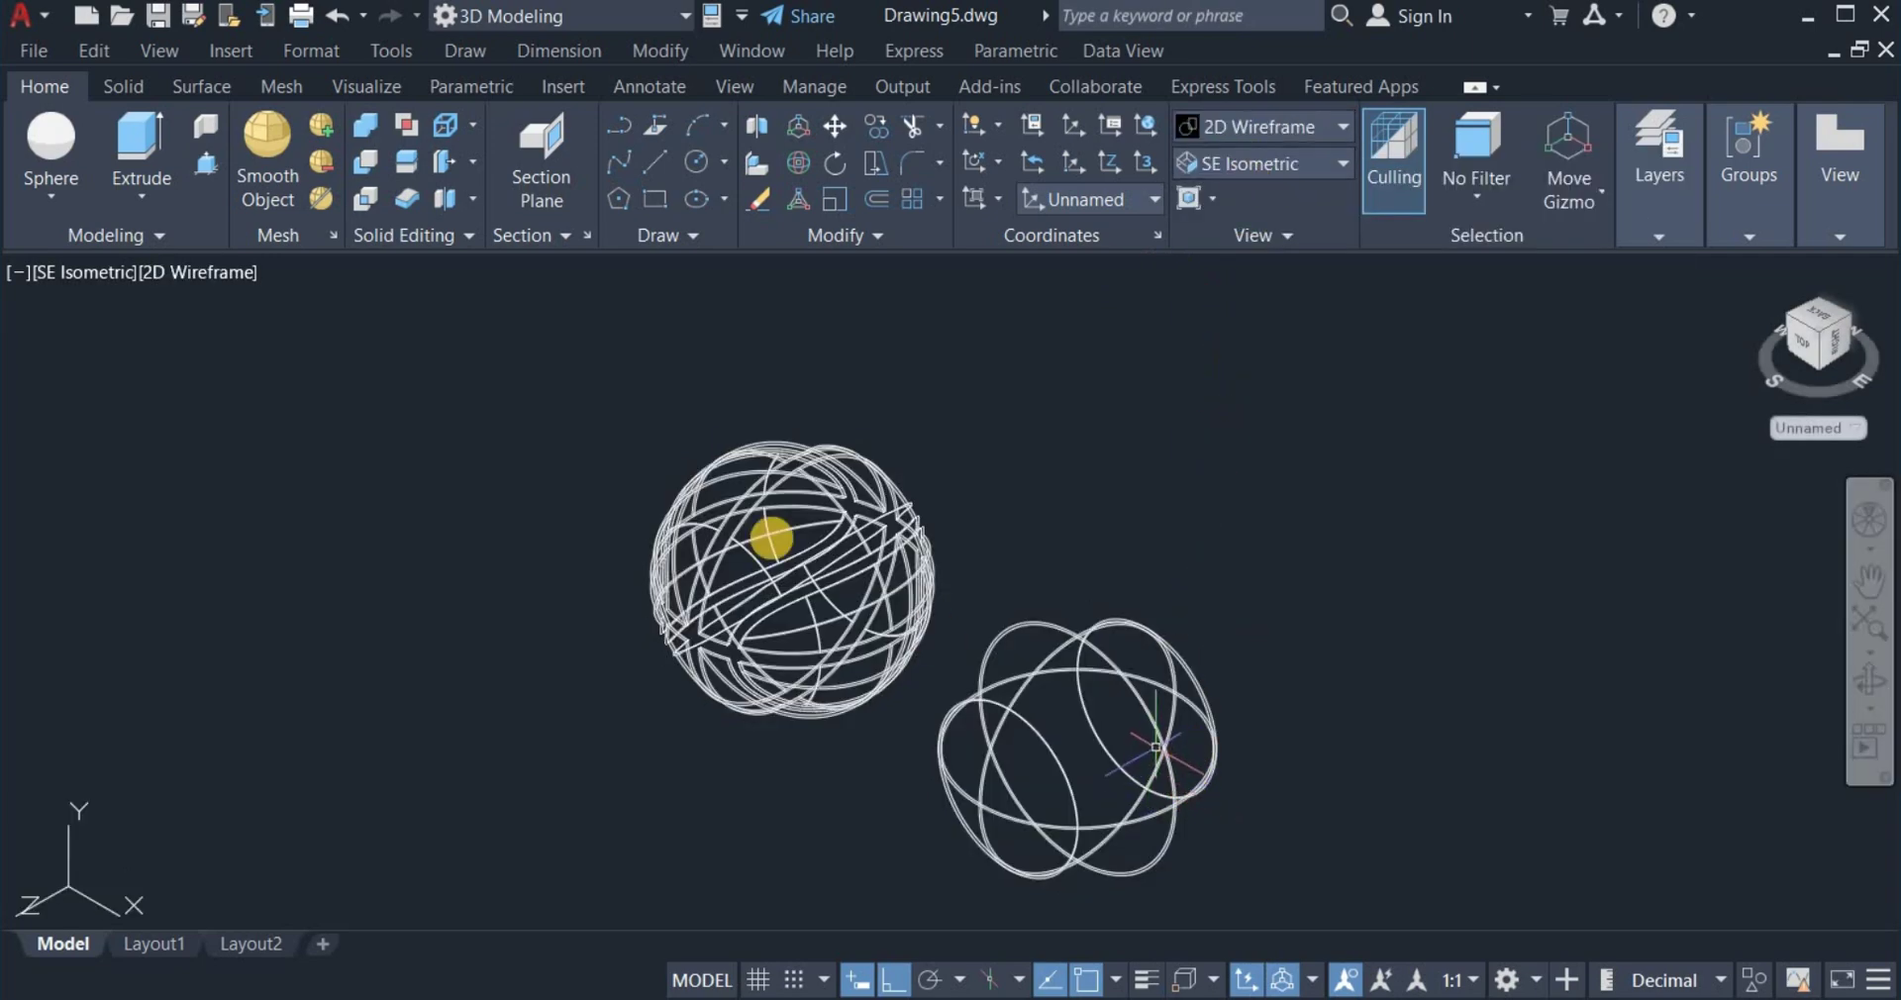
pyautogui.click(818, 123)
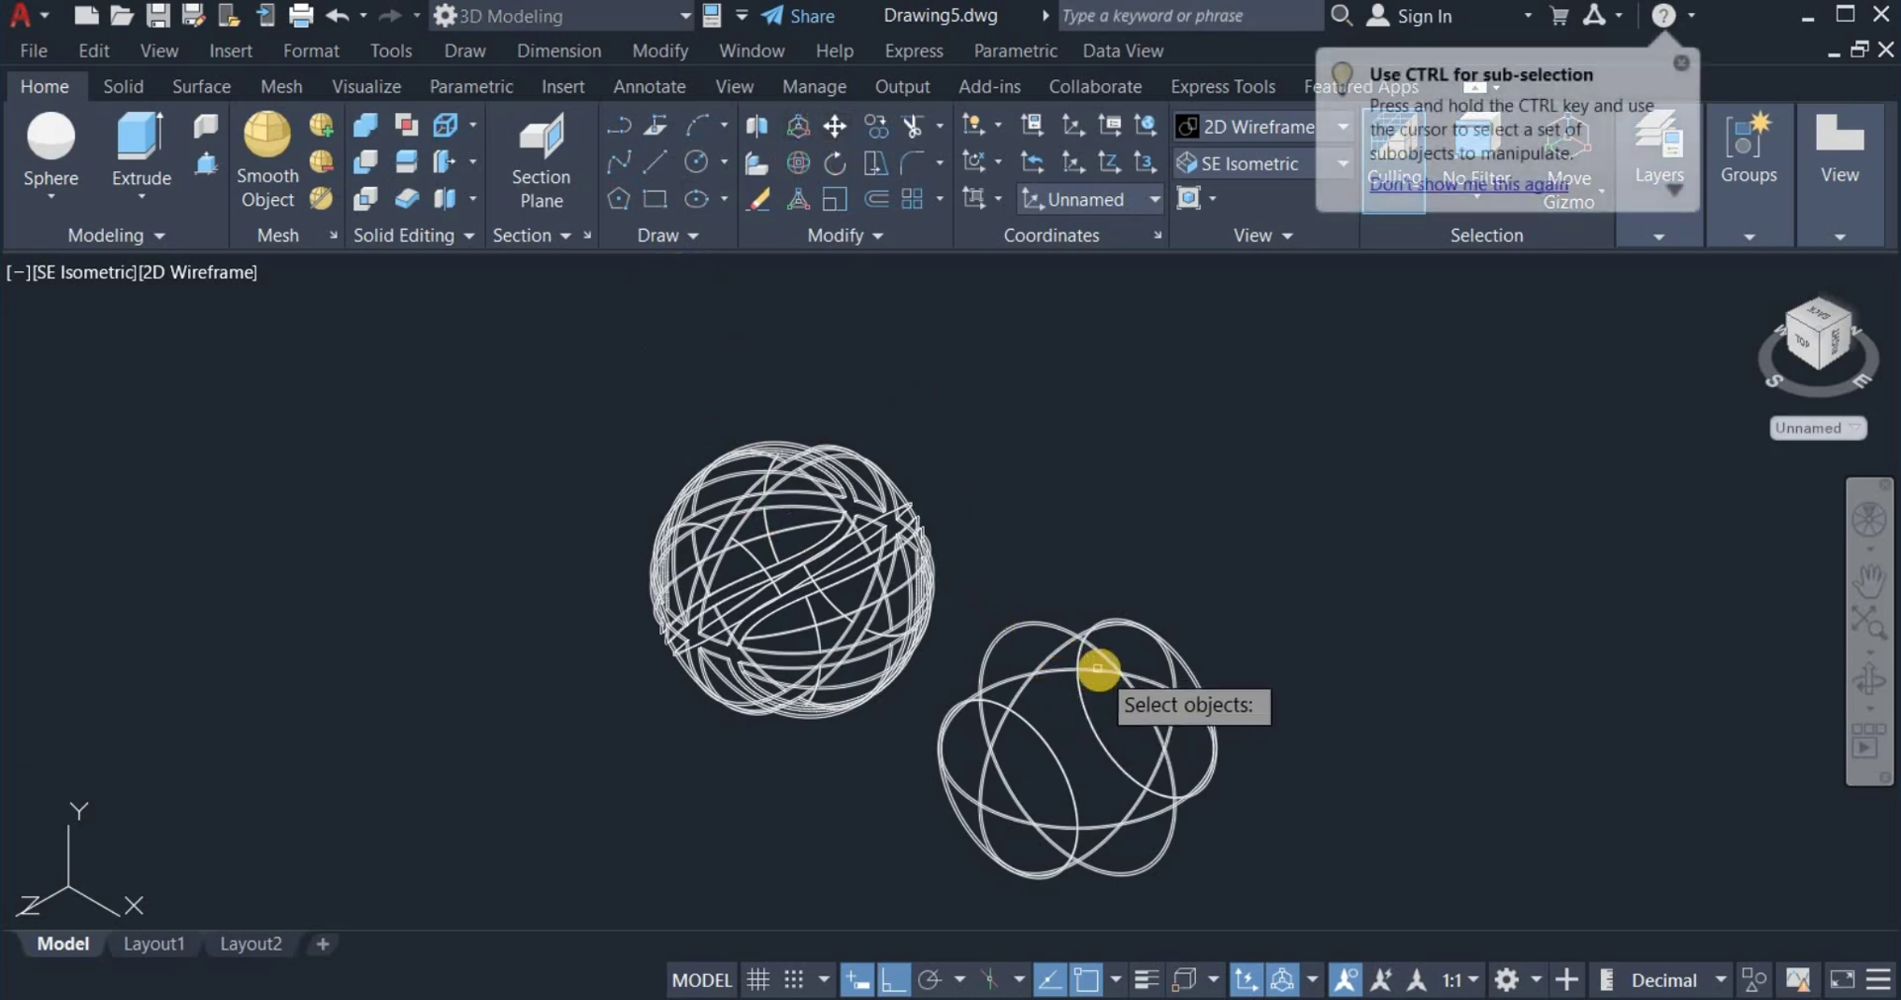
pyautogui.click(1193, 668)
pyautogui.press('Return')
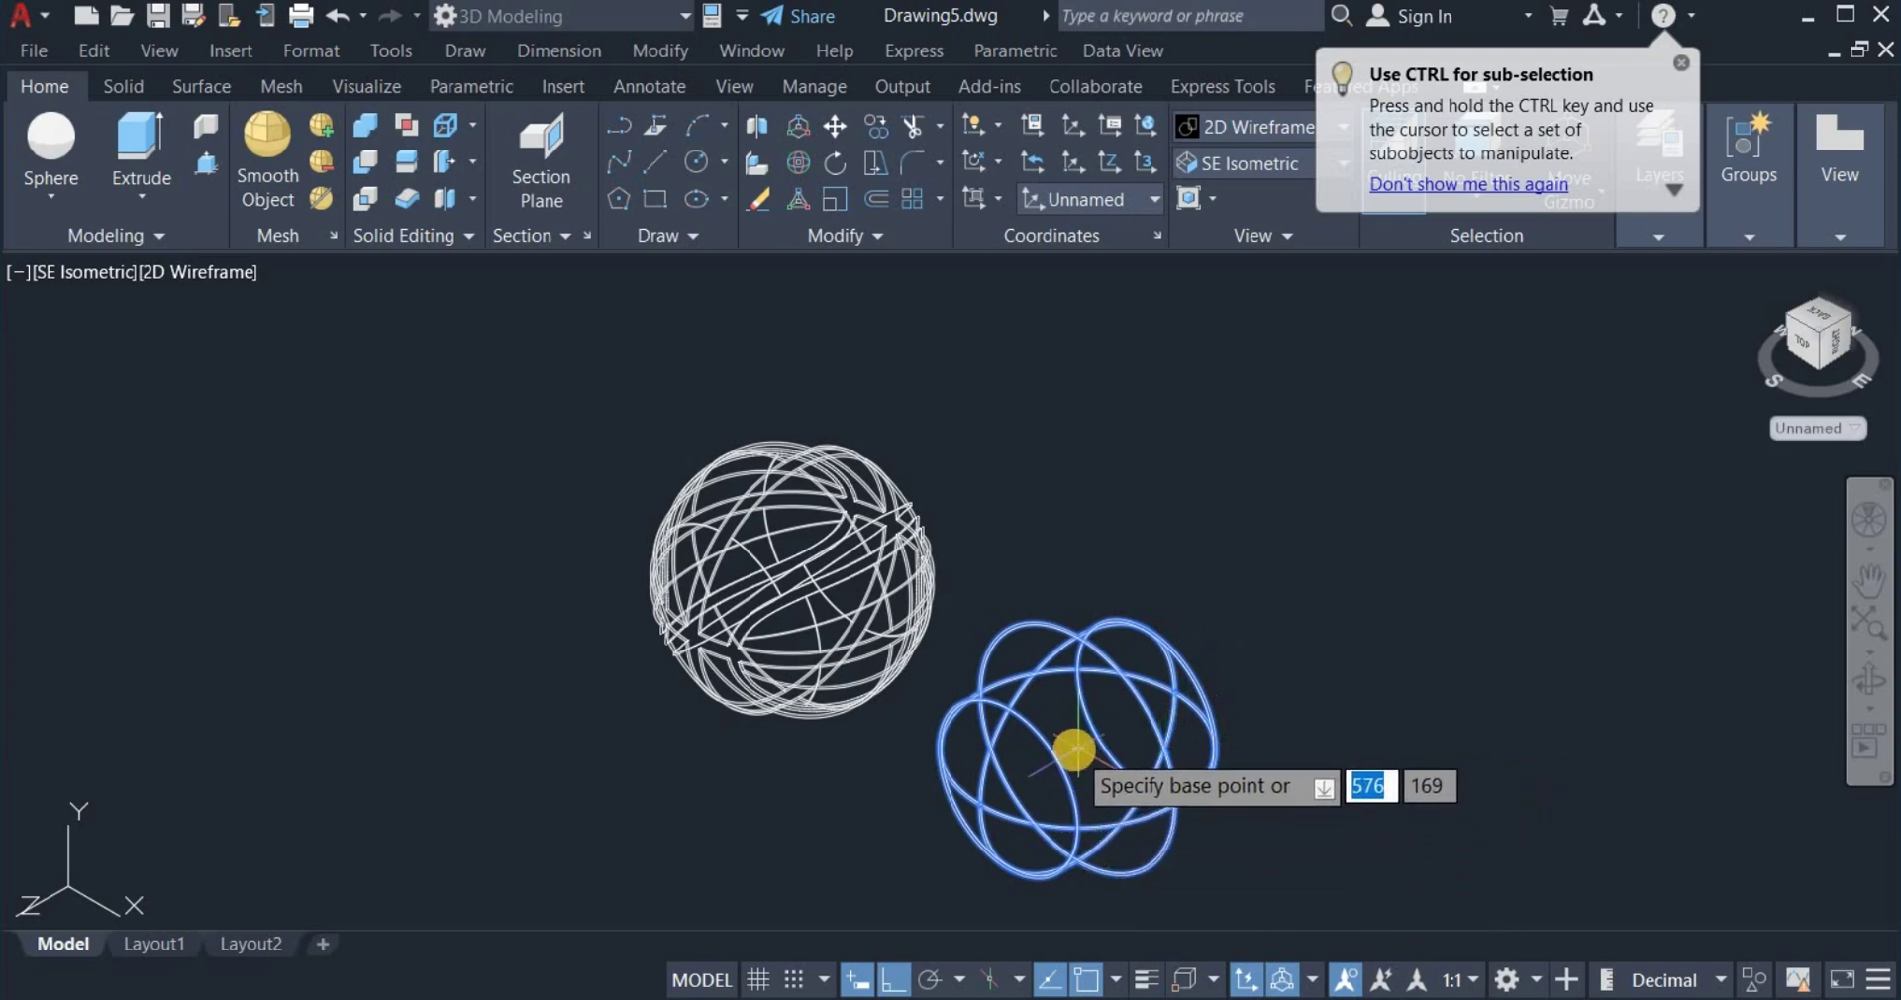
pyautogui.click(1078, 748)
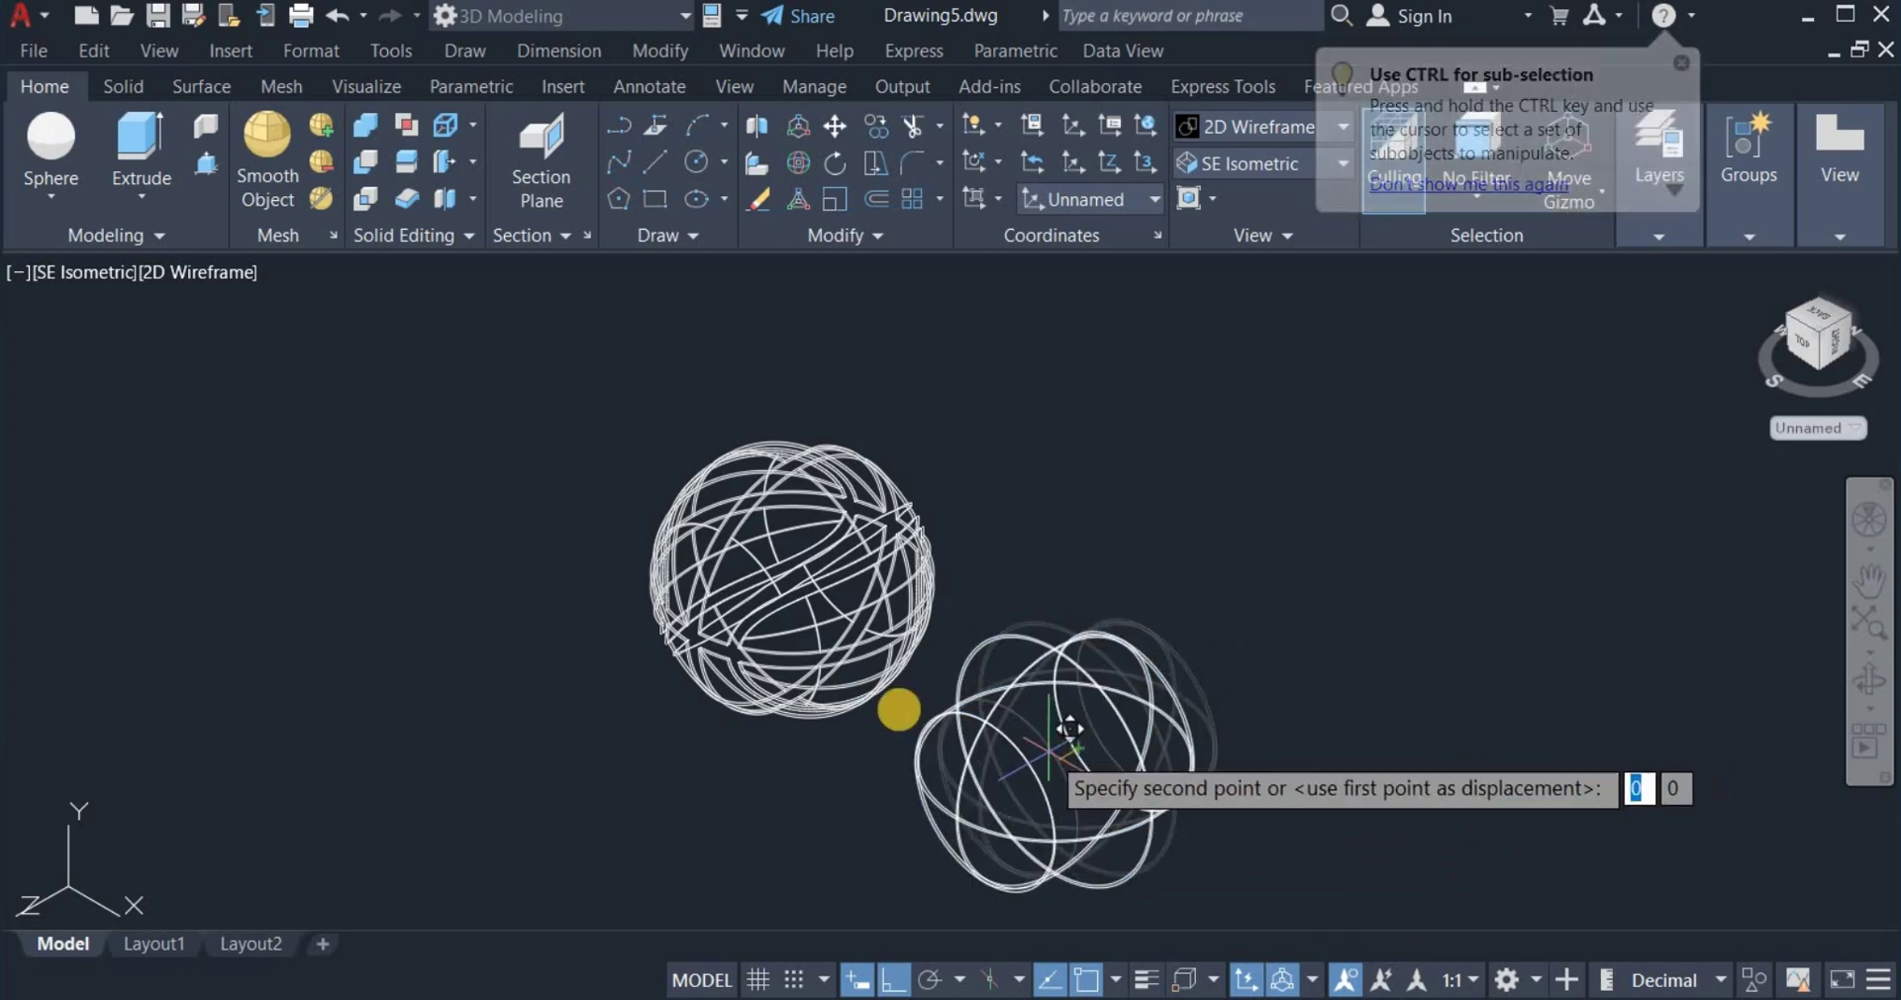
pyautogui.scroll(5, 822, 584)
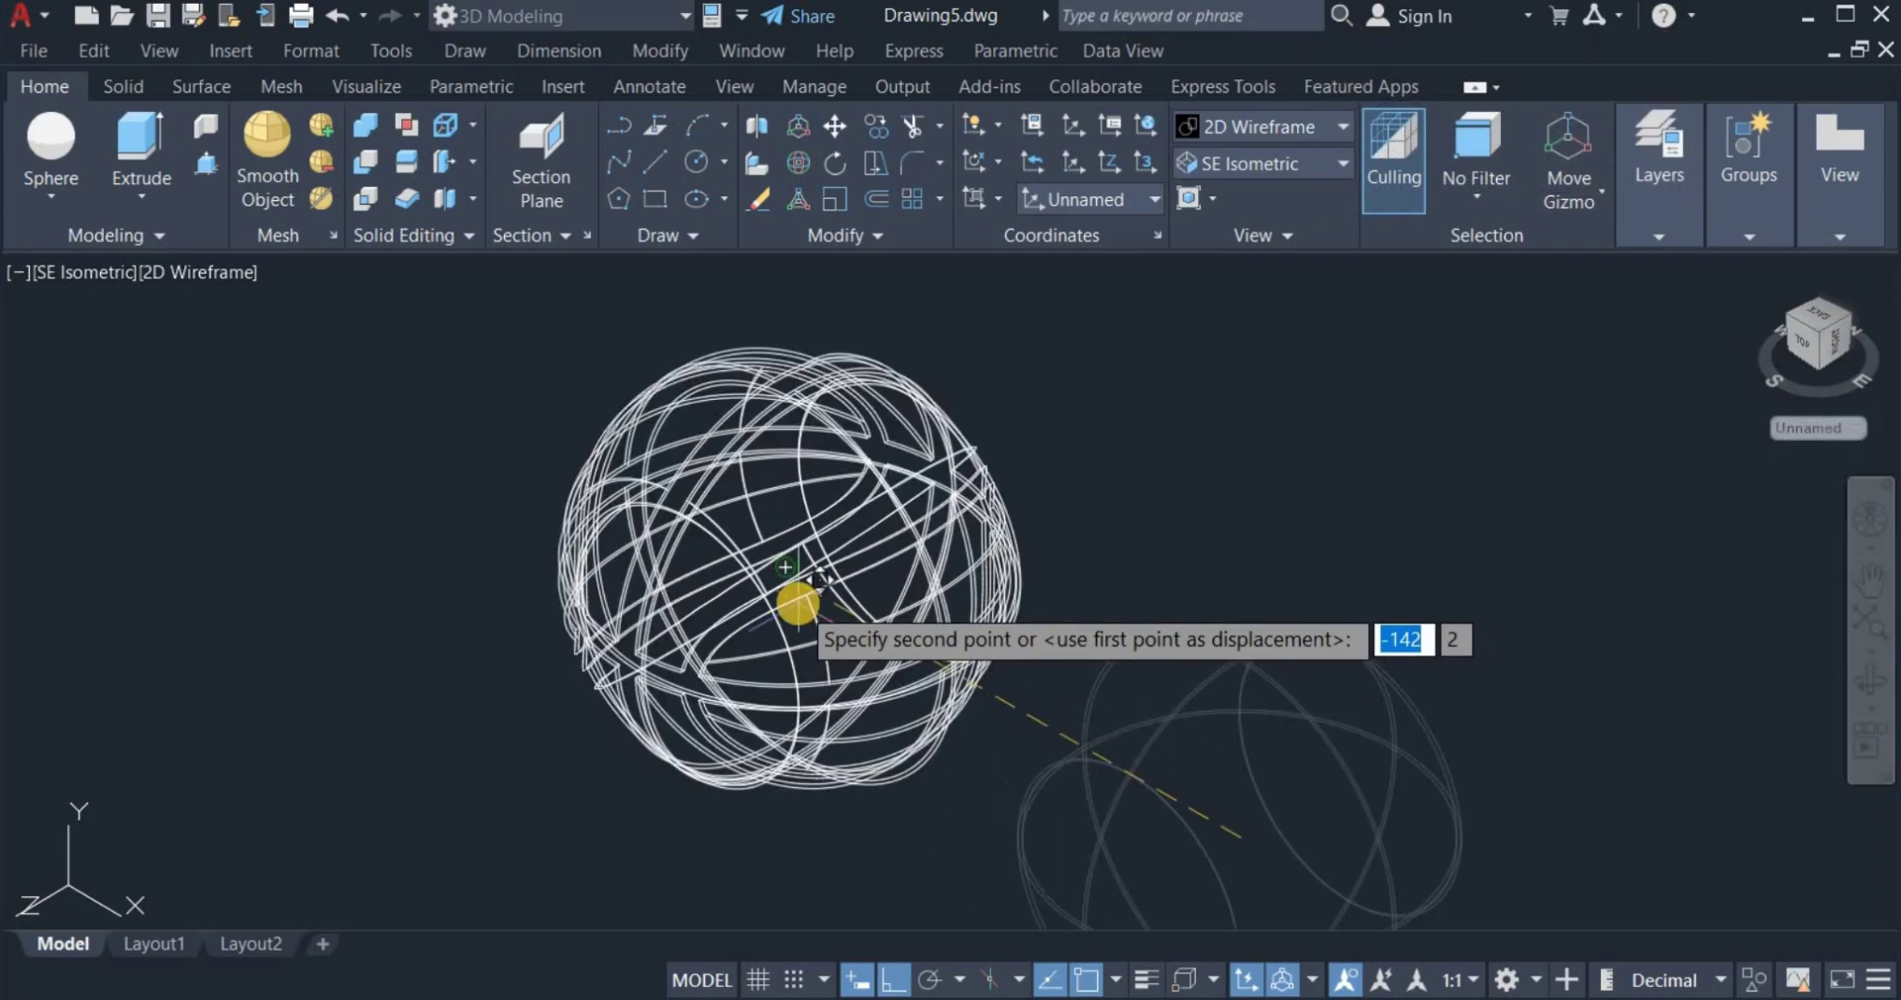
pyautogui.scroll(5, 820, 580)
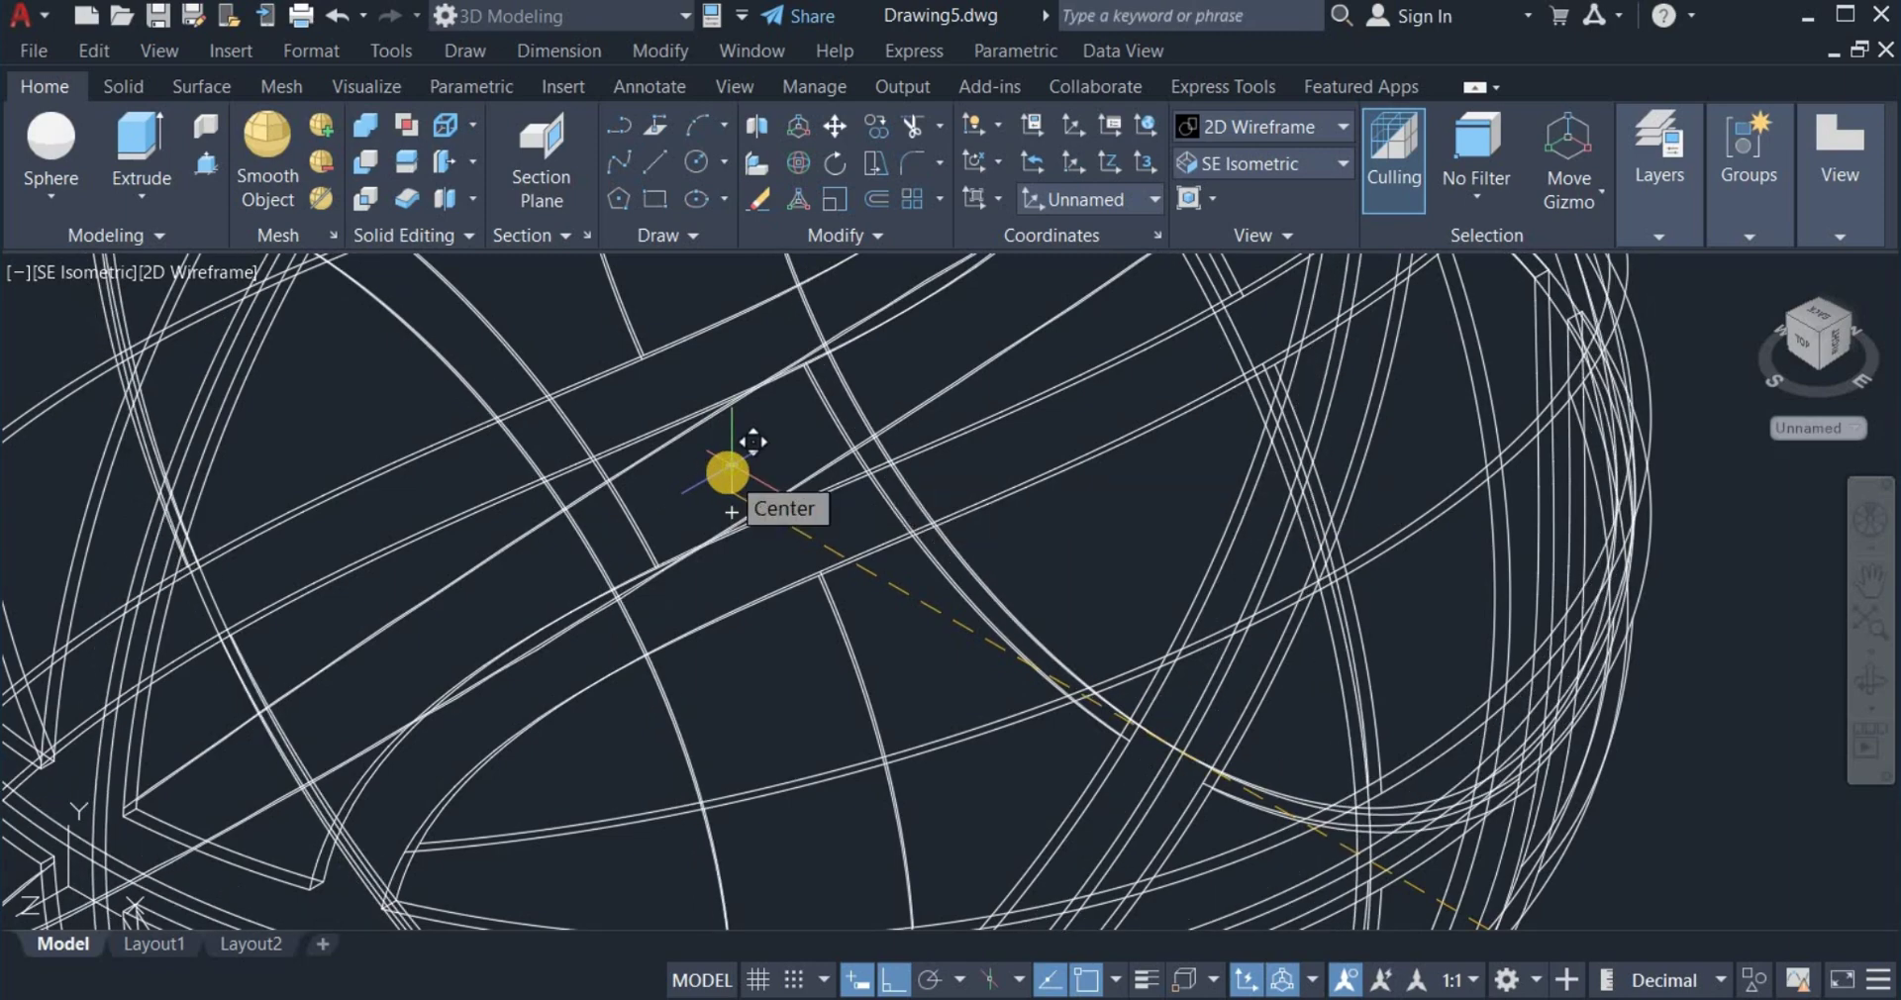
pyautogui.click(729, 473)
pyautogui.scroll(-6, 737, 495)
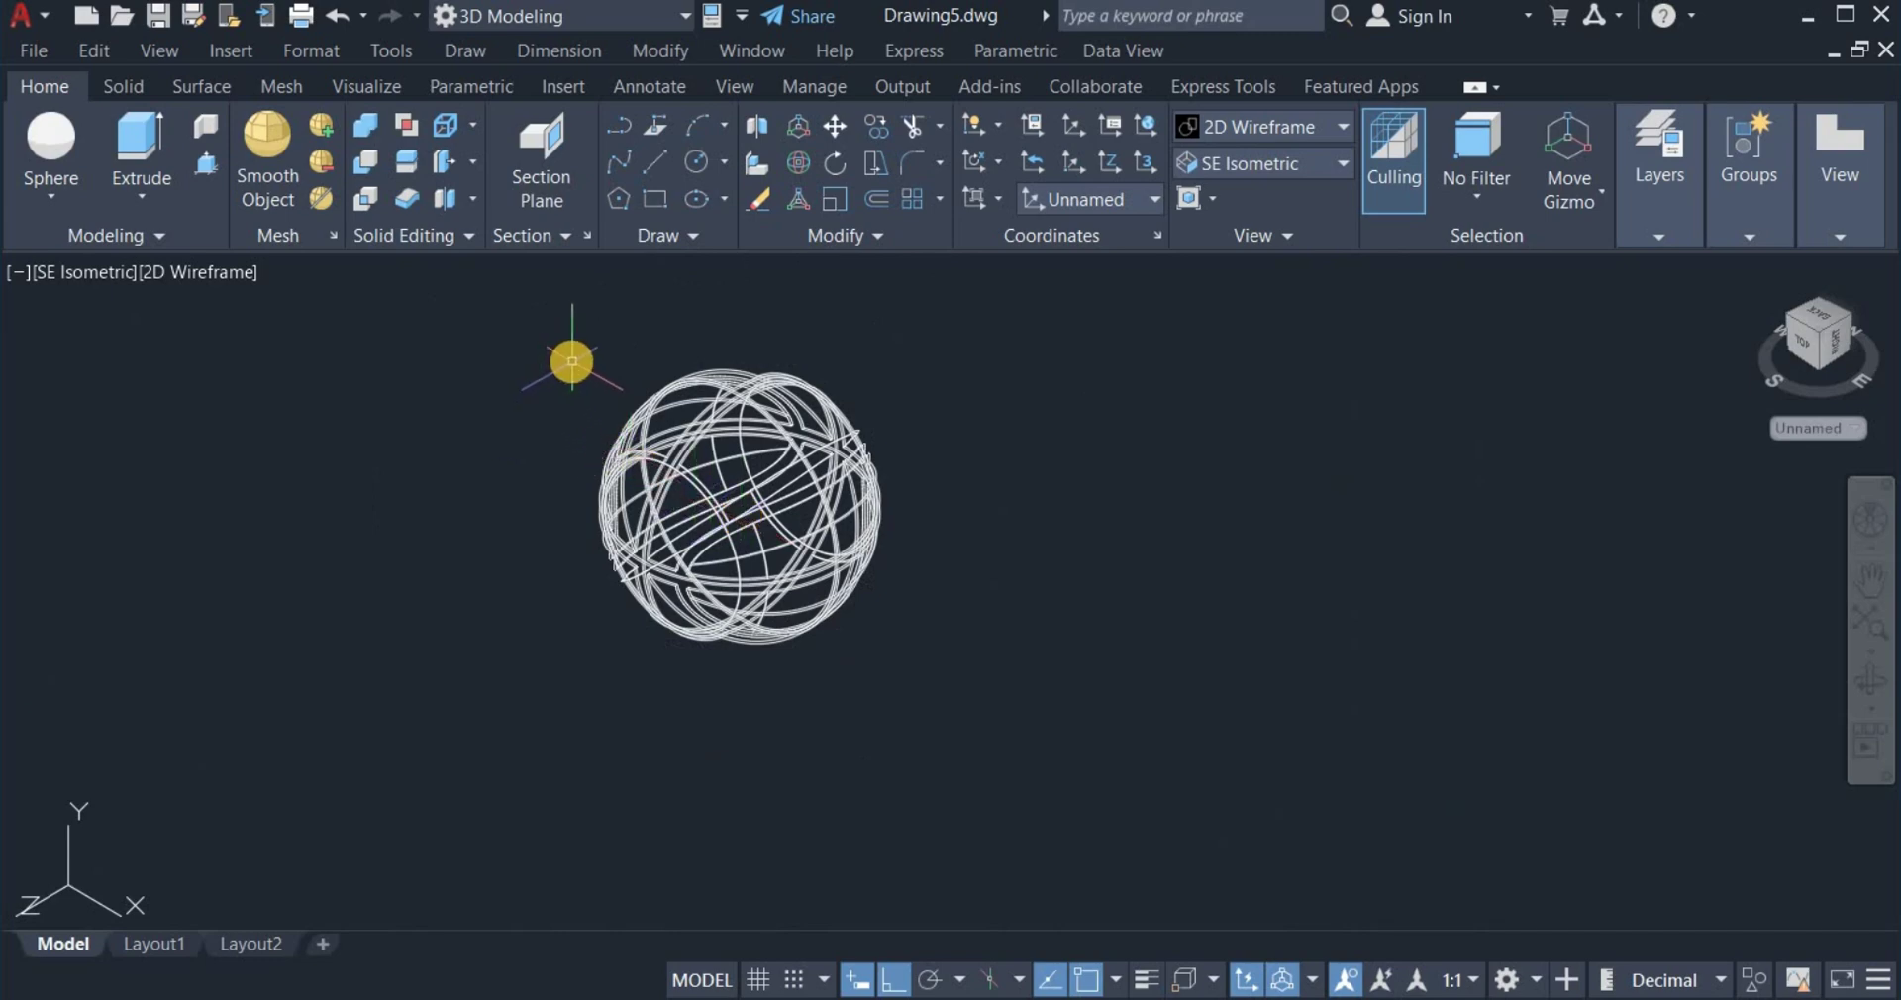
pyautogui.scroll(2, 573, 361)
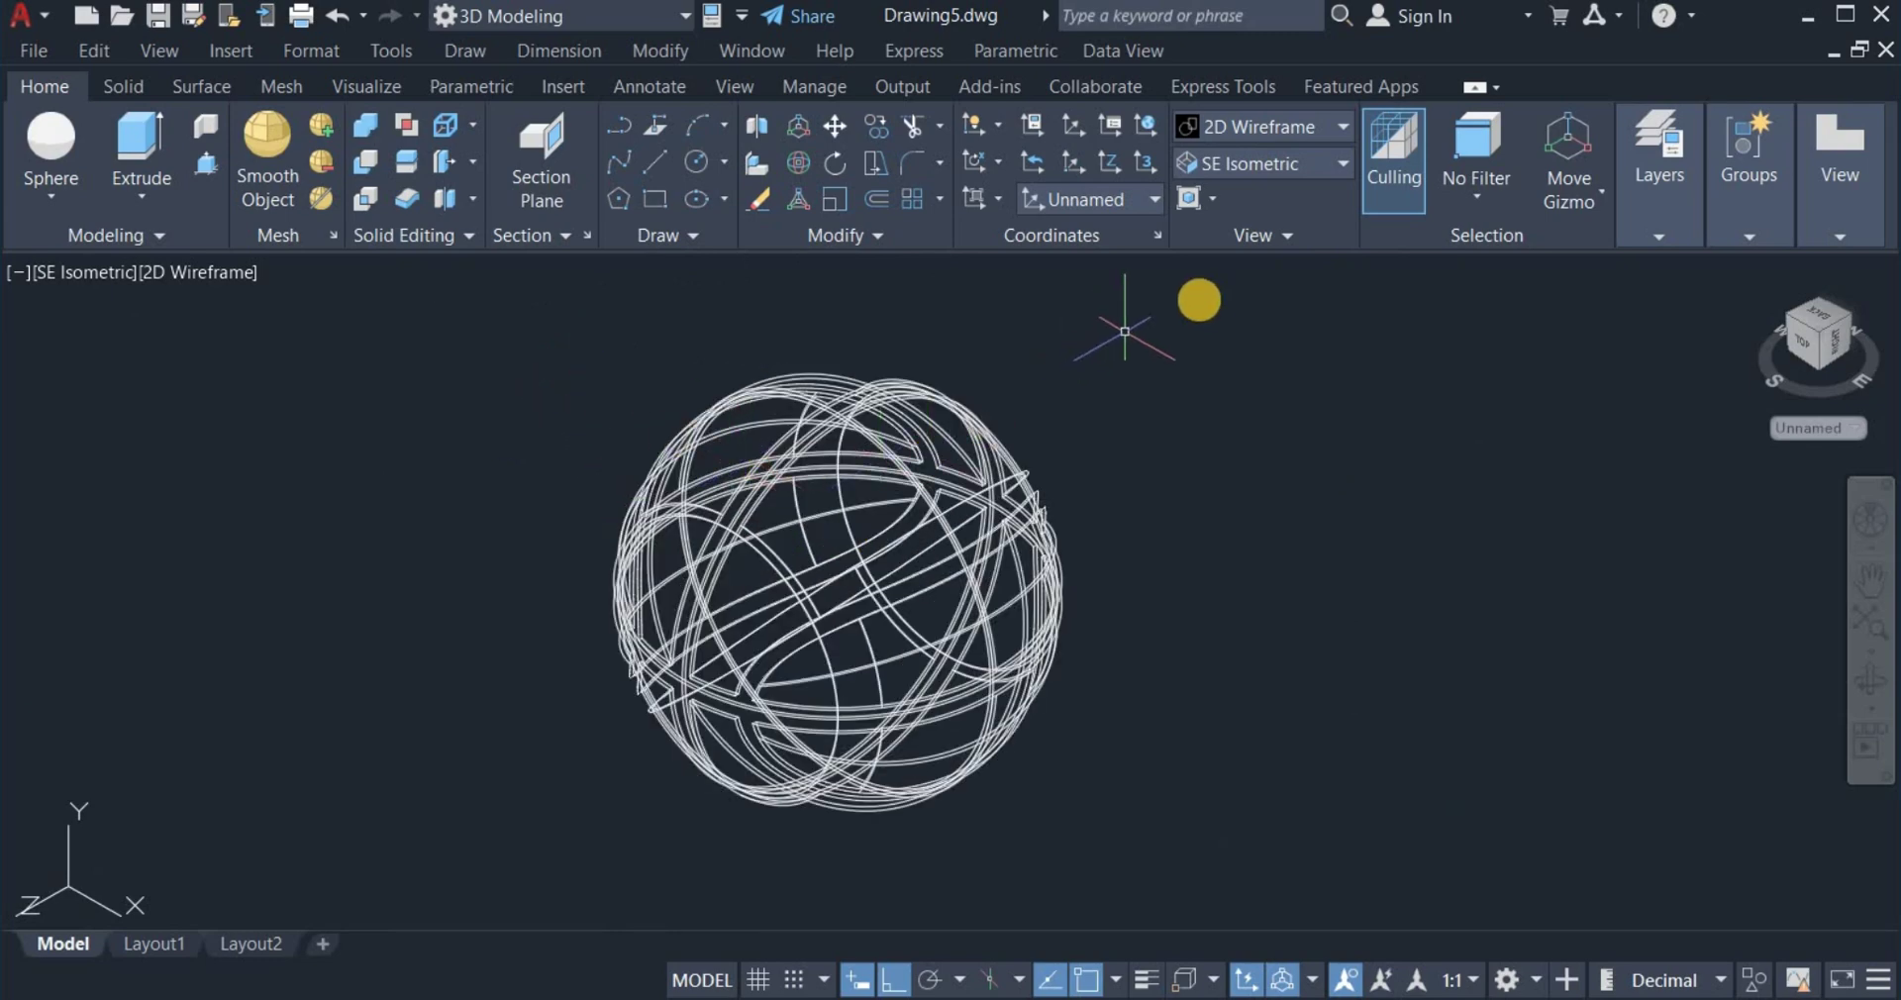
# Set the visual style to Shades of Gray and examine the seams on the assembled ball.
pyautogui.click(1254, 128)
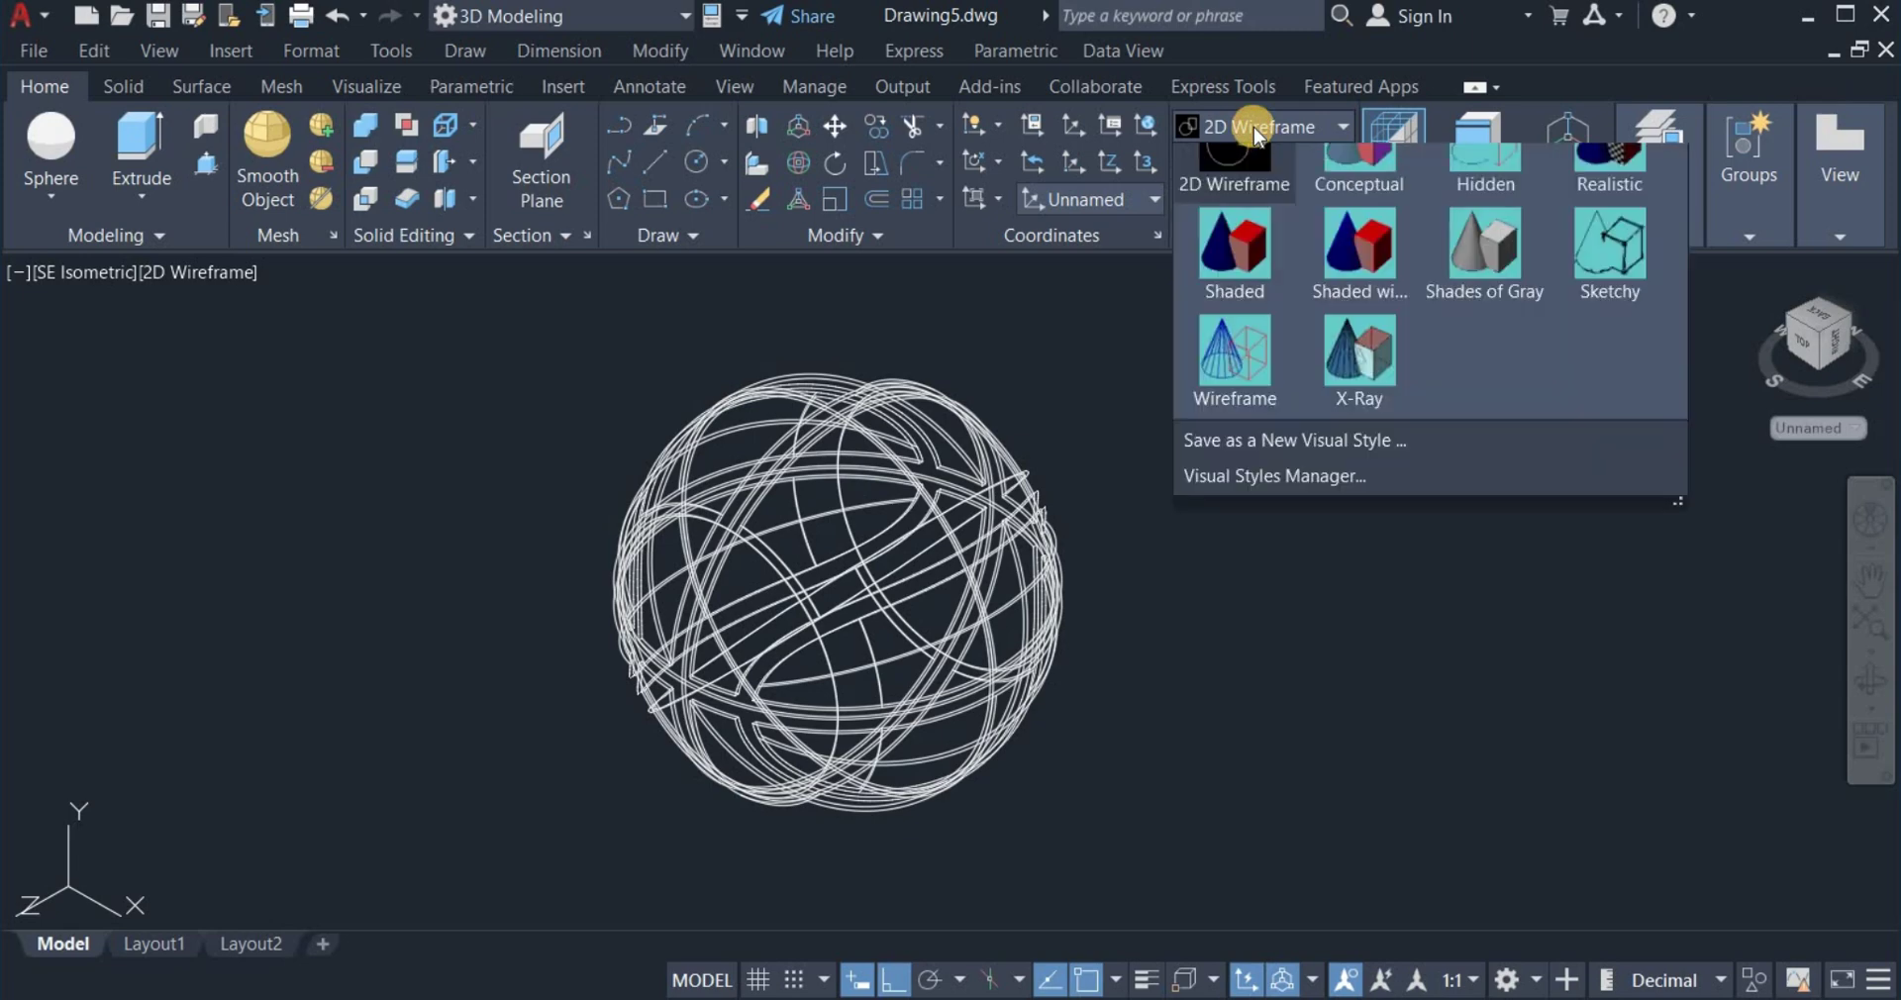
pyautogui.click(1483, 292)
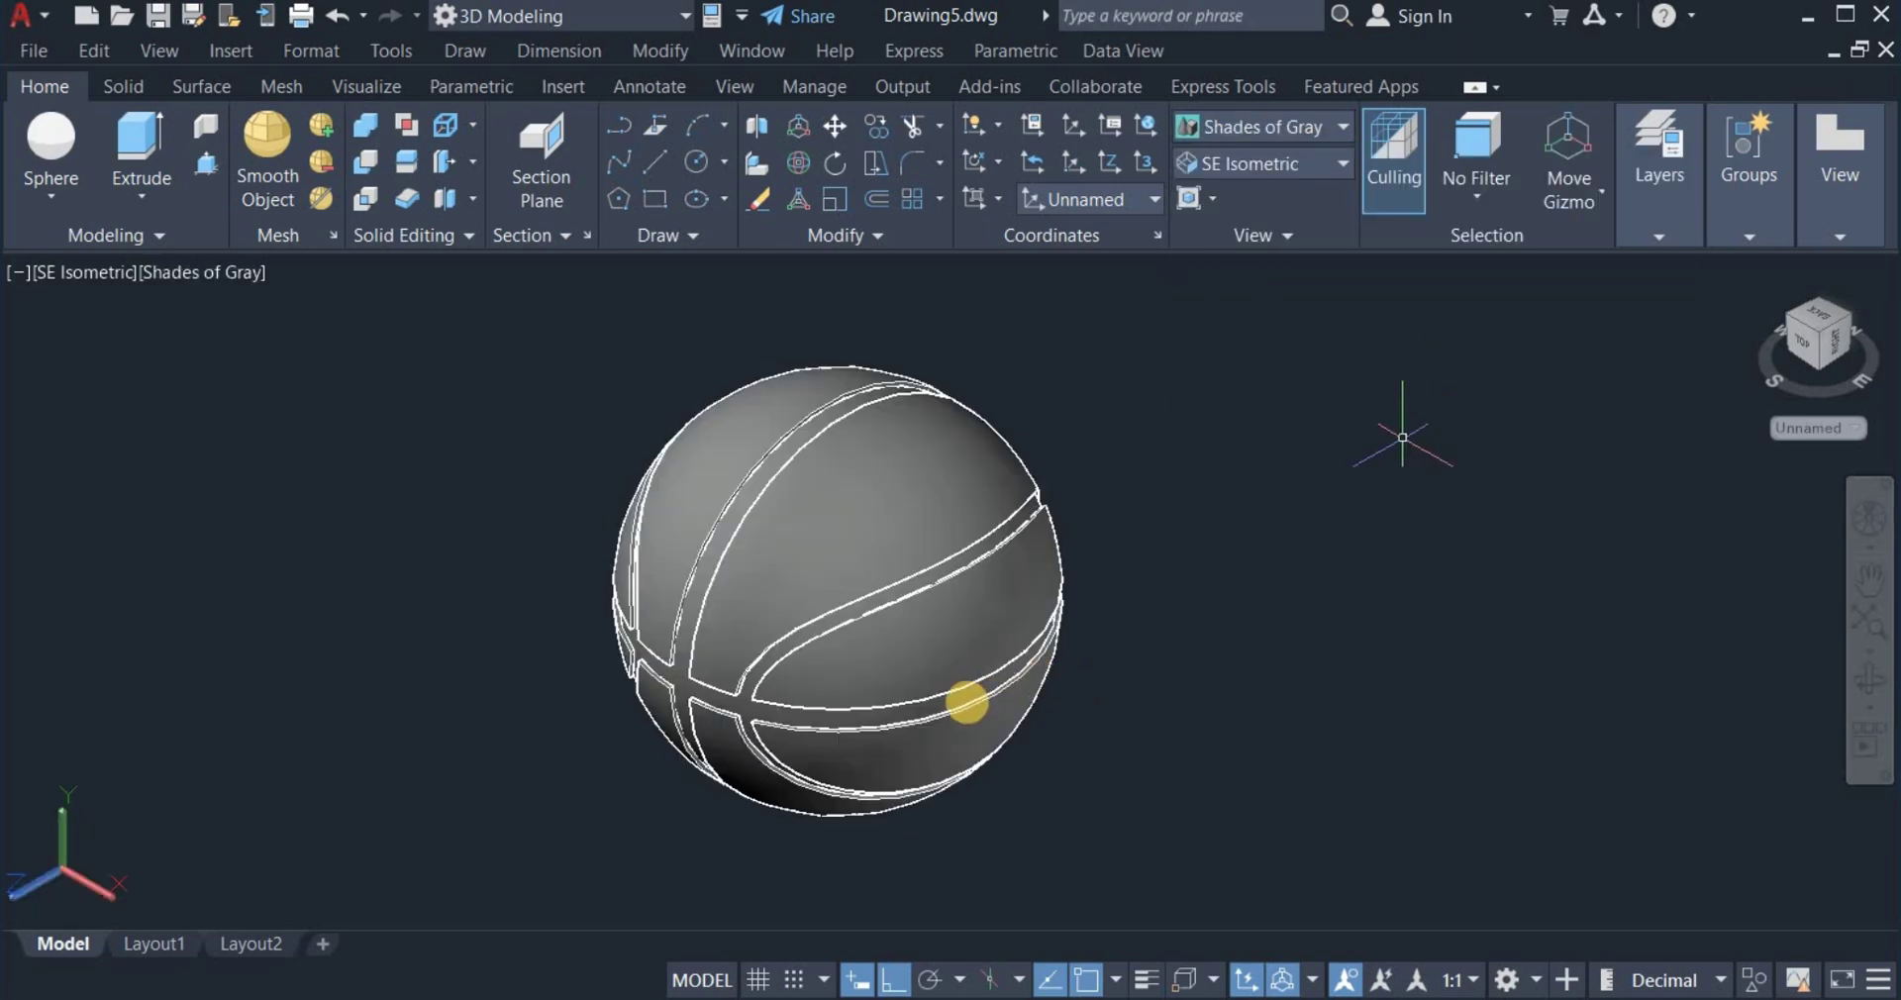
pyautogui.scroll(5, 725, 678)
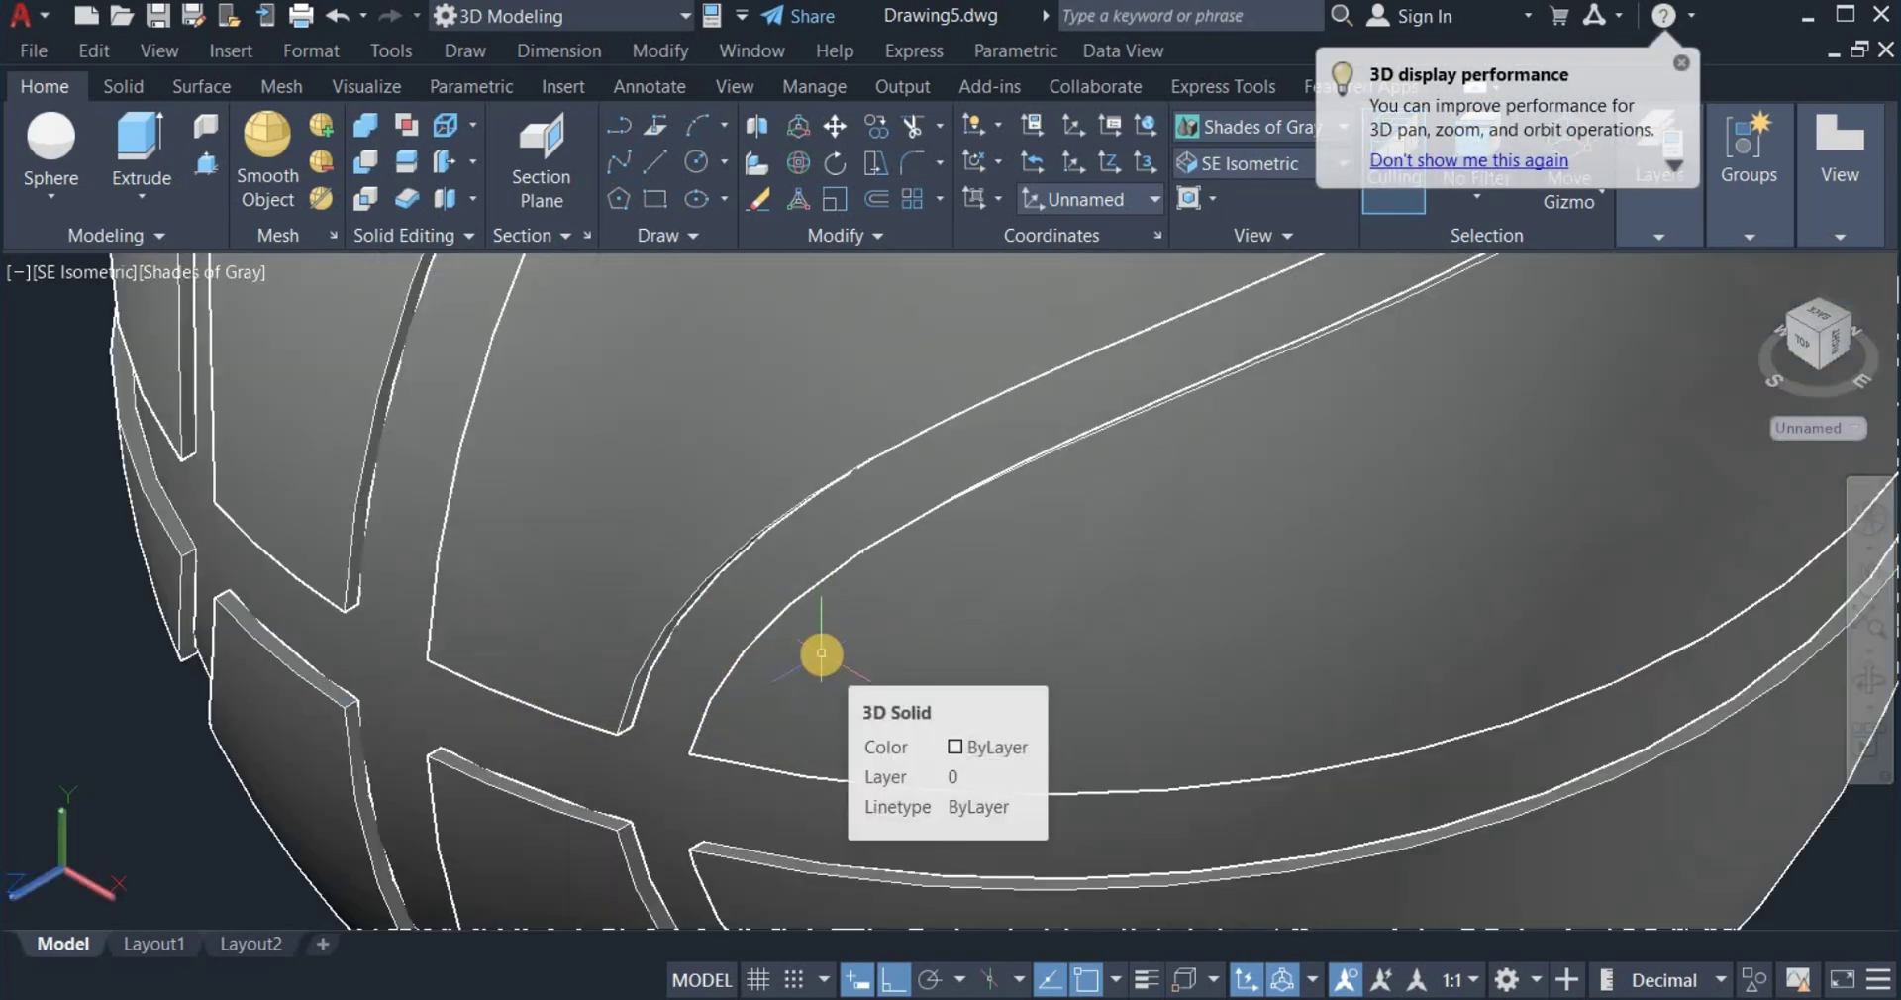
pyautogui.scroll(-1, 822, 653)
pyautogui.scroll(-2, 820, 655)
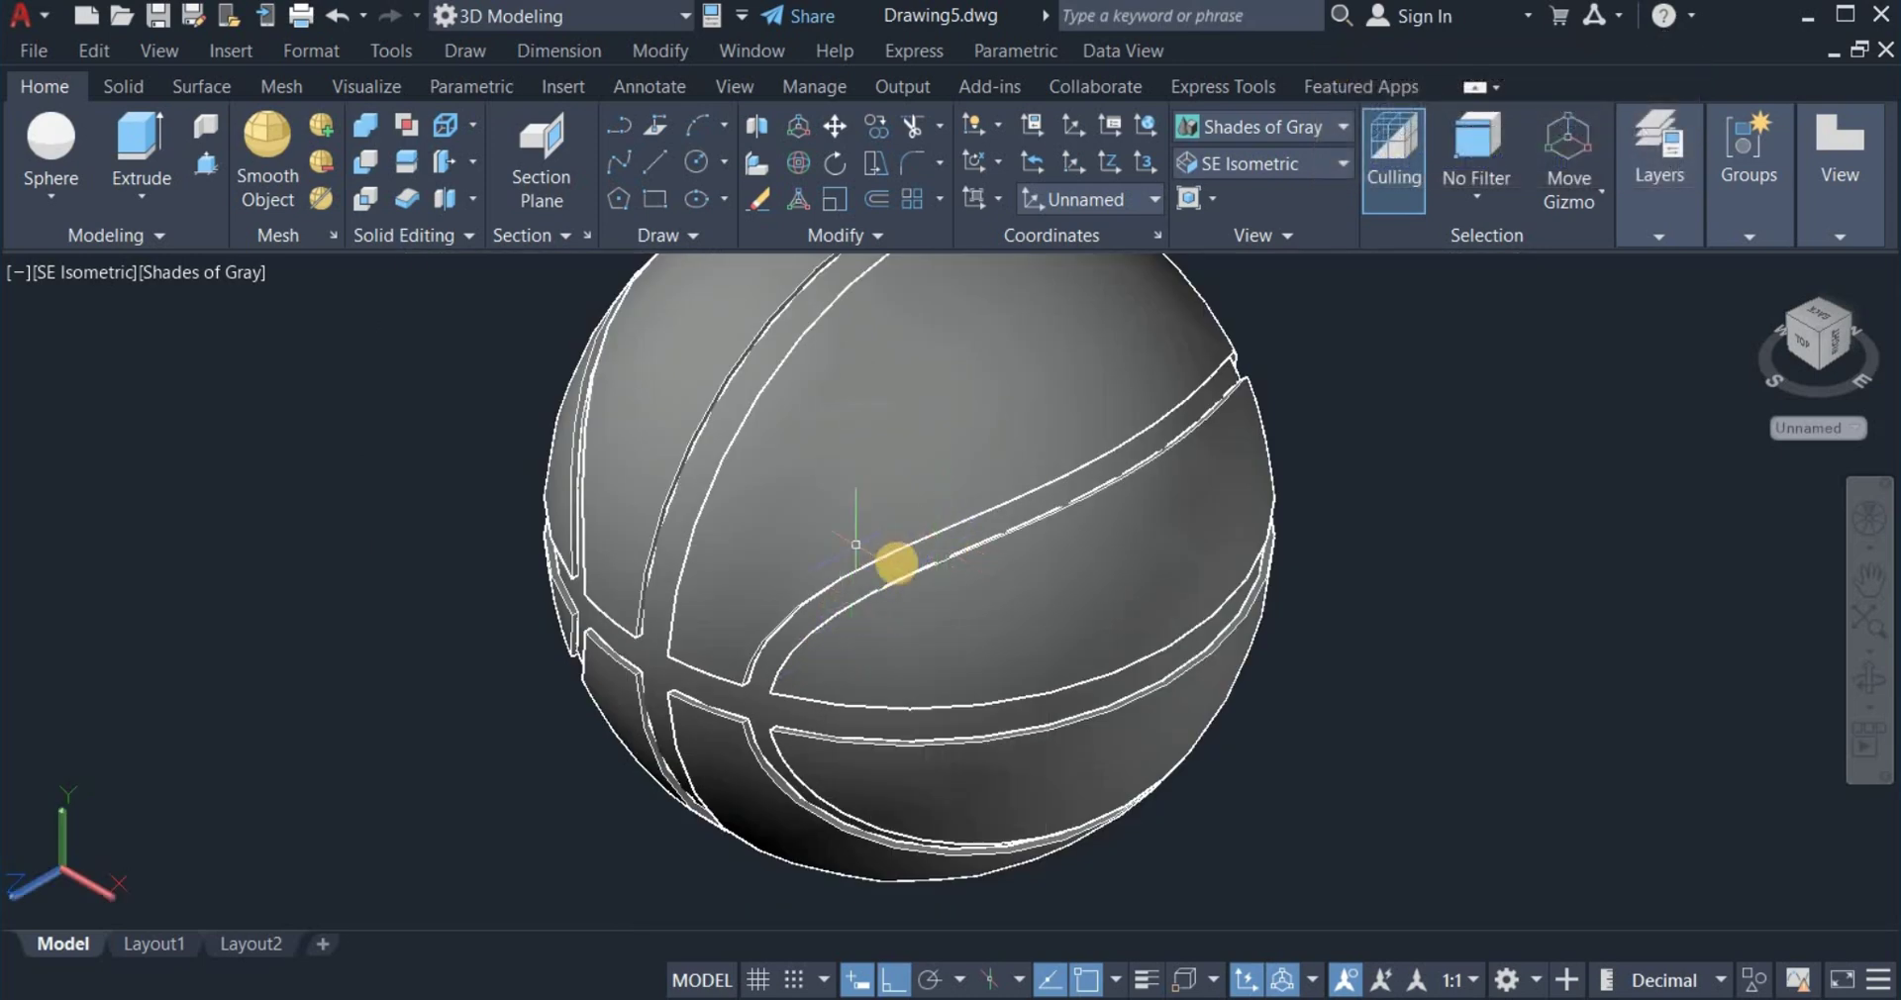
pyautogui.scroll(1, 891, 594)
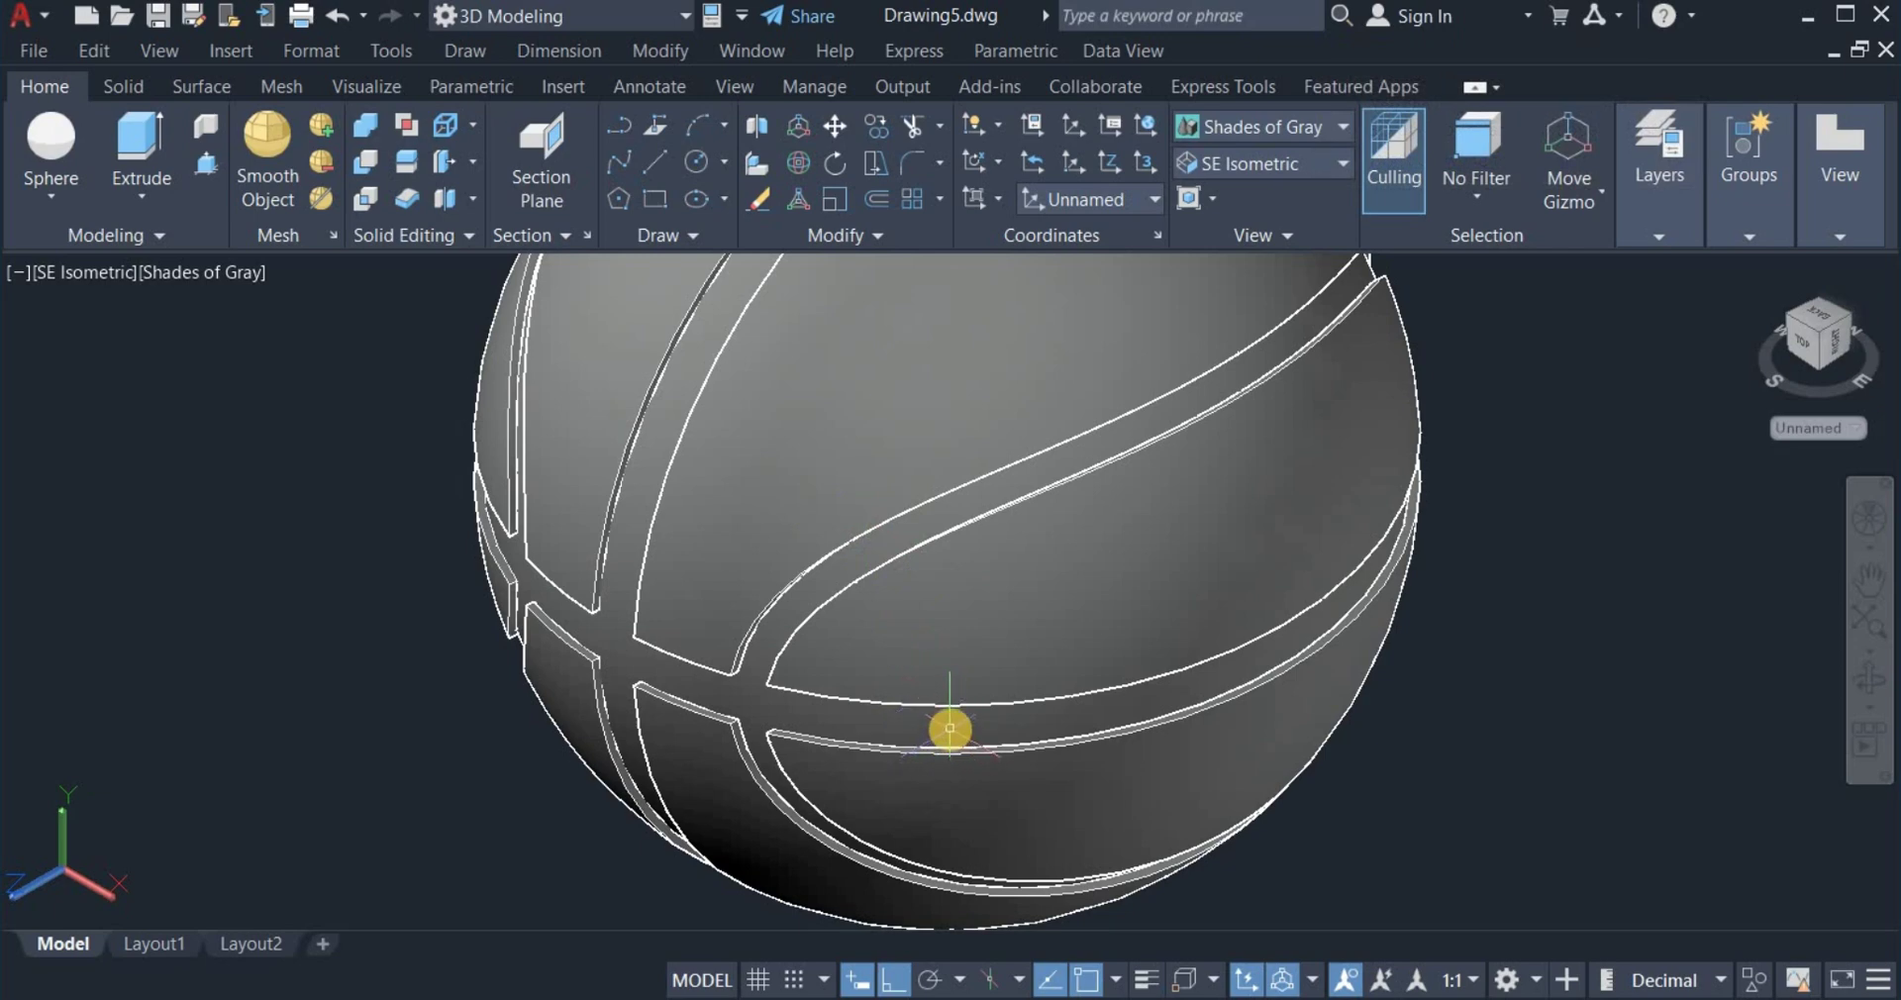
# Set the colour of the inner sphere showing through the seams to Color 251.
pyautogui.scroll(5, 947, 729)
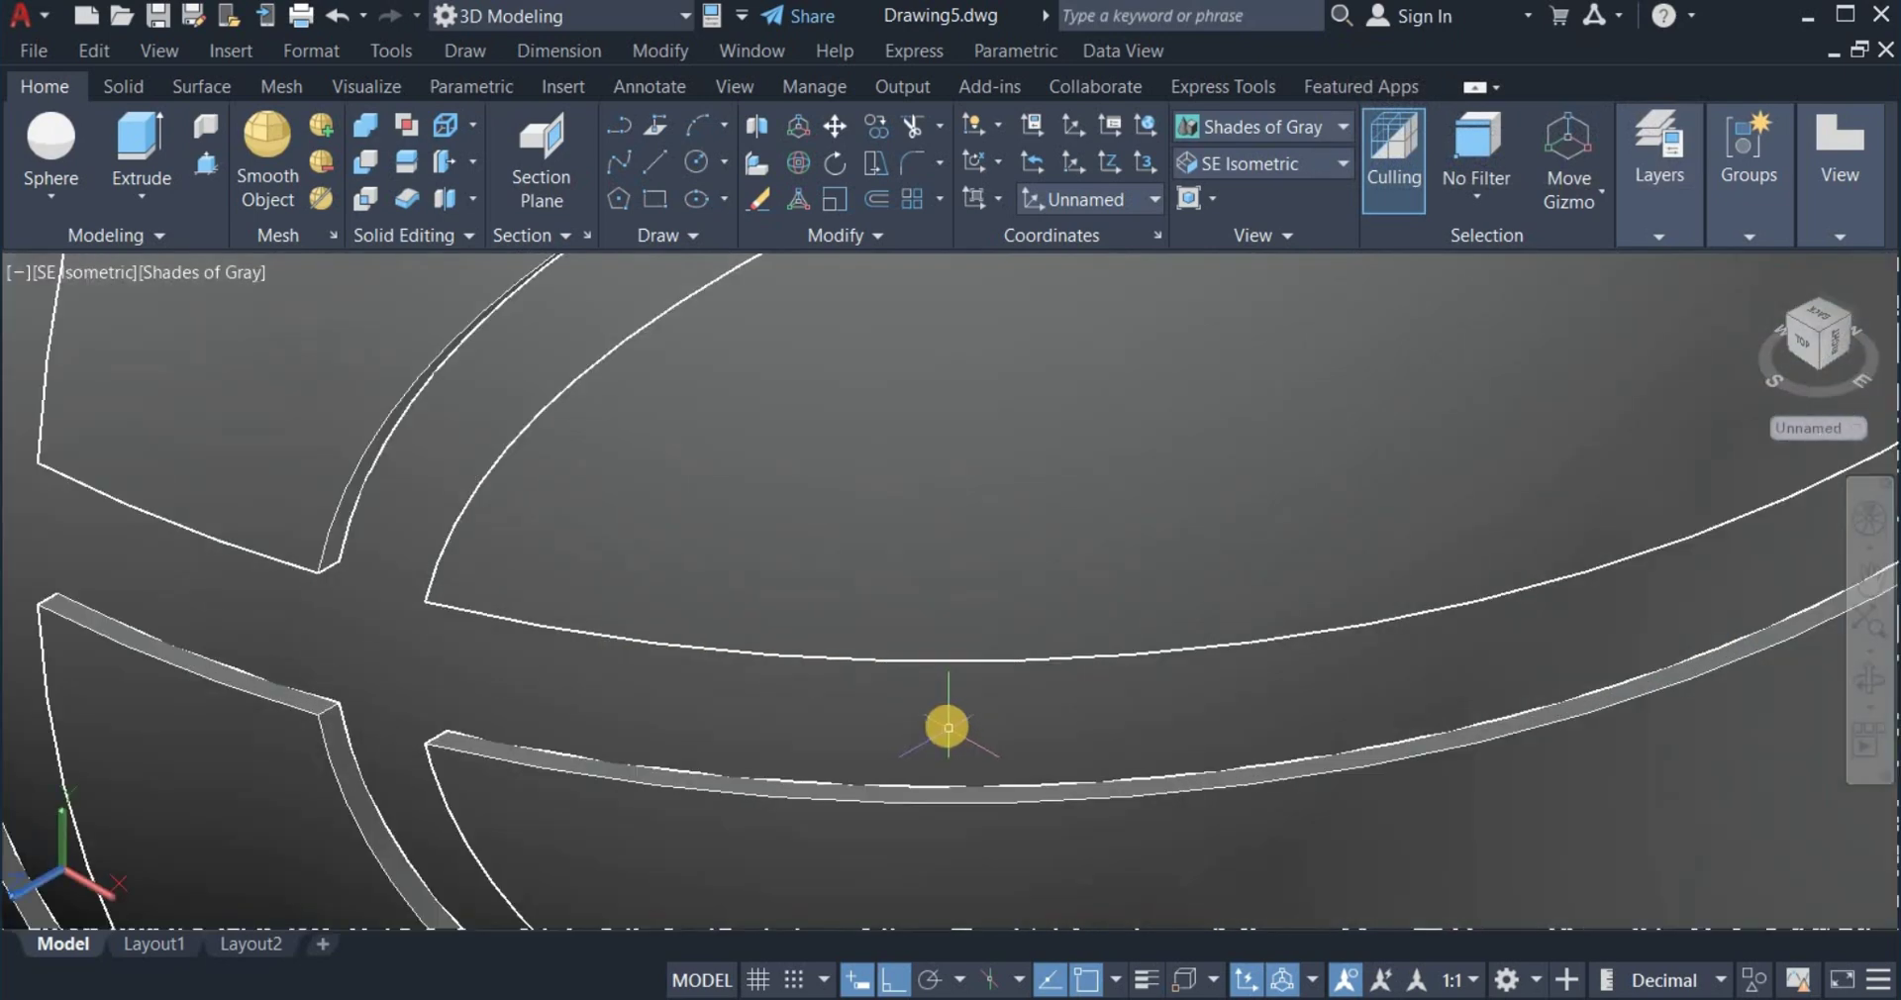
pyautogui.click(947, 728)
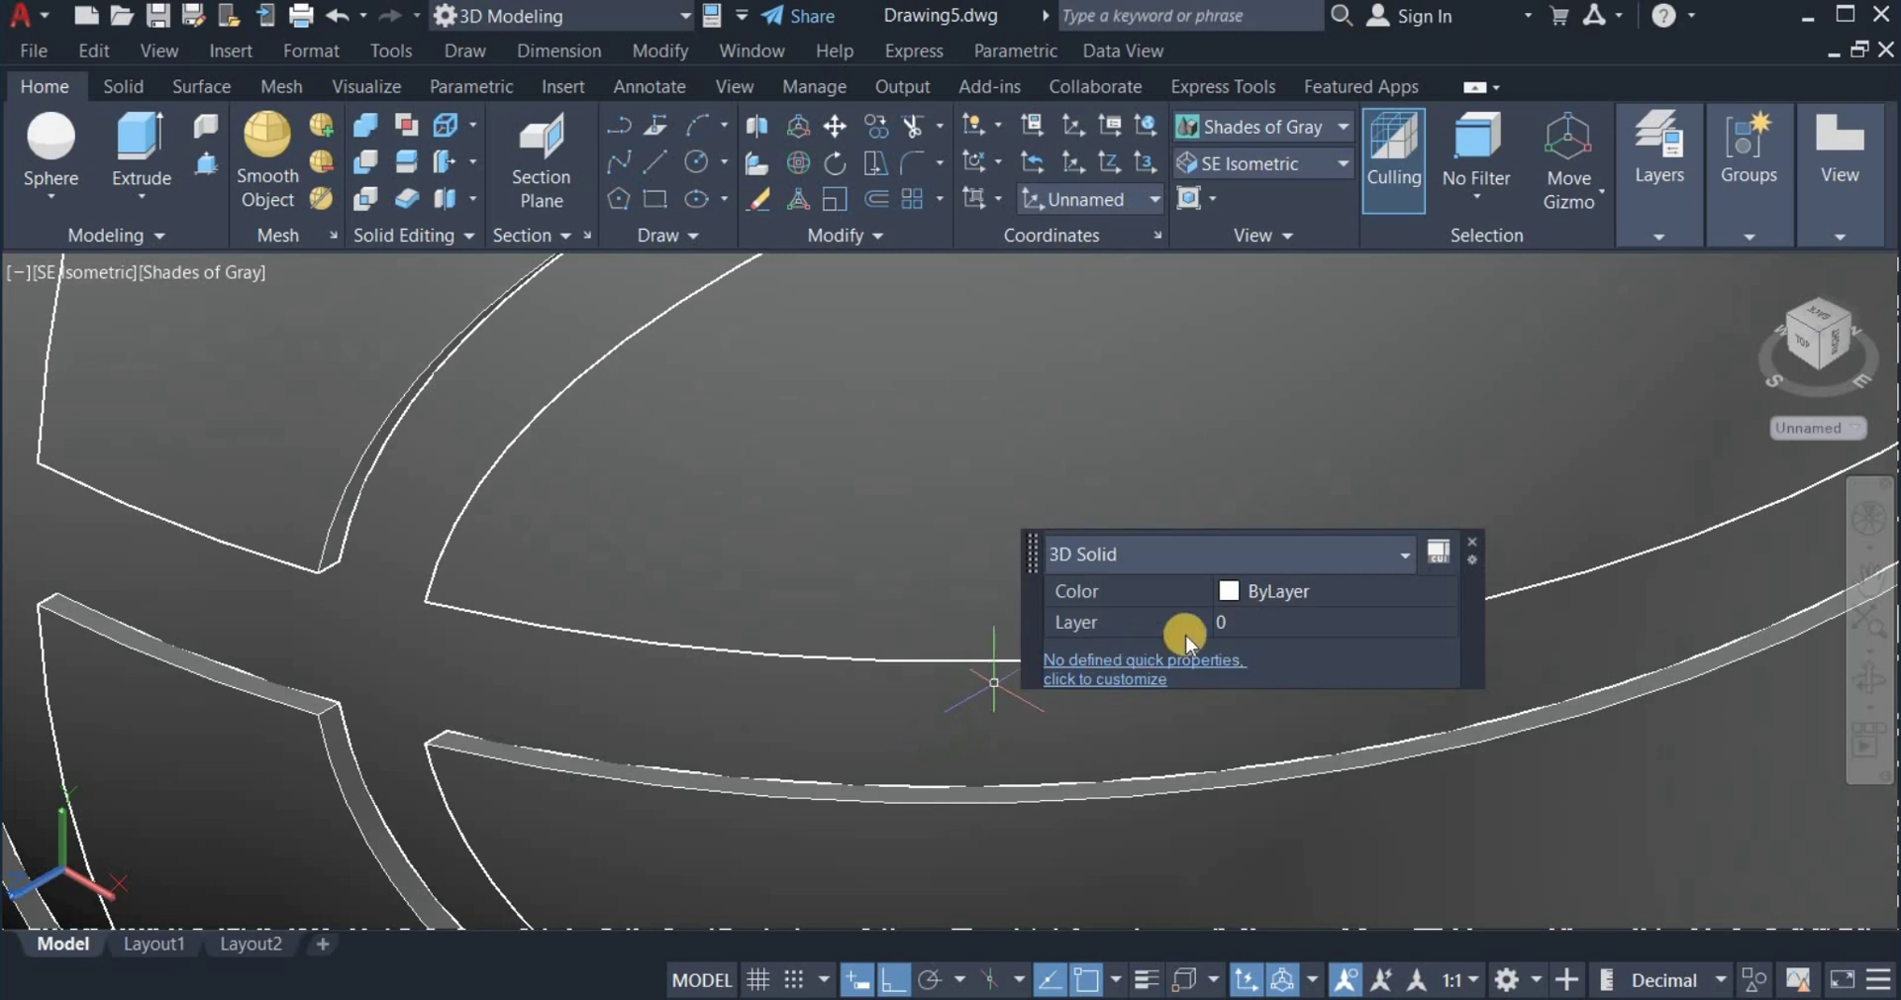
pyautogui.click(1276, 598)
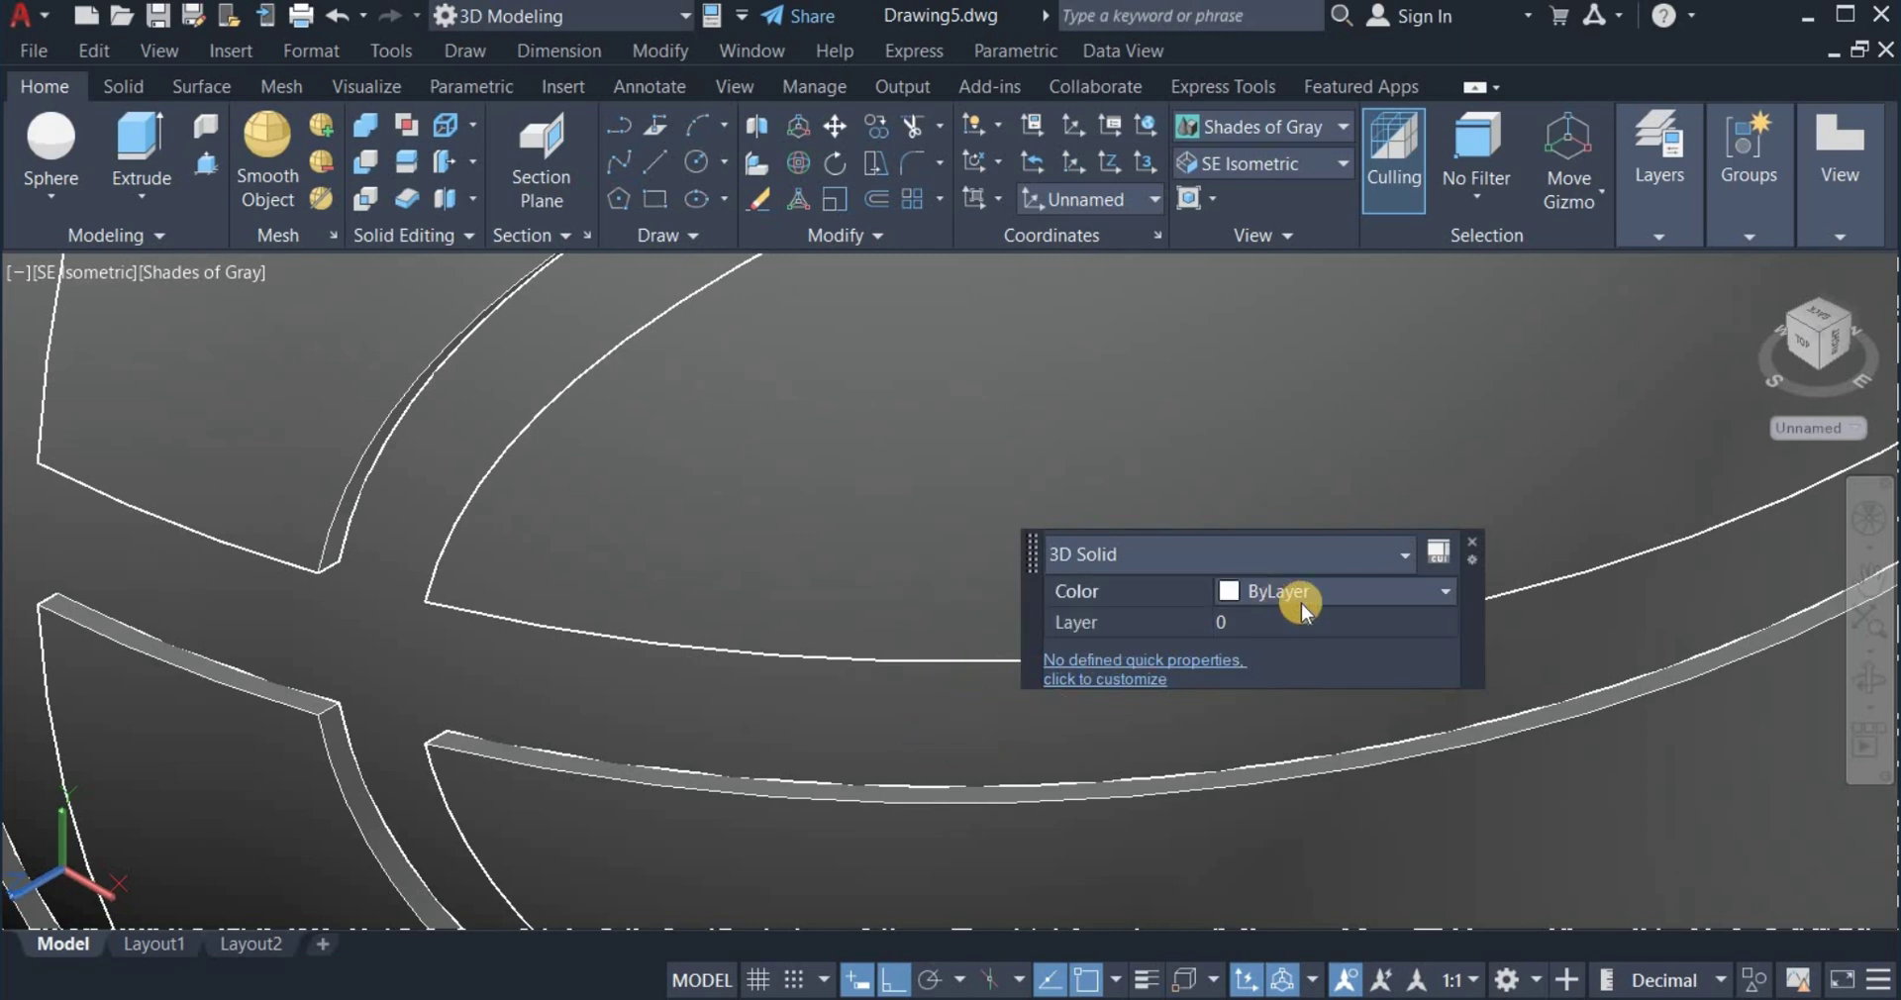
pyautogui.click(1432, 588)
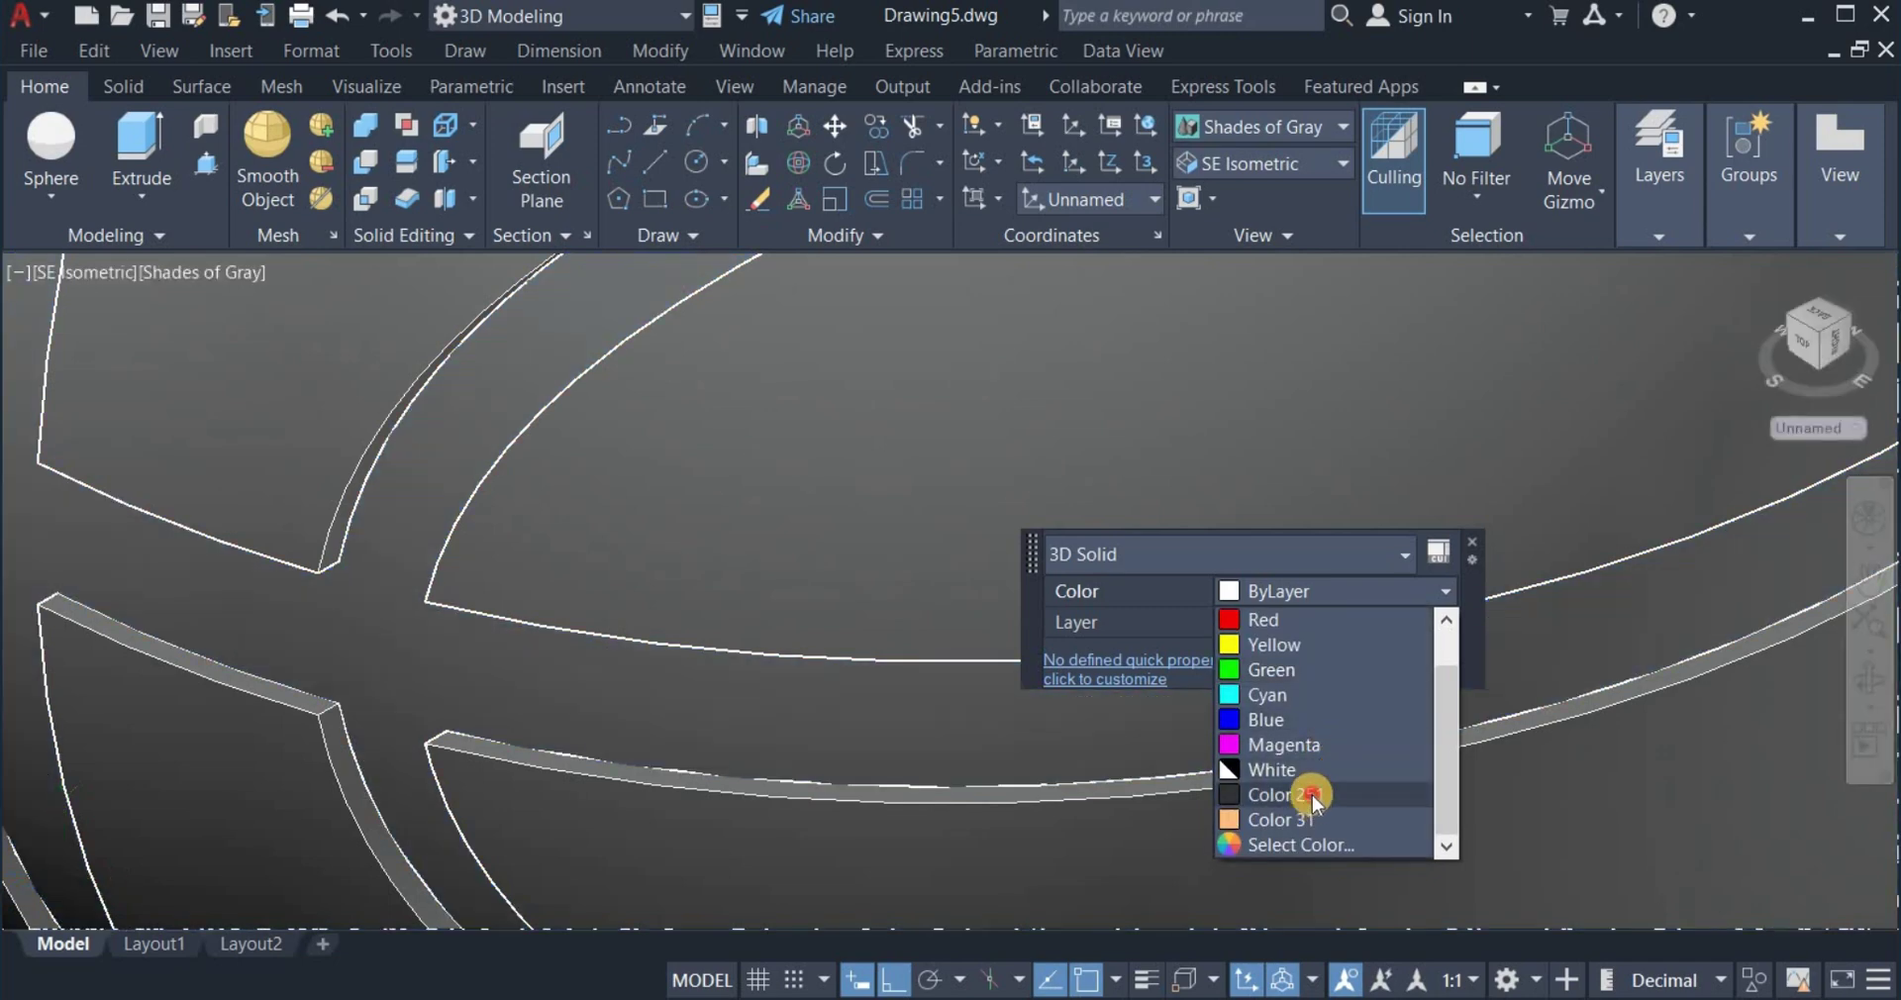
pyautogui.click(1311, 798)
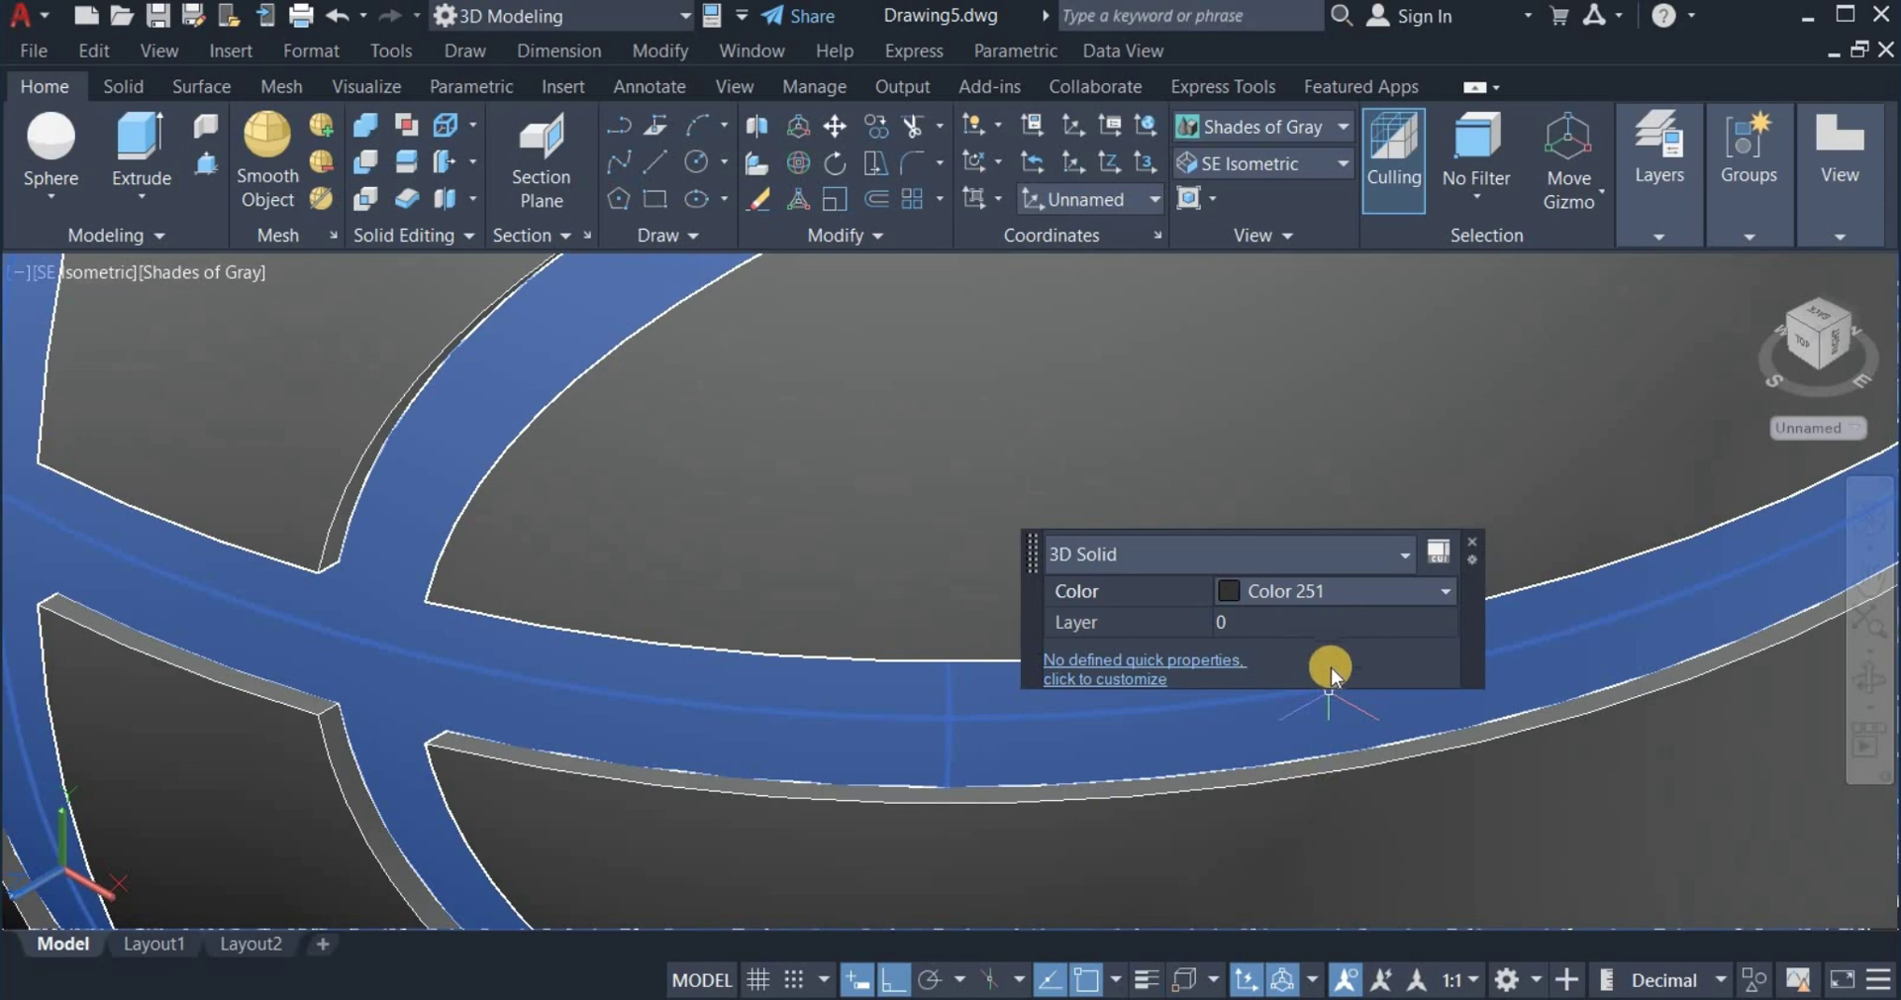
pyautogui.press('Escape')
# Set the colour of the outer seamed shell to Color 31.
pyautogui.scroll(-2, 1327, 677)
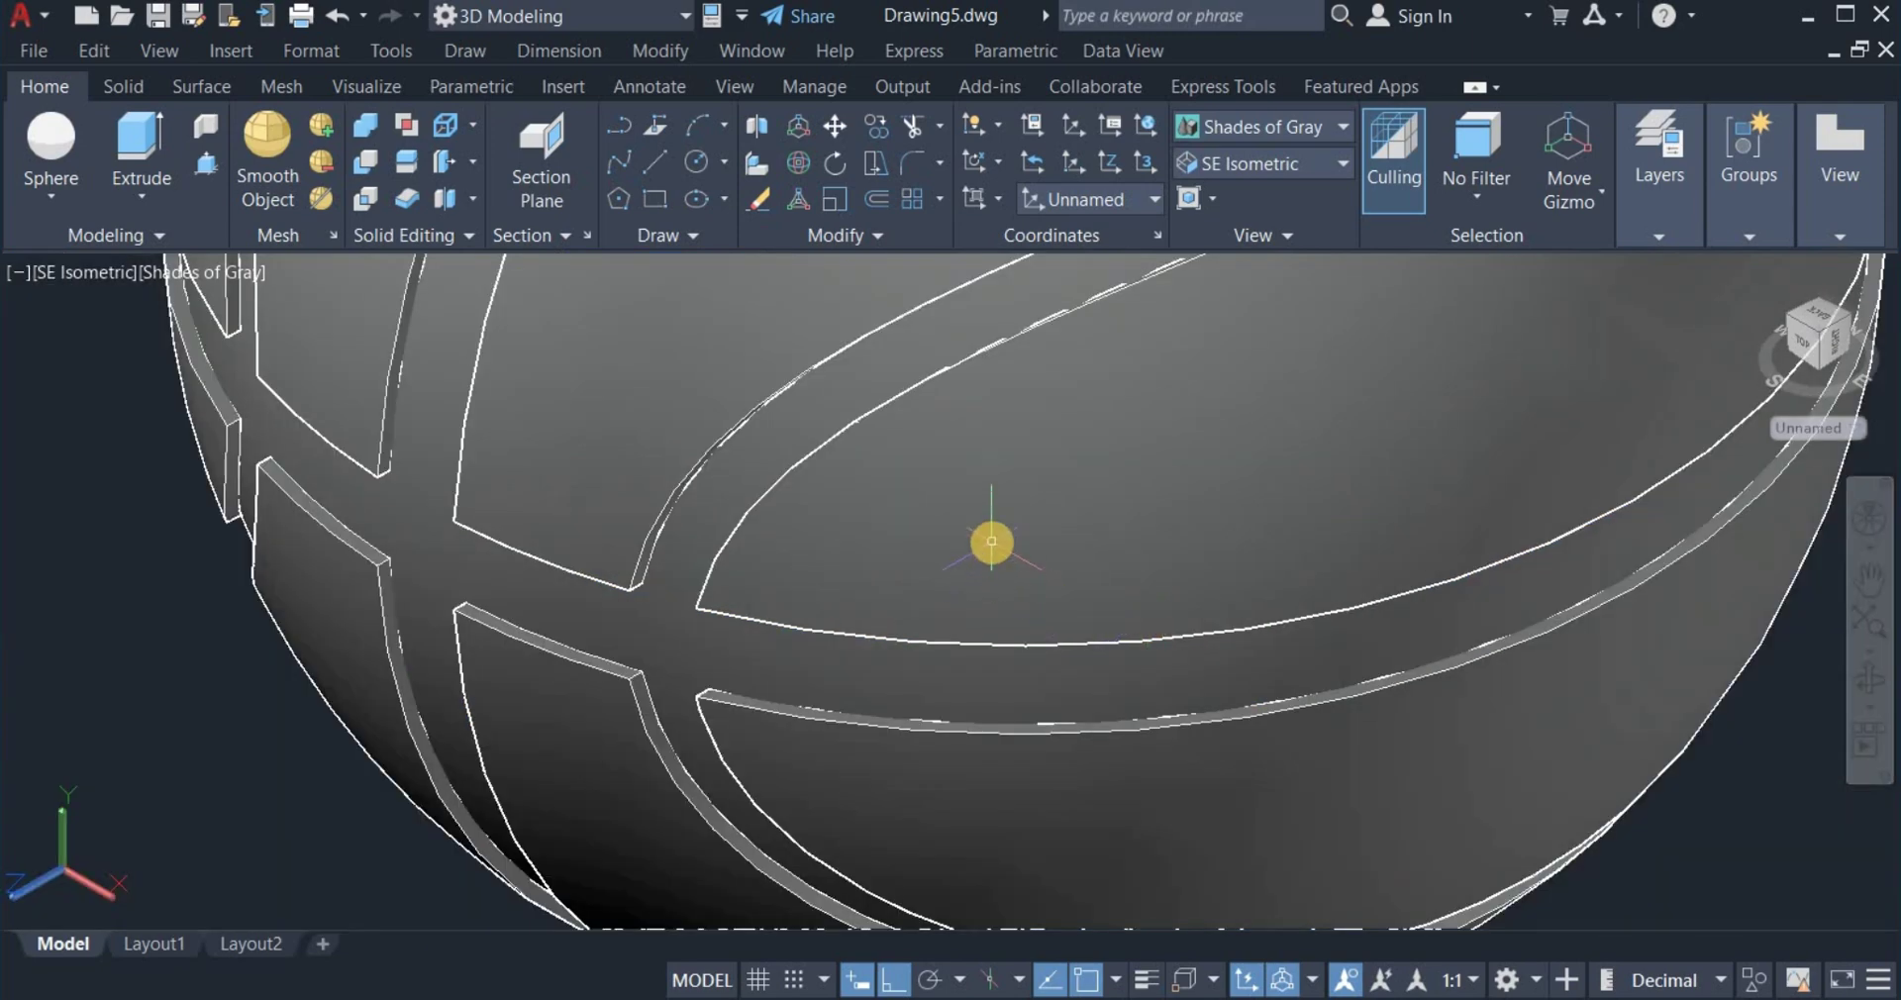
pyautogui.click(977, 565)
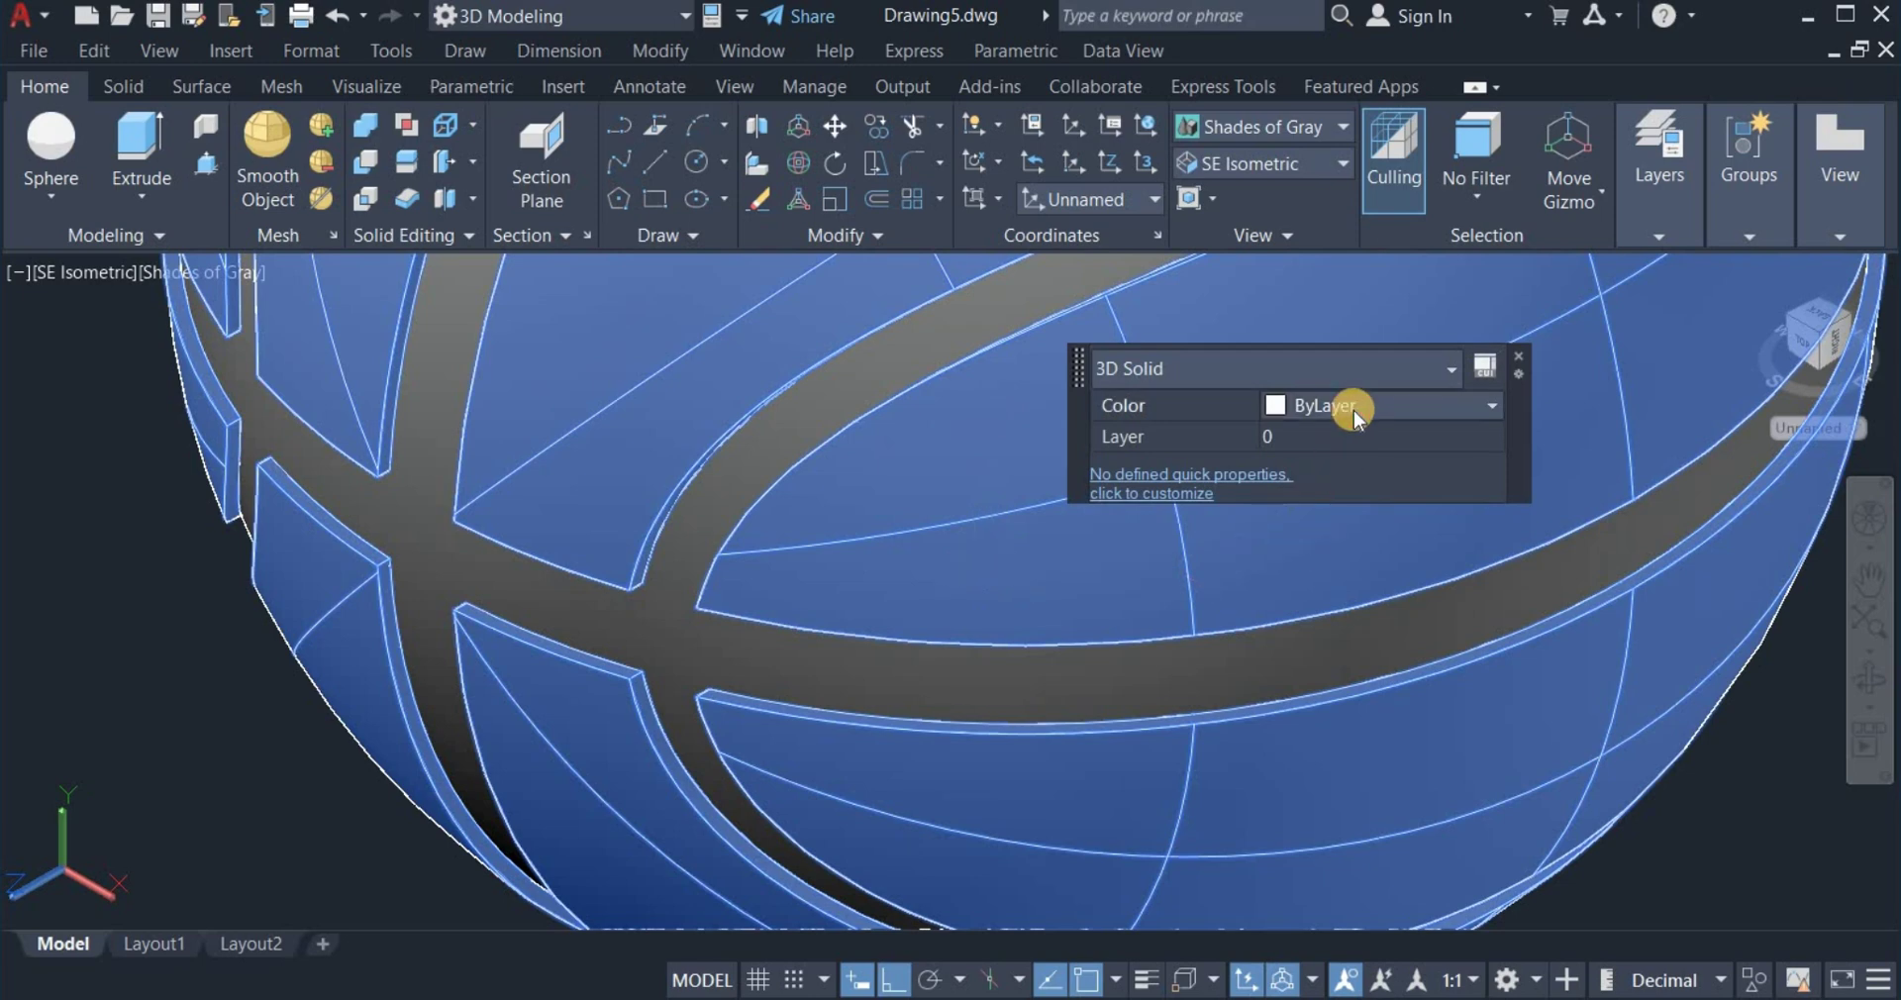
pyautogui.click(1345, 406)
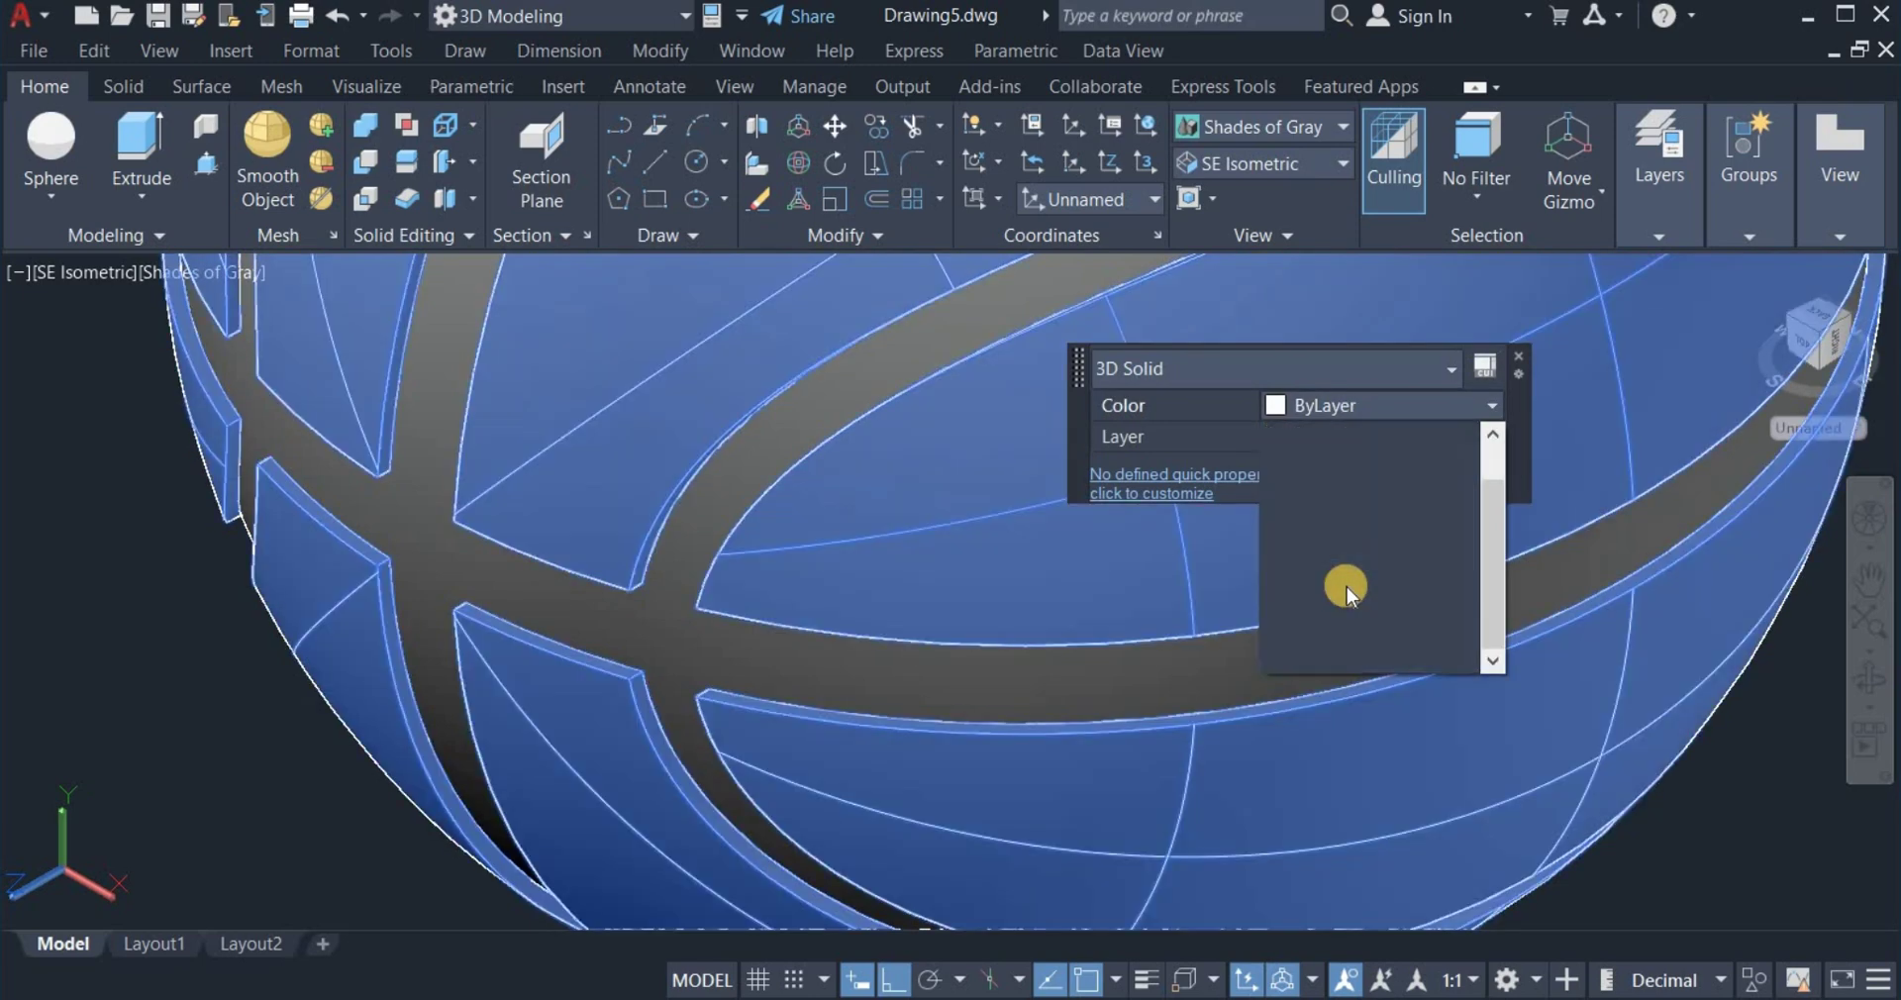
pyautogui.scroll(-1, 1347, 586)
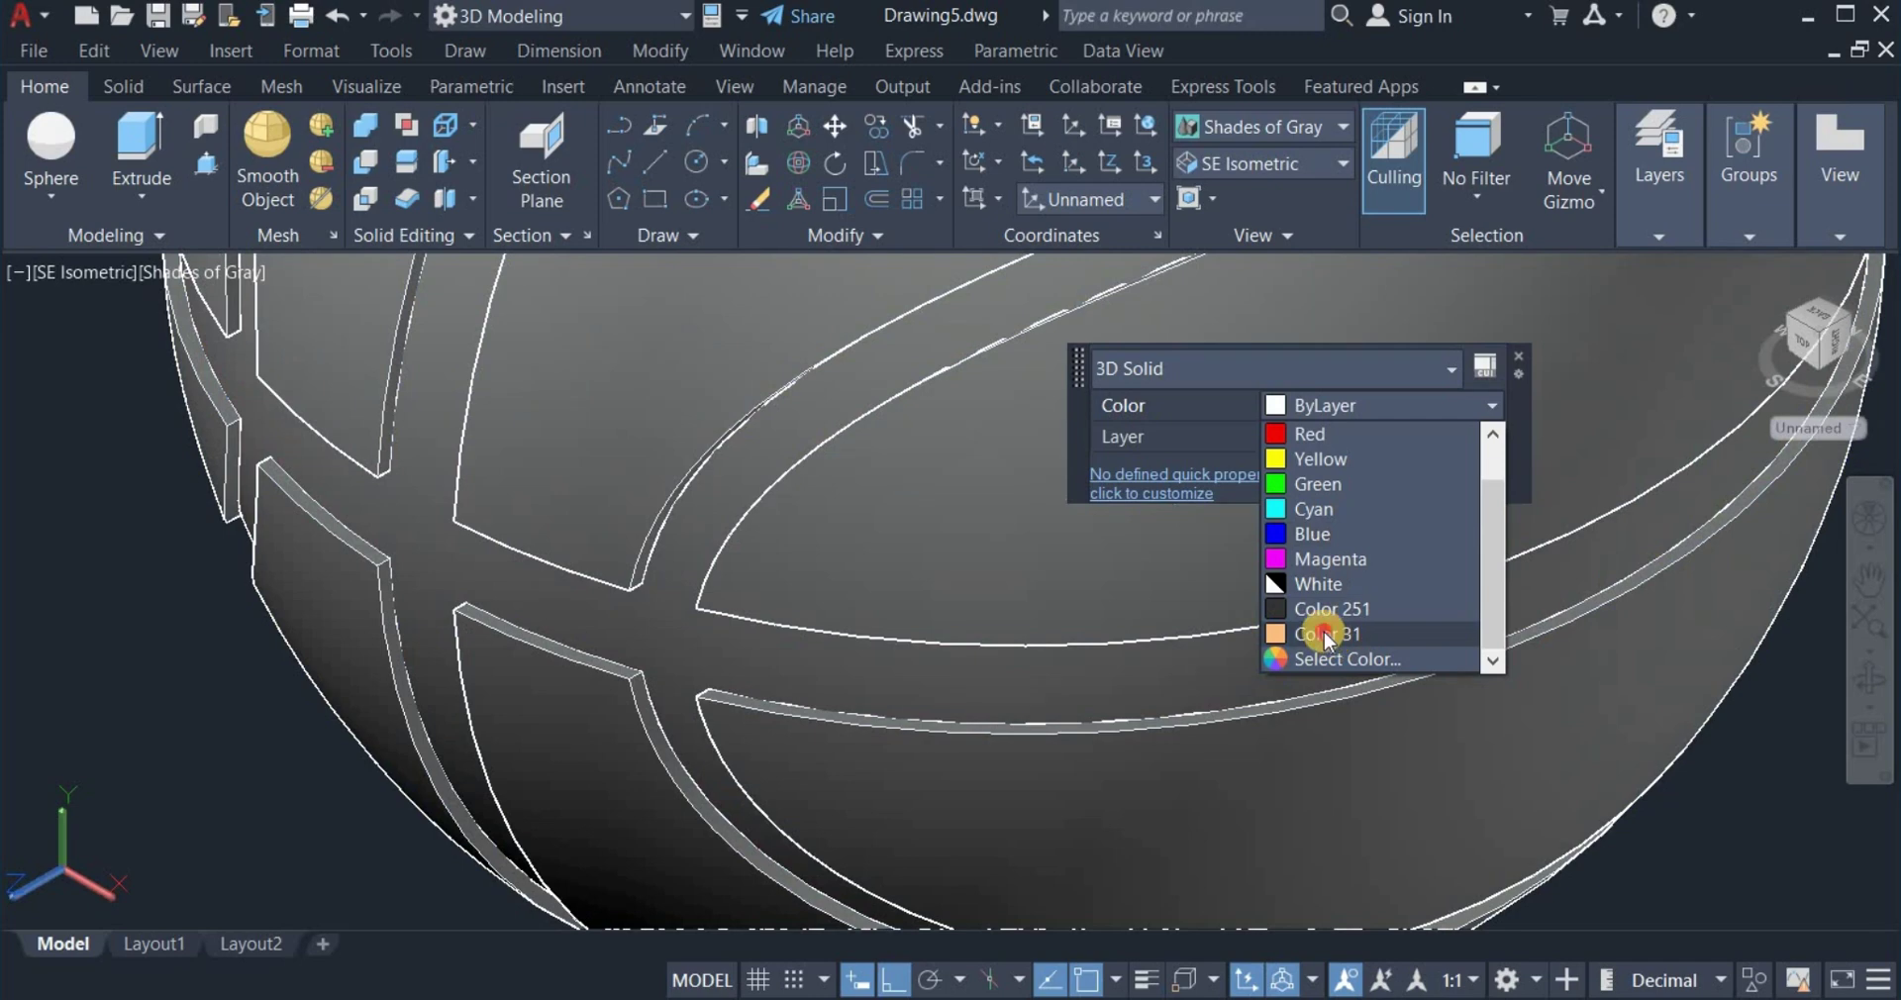
pyautogui.click(1333, 633)
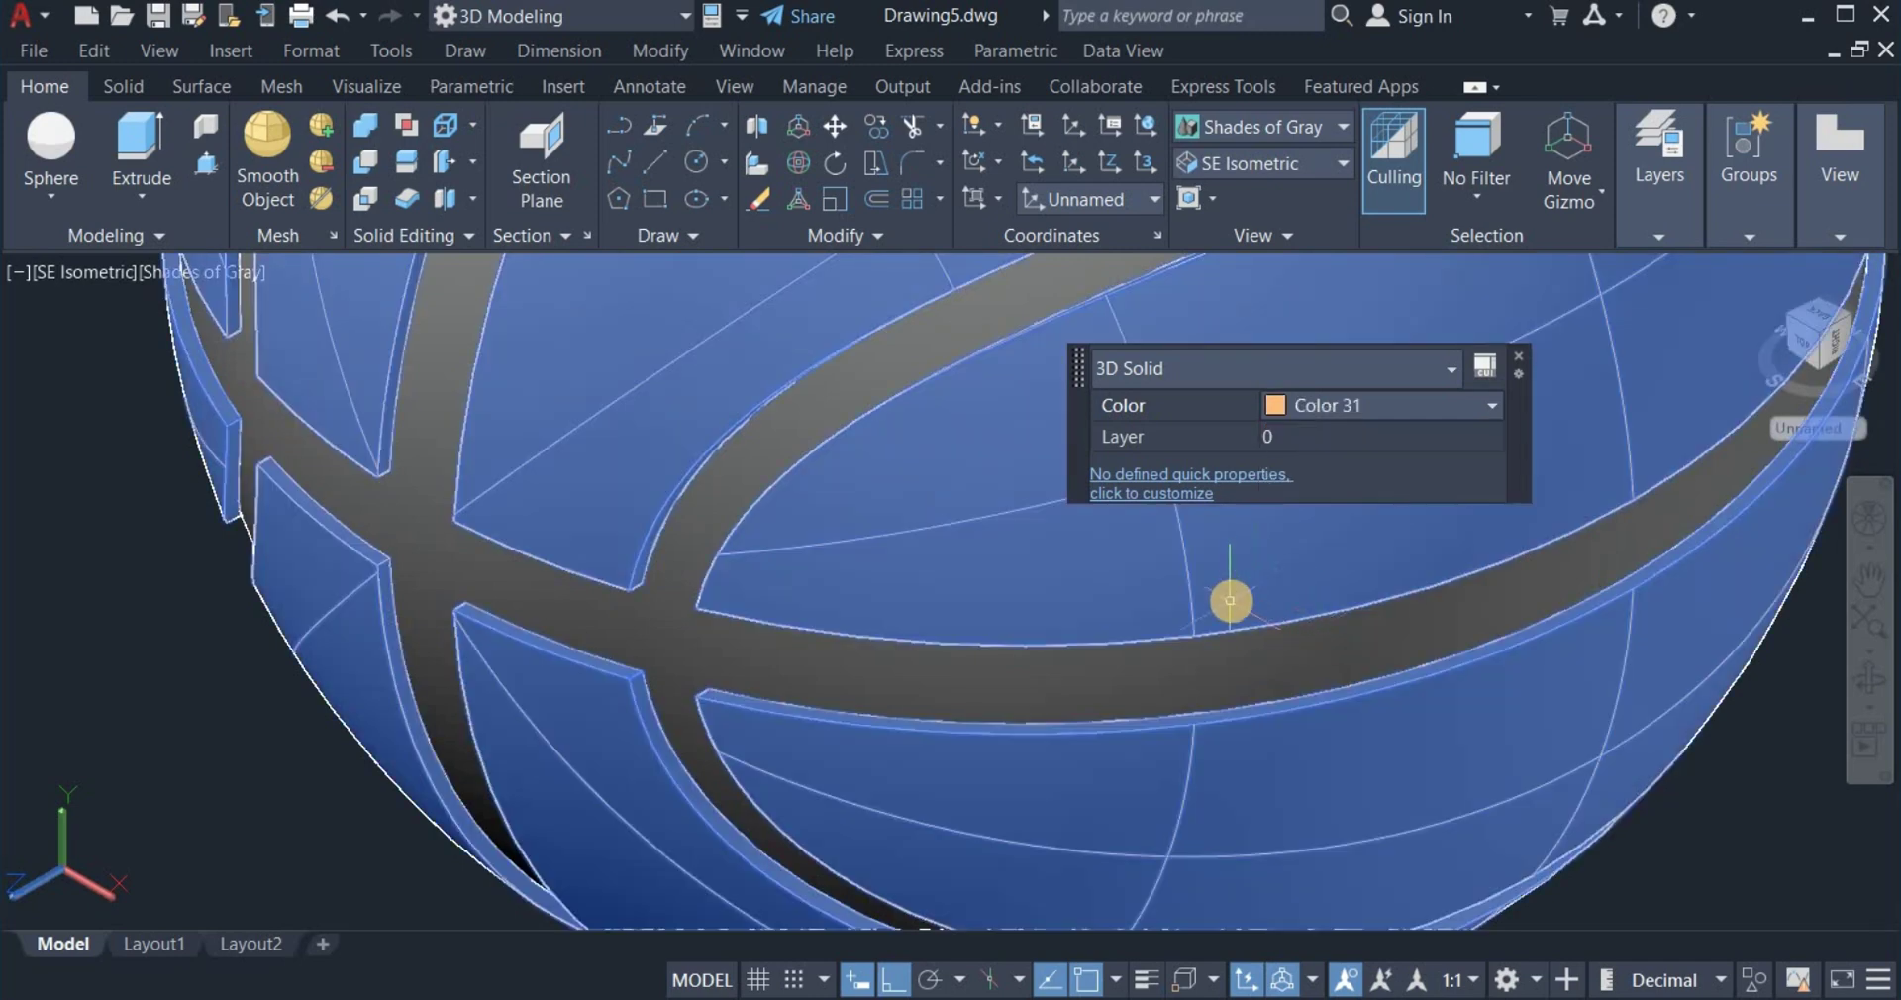
# Deselect the outer shell and set the visual style to Realistic.
pyautogui.press('Escape')
pyautogui.scroll(-5, 976, 588)
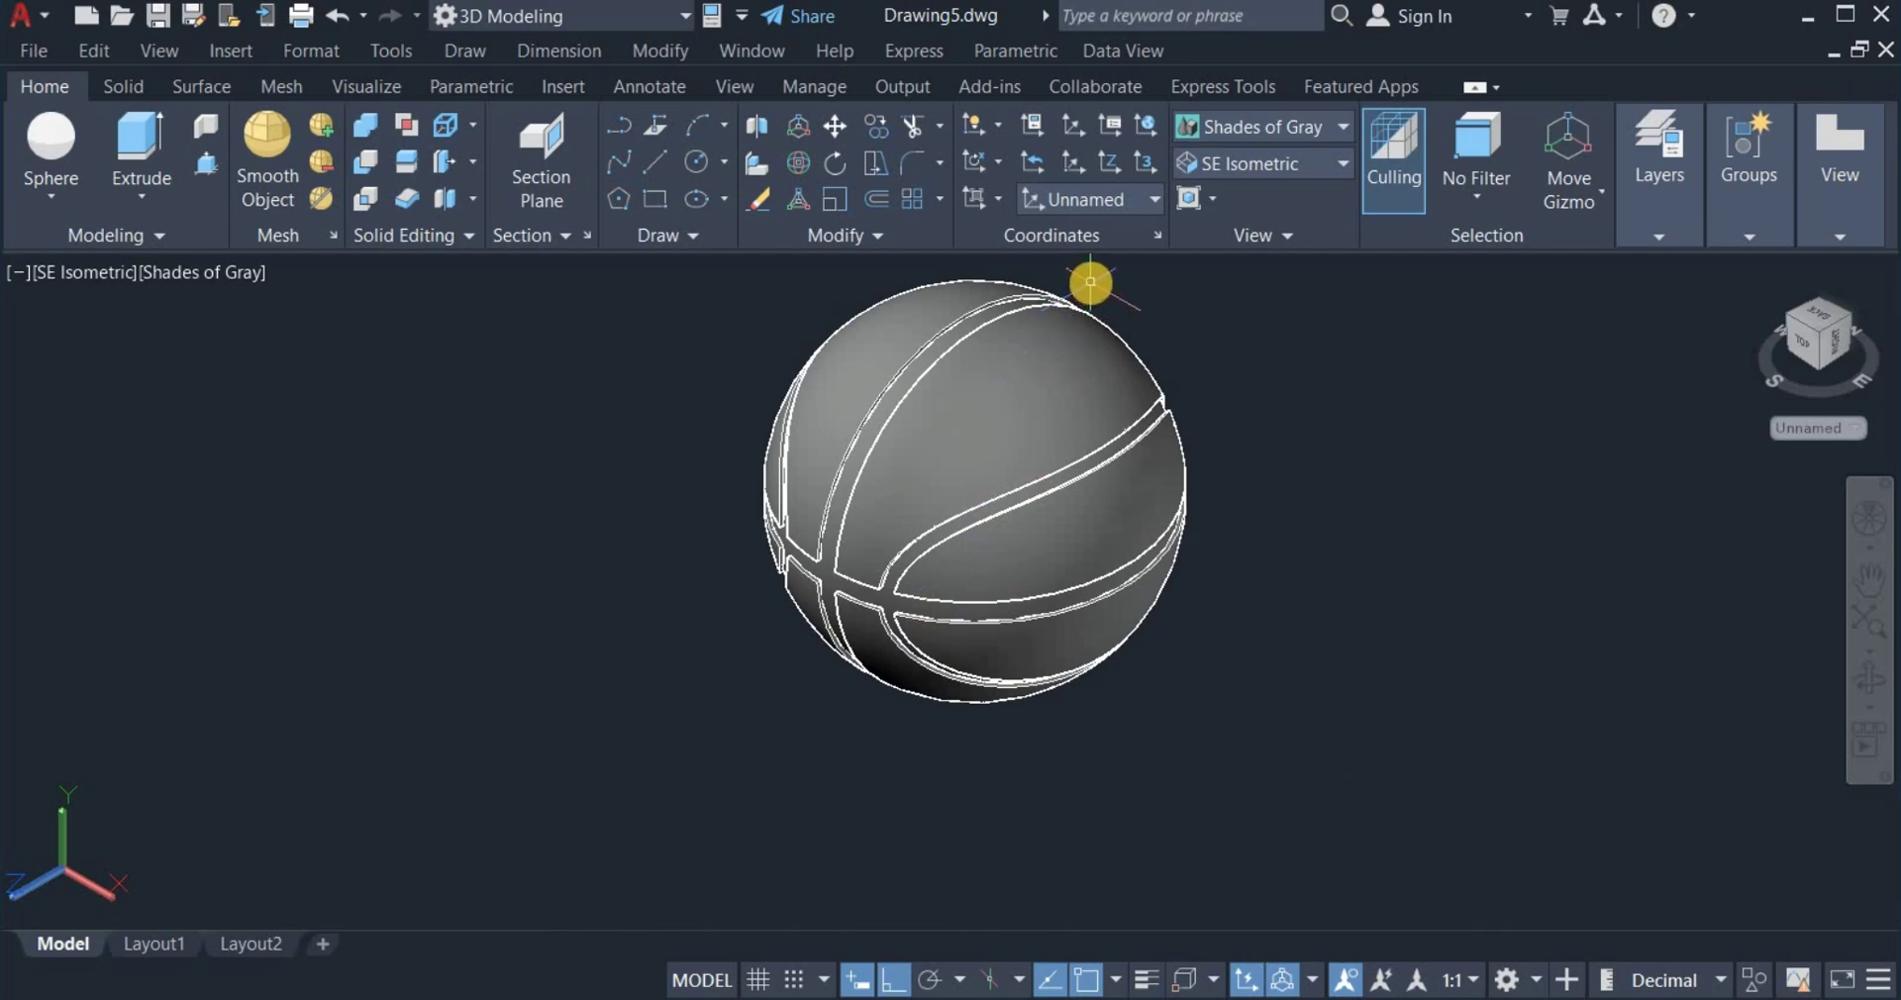
pyautogui.click(1239, 125)
pyautogui.click(1597, 187)
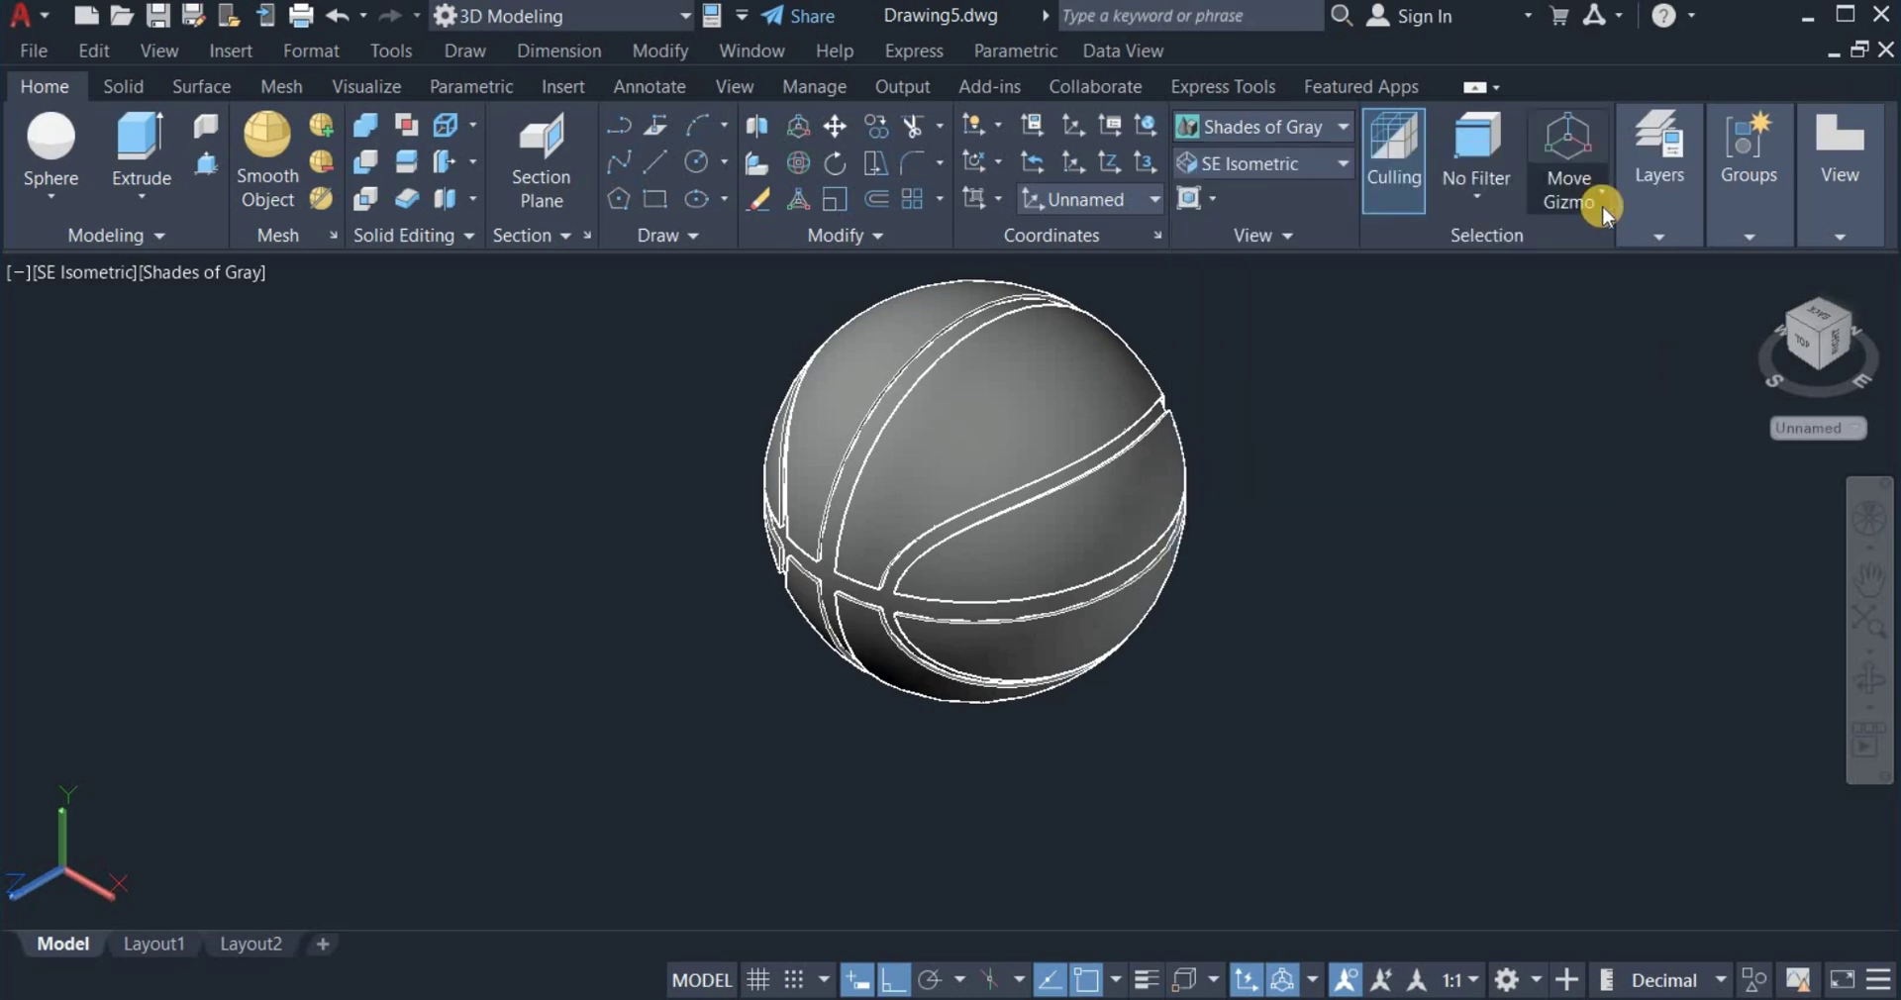
# Examine the coloured ball and its seam grooves from a slightly rotated viewpoint and at close range.
pyautogui.rightClick(1317, 441)
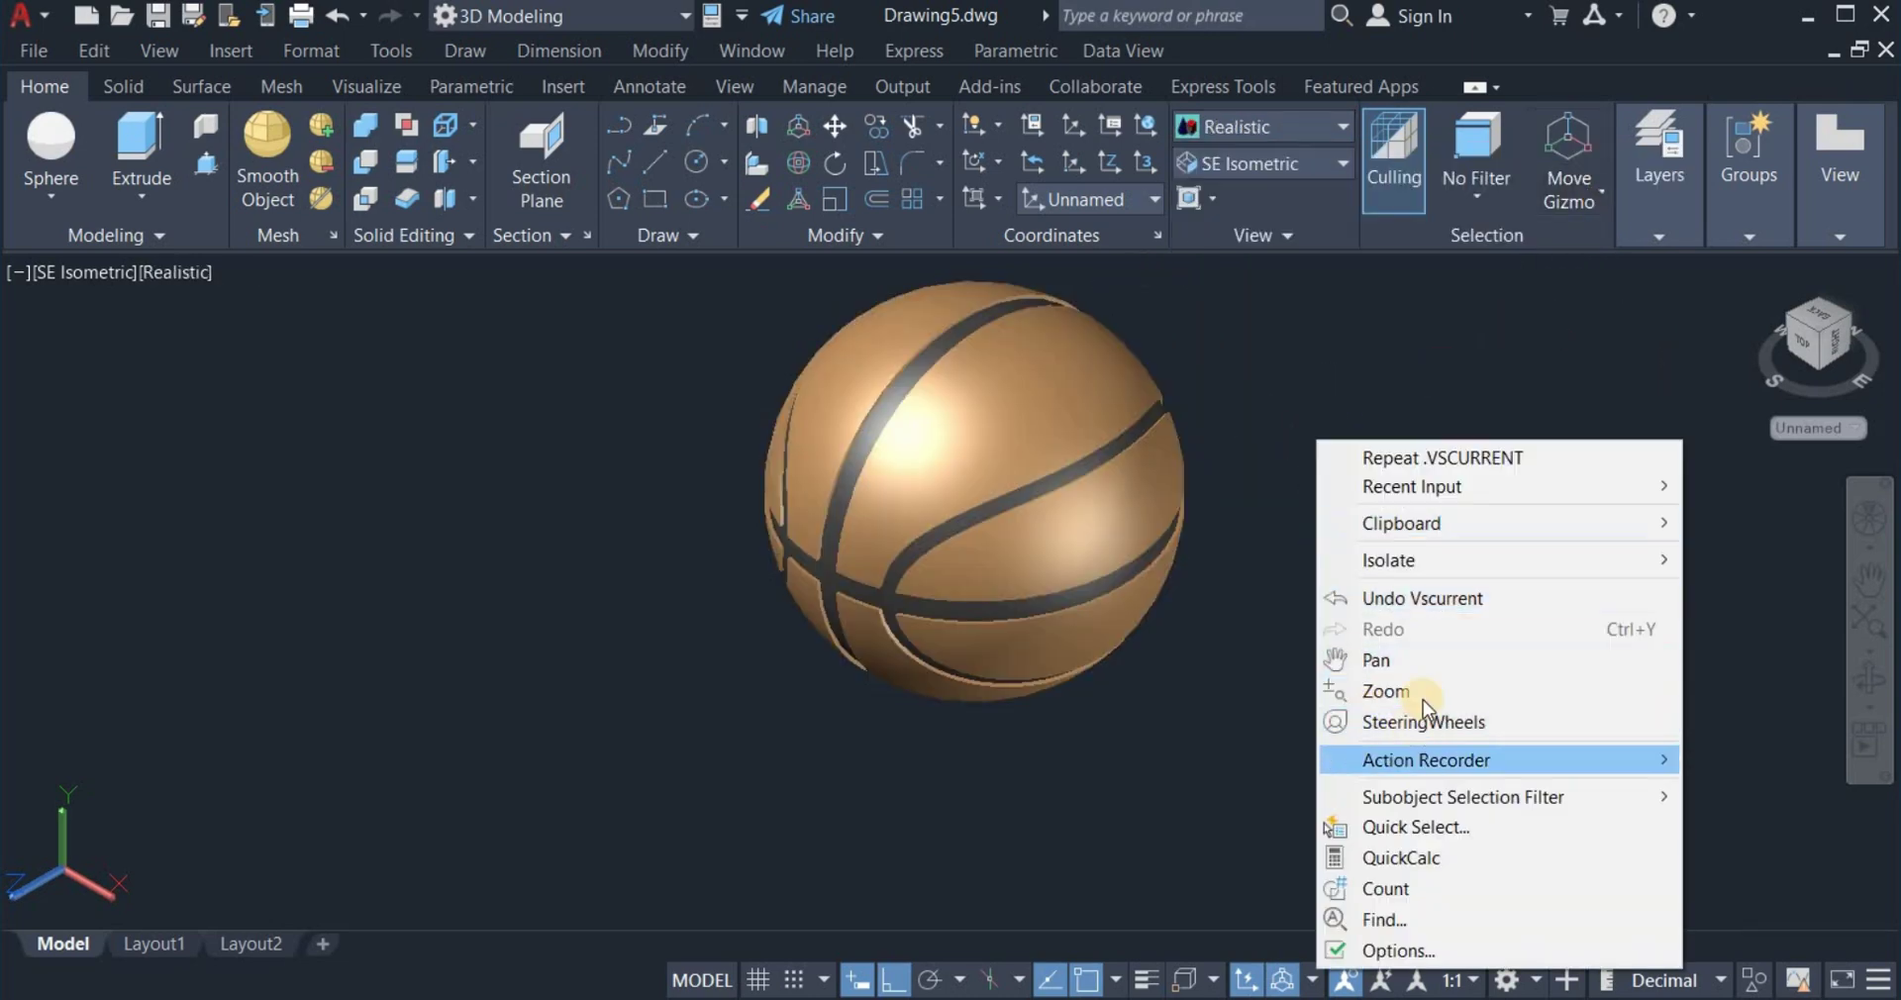
pyautogui.click(1443, 658)
pyautogui.moveTo(1379, 537); pyautogui.dragTo(1244, 680)
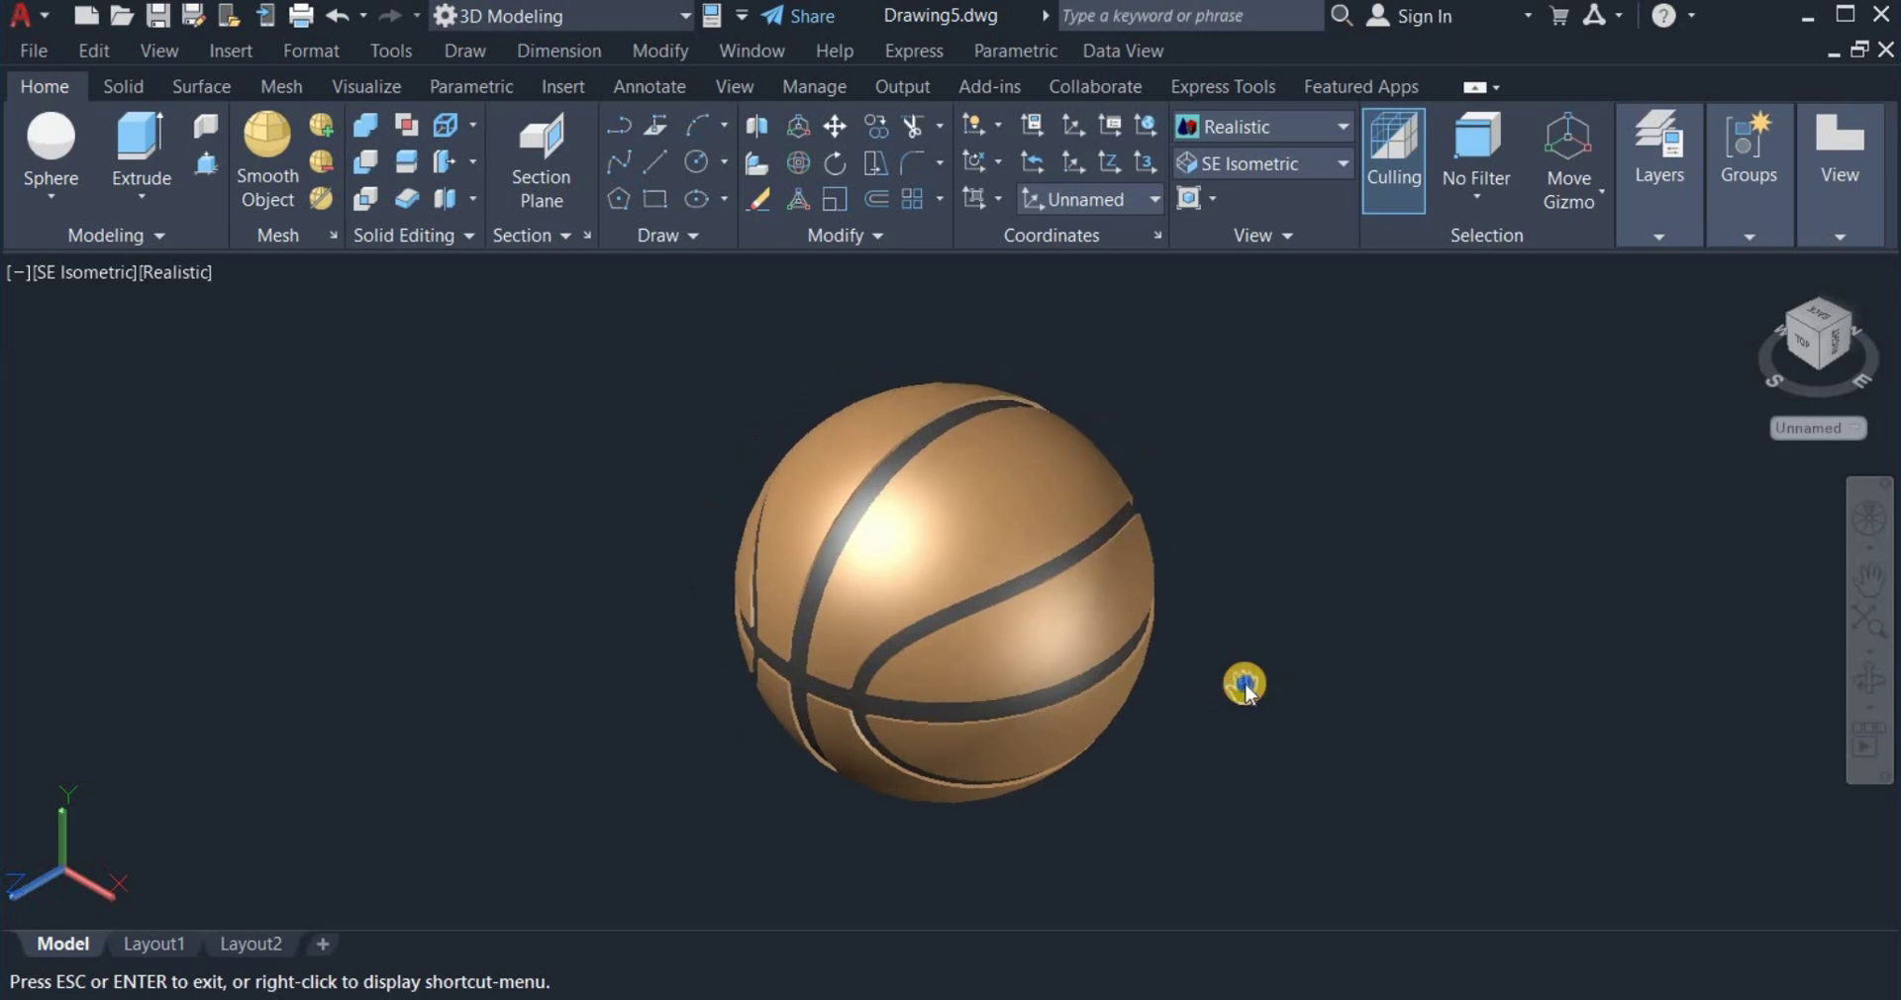
pyautogui.rightClick(1245, 683)
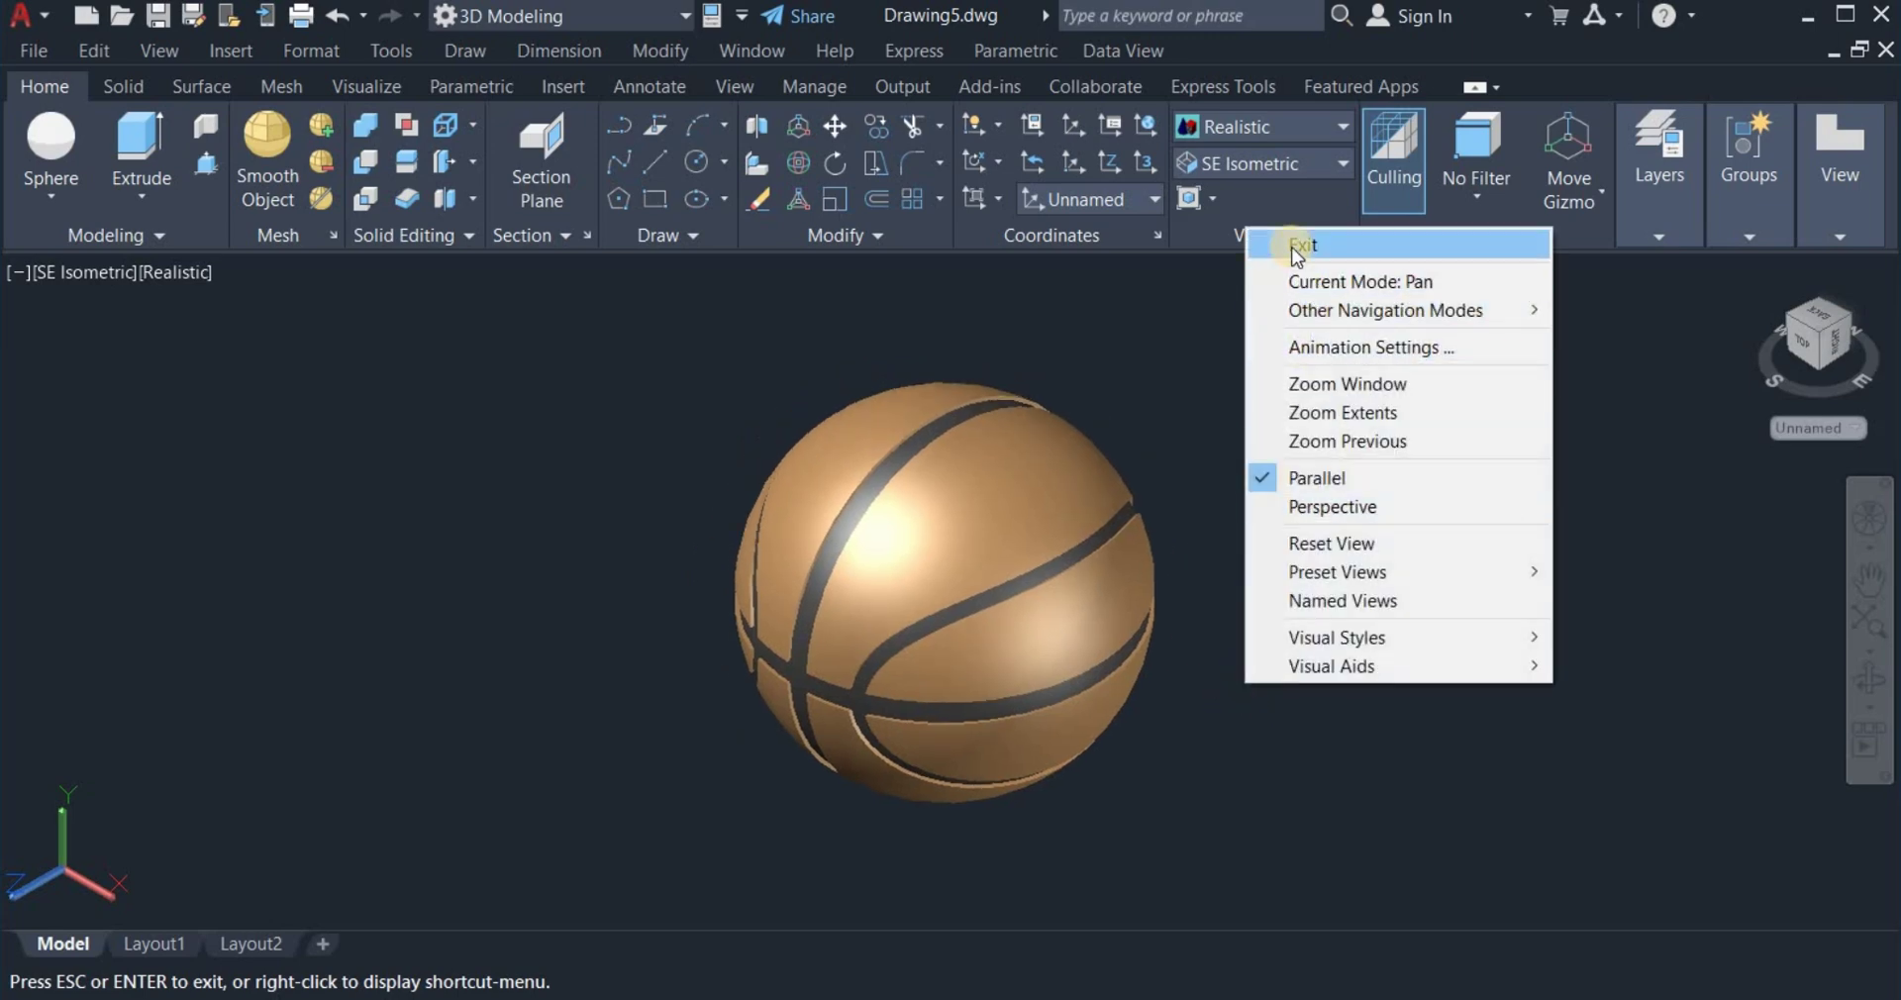
pyautogui.click(1295, 247)
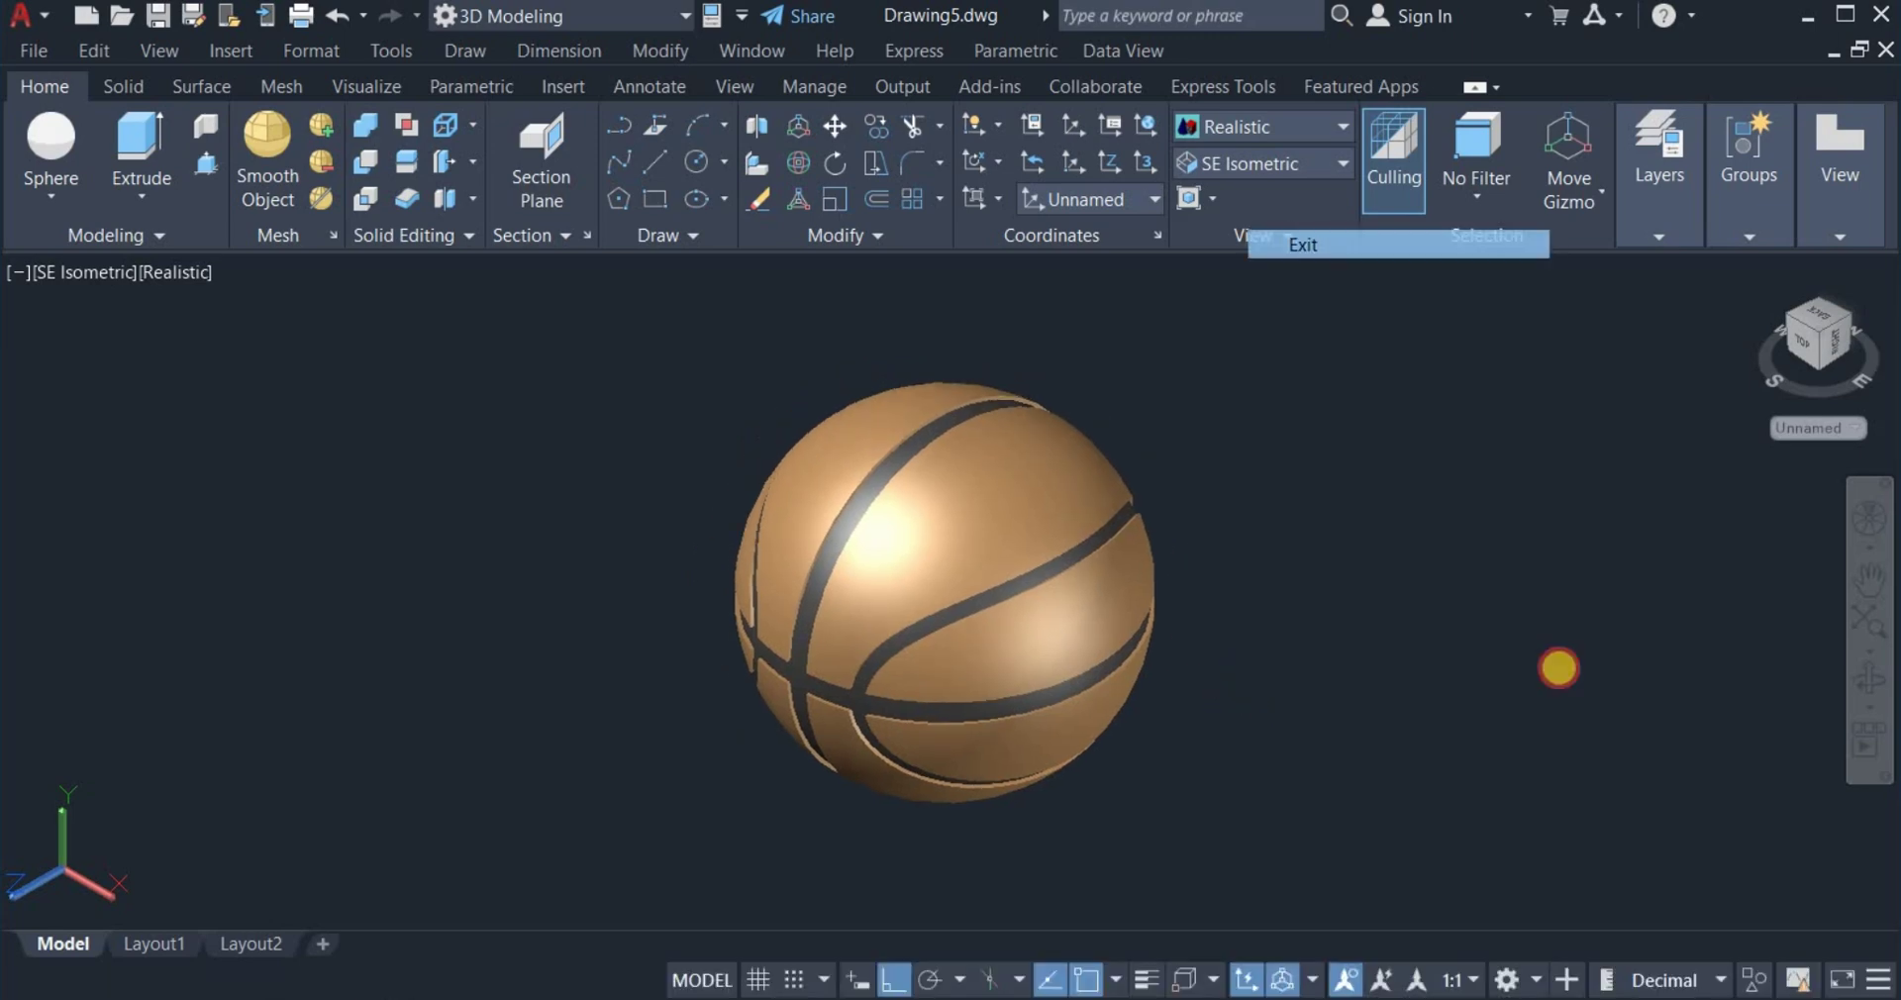
pyautogui.click(1857, 672)
pyautogui.moveTo(1246, 771); pyautogui.dragTo(1081, 709)
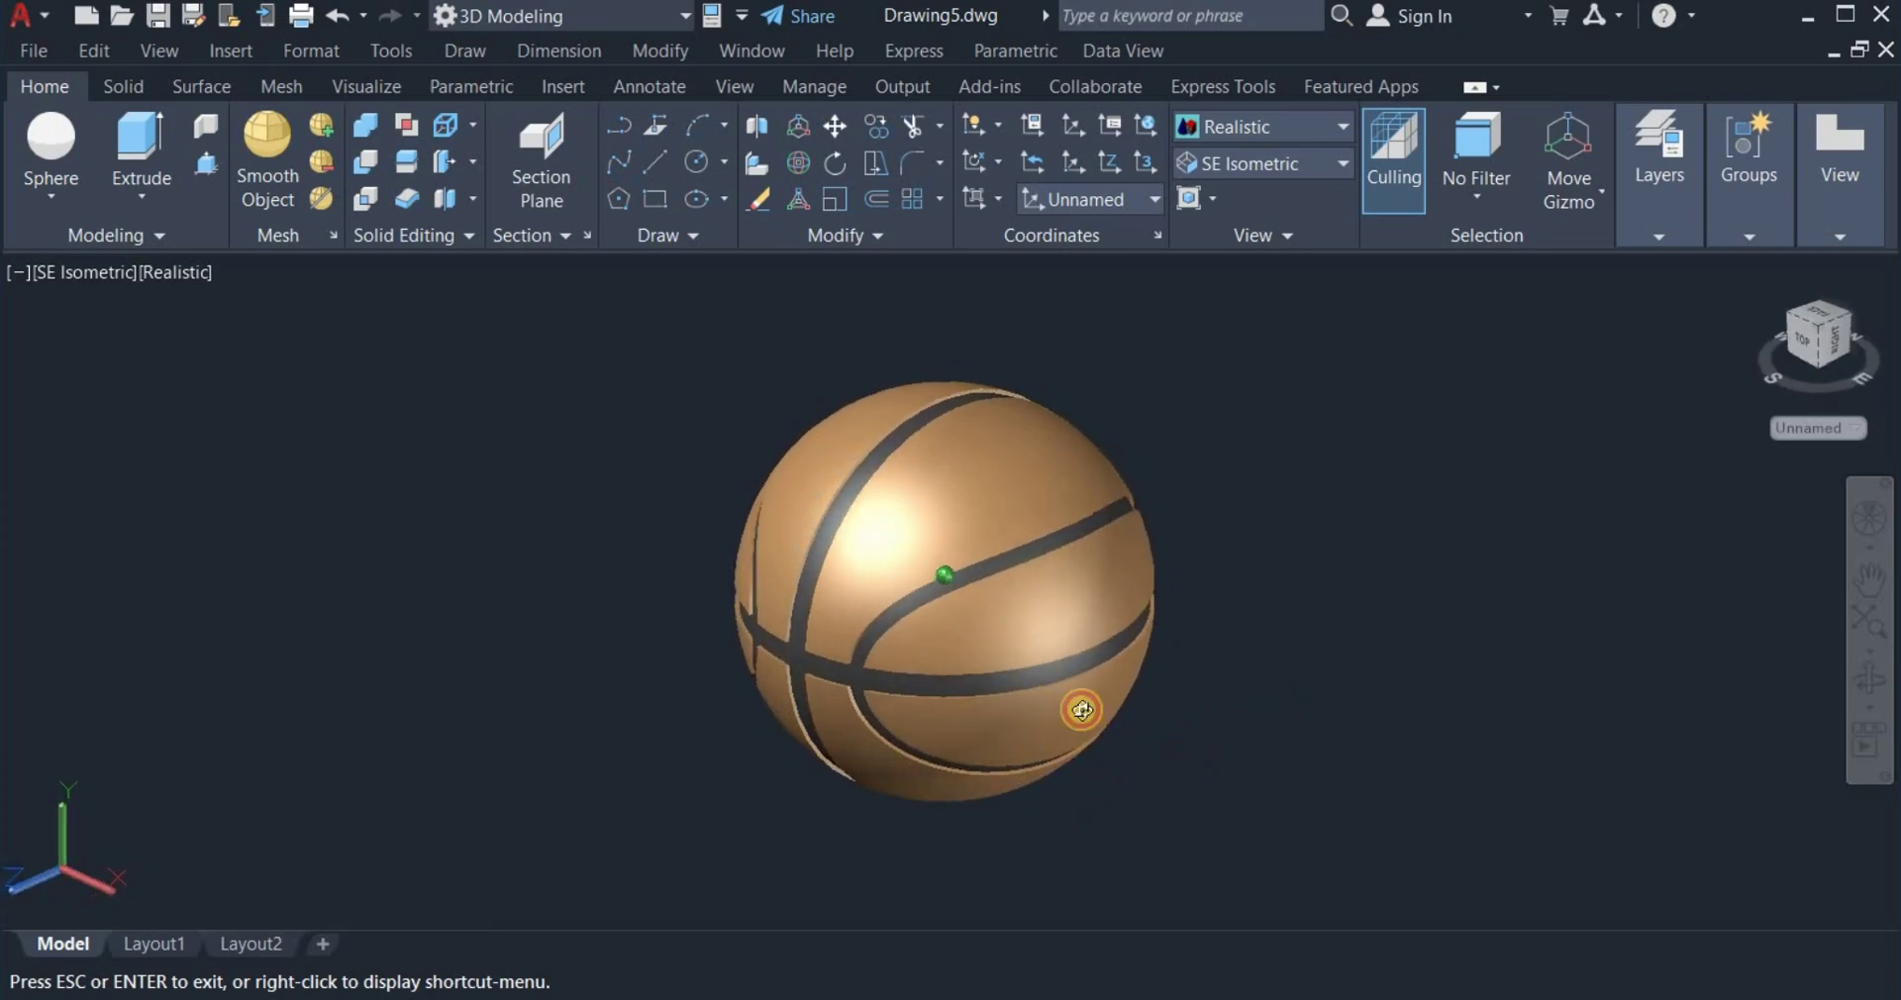
pyautogui.scroll(5, 1033, 601)
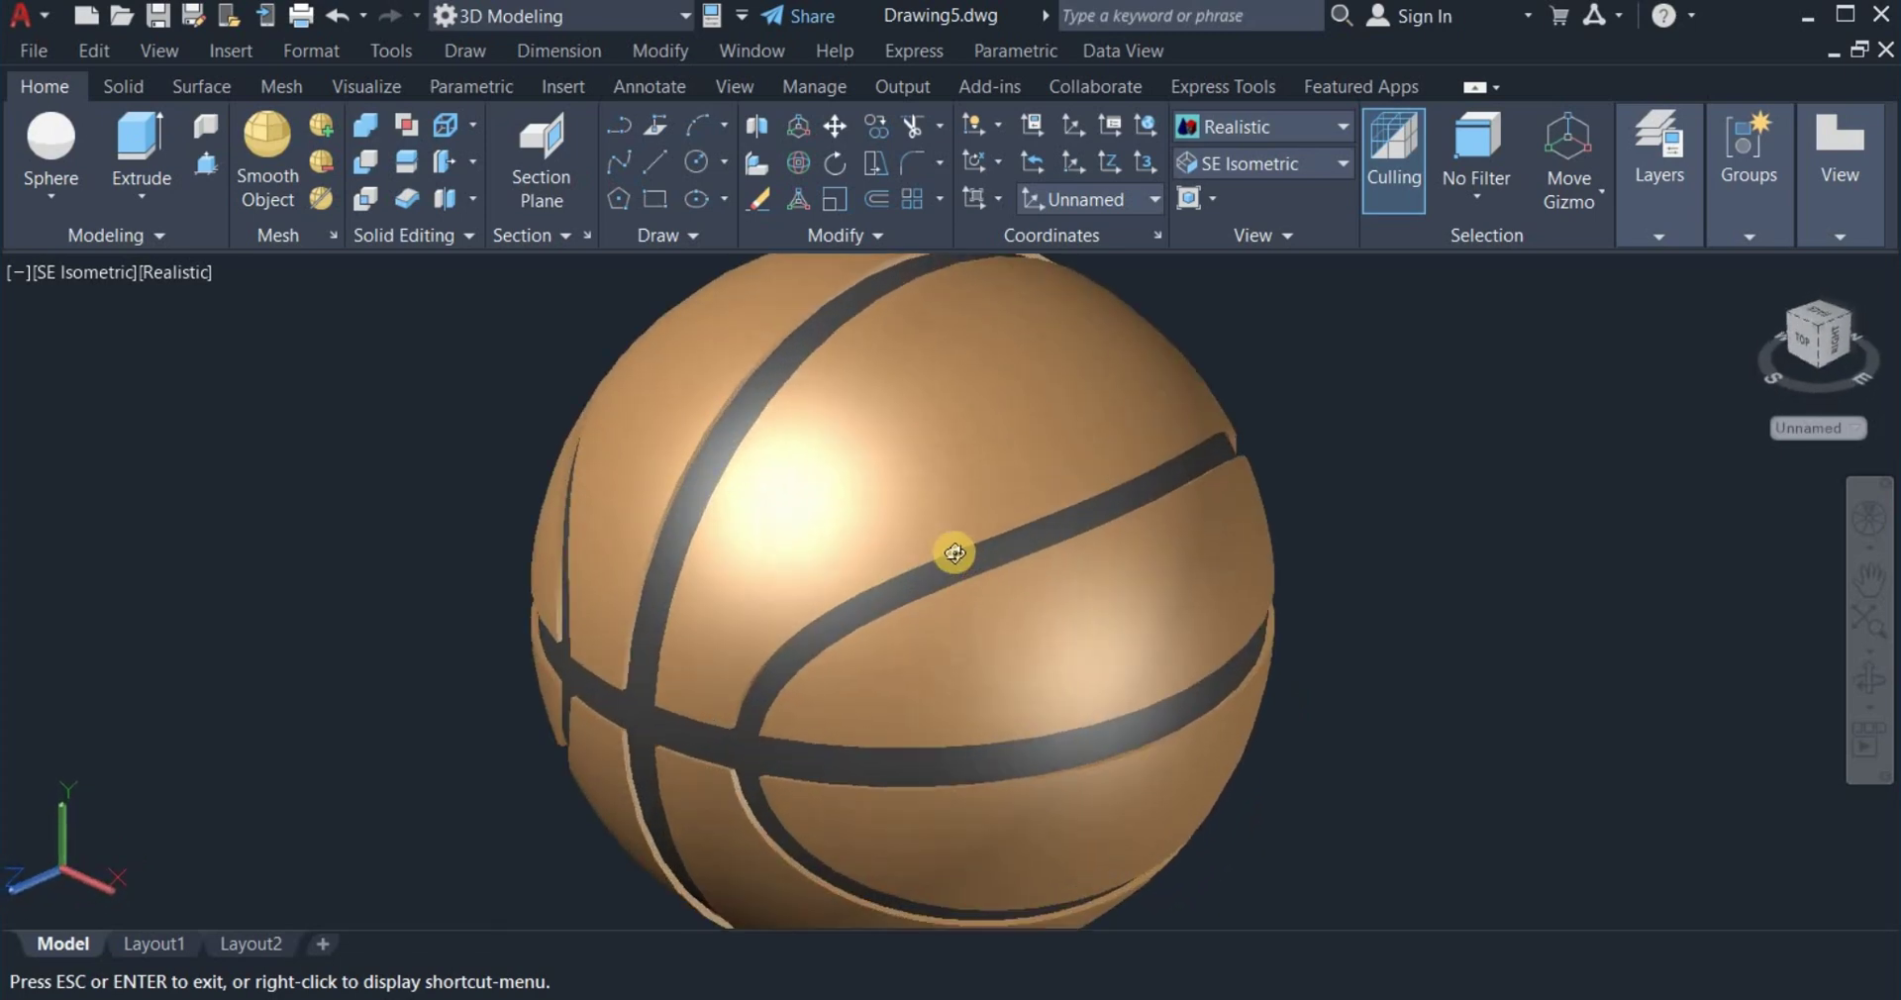
pyautogui.scroll(4, 955, 553)
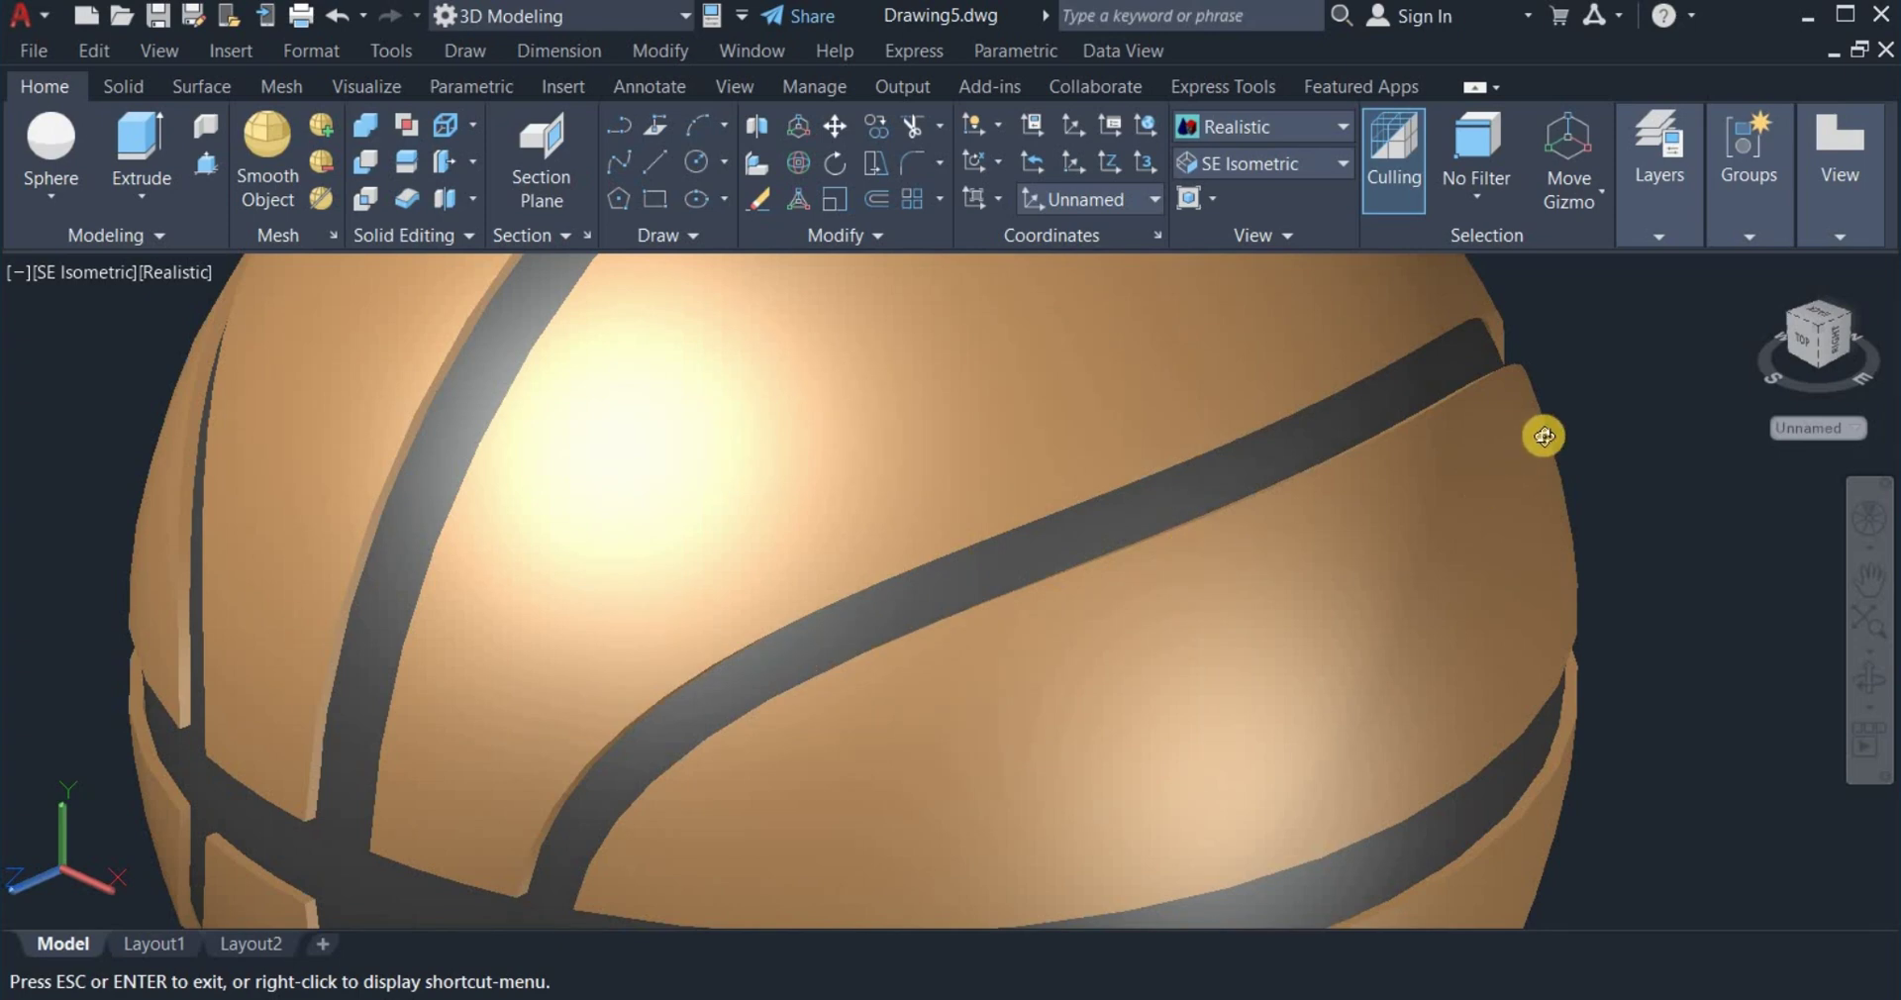
pyautogui.rightClick(1543, 436)
pyautogui.click(1658, 403)
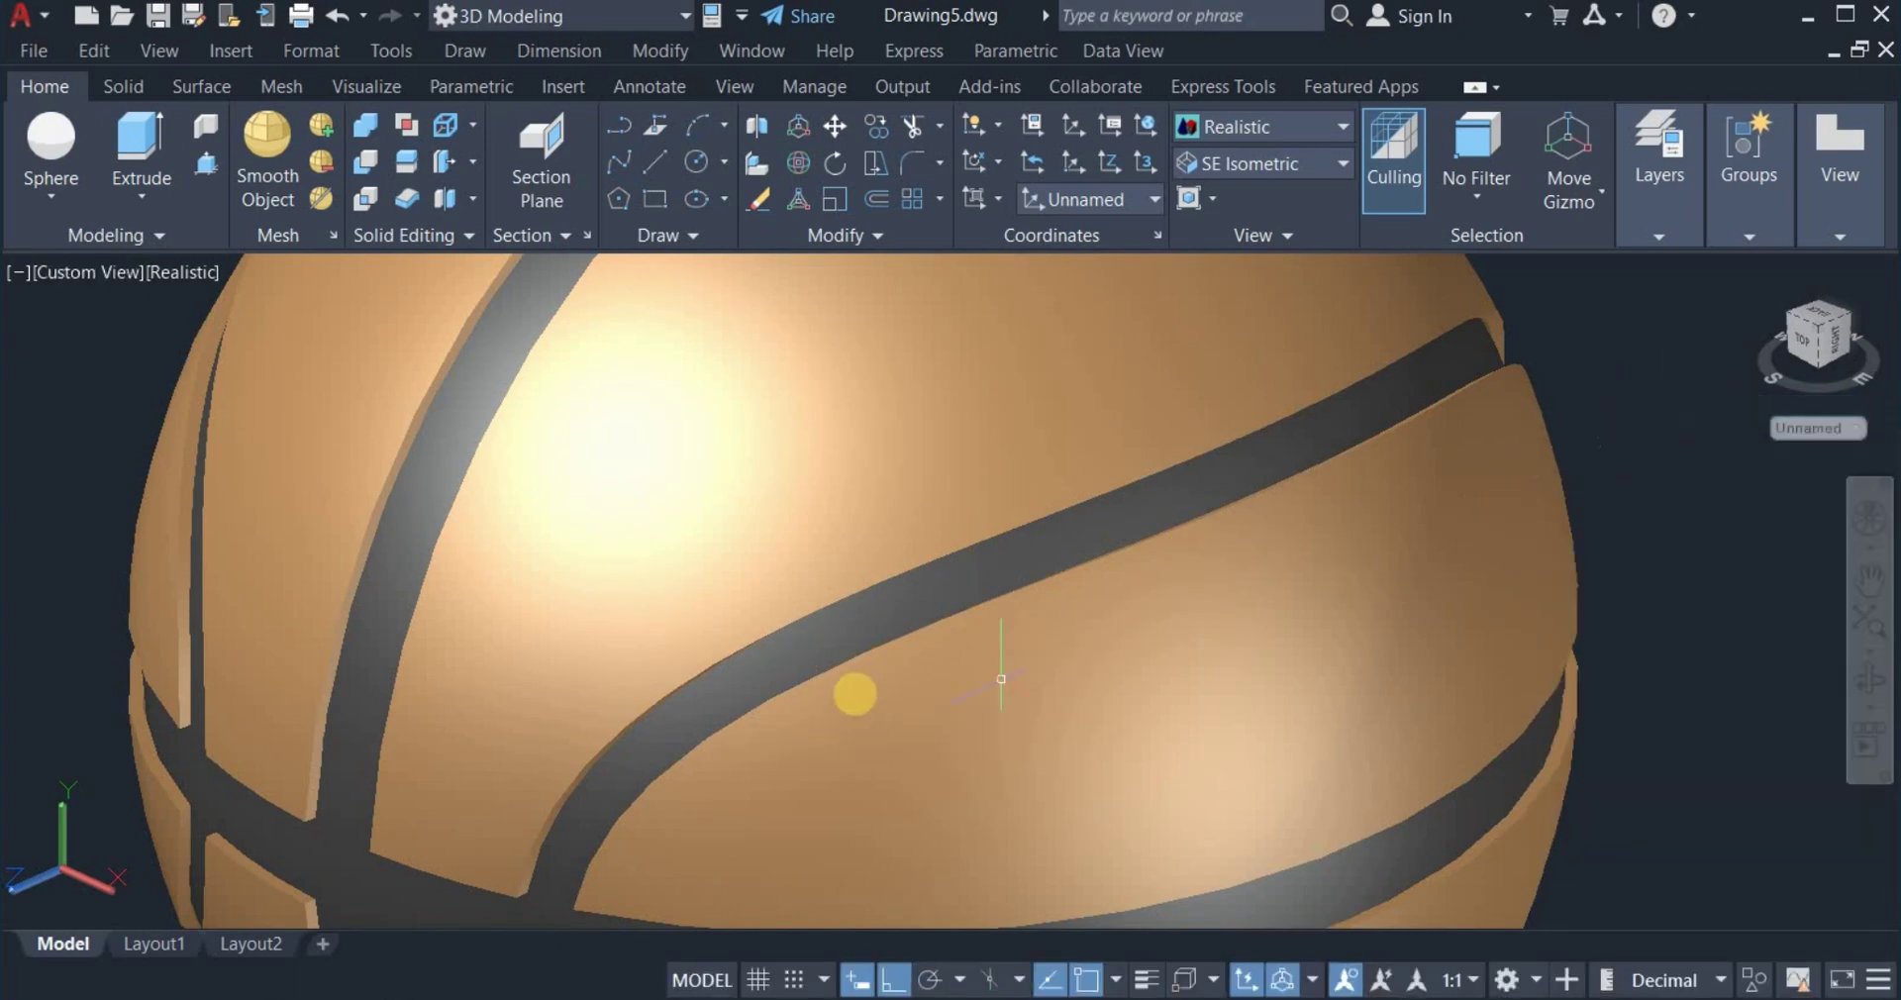
# Fillet the shell's edge along the curved elliptical seam with a radius of 1 mm.
pyautogui.scroll(5, 721, 678)
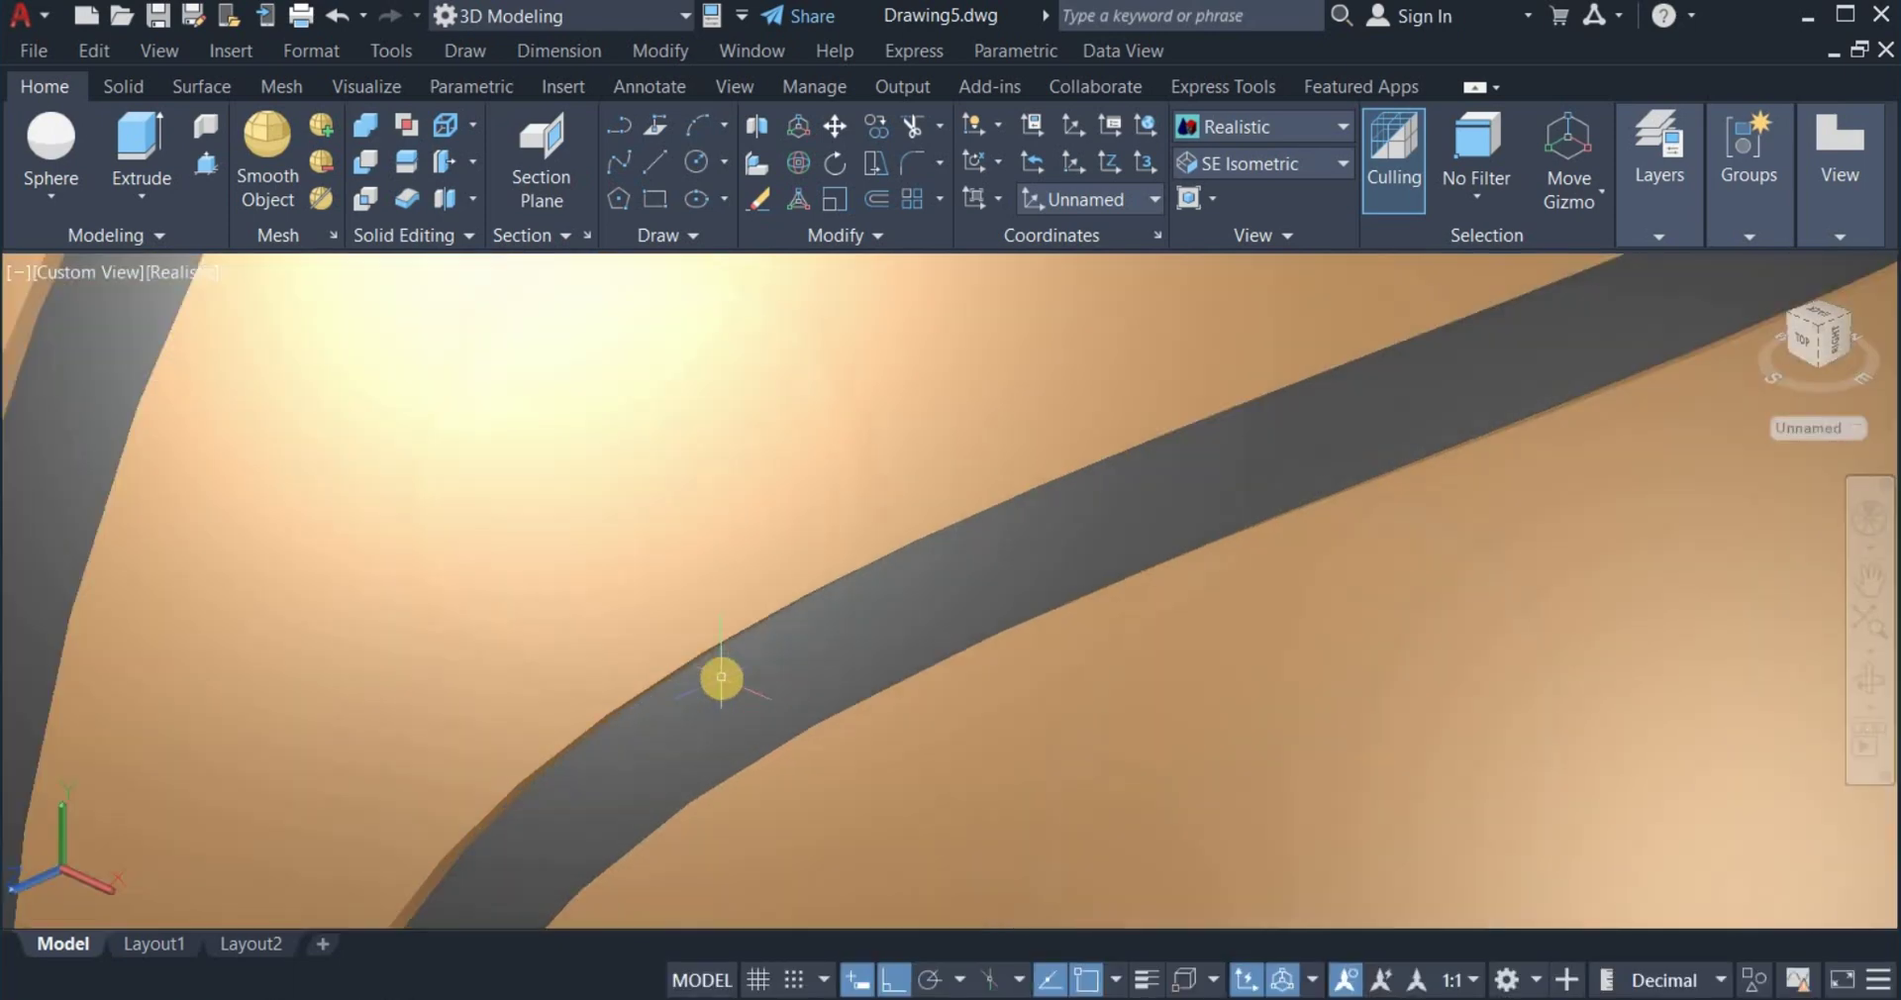
pyautogui.scroll(2, 664, 620)
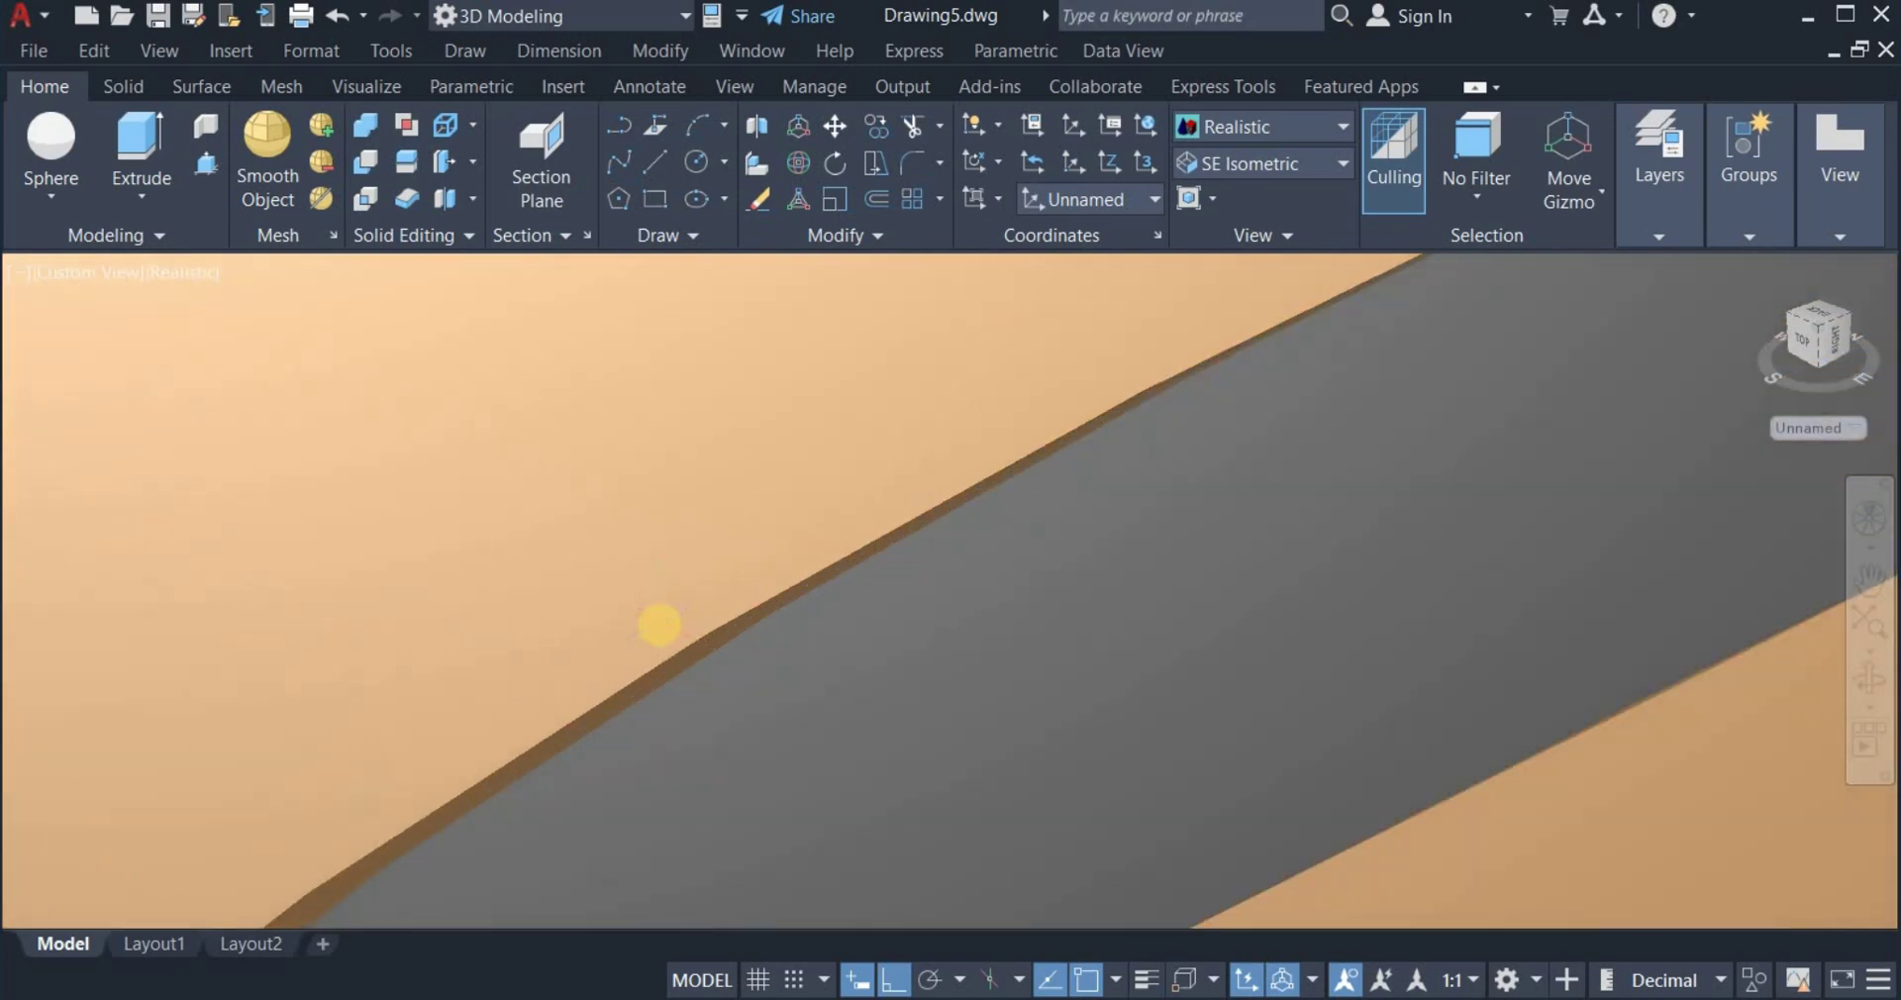
pyautogui.scroll(2, 663, 629)
pyautogui.scroll(-1, 683, 639)
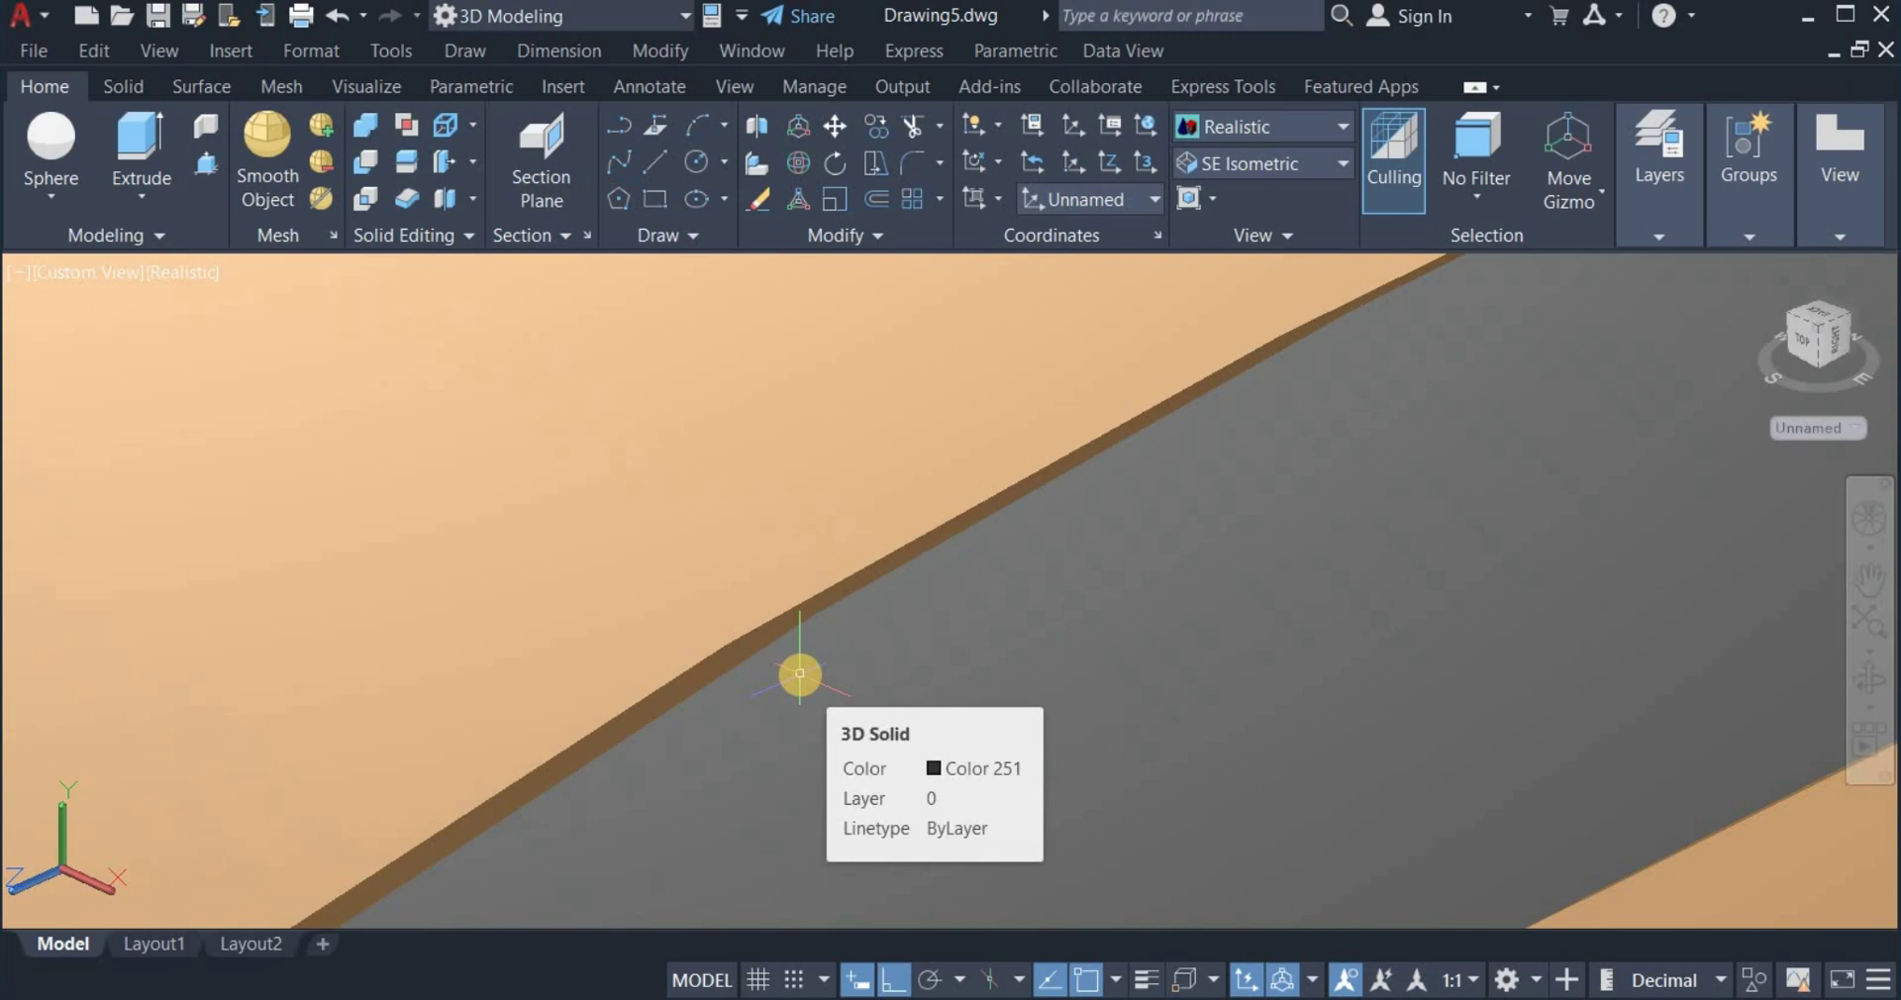
pyautogui.write('f')
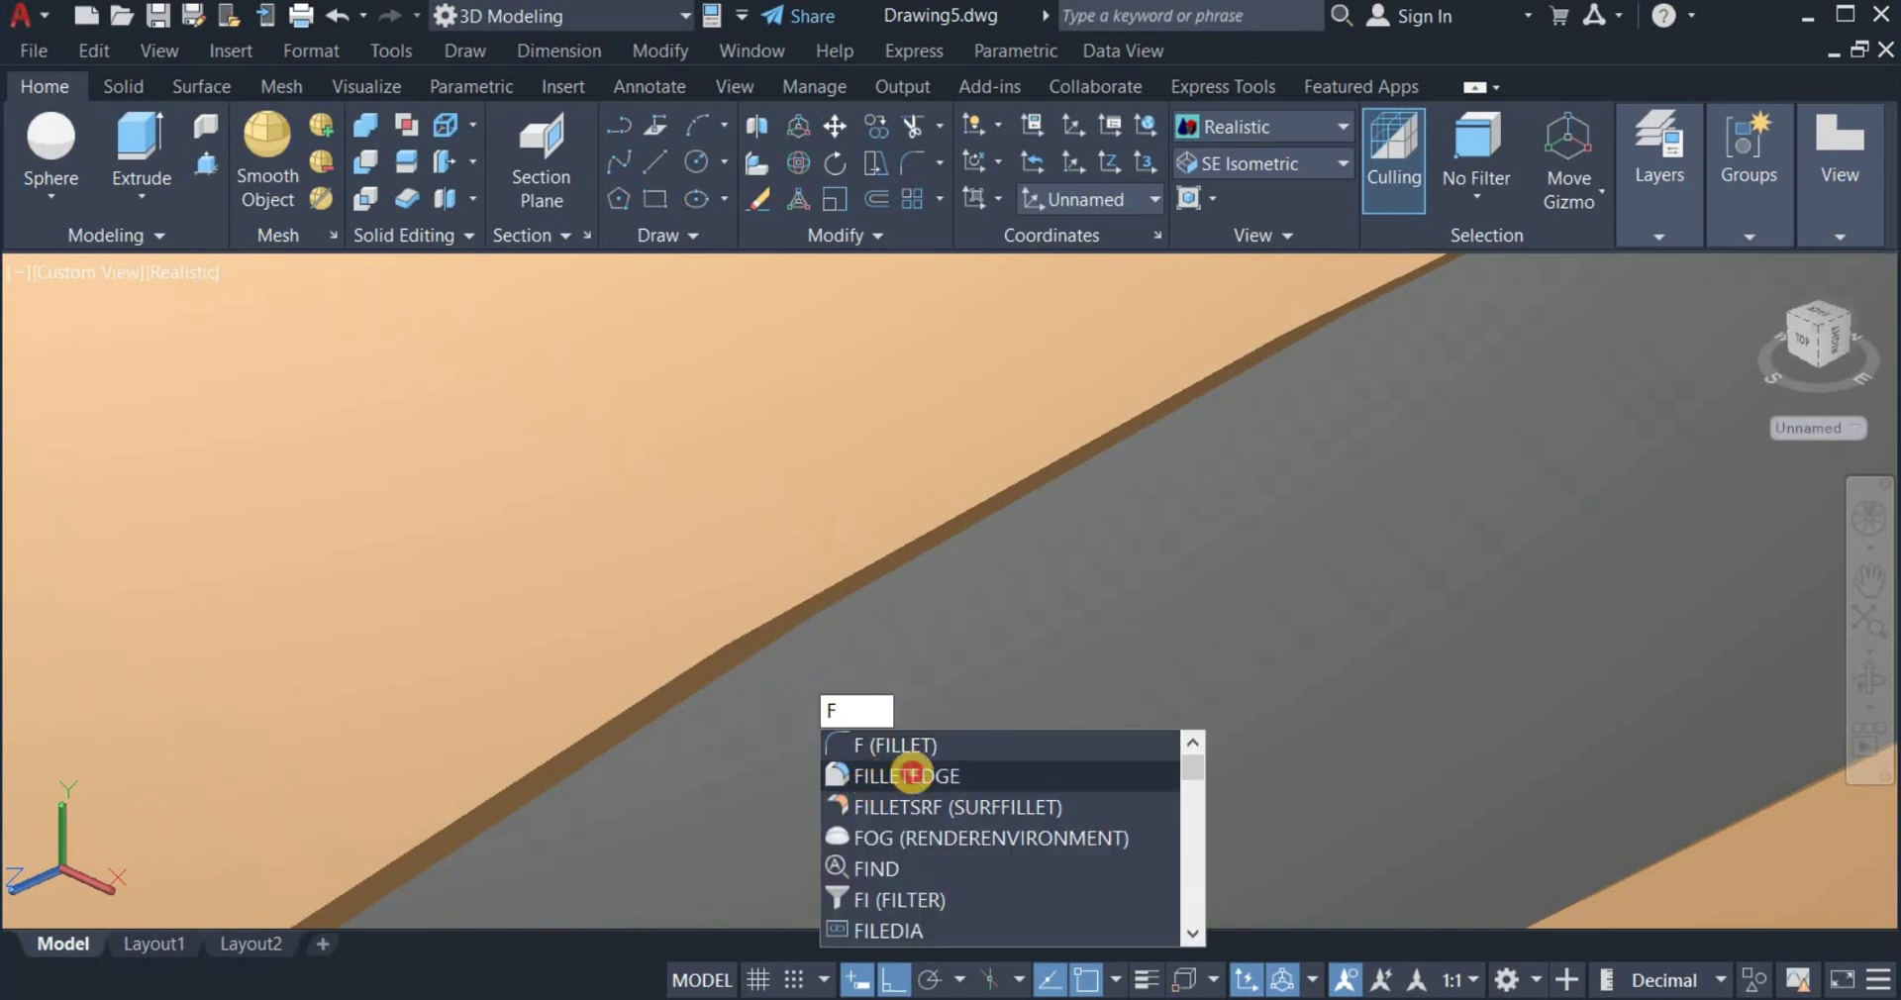
pyautogui.click(909, 776)
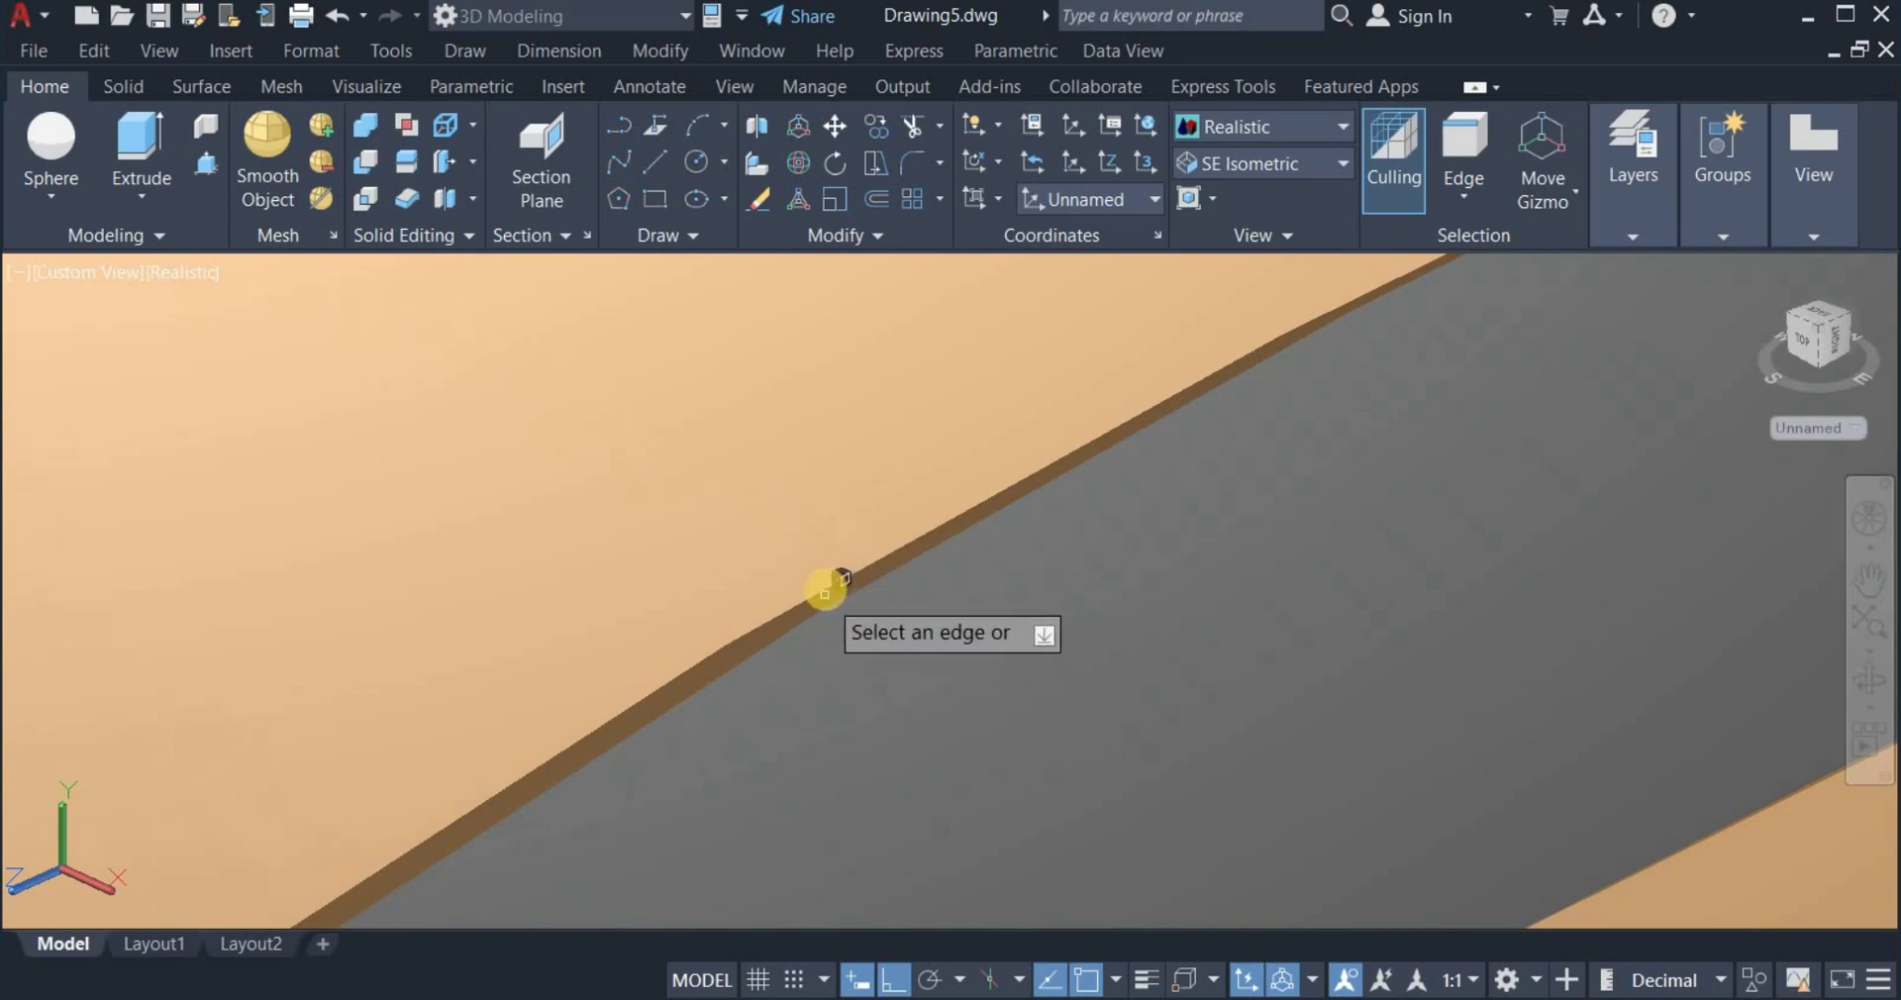
pyautogui.rightClick(978, 601)
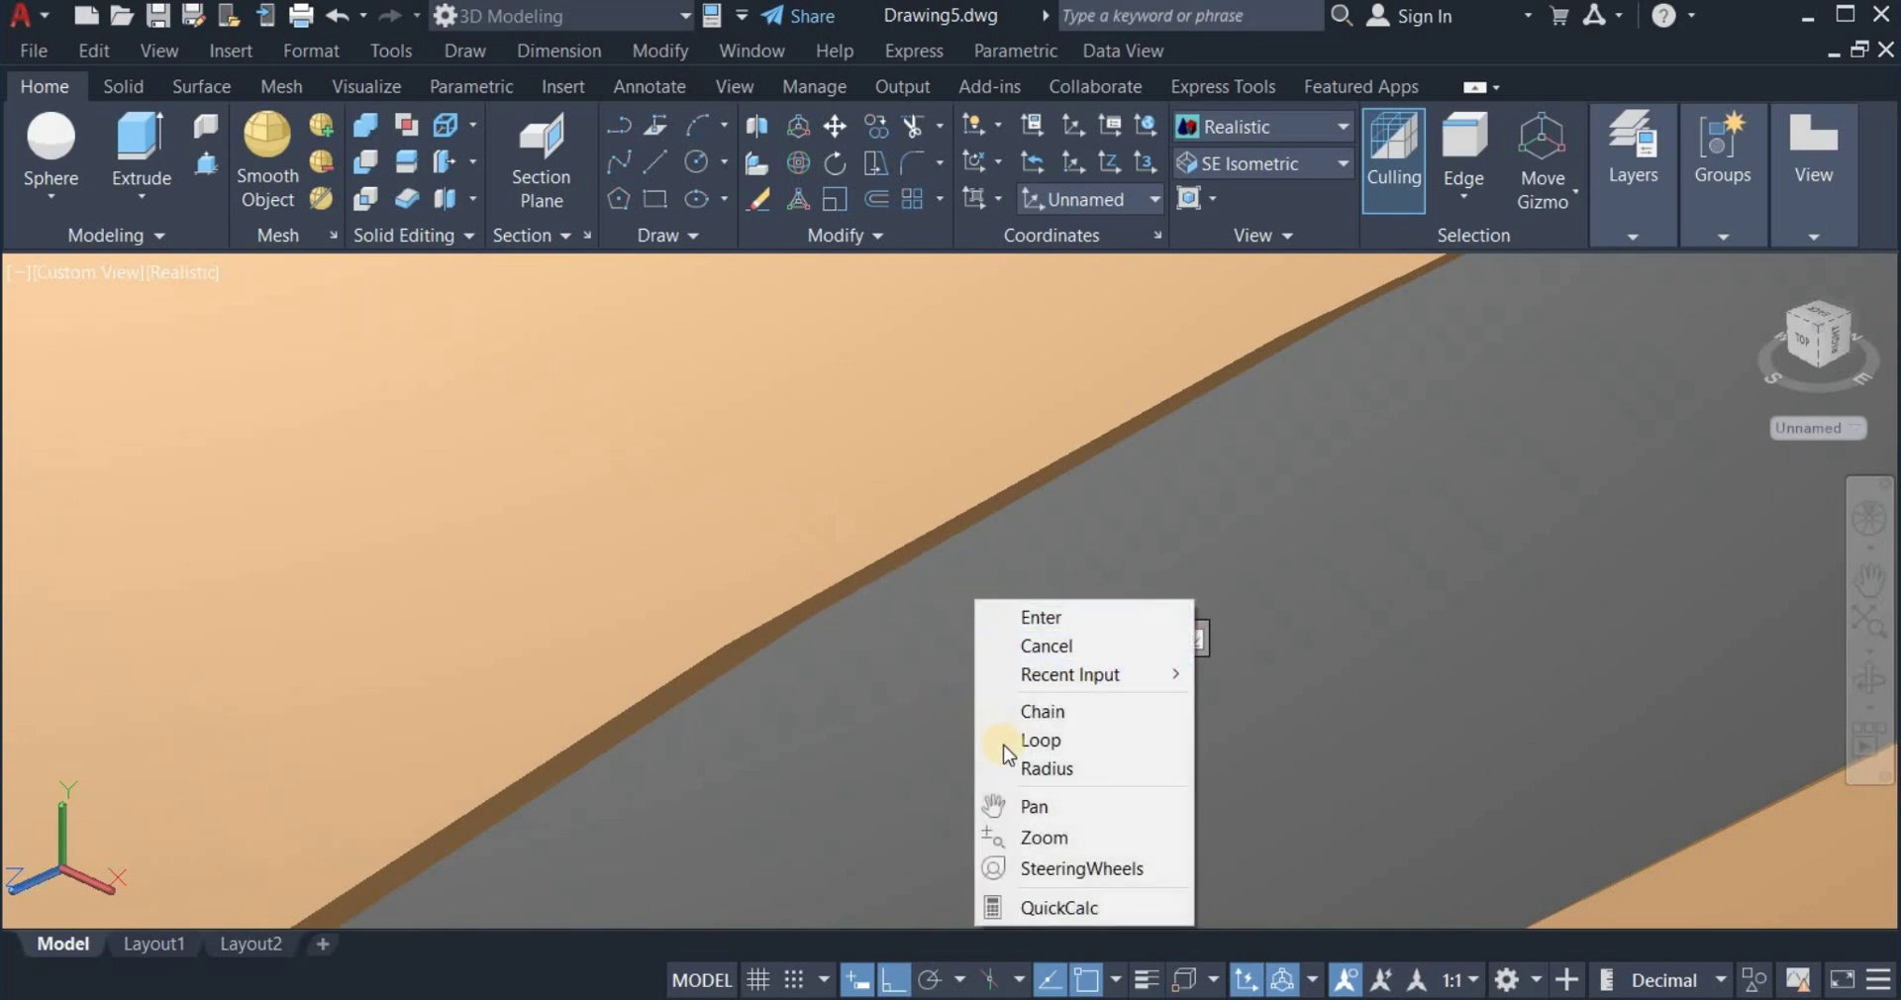
pyautogui.click(1047, 768)
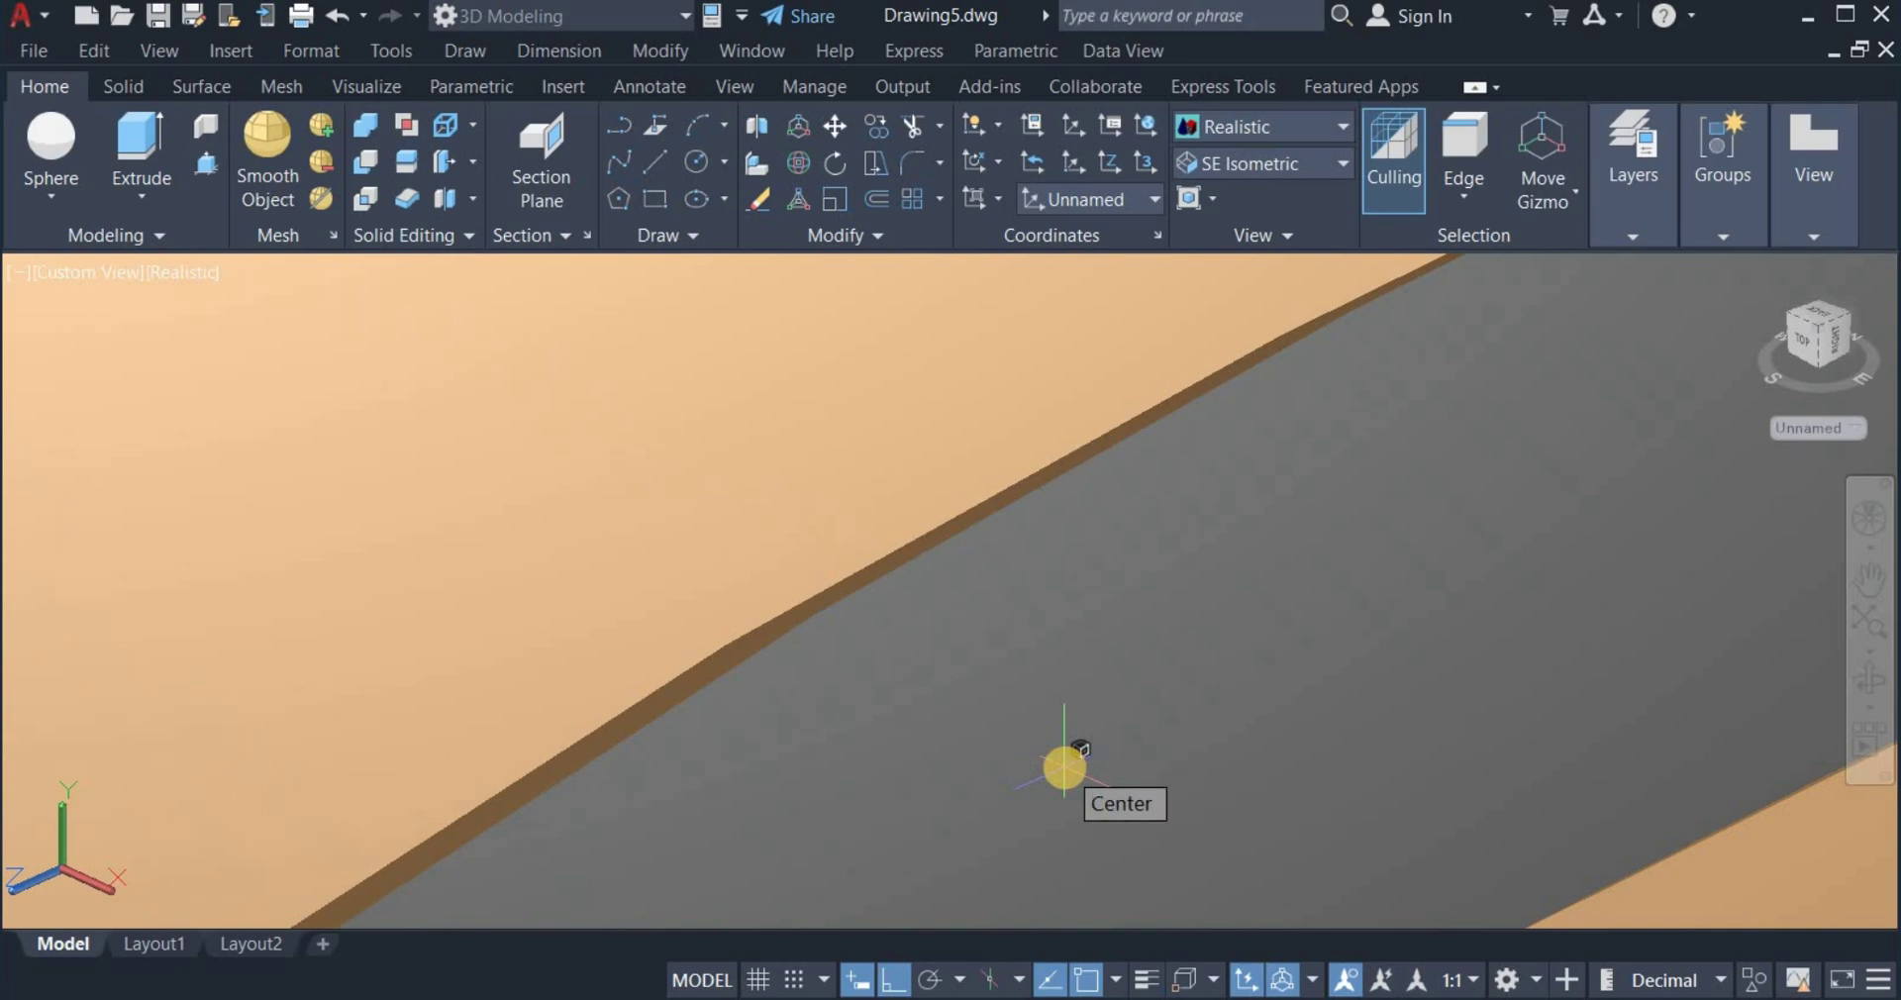
pyautogui.write('1')
pyautogui.press('Return')
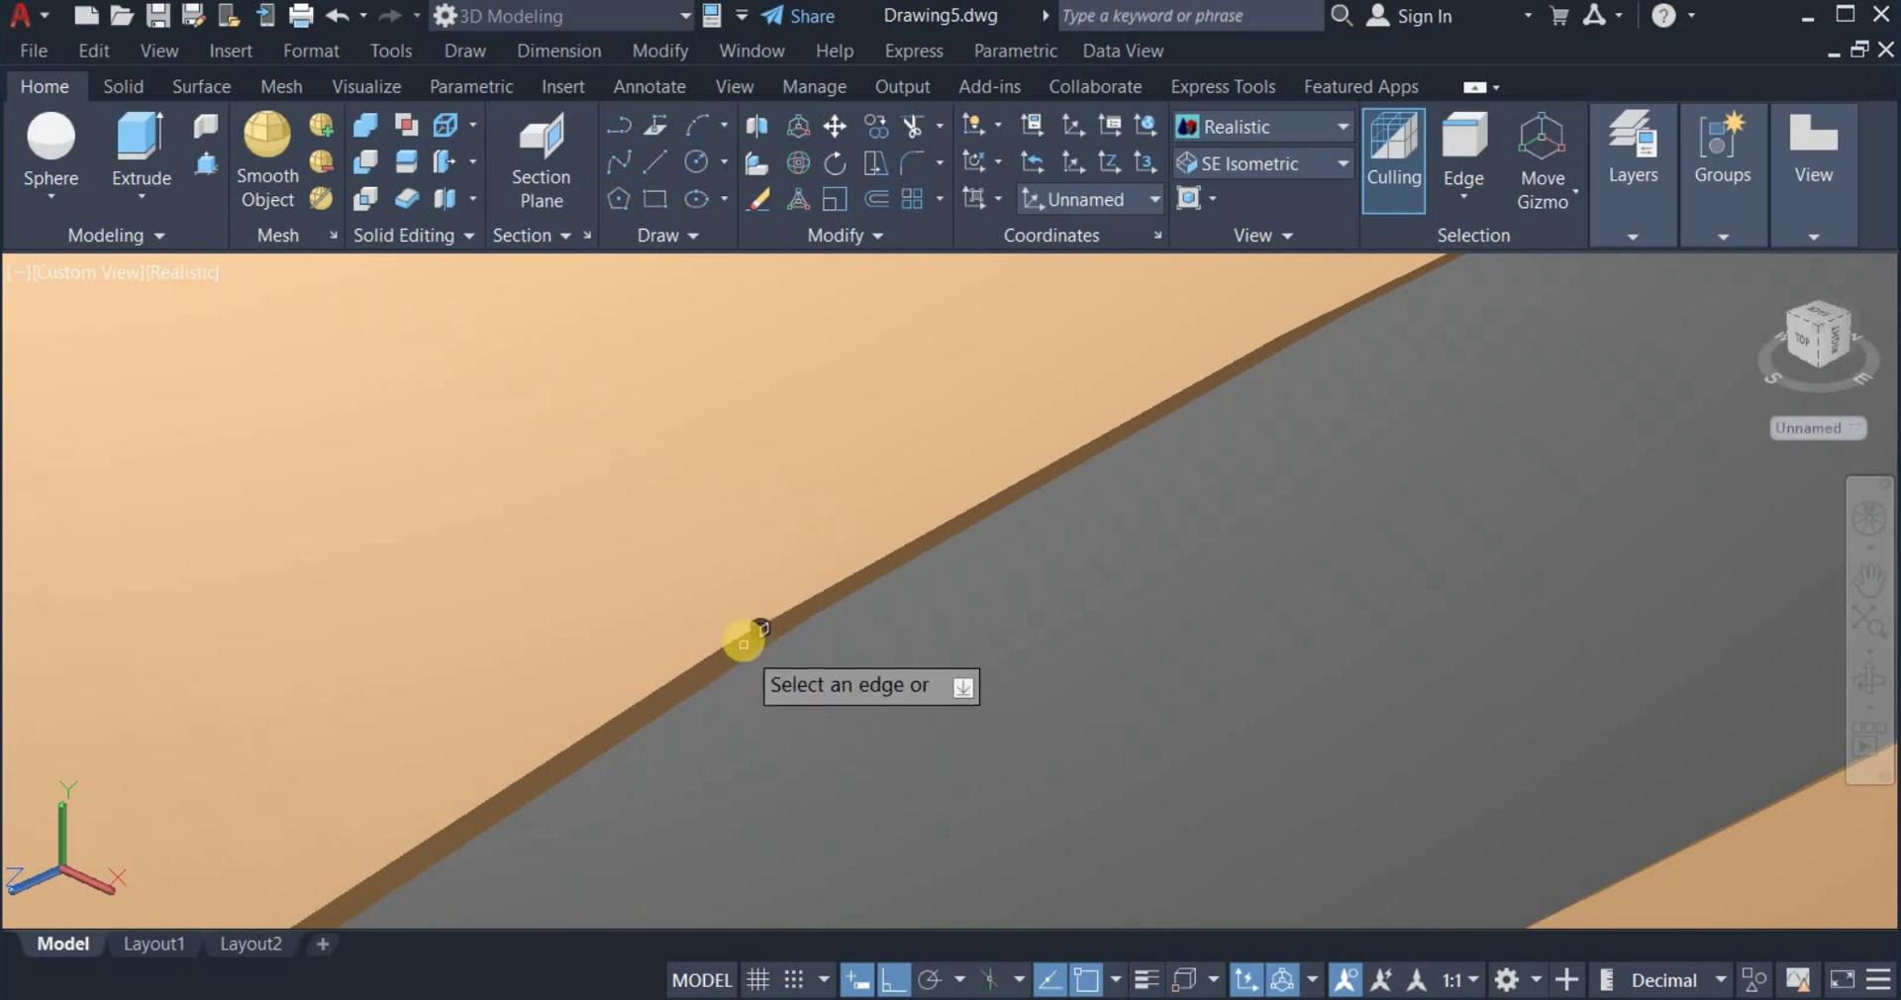
pyautogui.click(742, 639)
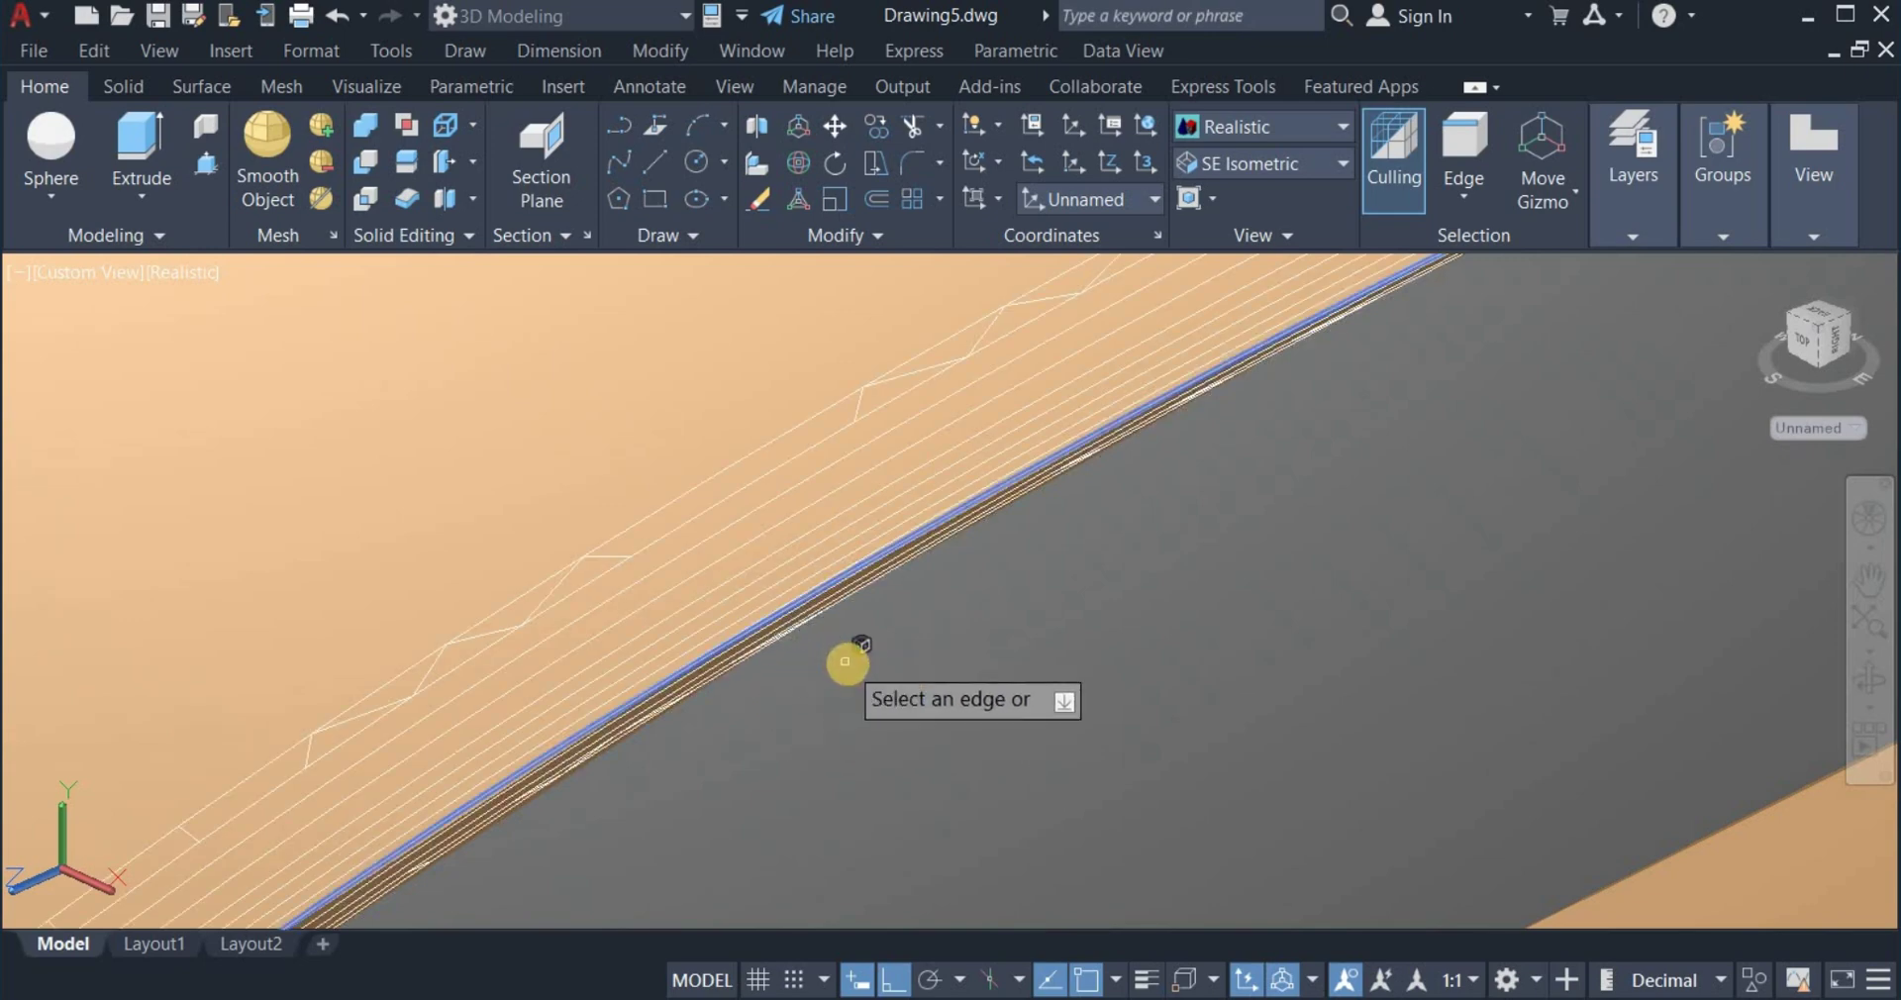
pyautogui.rightClick(881, 667)
pyautogui.click(896, 683)
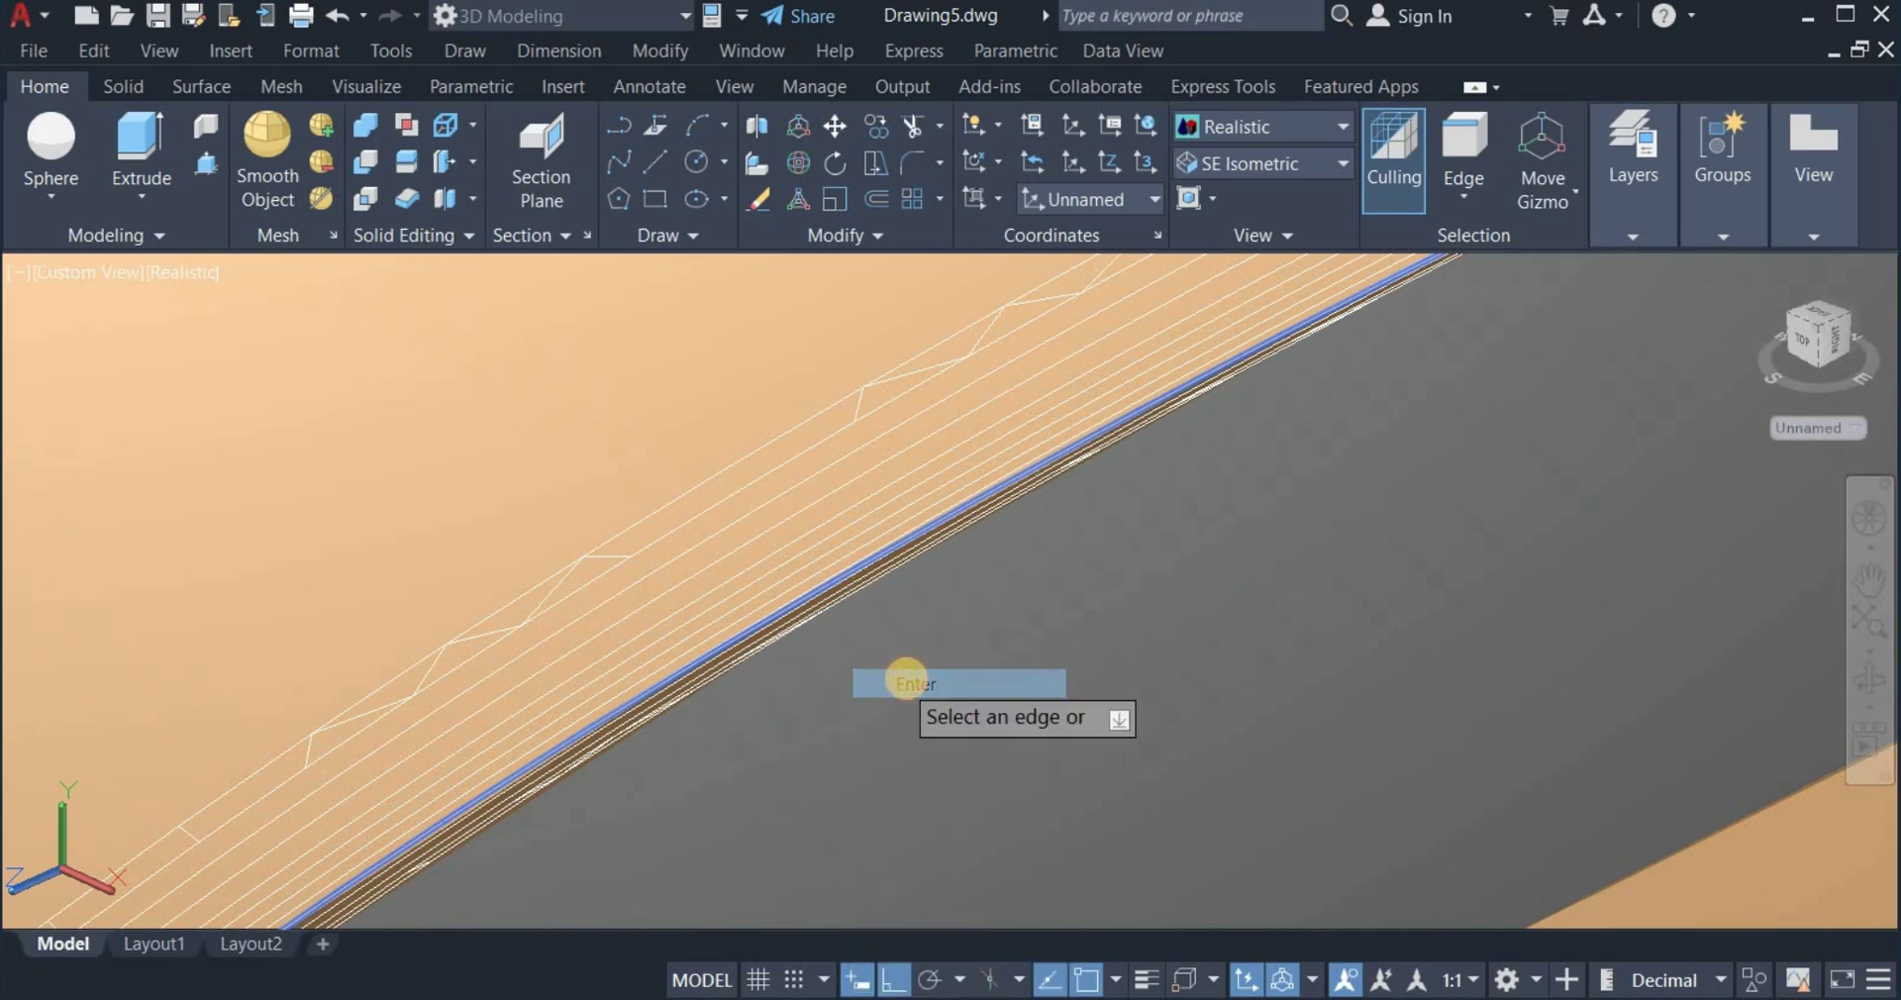
pyautogui.rightClick(906, 680)
pyautogui.click(950, 696)
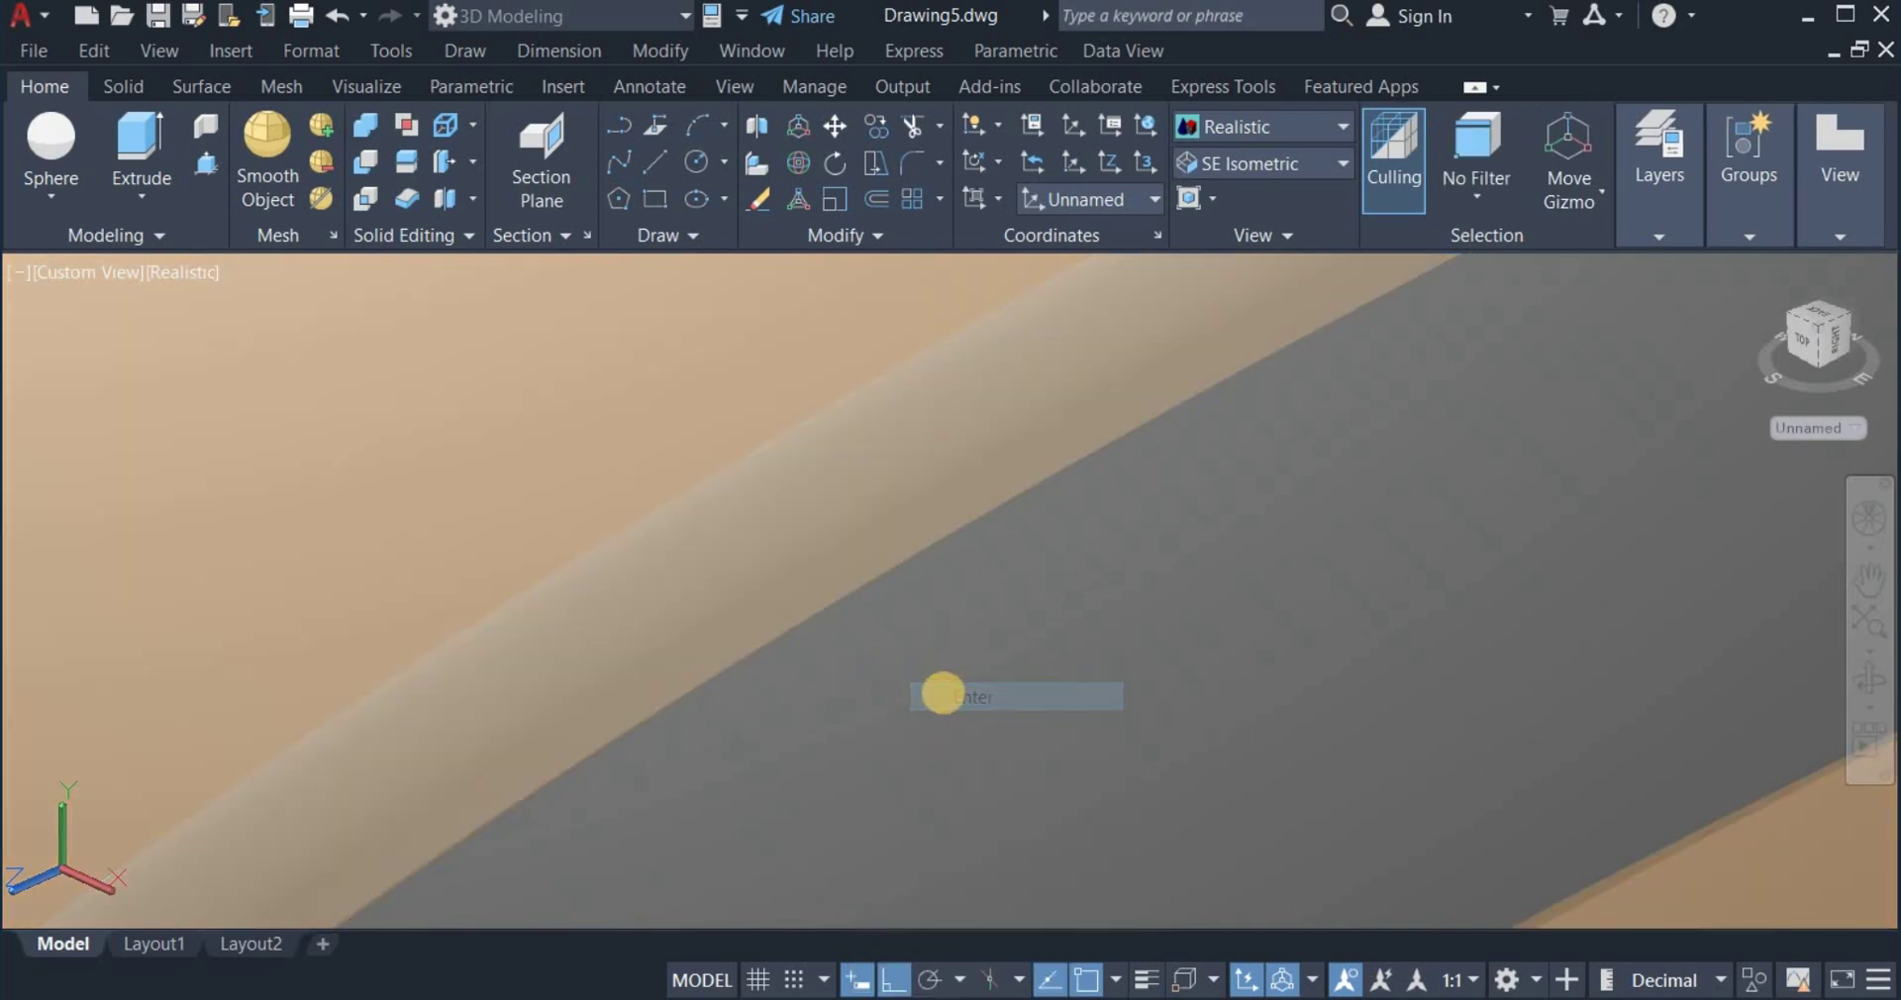
# Fillet the remaining shell edges along the straight and curved seams all around the ball.
pyautogui.scroll(-5, 946, 673)
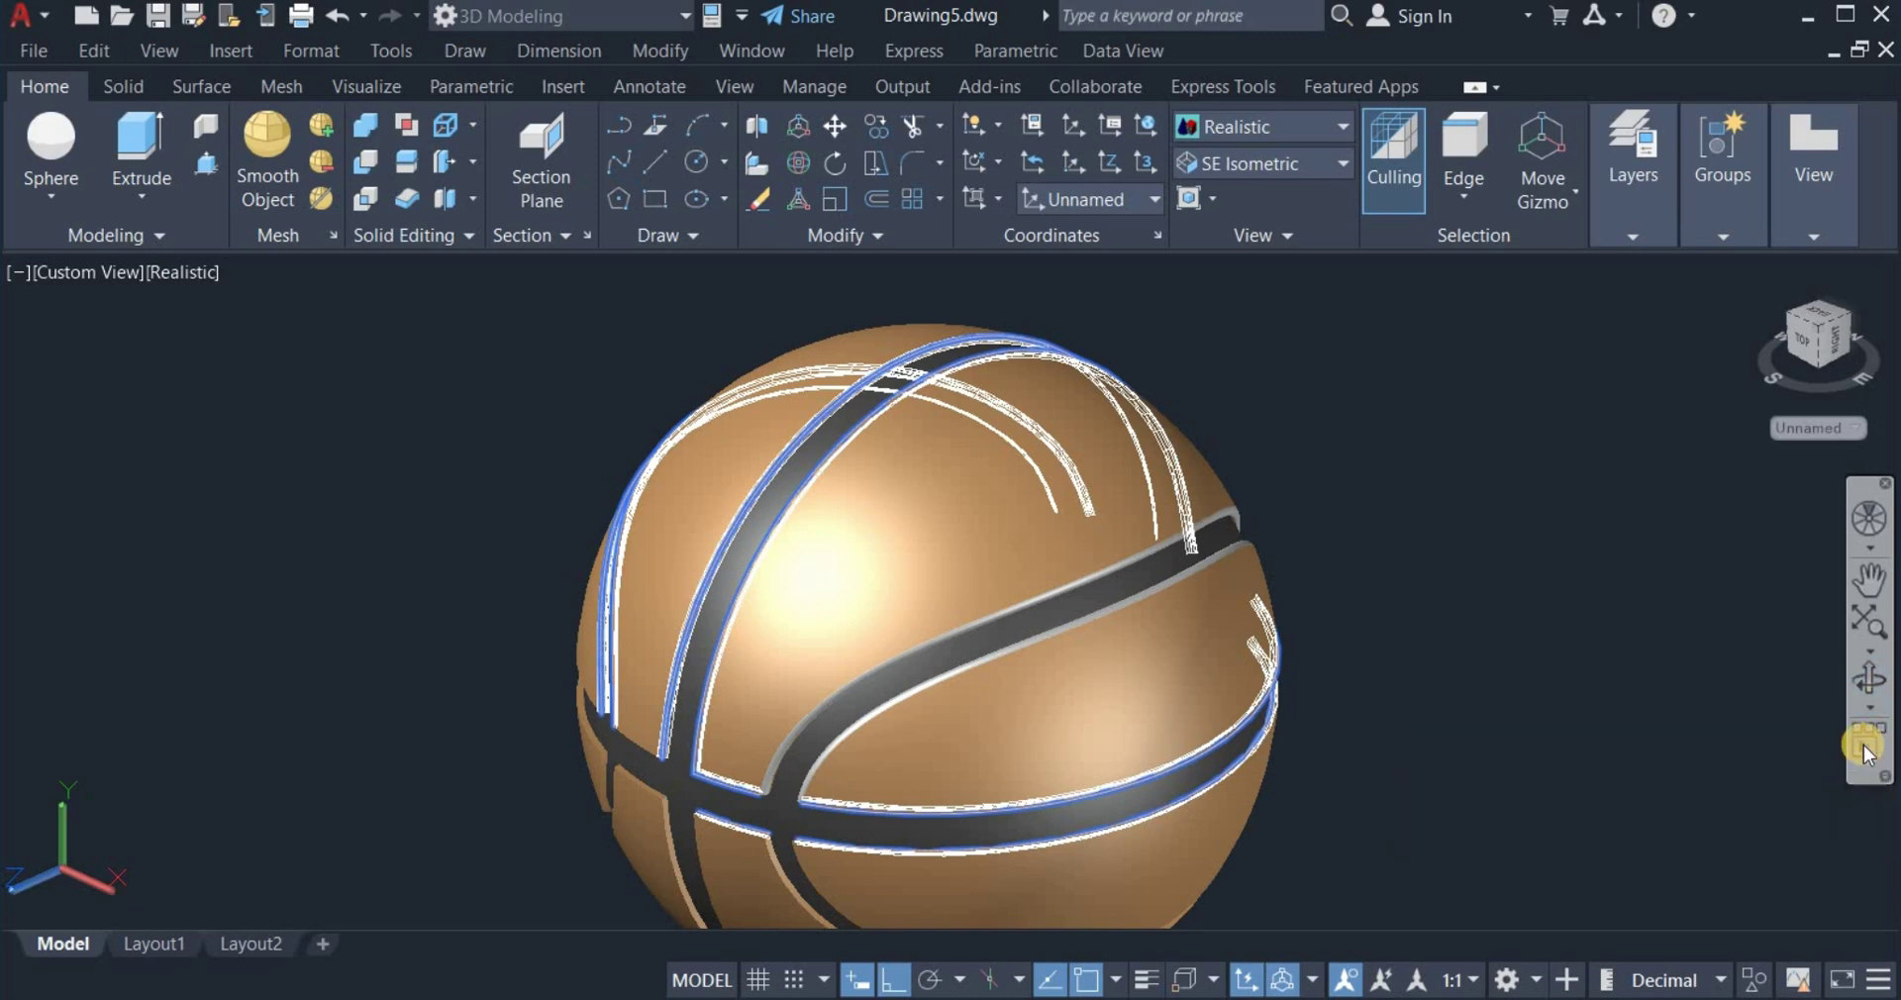
pyautogui.click(1868, 684)
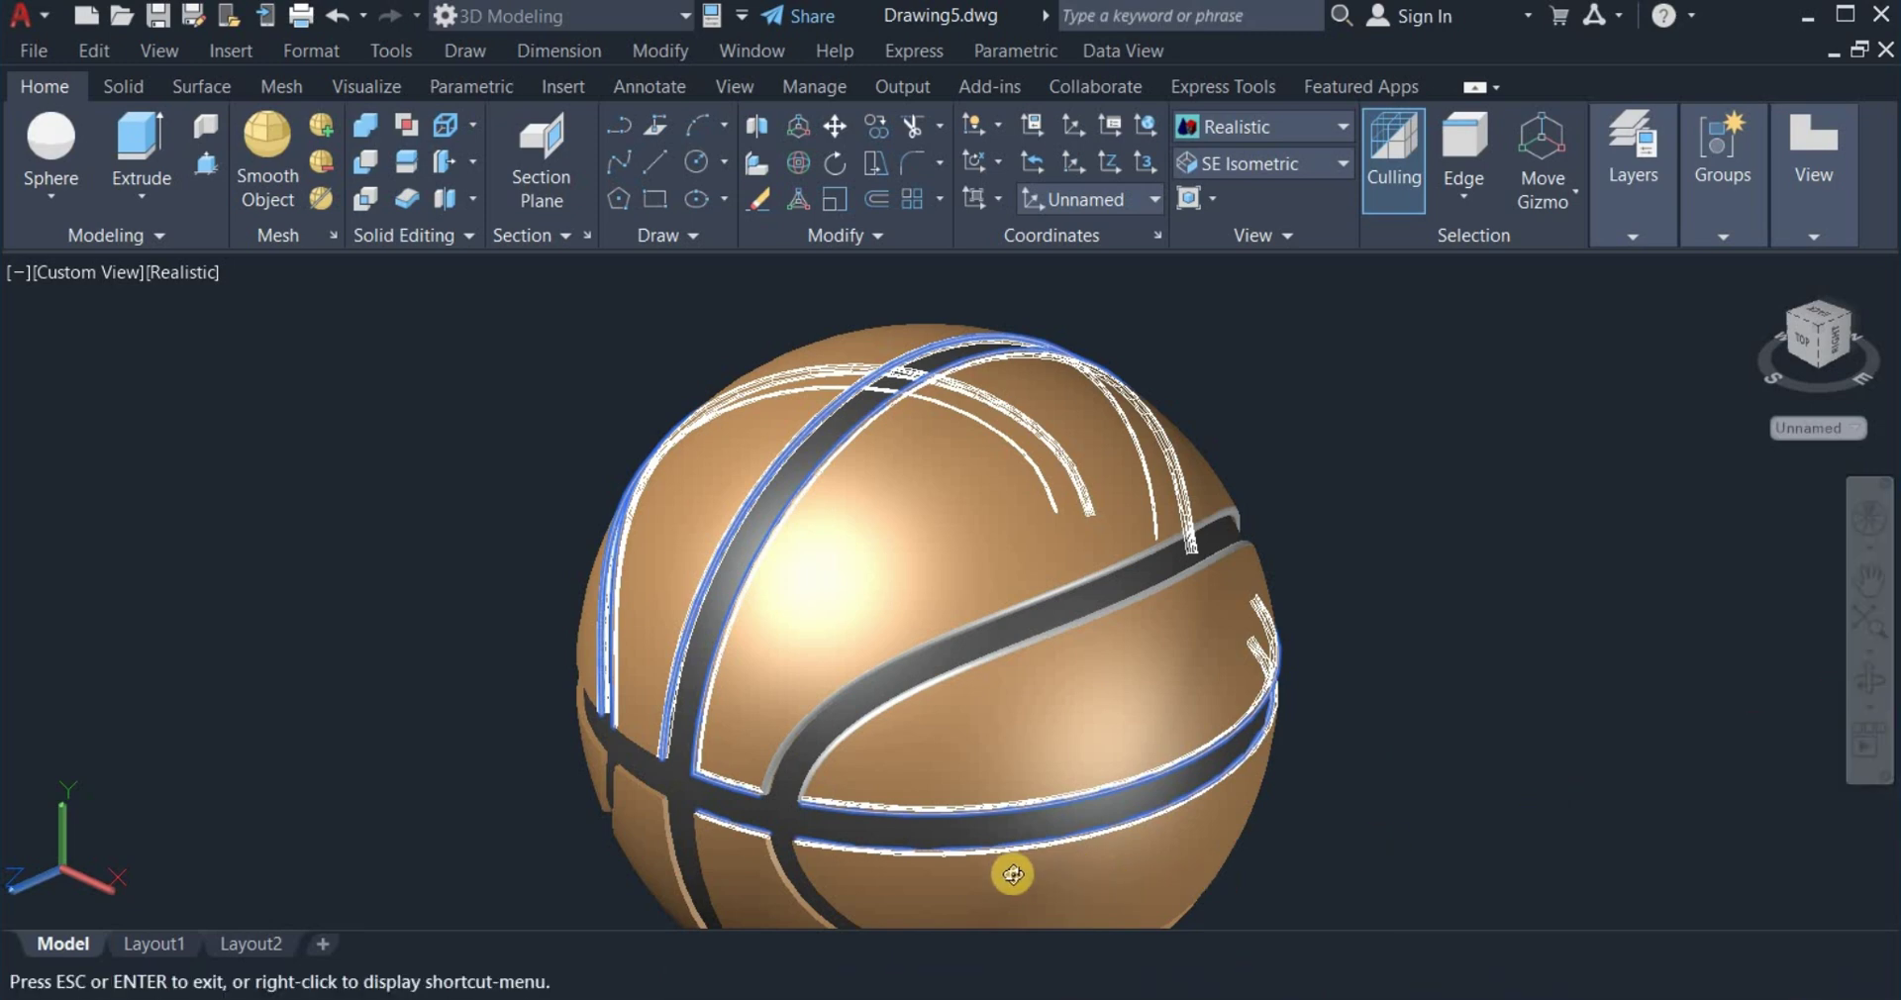
pyautogui.moveTo(1010, 874); pyautogui.dragTo(1252, 819)
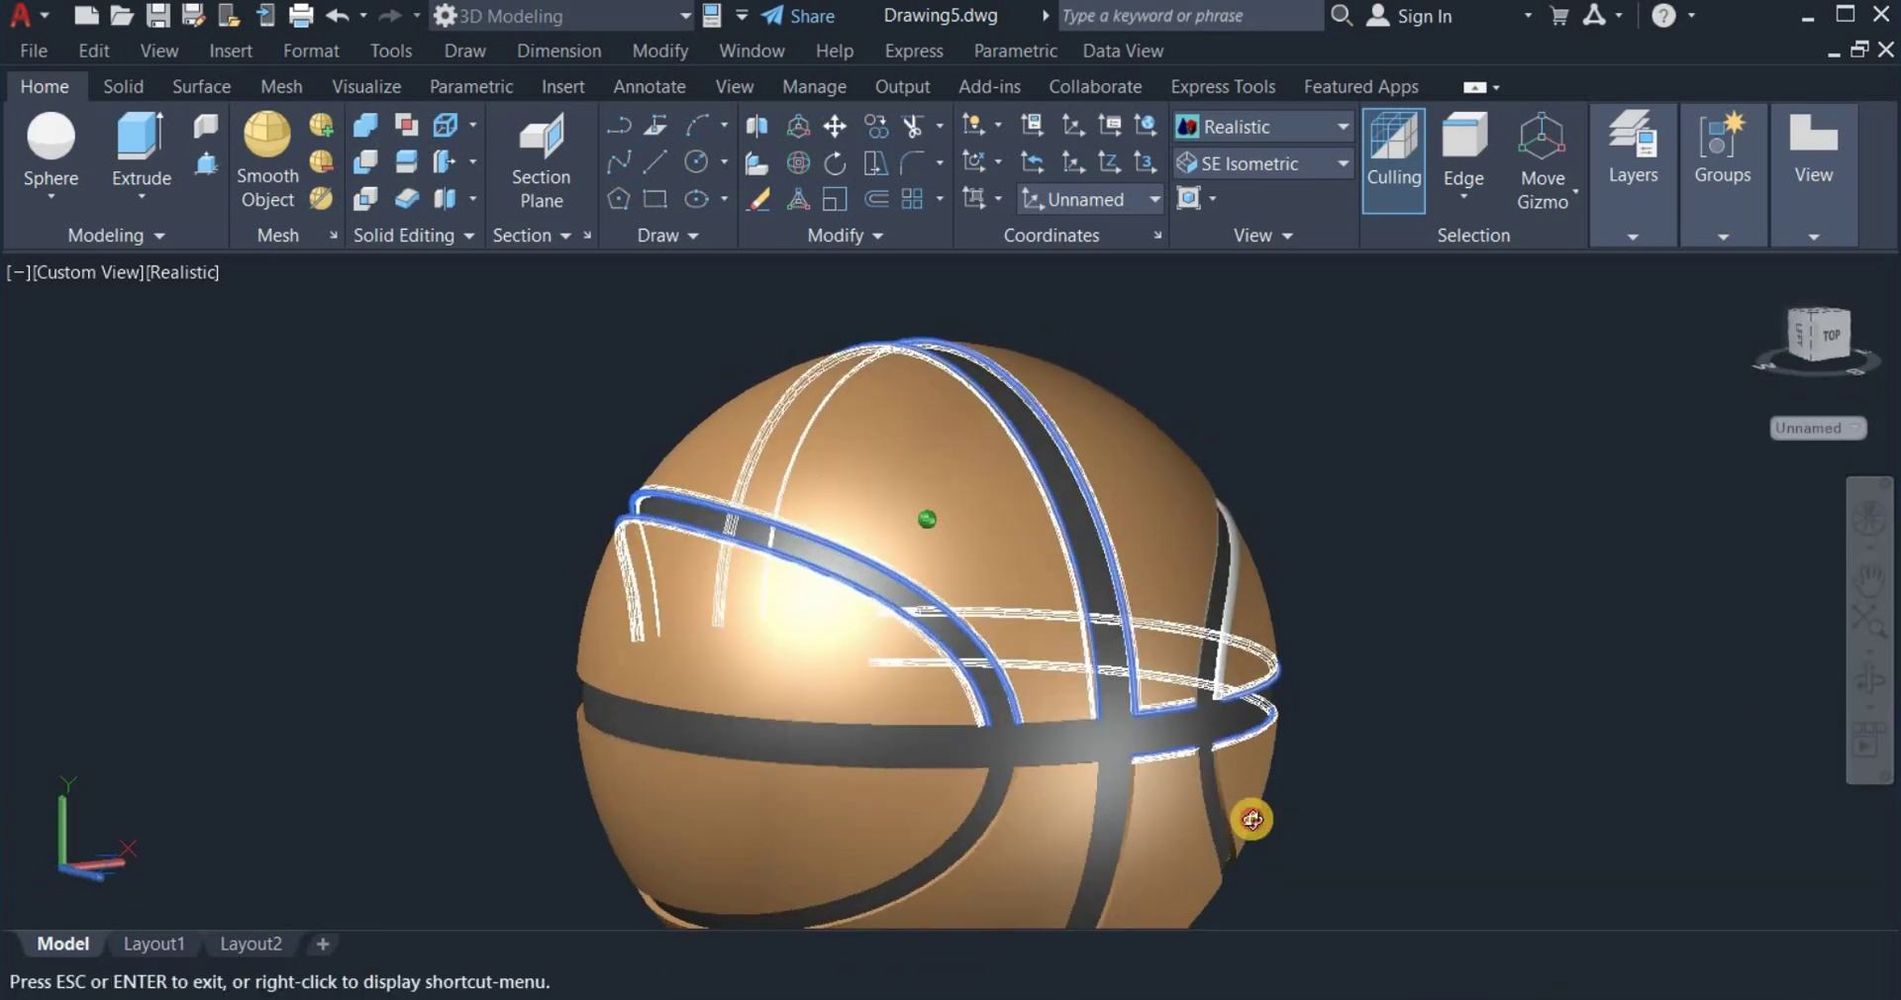
pyautogui.moveTo(1358, 723); pyautogui.dragTo(1353, 751)
pyautogui.rightClick(1354, 750)
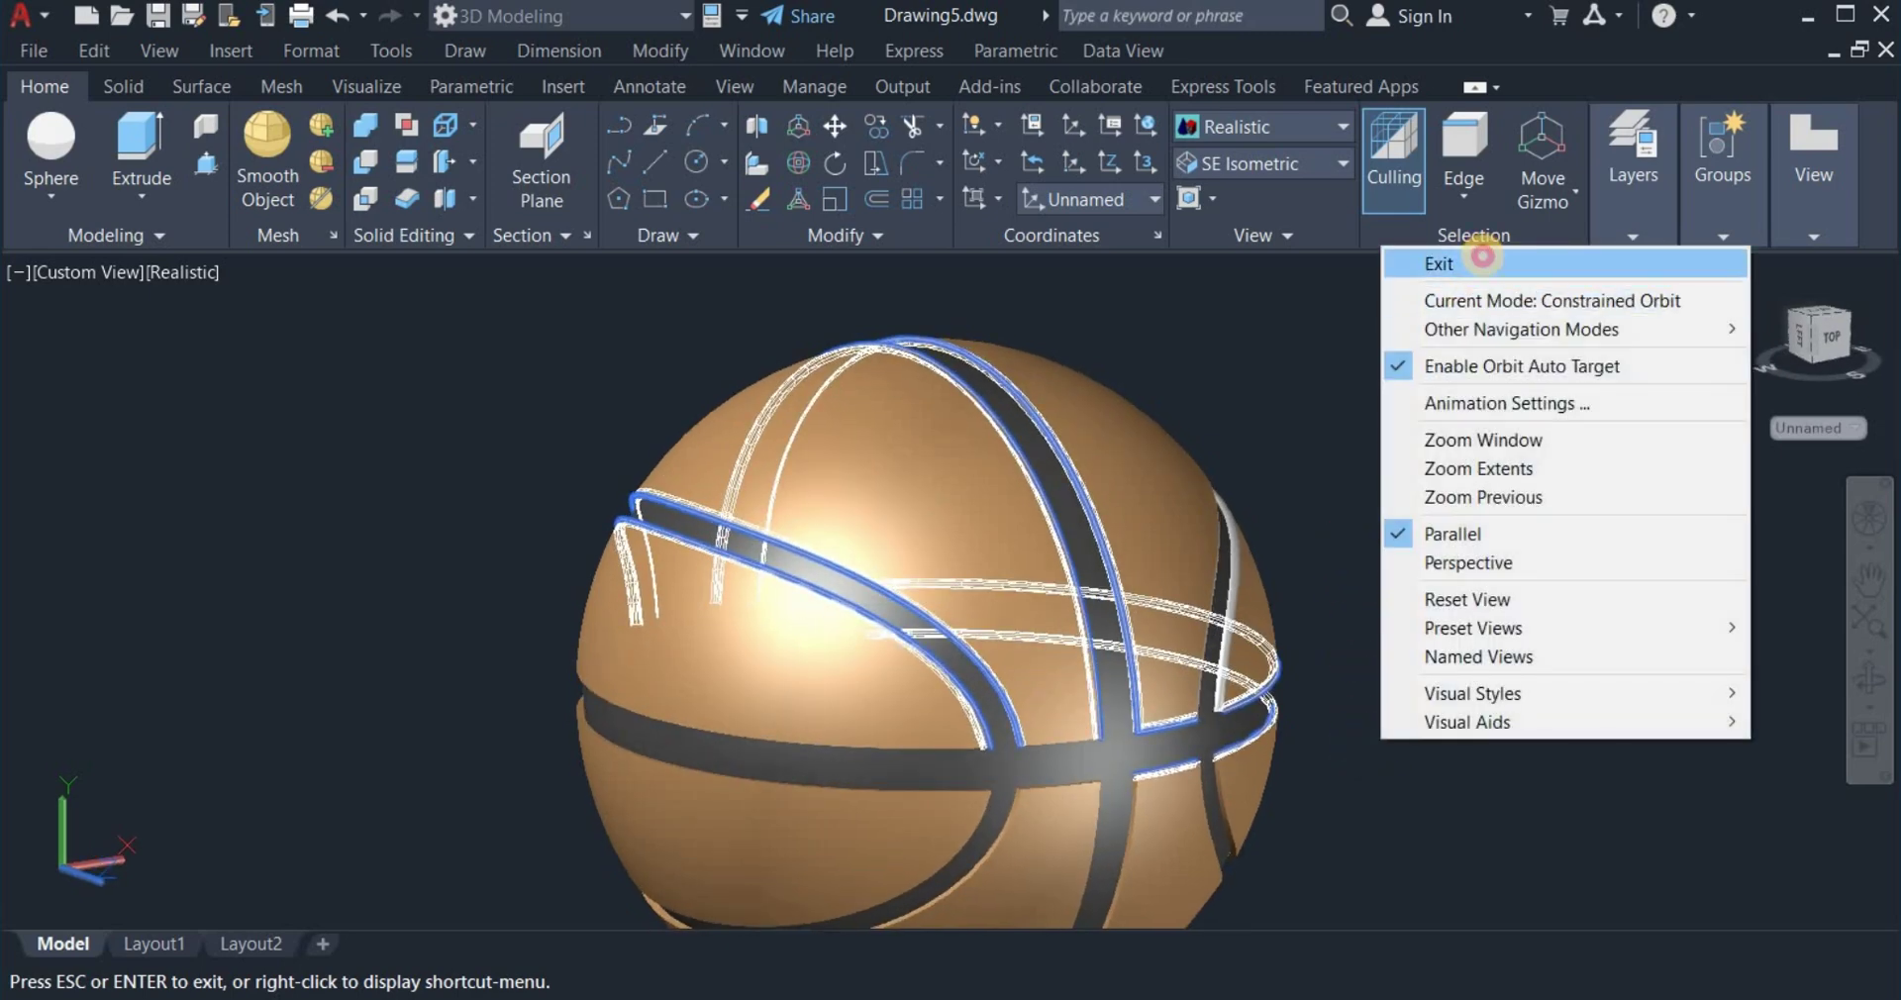
pyautogui.click(1436, 261)
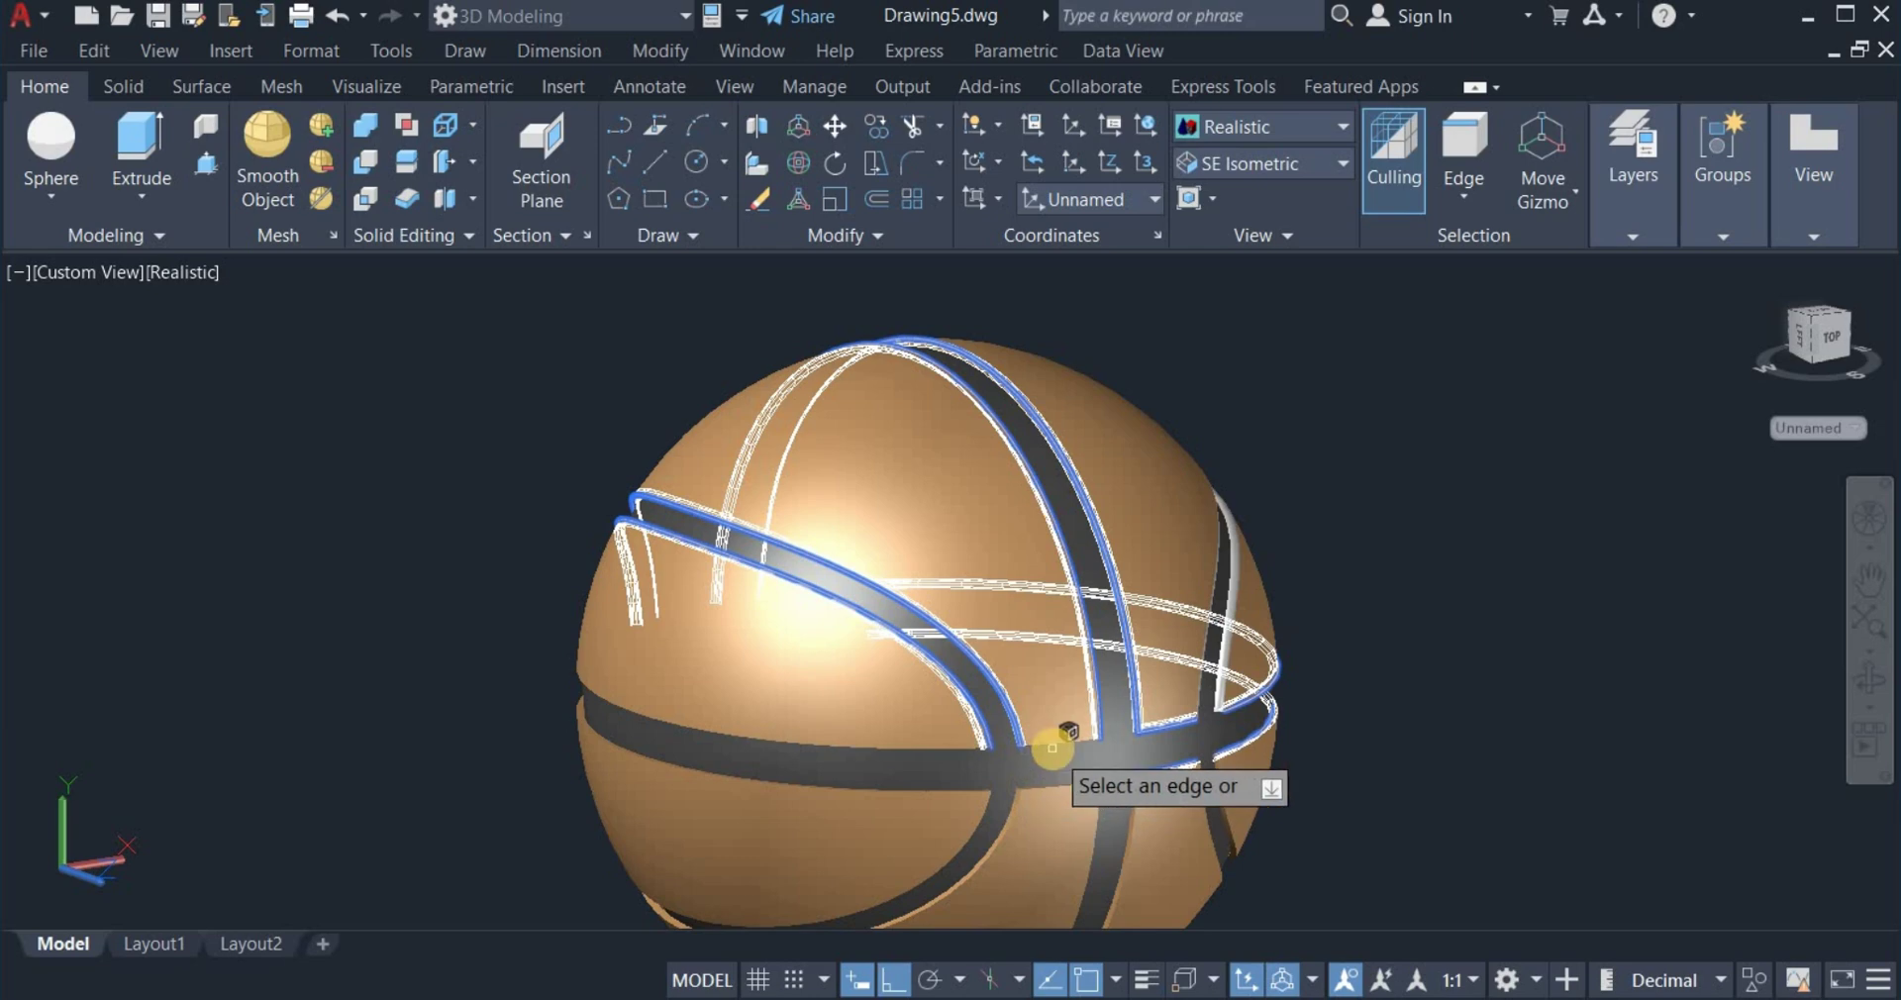
pyautogui.scroll(3, 1272, 782)
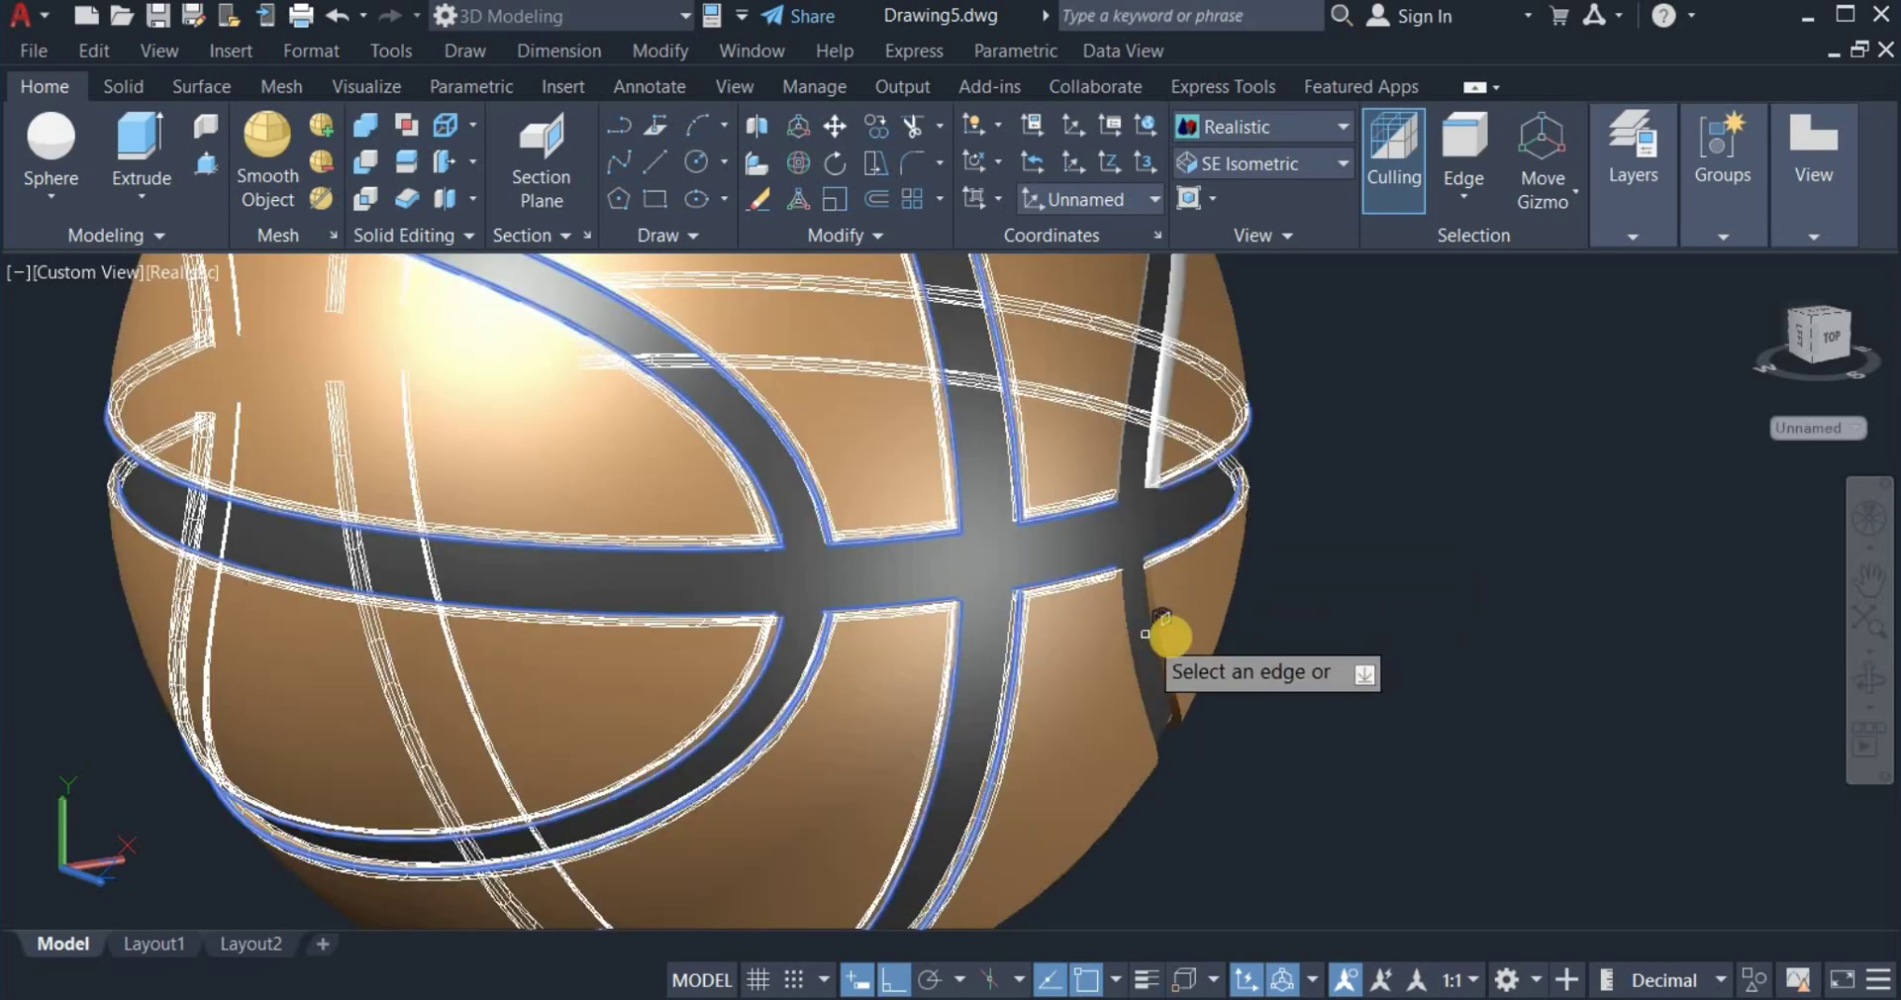
pyautogui.scroll(3, 1191, 643)
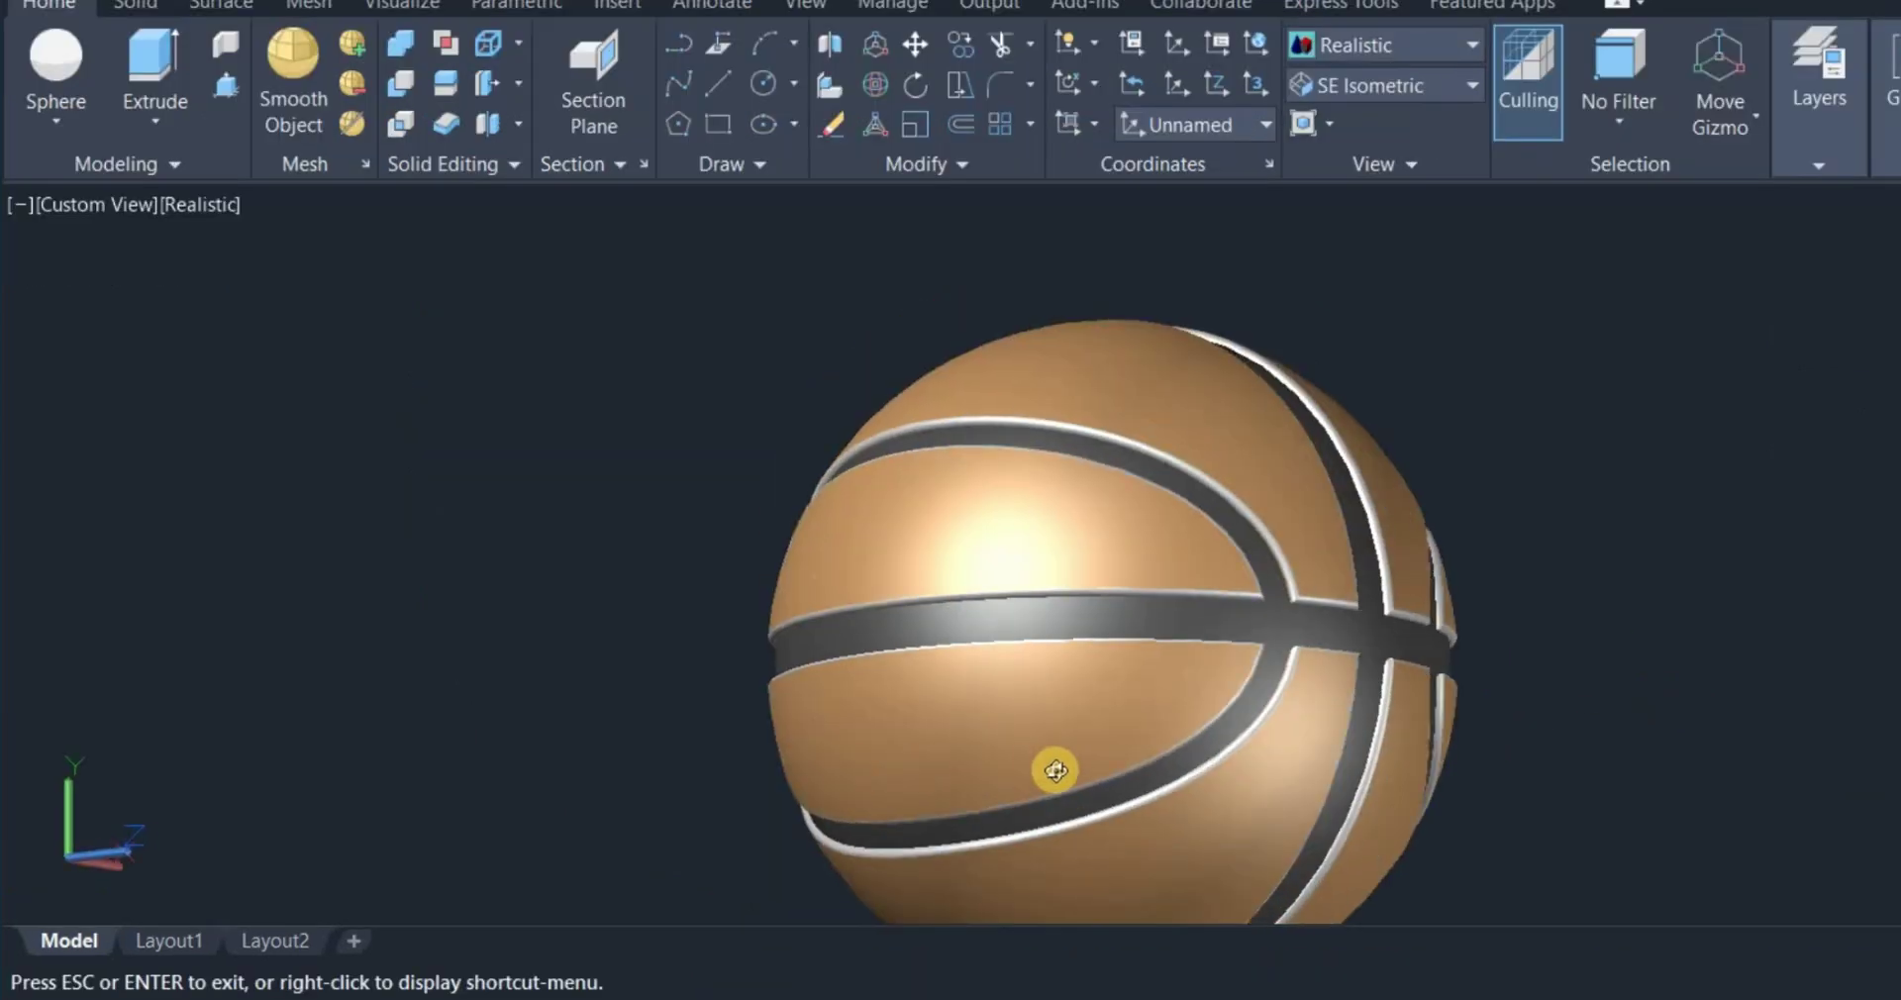
# Examine the filleted seam edges from all sides of the ball.
pyautogui.moveTo(957, 786); pyautogui.dragTo(762, 687)
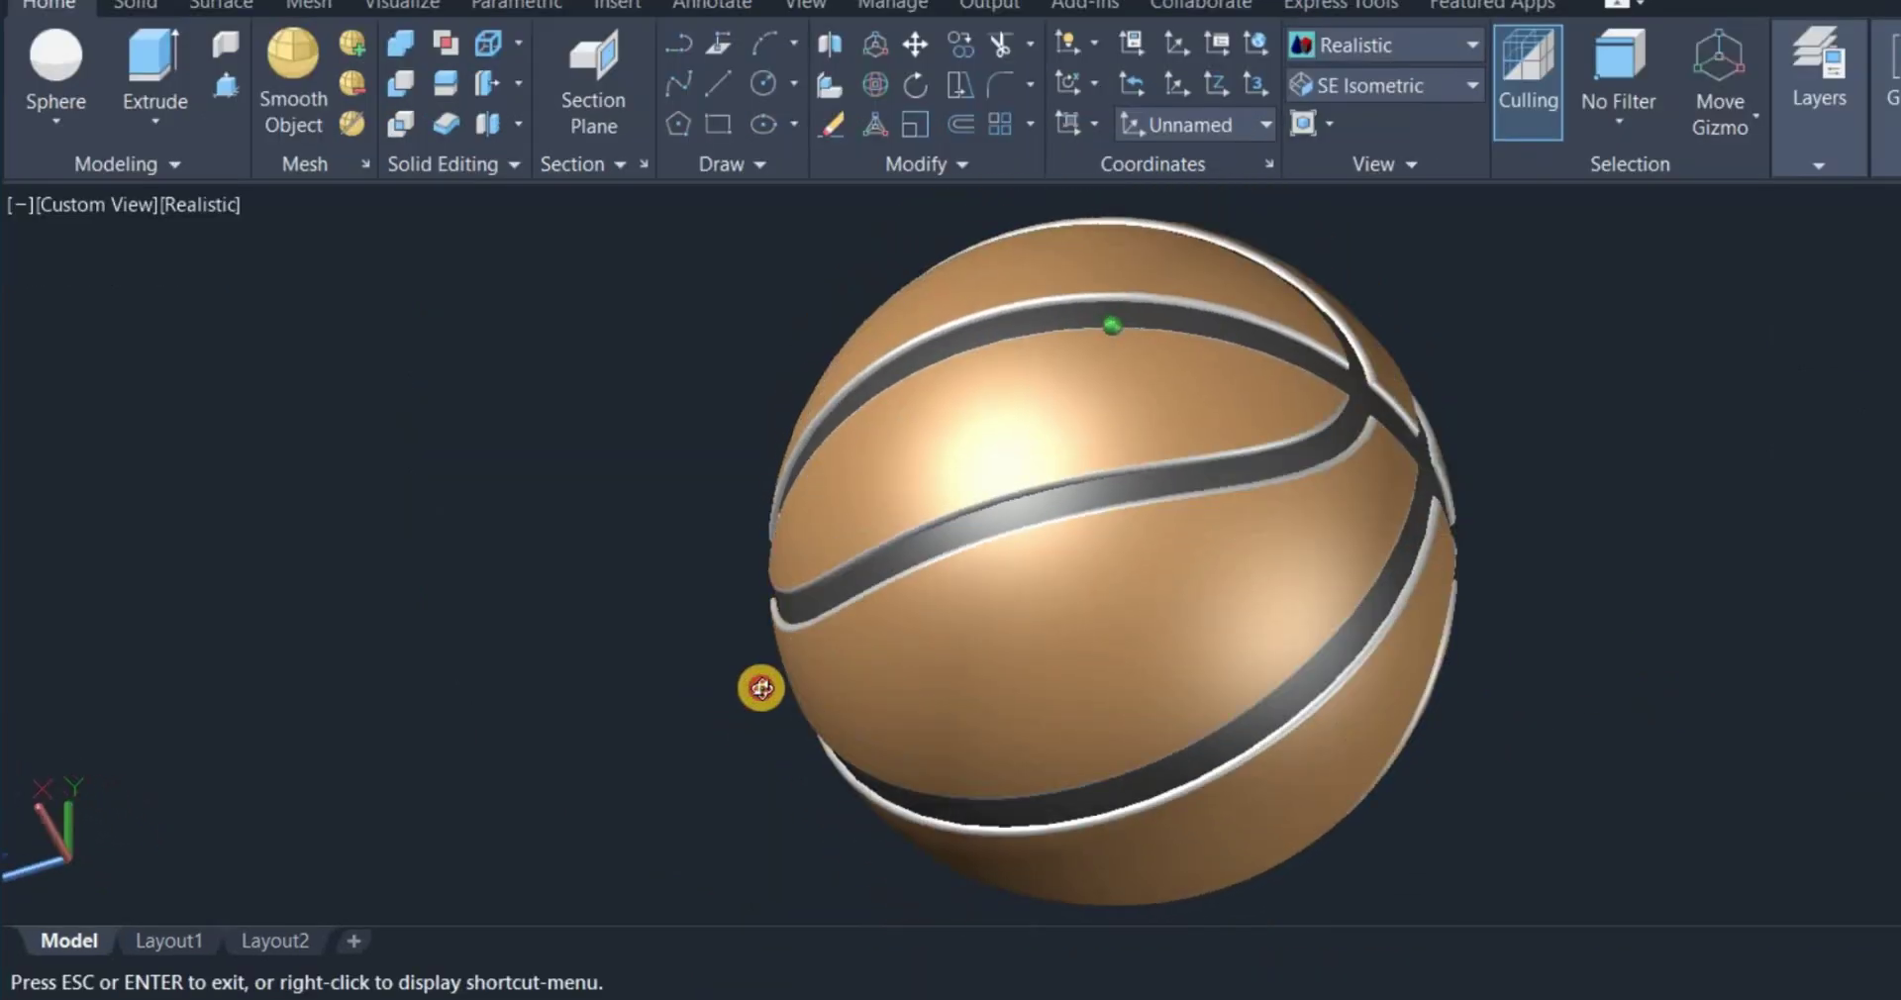
pyautogui.moveTo(1017, 707); pyautogui.dragTo(1145, 725)
pyautogui.moveTo(989, 725); pyautogui.dragTo(1206, 757)
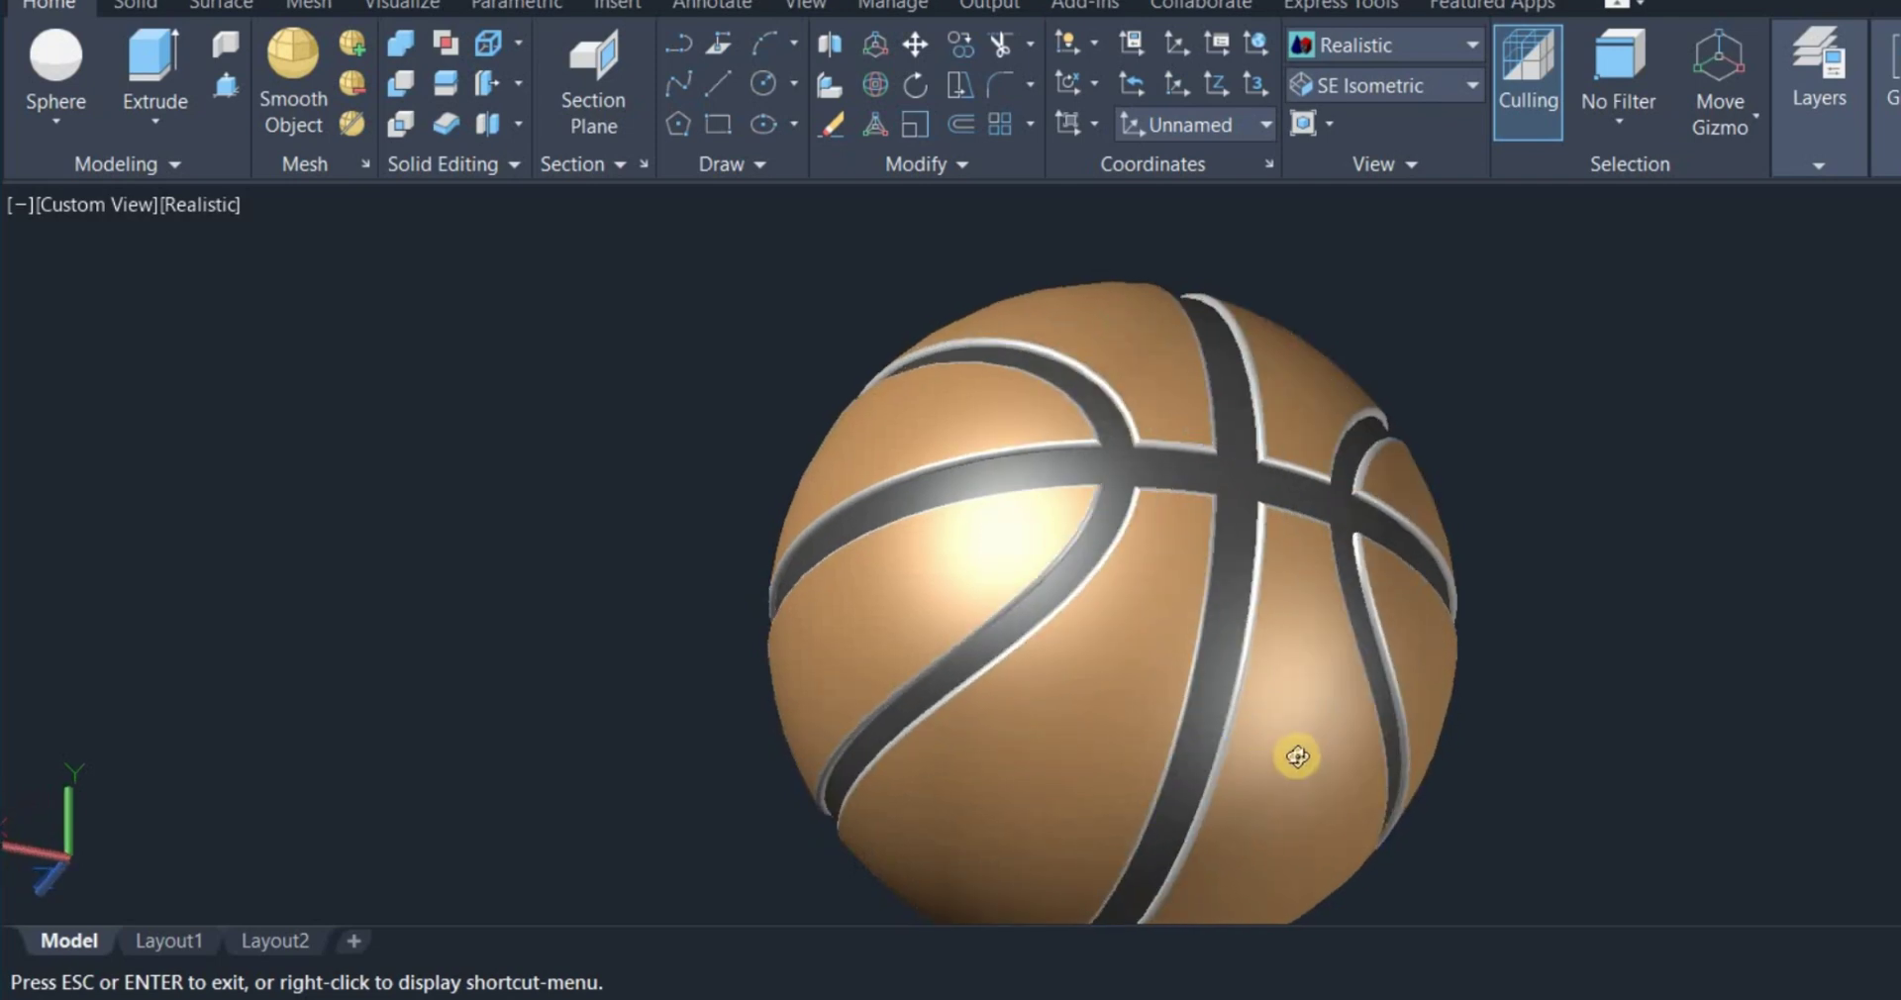
pyautogui.moveTo(1508, 791); pyautogui.dragTo(1302, 674)
pyautogui.moveTo(1597, 773); pyautogui.dragTo(1284, 560)
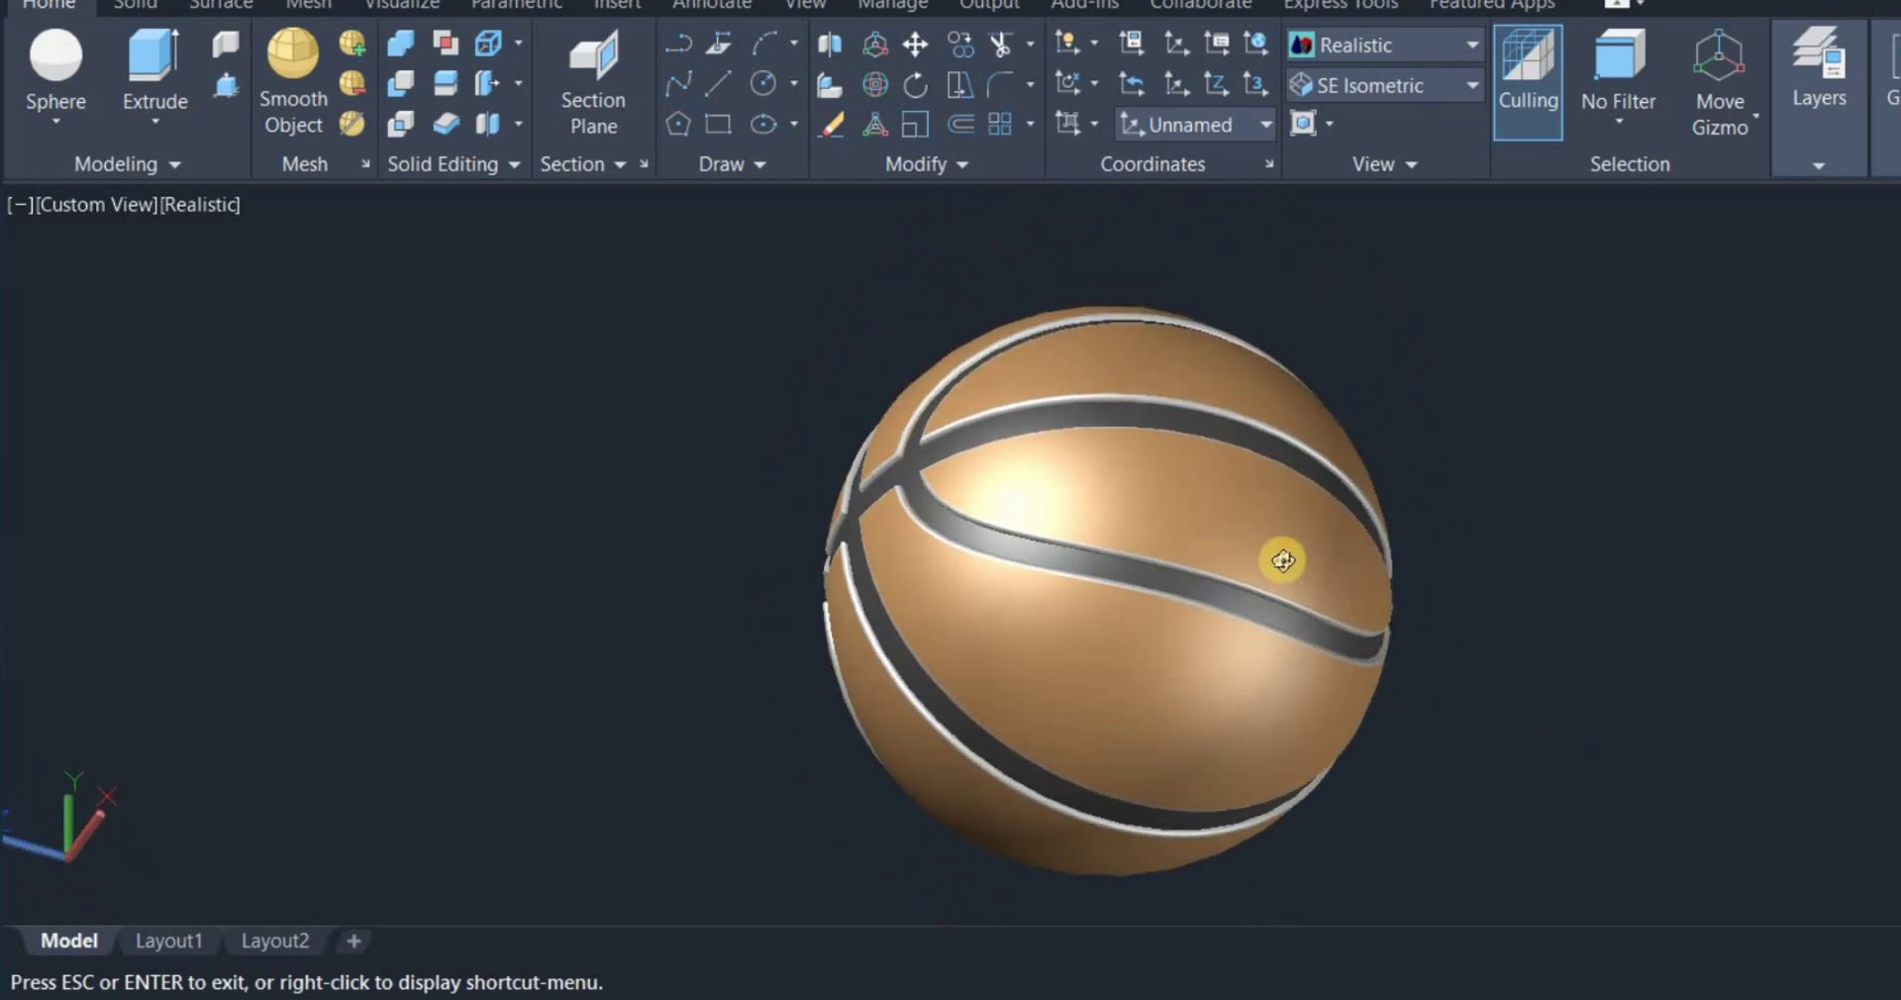
pyautogui.rightClick(1438, 406)
pyautogui.click(1492, 423)
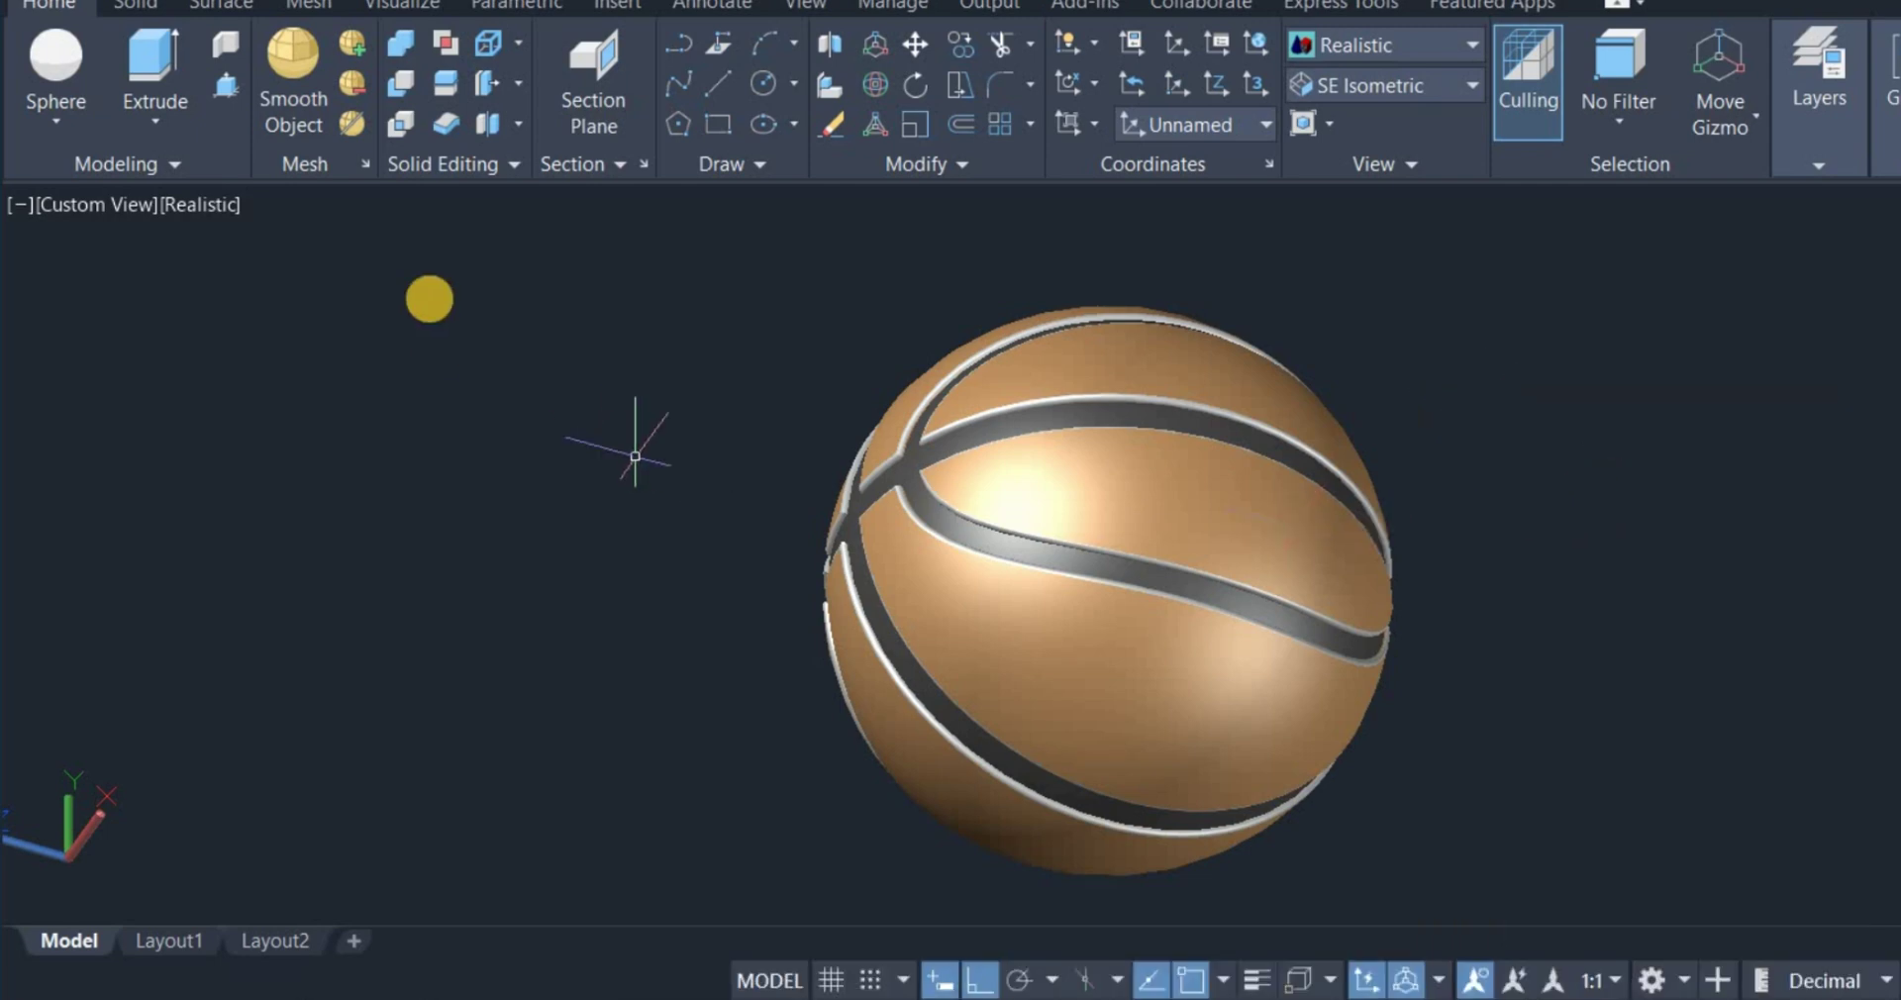
# Union the outer shell and the inner sphere into a single solid.
pyautogui.click(404, 45)
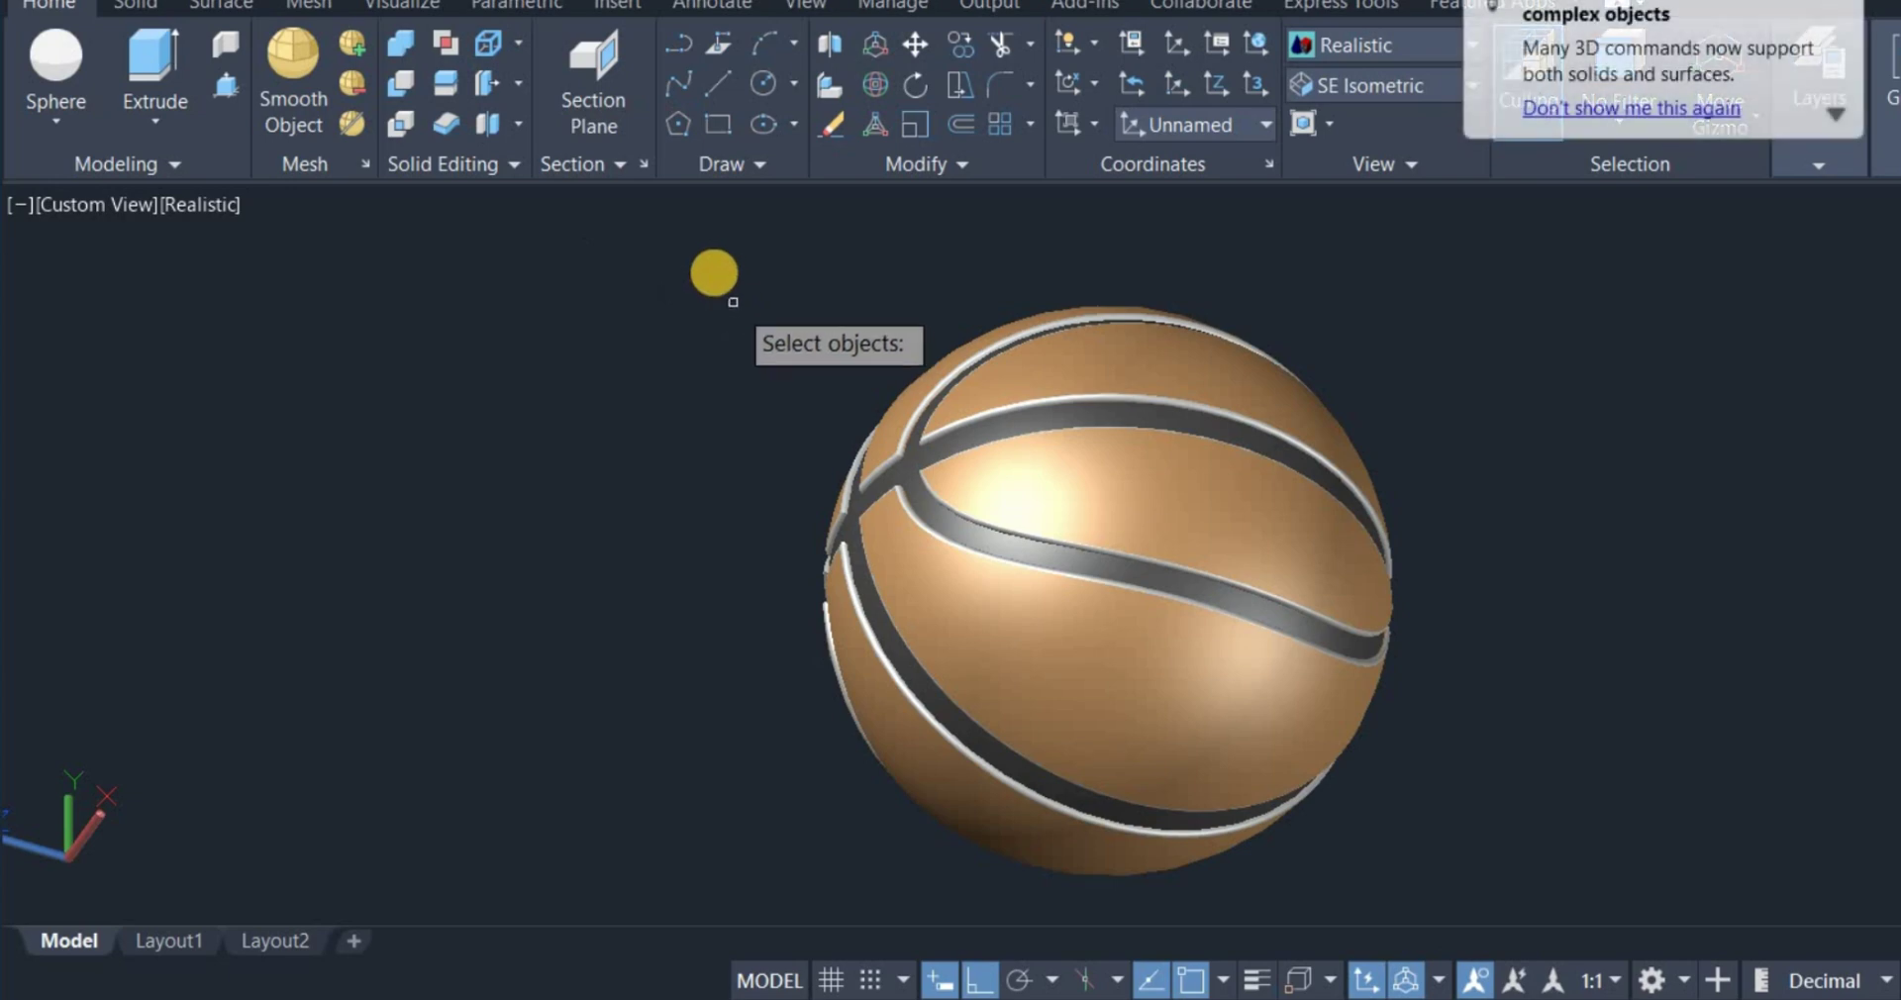
pyautogui.click(713, 266)
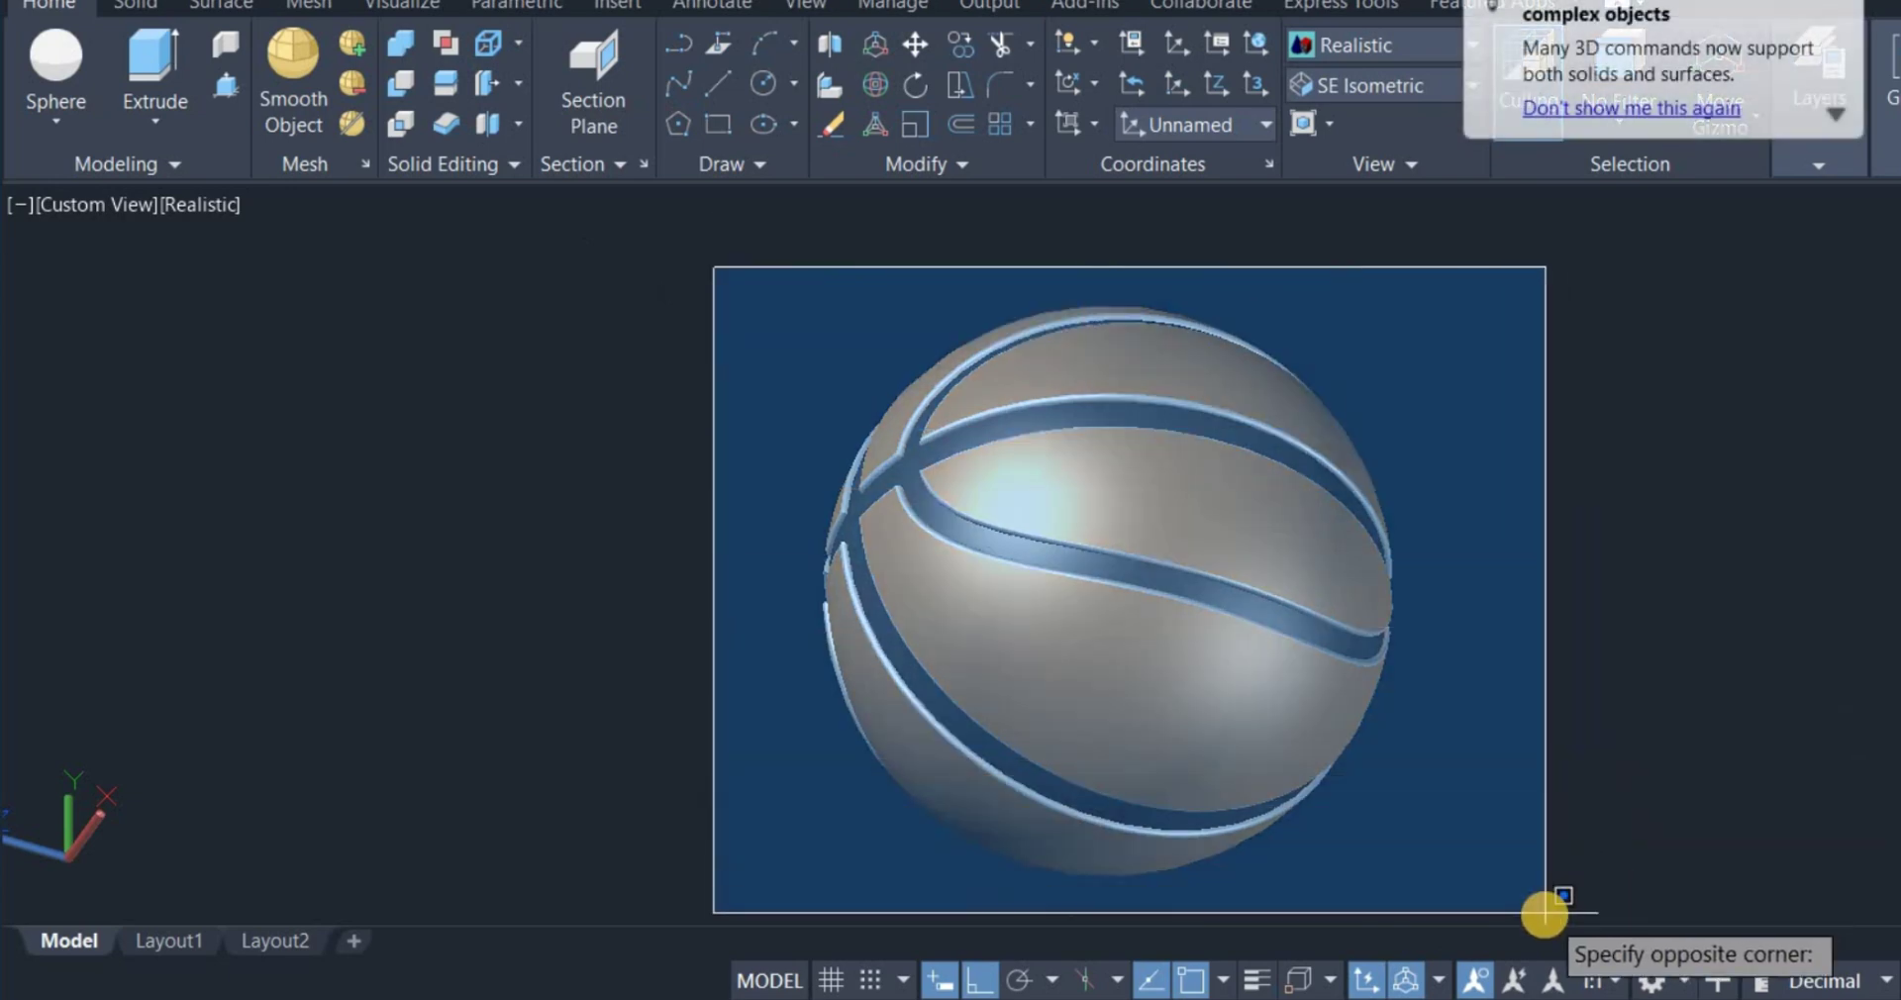
pyautogui.click(1545, 905)
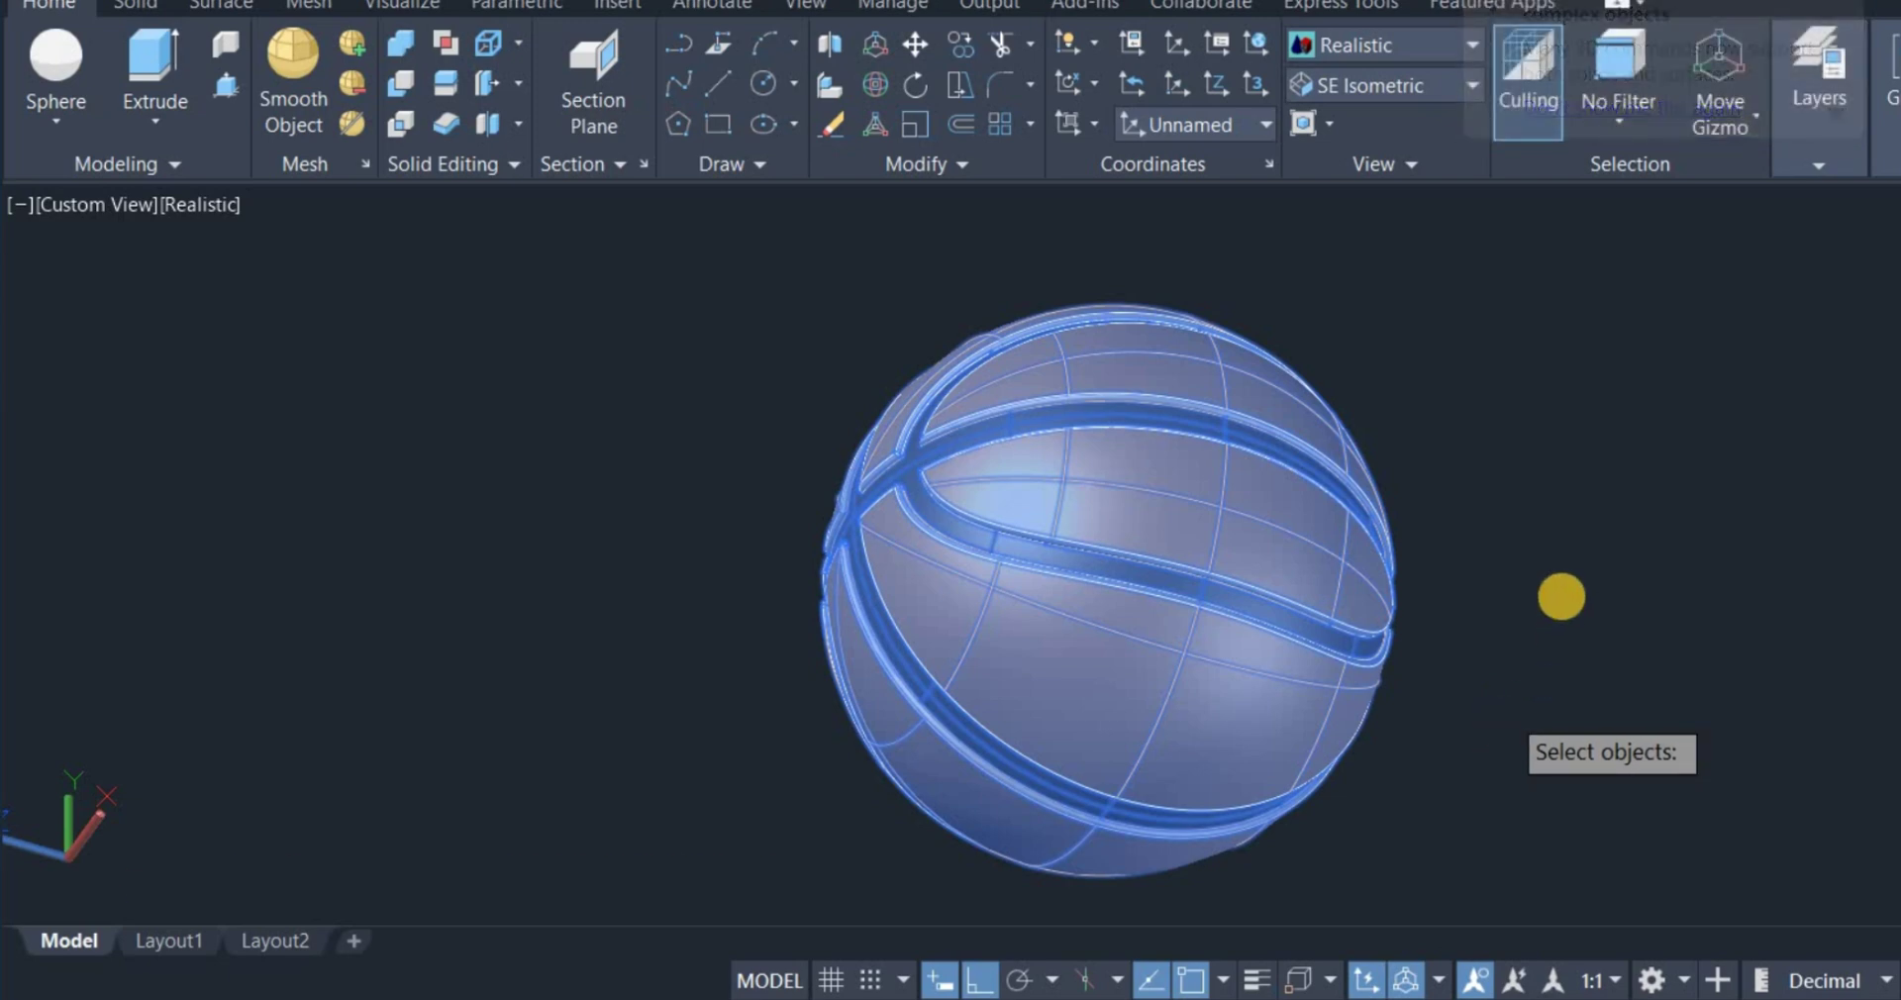
pyautogui.press('Return')
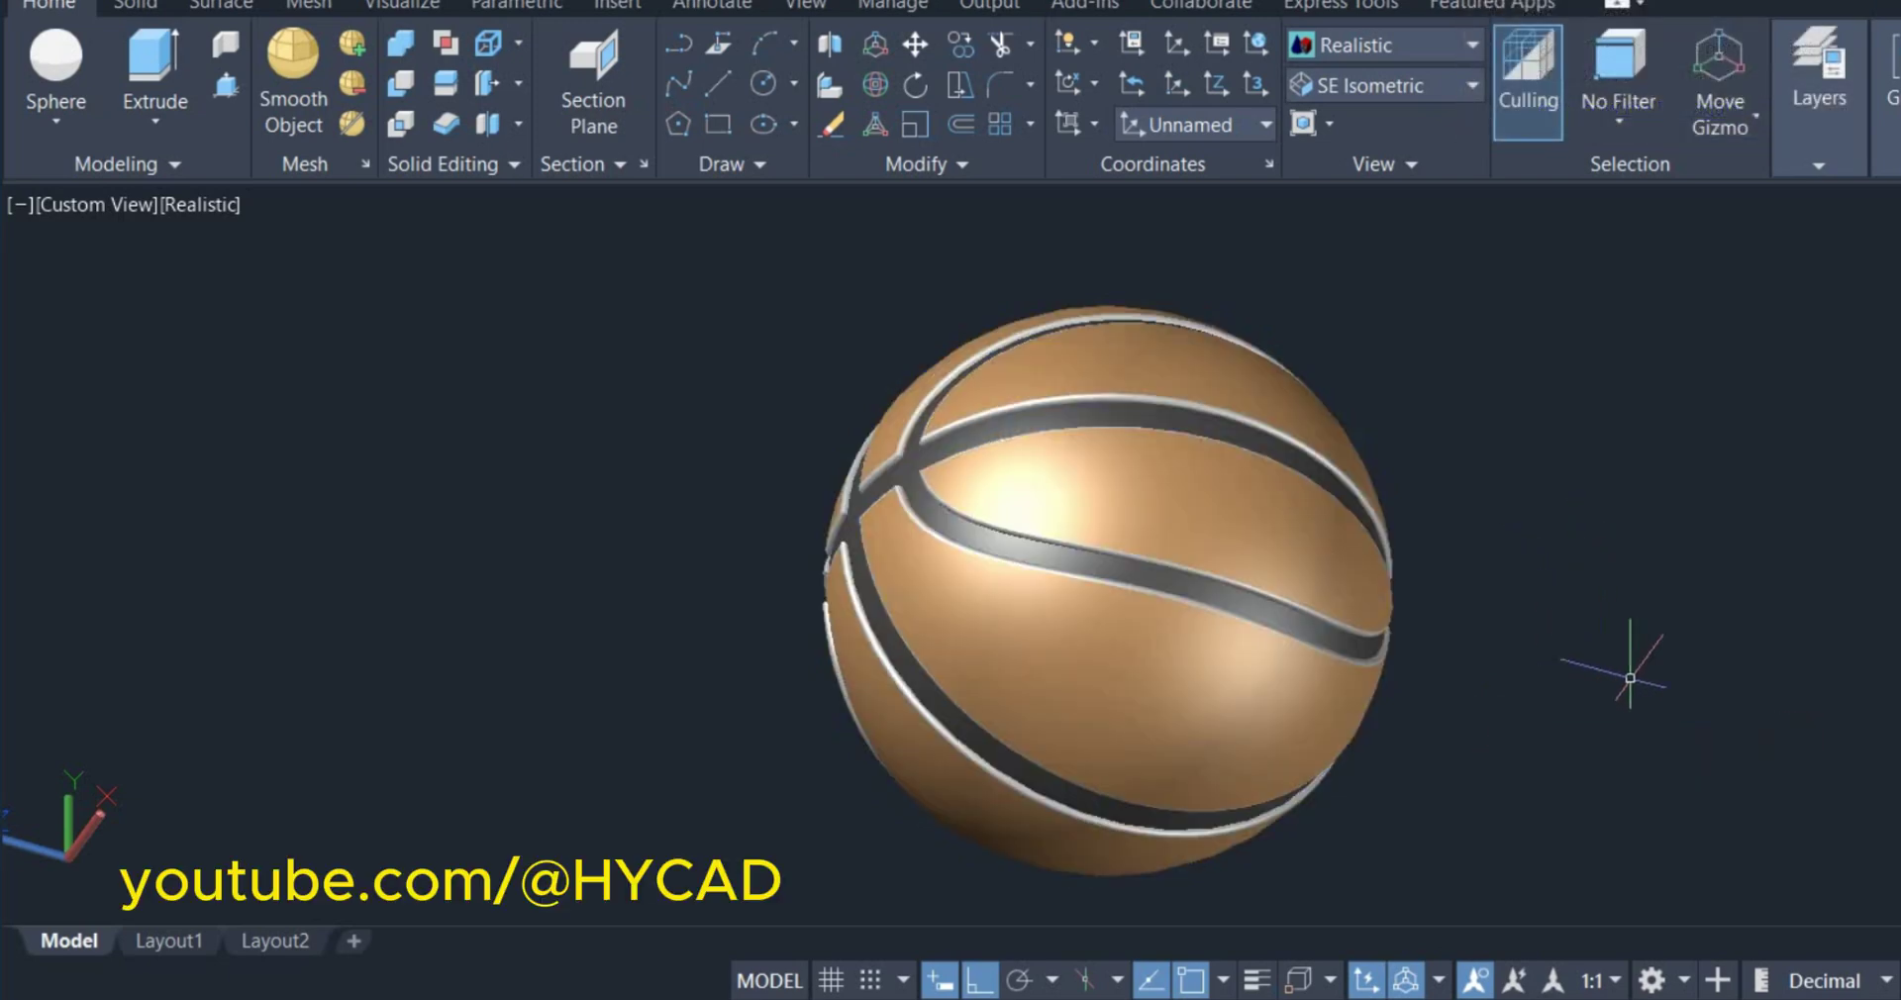
pyautogui.keyDown('shift'); pyautogui.moveTo(1643, 699); pyautogui.dragTo(1601, 684, button='middle'); pyautogui.keyUp('shift')
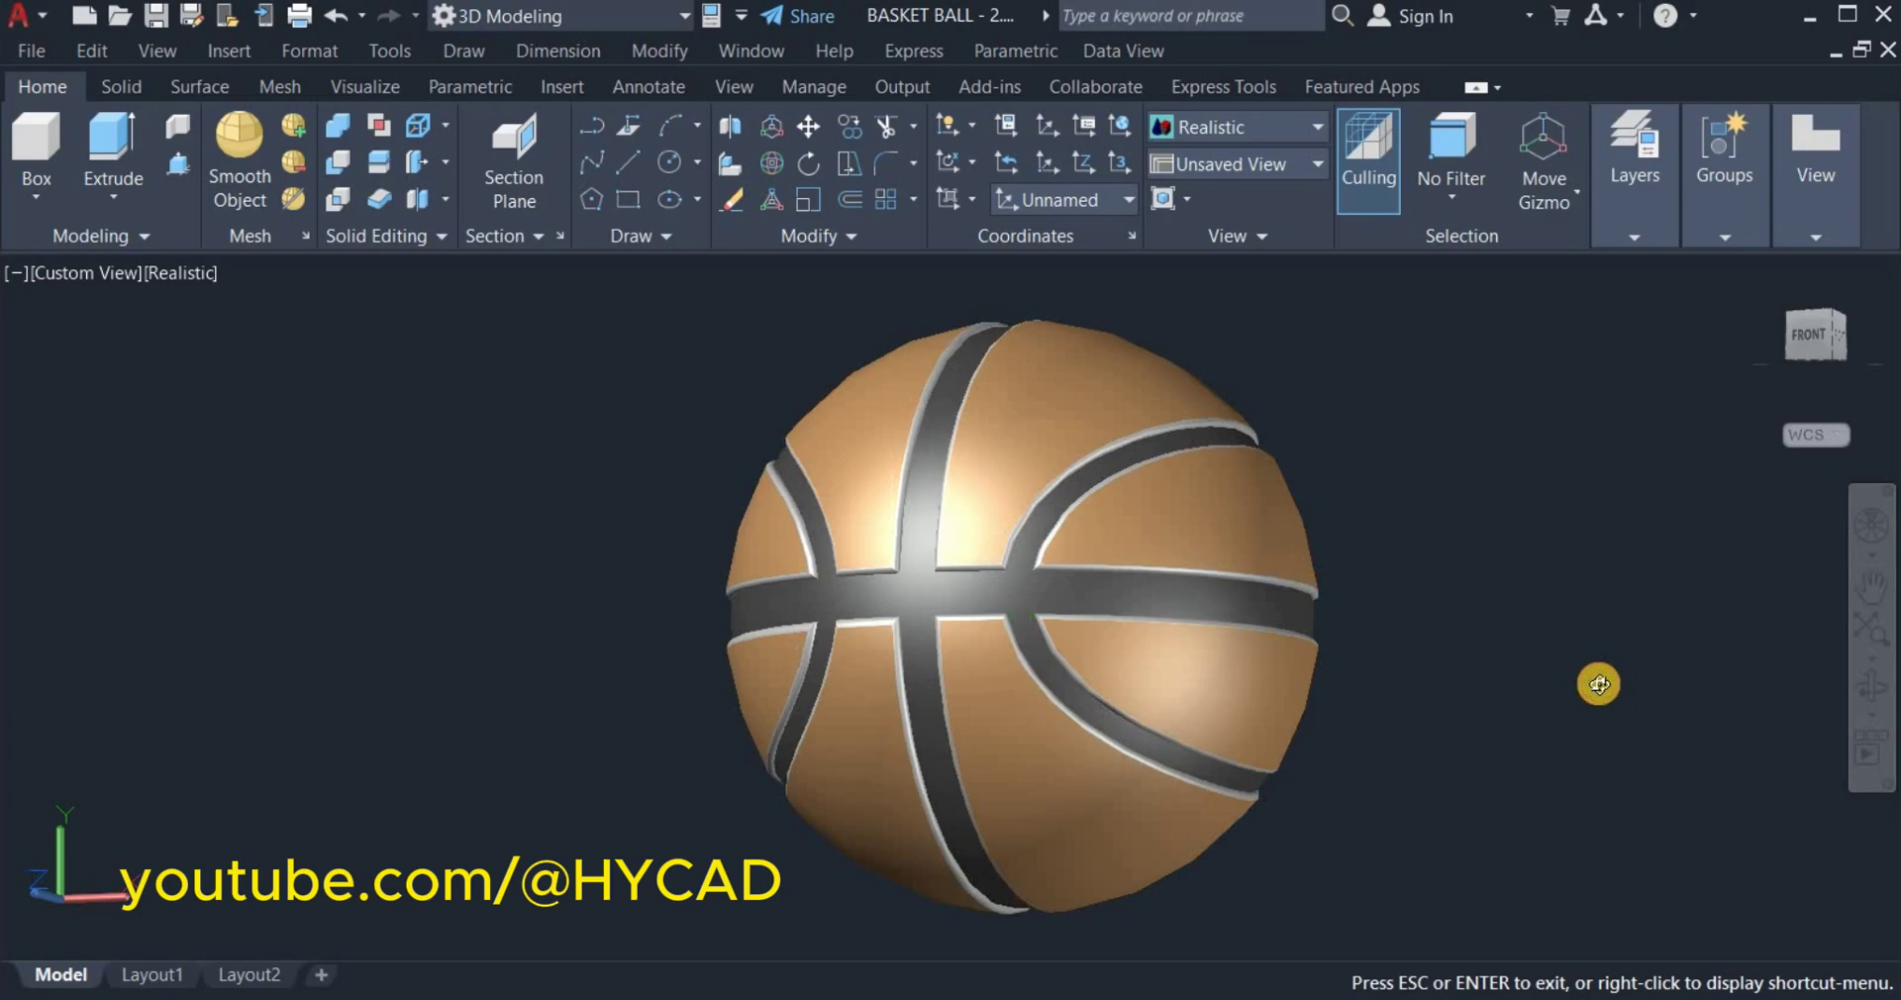